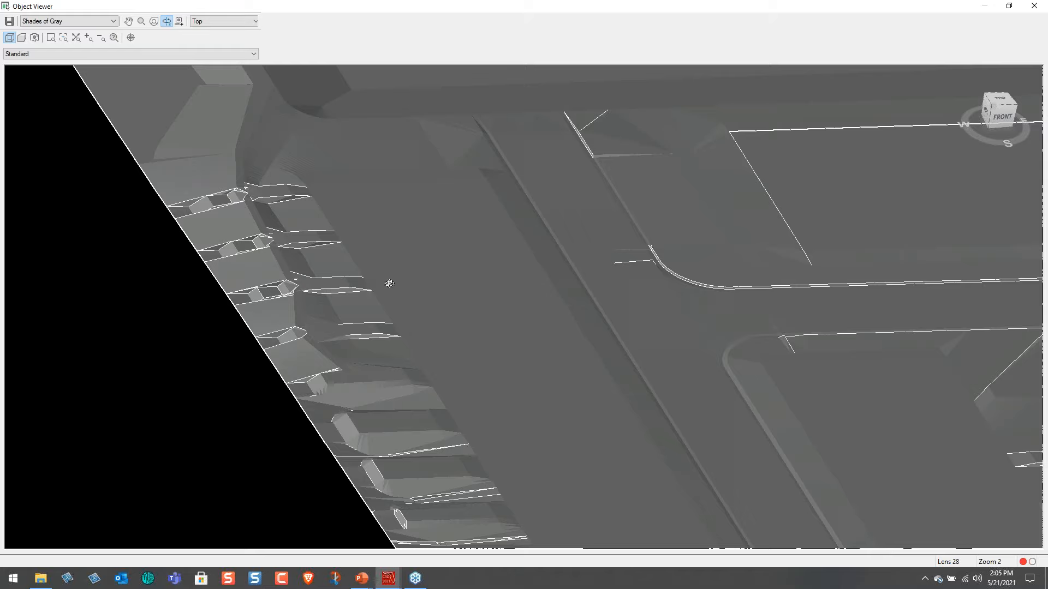
Examine the finished-grade surface in 3D, covering the pond, roads, building pads and site edges, and close the viewer.
{"action": "left_click_drag", "start_coordinate": [359, 386], "coordinate": [256, 116]}
{"action": "left_click_drag", "start_coordinate": [324, 242], "coordinate": [618, 370]}
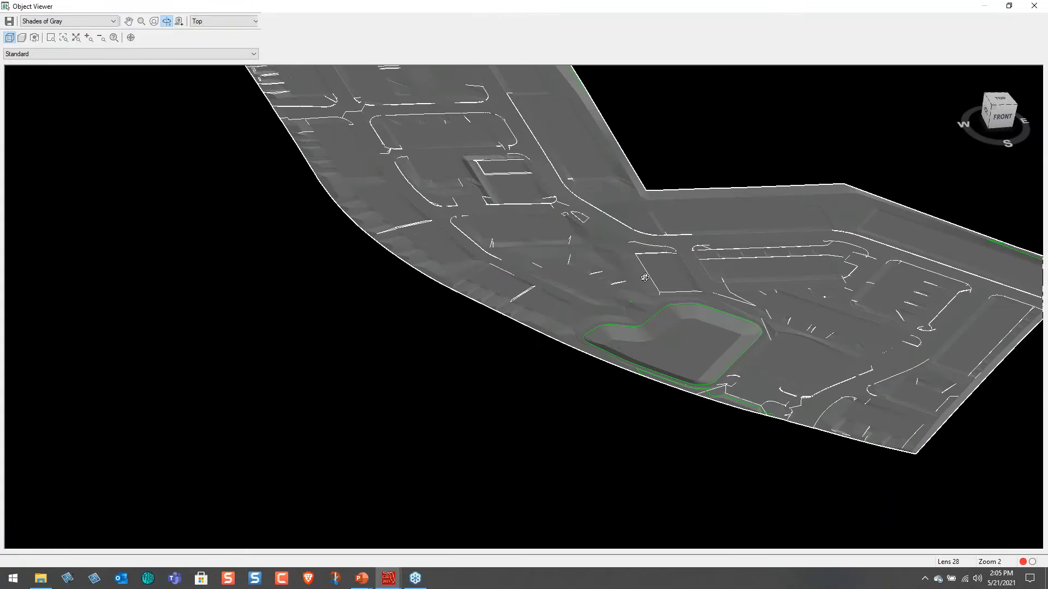
{"action": "left_click_drag", "start_coordinate": [620, 354], "coordinate": [537, 221]}
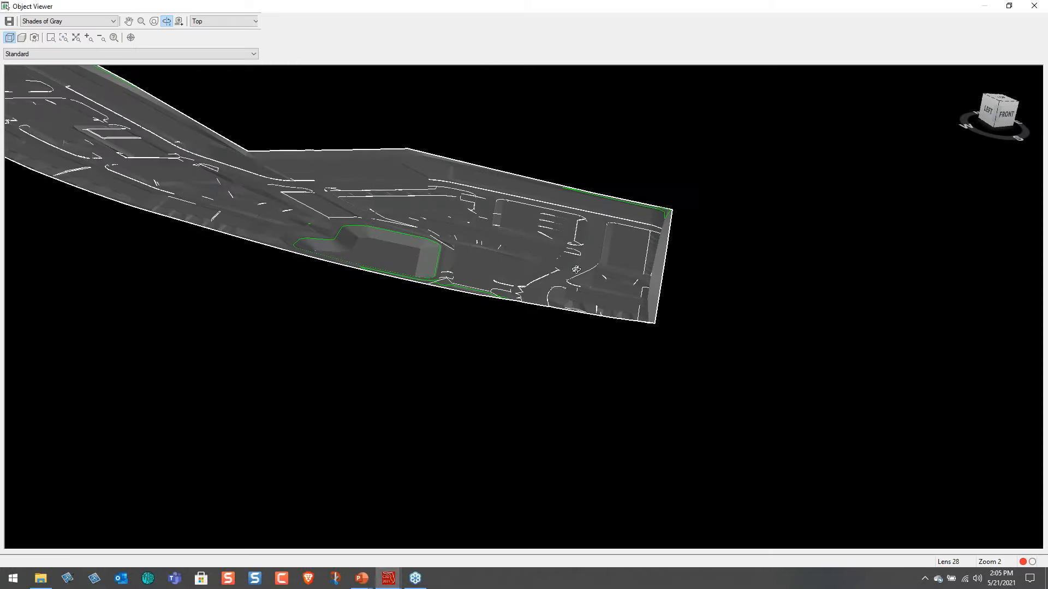
{"action": "scroll", "coordinate": [623, 292], "scroll_direction": "up", "scroll_amount": 5}
{"action": "middle_click_drag", "start_coordinate": [802, 252], "coordinate": [141, 248]}
{"action": "middle_click_drag", "start_coordinate": [602, 295], "coordinate": [543, 482]}
{"action": "middle_click_drag", "start_coordinate": [643, 252], "coordinate": [618, 368]}
{"action": "middle_click_drag", "start_coordinate": [600, 271], "coordinate": [669, 335]}
{"action": "left_click_drag", "start_coordinate": [533, 359], "coordinate": [656, 415]}
{"action": "middle_click_drag", "start_coordinate": [656, 414], "coordinate": [654, 426]}
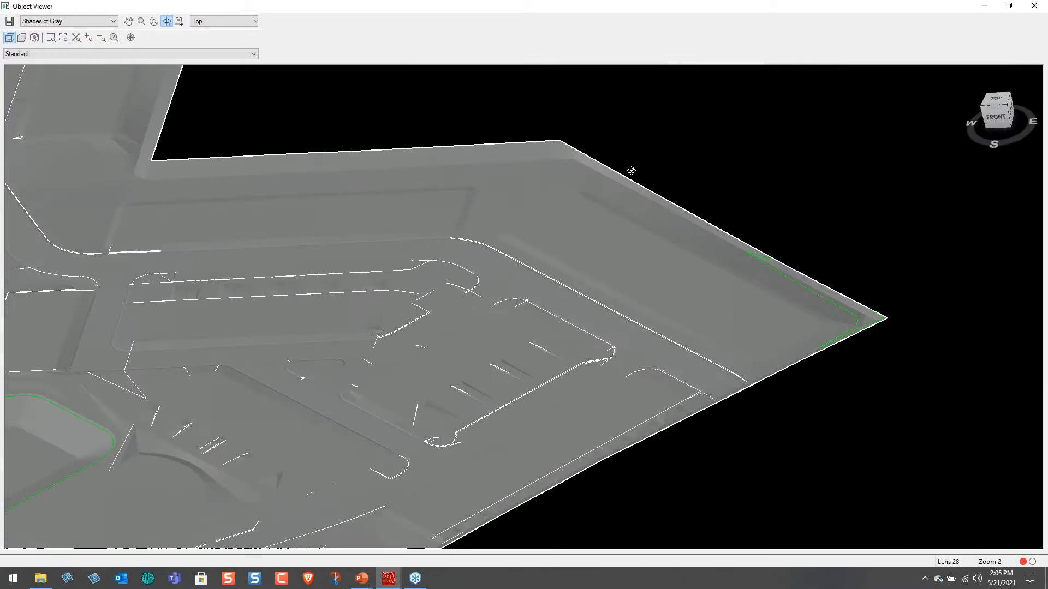
{"action": "middle_click_drag", "start_coordinate": [47, 221], "coordinate": [617, 294]}
{"action": "left_click_drag", "start_coordinate": [617, 294], "coordinate": [428, 304]}
{"action": "middle_click_drag", "start_coordinate": [270, 104], "coordinate": [503, 384]}
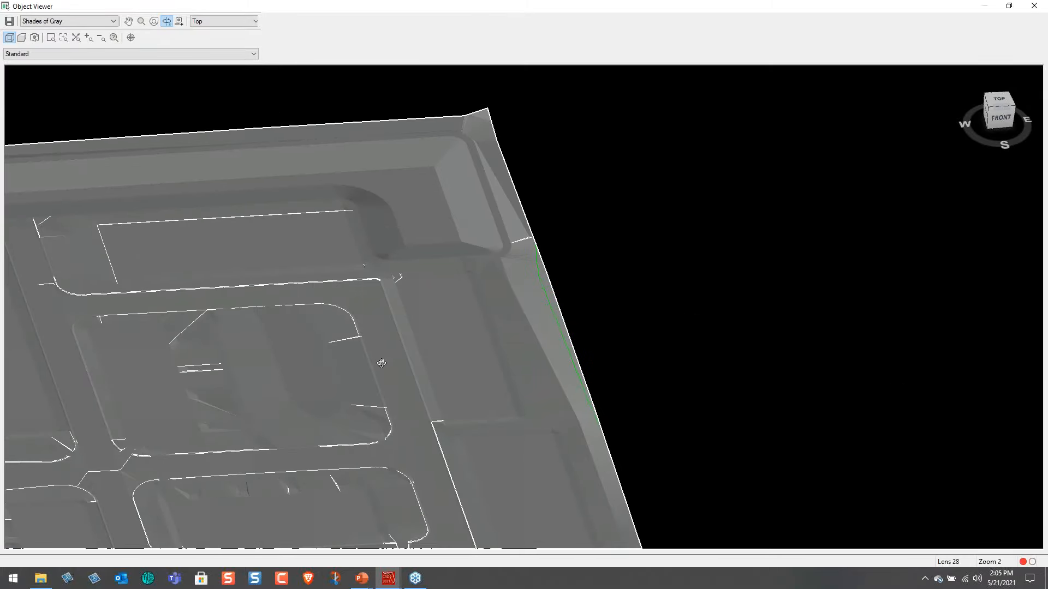
{"action": "middle_click_drag", "start_coordinate": [381, 372], "coordinate": [387, 191]}
{"action": "middle_click_drag", "start_coordinate": [467, 409], "coordinate": [426, 212]}
{"action": "middle_click_drag", "start_coordinate": [533, 420], "coordinate": [447, 241]}
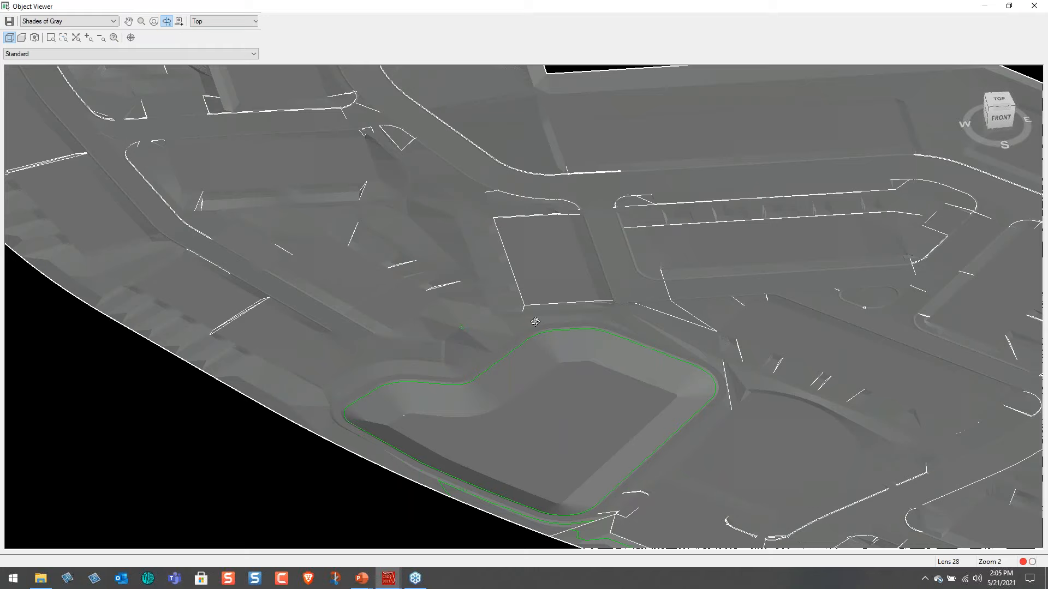
{"action": "scroll", "coordinate": [535, 322], "scroll_direction": "down", "scroll_amount": 2}
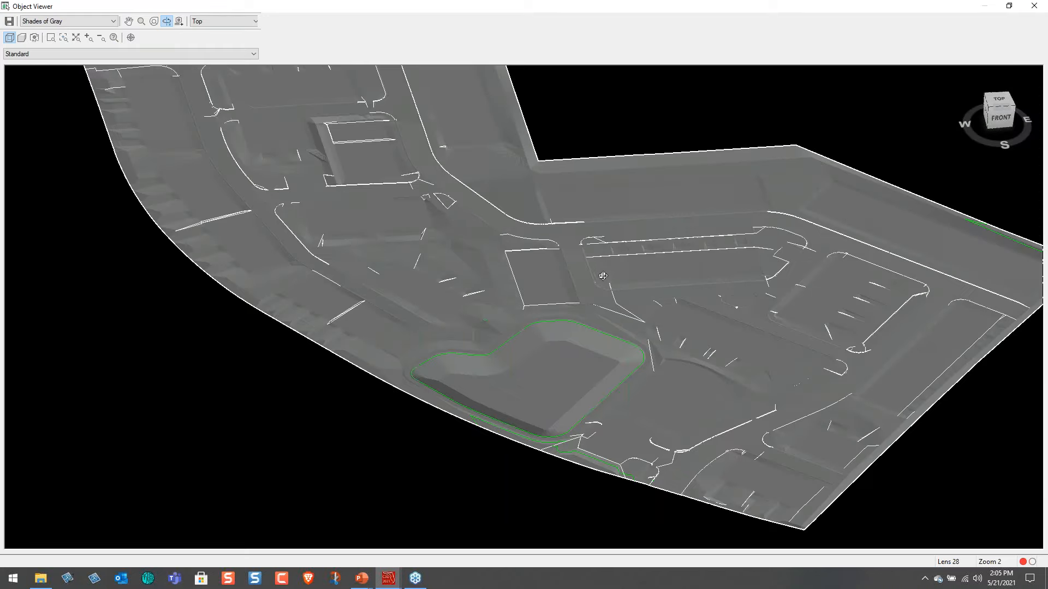
{"action": "middle_click_drag", "start_coordinate": [357, 159], "coordinate": [424, 250]}
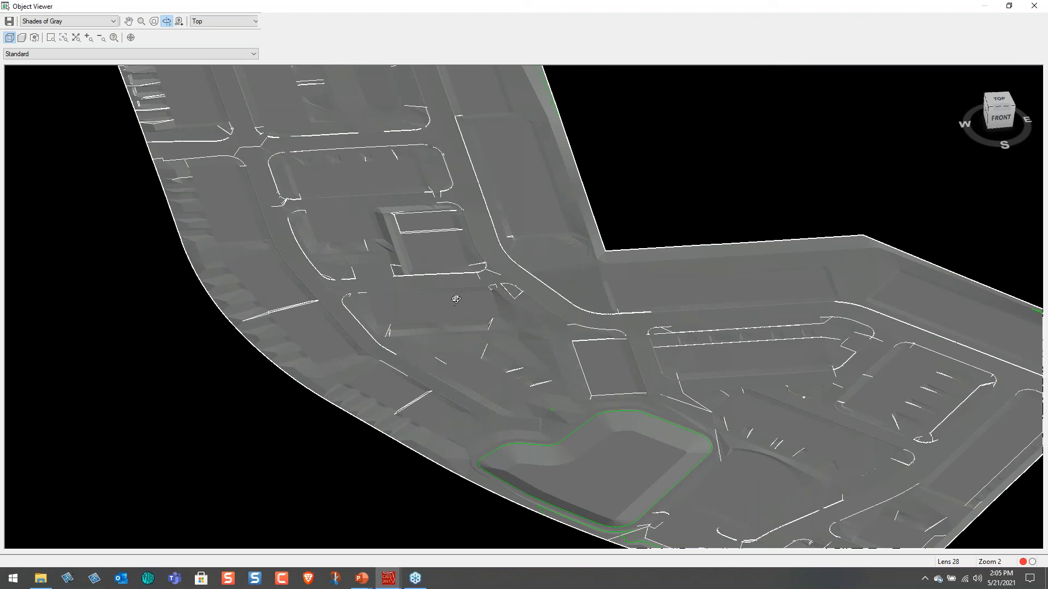
{"action": "key", "text": "Escape"}
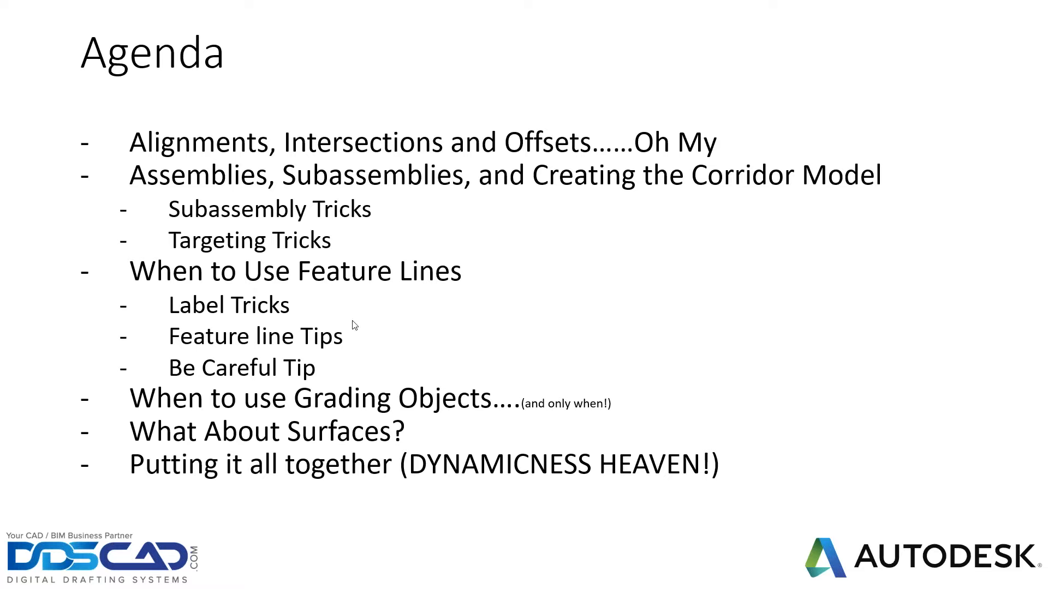
Return from the slides to Civil 3D and bring up the 01_Alignments drawing.
{"action": "key", "text": "alt+Tab"}
{"action": "key", "text": "alt+Tab"}
{"action": "key", "text": "alt+Tab"}
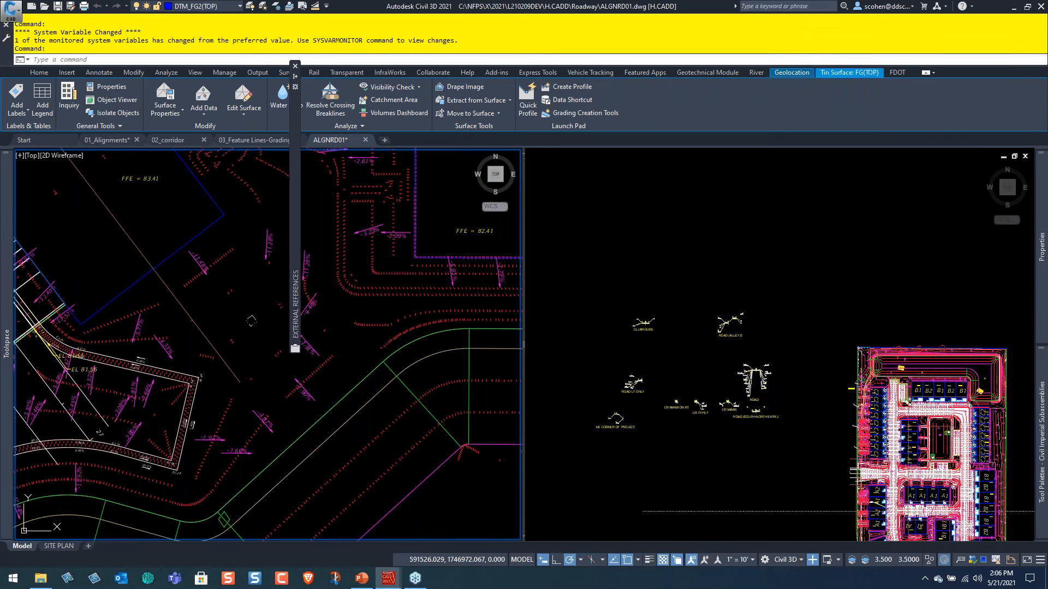
{"action": "left_click", "coordinate": [191, 190]}
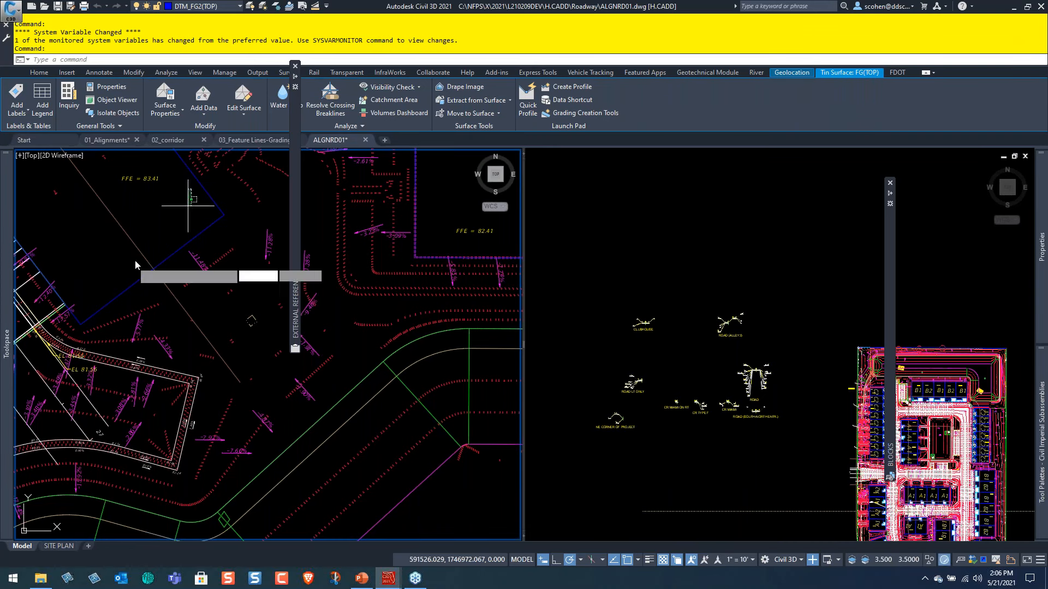
{"action": "key", "text": "Escape"}
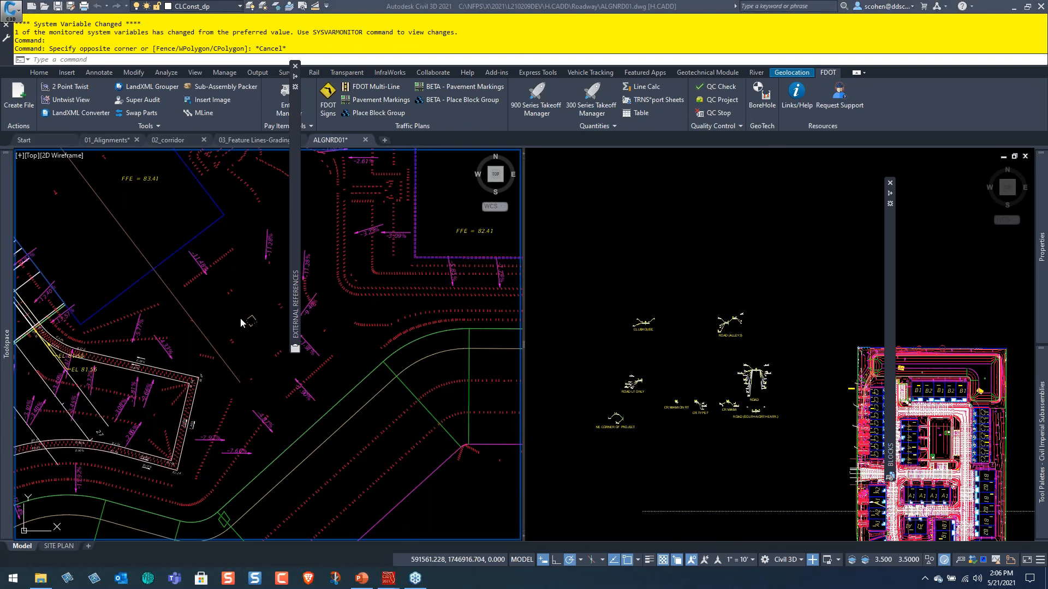
{"action": "left_click", "coordinate": [123, 141]}
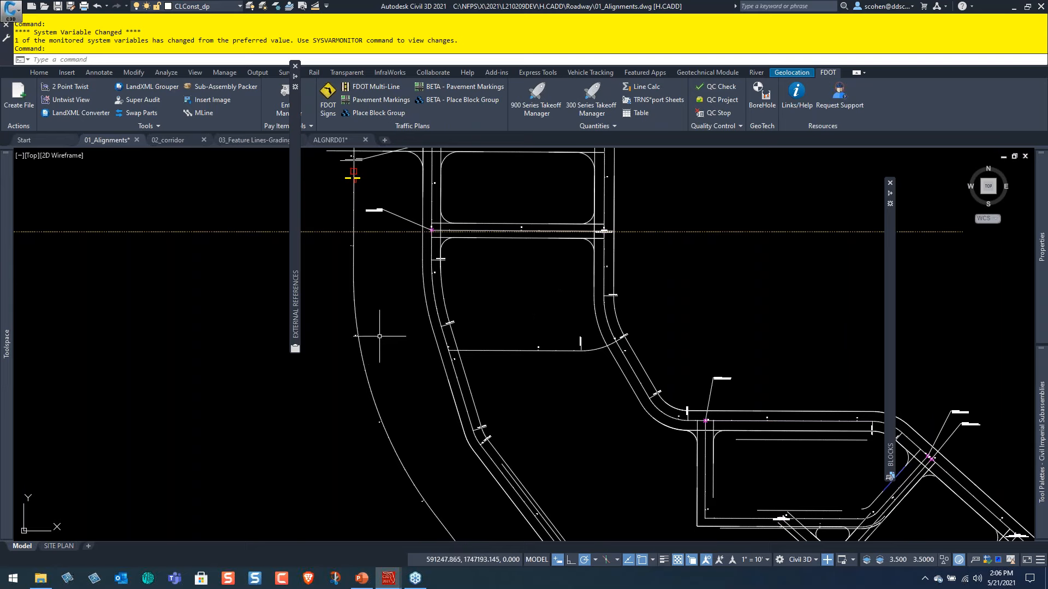
Attach DSGNRD01.dwg from the project's Roadway folder to the alignments drawing as an overlay reference with a relative path.
{"action": "mouse_move", "coordinate": [293, 206]}
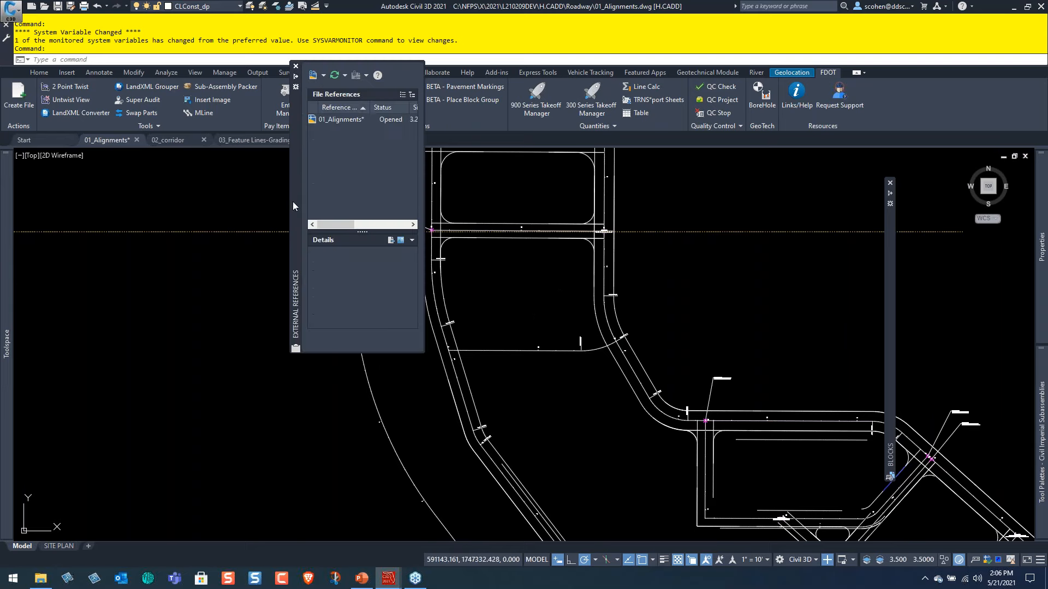
{"action": "right_click", "coordinate": [340, 147]}
{"action": "left_click", "coordinate": [388, 184]}
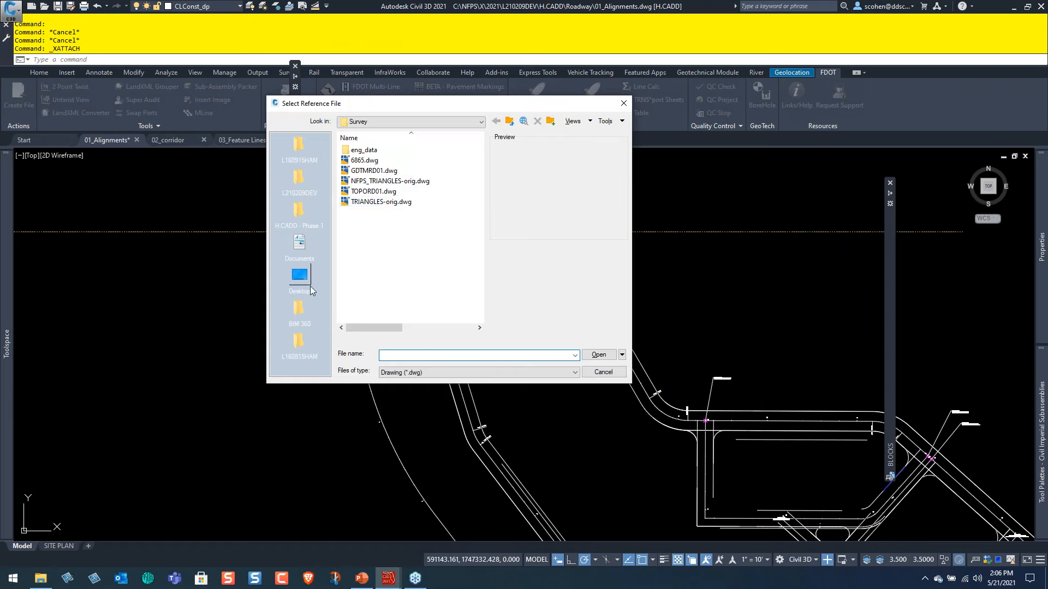
{"action": "left_click", "coordinate": [300, 179]}
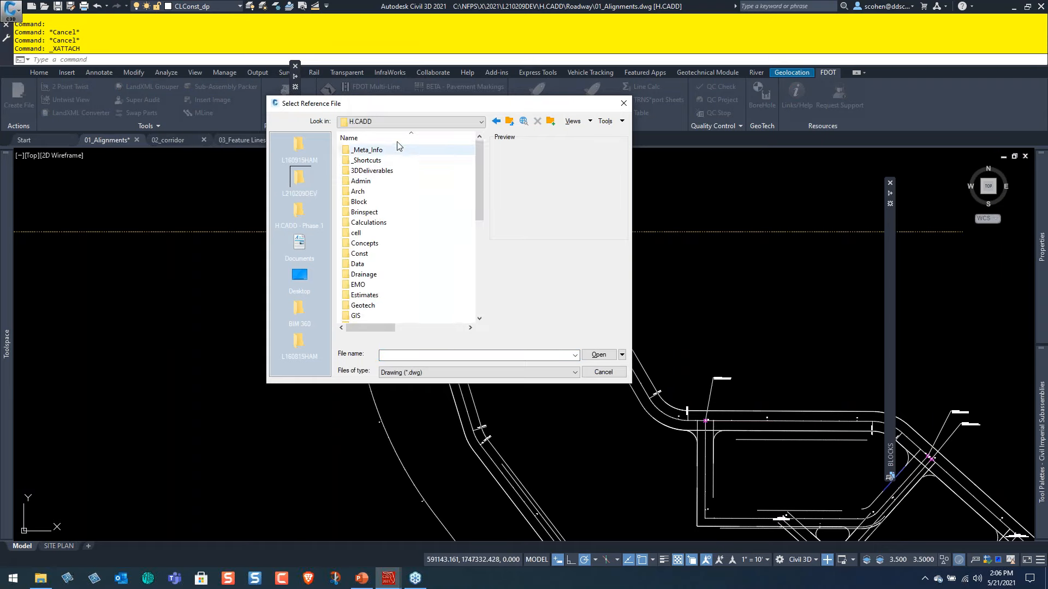
{"action": "left_click", "coordinate": [366, 229]}
{"action": "key", "text": "r"}
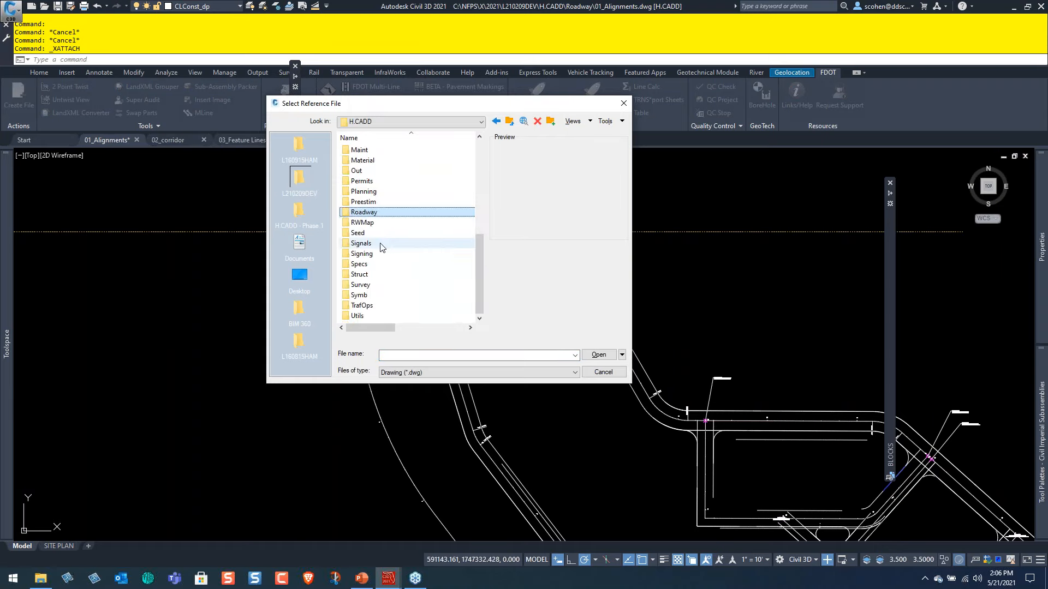
{"action": "key", "text": "Return"}
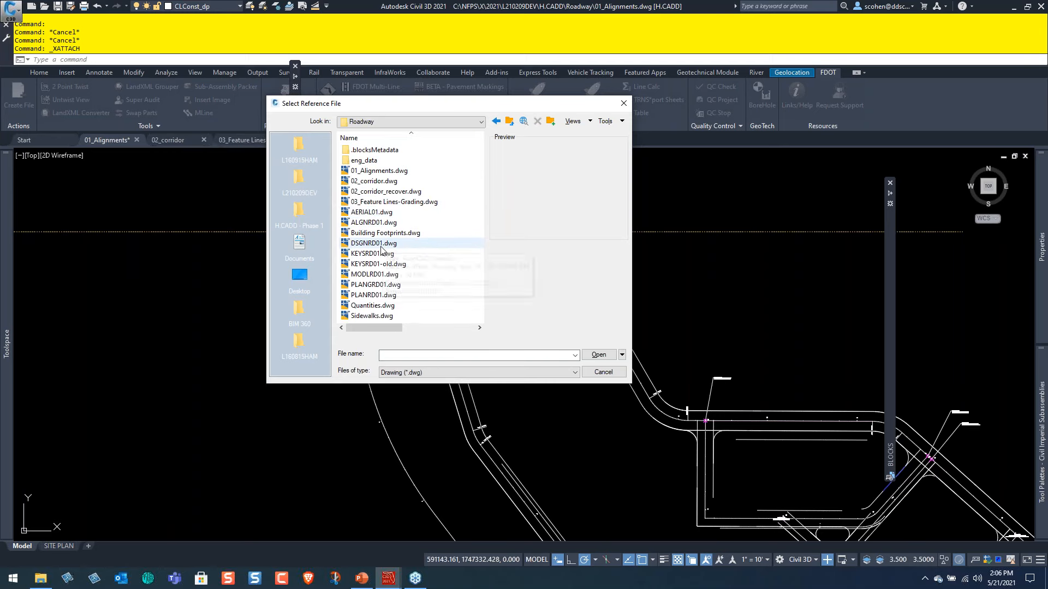
{"action": "double_click", "coordinate": [381, 244]}
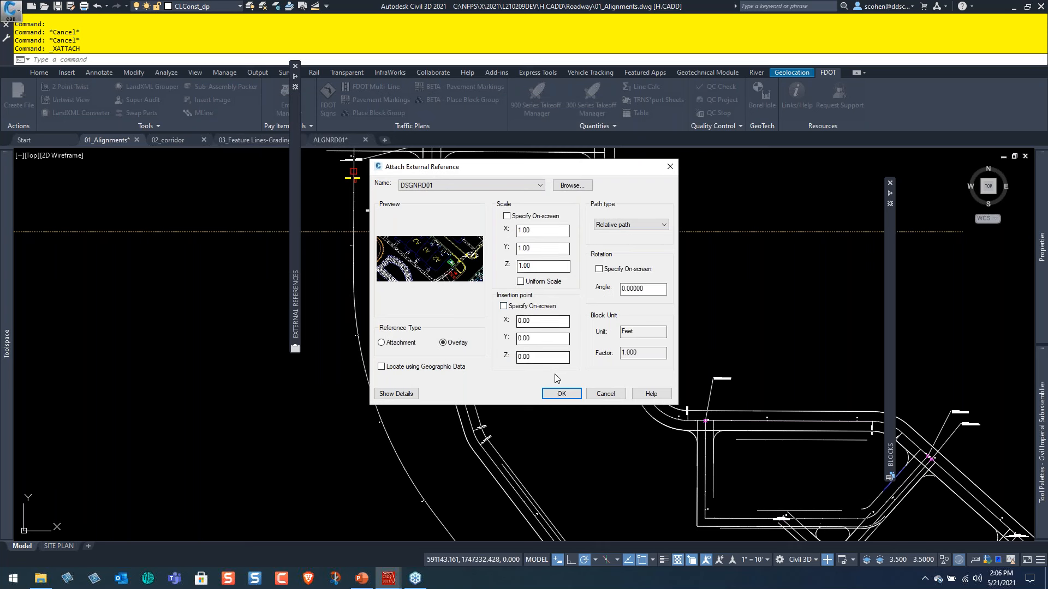
{"action": "left_click", "coordinate": [562, 396]}
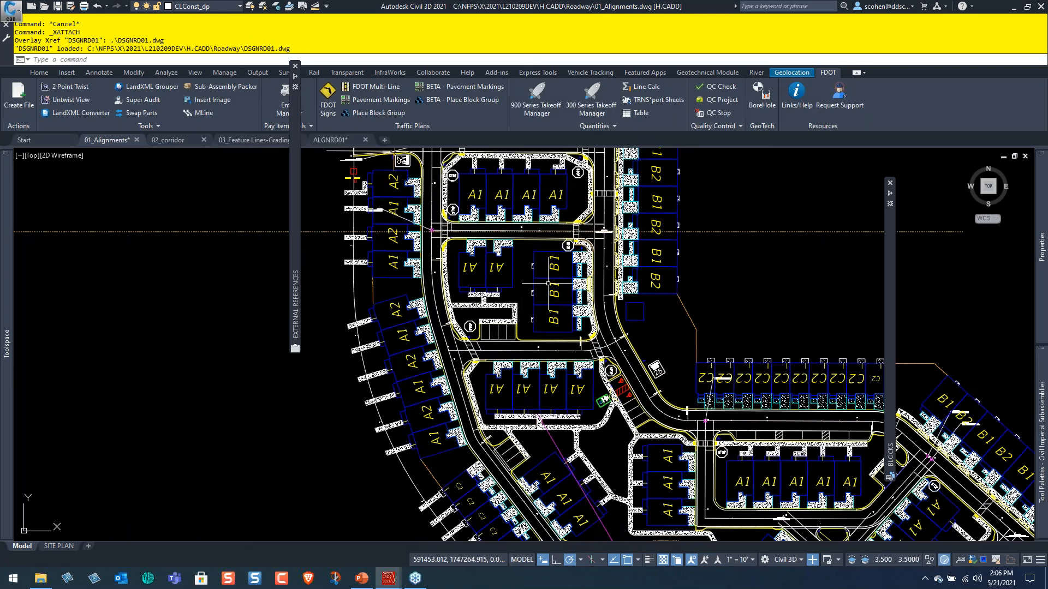
Examine how the alignments fit the attached site plan's roads, intersections, parking and building lots across the whole site.
{"action": "scroll", "coordinate": [552, 295], "scroll_direction": "down", "scroll_amount": 2}
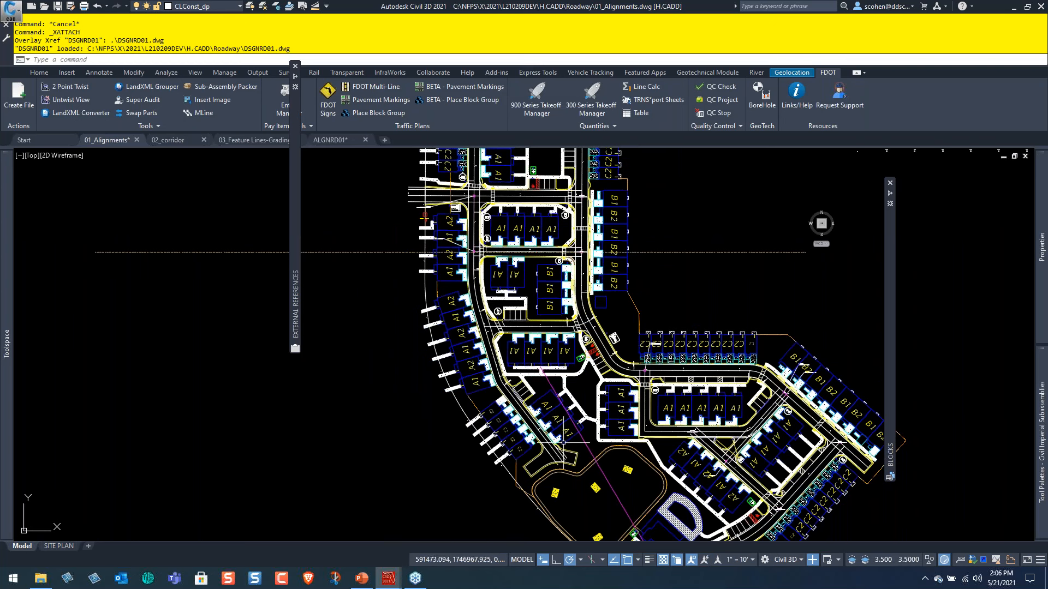
{"action": "middle_click_drag", "start_coordinate": [518, 350], "coordinate": [526, 422]}
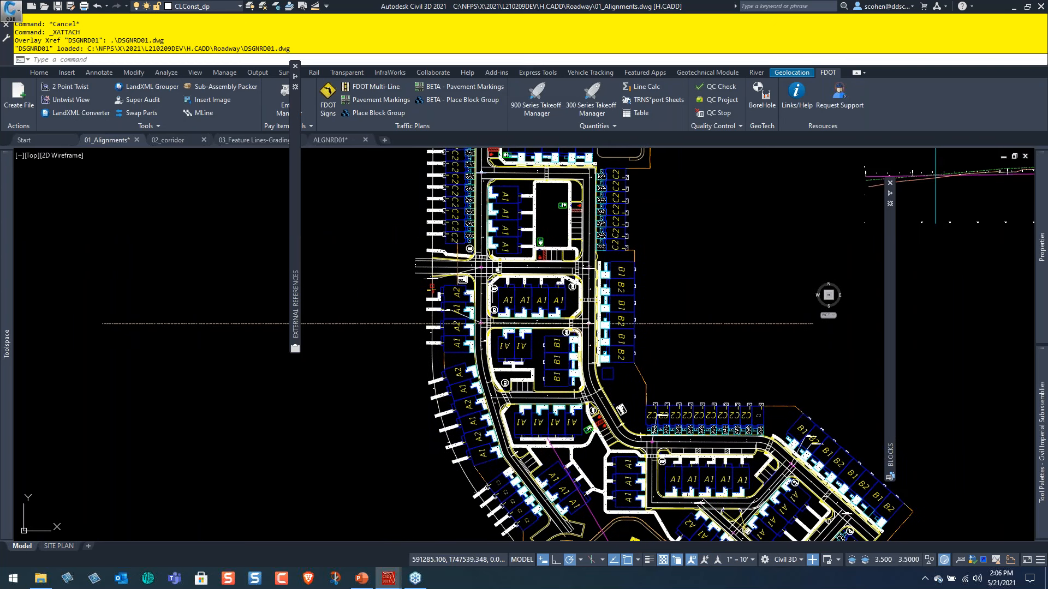
{"action": "middle_click_drag", "start_coordinate": [467, 162], "coordinate": [492, 283]}
{"action": "middle_click_drag", "start_coordinate": [623, 357], "coordinate": [543, 179]}
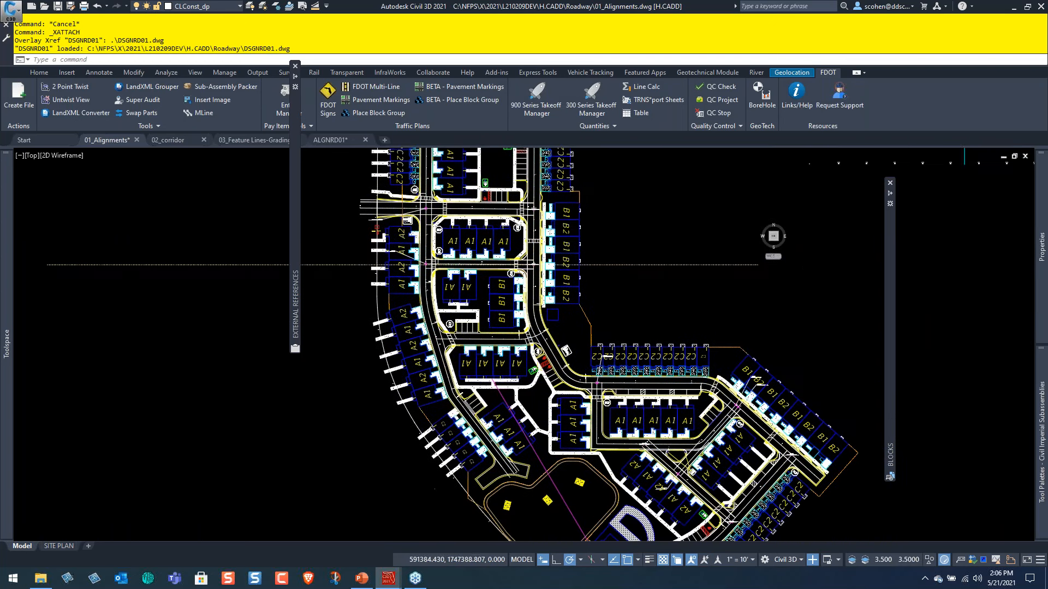
{"action": "middle_click_drag", "start_coordinate": [727, 475], "coordinate": [642, 348]}
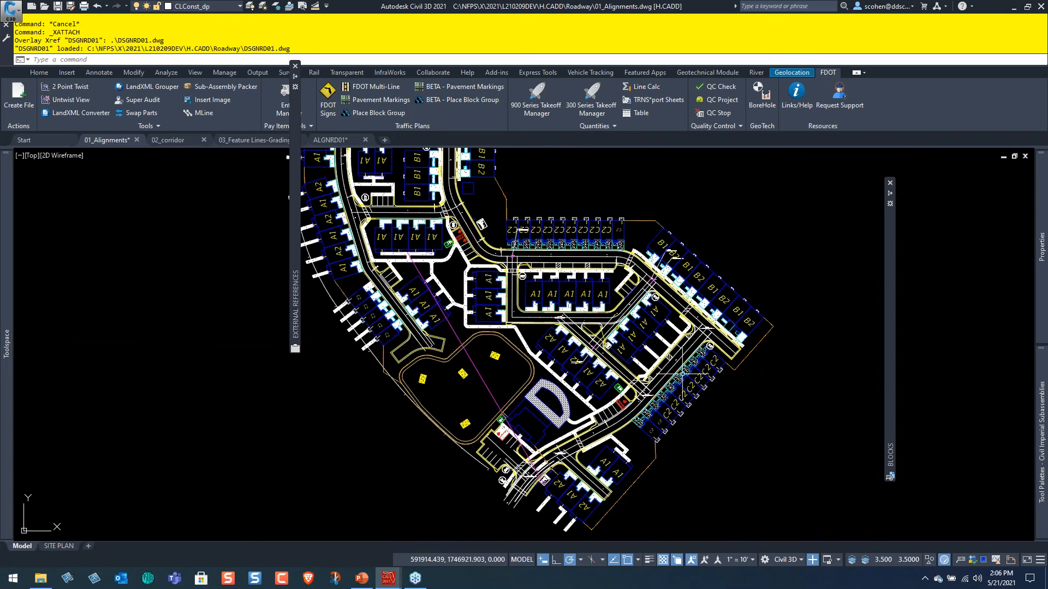
{"action": "scroll", "coordinate": [686, 378], "scroll_direction": "up", "scroll_amount": 4}
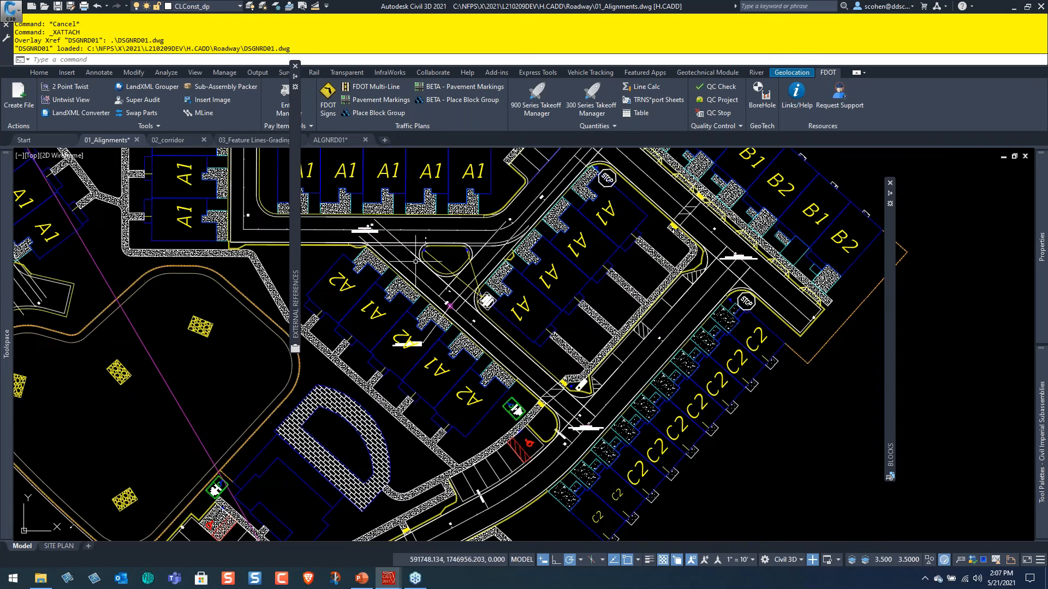
{"action": "middle_click_drag", "start_coordinate": [596, 158], "coordinate": [544, 246]}
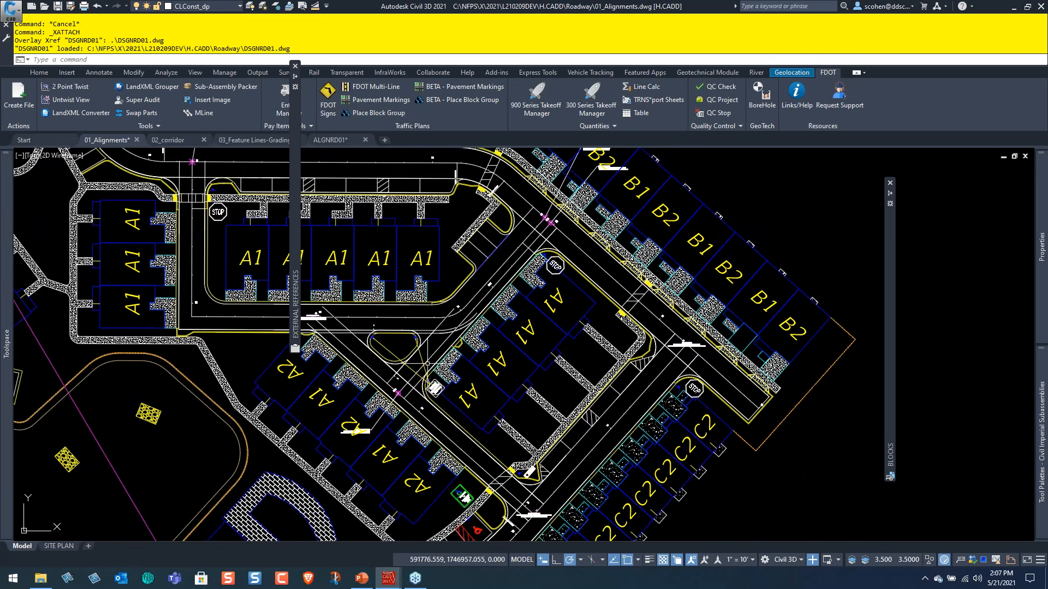
{"action": "mouse_move", "coordinate": [124, 337]}
{"action": "middle_mouse_down"}
{"action": "mouse_move", "coordinate": [234, 371]}
{"action": "mouse_move", "coordinate": [557, 430]}
{"action": "mouse_move", "coordinate": [577, 467]}
{"action": "middle_mouse_up"}
{"action": "mouse_move", "coordinate": [364, 169]}
{"action": "middle_mouse_down"}
{"action": "mouse_move", "coordinate": [501, 251]}
{"action": "mouse_move", "coordinate": [549, 346]}
{"action": "mouse_move", "coordinate": [548, 402]}
{"action": "middle_mouse_up"}
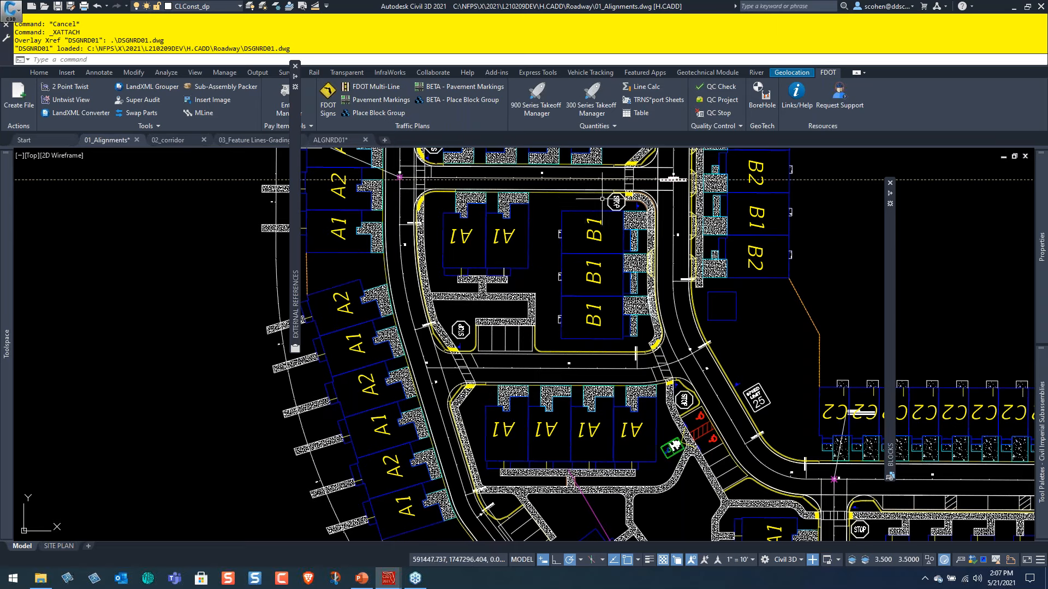
{"action": "middle_click_drag", "start_coordinate": [535, 288], "coordinate": [533, 321]}
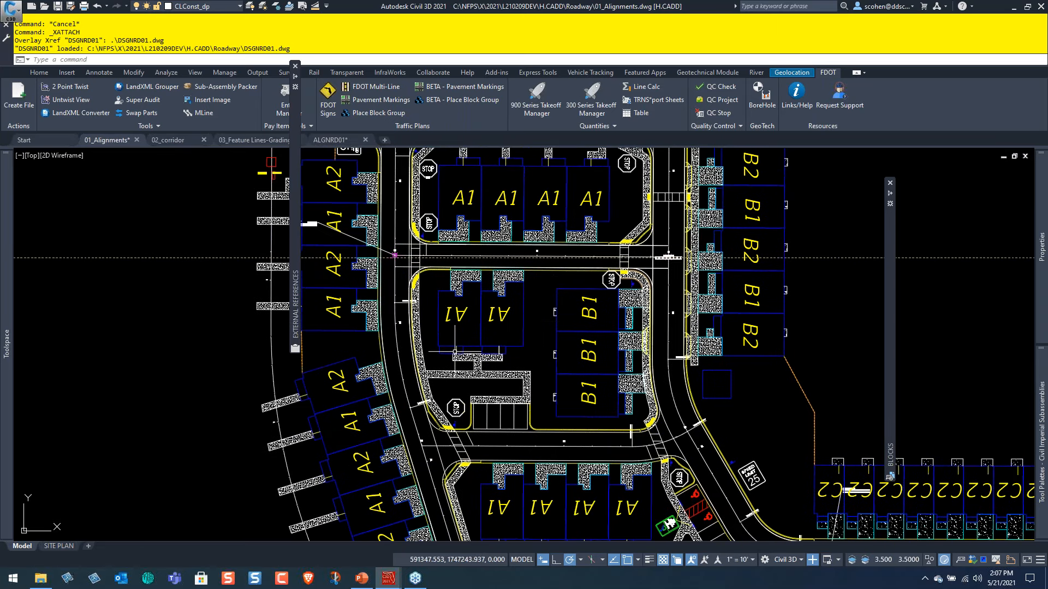
{"action": "scroll", "coordinate": [464, 339], "scroll_direction": "down", "scroll_amount": 2}
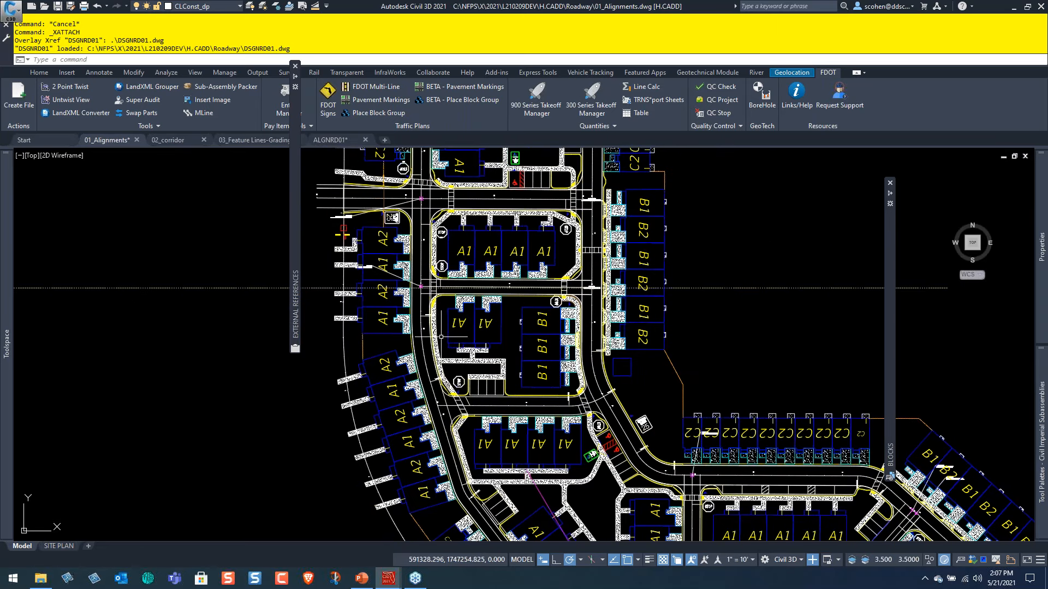
{"action": "scroll", "coordinate": [441, 336], "scroll_direction": "down", "scroll_amount": 3}
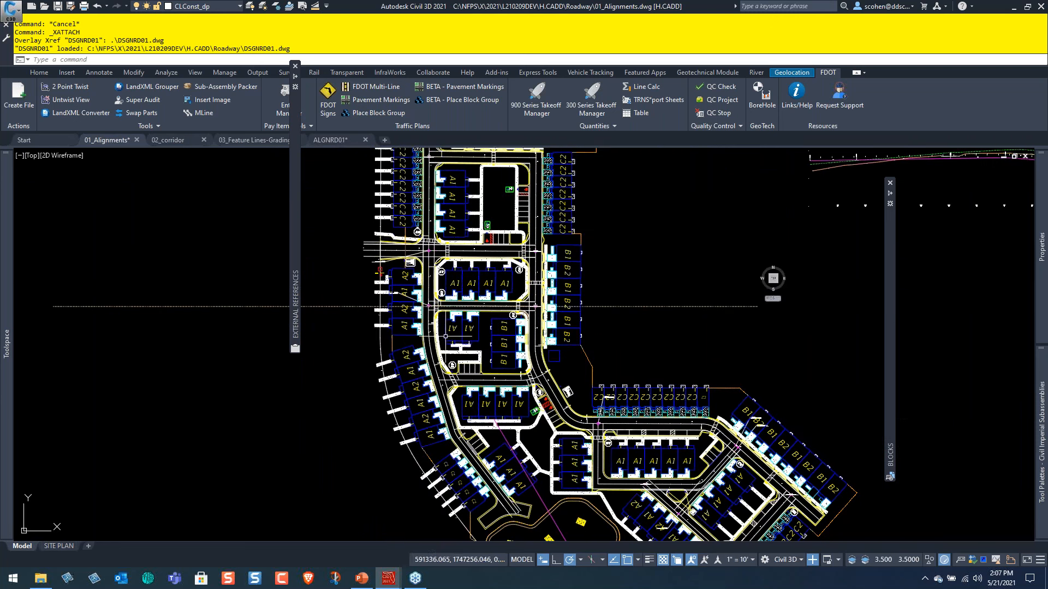
{"action": "scroll", "coordinate": [492, 355], "scroll_direction": "up", "scroll_amount": 2}
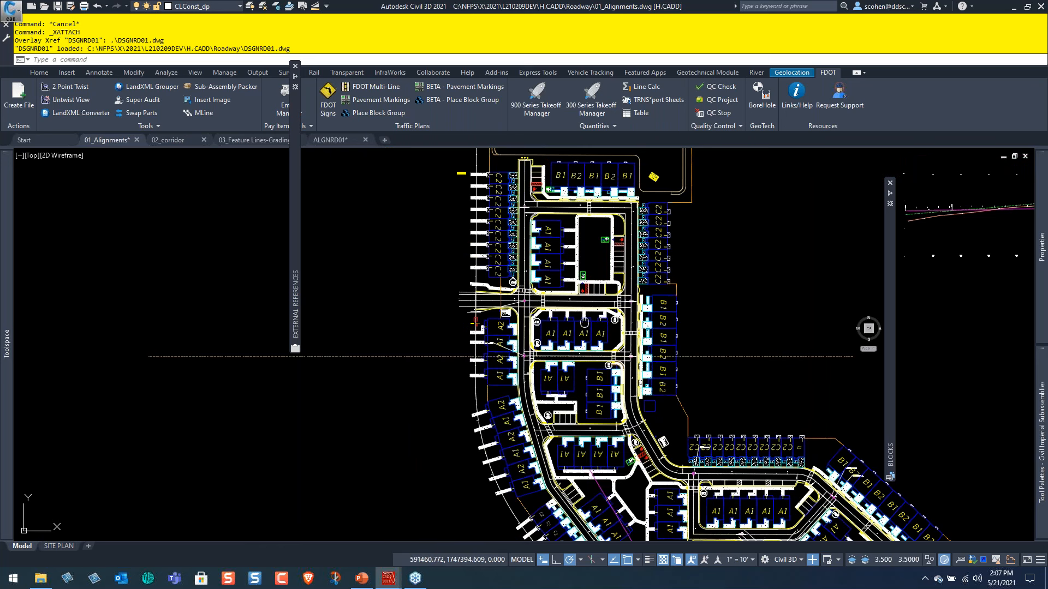
{"action": "middle_click_drag", "start_coordinate": [612, 292], "coordinate": [482, 325]}
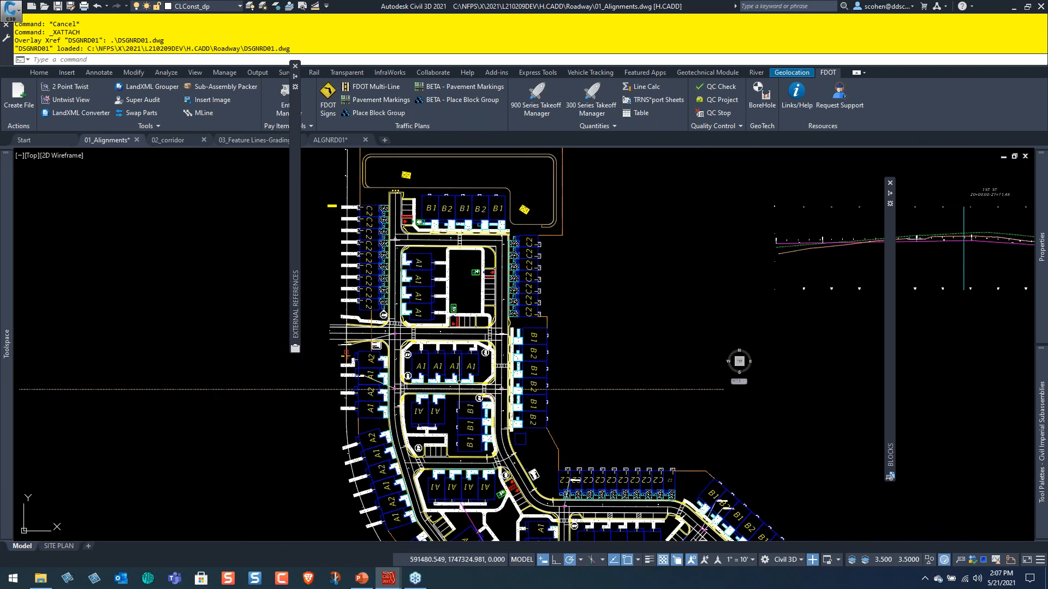
Regenerate the whole model of the alignments drawing with the site plan attached.
{"action": "type", "text": "r"}
{"action": "key", "text": "Return"}
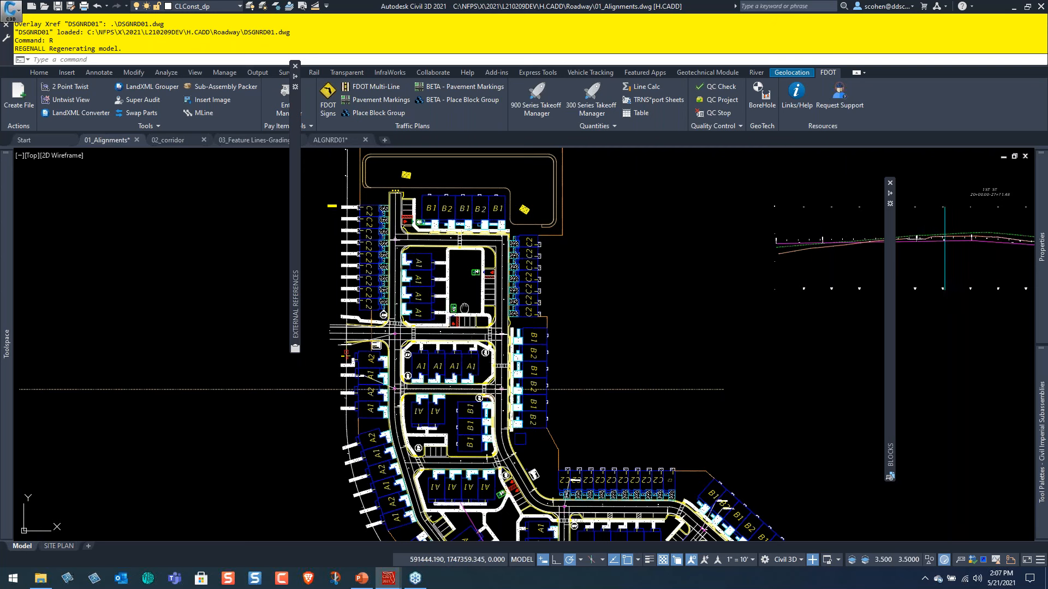
{"action": "middle_click_drag", "start_coordinate": [619, 495], "coordinate": [595, 315]}
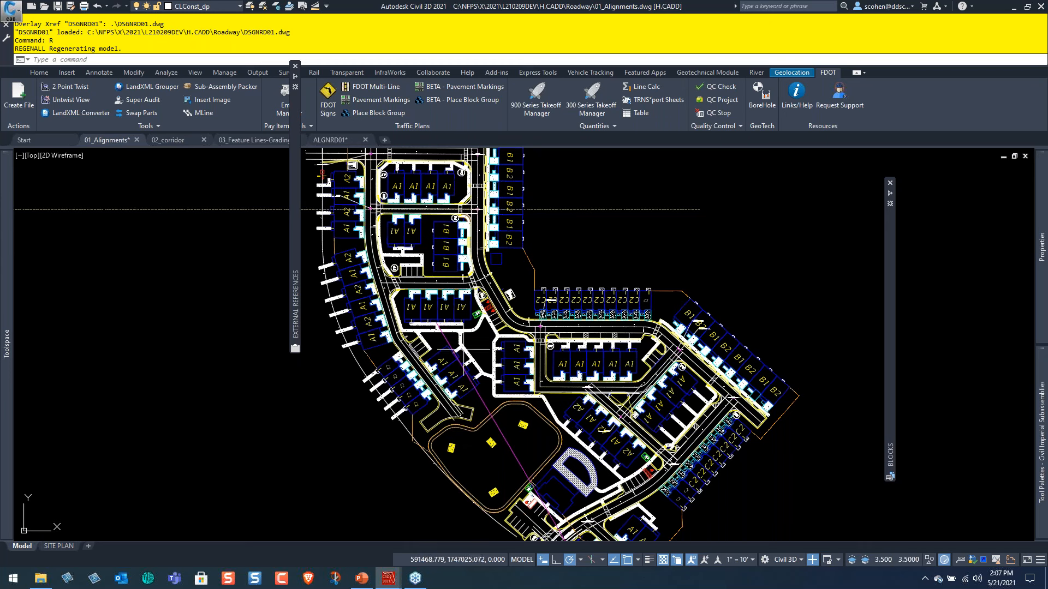
{"action": "middle_click_drag", "start_coordinate": [466, 271], "coordinate": [552, 319]}
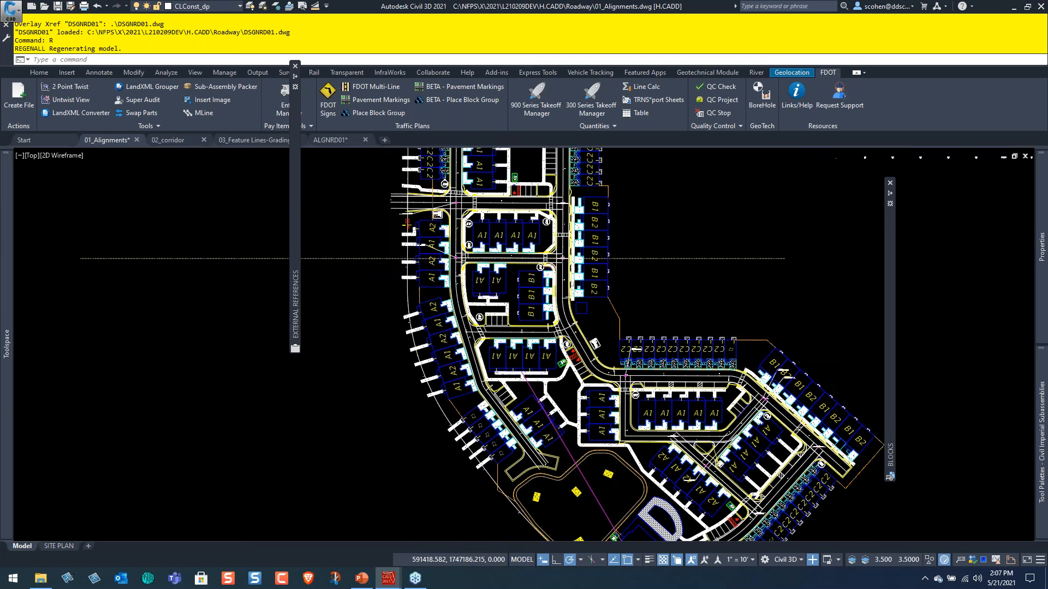
{"action": "scroll", "coordinate": [521, 328], "scroll_direction": "up", "scroll_amount": 2}
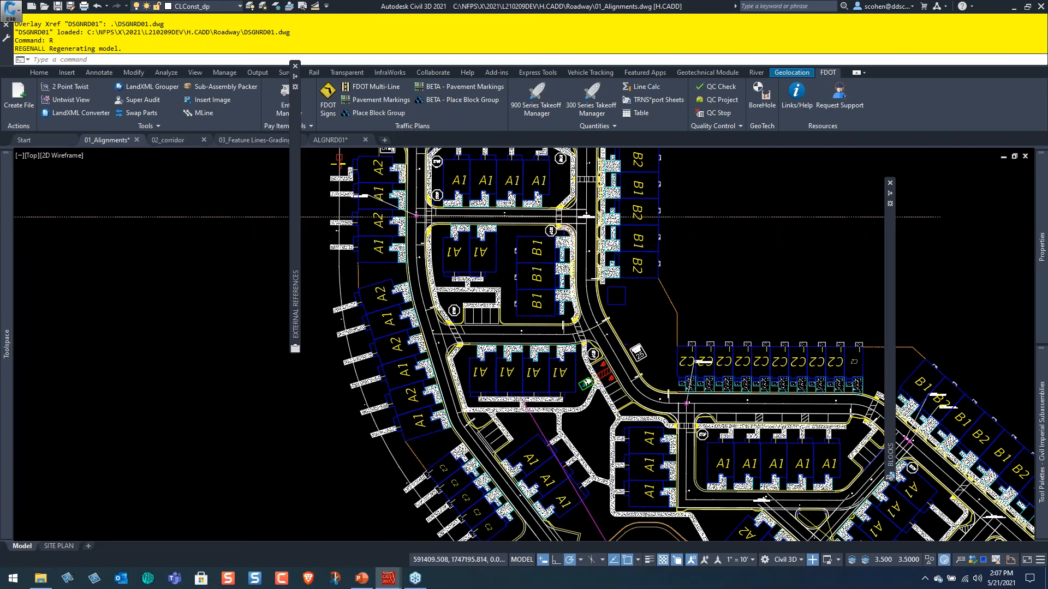
Split the model space of the alignments drawing into two vertical viewports.
{"action": "scroll", "coordinate": [508, 322], "scroll_direction": "up", "scroll_amount": 2}
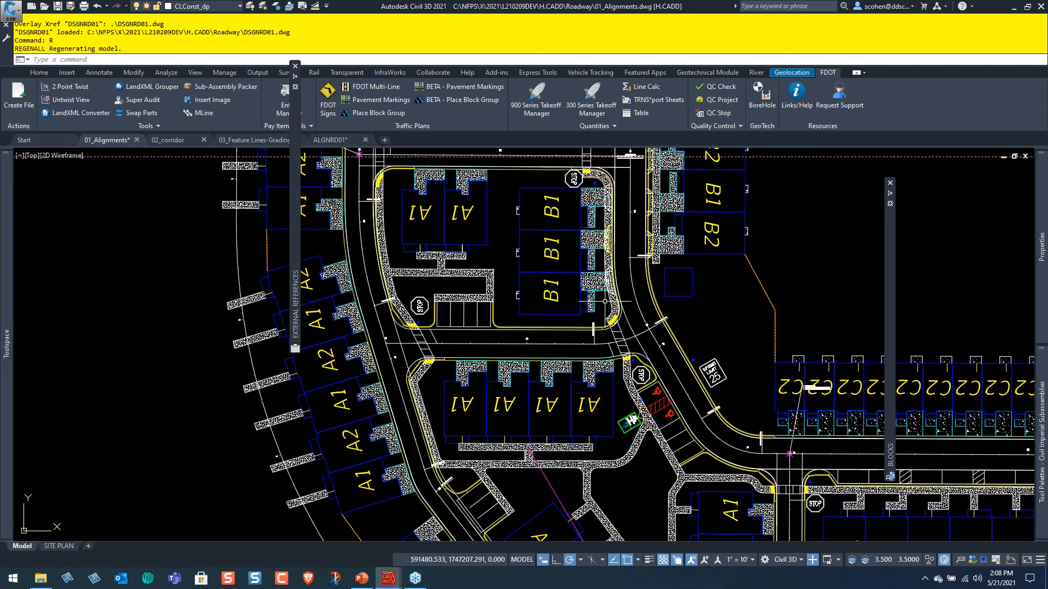
{"action": "mouse_move", "coordinate": [8, 164]}
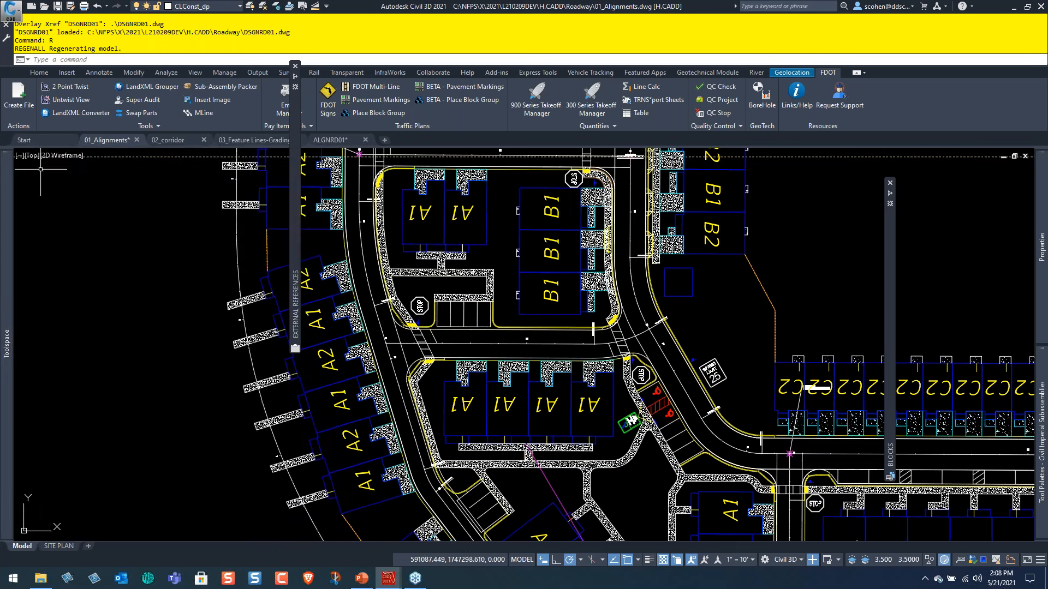
{"action": "left_click", "coordinate": [19, 155]}
{"action": "mouse_move", "coordinate": [45, 180]}
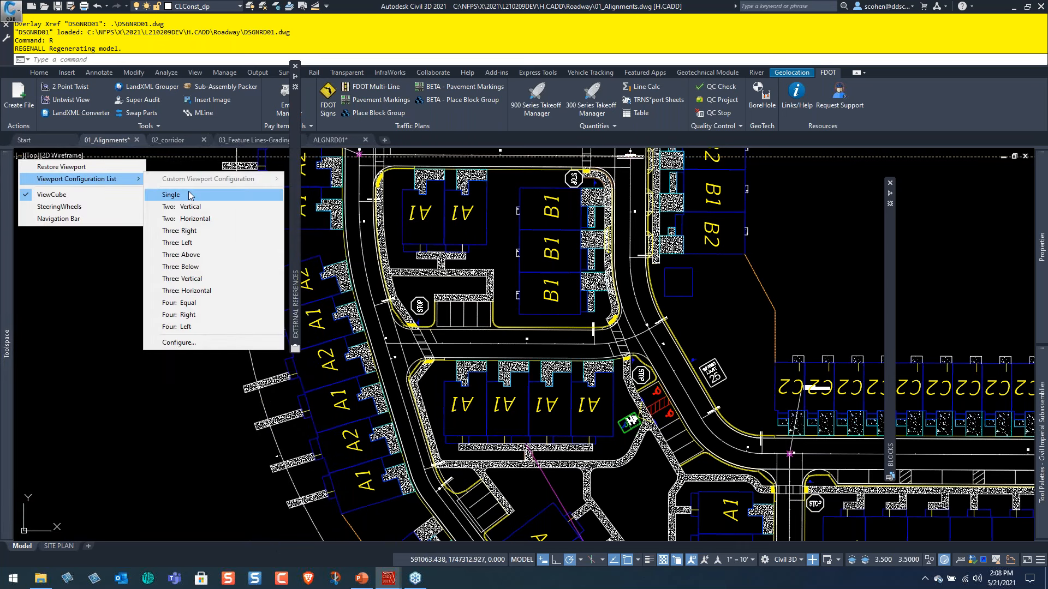
{"action": "left_click", "coordinate": [183, 206]}
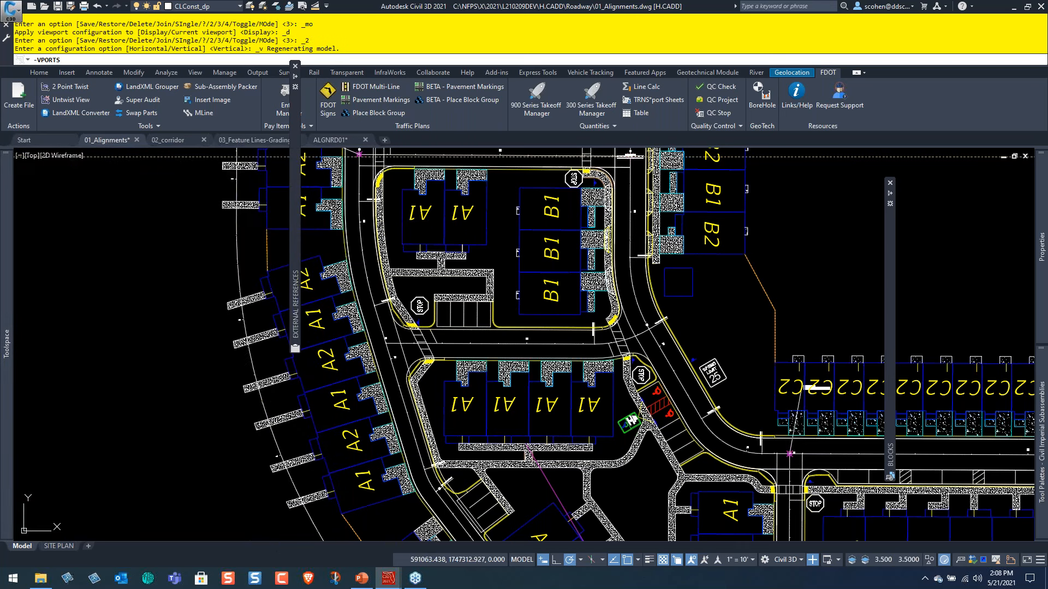
Examine the road profile views in the second viewport alongside the site plan.
{"action": "scroll", "coordinate": [734, 299], "scroll_direction": "up", "scroll_amount": 6}
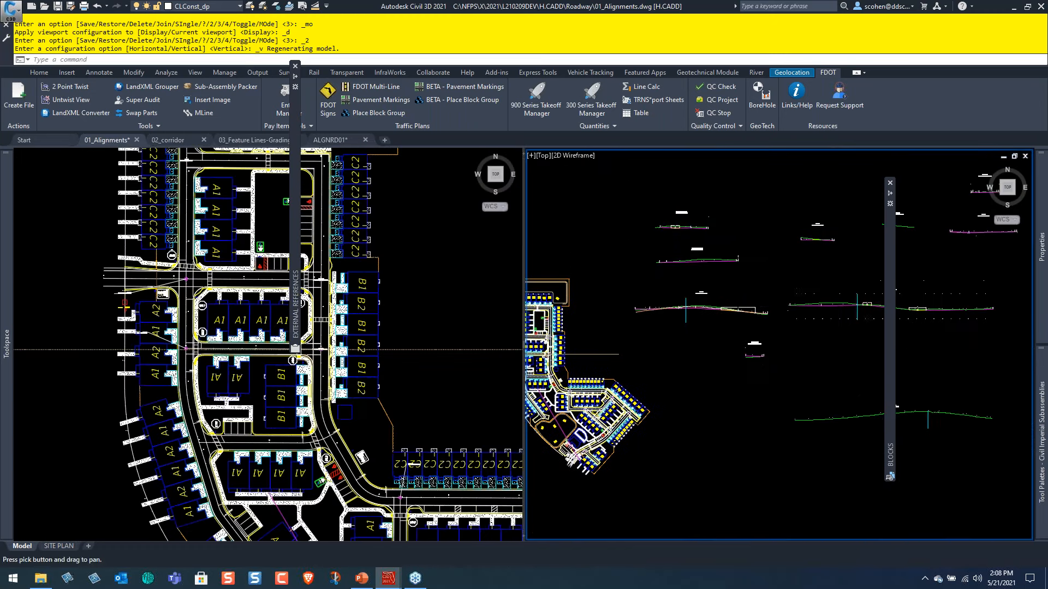
{"action": "scroll", "coordinate": [733, 299], "scroll_direction": "down", "scroll_amount": 2}
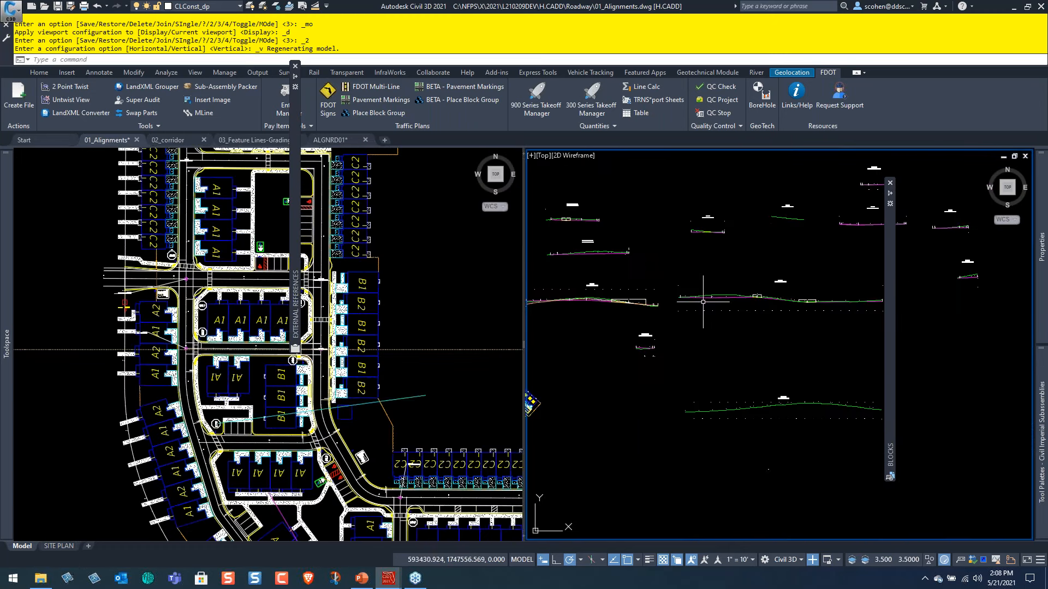
{"action": "middle_click_drag", "start_coordinate": [673, 294], "coordinate": [767, 297]}
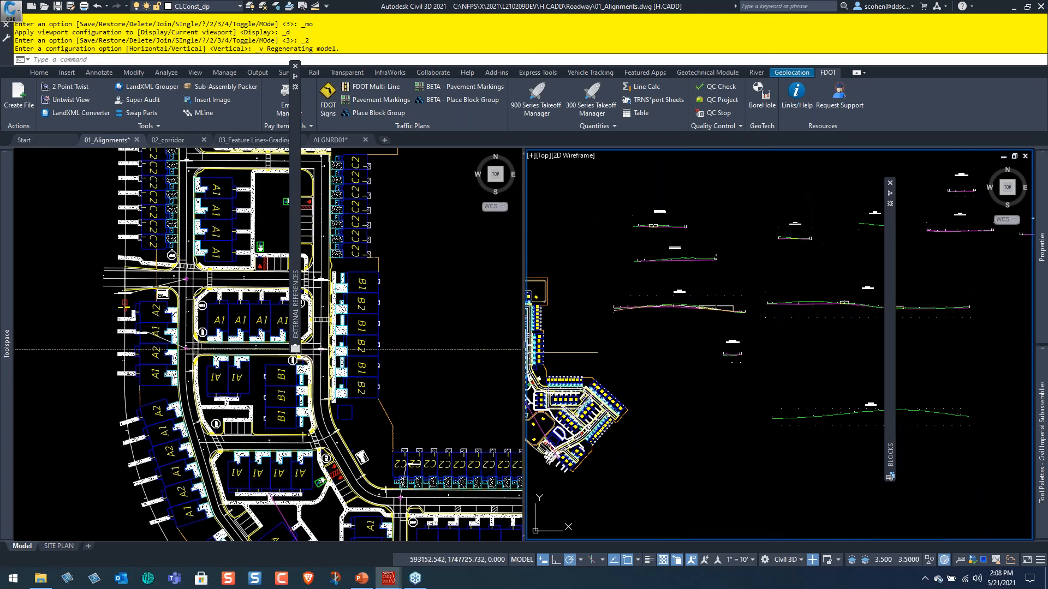
{"action": "middle_click_drag", "start_coordinate": [855, 301], "coordinate": [764, 303]}
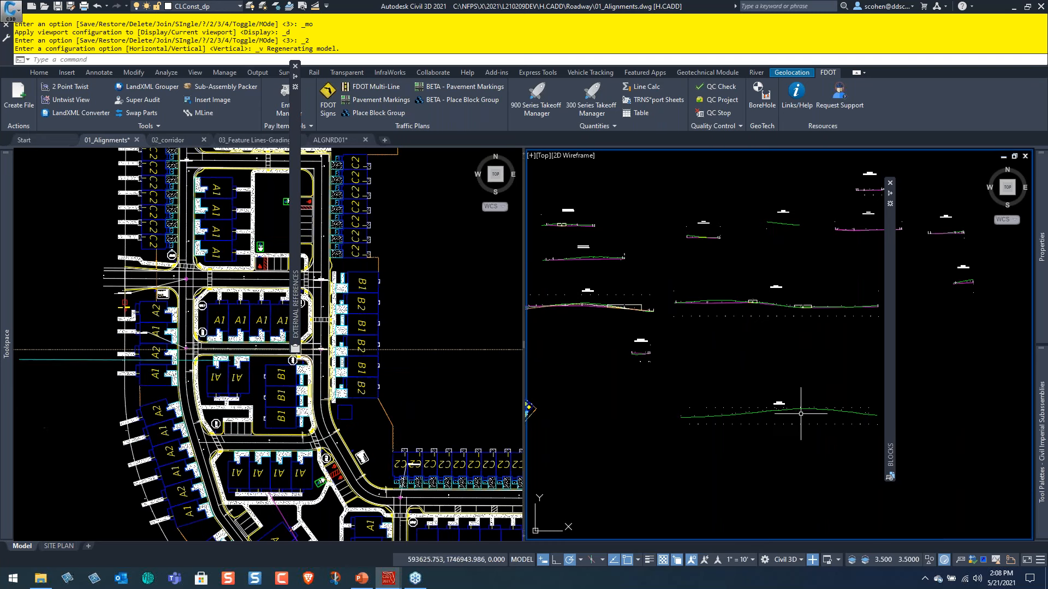
{"action": "middle_click_drag", "start_coordinate": [864, 271], "coordinate": [760, 304]}
{"action": "scroll", "coordinate": [773, 263], "scroll_direction": "up", "scroll_amount": 2}
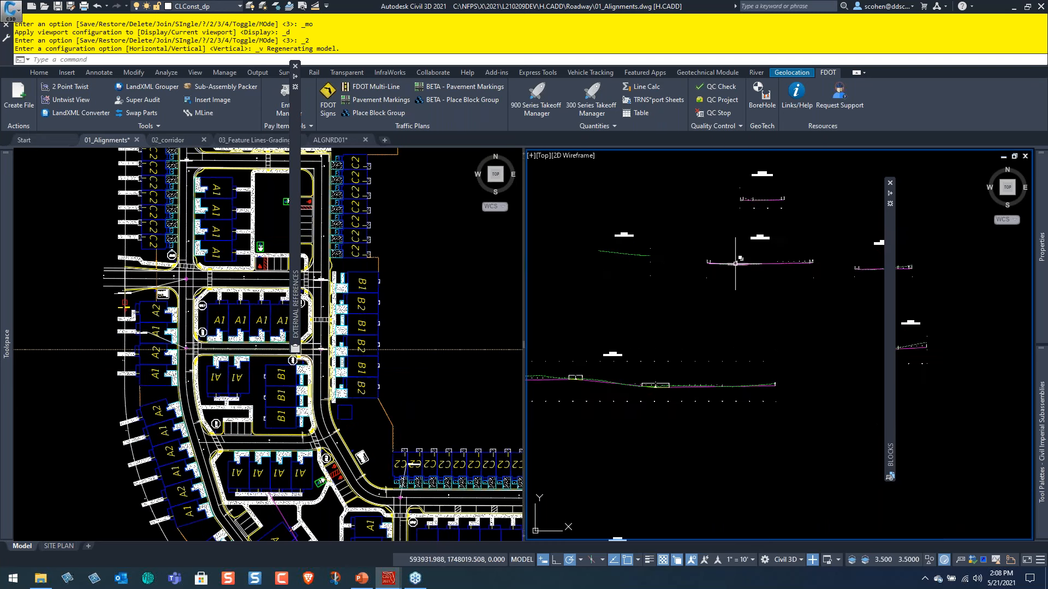
{"action": "middle_click_drag", "start_coordinate": [708, 270], "coordinate": [787, 289]}
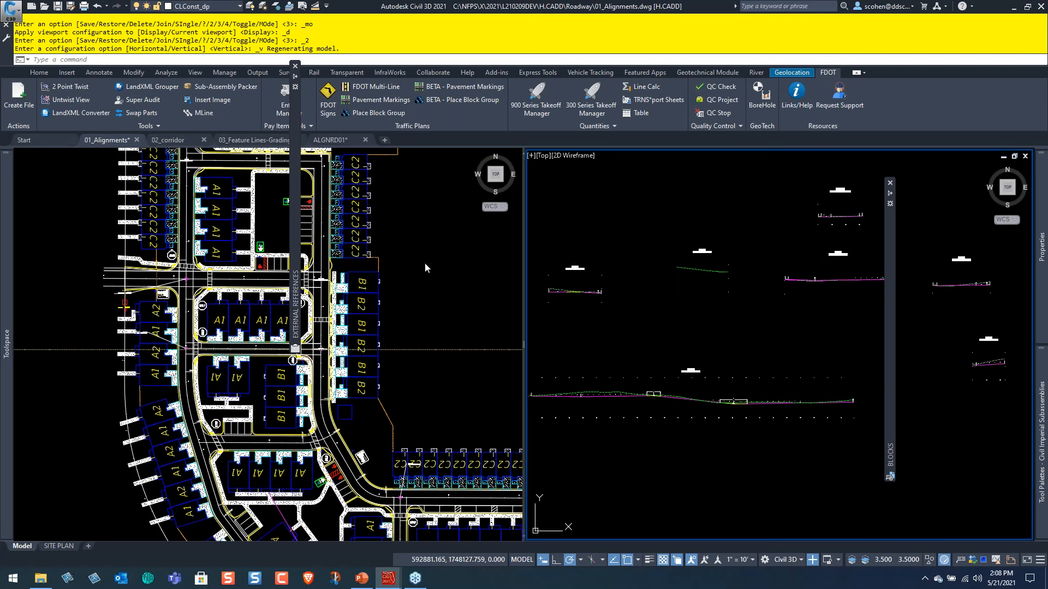
Make the site plan viewport active and open the CUI customization settings at LISP Files.
{"action": "left_click", "coordinate": [448, 282]}
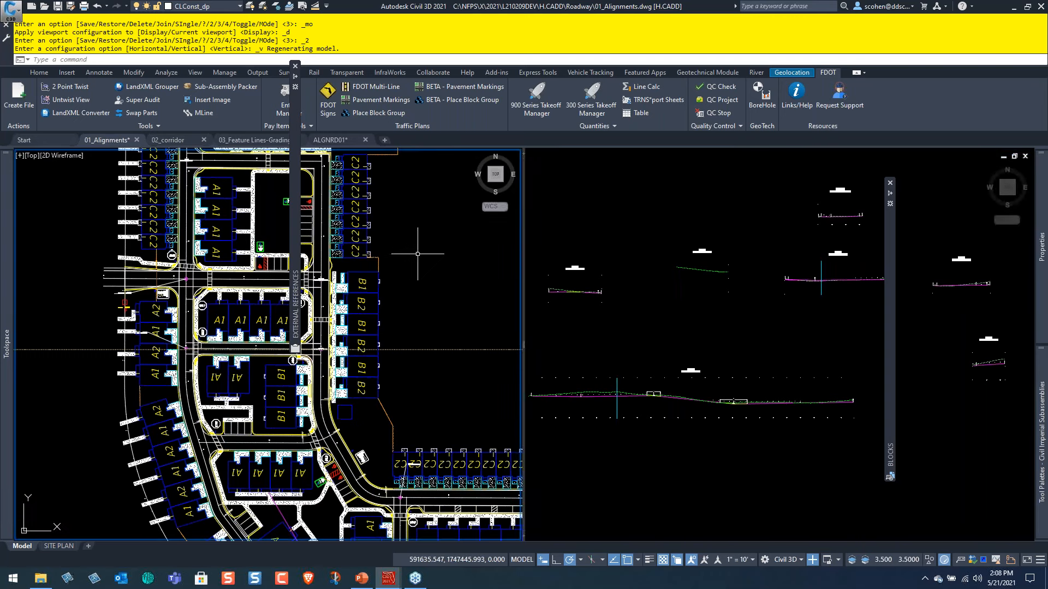
{"action": "type", "text": "CUI"}
{"action": "key", "text": "Return"}
{"action": "left_click", "coordinate": [278, 220]}
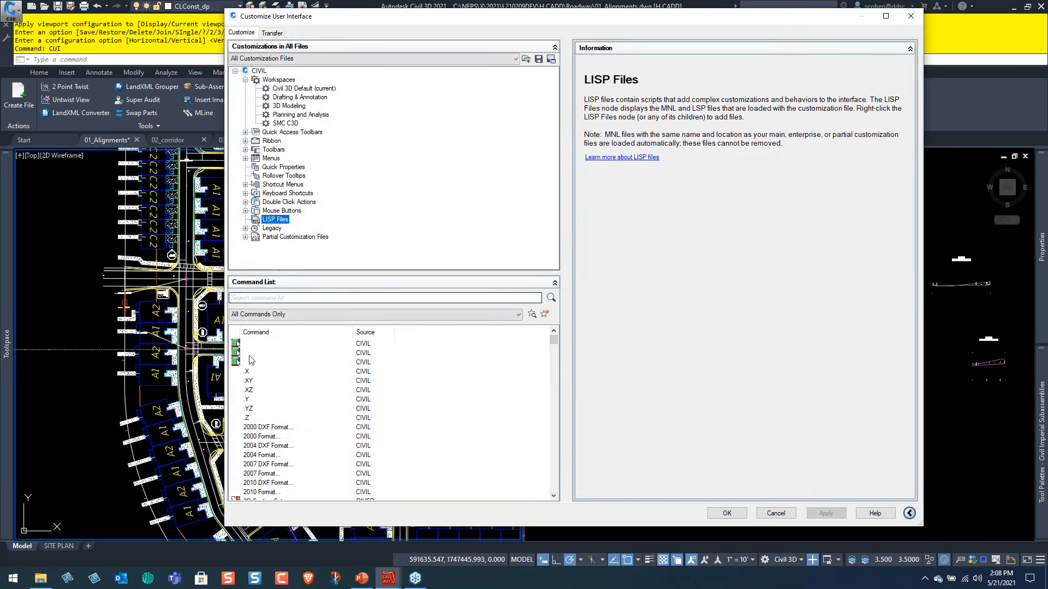
Switch to File Explorer and go from the project's Roadway folder to the root of the C: drive.
{"action": "left_click", "coordinate": [40, 578]}
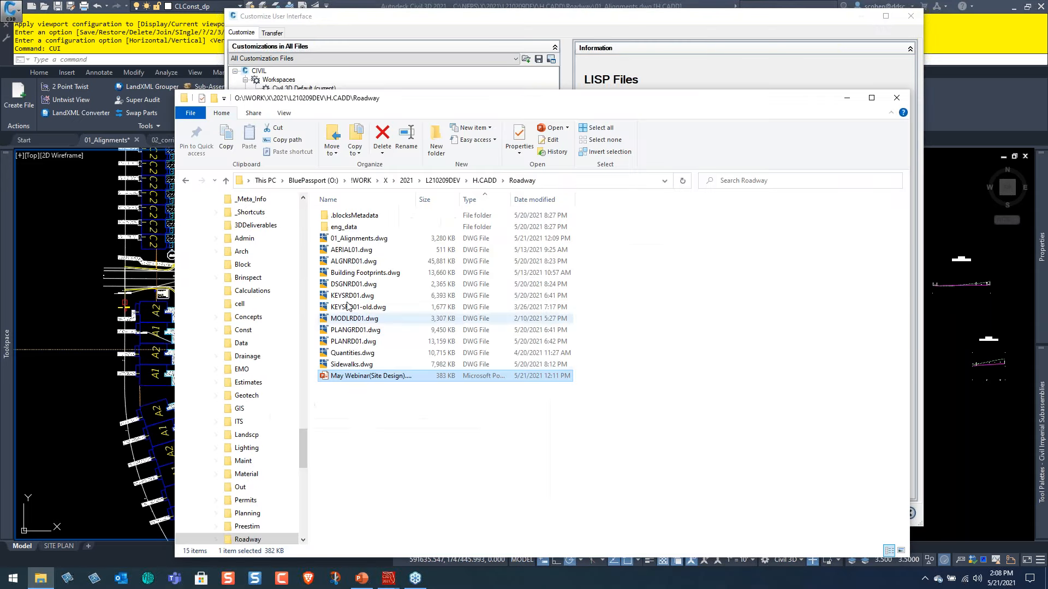
{"action": "left_click", "coordinate": [308, 181]}
{"action": "left_click", "coordinate": [266, 181]}
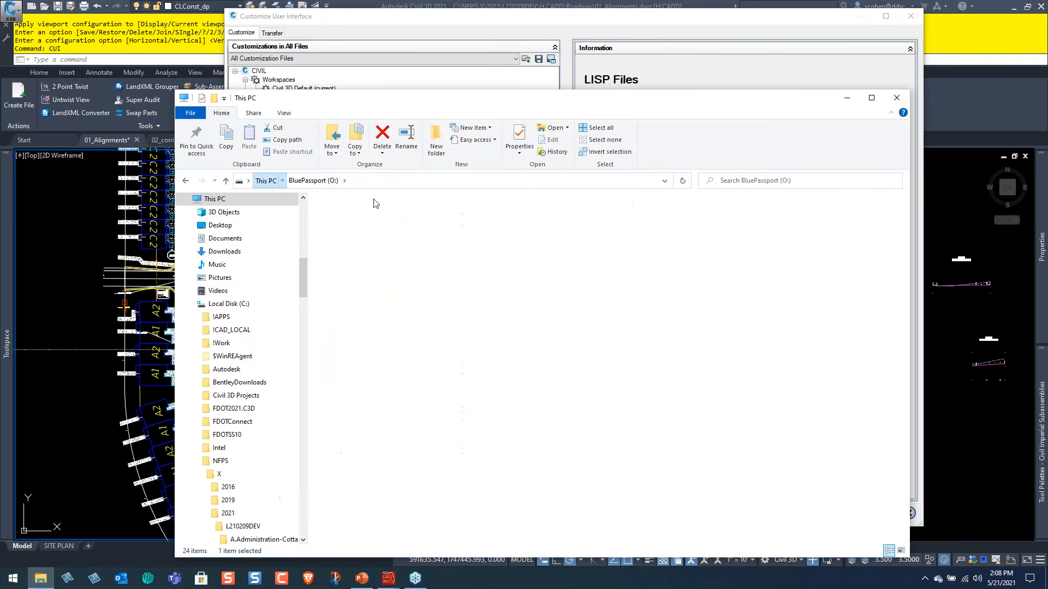
{"action": "double_click", "coordinate": [380, 305]}
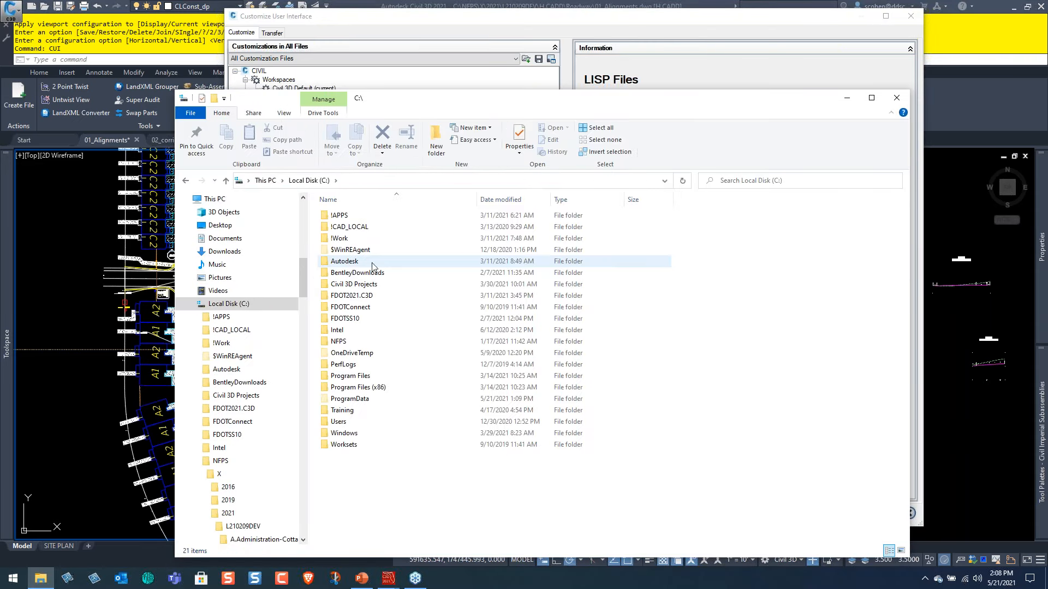
{"action": "left_click", "coordinate": [341, 343]}
{"action": "double_click", "coordinate": [341, 342]}
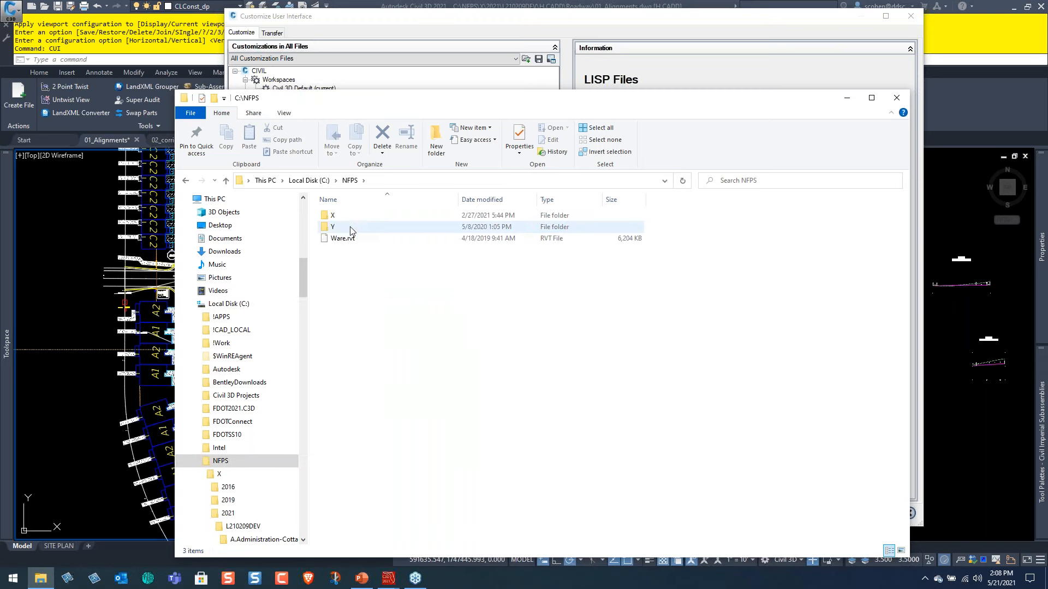
{"action": "left_click", "coordinate": [309, 181]}
{"action": "double_click", "coordinate": [383, 239]}
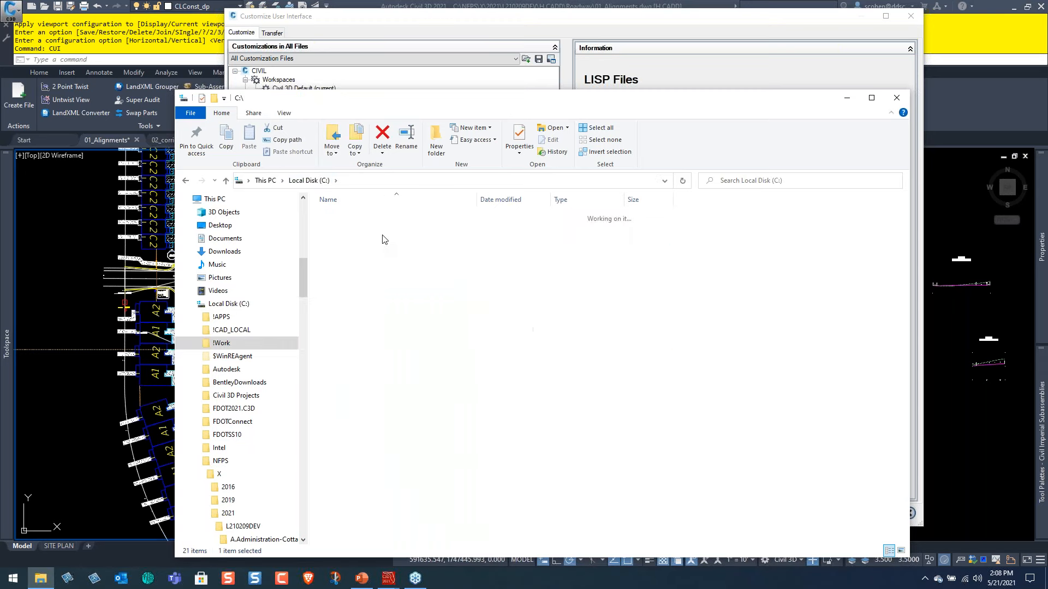
{"action": "left_click", "coordinate": [309, 181]}
Open MyLisp.lsp from the LSP folder in C:\!APPS and highlight its startup commands, including the AeccStationTrackerAll line.
{"action": "left_click", "coordinate": [339, 216]}
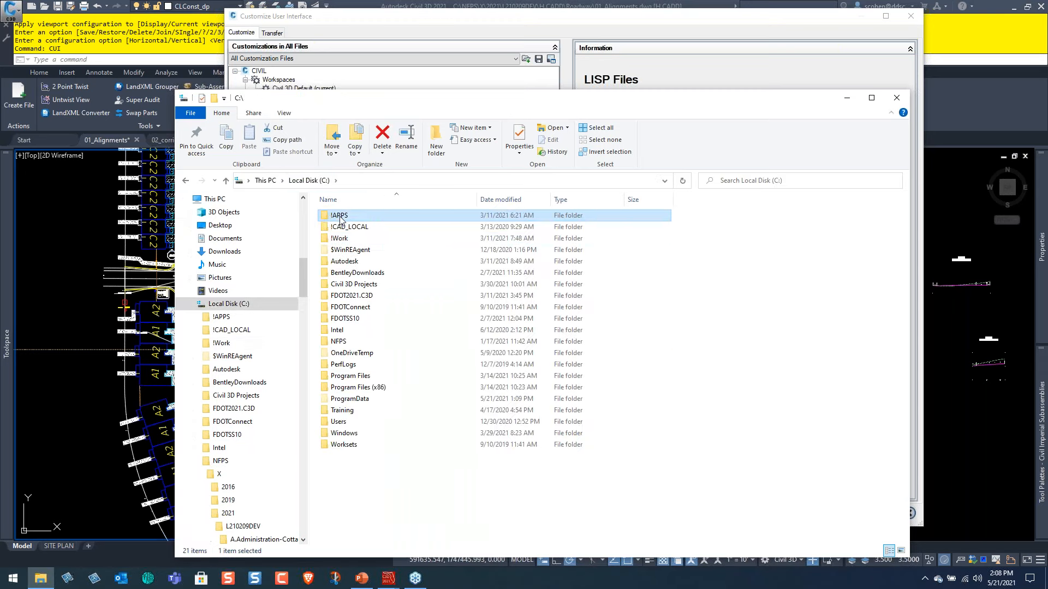
{"action": "double_click", "coordinate": [340, 217]}
{"action": "double_click", "coordinate": [349, 217]}
{"action": "double_click", "coordinate": [348, 216]}
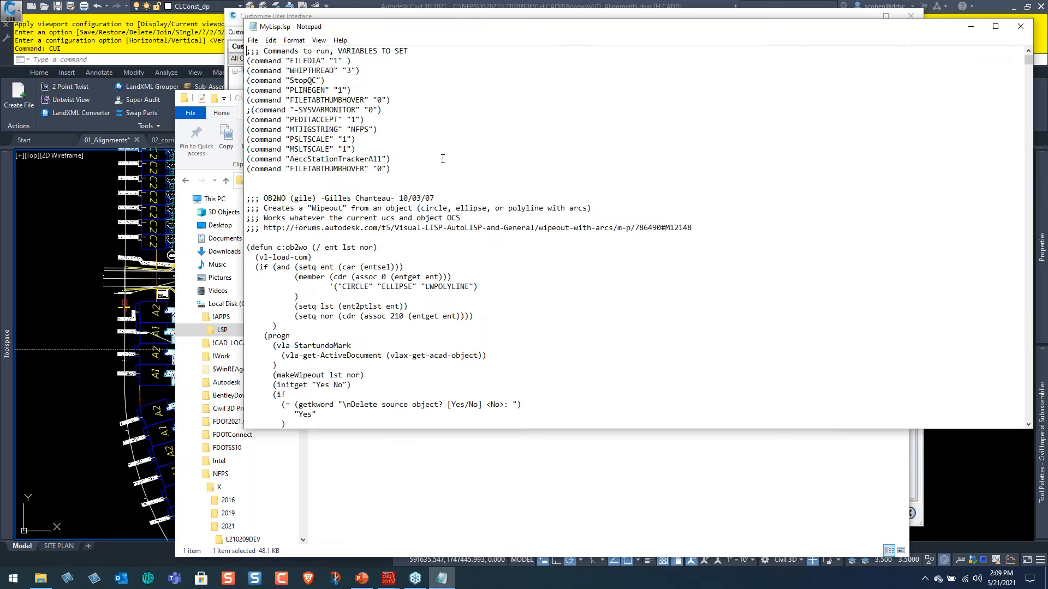
{"action": "left_click_drag", "start_coordinate": [422, 178], "coordinate": [241, 62]}
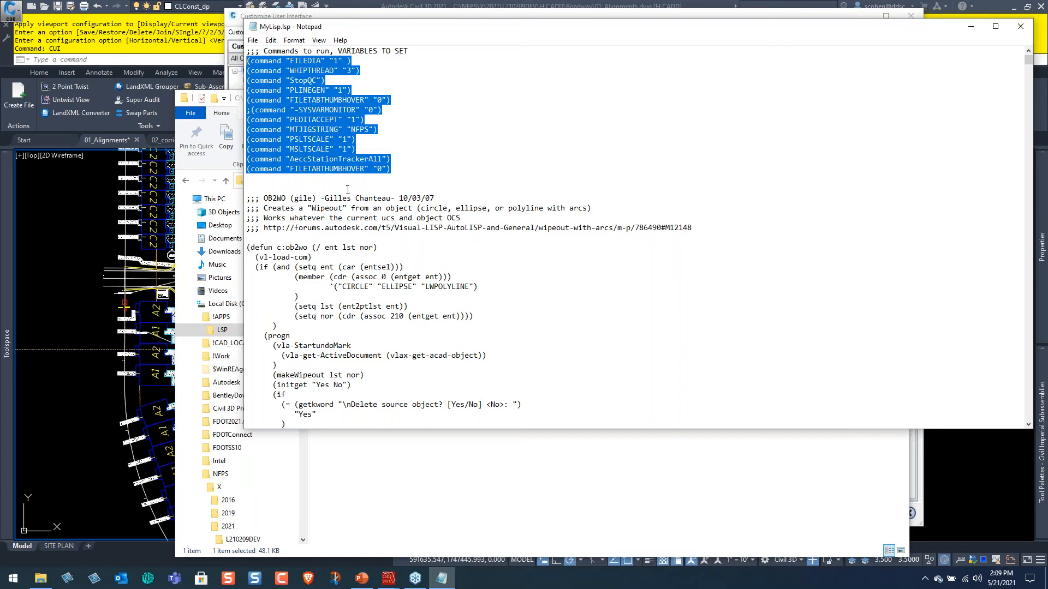
{"action": "left_click", "coordinate": [402, 159]}
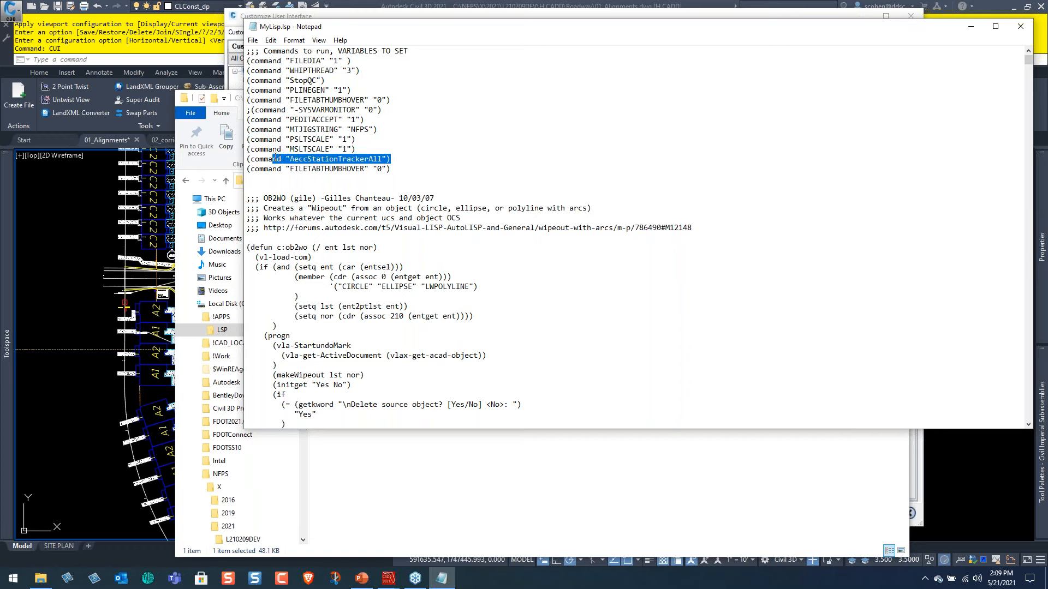
Return to Civil 3D, show the Load LISP option for LISP Files, and close the interface customization without changes.
{"action": "left_click", "coordinate": [110, 195]}
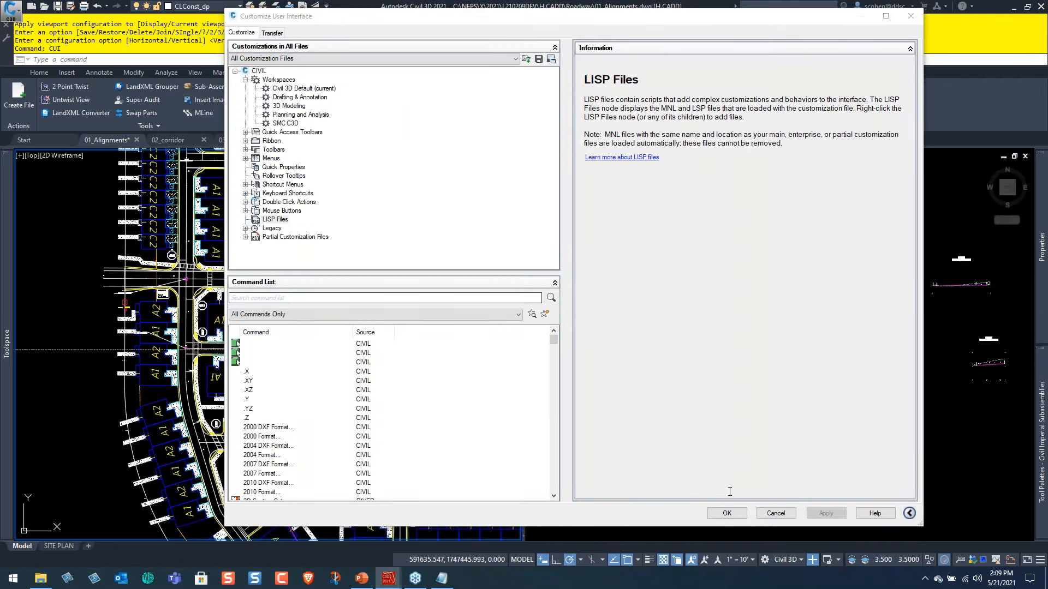
{"action": "right_click", "coordinate": [275, 221]}
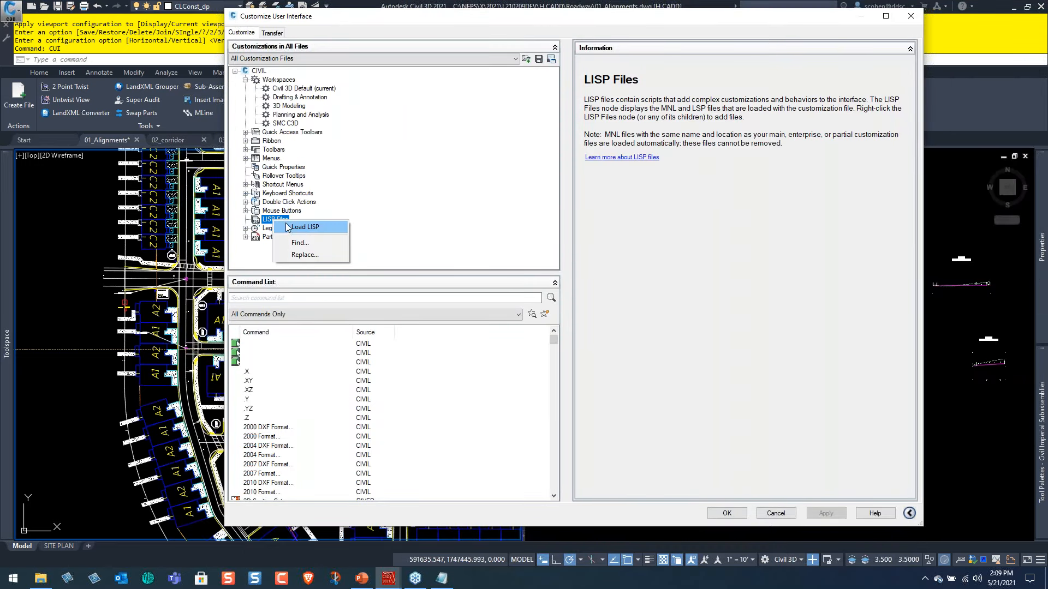
{"action": "left_click", "coordinate": [774, 513]}
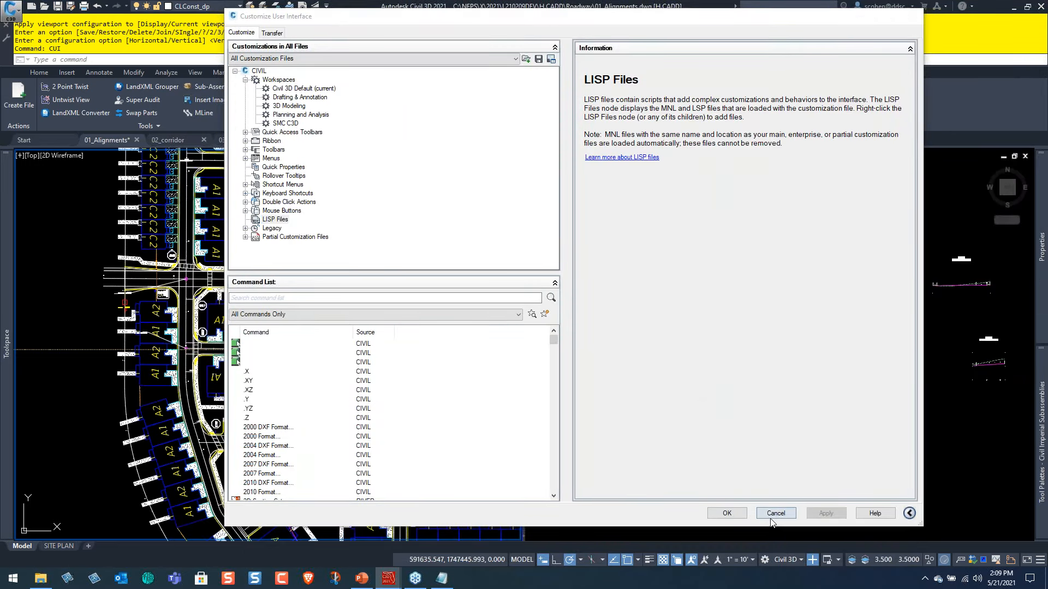
{"action": "left_click", "coordinate": [776, 513]}
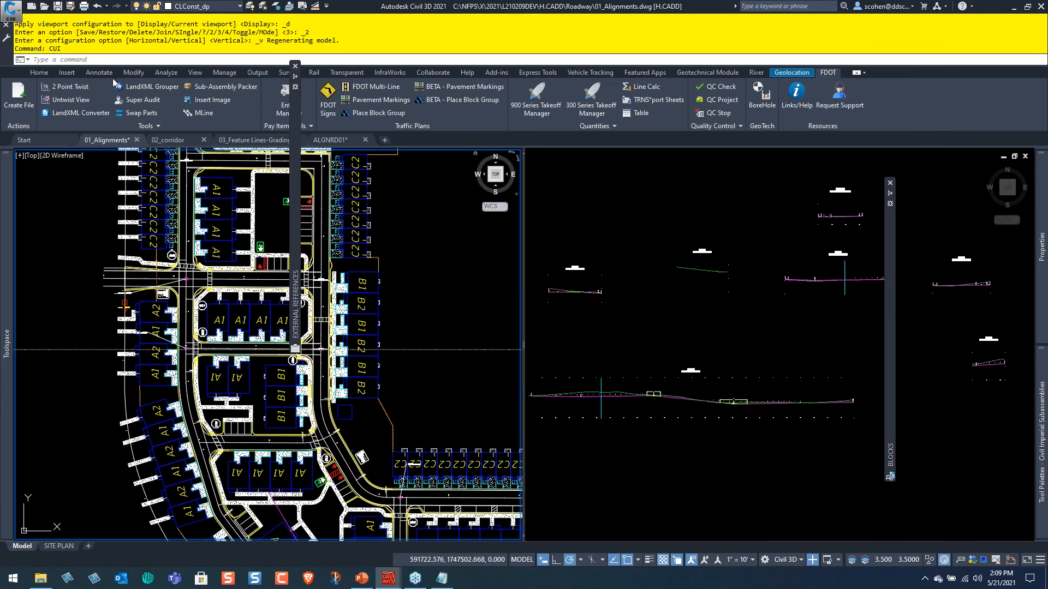
Show the available Station Tracker modes and dismiss them without choosing one.
{"action": "left_click", "coordinate": [166, 72]}
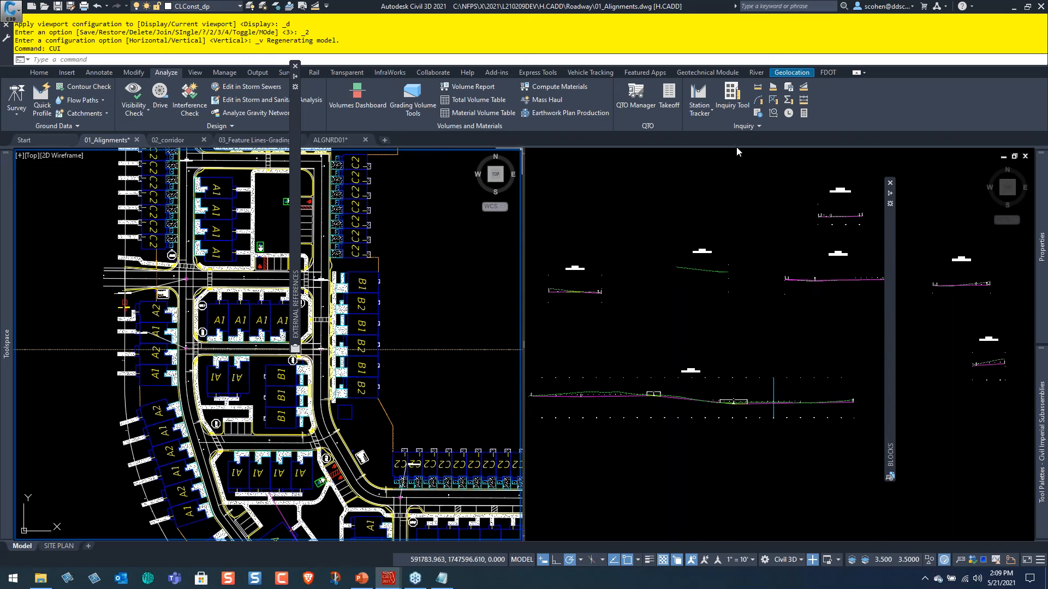
{"action": "left_click", "coordinate": [695, 110]}
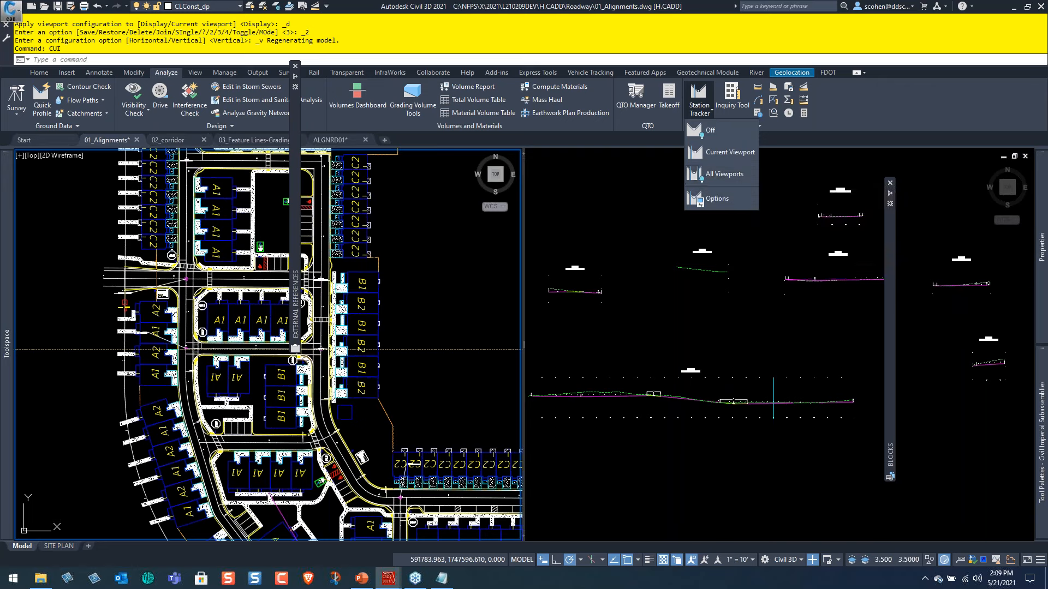
{"action": "key", "text": "Escape"}
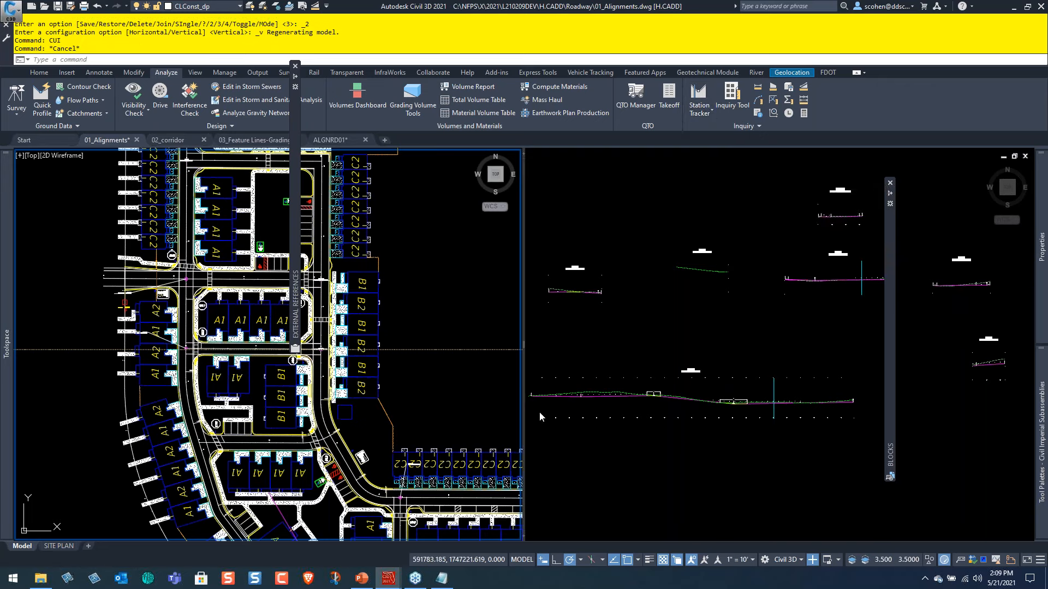
Examine how the station tracker follows the cursor on the profiles while moving along the cross street in plan.
{"action": "left_click", "coordinate": [686, 404]}
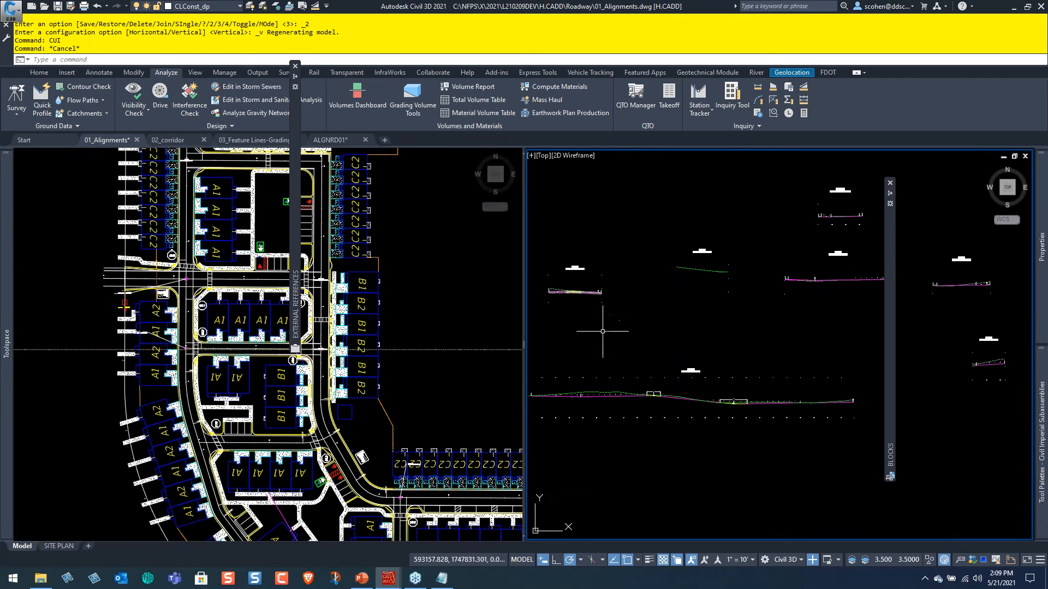
{"action": "left_click", "coordinate": [212, 302]}
{"action": "scroll", "coordinate": [221, 322], "scroll_direction": "up", "scroll_amount": 4}
{"action": "scroll", "coordinate": [225, 342], "scroll_direction": "up", "scroll_amount": 2}
{"action": "middle_click_drag", "start_coordinate": [232, 352], "coordinate": [156, 347]}
{"action": "middle_click_drag", "start_coordinate": [230, 390], "coordinate": [193, 158]}
{"action": "middle_click_drag", "start_coordinate": [276, 316], "coordinate": [210, 165]}
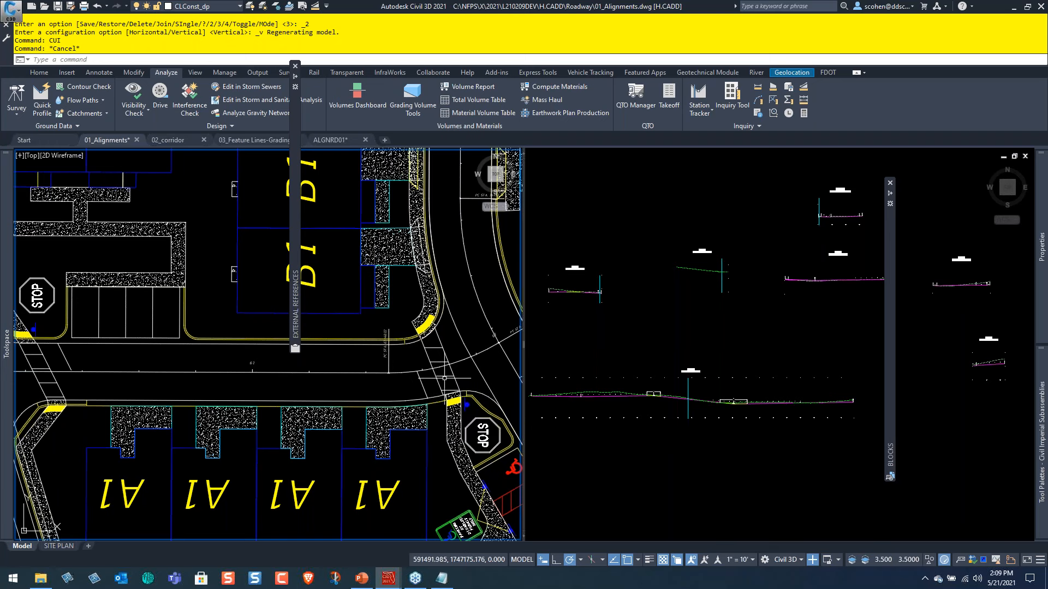
{"action": "scroll", "coordinate": [389, 352], "scroll_direction": "down", "scroll_amount": 2}
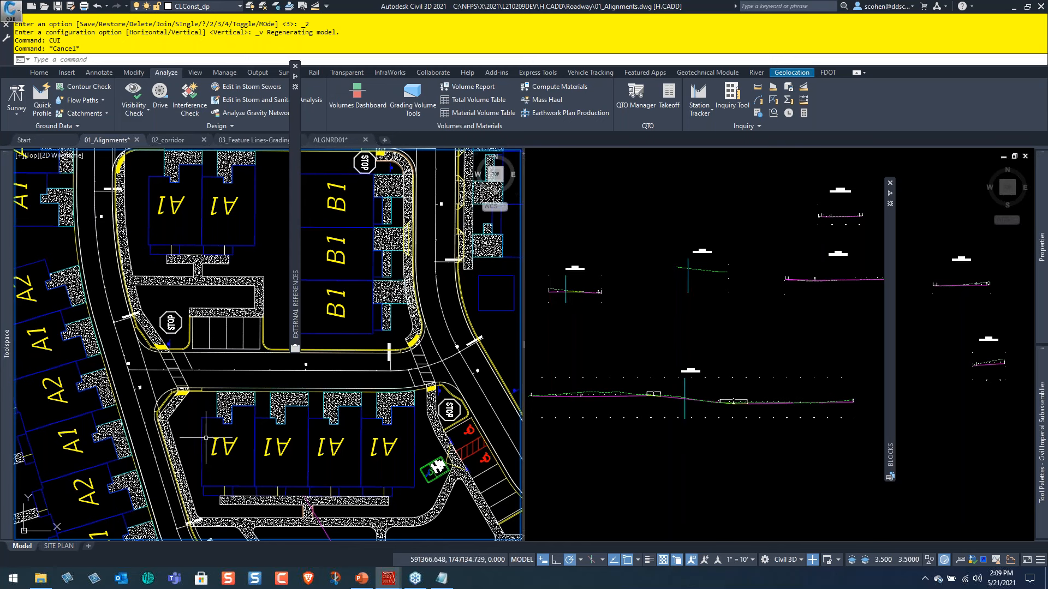
Inspect the start of the cross-street alignment at the curved road's centerline against the tracked stations on the profiles.
{"action": "middle_click_drag", "start_coordinate": [202, 445], "coordinate": [155, 271]}
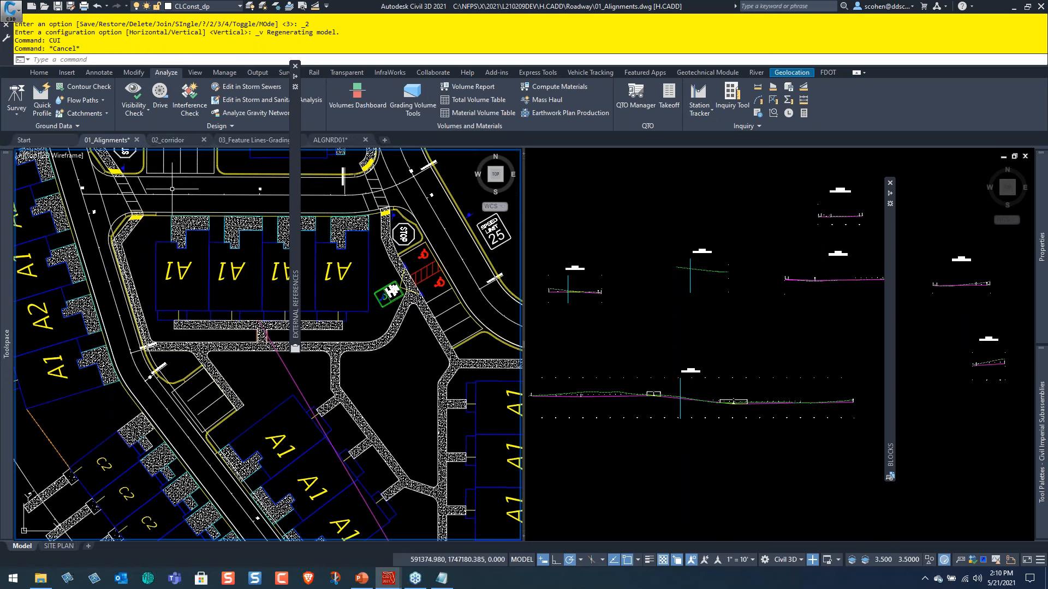
{"action": "scroll", "coordinate": [71, 187], "scroll_direction": "up", "scroll_amount": 5}
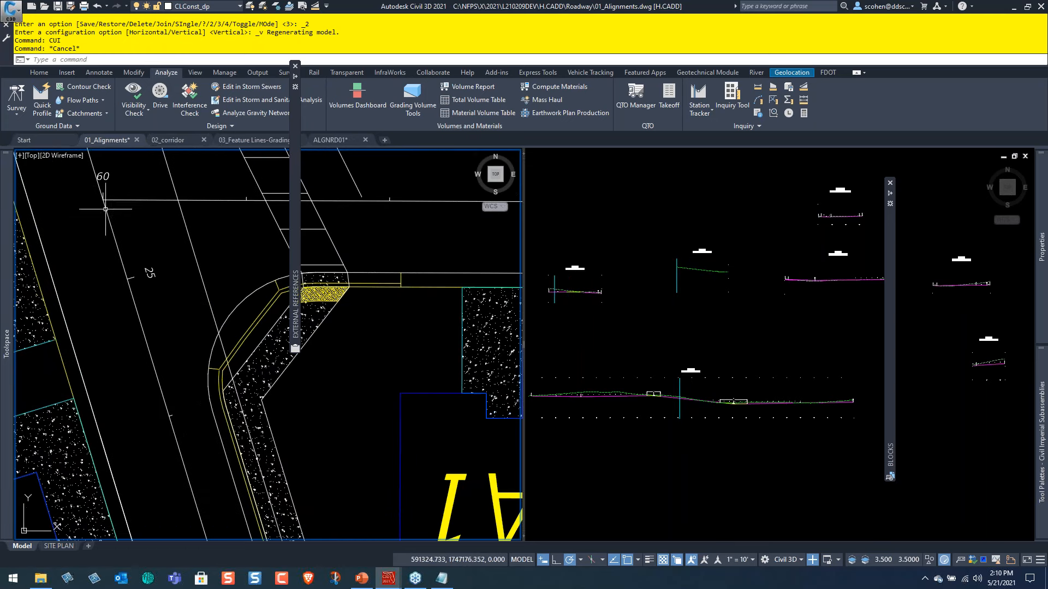
{"action": "mouse_move", "coordinate": [165, 223]}
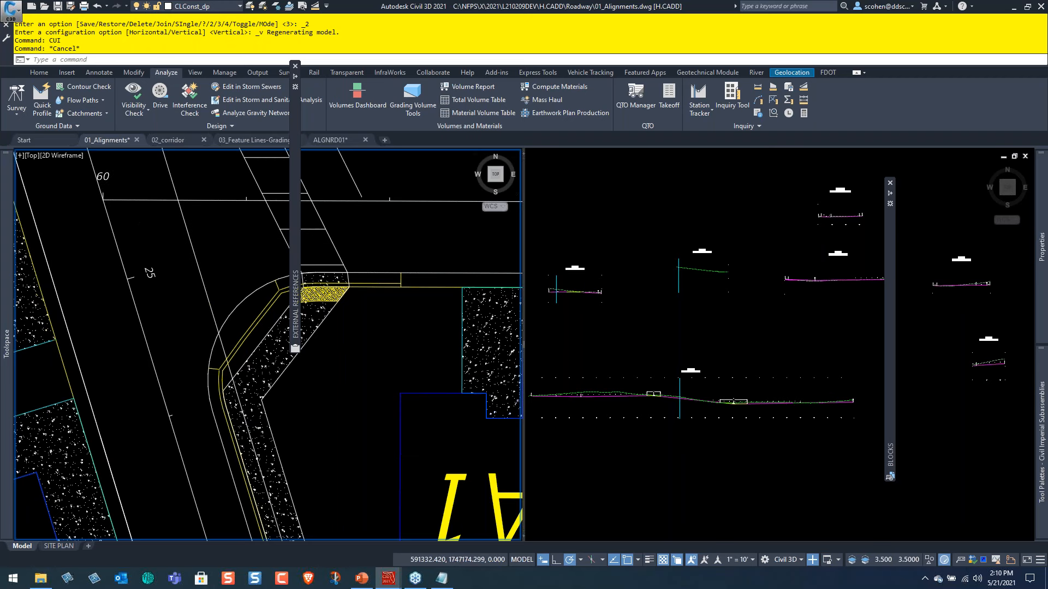
{"action": "scroll", "coordinate": [165, 223], "scroll_direction": "down", "scroll_amount": 2}
{"action": "middle_click_drag", "start_coordinate": [166, 223], "coordinate": [210, 327]}
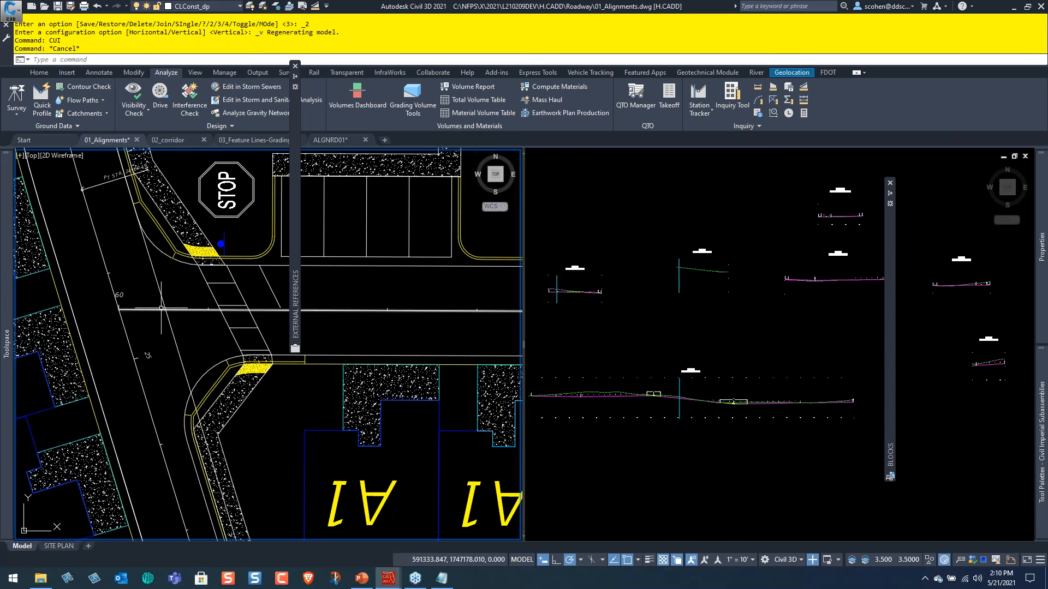
Bring up the 1ST ST profile view and close the Blocks palette covering it.
{"action": "scroll", "coordinate": [125, 248], "scroll_direction": "down", "scroll_amount": 2}
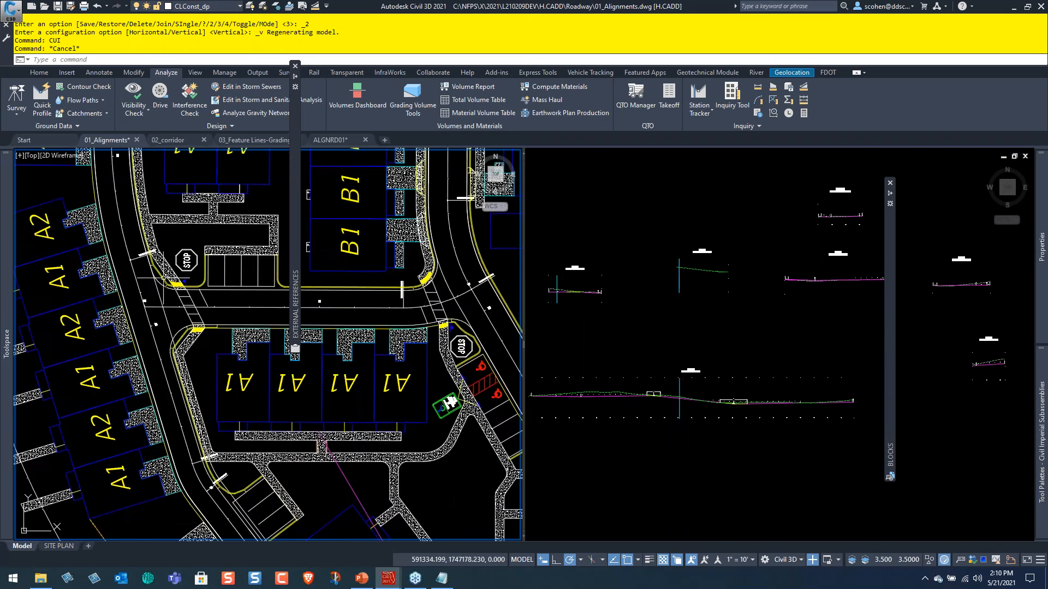
{"action": "left_click", "coordinate": [710, 382]}
{"action": "scroll", "coordinate": [710, 382], "scroll_direction": "up", "scroll_amount": 4}
{"action": "scroll", "coordinate": [712, 440], "scroll_direction": "down", "scroll_amount": 4}
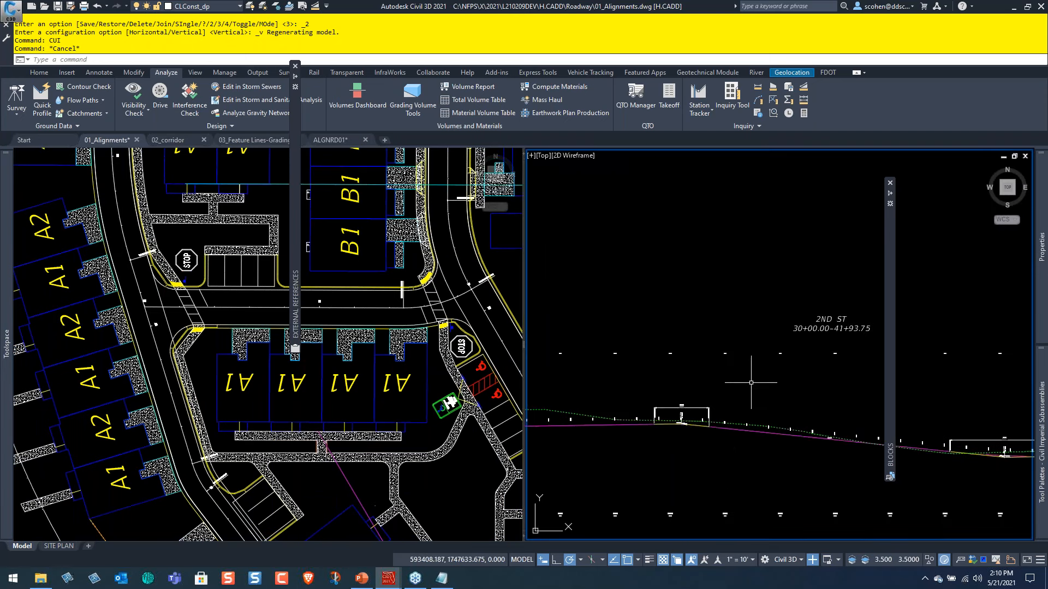
{"action": "scroll", "coordinate": [707, 374], "scroll_direction": "up", "scroll_amount": 2}
{"action": "scroll", "coordinate": [715, 357], "scroll_direction": "up", "scroll_amount": 3}
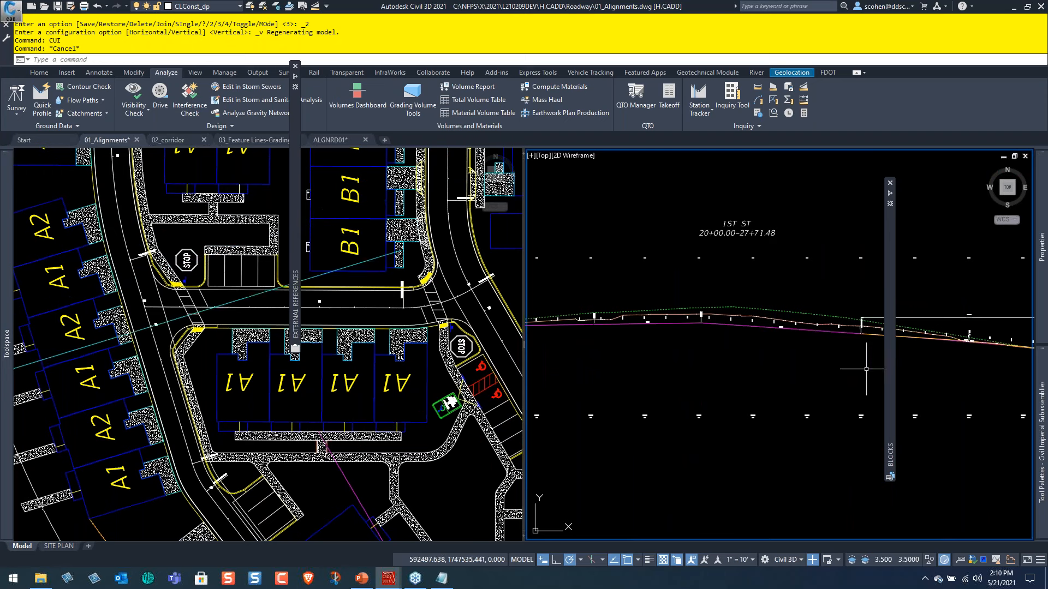
{"action": "left_click", "coordinate": [890, 183]}
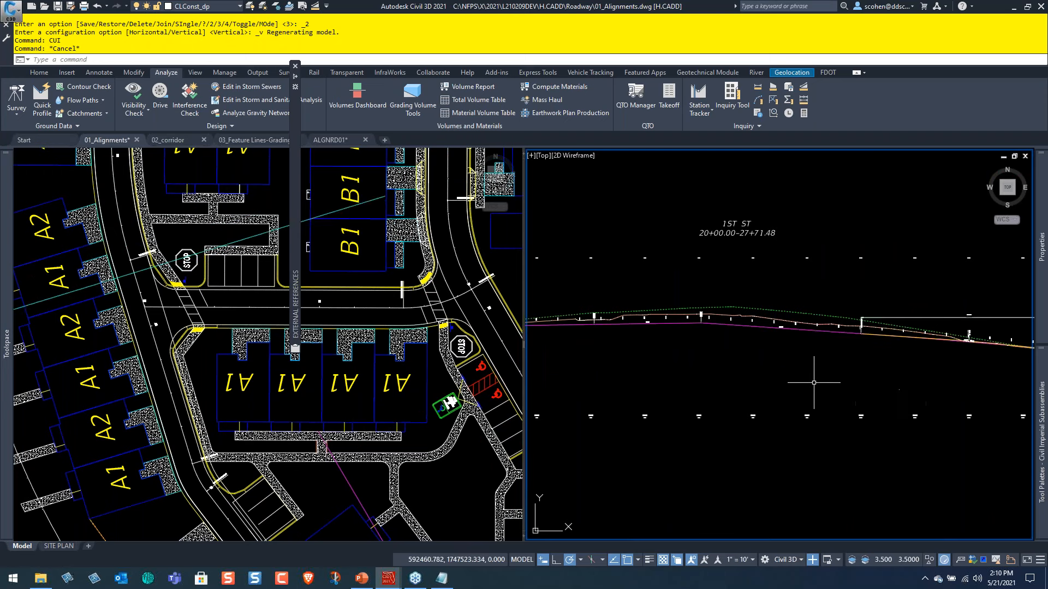
Examine the grades along the 1ST ST profile and relate its tracked stations to the curved road in plan.
{"action": "scroll", "coordinate": [772, 346], "scroll_direction": "up", "scroll_amount": 2}
{"action": "scroll", "coordinate": [835, 301], "scroll_direction": "up", "scroll_amount": 2}
{"action": "scroll", "coordinate": [783, 304], "scroll_direction": "up", "scroll_amount": 3}
{"action": "scroll", "coordinate": [812, 269], "scroll_direction": "down", "scroll_amount": 3}
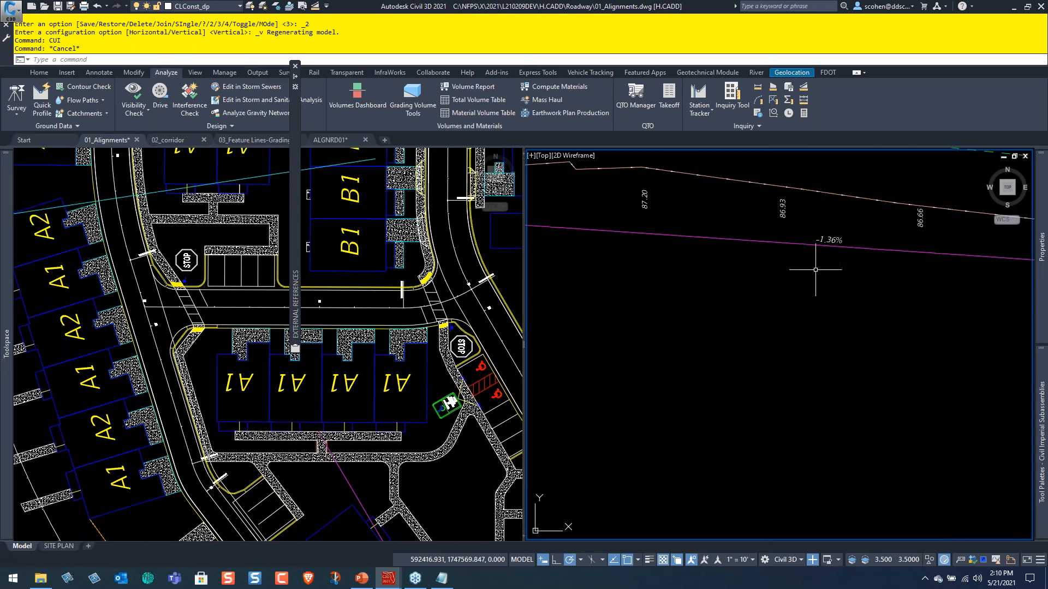
{"action": "middle_click_drag", "start_coordinate": [948, 297], "coordinate": [655, 290]}
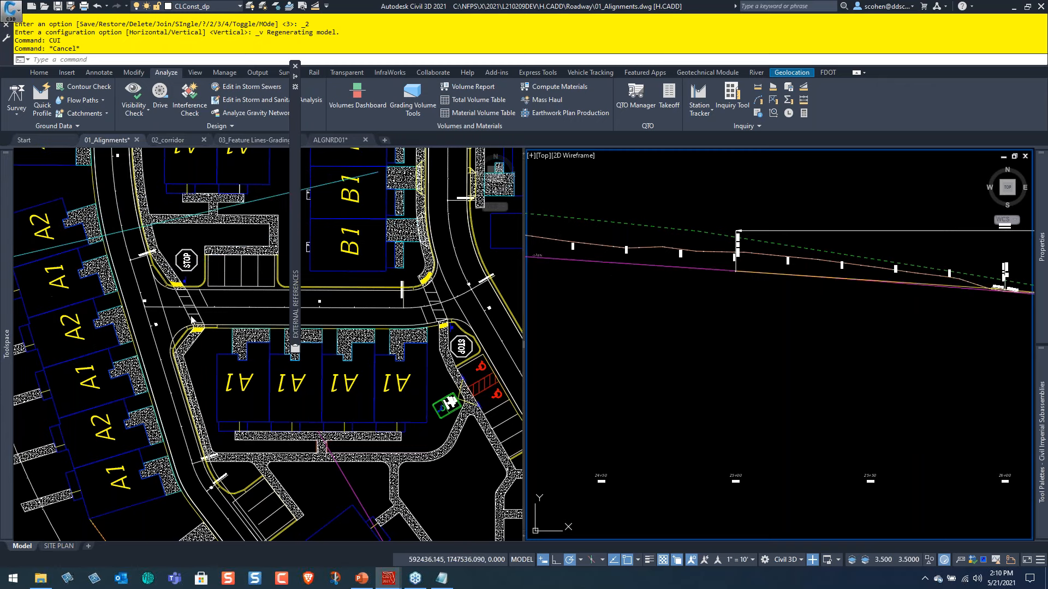
{"action": "left_click", "coordinate": [175, 261]}
{"action": "scroll", "coordinate": [179, 240], "scroll_direction": "down", "scroll_amount": 3}
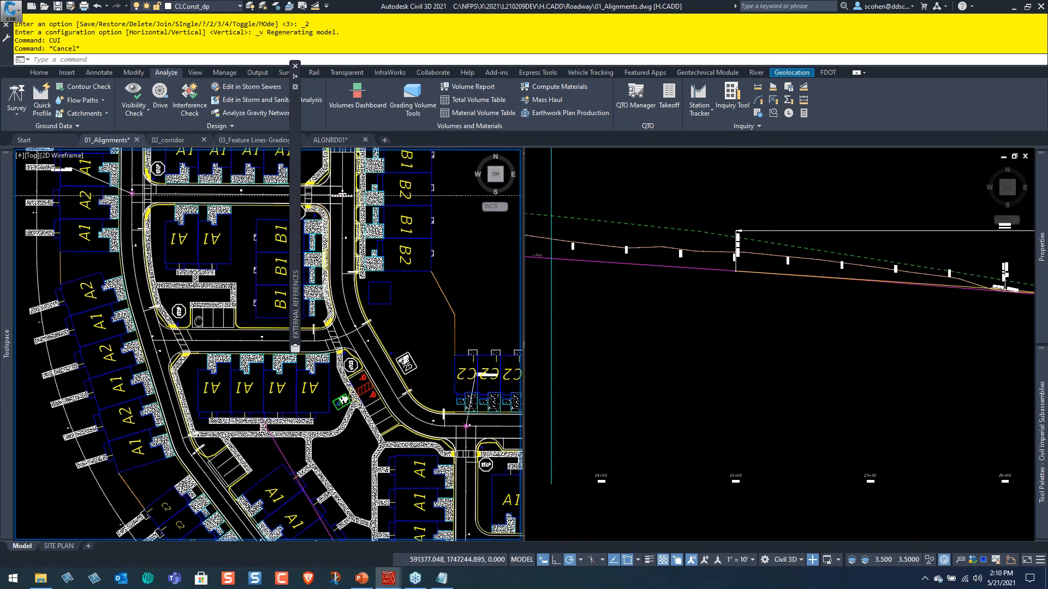
{"action": "middle_click_drag", "start_coordinate": [166, 349], "coordinate": [149, 211]}
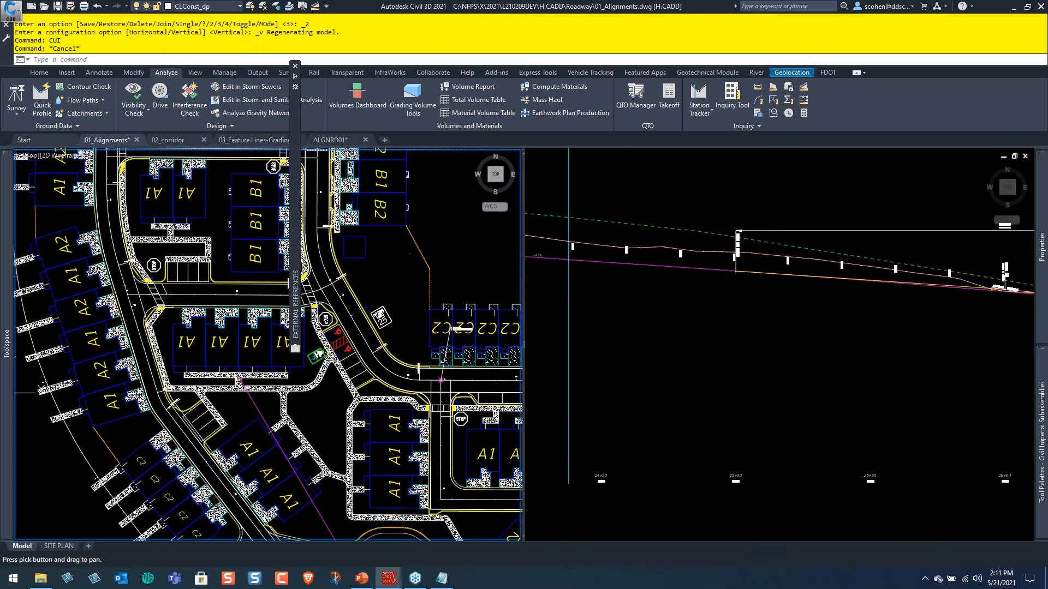
Locate the ALLEY2 profile view among the street profiles and compare it with the cross street in plan.
{"action": "left_click", "coordinate": [723, 327]}
{"action": "scroll", "coordinate": [723, 326], "scroll_direction": "down", "scroll_amount": 3}
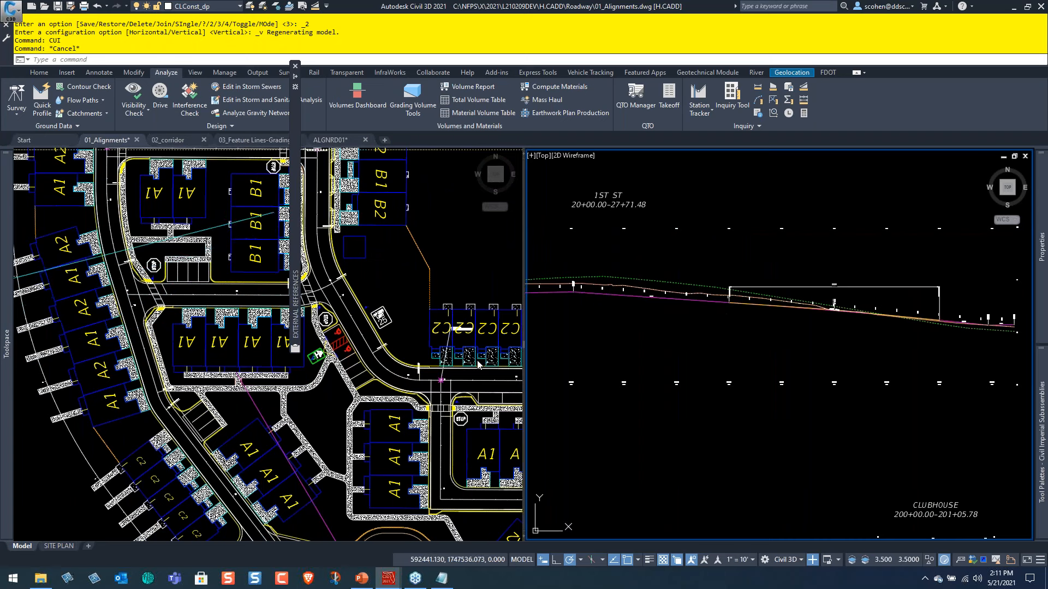
{"action": "scroll", "coordinate": [737, 319], "scroll_direction": "down", "scroll_amount": 2}
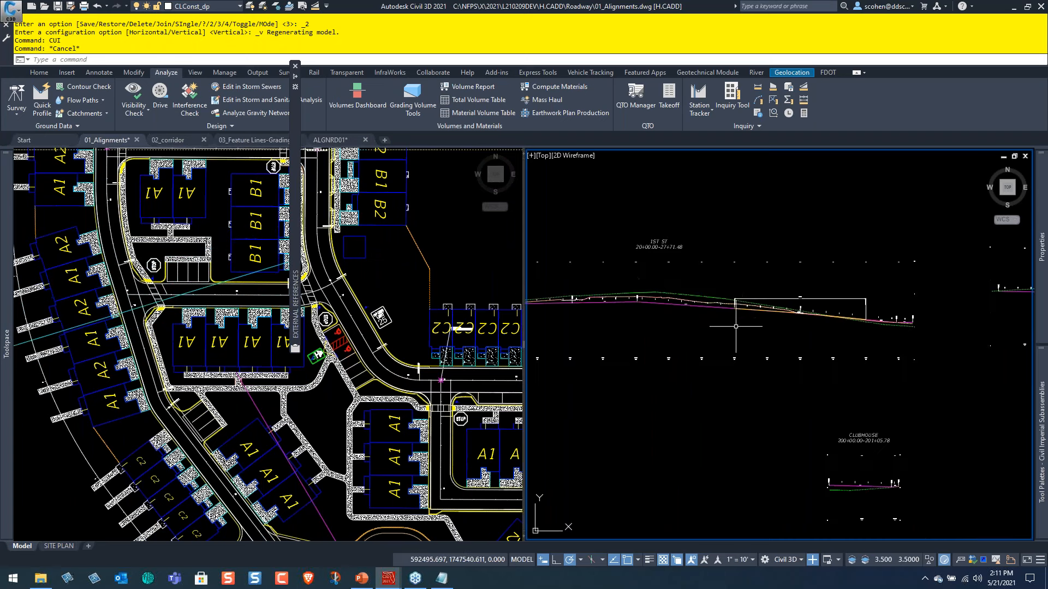
{"action": "middle_click_drag", "start_coordinate": [663, 312], "coordinate": [653, 434]}
{"action": "middle_click_drag", "start_coordinate": [642, 240], "coordinate": [681, 322]}
{"action": "scroll", "coordinate": [687, 324], "scroll_direction": "down", "scroll_amount": 2}
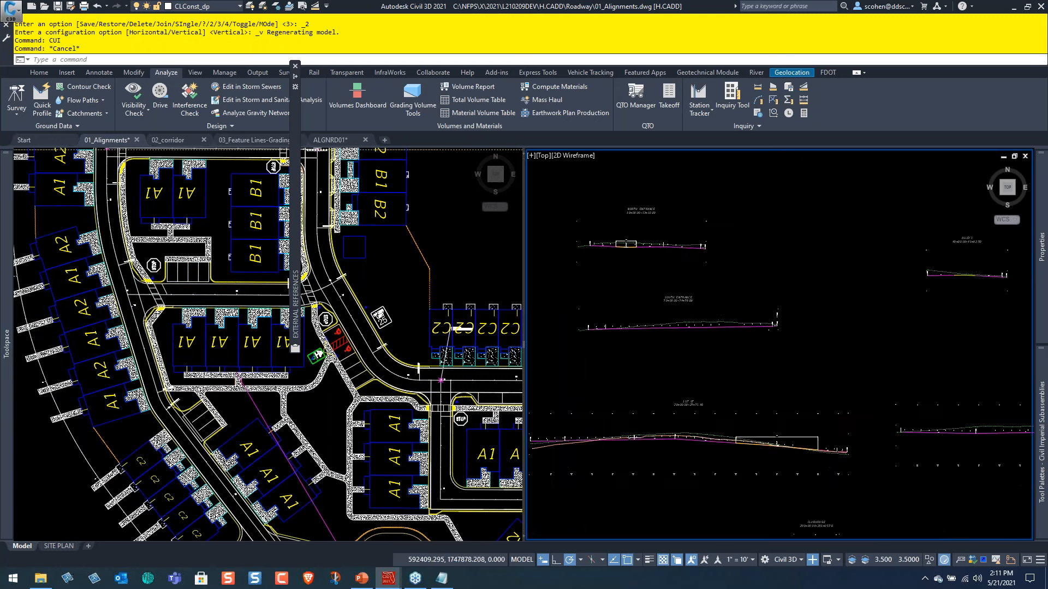
{"action": "middle_click_drag", "start_coordinate": [889, 293], "coordinate": [674, 291]}
{"action": "scroll", "coordinate": [674, 291], "scroll_direction": "down", "scroll_amount": 2}
{"action": "scroll", "coordinate": [824, 266], "scroll_direction": "up", "scroll_amount": 8}
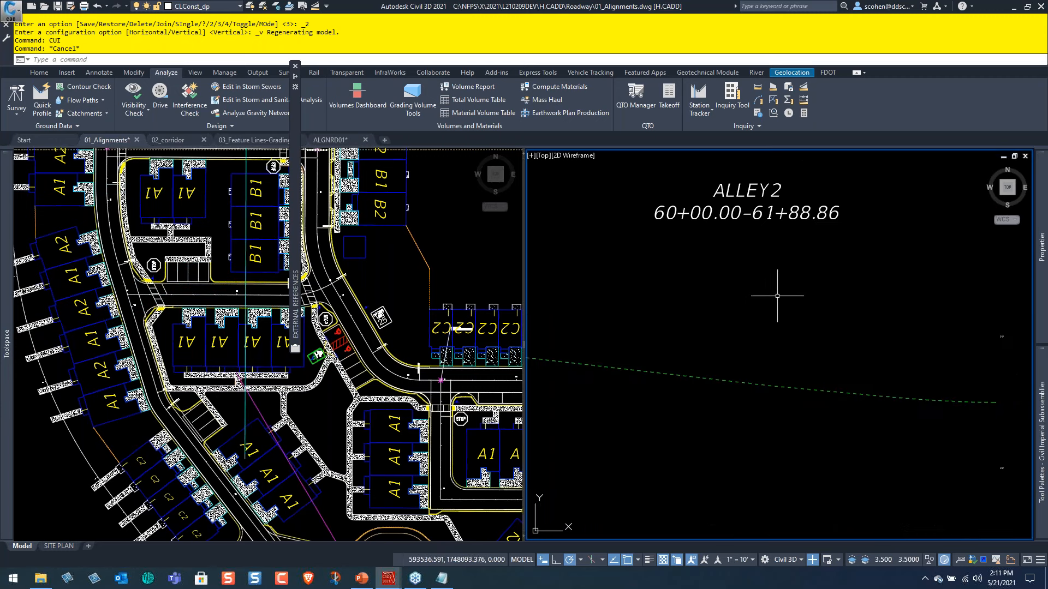
{"action": "scroll", "coordinate": [217, 296], "scroll_direction": "up", "scroll_amount": 6}
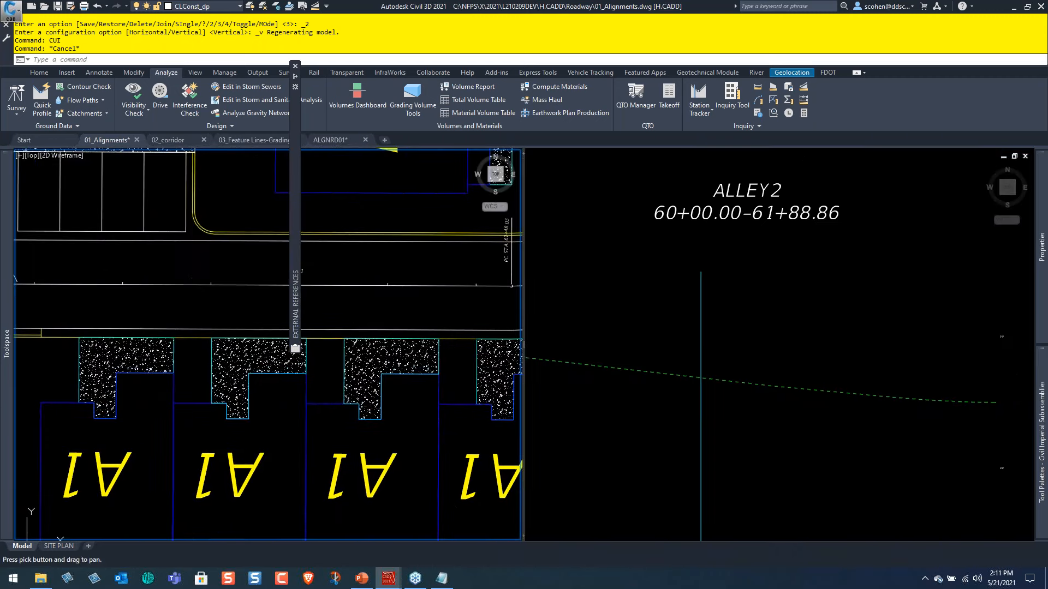
{"action": "scroll", "coordinate": [640, 369], "scroll_direction": "down", "scroll_amount": 2}
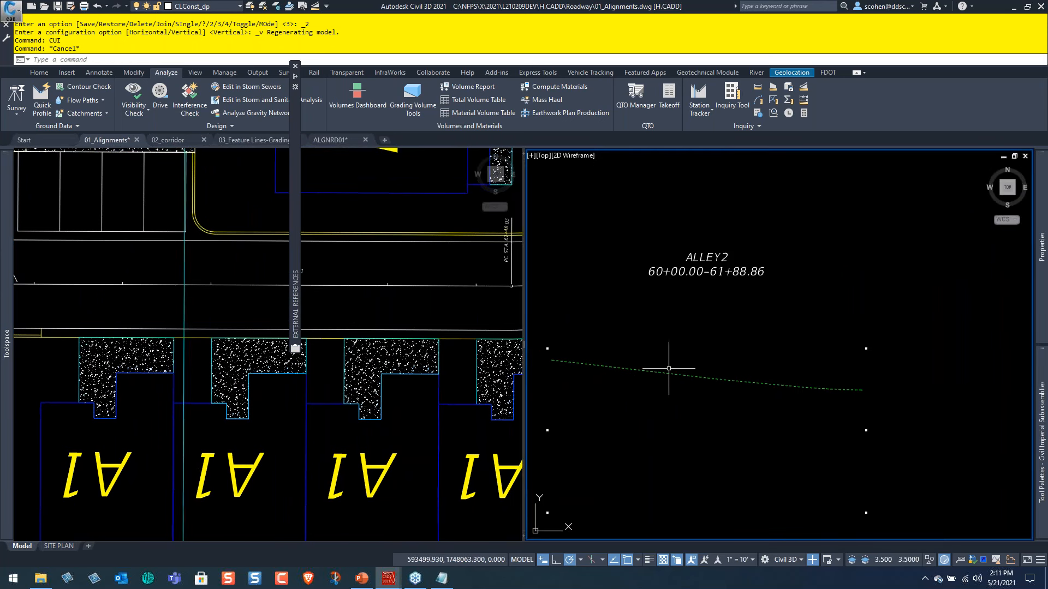
{"action": "left_click", "coordinate": [437, 289]}
{"action": "scroll", "coordinate": [433, 313], "scroll_direction": "down", "scroll_amount": 4}
Create a layout profile named _ALLEY2 in the ALLEY2 profile view with the NFPS_Proposed Grade style and NFPS_Design(FDOT) label set.
{"action": "left_click", "coordinate": [689, 334]}
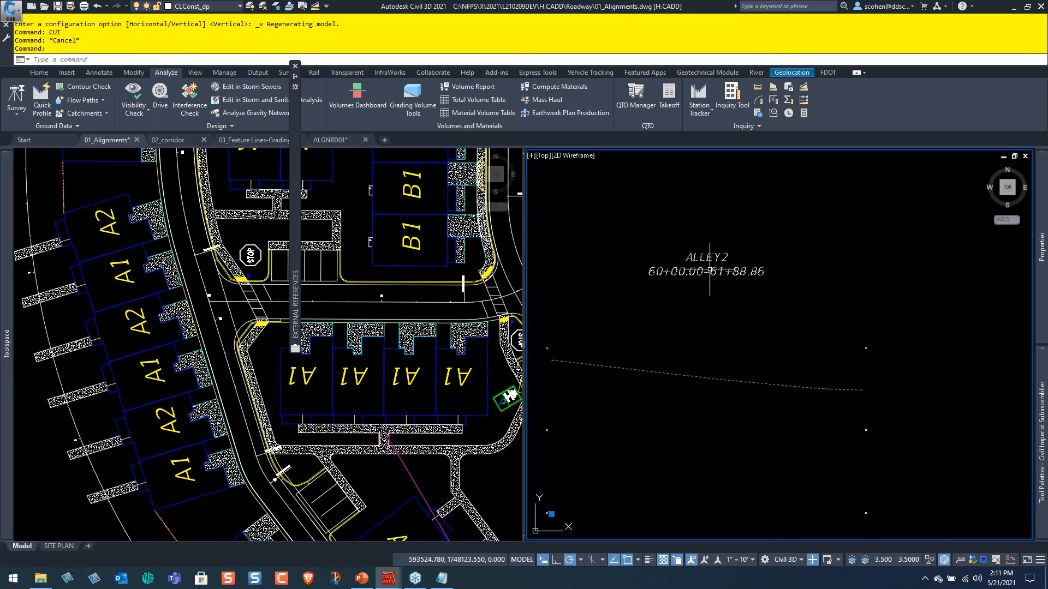
{"action": "left_click", "coordinate": [633, 233]}
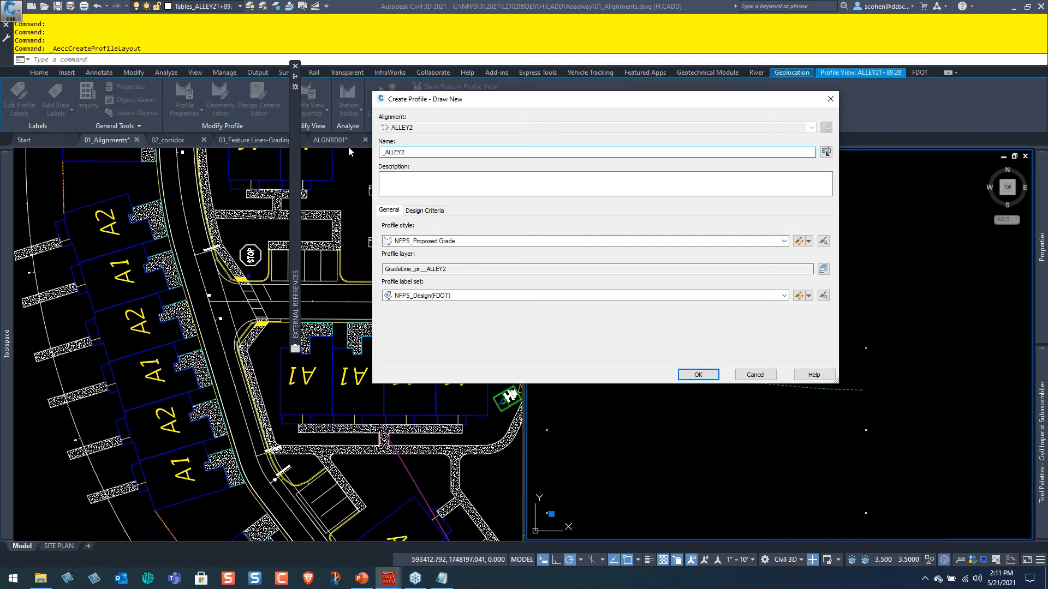
{"action": "left_click", "coordinate": [698, 374]}
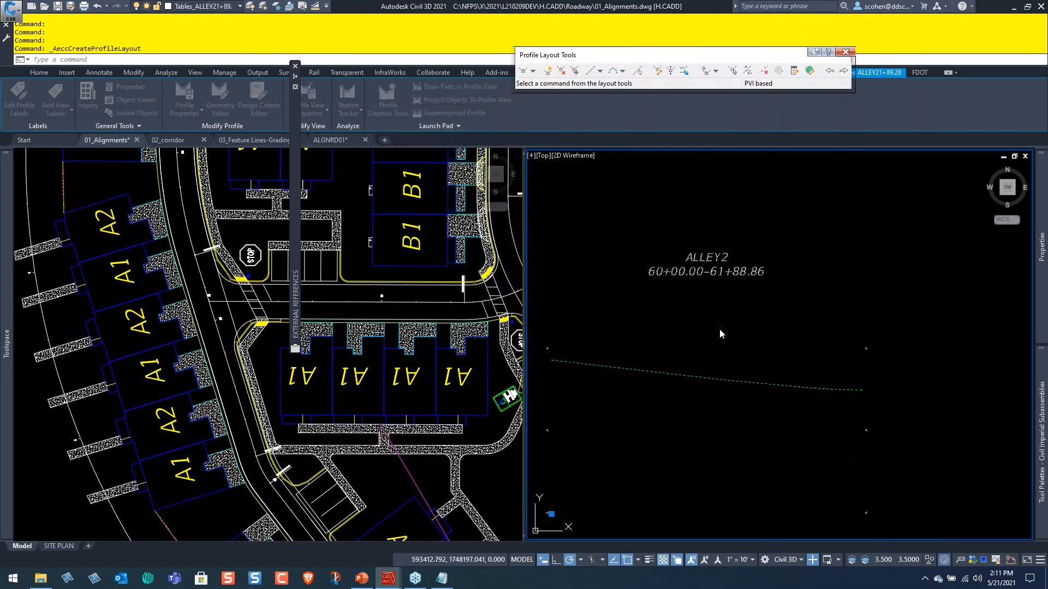
Begin the ALLEY2 design profile with Draw Tangents at the starting endpoint of the existing-ground line.
{"action": "left_click", "coordinate": [533, 71]}
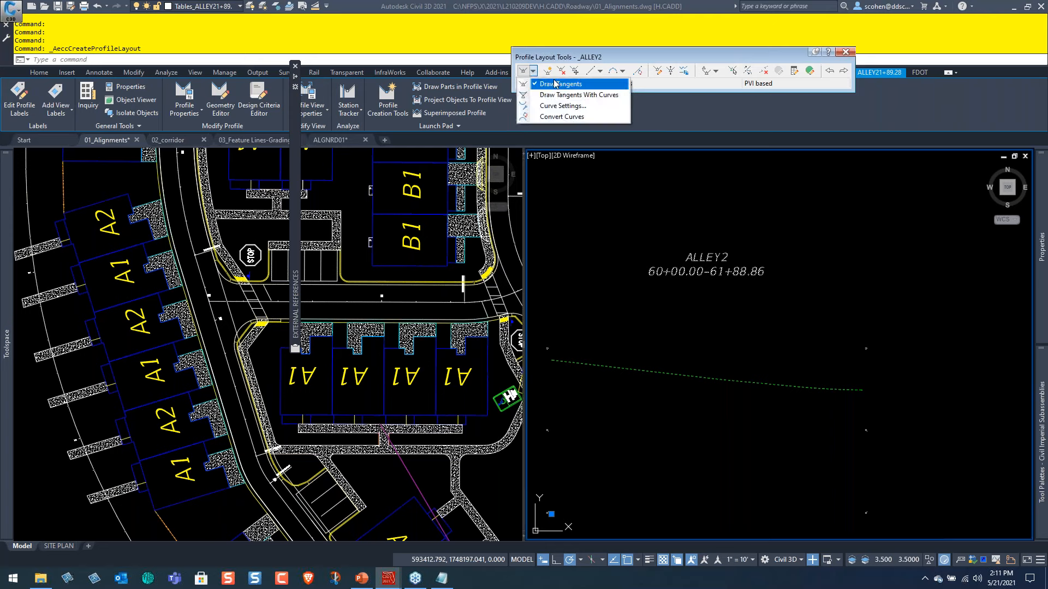
{"action": "left_click", "coordinate": [556, 83]}
{"action": "scroll", "coordinate": [573, 363], "scroll_direction": "up", "scroll_amount": 3}
{"action": "middle_click_drag", "start_coordinate": [574, 363], "coordinate": [768, 388]}
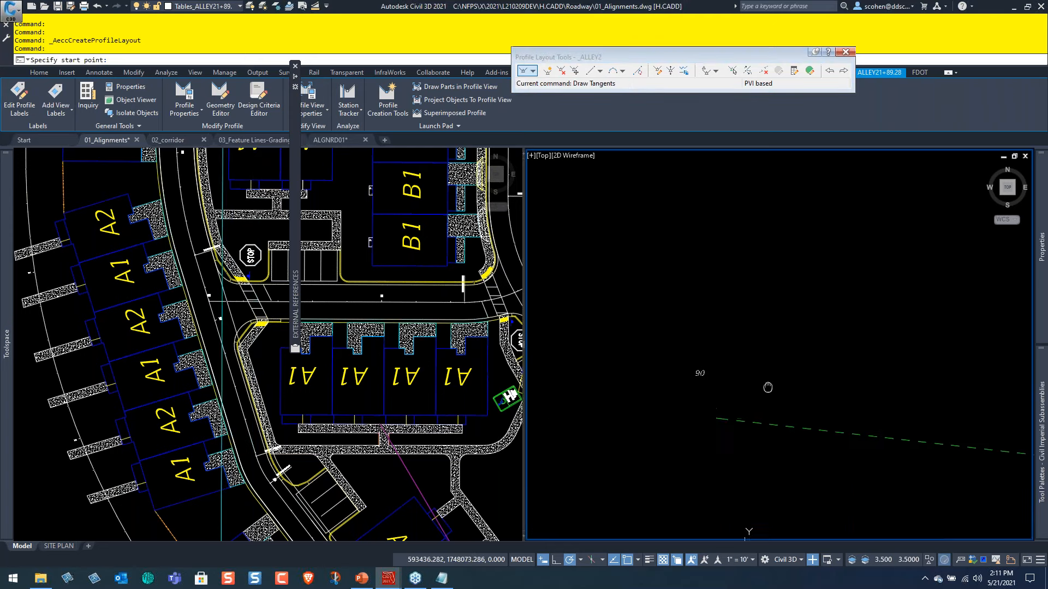
{"action": "scroll", "coordinate": [732, 426], "scroll_direction": "up", "scroll_amount": 5}
{"action": "right_click", "coordinate": [754, 367], "text": "shift"}
{"action": "key", "text": "e"}
{"action": "left_click", "coordinate": [734, 418]}
Finish the ALLEY2 tangent at the far endpoint of the existing-ground line and end the drawing command.
{"action": "scroll", "coordinate": [778, 469], "scroll_direction": "down", "scroll_amount": 3}
{"action": "scroll", "coordinate": [775, 456], "scroll_direction": "down", "scroll_amount": 4}
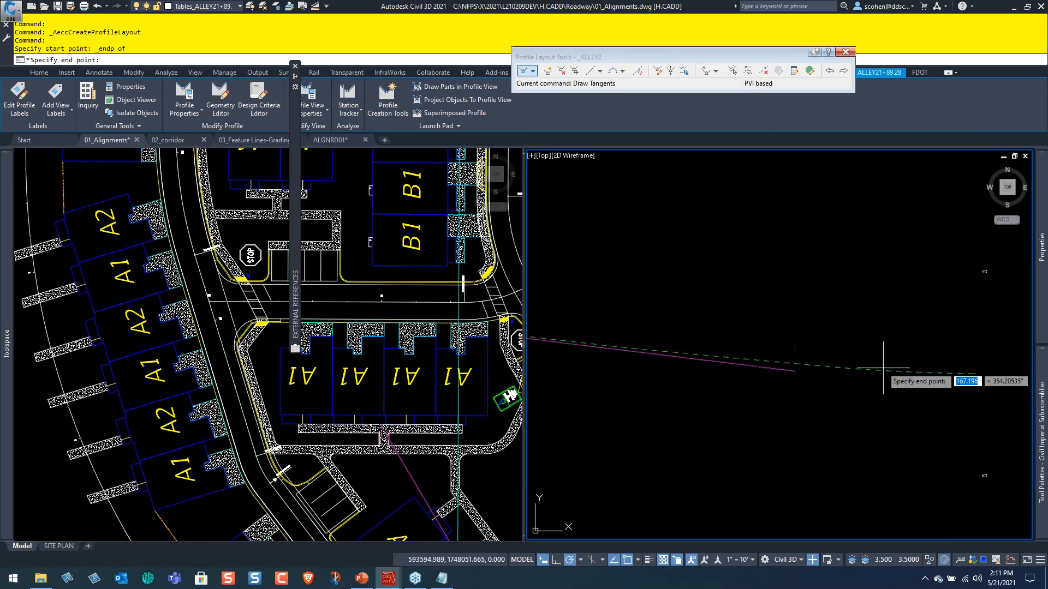
{"action": "scroll", "coordinate": [819, 349], "scroll_direction": "up", "scroll_amount": 4}
{"action": "right_click", "coordinate": [865, 345], "text": "shift"}
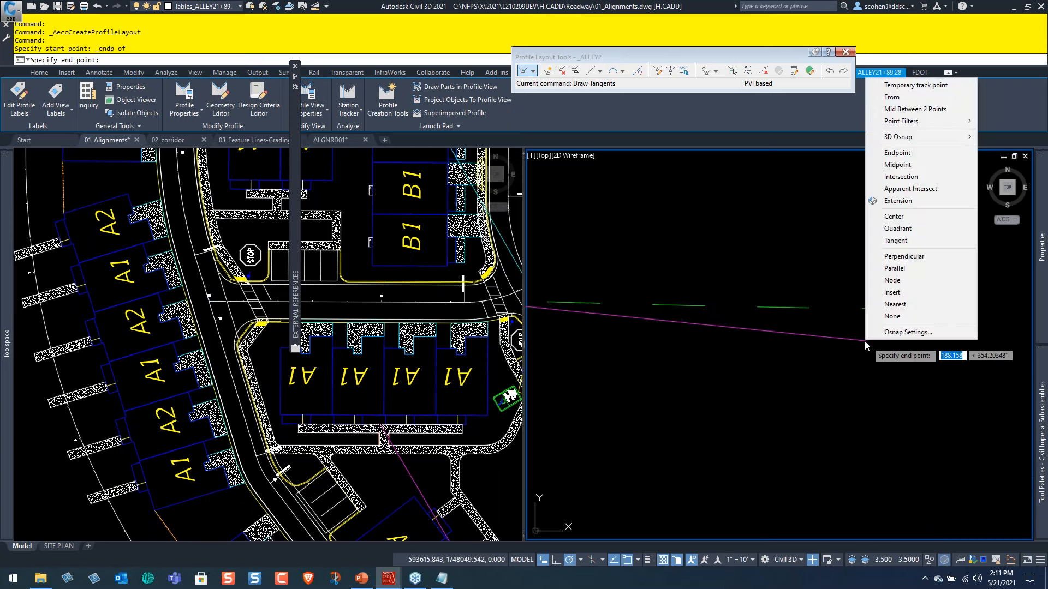
{"action": "key", "text": "e"}
{"action": "scroll", "coordinate": [652, 382], "scroll_direction": "down", "scroll_amount": 2}
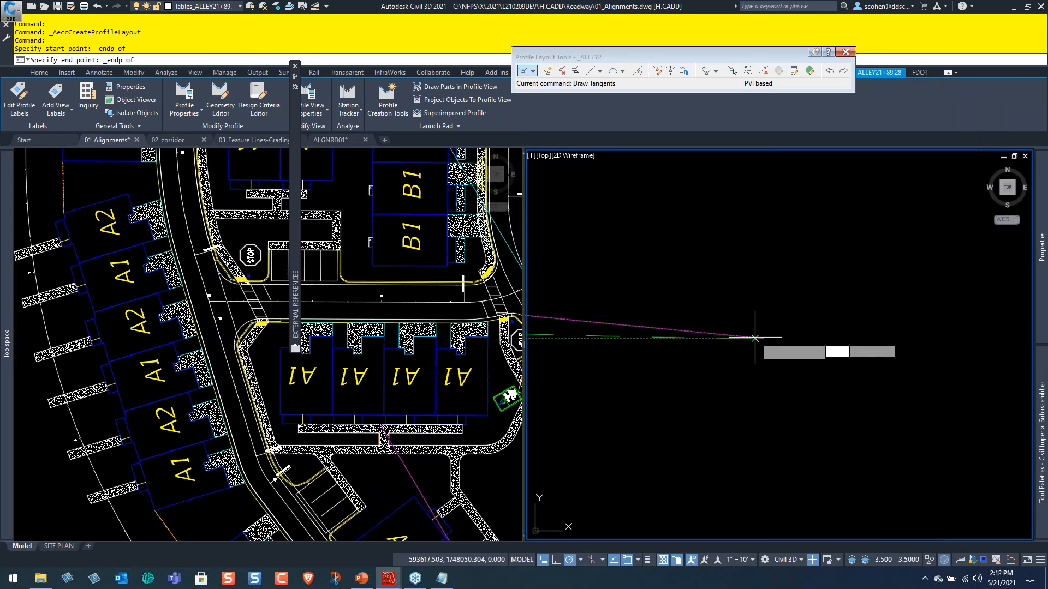
{"action": "left_click", "coordinate": [755, 345]}
{"action": "scroll", "coordinate": [694, 329], "scroll_direction": "down", "scroll_amount": 5}
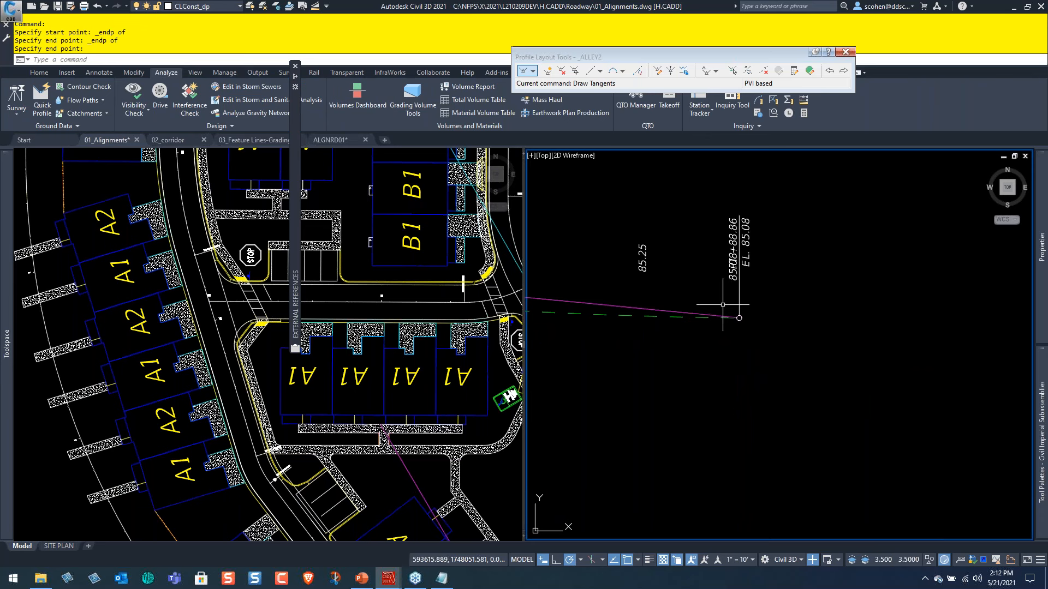
Return to the alley's junction with 1ST ST in plan and close the External References palette covering it.
{"action": "left_click", "coordinate": [197, 298]}
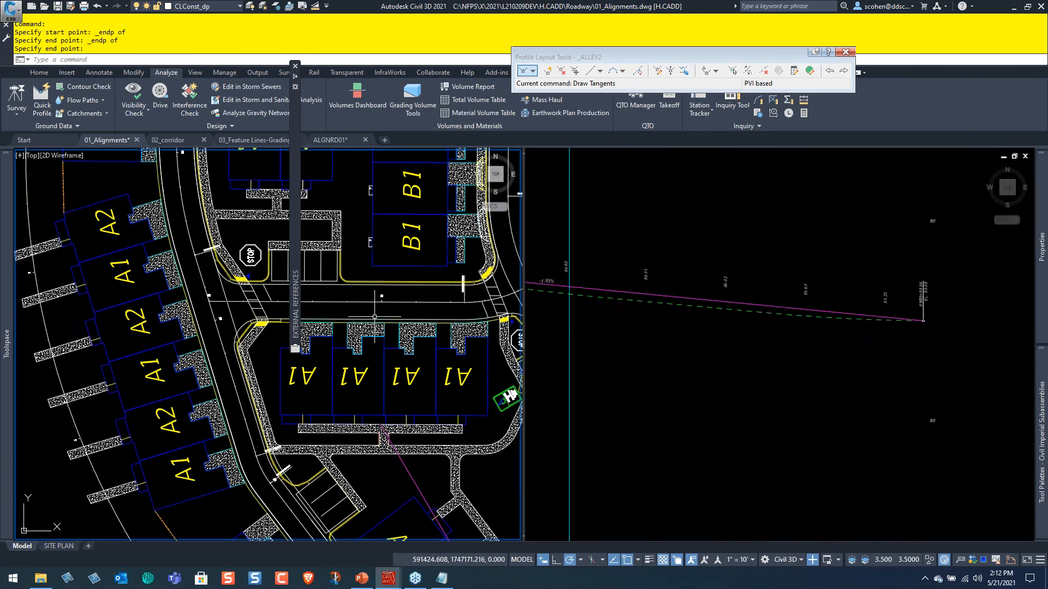
{"action": "scroll", "coordinate": [197, 297], "scroll_direction": "up", "scroll_amount": 2}
{"action": "scroll", "coordinate": [197, 297], "scroll_direction": "up", "scroll_amount": 2}
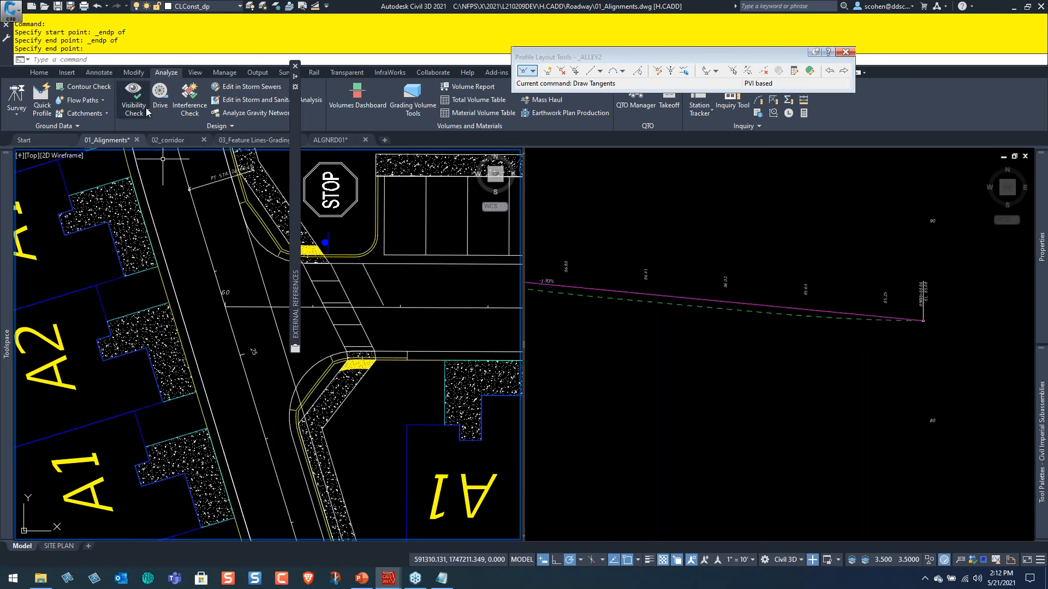
{"action": "left_click", "coordinate": [42, 74]}
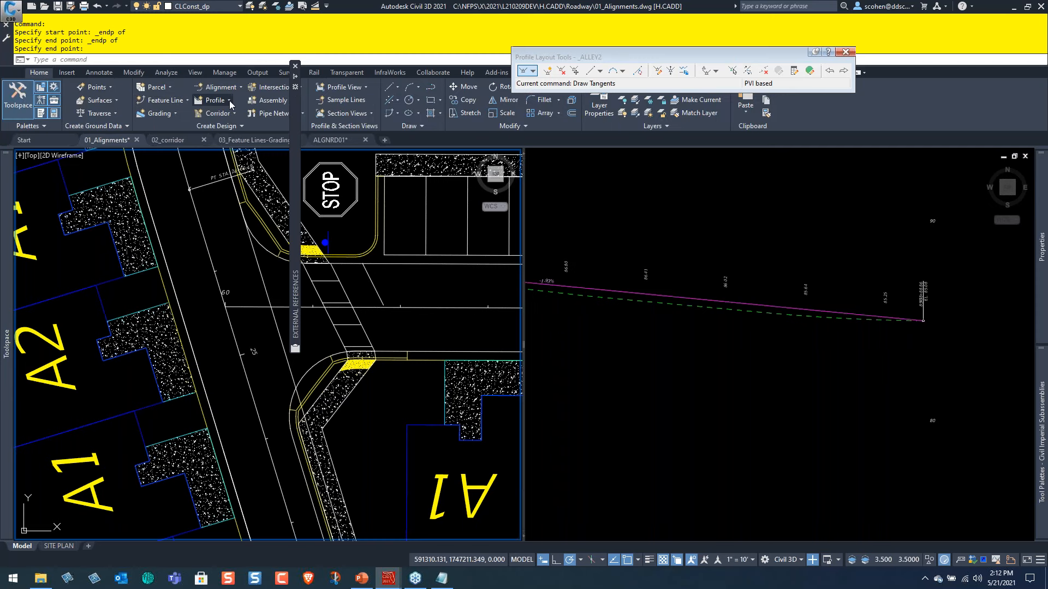
{"action": "mouse_move", "coordinate": [295, 97]}
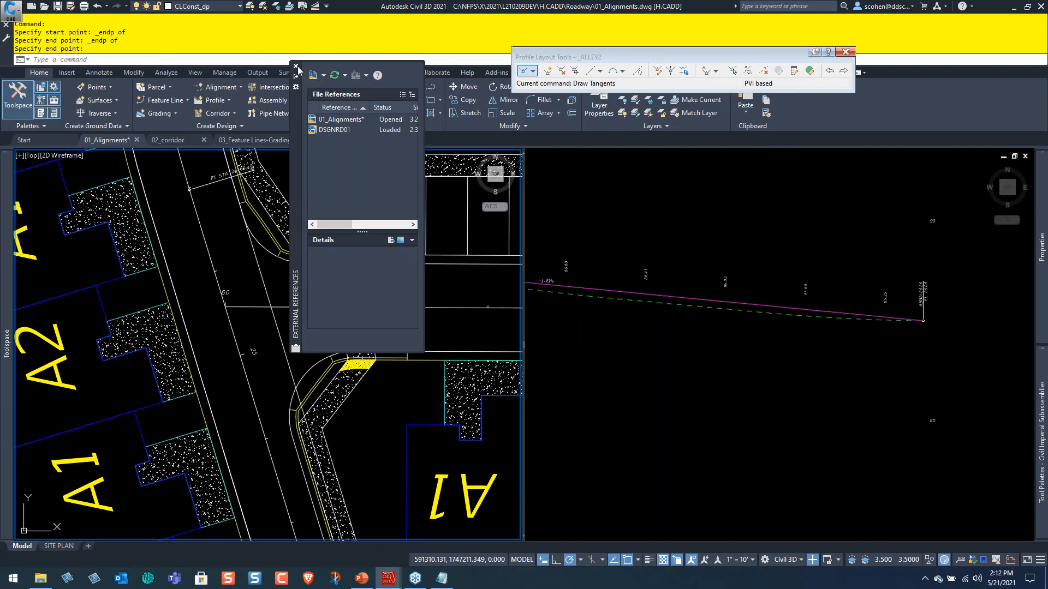
{"action": "left_click", "coordinate": [296, 67]}
Start Create Intersection and pick the point where the ALLEY2 alignment meets the 1ST ST centerline.
{"action": "left_click", "coordinate": [266, 88]}
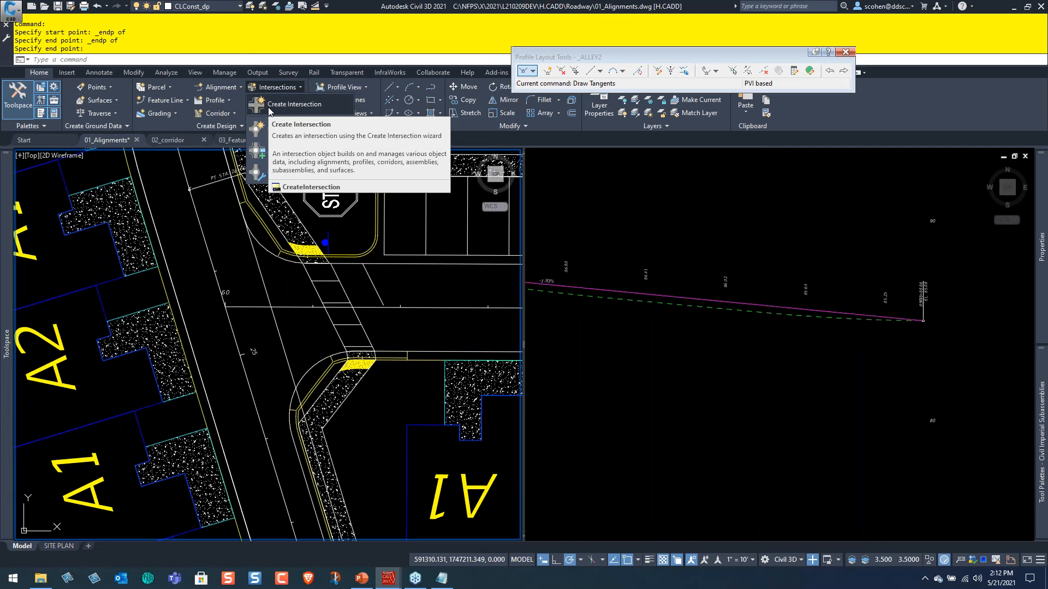
{"action": "left_click", "coordinate": [269, 109]}
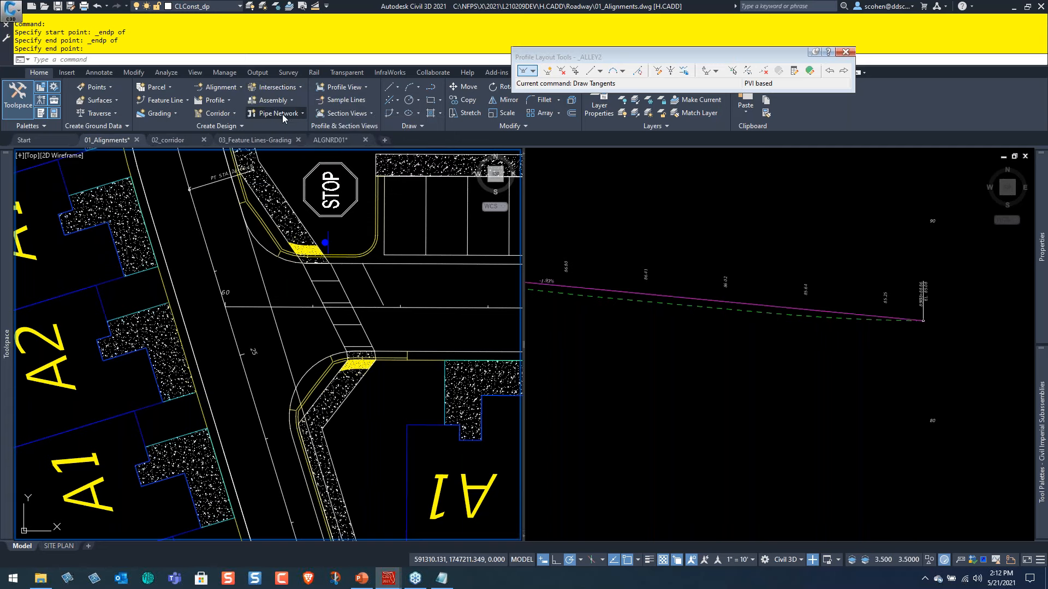
{"action": "scroll", "coordinate": [231, 311], "scroll_direction": "up", "scroll_amount": 5}
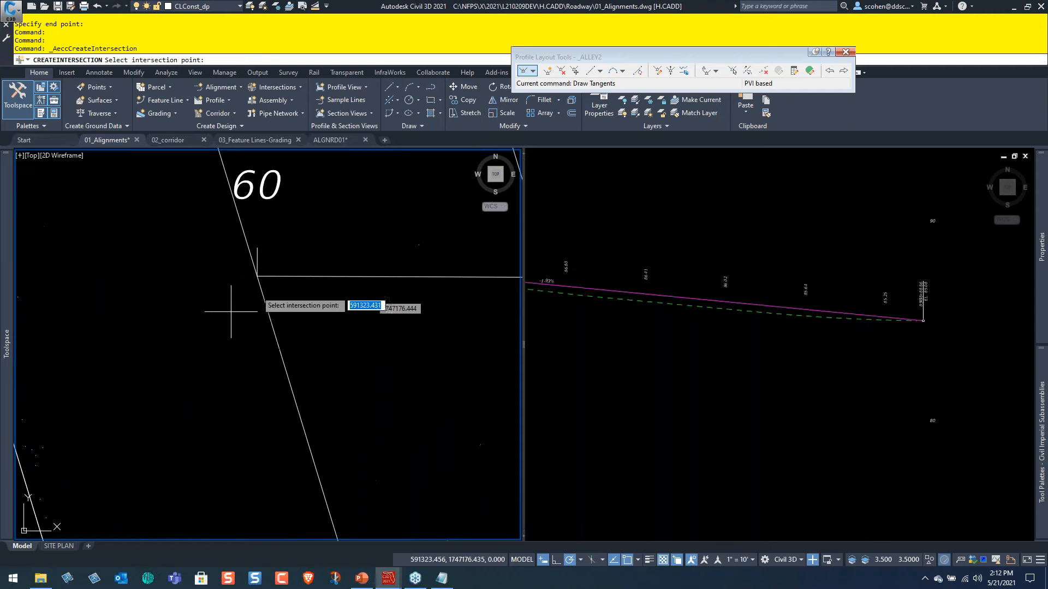
{"action": "left_click", "coordinate": [257, 277]}
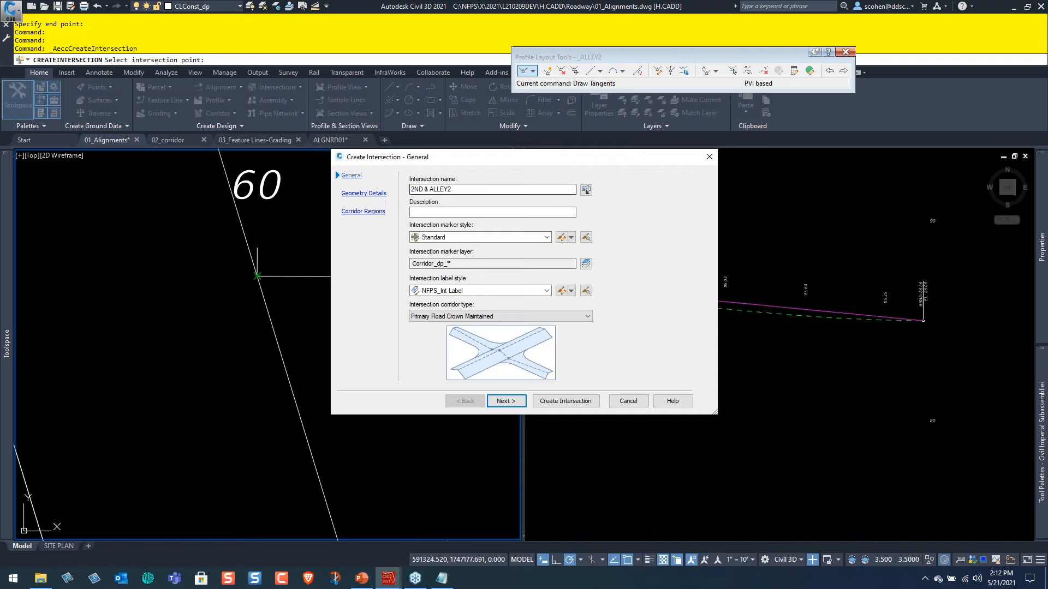
Name the intersection 1ST & ALLEY2 and keep Primary Road Crown Maintained as its corridor type.
{"action": "double_click", "coordinate": [415, 188]}
{"action": "type", "text": "1ST"}
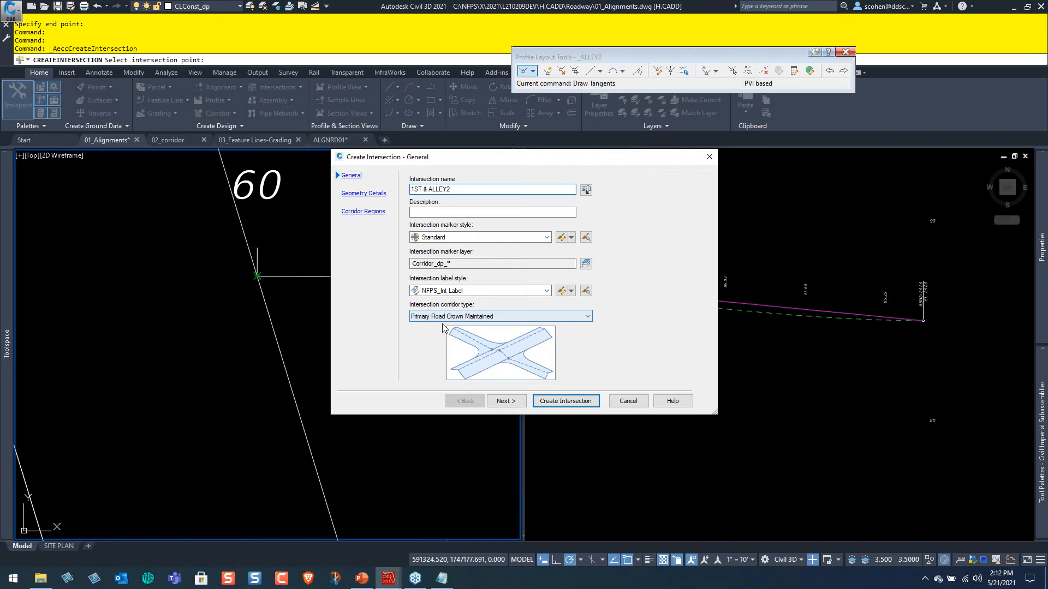
{"action": "left_click", "coordinate": [501, 317]}
{"action": "left_click", "coordinate": [483, 339]}
{"action": "left_click", "coordinate": [488, 317]}
{"action": "left_click", "coordinate": [490, 334]}
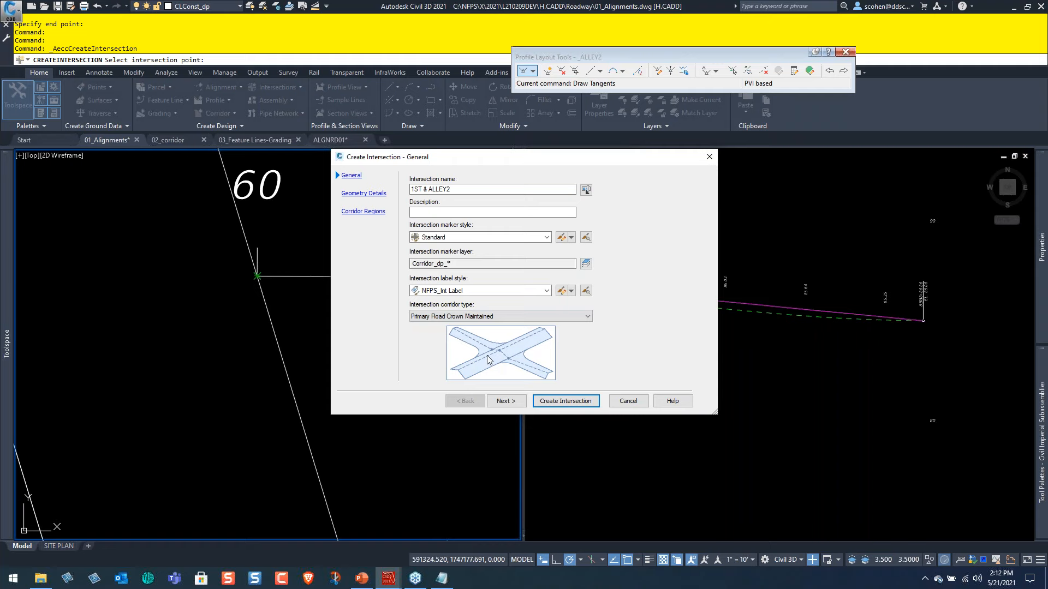
In the intersection's geometry details, accept the offset parameters with 11' offsets for 1ST ST and a 10' left offset for ALLEY2.
{"action": "left_click", "coordinate": [514, 403]}
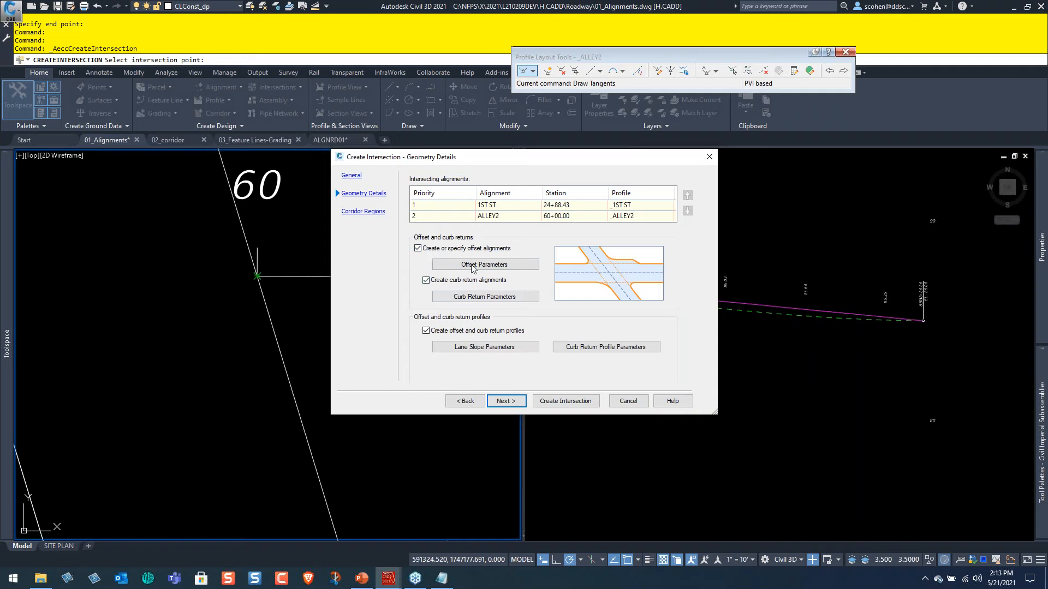
{"action": "left_click", "coordinate": [489, 266]}
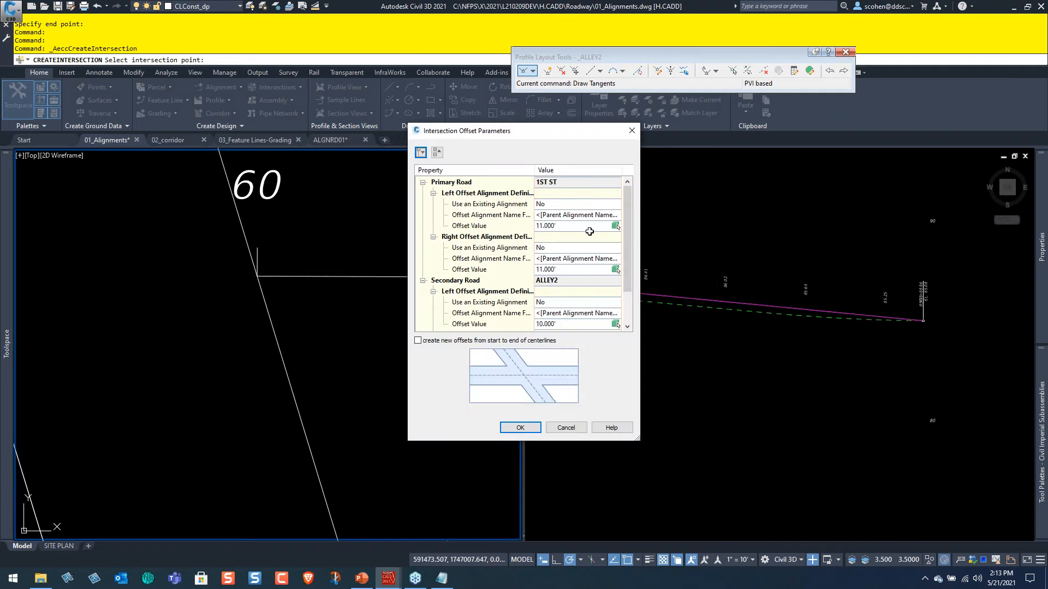
{"action": "left_click", "coordinate": [568, 226]}
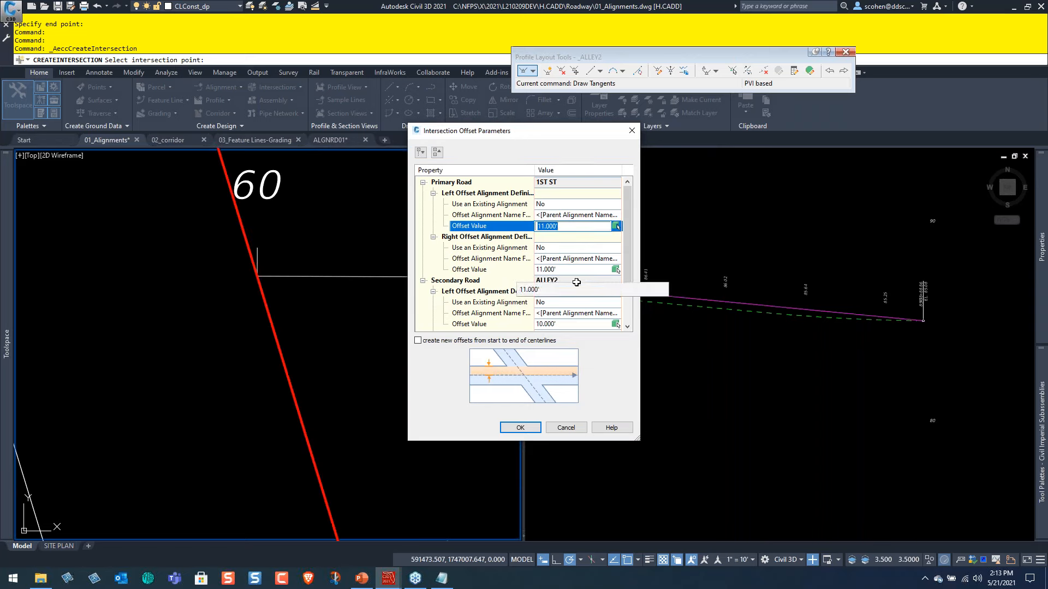
{"action": "scroll", "coordinate": [494, 299], "scroll_direction": "down", "scroll_amount": 1}
{"action": "left_click", "coordinate": [496, 293]}
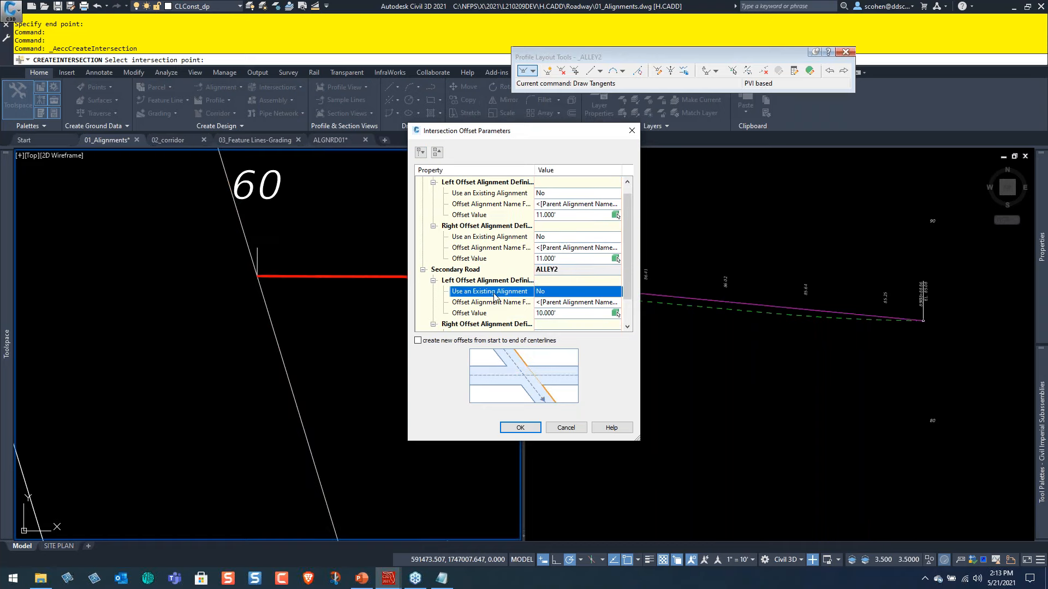
{"action": "scroll", "coordinate": [516, 339], "scroll_direction": "down", "scroll_amount": 1}
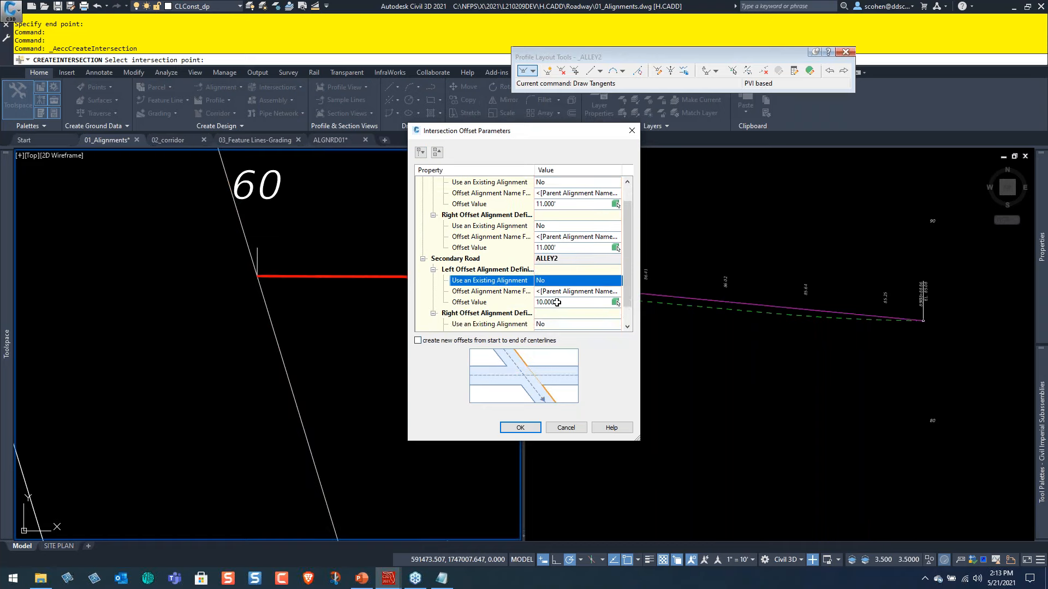
{"action": "scroll", "coordinate": [470, 311], "scroll_direction": "down", "scroll_amount": 1}
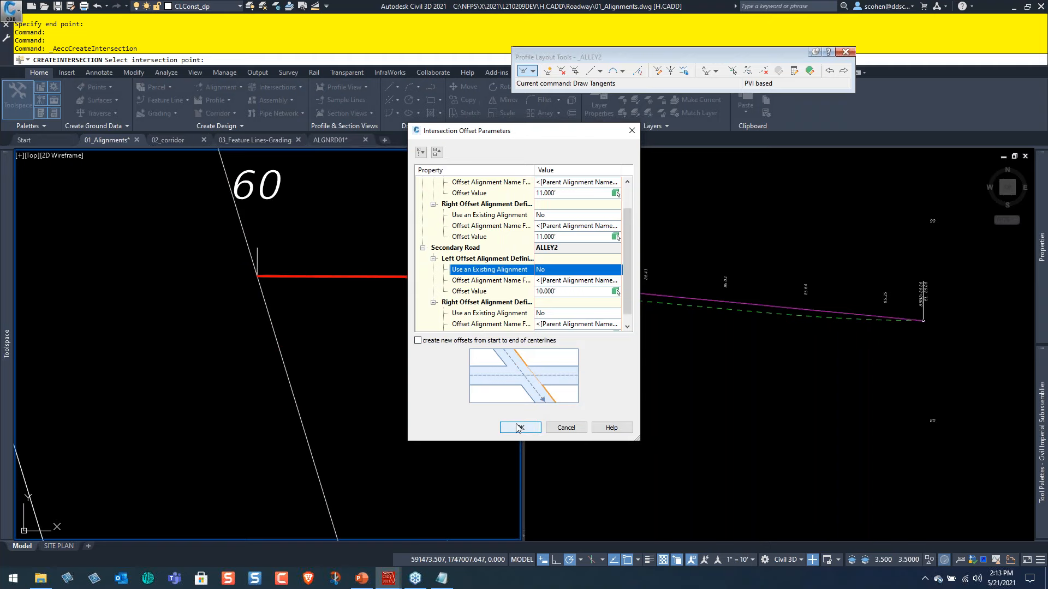
{"action": "left_click", "coordinate": [519, 427]}
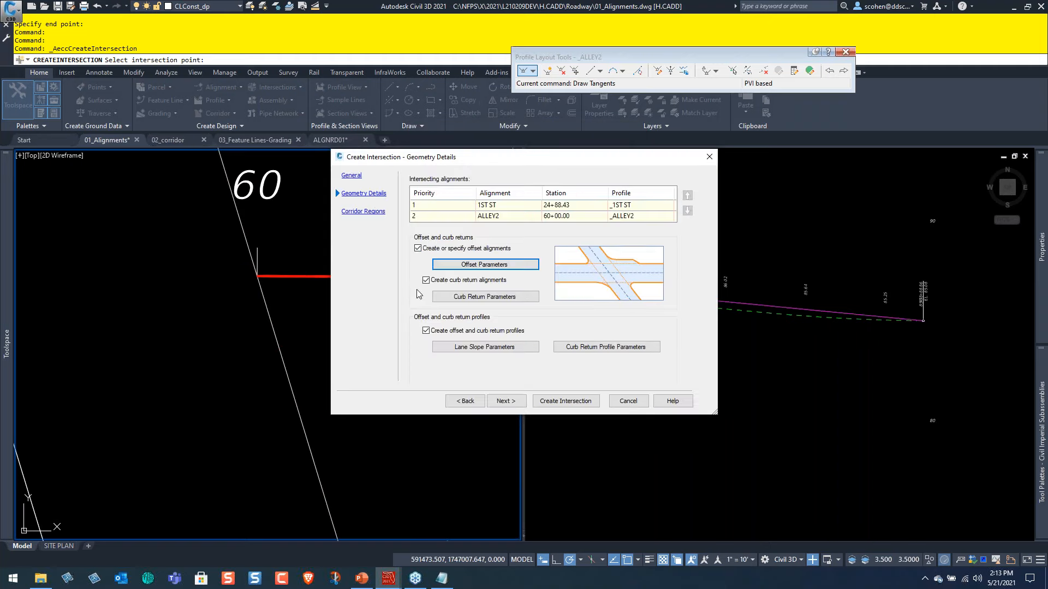
In the curb return parameters, set the NE quadrant's circular fillet radius to 15'.
{"action": "left_click", "coordinate": [459, 299]}
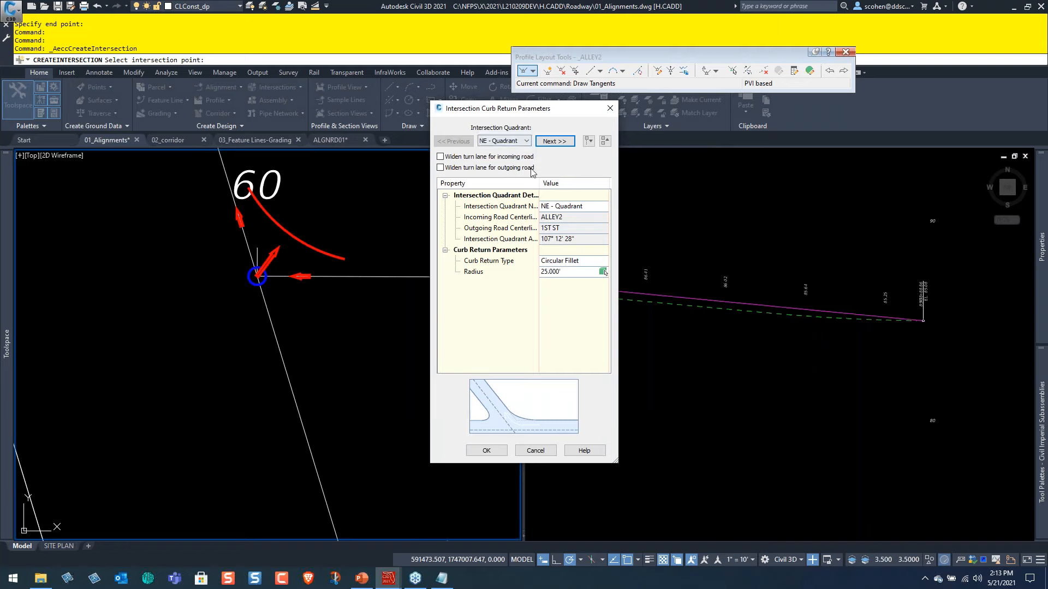
{"action": "left_click", "coordinate": [565, 265]}
{"action": "left_click", "coordinate": [565, 266]}
{"action": "left_click", "coordinate": [563, 265]}
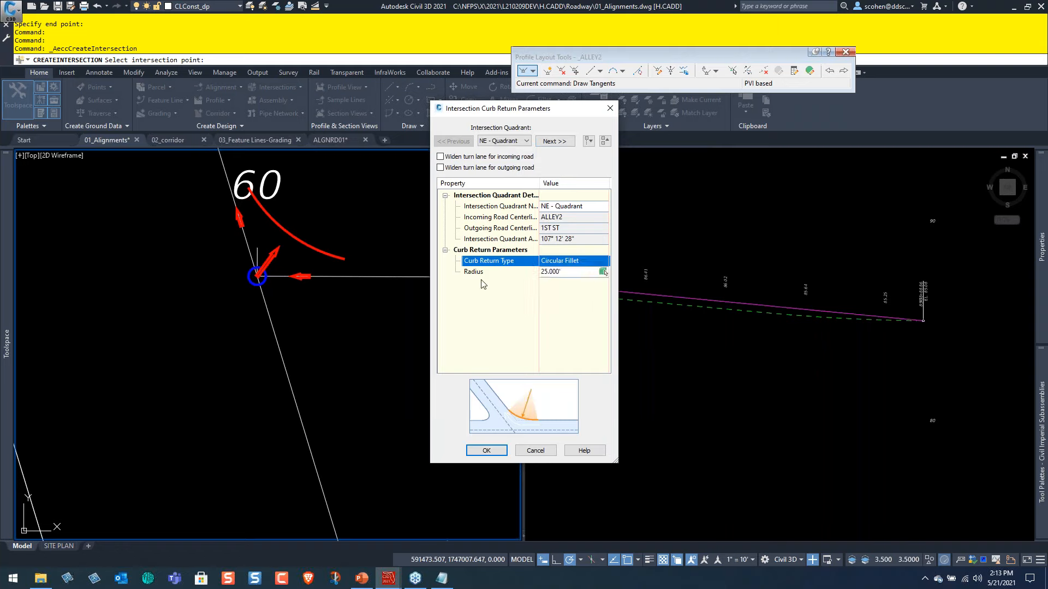
{"action": "left_click", "coordinate": [556, 274]}
{"action": "left_click", "coordinate": [557, 274]}
{"action": "type", "text": "1"}
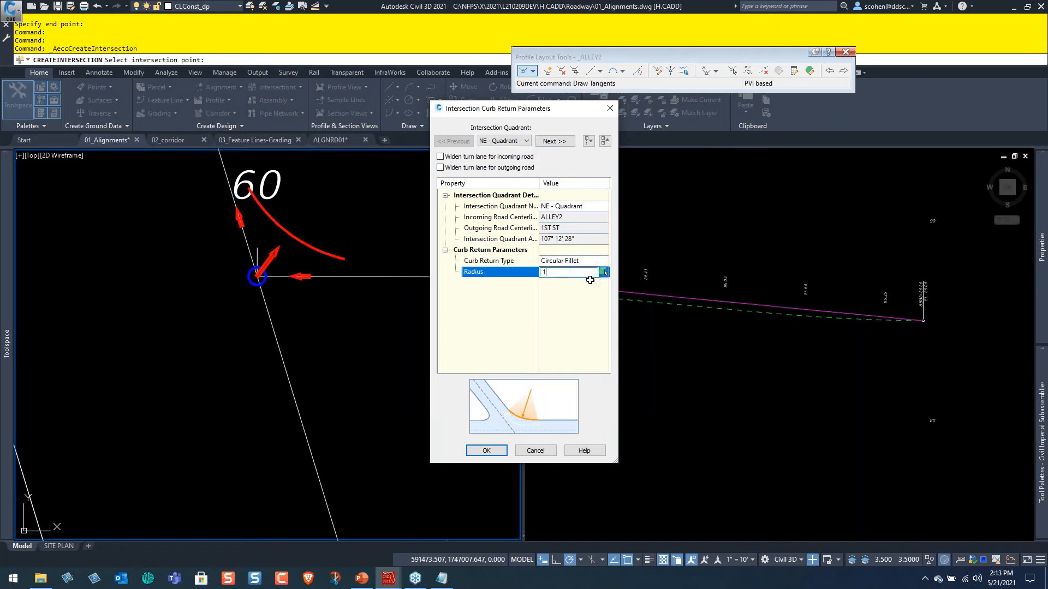
{"action": "type", "text": "5"}
{"action": "key", "text": "Return"}
Set the SE quadrant's curb return radius to 15' and accept the curb return parameters.
{"action": "left_click", "coordinate": [554, 142]}
{"action": "left_click", "coordinate": [555, 274]}
{"action": "type", "text": "15"}
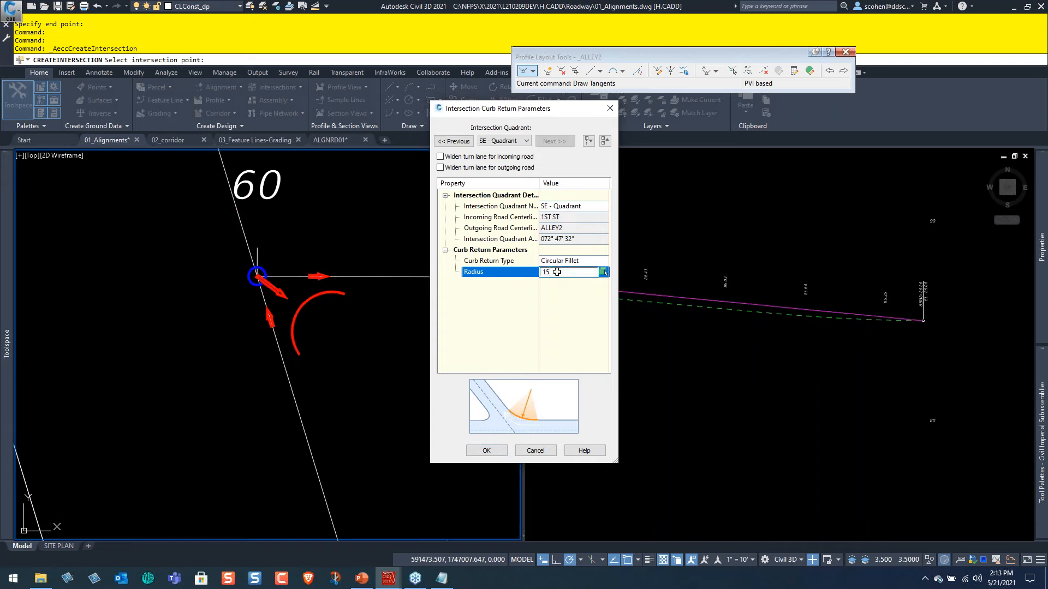
{"action": "left_click", "coordinate": [488, 450]}
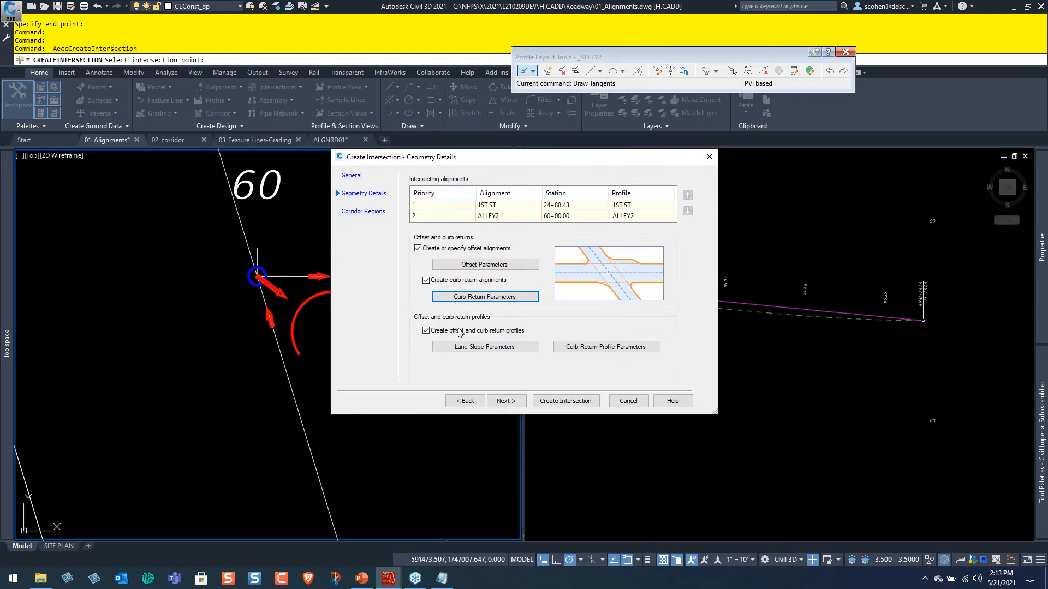
In the lane slope parameters, check 1ST ST's cross falls and set ALLEY2's left edge cross fall from centerline to 2%.
{"action": "left_click", "coordinate": [488, 346]}
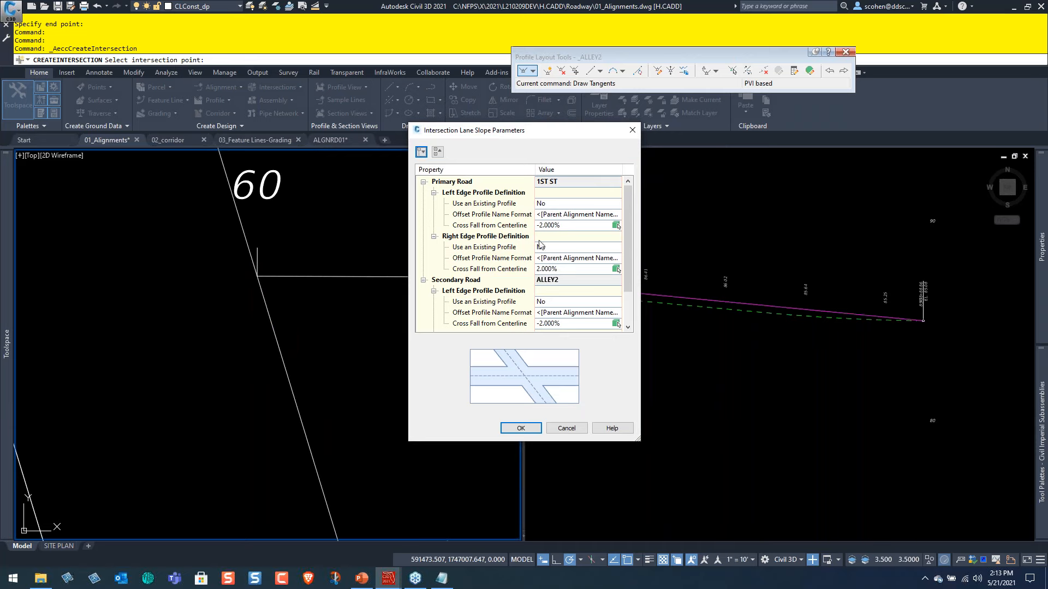
{"action": "left_click", "coordinate": [484, 226]}
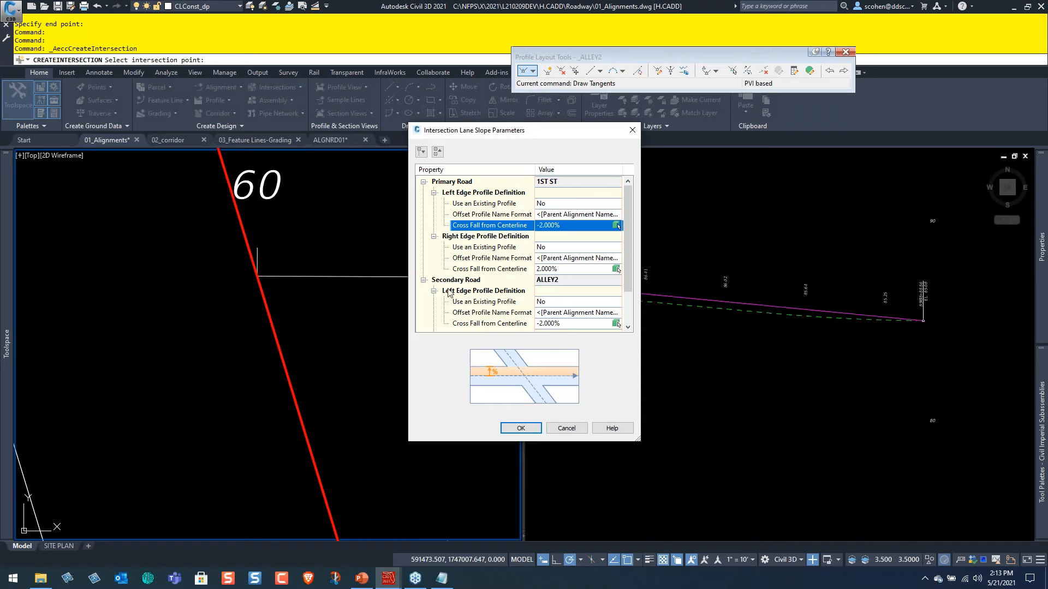
{"action": "left_click", "coordinate": [573, 269]}
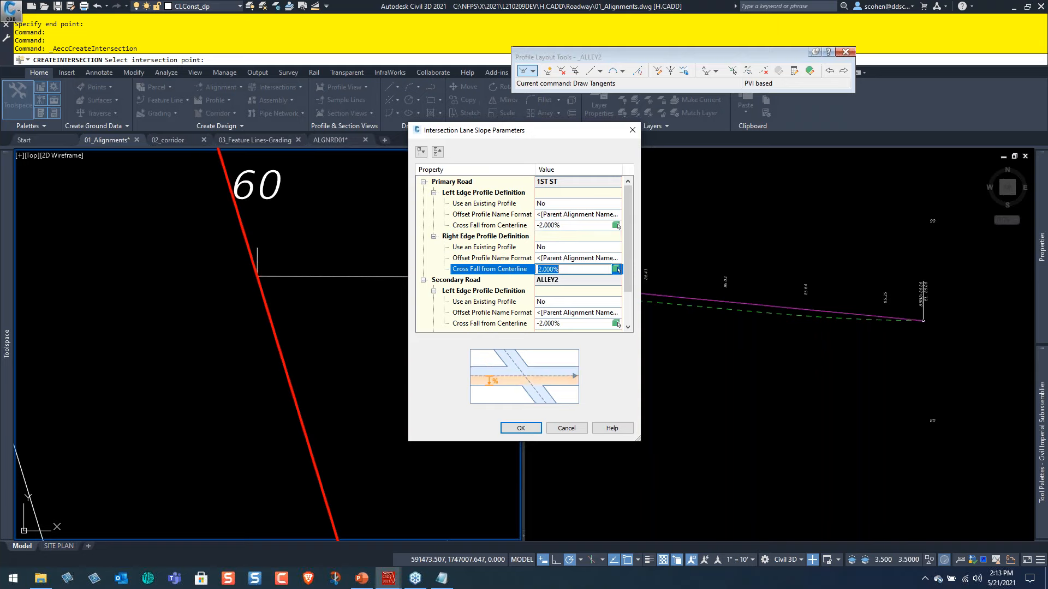
{"action": "left_click", "coordinate": [577, 227]}
{"action": "left_click", "coordinate": [478, 302]}
{"action": "scroll", "coordinate": [477, 316], "scroll_direction": "down", "scroll_amount": 2}
{"action": "left_click_drag", "start_coordinate": [511, 134], "coordinate": [777, 142]}
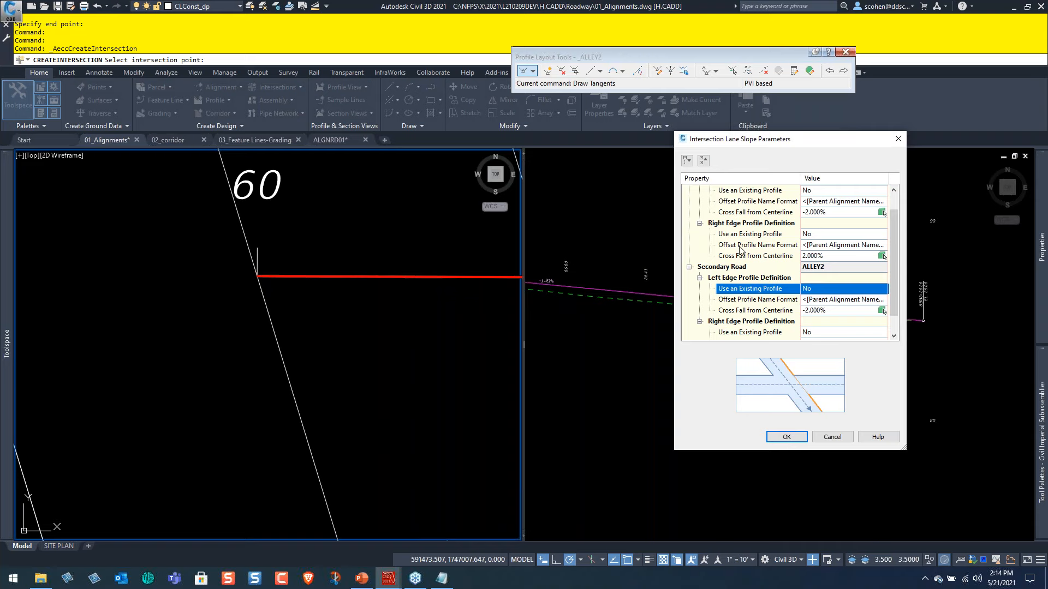
{"action": "left_click", "coordinate": [859, 310]}
{"action": "type", "text": "2"}
{"action": "key", "text": "Return"}
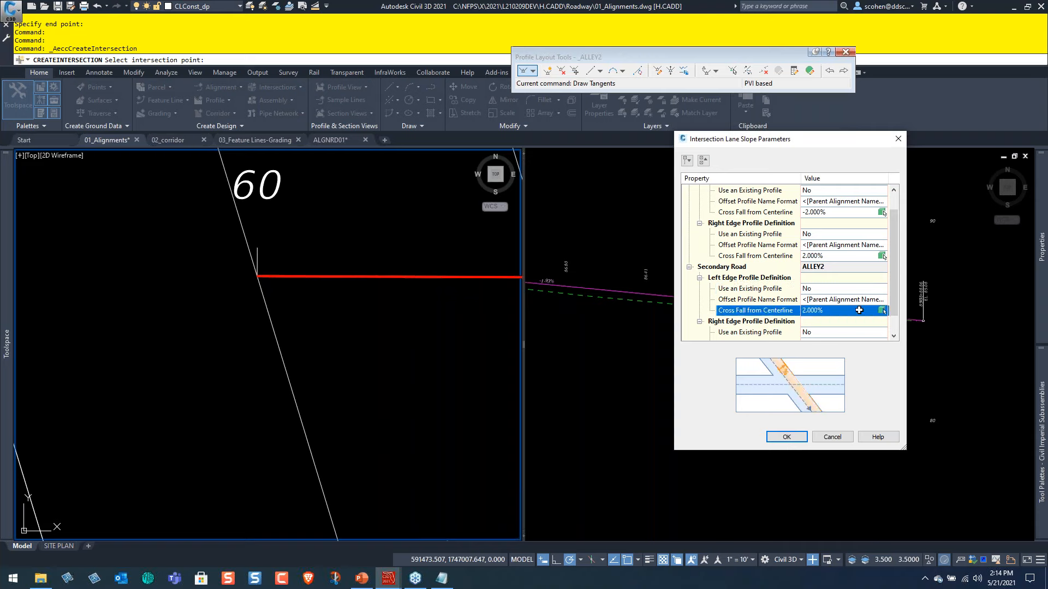
Set ALLEY2's right edge cross fall from centerline to -2% and accept the lane slope parameters.
{"action": "scroll", "coordinate": [853, 310], "scroll_direction": "down", "scroll_amount": 1}
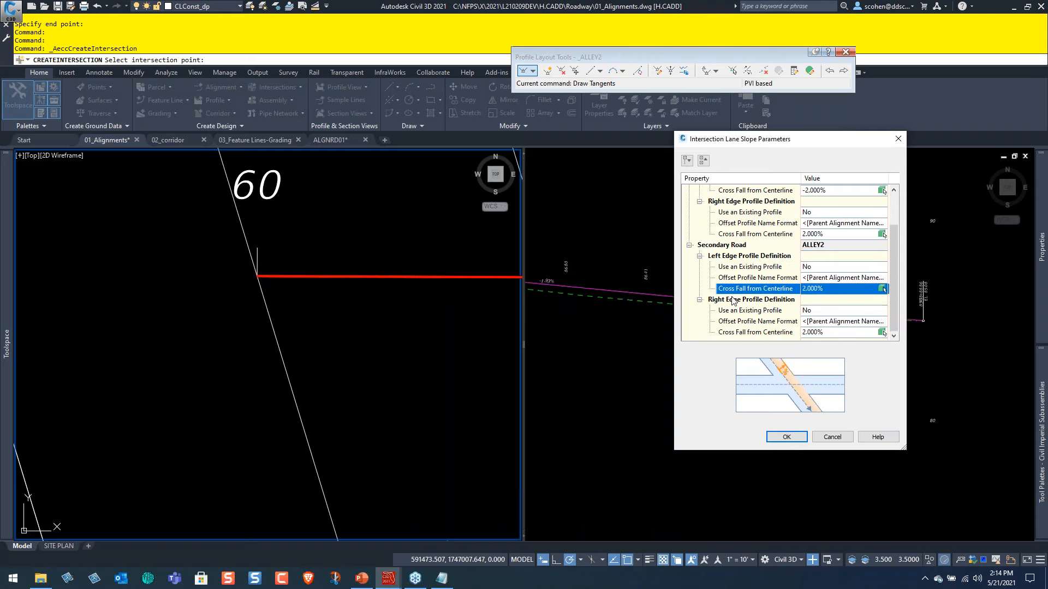
{"action": "left_click", "coordinate": [811, 333]}
{"action": "type", "text": "-2"}
{"action": "key", "text": "Return"}
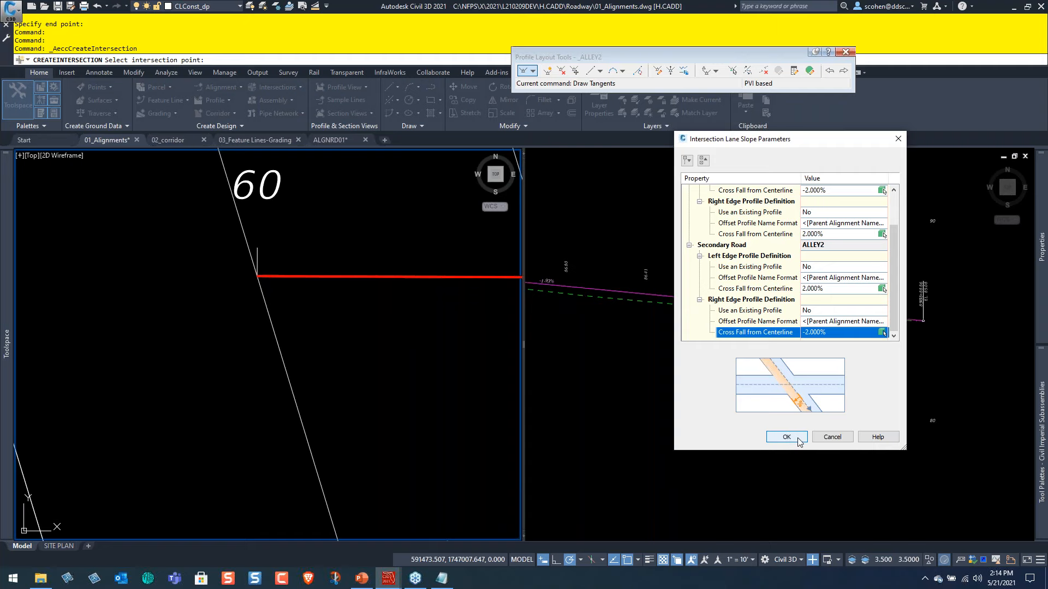
{"action": "left_click", "coordinate": [786, 439]}
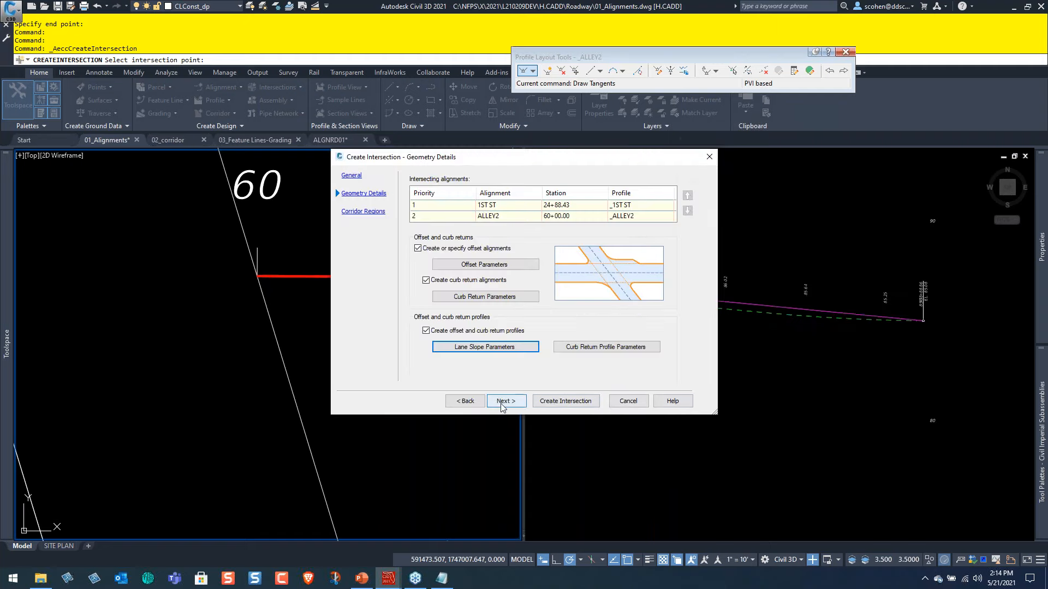
Create the 1ST & ALLEY2 intersection with corridor creation in the intersection area left off.
{"action": "left_click", "coordinate": [503, 404]}
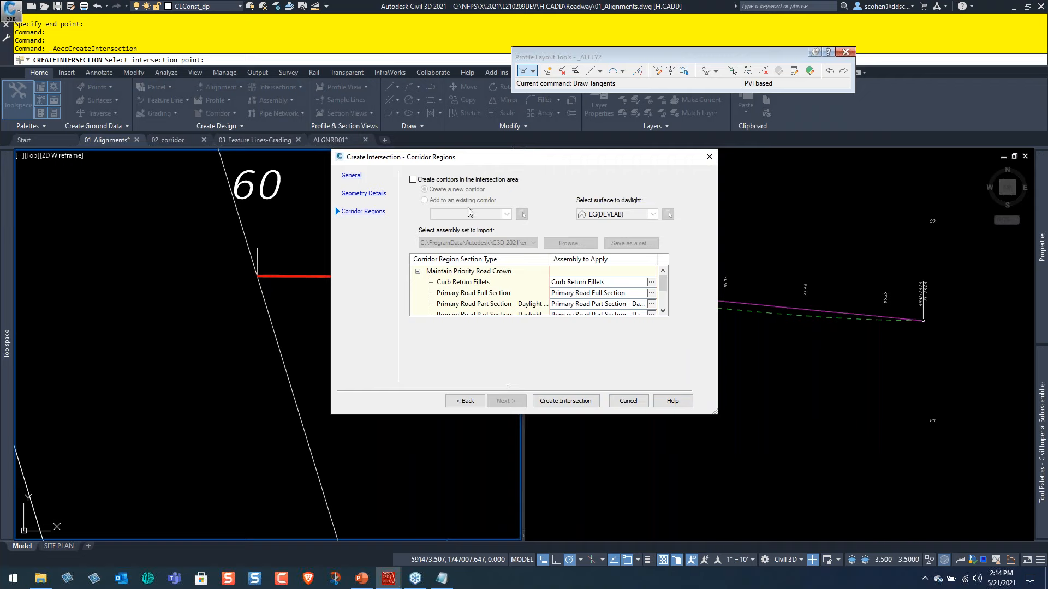
{"action": "left_click", "coordinate": [558, 404]}
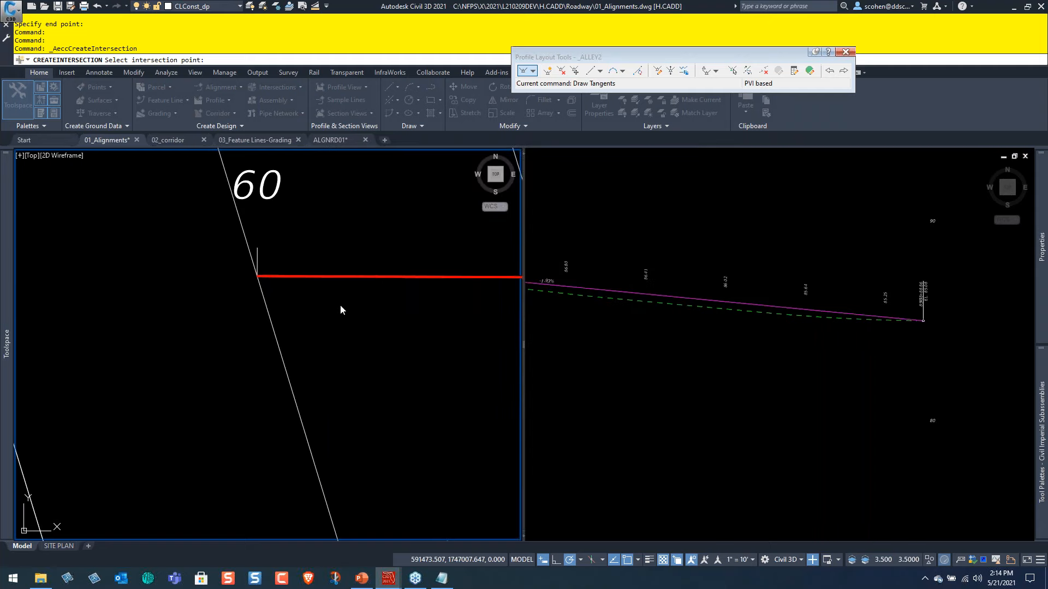
{"action": "left_click", "coordinate": [258, 276]}
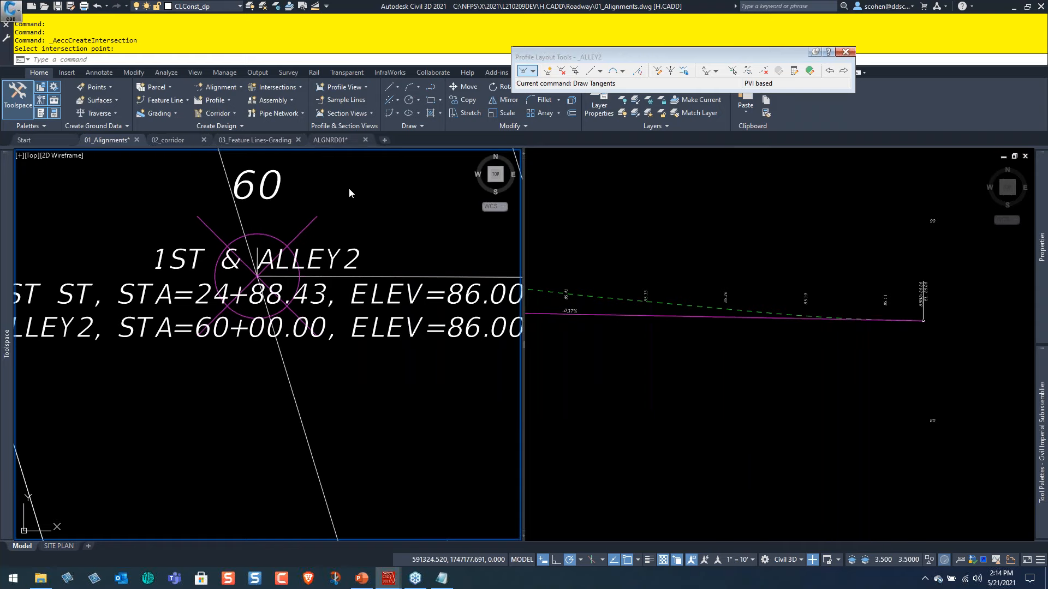
{"action": "left_click", "coordinate": [321, 198]}
{"action": "left_click", "coordinate": [377, 192]}
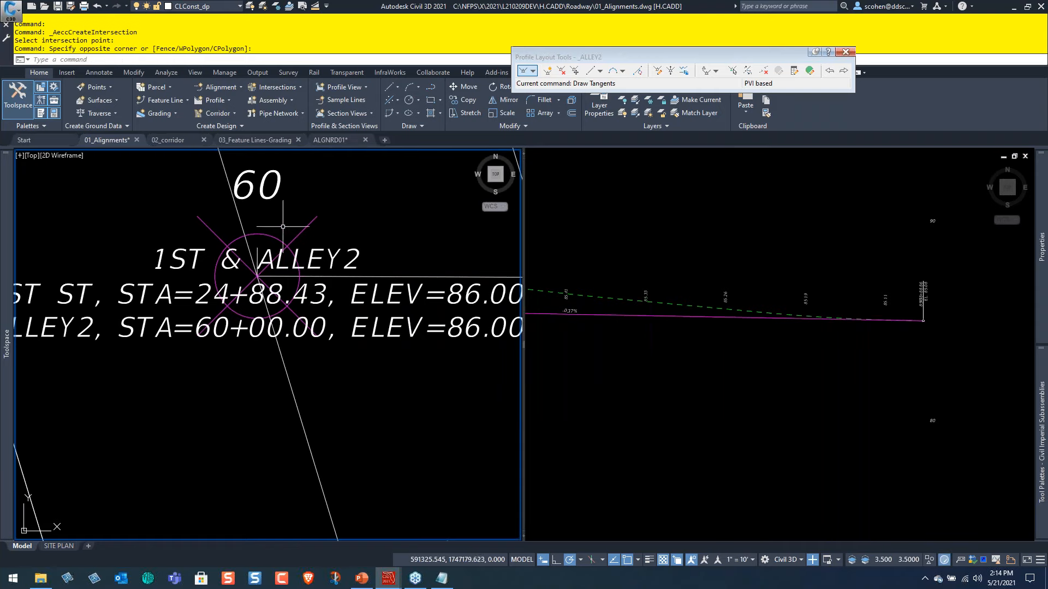
{"action": "left_click", "coordinate": [267, 252]}
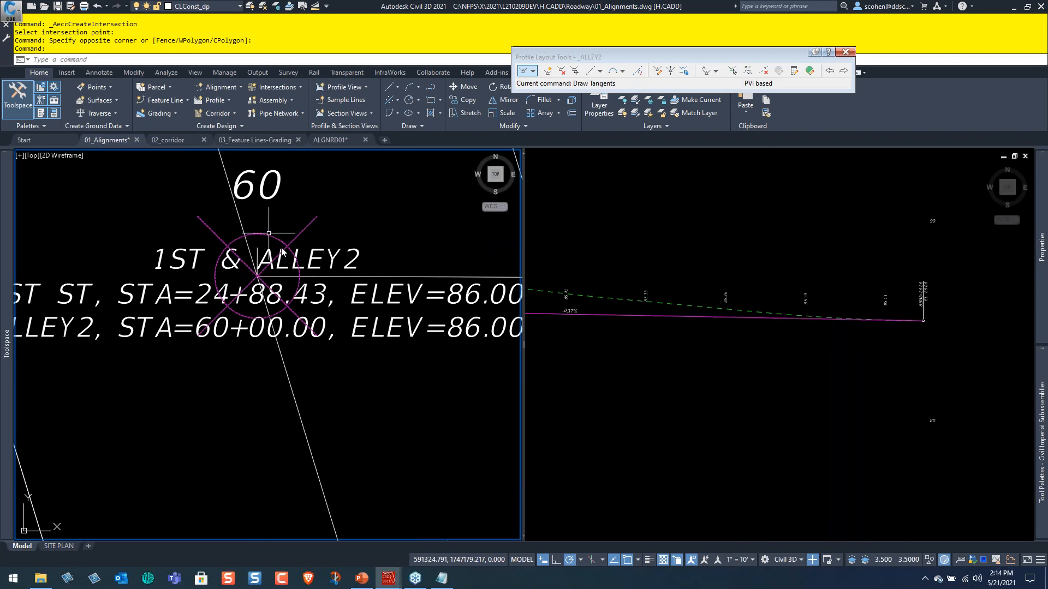
{"action": "key", "text": "Escape"}
{"action": "scroll", "coordinate": [268, 254], "scroll_direction": "down", "scroll_amount": 7}
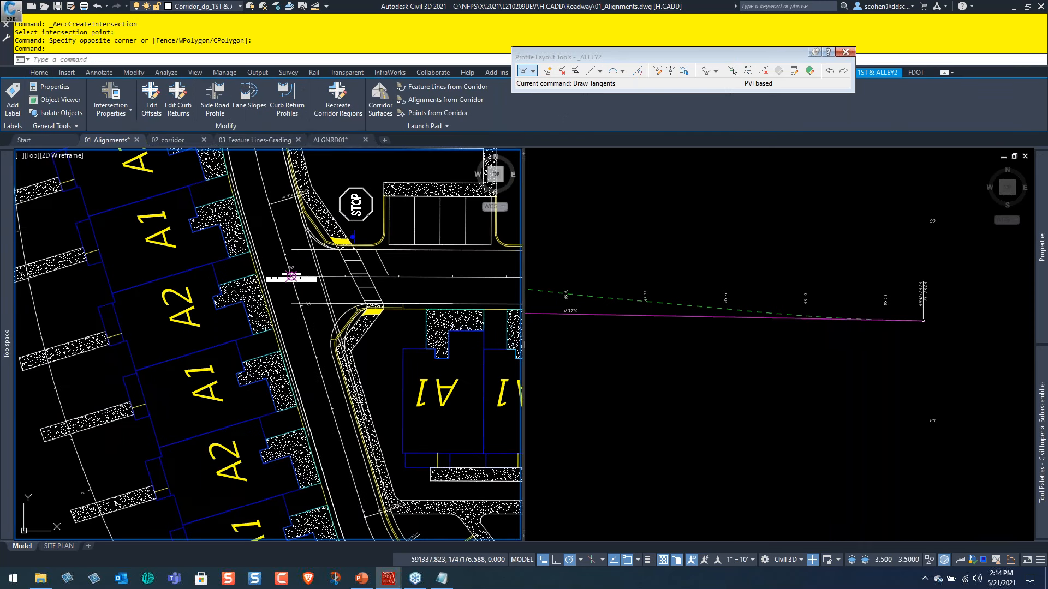
{"action": "key", "text": "Escape"}
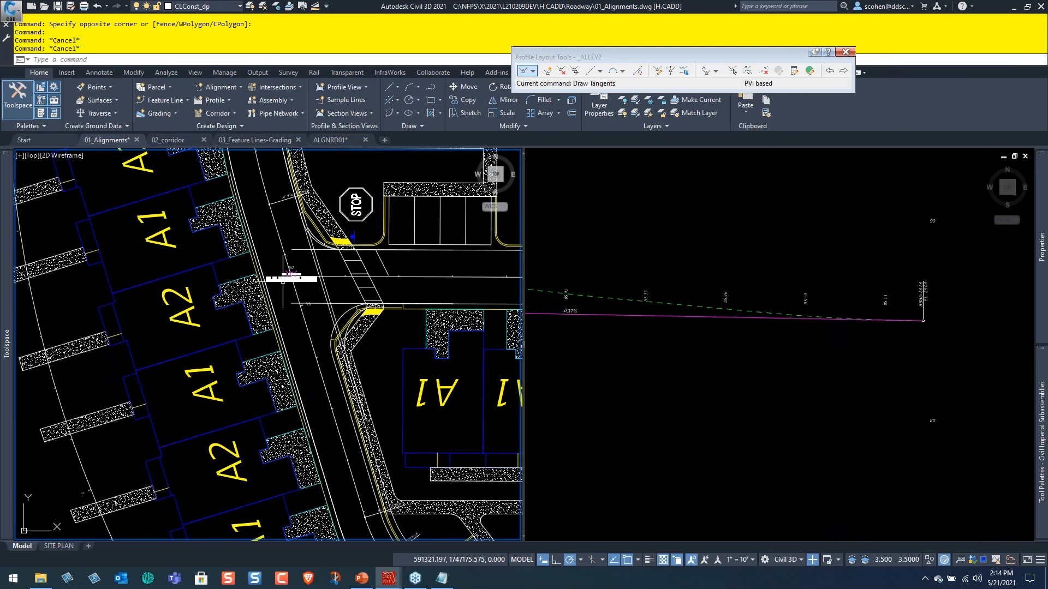
Move the 1ST & ALLEY2 location label about 32' off the junction, beside the A1 driveway across 1ST ST.
{"action": "scroll", "coordinate": [292, 277], "scroll_direction": "up", "scroll_amount": 5}
{"action": "left_click", "coordinate": [276, 304]}
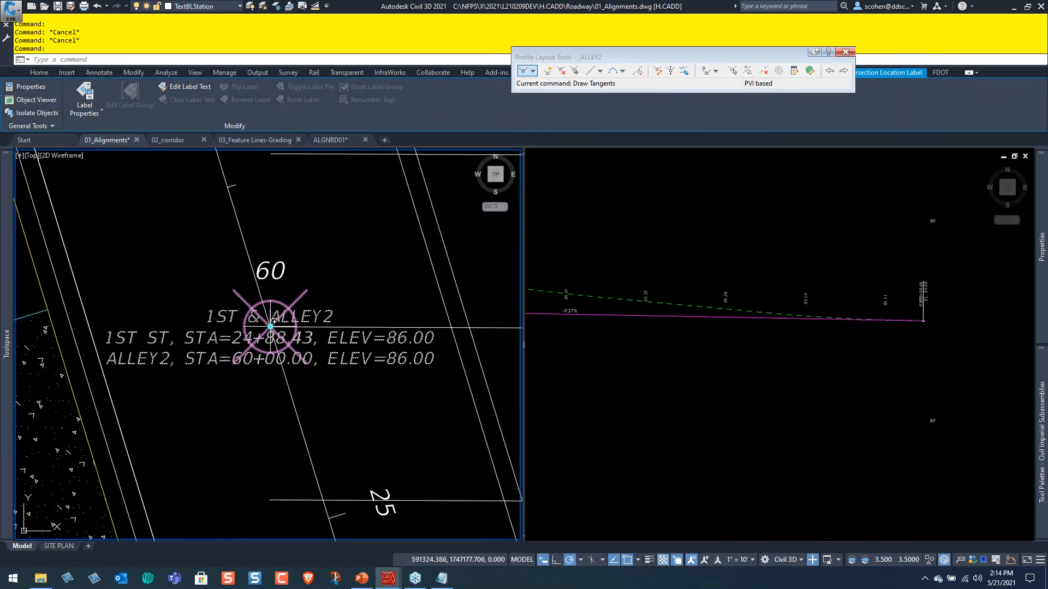
{"action": "left_click", "coordinate": [270, 318]}
{"action": "scroll", "coordinate": [271, 319], "scroll_direction": "down", "scroll_amount": 4}
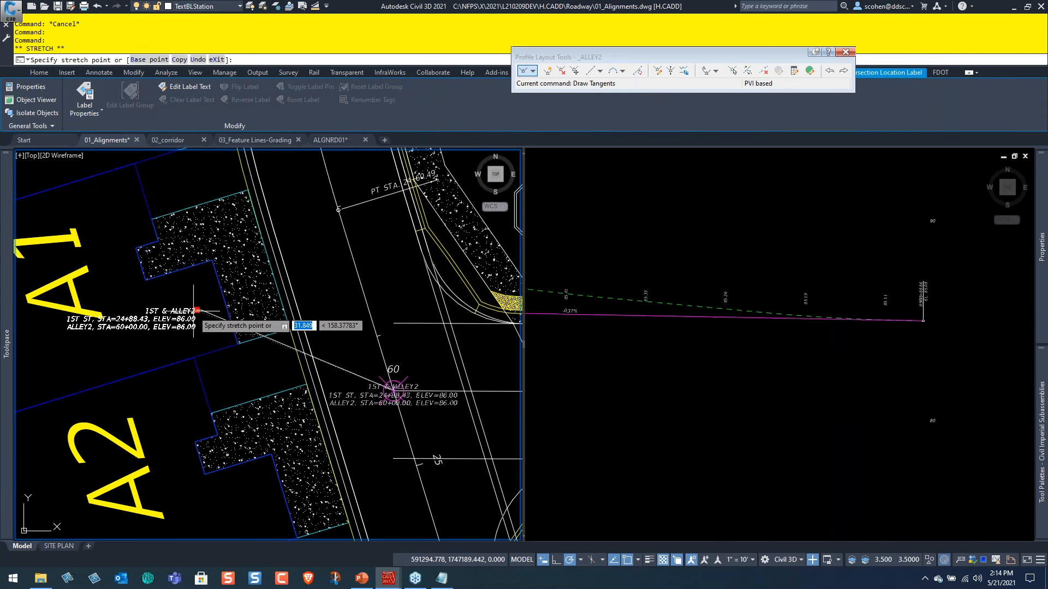
{"action": "left_click", "coordinate": [193, 311]}
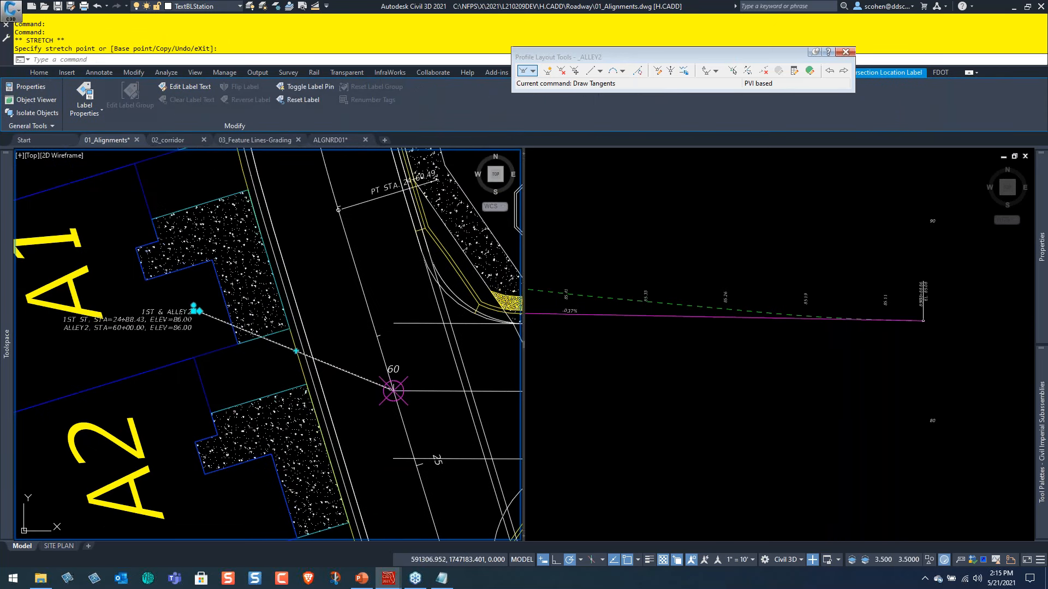
{"action": "key", "text": "Escape"}
{"action": "scroll", "coordinate": [164, 326], "scroll_direction": "up", "scroll_amount": 2}
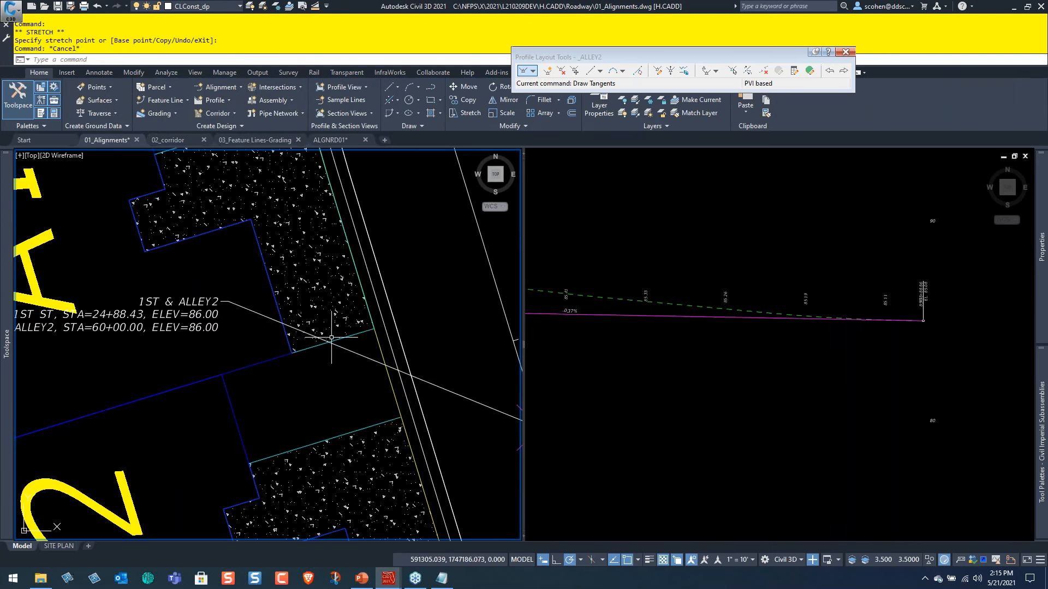
In the profile view, examine the start of the ALLEY2 design profile at its tie-in to 1ST ST and select the profile.
{"action": "left_click", "coordinate": [635, 376]}
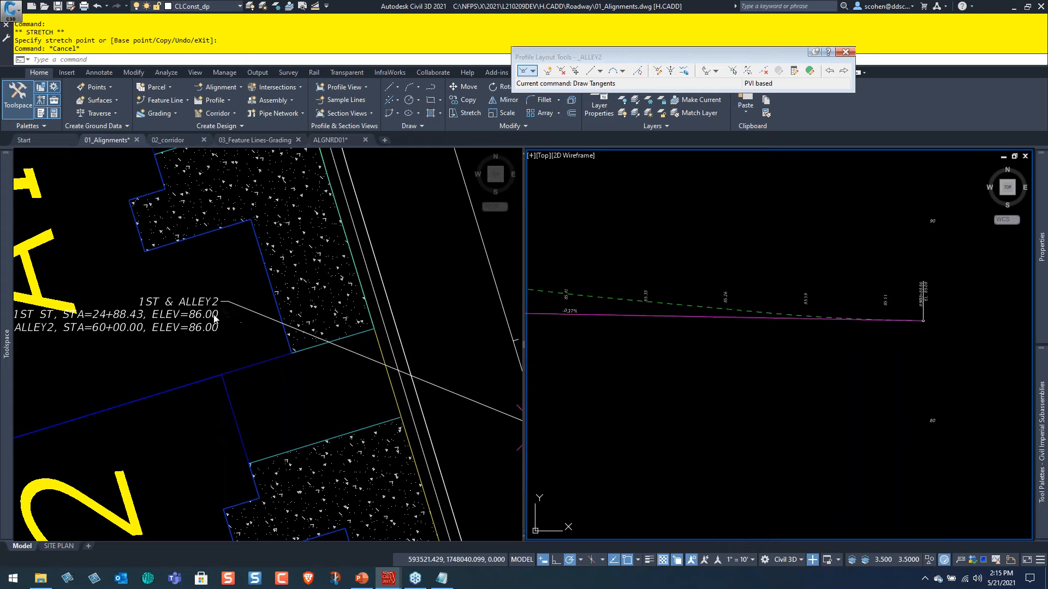
{"action": "left_click", "coordinate": [611, 407]}
{"action": "left_click", "coordinate": [736, 393]}
{"action": "scroll", "coordinate": [735, 393], "scroll_direction": "down", "scroll_amount": 3}
{"action": "middle_click_drag", "start_coordinate": [736, 393], "coordinate": [869, 393]}
{"action": "scroll", "coordinate": [720, 360], "scroll_direction": "up", "scroll_amount": 3}
{"action": "scroll", "coordinate": [668, 346], "scroll_direction": "up", "scroll_amount": 2}
{"action": "middle_click_drag", "start_coordinate": [610, 354], "coordinate": [782, 358]}
{"action": "scroll", "coordinate": [713, 346], "scroll_direction": "up", "scroll_amount": 4}
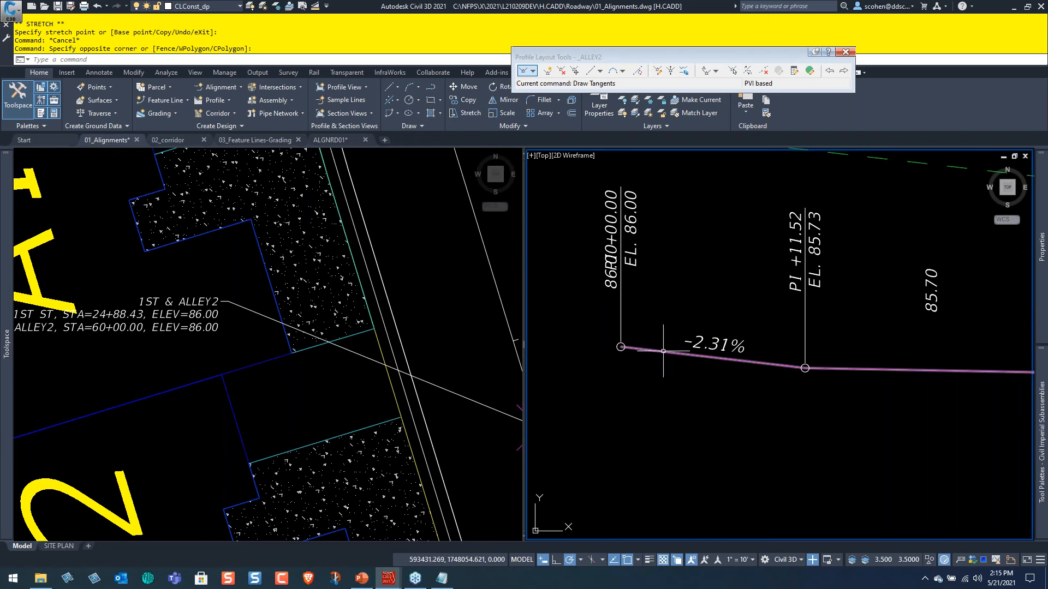
{"action": "scroll", "coordinate": [663, 351], "scroll_direction": "down", "scroll_amount": 4}
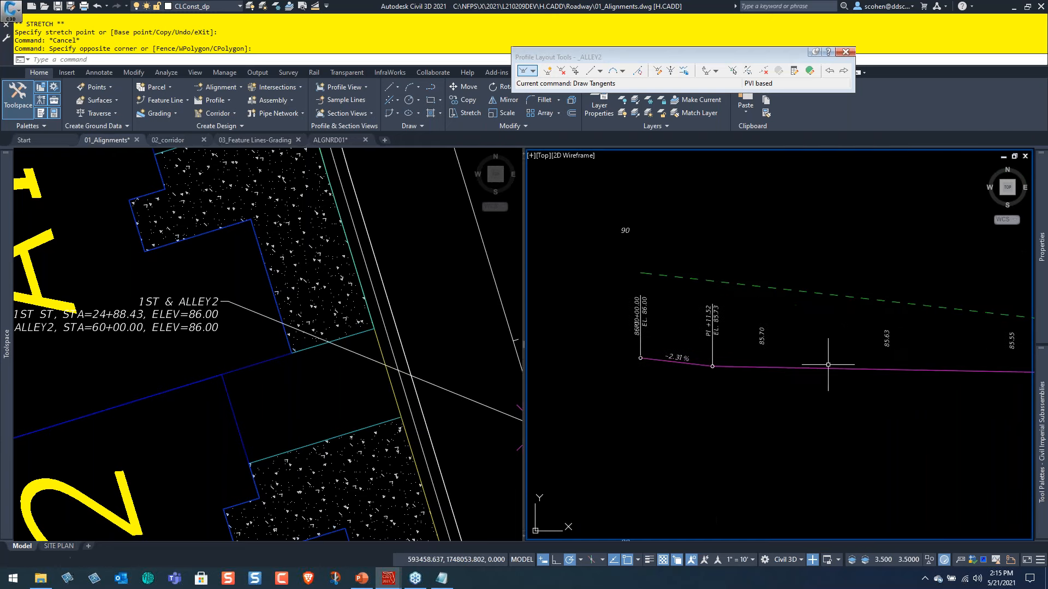
{"action": "left_click", "coordinate": [824, 367]}
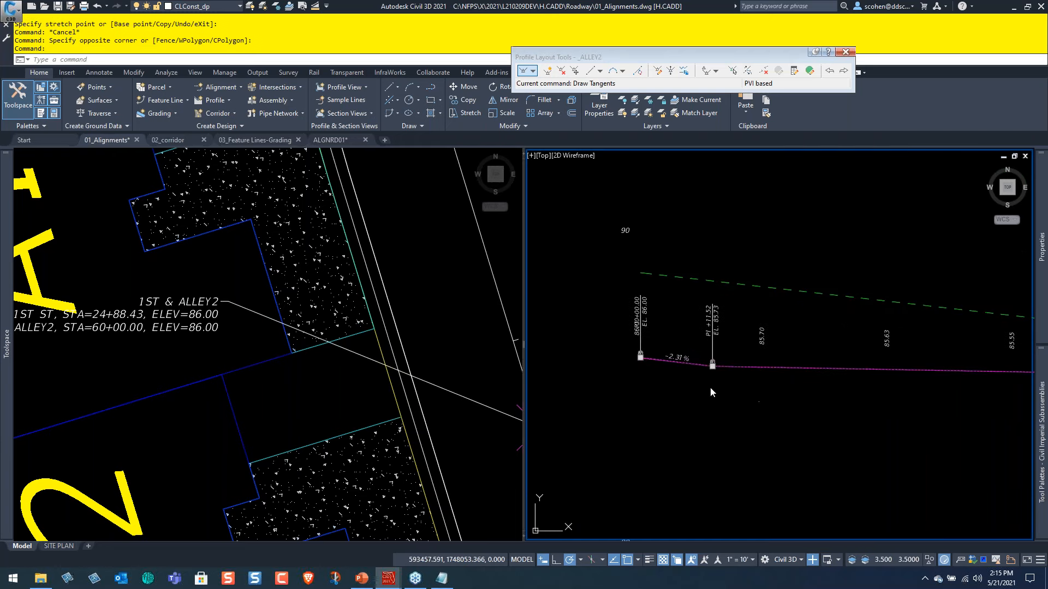
Compare the 1ST & ALLEY2 intersection in plan with the ALLEY2 design profile, following both along the alley to the profile's end.
{"action": "left_click", "coordinate": [456, 436]}
{"action": "key", "text": "Escape"}
{"action": "scroll", "coordinate": [427, 442], "scroll_direction": "down", "scroll_amount": 2}
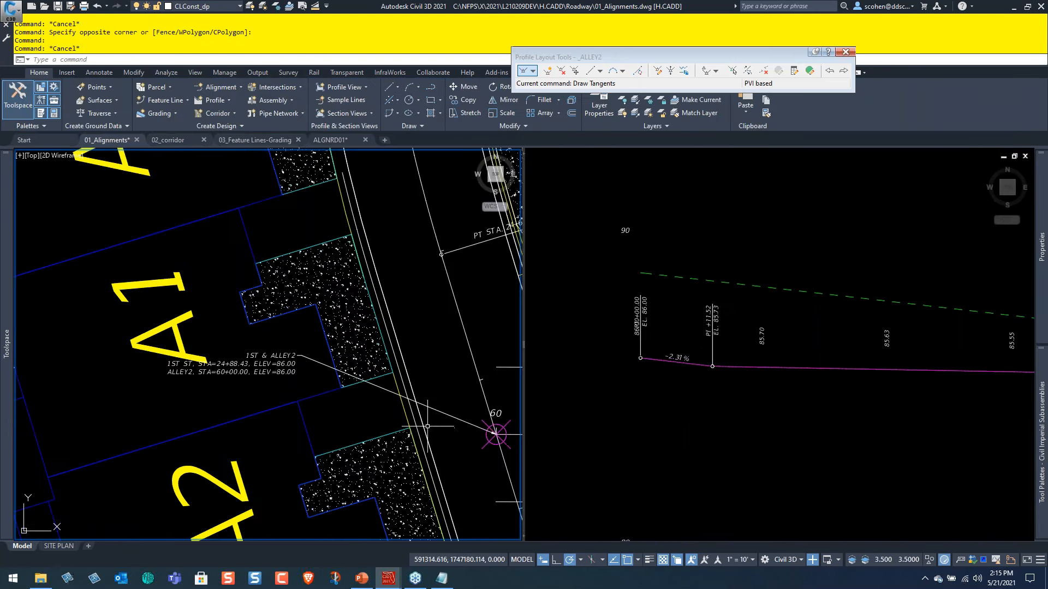
{"action": "middle_click_drag", "start_coordinate": [439, 409], "coordinate": [299, 331]}
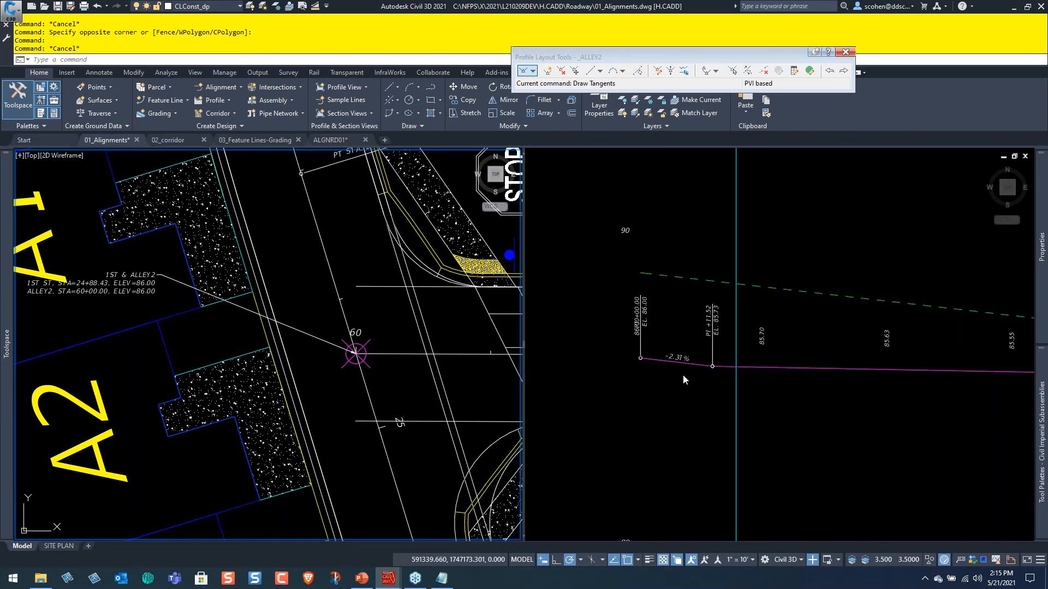
{"action": "left_click", "coordinate": [840, 406]}
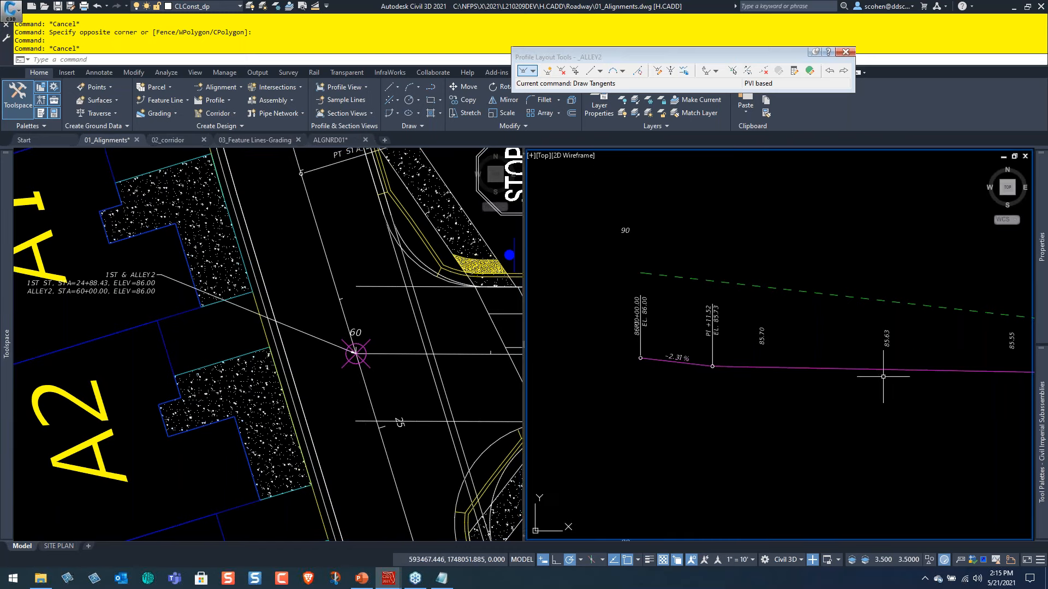
{"action": "scroll", "coordinate": [882, 377], "scroll_direction": "down", "scroll_amount": 4}
{"action": "middle_click_drag", "start_coordinate": [895, 376], "coordinate": [644, 381]}
{"action": "middle_click_drag", "start_coordinate": [912, 374], "coordinate": [748, 381]}
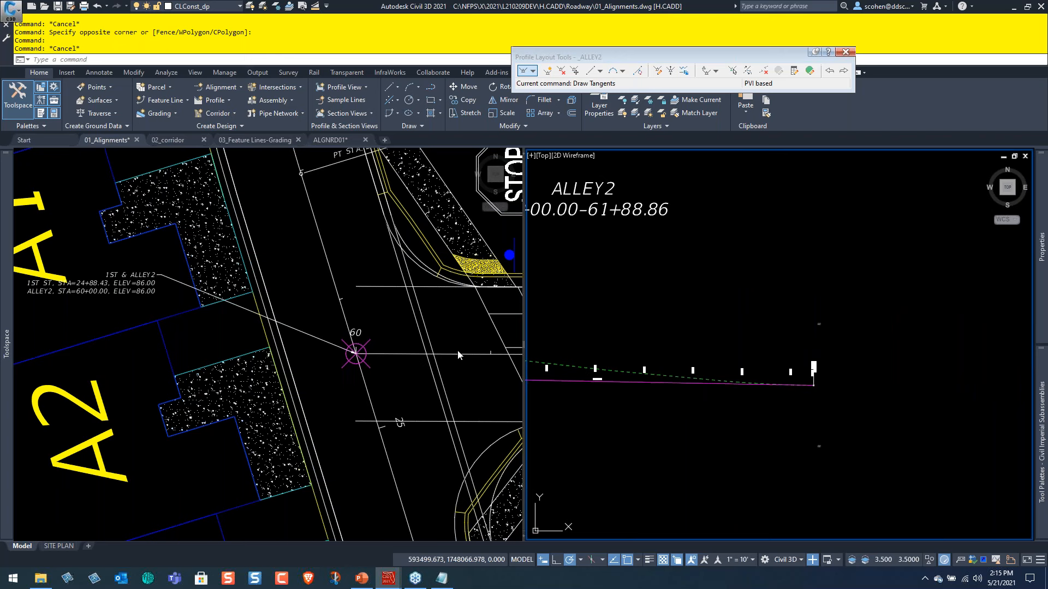
{"action": "left_click", "coordinate": [447, 371]}
{"action": "scroll", "coordinate": [447, 371], "scroll_direction": "down", "scroll_amount": 4}
{"action": "middle_click_drag", "start_coordinate": [447, 371], "coordinate": [200, 334]}
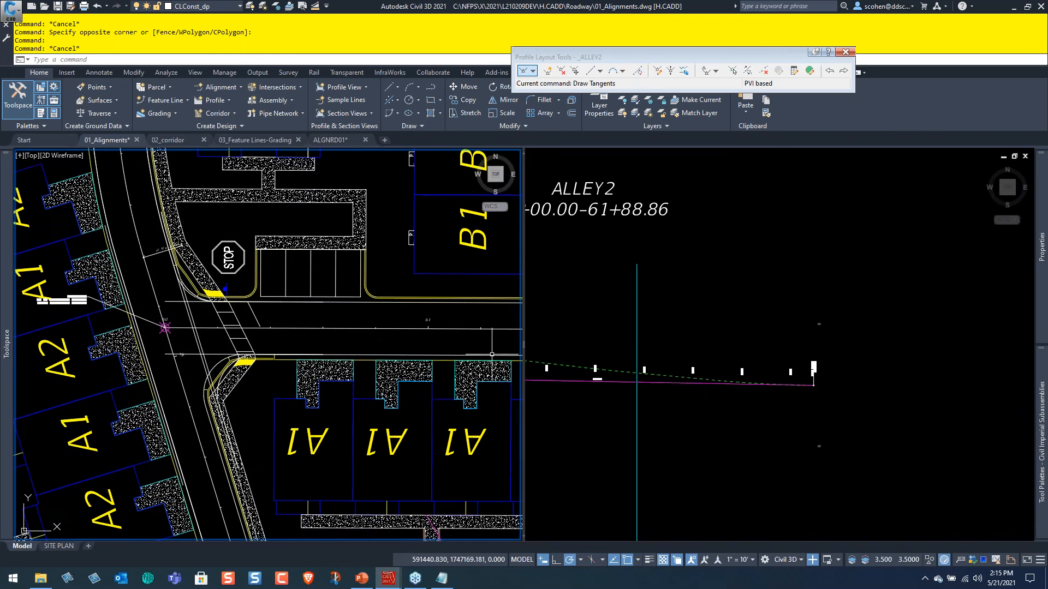
{"action": "left_click", "coordinate": [675, 418]}
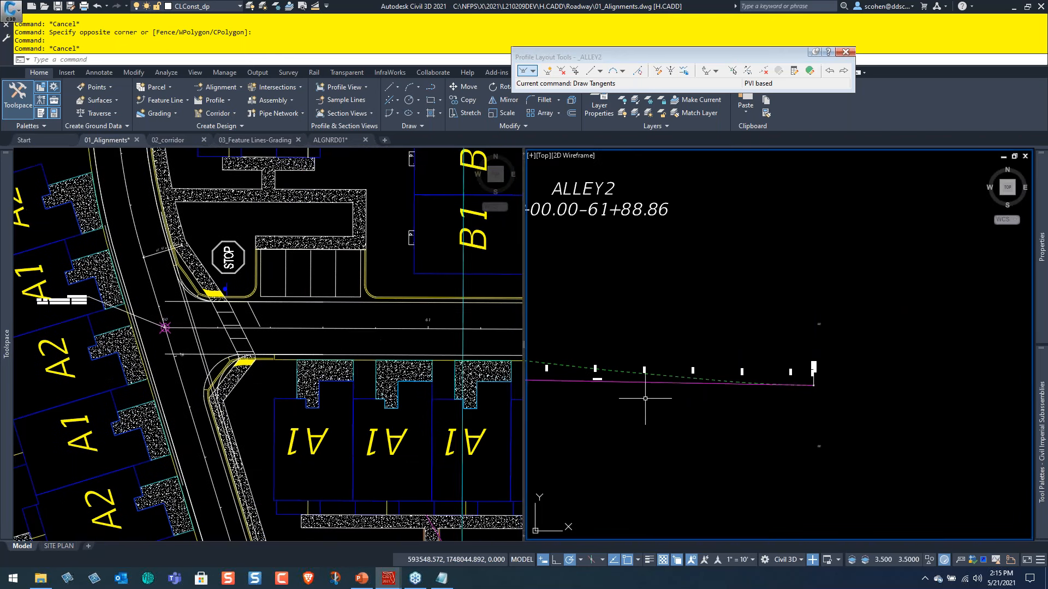
{"action": "scroll", "coordinate": [796, 369], "scroll_direction": "up", "scroll_amount": 4}
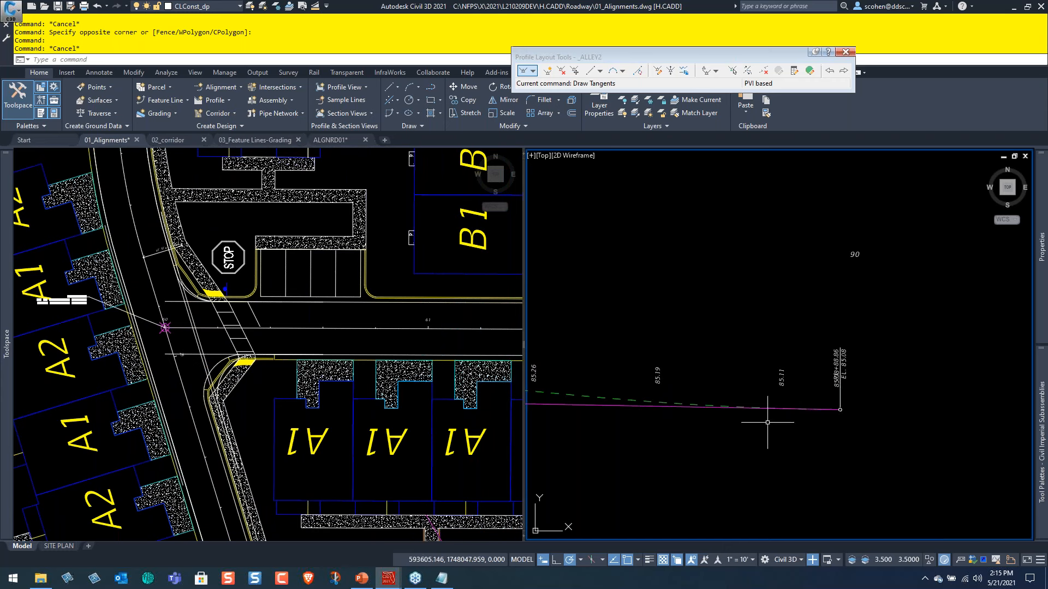
{"action": "scroll", "coordinate": [704, 410], "scroll_direction": "down", "scroll_amount": 4}
{"action": "left_click", "coordinate": [364, 342]}
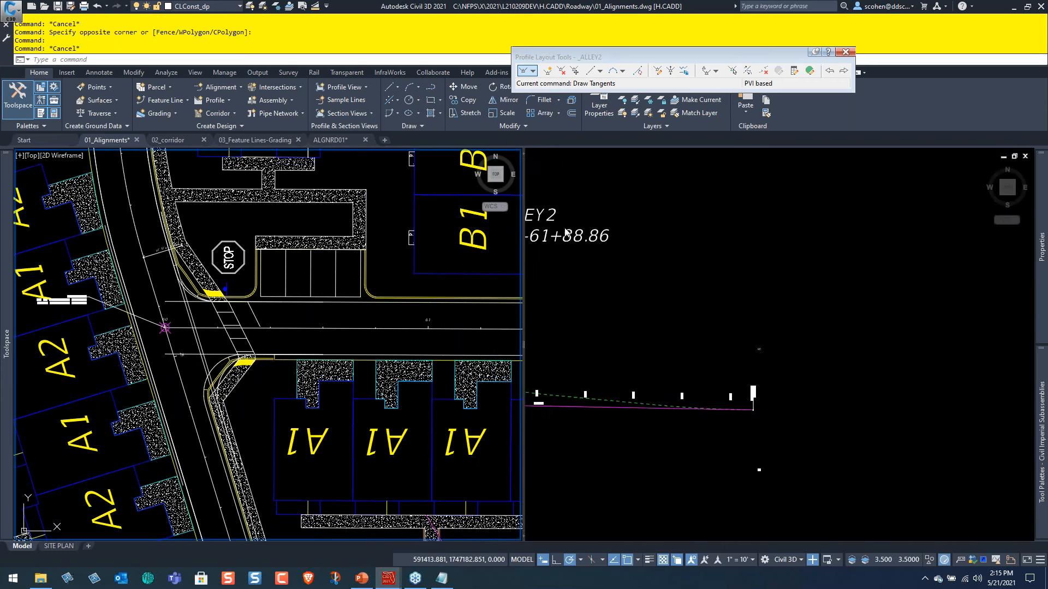
Split the profile viewport into two stacked viewports and set the upper one to the SW Isometric view.
{"action": "left_click", "coordinate": [549, 166]}
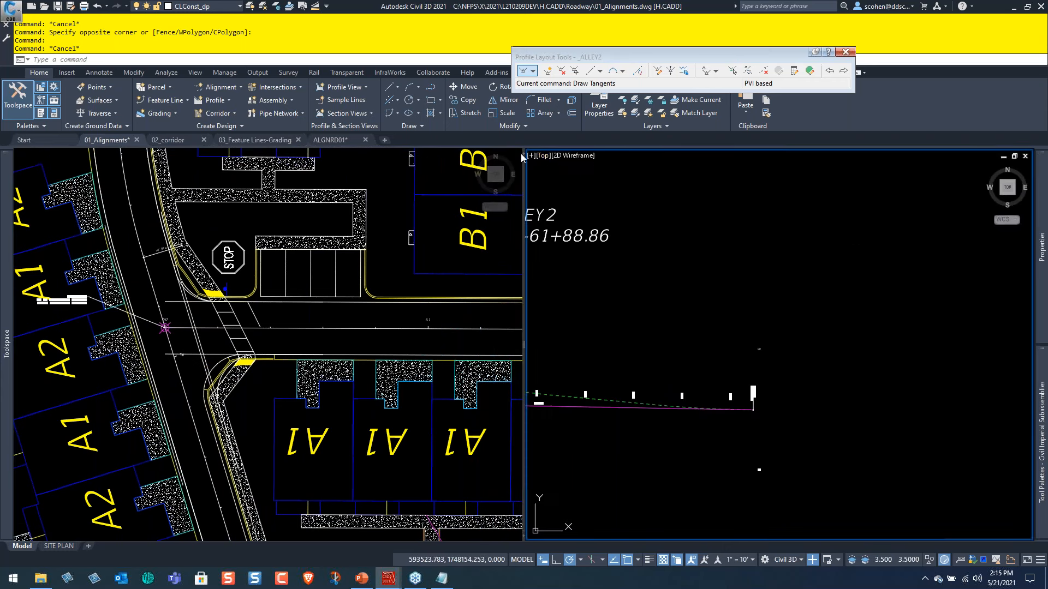
{"action": "left_click_drag", "start_coordinate": [523, 155], "coordinate": [690, 328]}
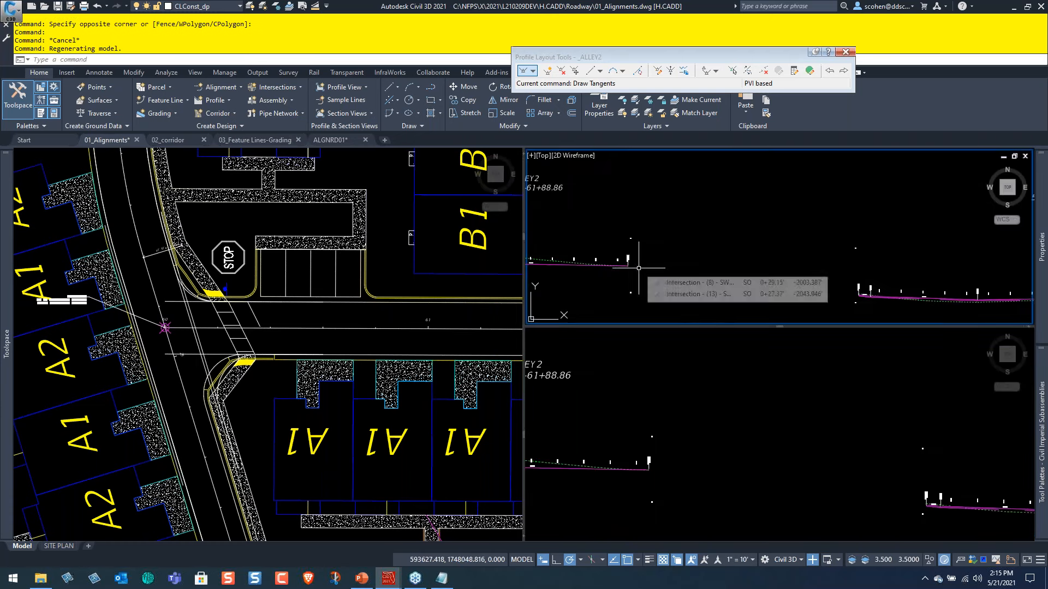
{"action": "left_click", "coordinate": [544, 156]}
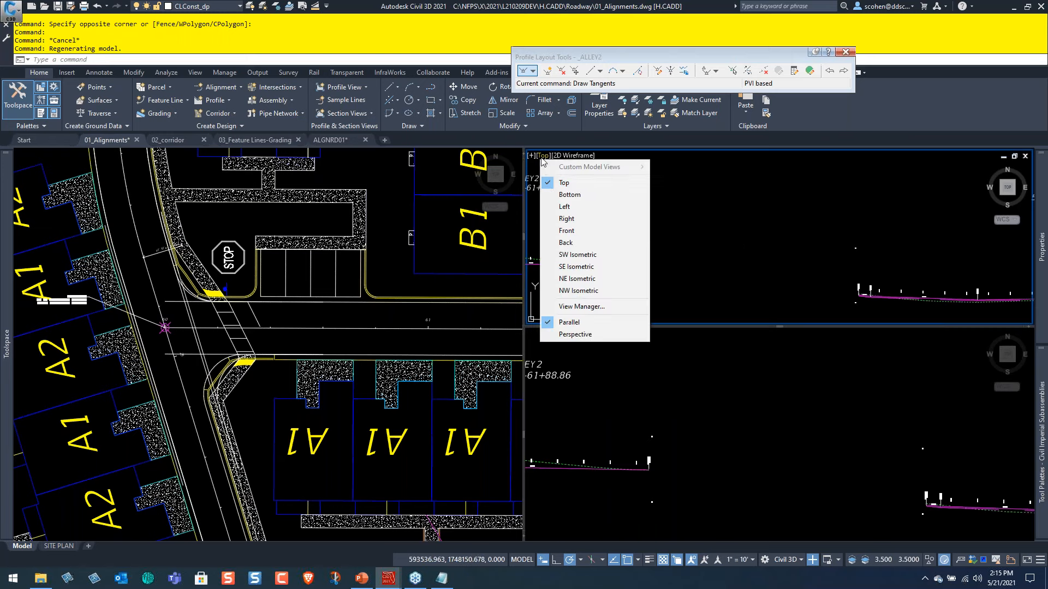
{"action": "left_click", "coordinate": [578, 259]}
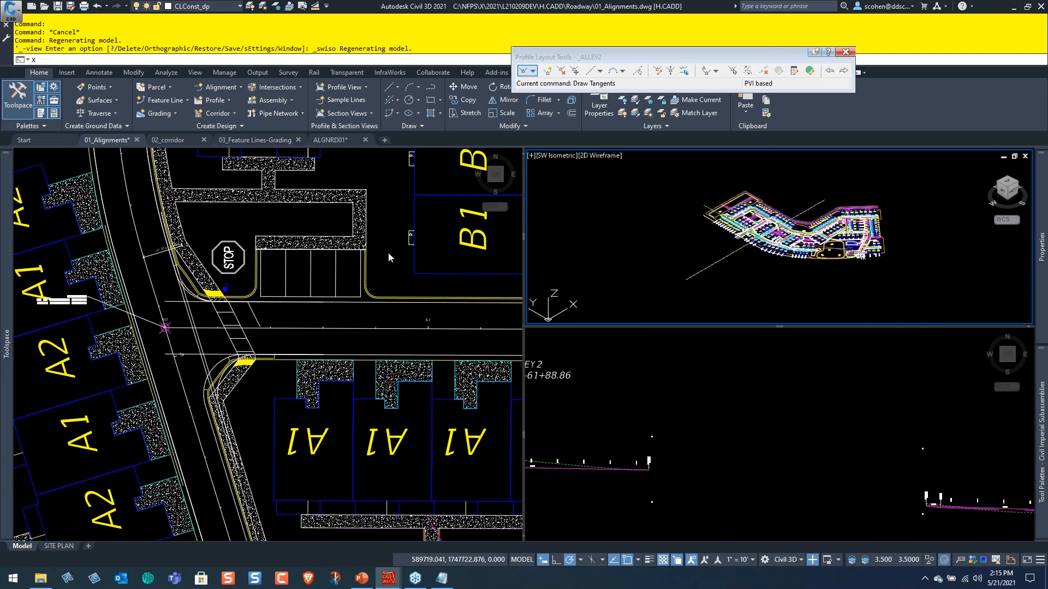
{"action": "type", "text": "x"}
{"action": "key", "text": "Return"}
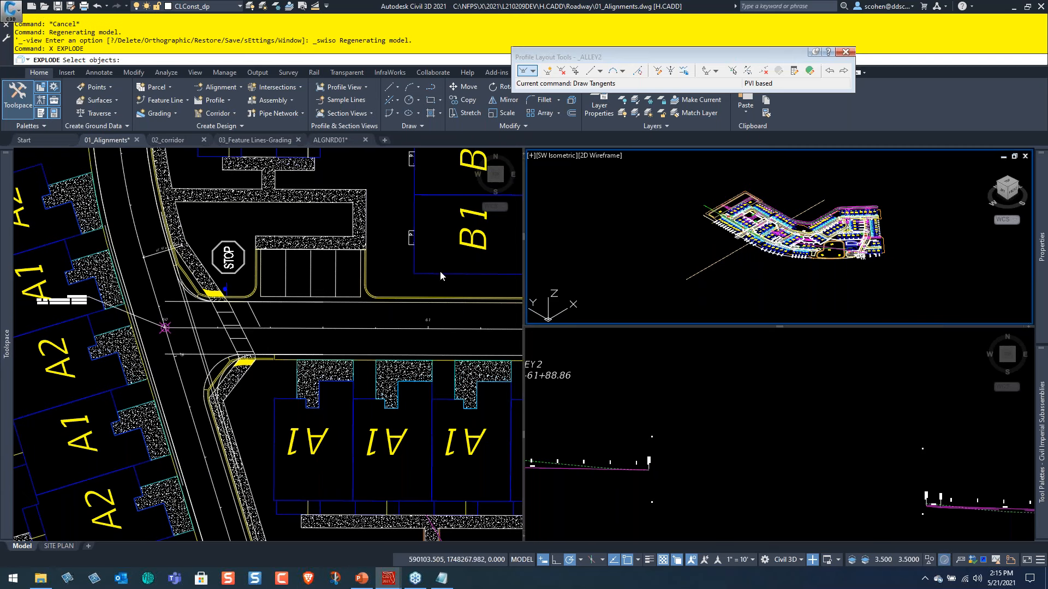
{"action": "key", "text": "Escape"}
{"action": "key", "text": "Escape"}
{"action": "key", "text": "Escape"}
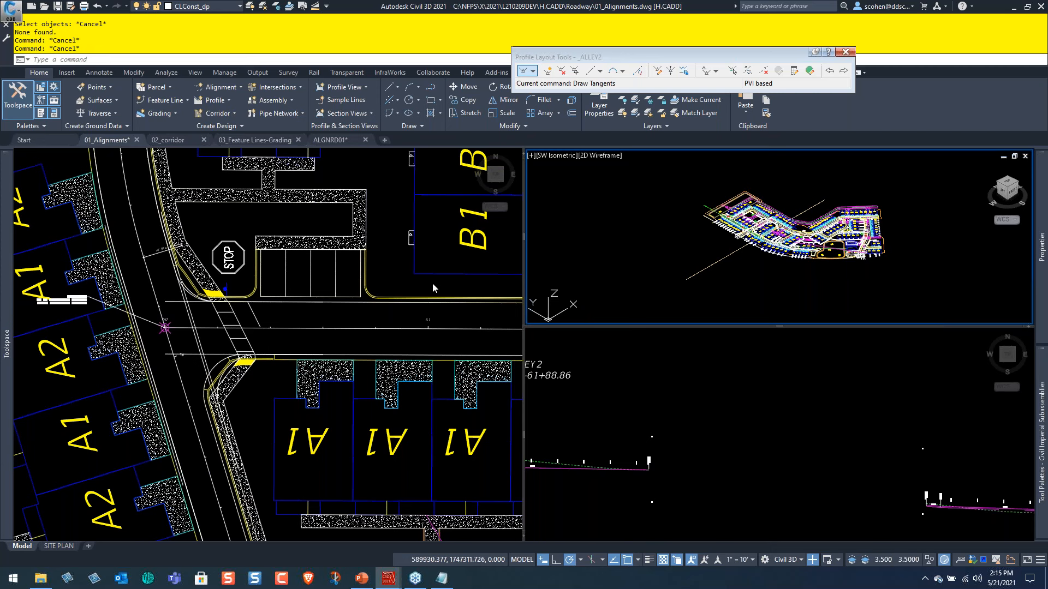
Unload the DSGNRD01 xref and examine the 1ST & ALLEY2 intersection's edge profiles in the isometric view.
{"action": "left_click", "coordinate": [385, 251]}
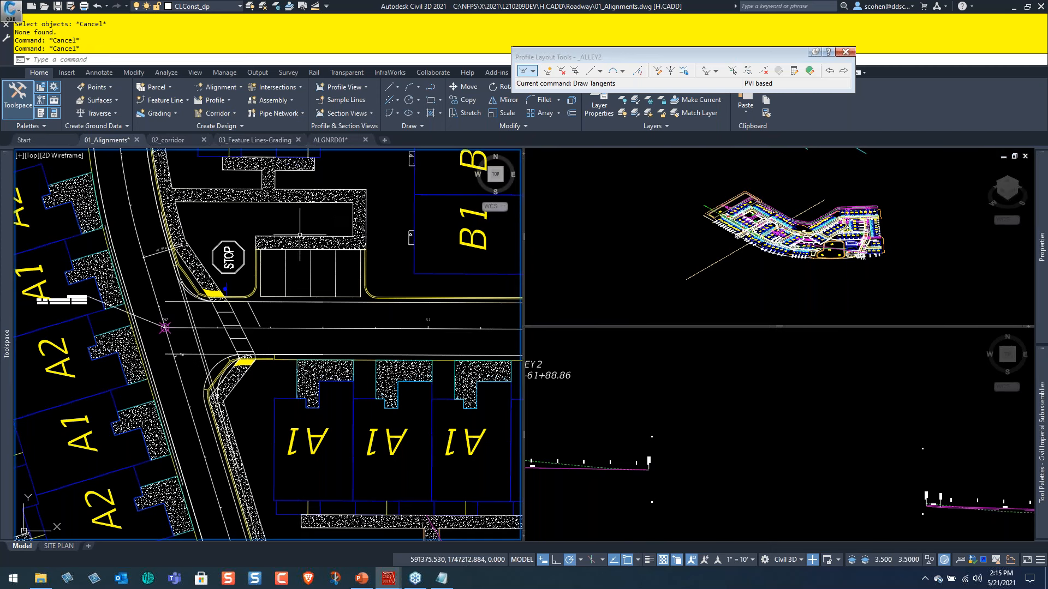
{"action": "left_click", "coordinate": [322, 236]}
{"action": "right_click", "coordinate": [325, 234]}
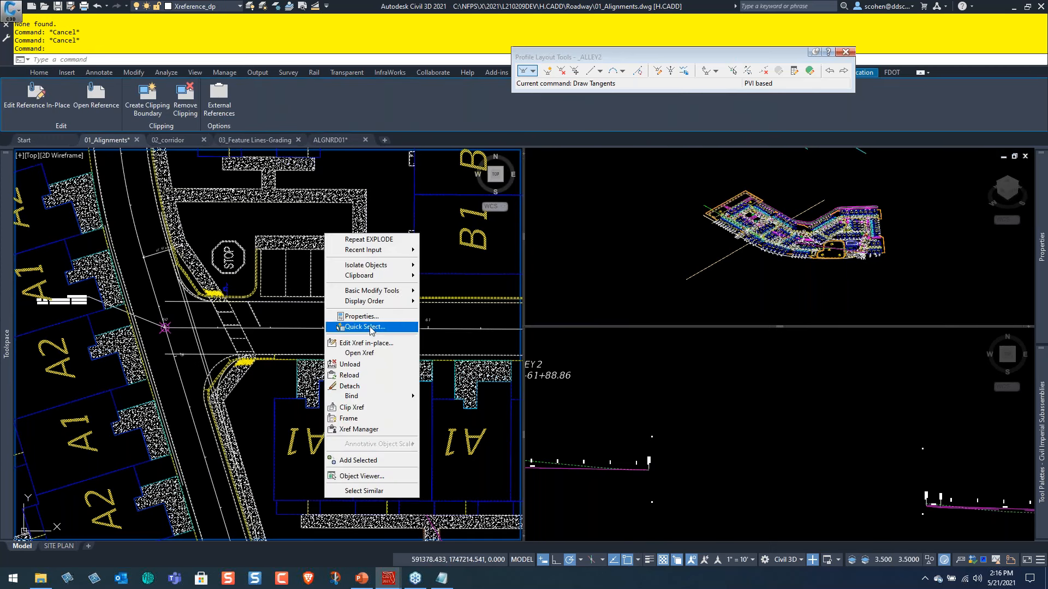
{"action": "left_click", "coordinate": [369, 365]}
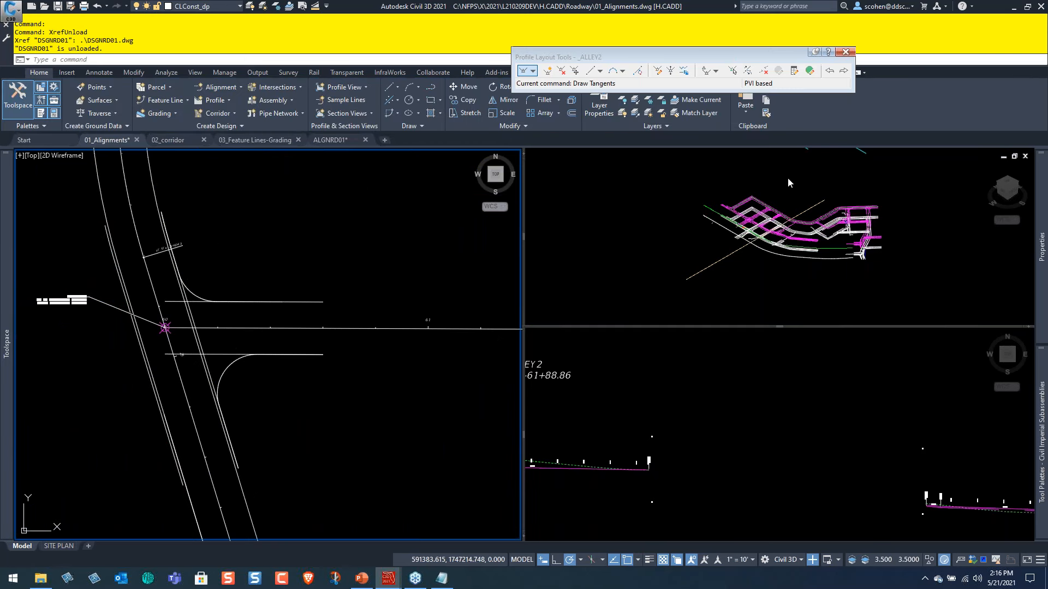
{"action": "left_click", "coordinate": [774, 245]}
{"action": "scroll", "coordinate": [753, 252], "scroll_direction": "up", "scroll_amount": 5}
{"action": "scroll", "coordinate": [743, 263], "scroll_direction": "down", "scroll_amount": 3}
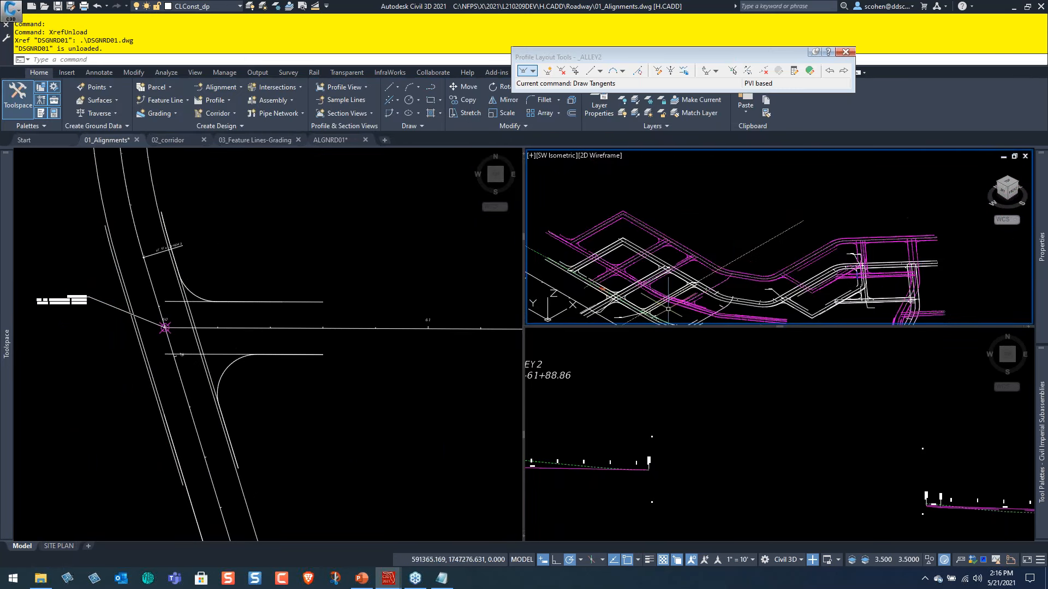
{"action": "scroll", "coordinate": [668, 309], "scroll_direction": "up", "scroll_amount": 5}
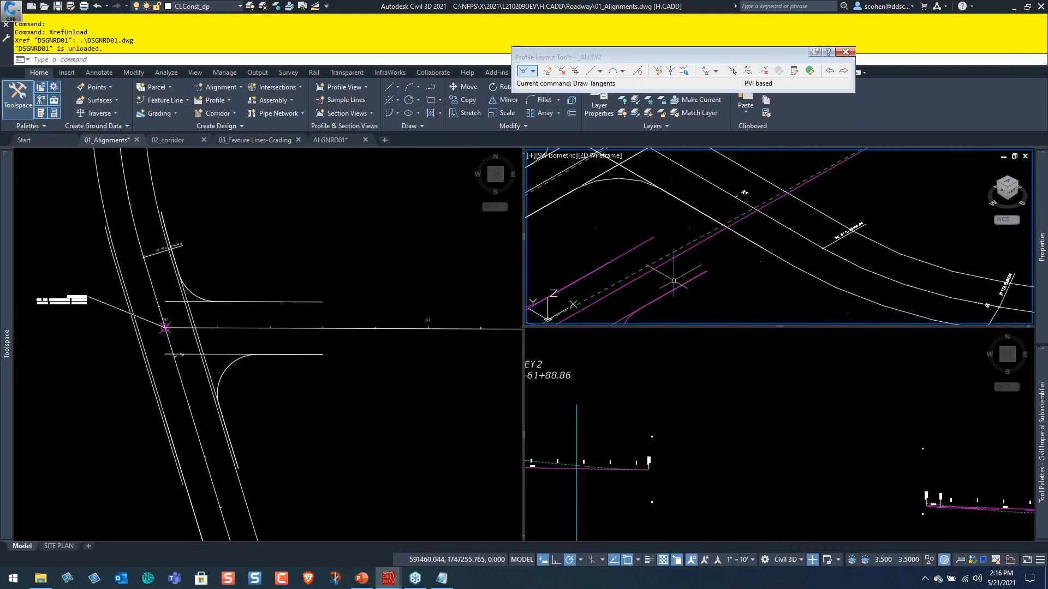
{"action": "middle_click_drag", "start_coordinate": [663, 265], "coordinate": [838, 211]}
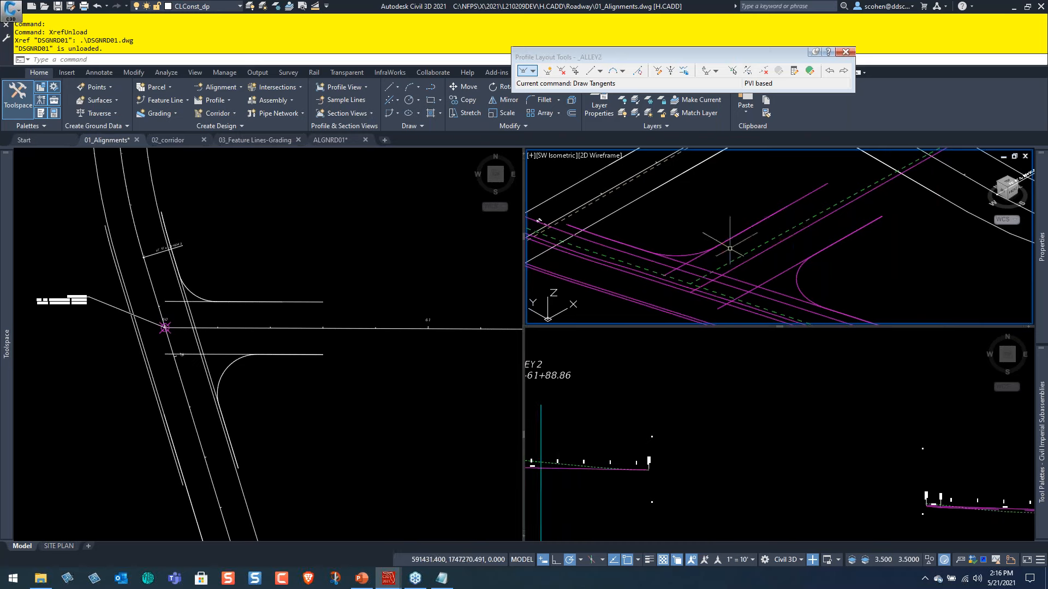
Stretch the 1ST ST left offset alignment beside ALLEY2 onto the adjacent parallel edge line with a perpendicular snap.
{"action": "left_click", "coordinate": [276, 234]}
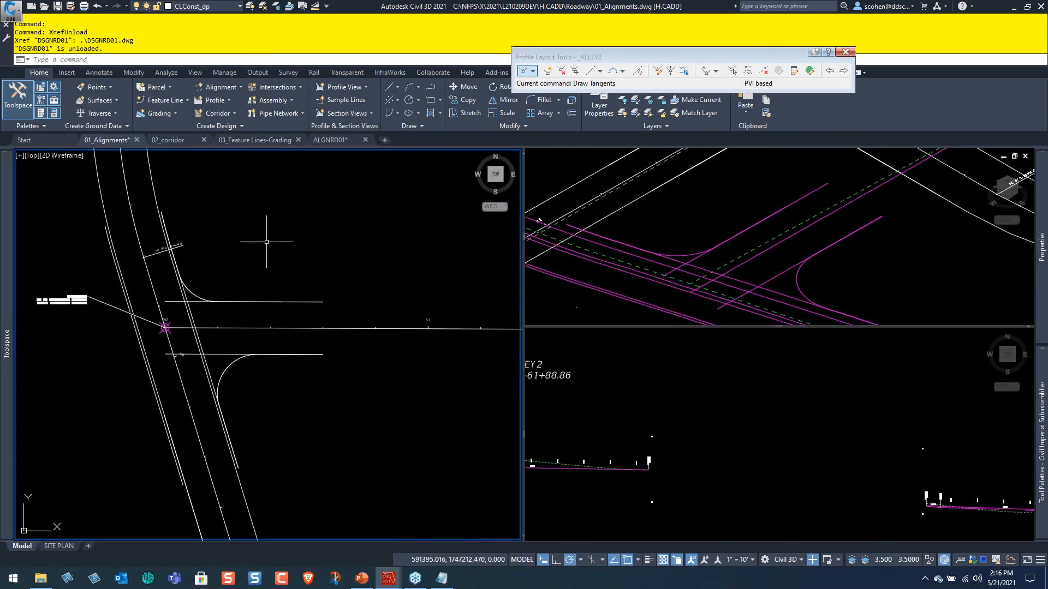
{"action": "scroll", "coordinate": [146, 347], "scroll_direction": "up", "scroll_amount": 2}
{"action": "scroll", "coordinate": [146, 347], "scroll_direction": "up", "scroll_amount": 2}
{"action": "middle_click_drag", "start_coordinate": [289, 309], "coordinate": [337, 396]}
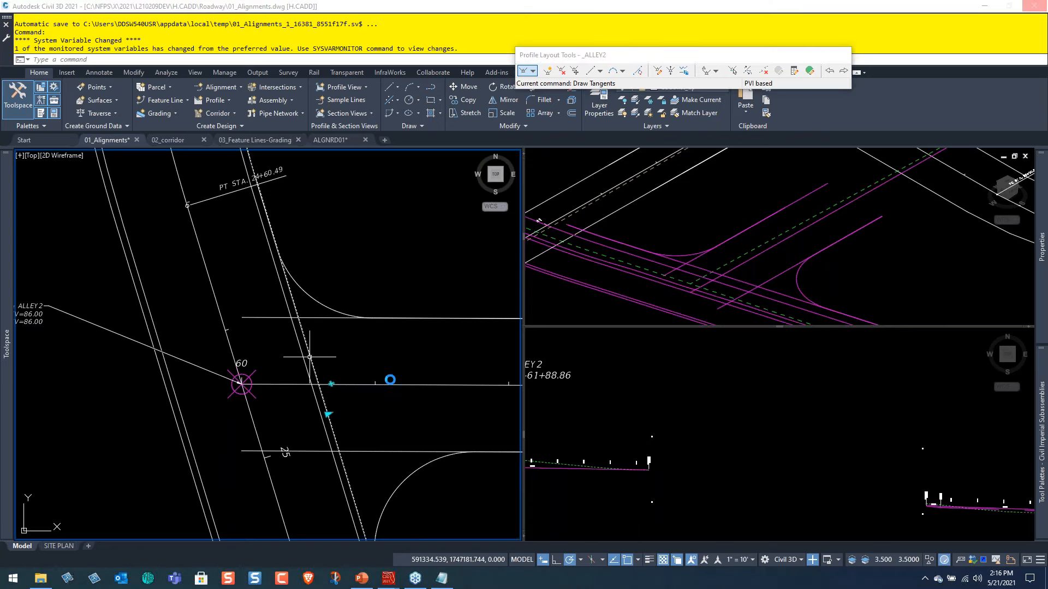
{"action": "left_click", "coordinate": [404, 368]}
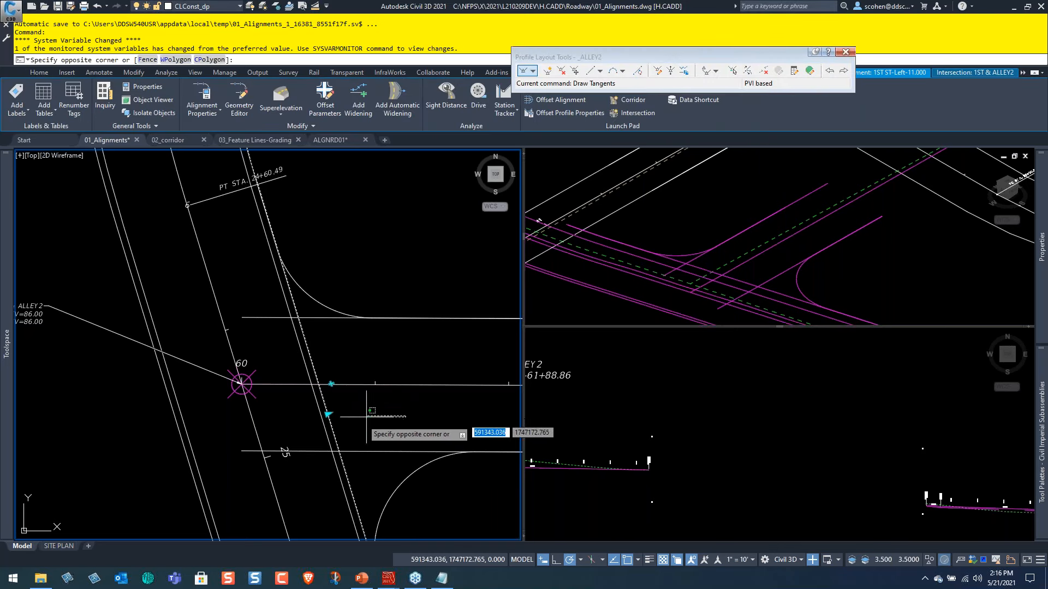
{"action": "left_click", "coordinate": [411, 423]}
{"action": "left_click", "coordinate": [327, 414]}
{"action": "right_click", "coordinate": [364, 380], "text": "shift"}
{"action": "key", "text": "Escape"}
{"action": "left_click", "coordinate": [317, 410]}
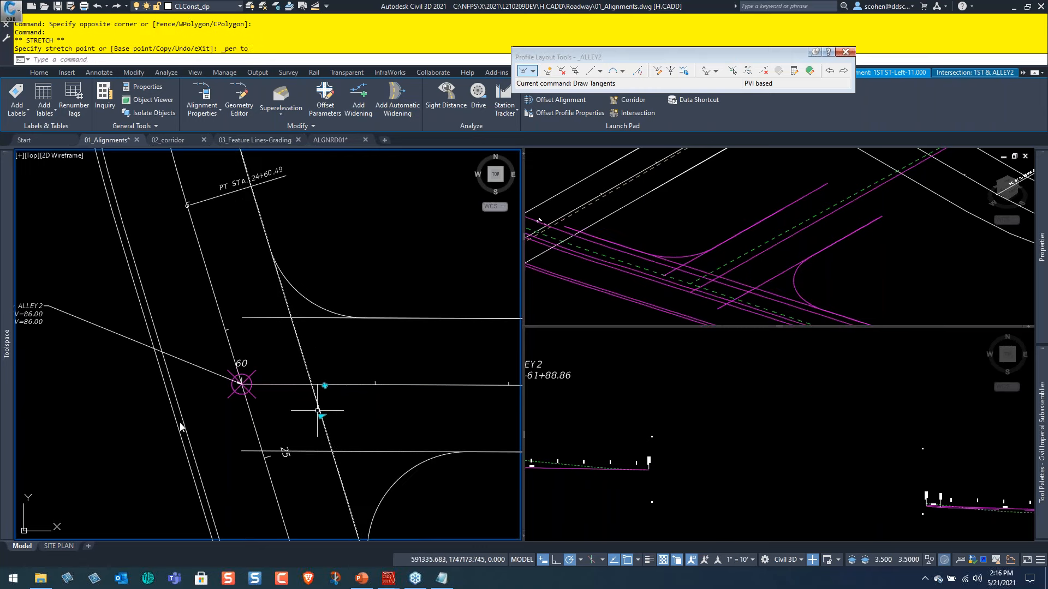
Stretch the offset alignment on the opposite side of 1ST ST onto its neighbouring edge line with a perpendicular snap.
{"action": "left_click", "coordinate": [182, 436]}
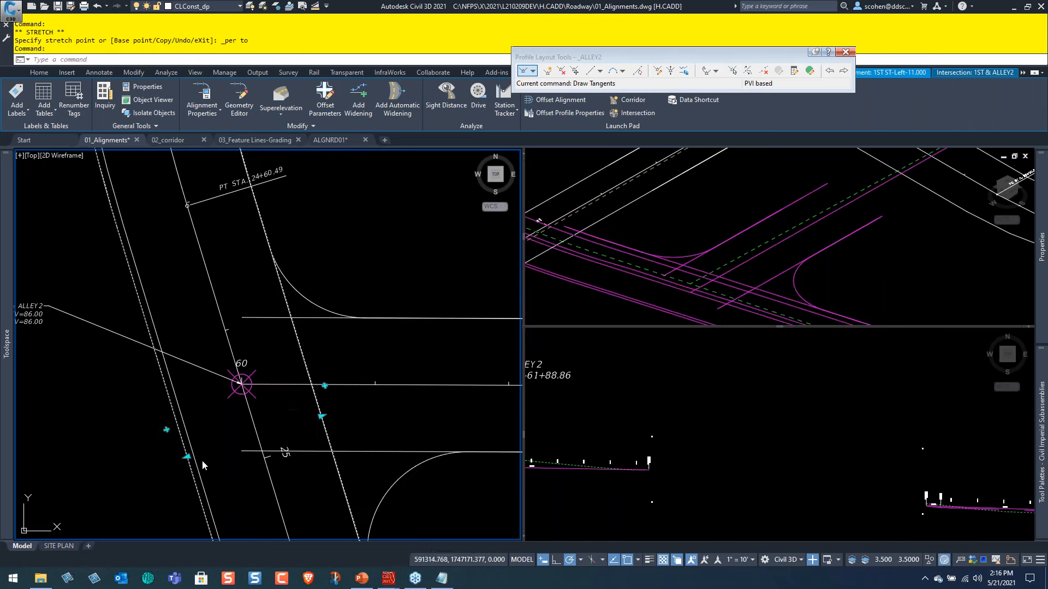
{"action": "left_click", "coordinate": [186, 456]}
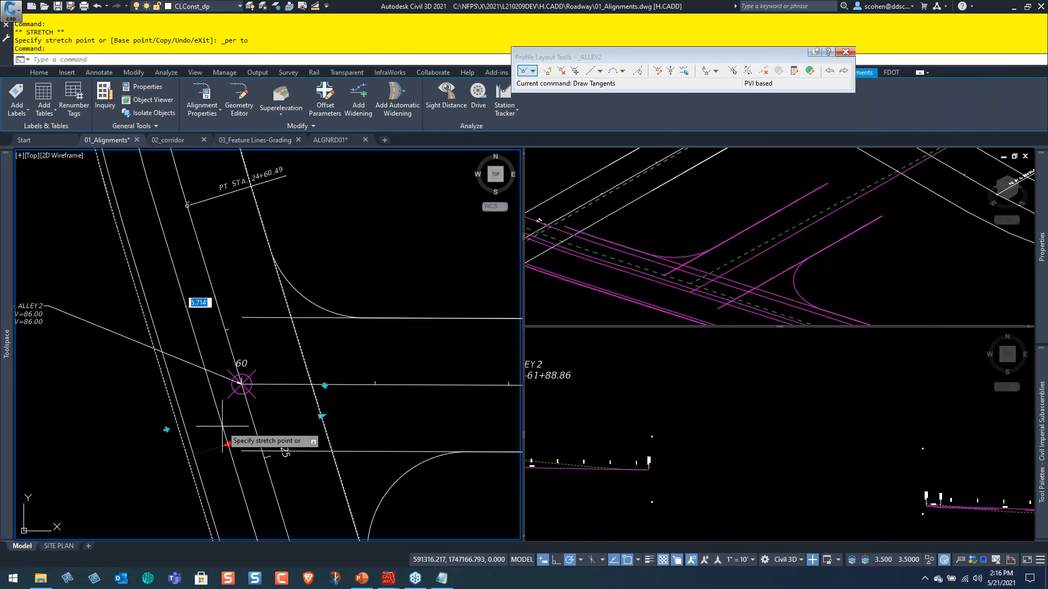
{"action": "right_click", "coordinate": [227, 429], "text": "shift"}
{"action": "left_click", "coordinate": [249, 344]}
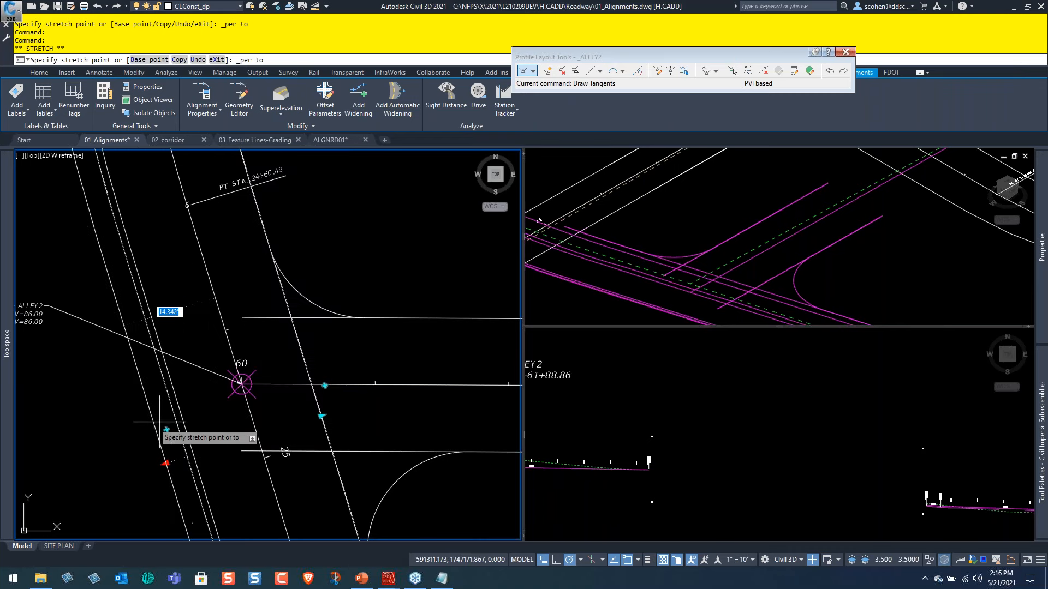
{"action": "left_click", "coordinate": [185, 415]}
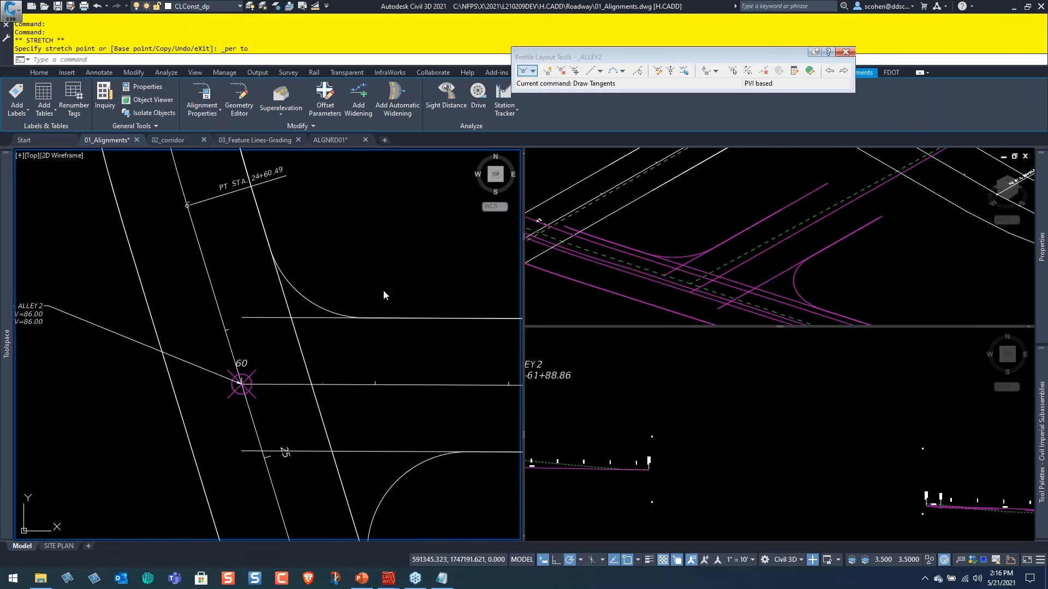
{"action": "key", "text": "Escape"}
Set the region 1 cross slope of the ALLEY2 left offset profile to 50 and check the edge in the isometric view.
{"action": "scroll", "coordinate": [342, 322], "scroll_direction": "down", "scroll_amount": 4}
{"action": "middle_click_drag", "start_coordinate": [428, 357], "coordinate": [294, 349]}
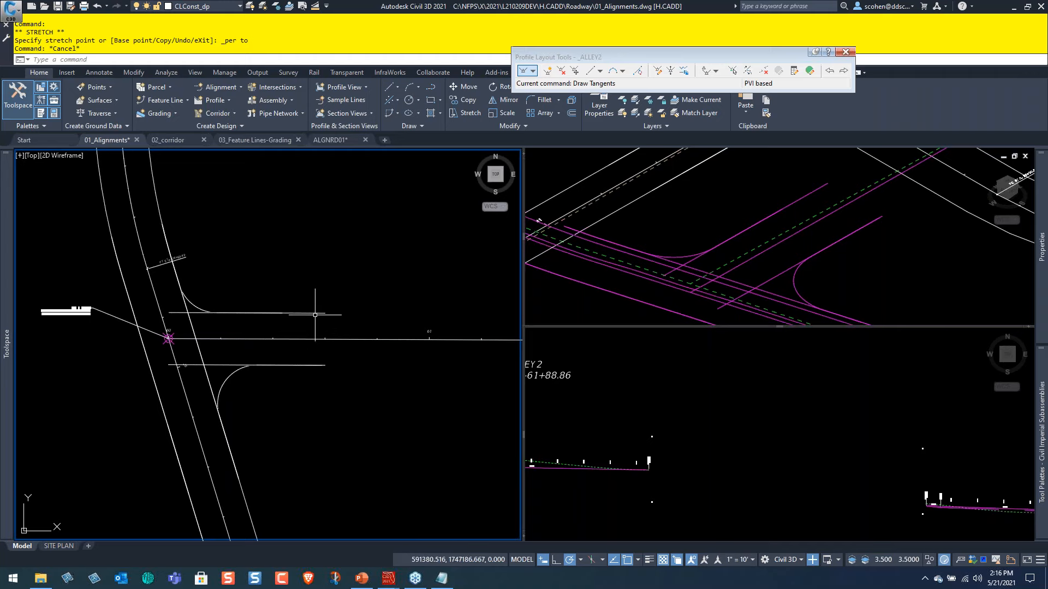
{"action": "left_click", "coordinate": [318, 313]}
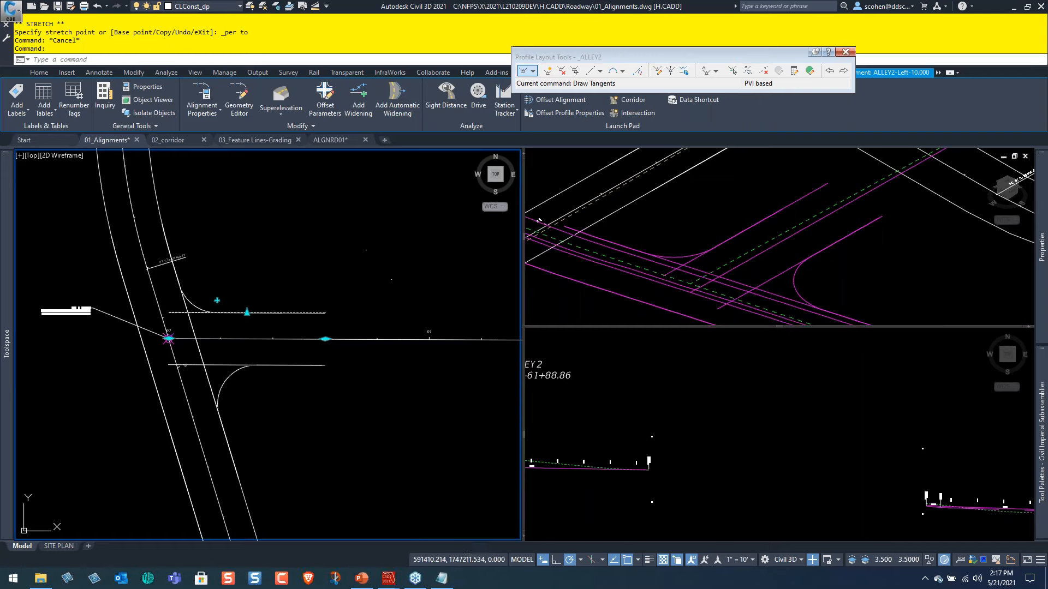
{"action": "right_click", "coordinate": [392, 251]}
{"action": "left_click", "coordinate": [444, 468]}
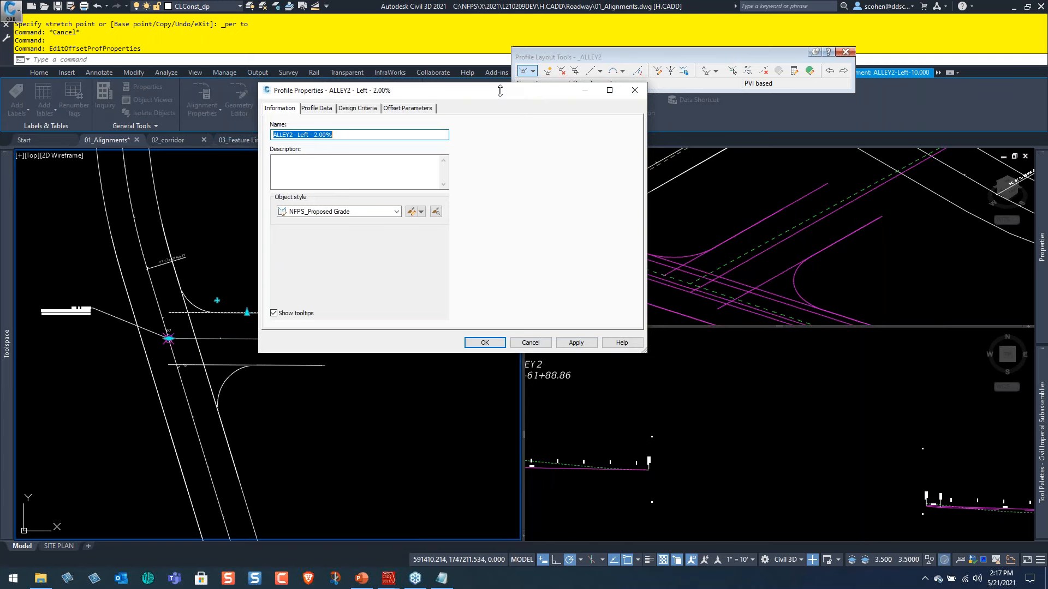
{"action": "left_click_drag", "start_coordinate": [500, 90], "coordinate": [355, 100]}
{"action": "key", "text": "ctrl"}
{"action": "key", "text": "ctrl"}
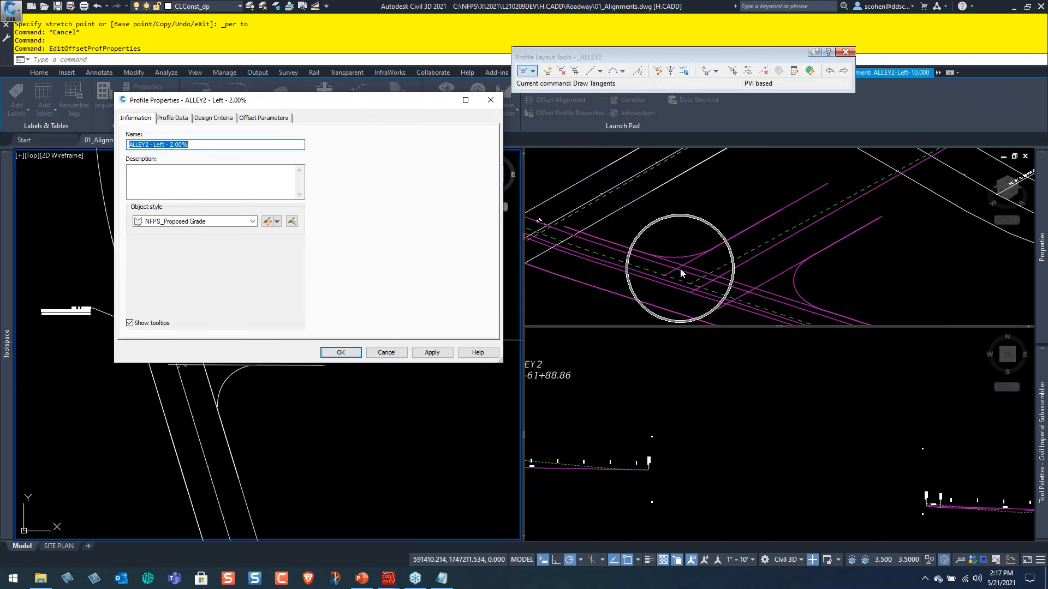
{"action": "left_click", "coordinate": [273, 119]}
{"action": "double_click", "coordinate": [401, 179]}
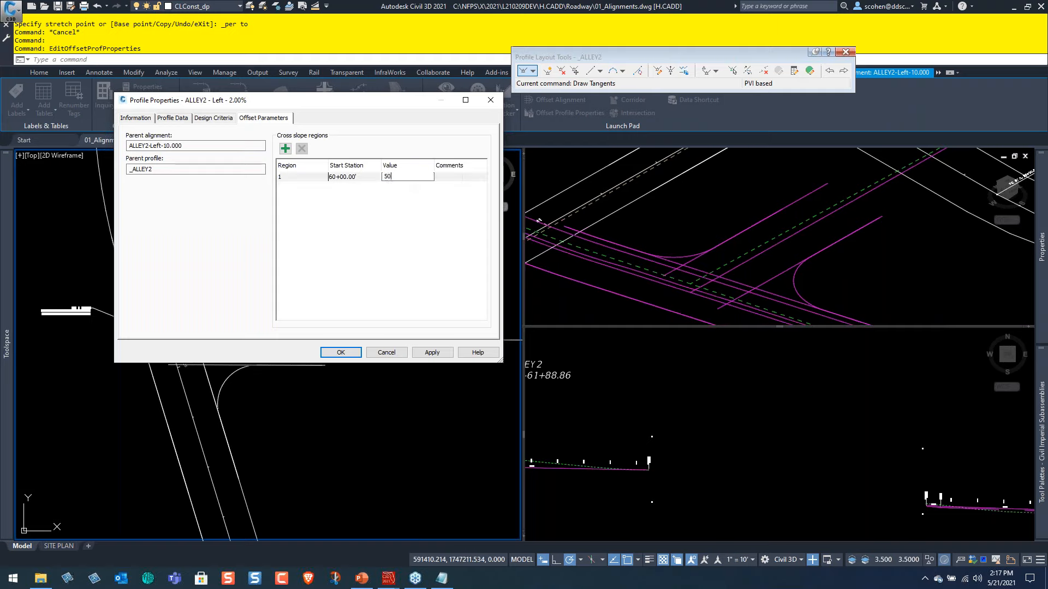
{"action": "left_click", "coordinate": [340, 353]}
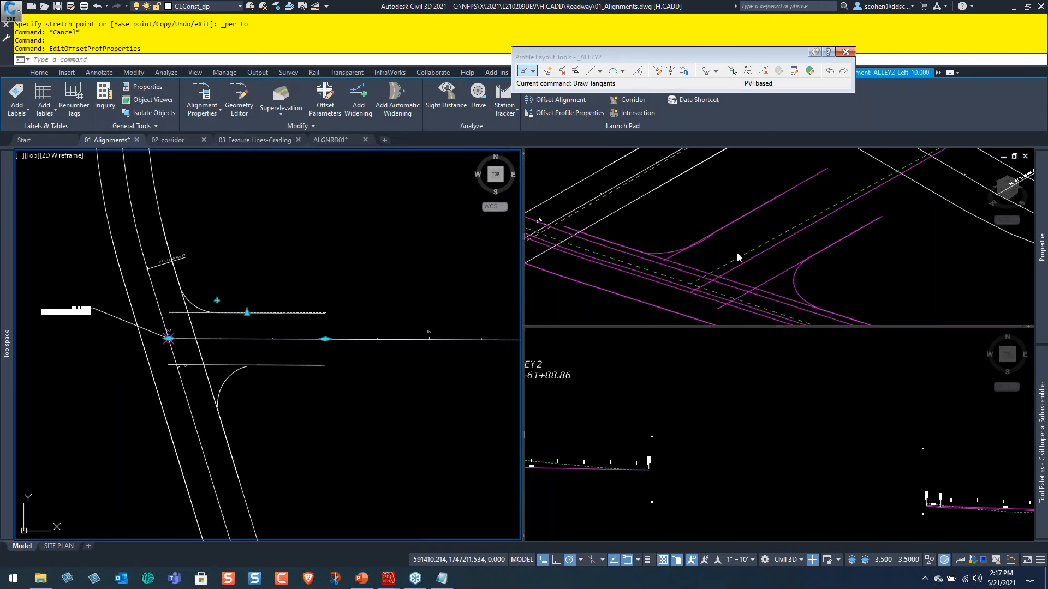
{"action": "left_click", "coordinate": [677, 216]}
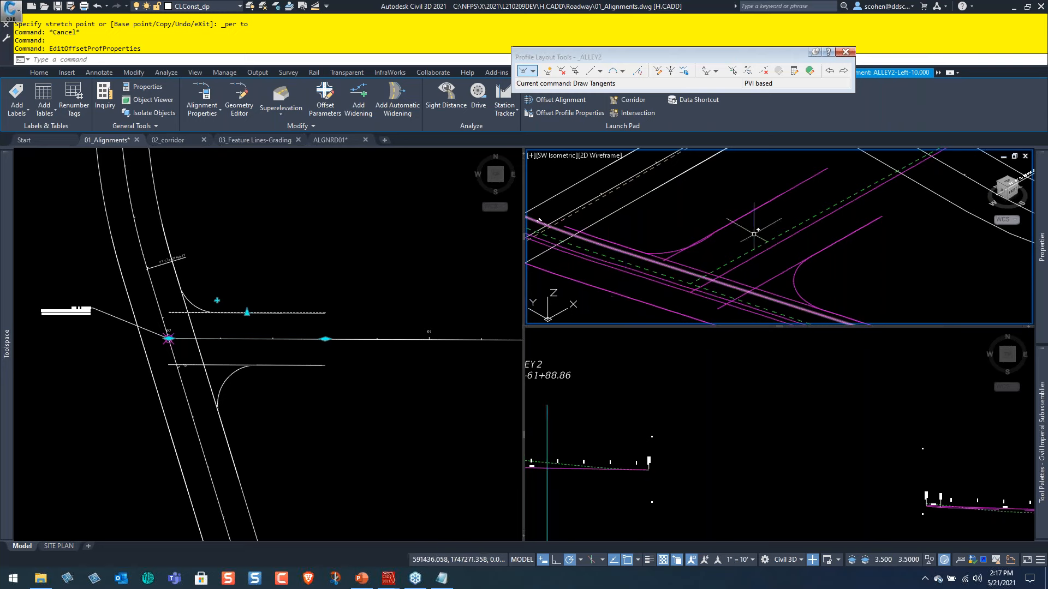
{"action": "left_click", "coordinate": [315, 248]}
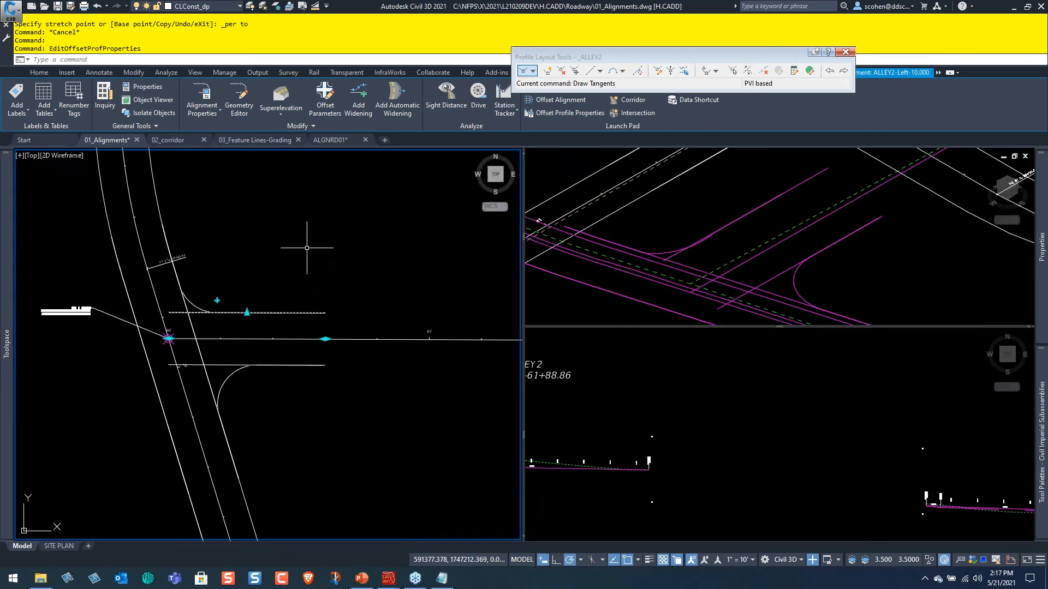
{"action": "right_click", "coordinate": [290, 250]}
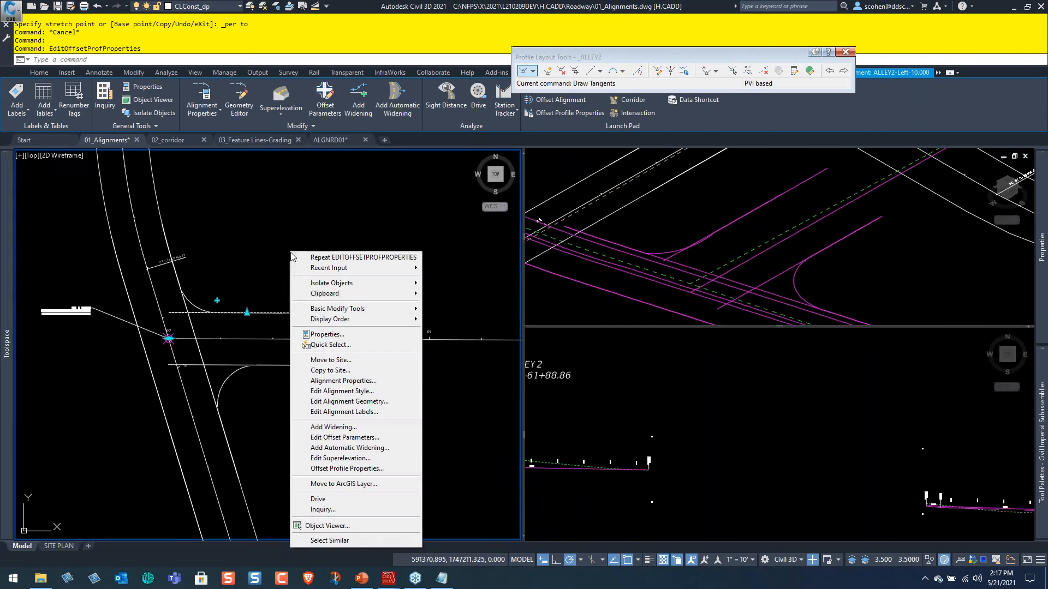
{"action": "left_click", "coordinate": [359, 465]}
{"action": "key", "text": "Escape"}
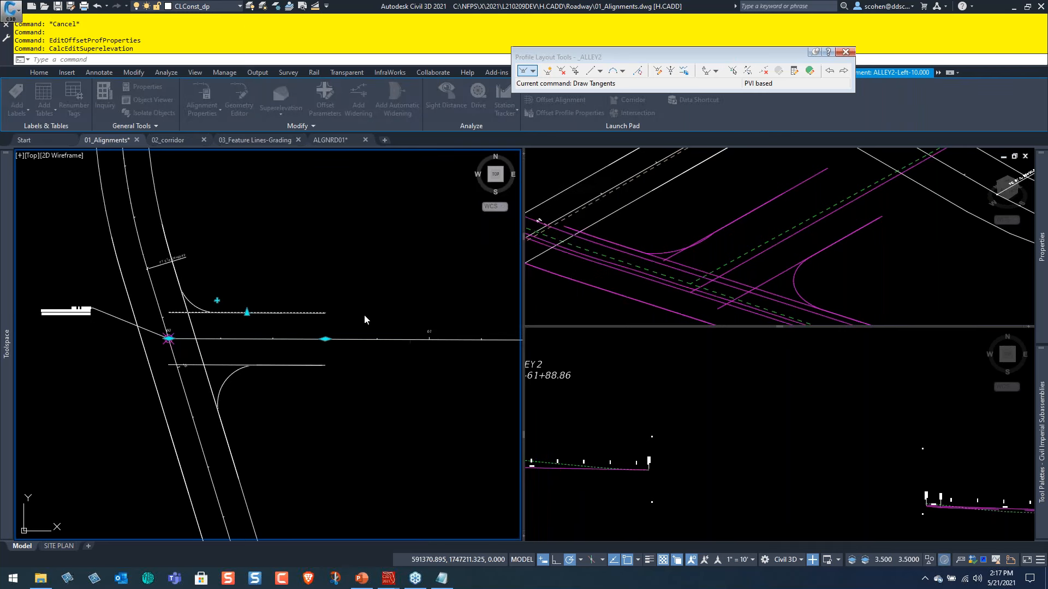
Set the region 1 cross slope of the ALLEY2 left offset profile to 2% and clear the selection.
{"action": "right_click", "coordinate": [374, 249]}
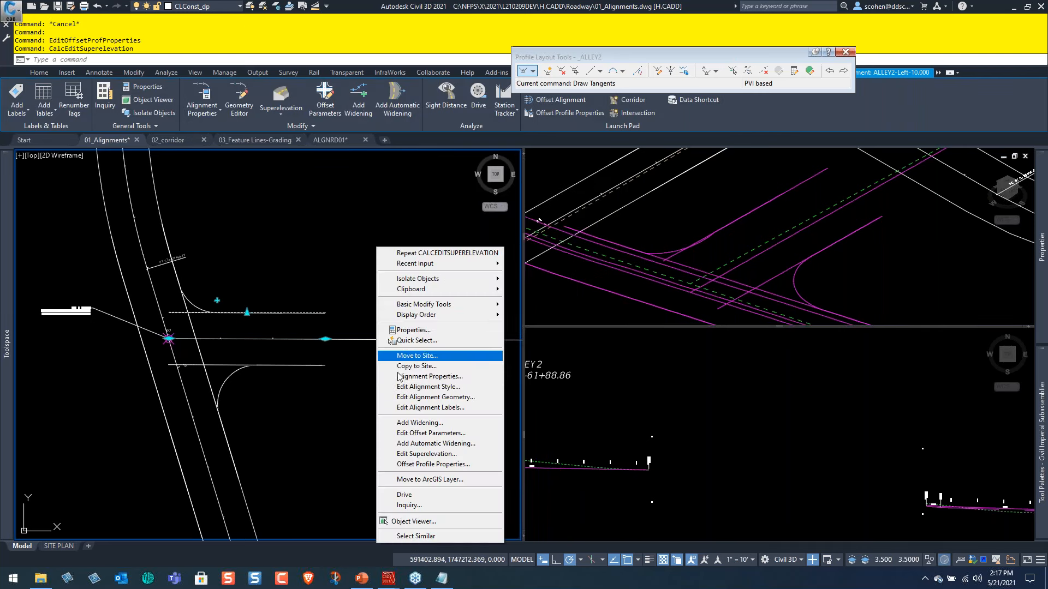
{"action": "left_click", "coordinate": [430, 463]}
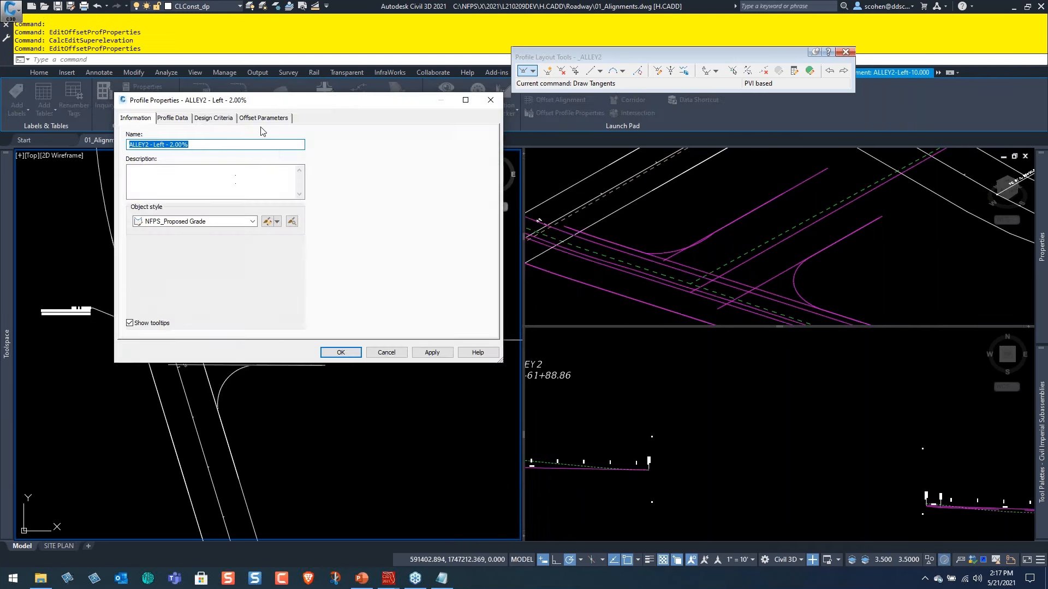
{"action": "left_click", "coordinate": [263, 119]}
{"action": "left_click", "coordinate": [392, 178]}
{"action": "left_click", "coordinate": [392, 178]}
{"action": "key", "text": "Return"}
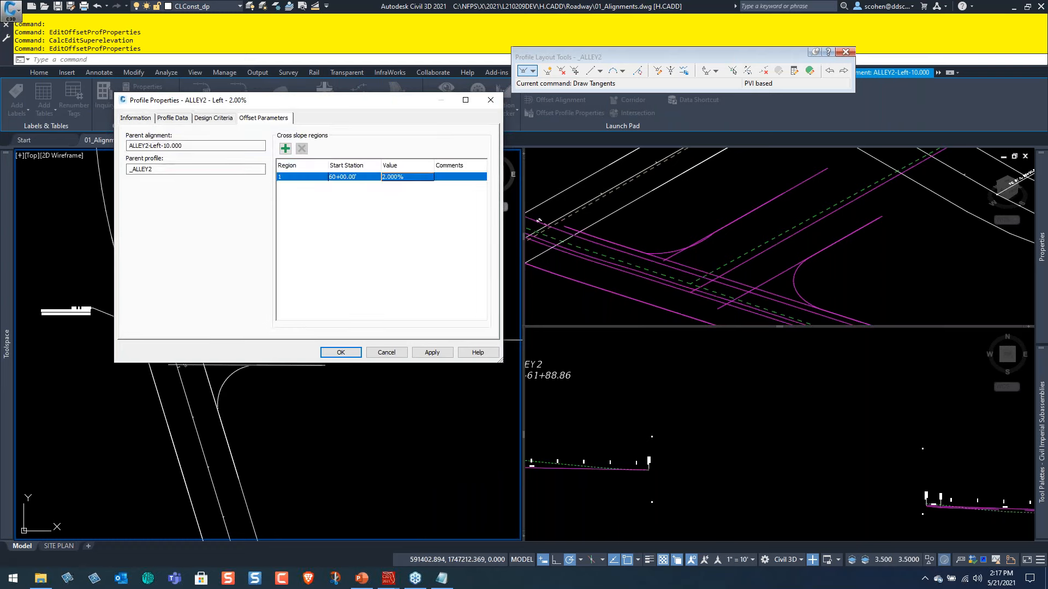
{"action": "left_click", "coordinate": [340, 353]}
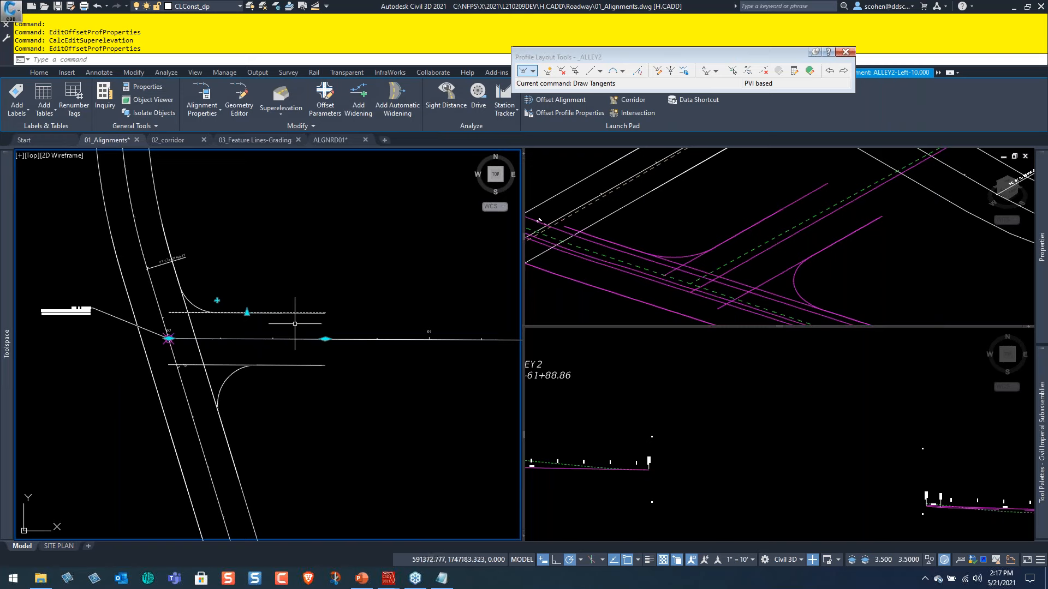
{"action": "key", "text": "Escape"}
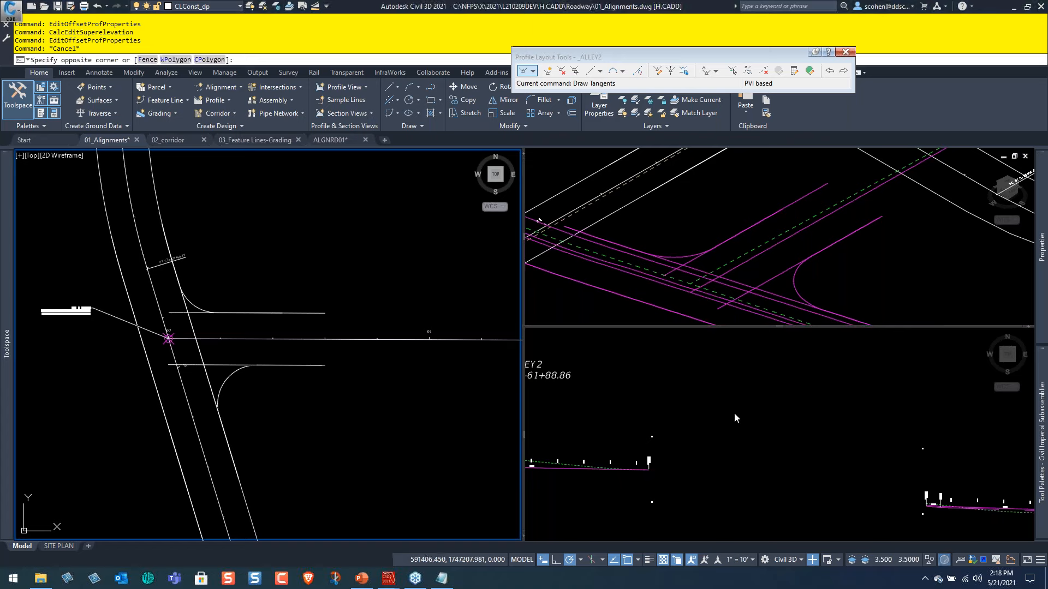
{"action": "key", "text": "Escape"}
{"action": "key", "text": "Escape"}
{"action": "key", "text": "Escape"}
Examine the ALLEY2 centreline profile's grade label in the profile view, and find station 61 on the alley in plan.
{"action": "left_click", "coordinate": [795, 370]}
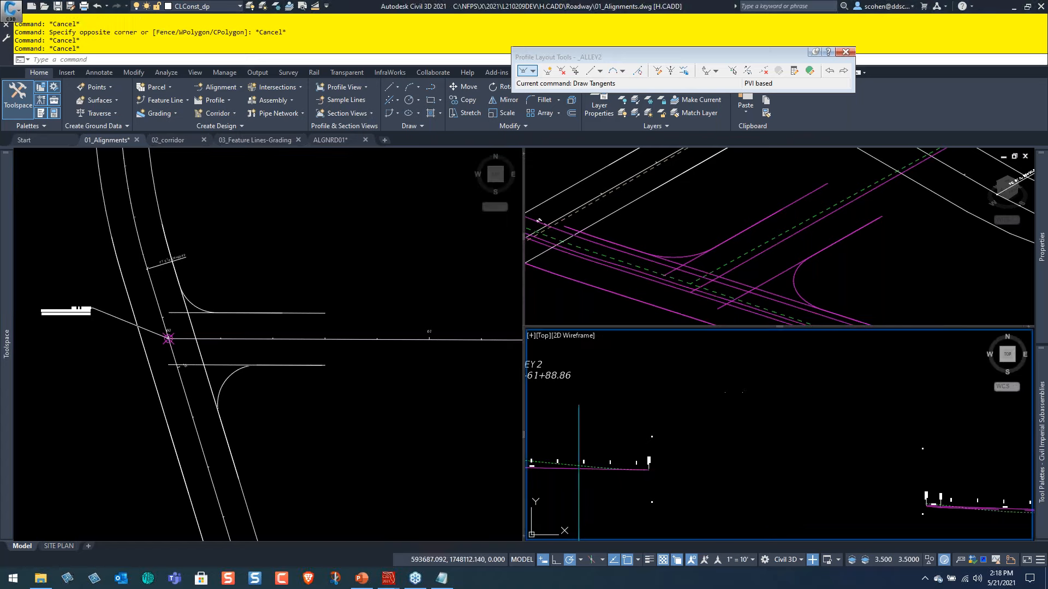
{"action": "scroll", "coordinate": [904, 525], "scroll_direction": "down", "scroll_amount": 1}
{"action": "middle_click_drag", "start_coordinate": [880, 501], "coordinate": [919, 456]}
{"action": "scroll", "coordinate": [667, 410], "scroll_direction": "up", "scroll_amount": 5}
{"action": "scroll", "coordinate": [667, 410], "scroll_direction": "up", "scroll_amount": 4}
{"action": "middle_click_drag", "start_coordinate": [834, 452], "coordinate": [806, 417]}
{"action": "scroll", "coordinate": [709, 409], "scroll_direction": "up", "scroll_amount": 5}
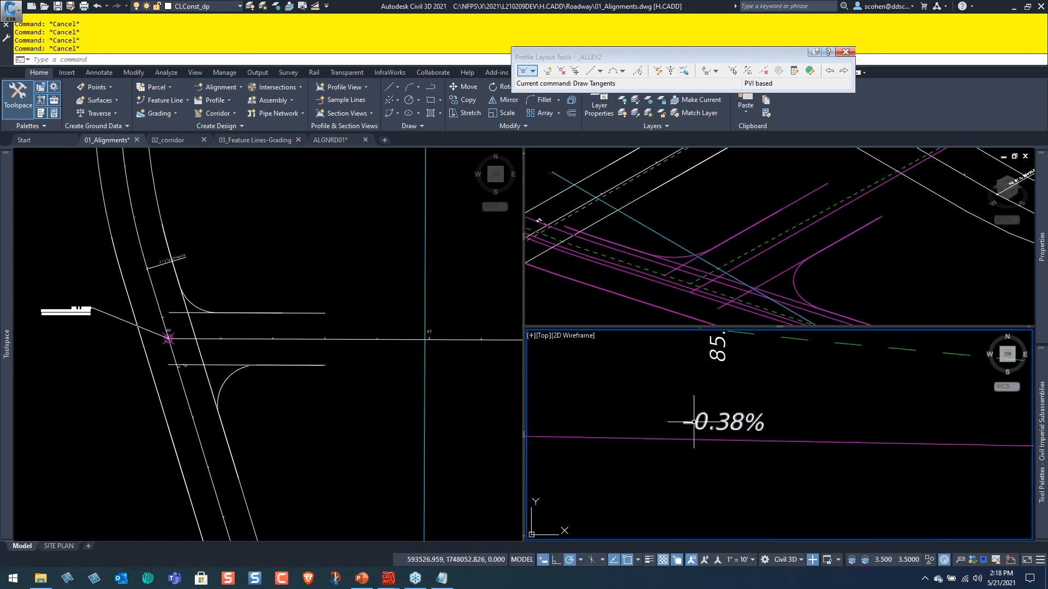
{"action": "scroll", "coordinate": [735, 409], "scroll_direction": "down", "scroll_amount": 5}
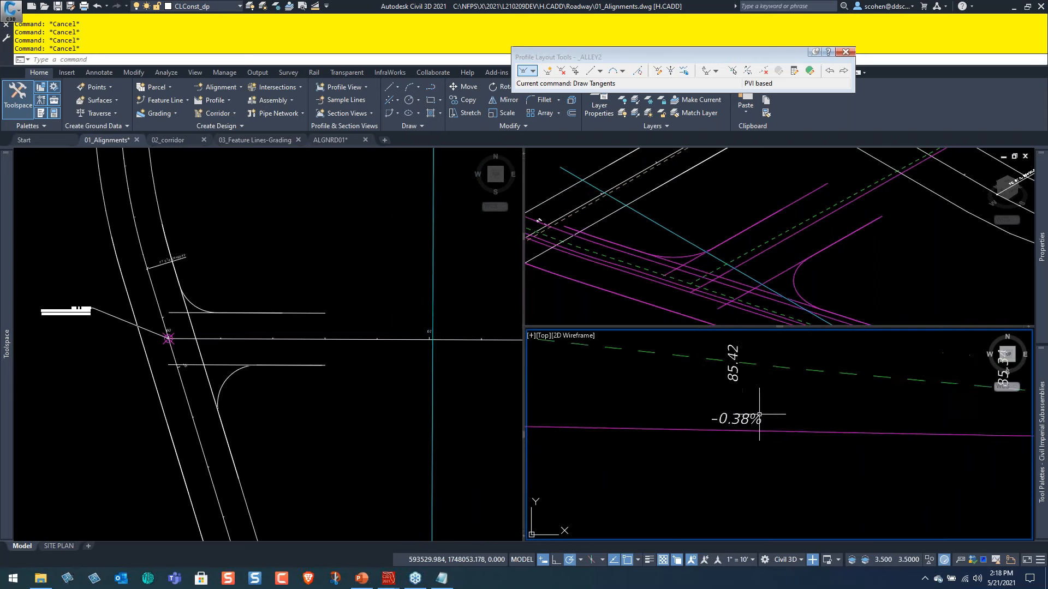
{"action": "scroll", "coordinate": [235, 352], "scroll_direction": "down", "scroll_amount": 4}
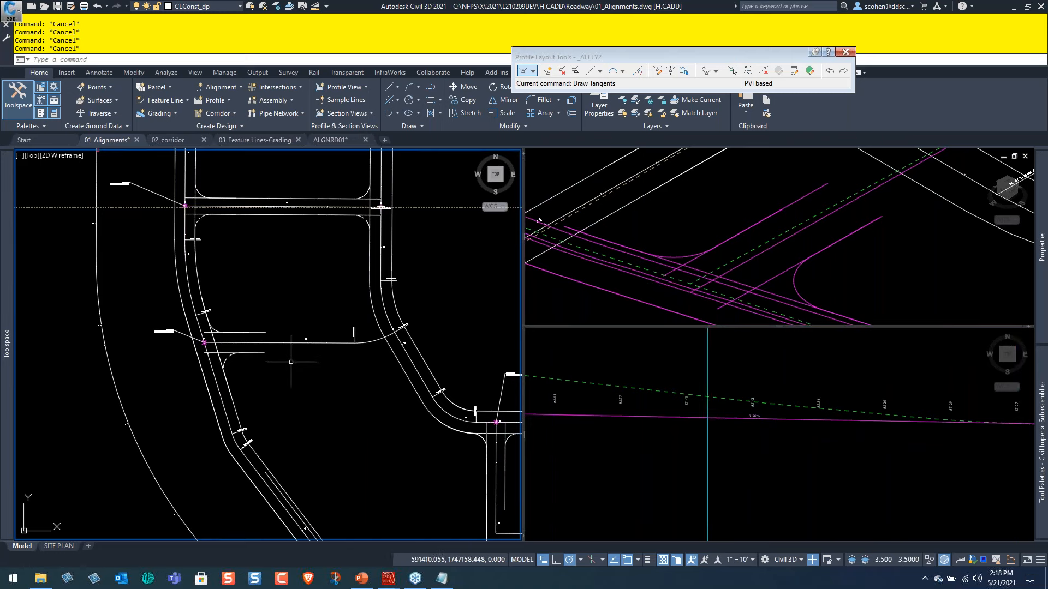
{"action": "scroll", "coordinate": [306, 327], "scroll_direction": "up", "scroll_amount": 10}
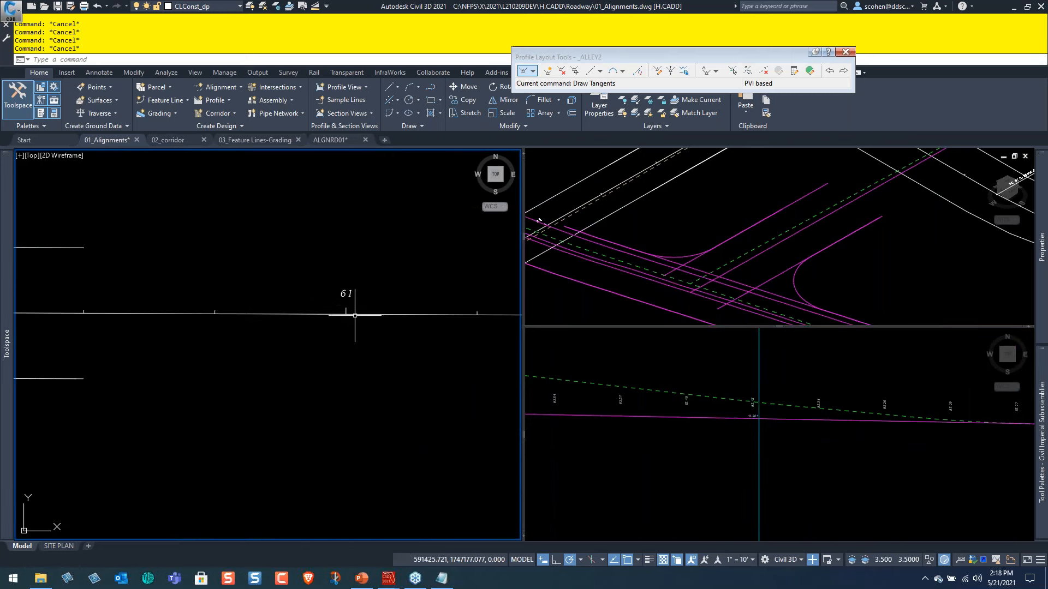
Insert a PVI in the ALLEY2 profile at station 61+00, picked from plan, at an elevation of about 86.16.
{"action": "left_click", "coordinate": [731, 477]}
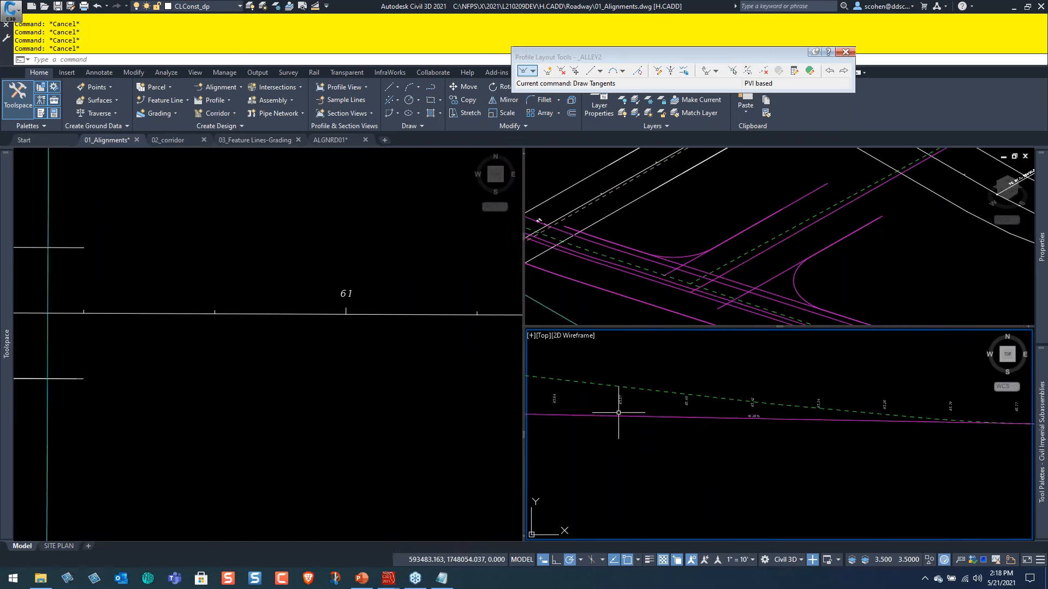
{"action": "left_click", "coordinate": [547, 72]}
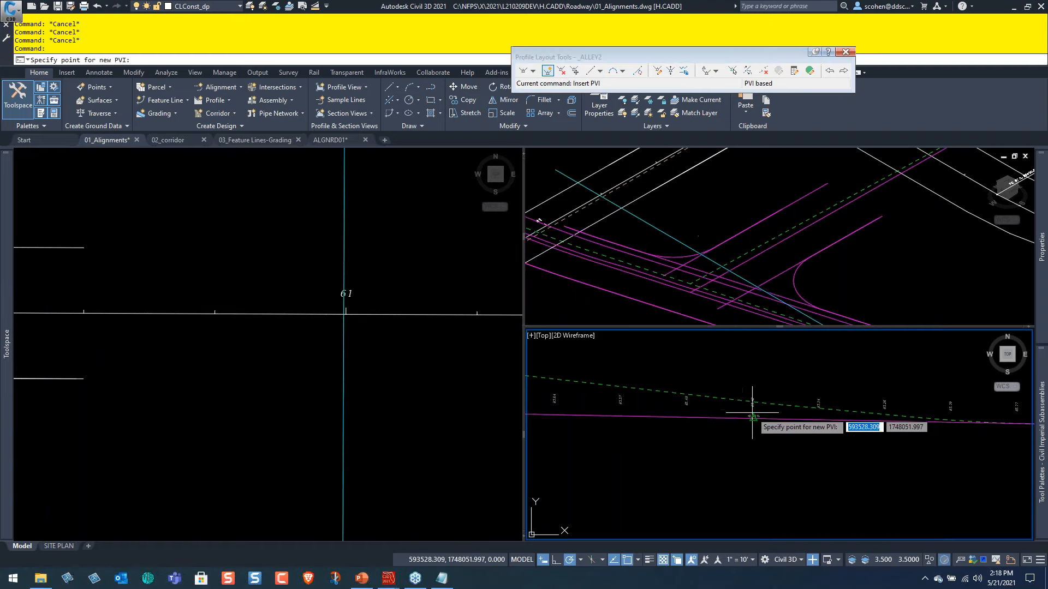
{"action": "left_click", "coordinate": [347, 73]}
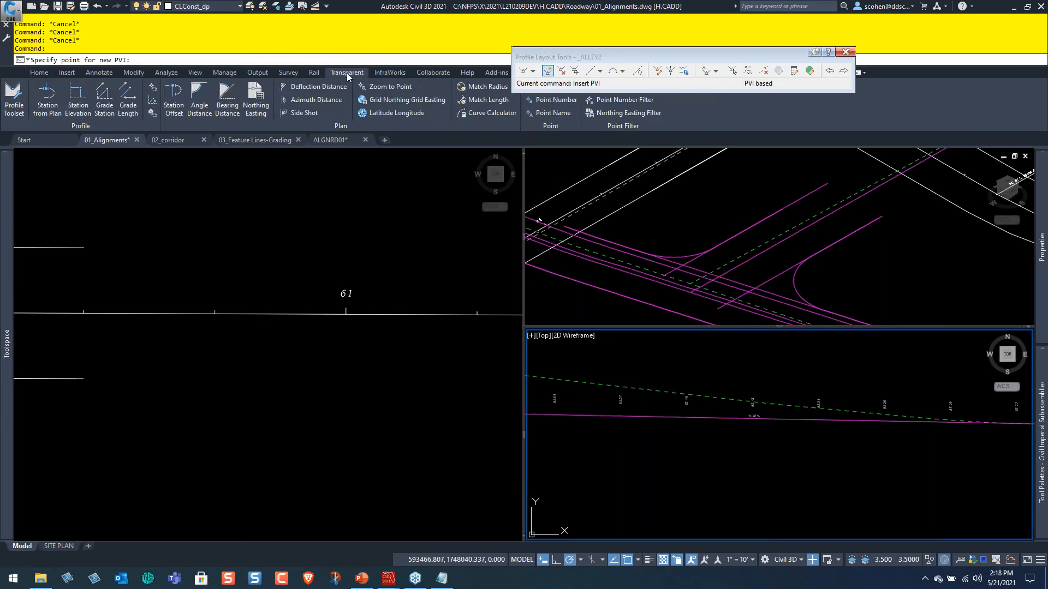
{"action": "left_click", "coordinate": [43, 113]}
{"action": "scroll", "coordinate": [831, 422], "scroll_direction": "down", "scroll_amount": 2}
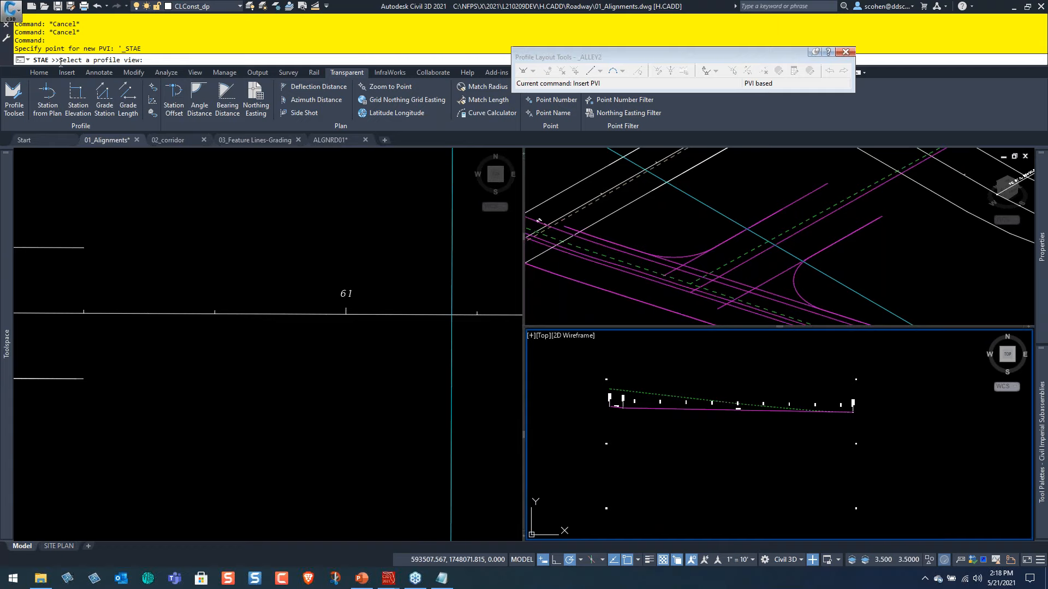
{"action": "left_click", "coordinate": [857, 380]}
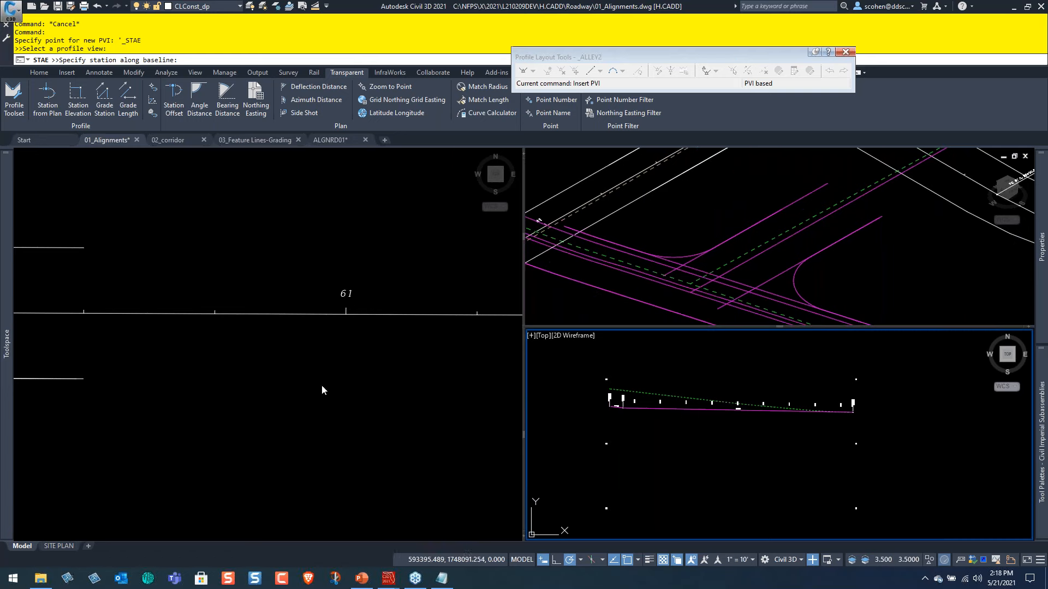
{"action": "left_click", "coordinate": [334, 365]}
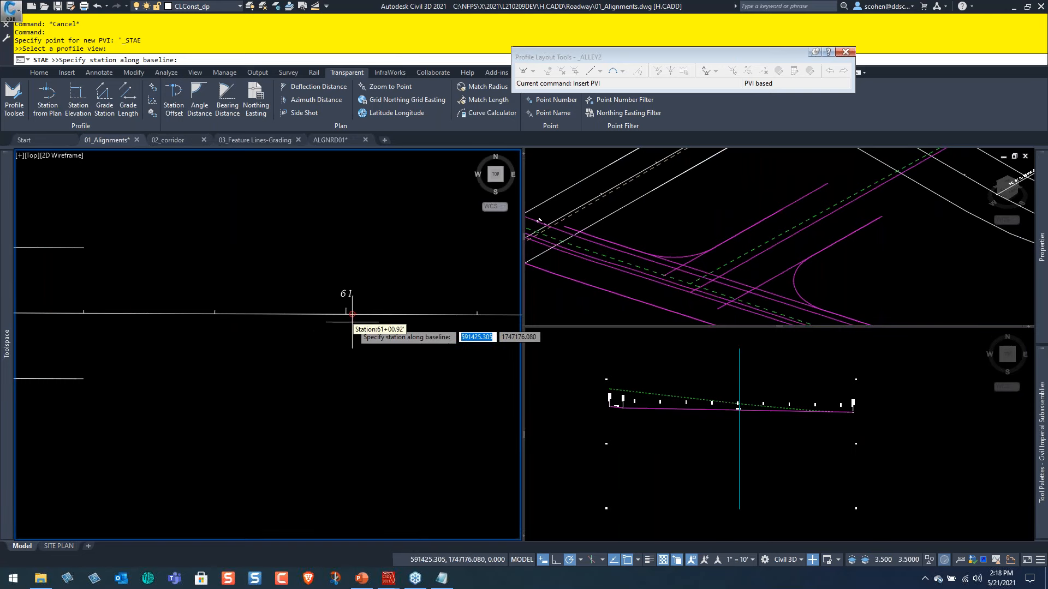
{"action": "left_click", "coordinate": [346, 313]}
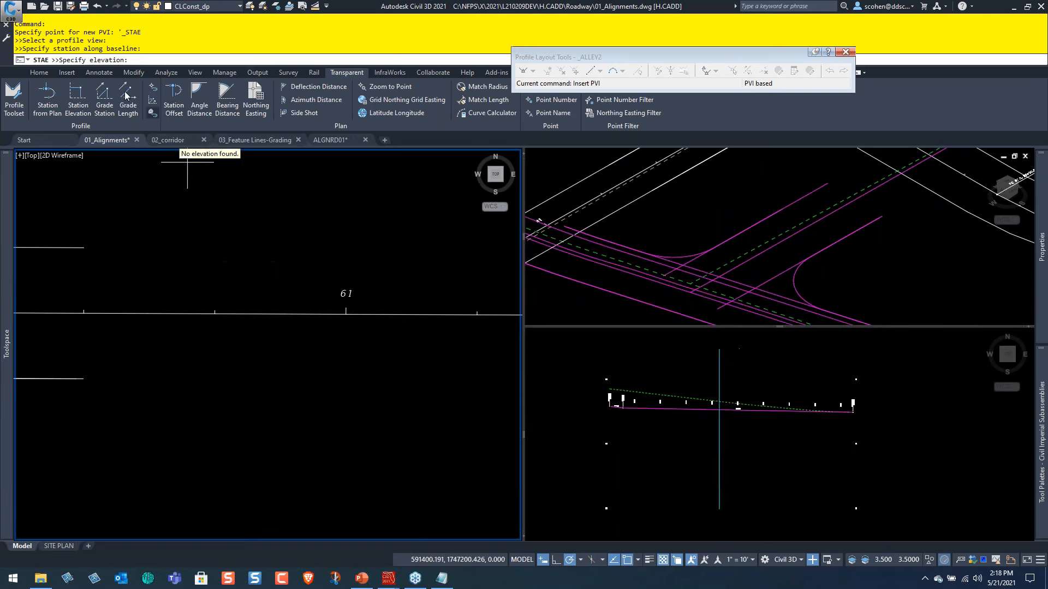
{"action": "left_click", "coordinate": [751, 407]}
{"action": "scroll", "coordinate": [764, 407], "scroll_direction": "up", "scroll_amount": 6}
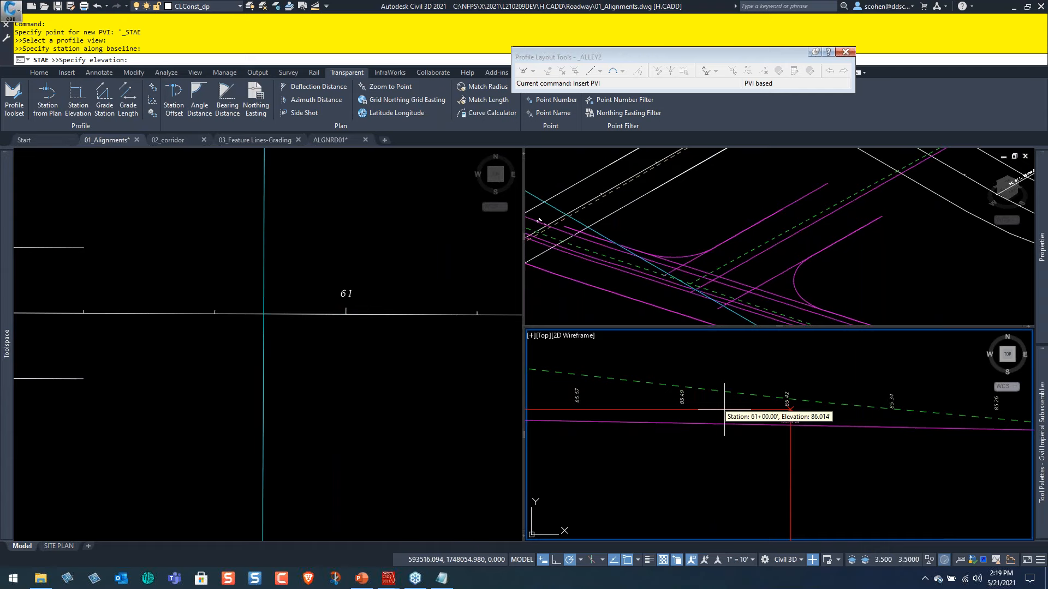
{"action": "left_click", "coordinate": [728, 406]}
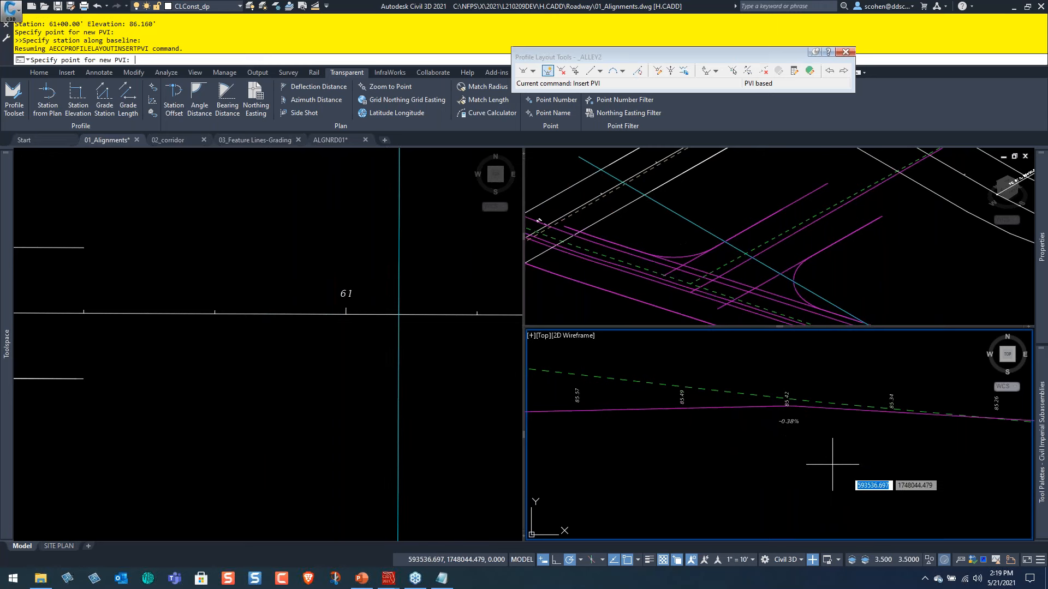
{"action": "key", "text": "Escape"}
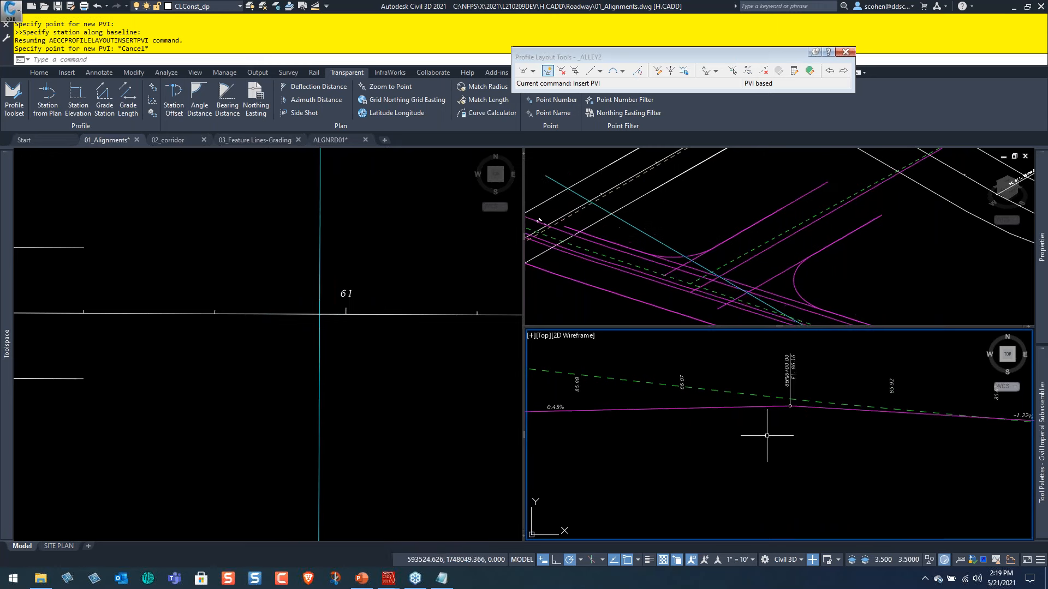
Examine the grades of the ALLEY2 profile tangents on both sides of the new PVI at station 61+00.
{"action": "middle_click_drag", "start_coordinate": [756, 417], "coordinate": [954, 428]}
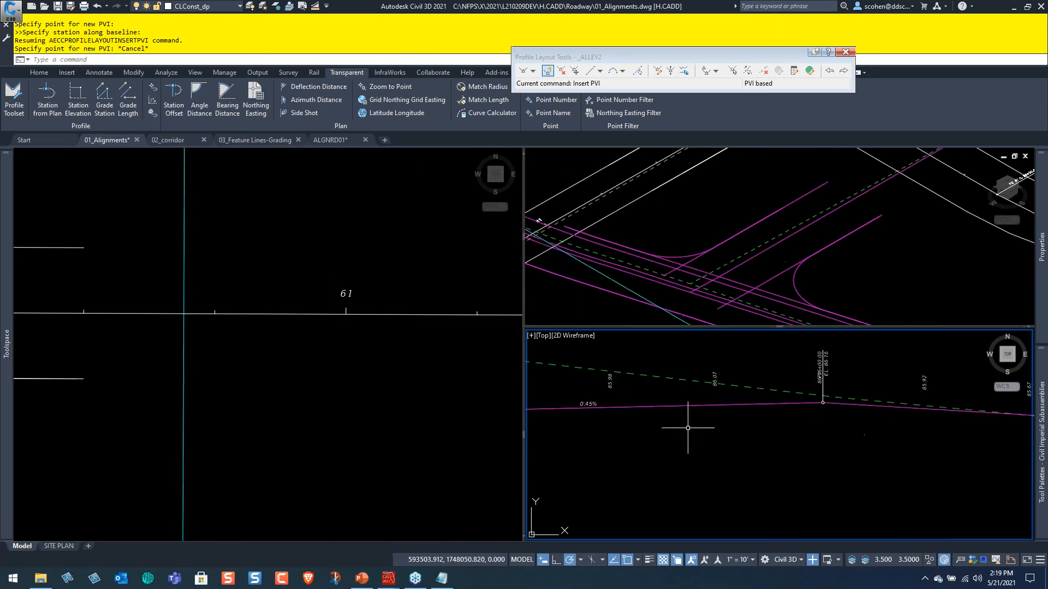
{"action": "middle_click_drag", "start_coordinate": [606, 427], "coordinate": [758, 427]}
{"action": "scroll", "coordinate": [756, 414], "scroll_direction": "up", "scroll_amount": 3}
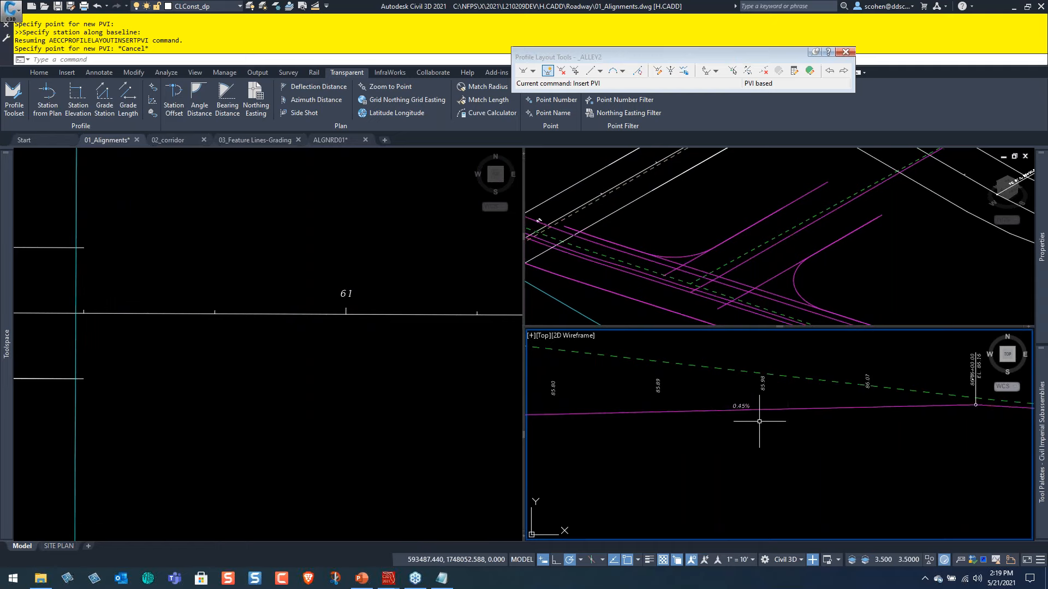
{"action": "scroll", "coordinate": [752, 412], "scroll_direction": "down", "scroll_amount": 5}
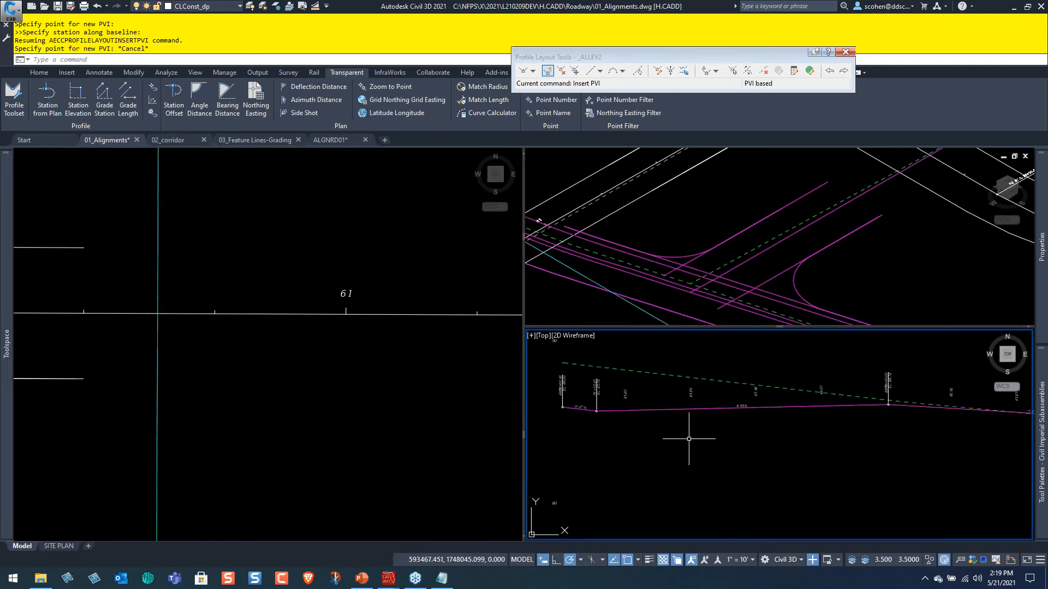
{"action": "scroll", "coordinate": [583, 417], "scroll_direction": "up", "scroll_amount": 3}
{"action": "scroll", "coordinate": [939, 433], "scroll_direction": "down", "scroll_amount": 3}
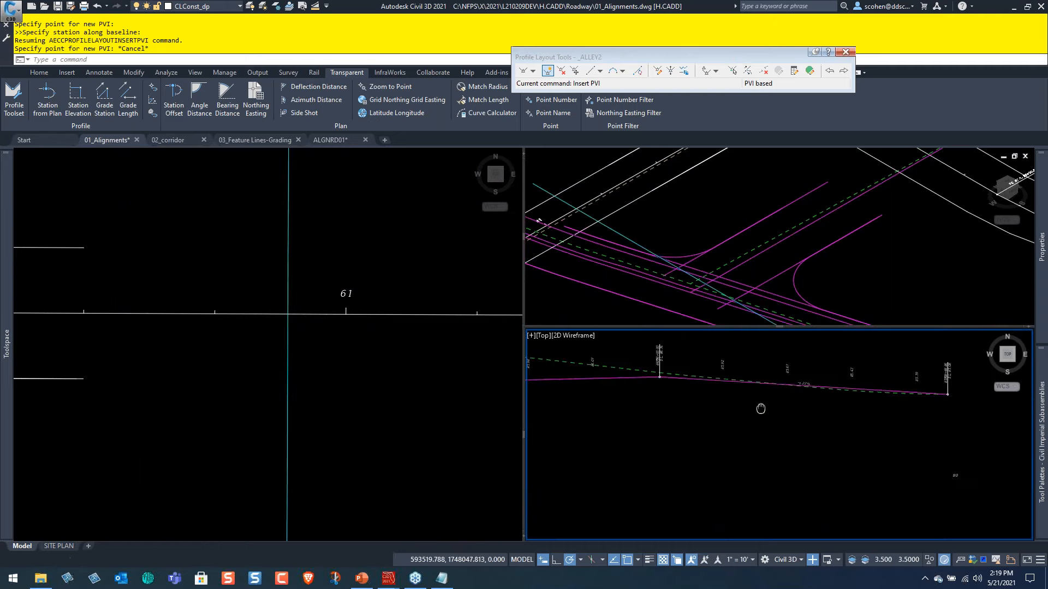
{"action": "middle_click_drag", "start_coordinate": [739, 394], "coordinate": [802, 417]}
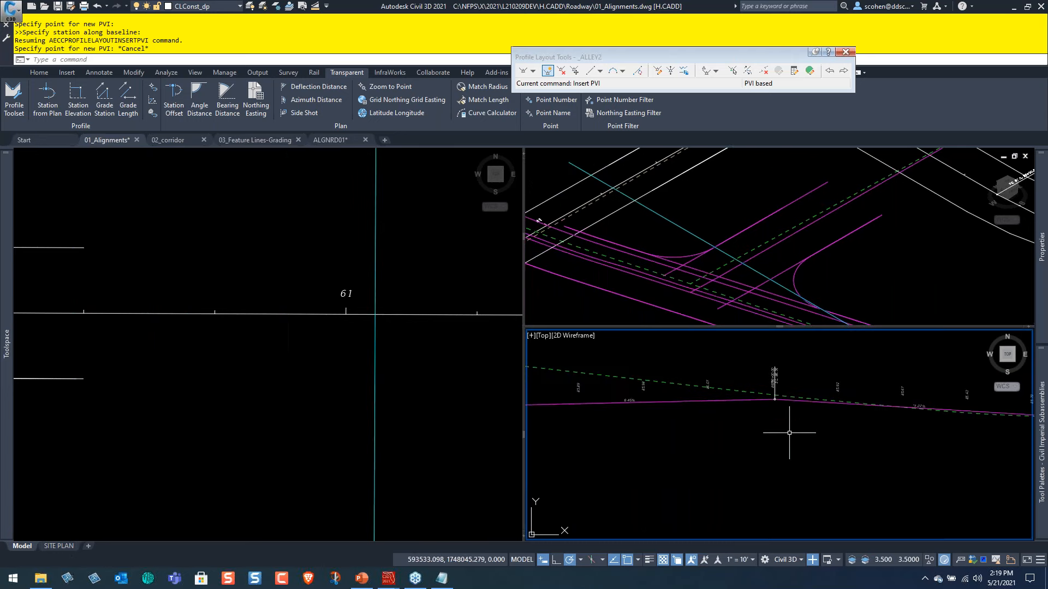
{"action": "scroll", "coordinate": [681, 421], "scroll_direction": "up", "scroll_amount": 3}
Set the ALLEY2 profile's grade out of the PVI at station 60+10.47 to 0.3% in the profile entities table.
{"action": "left_click", "coordinate": [702, 370]}
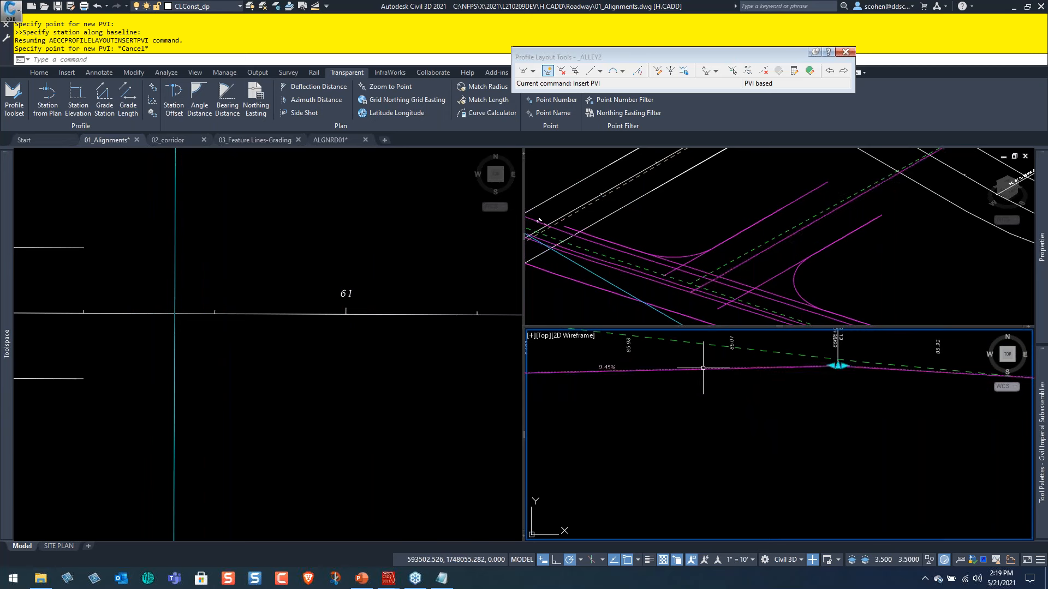
{"action": "left_click", "coordinate": [809, 71]}
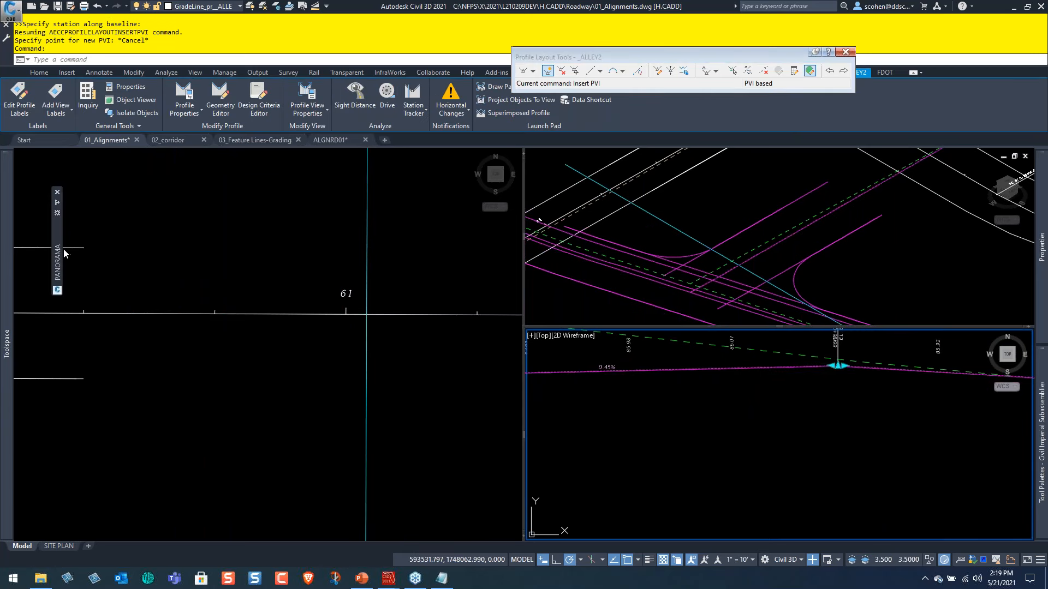
{"action": "mouse_move", "coordinate": [62, 255]}
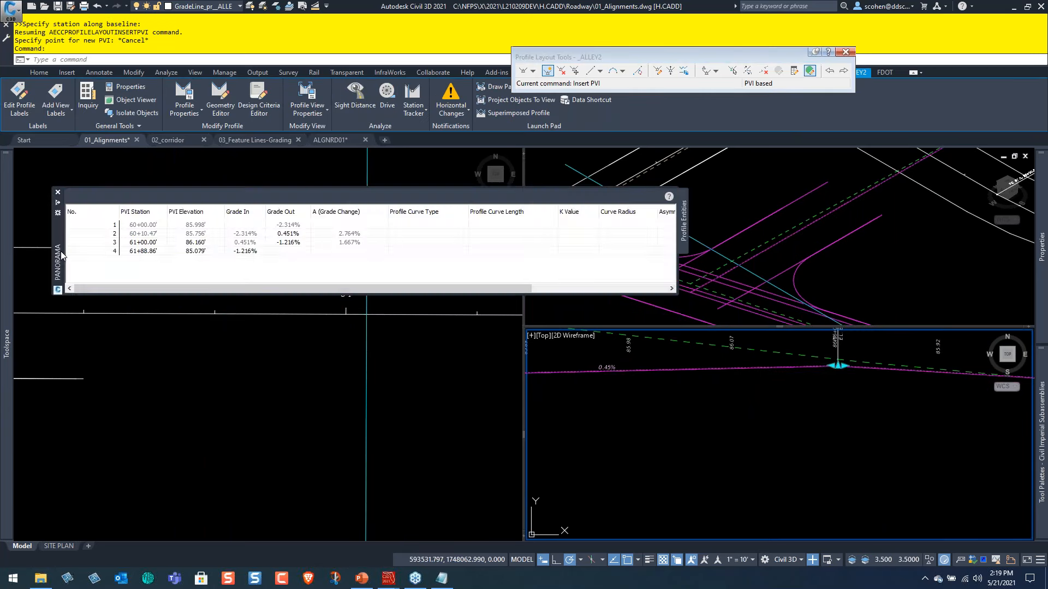
{"action": "left_click", "coordinate": [293, 235]}
{"action": "left_click", "coordinate": [292, 234]}
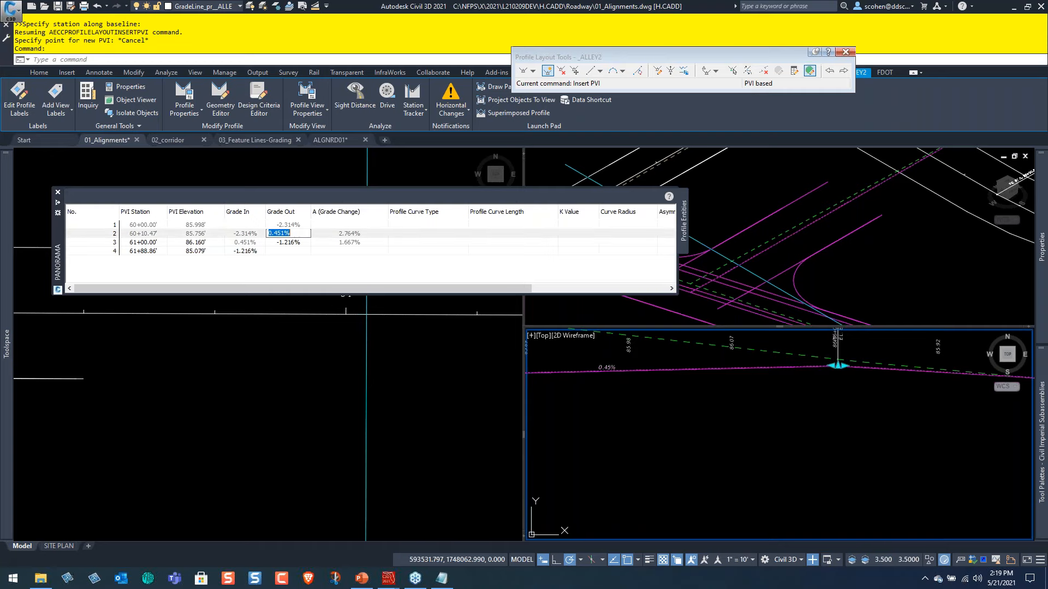
{"action": "type", "text": ".3"}
{"action": "key", "text": "Return"}
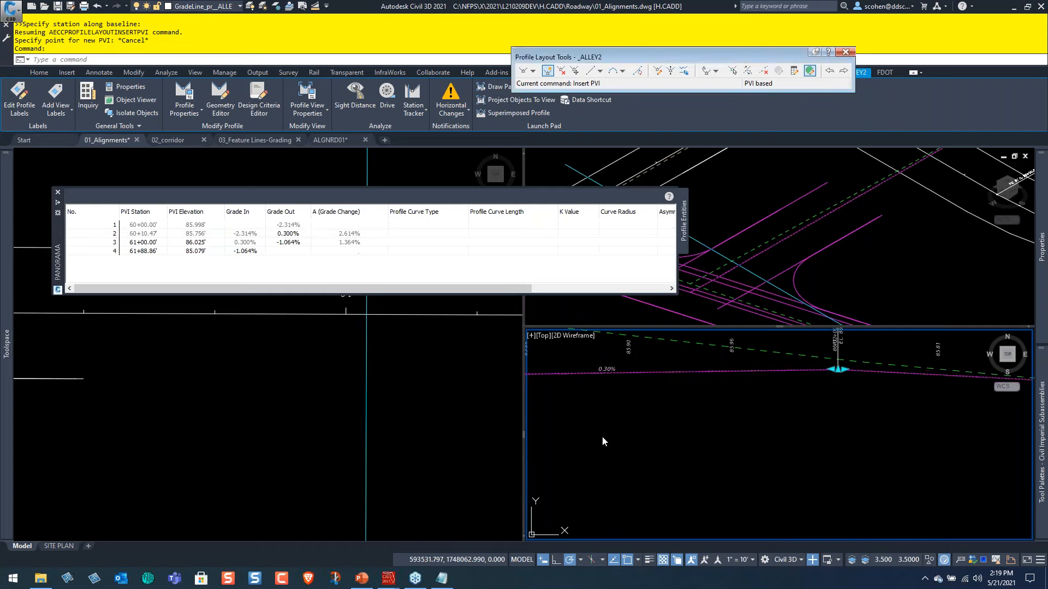
{"action": "key", "text": "Escape"}
Check the revised ALLEY2 profile along its length and close the profile layout tools.
{"action": "middle_click_drag", "start_coordinate": [907, 404], "coordinate": [651, 421]}
{"action": "mouse_move", "coordinate": [886, 421]}
{"action": "middle_mouse_down"}
{"action": "mouse_move", "coordinate": [772, 421]}
{"action": "mouse_move", "coordinate": [791, 432]}
{"action": "middle_mouse_up"}
{"action": "scroll", "coordinate": [756, 409], "scroll_direction": "up", "scroll_amount": 2}
{"action": "scroll", "coordinate": [756, 408], "scroll_direction": "down", "scroll_amount": 3}
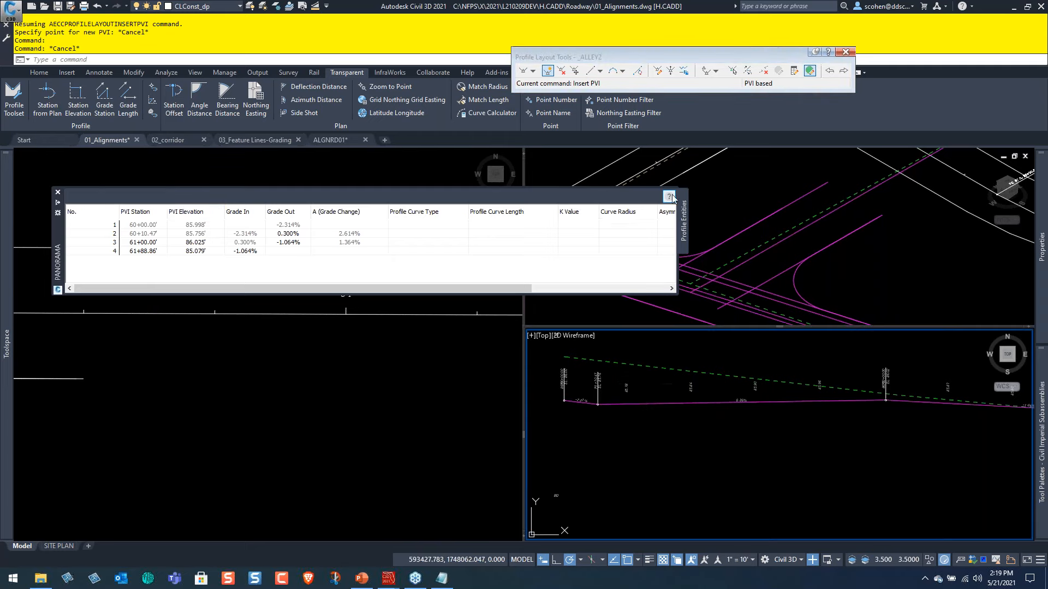
{"action": "left_click", "coordinate": [847, 54]}
{"action": "scroll", "coordinate": [323, 217], "scroll_direction": "down", "scroll_amount": 2}
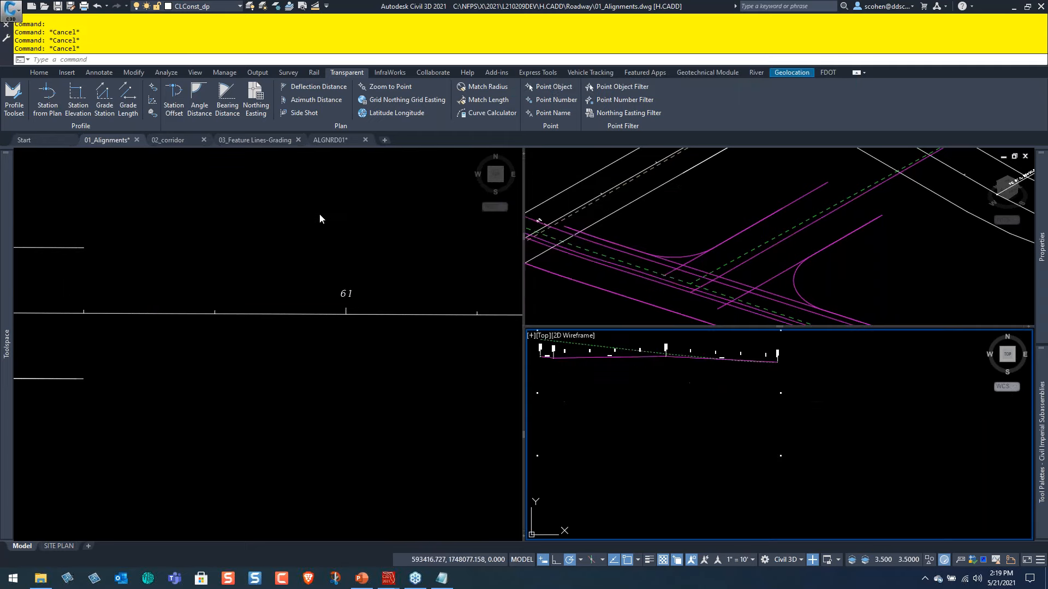
Examine the street and alley intersections along their 3D edges and curb returns in the isometric view.
{"action": "left_click", "coordinate": [321, 216]}
{"action": "scroll", "coordinate": [283, 232], "scroll_direction": "down", "scroll_amount": 4}
{"action": "scroll", "coordinate": [215, 248], "scroll_direction": "up", "scroll_amount": 5}
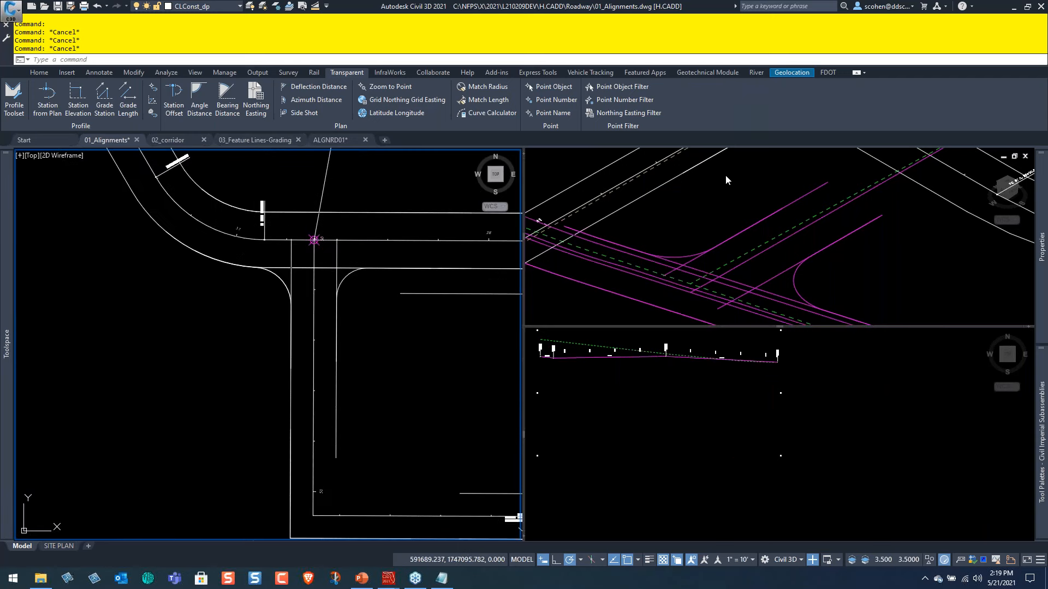
{"action": "left_click", "coordinate": [761, 239]}
{"action": "scroll", "coordinate": [763, 240], "scroll_direction": "down", "scroll_amount": 6}
{"action": "scroll", "coordinate": [787, 162], "scroll_direction": "up", "scroll_amount": 5}
{"action": "scroll", "coordinate": [703, 287], "scroll_direction": "up", "scroll_amount": 2}
{"action": "scroll", "coordinate": [624, 253], "scroll_direction": "down", "scroll_amount": 2}
{"action": "middle_click_drag", "start_coordinate": [709, 303], "coordinate": [666, 206]}
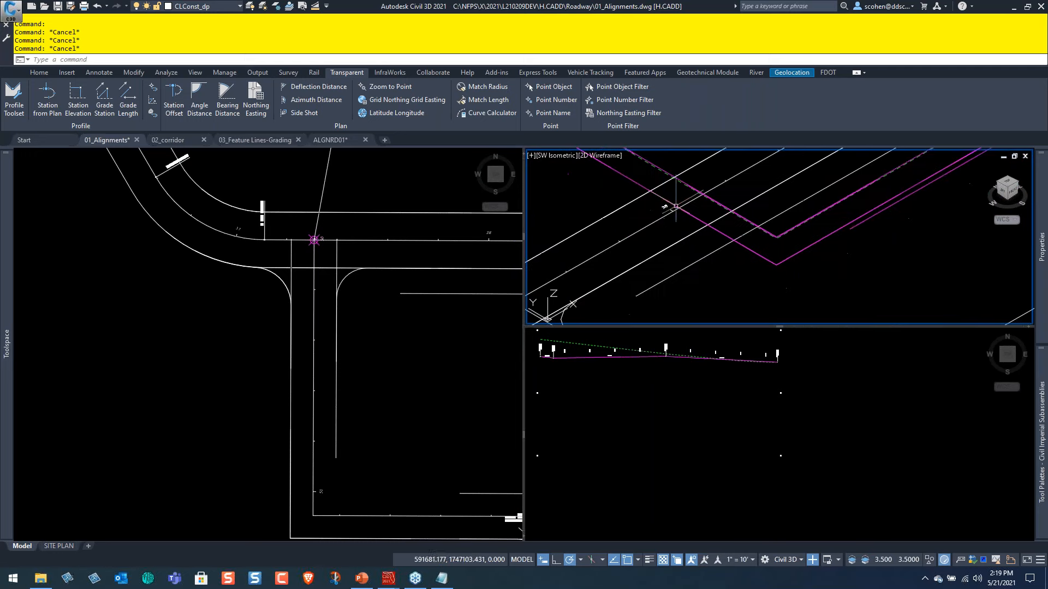
{"action": "middle_click_drag", "start_coordinate": [939, 210], "coordinate": [739, 278]}
{"action": "middle_click_drag", "start_coordinate": [917, 266], "coordinate": [662, 201]}
{"action": "scroll", "coordinate": [859, 234], "scroll_direction": "up", "scroll_amount": 2}
{"action": "scroll", "coordinate": [753, 235], "scroll_direction": "up", "scroll_amount": 4}
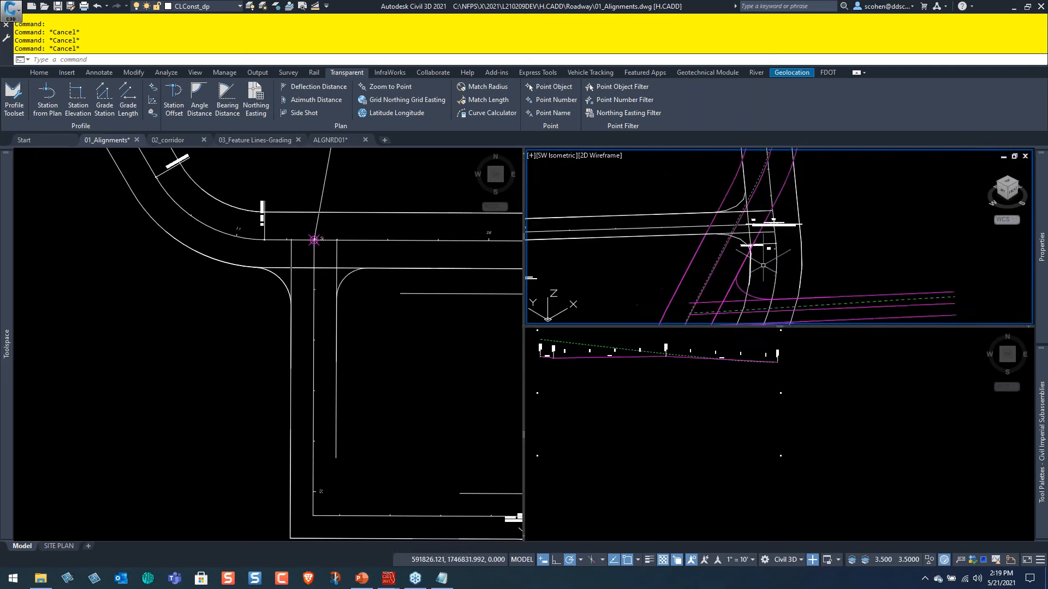
{"action": "middle_click_drag", "start_coordinate": [717, 204], "coordinate": [775, 262]}
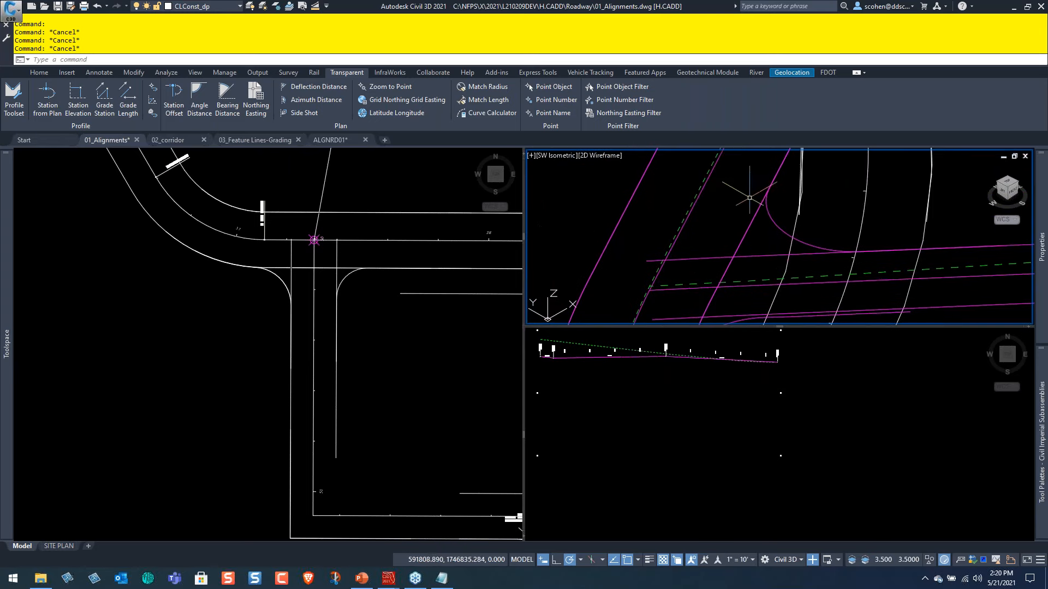
{"action": "middle_click_drag", "start_coordinate": [750, 294], "coordinate": [783, 232]}
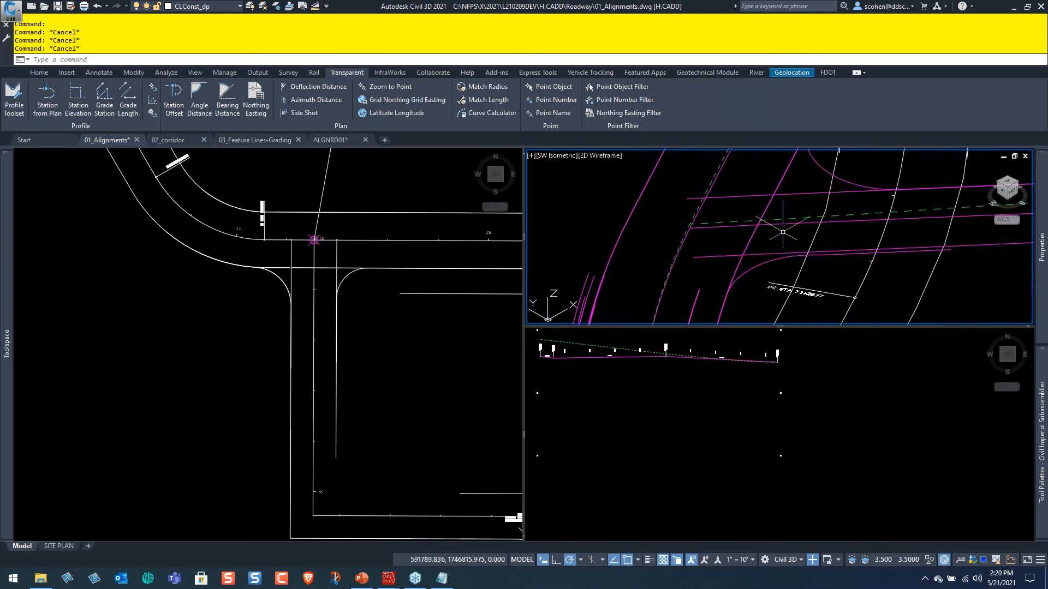
{"action": "scroll", "coordinate": [712, 231], "scroll_direction": "down", "scroll_amount": 4}
{"action": "middle_click_drag", "start_coordinate": [715, 257], "coordinate": [734, 171]}
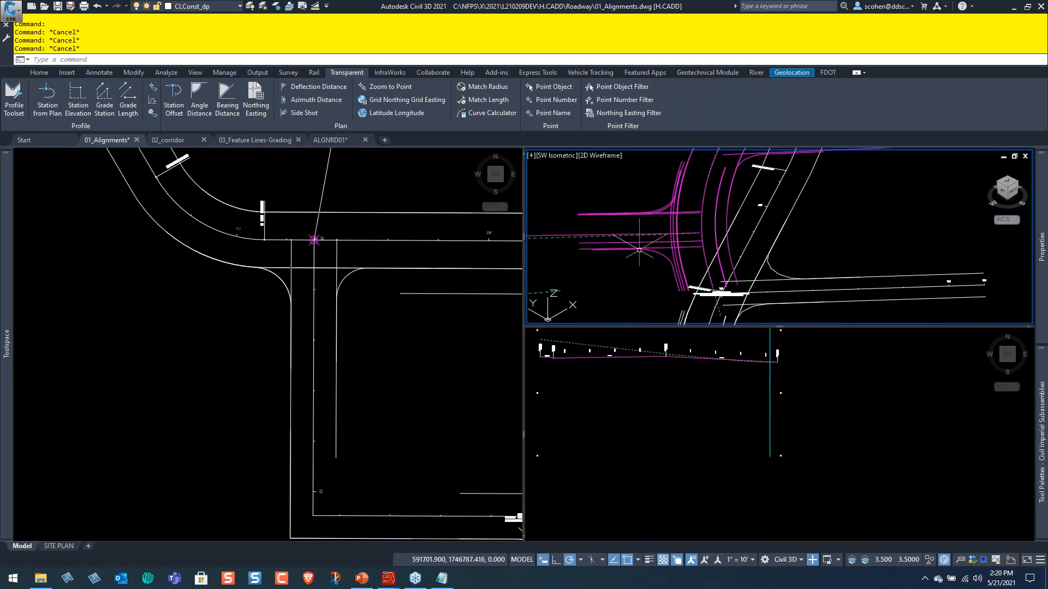
Review the offset profile settings for creating offset alignments from 2ND ST, including cross slope and parent profile, and cancel.
{"action": "left_click", "coordinate": [398, 333]}
{"action": "scroll", "coordinate": [400, 329], "scroll_direction": "down", "scroll_amount": 10}
{"action": "middle_click_drag", "start_coordinate": [440, 347], "coordinate": [293, 301]}
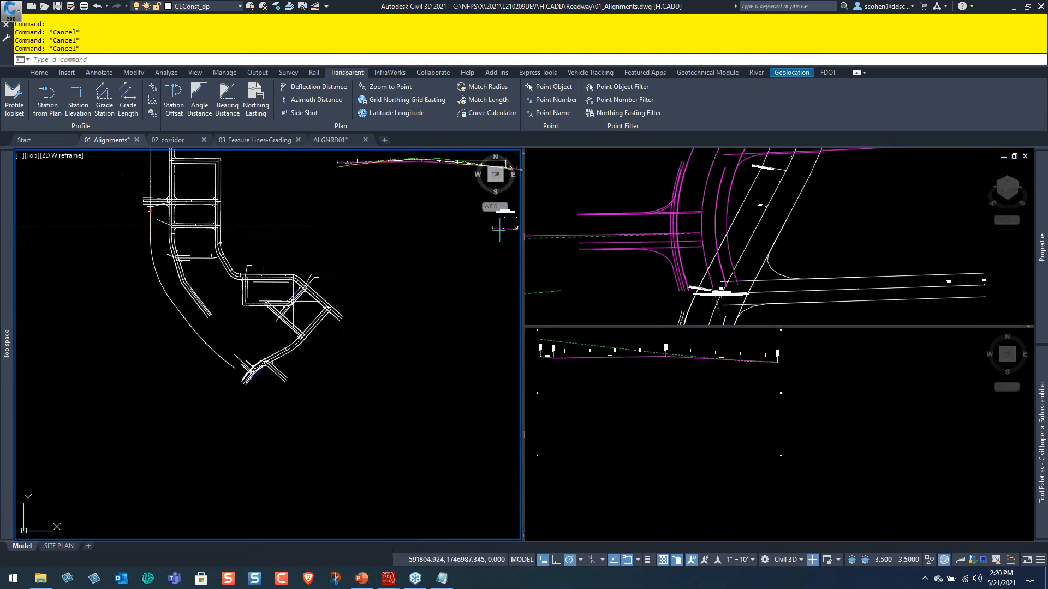
{"action": "scroll", "coordinate": [314, 294], "scroll_direction": "up", "scroll_amount": 4}
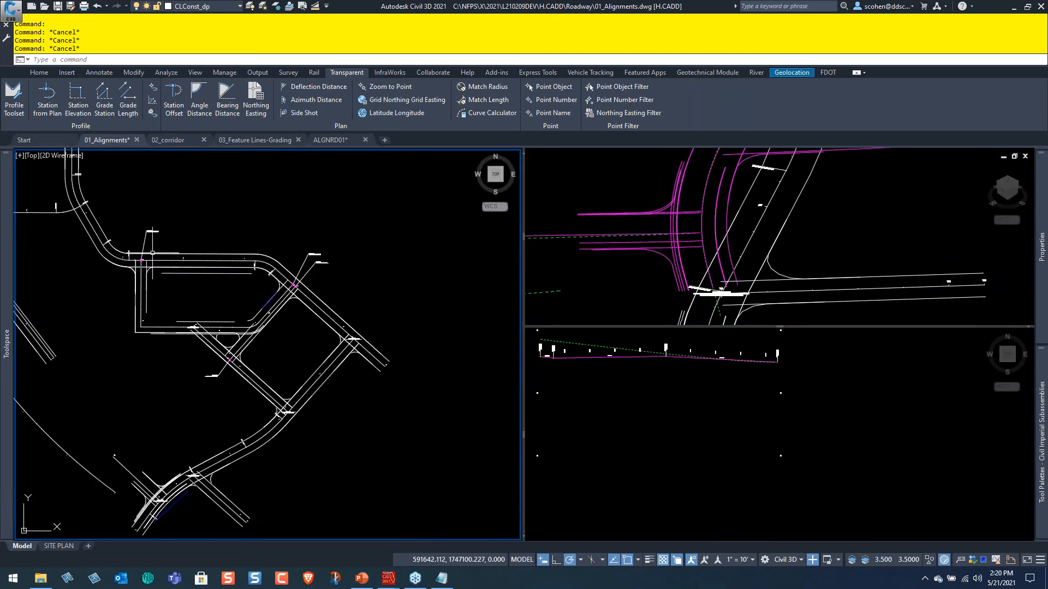
{"action": "scroll", "coordinate": [153, 252], "scroll_direction": "up", "scroll_amount": 4}
{"action": "scroll", "coordinate": [195, 265], "scroll_direction": "up", "scroll_amount": 4}
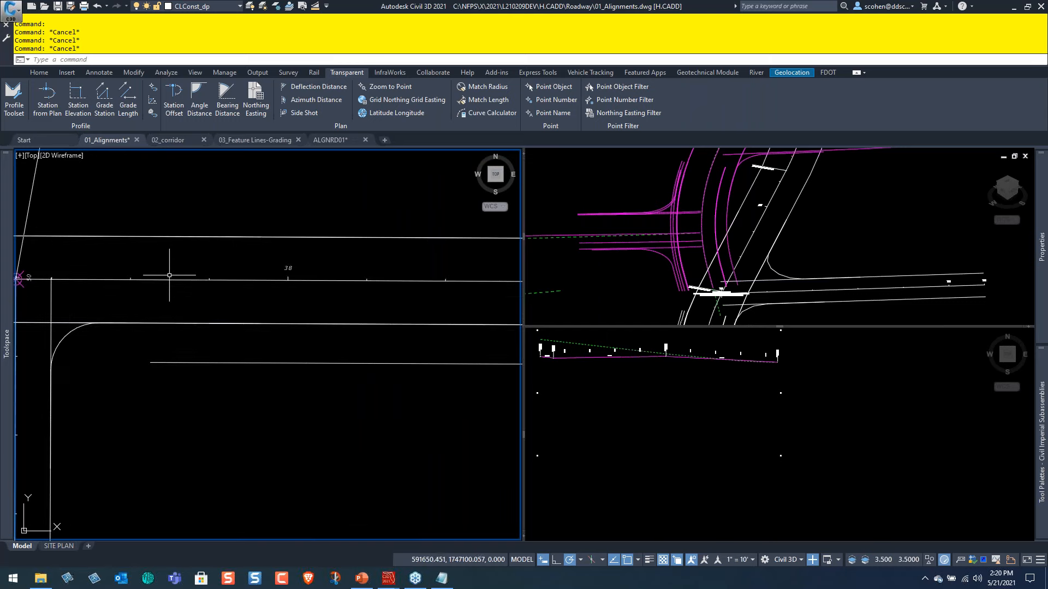
{"action": "left_click", "coordinate": [168, 280]}
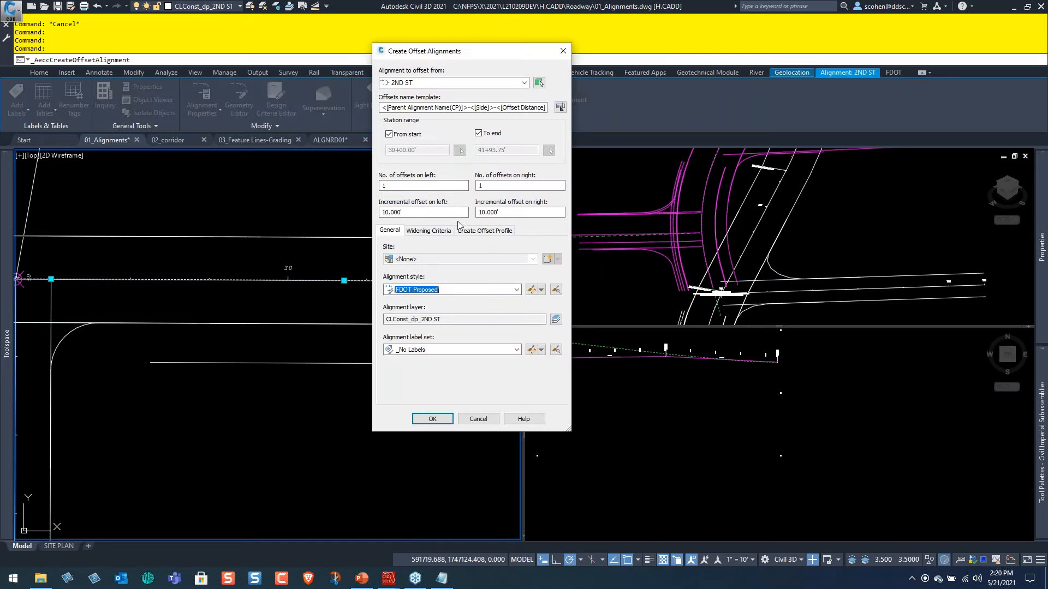
{"action": "left_click", "coordinate": [484, 231]}
{"action": "left_click_drag", "start_coordinate": [469, 326], "coordinate": [373, 323]}
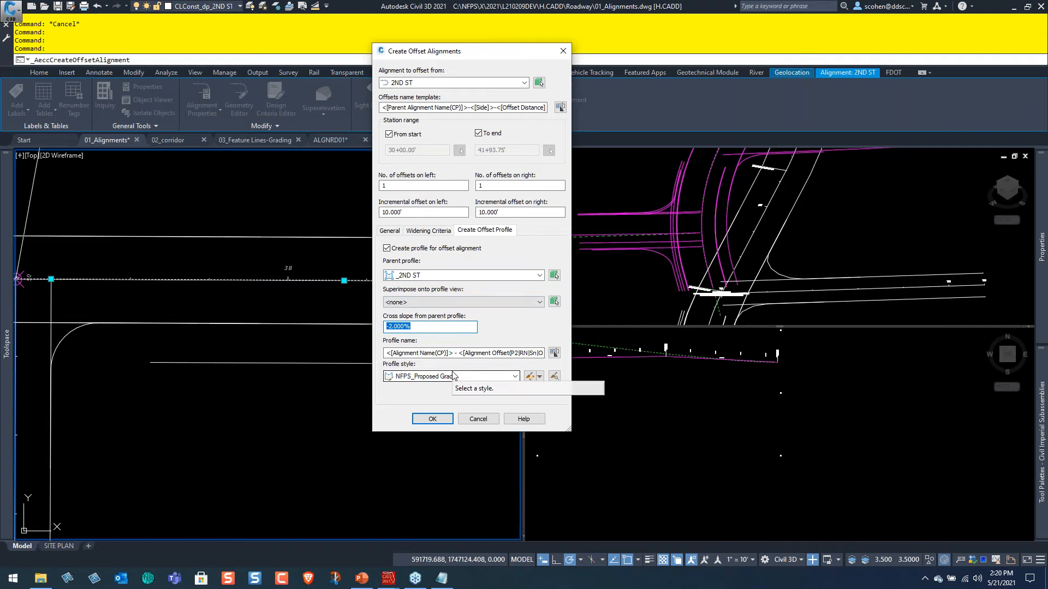
{"action": "left_click", "coordinate": [478, 419]}
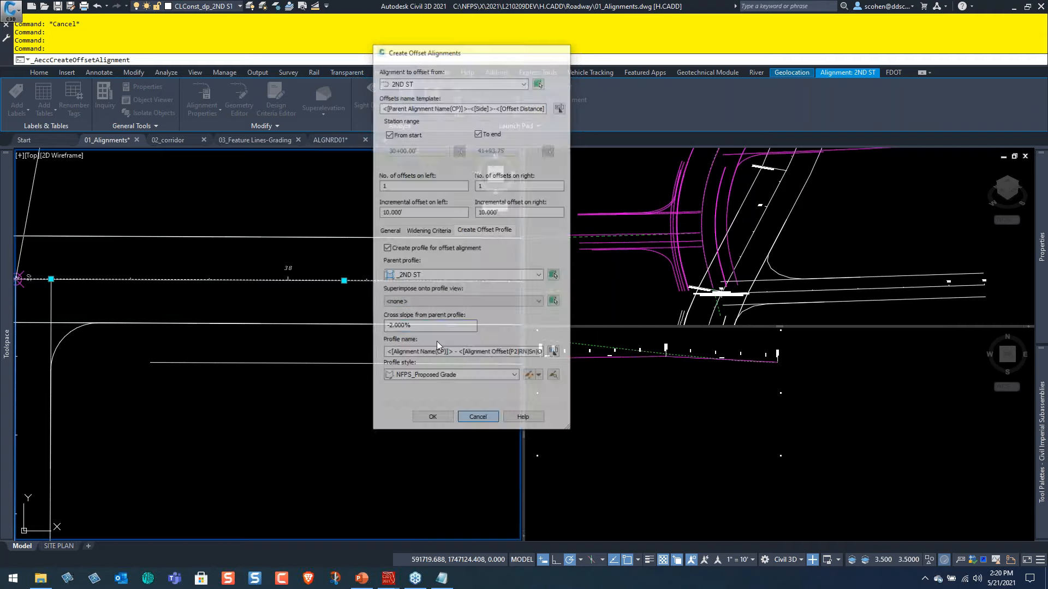
{"action": "key", "text": "Escape"}
Reduce the layout to two side-by-side viewports by extending the isometric view over the profile viewport.
{"action": "left_click", "coordinate": [280, 382]}
{"action": "scroll", "coordinate": [278, 438], "scroll_direction": "down", "scroll_amount": 5}
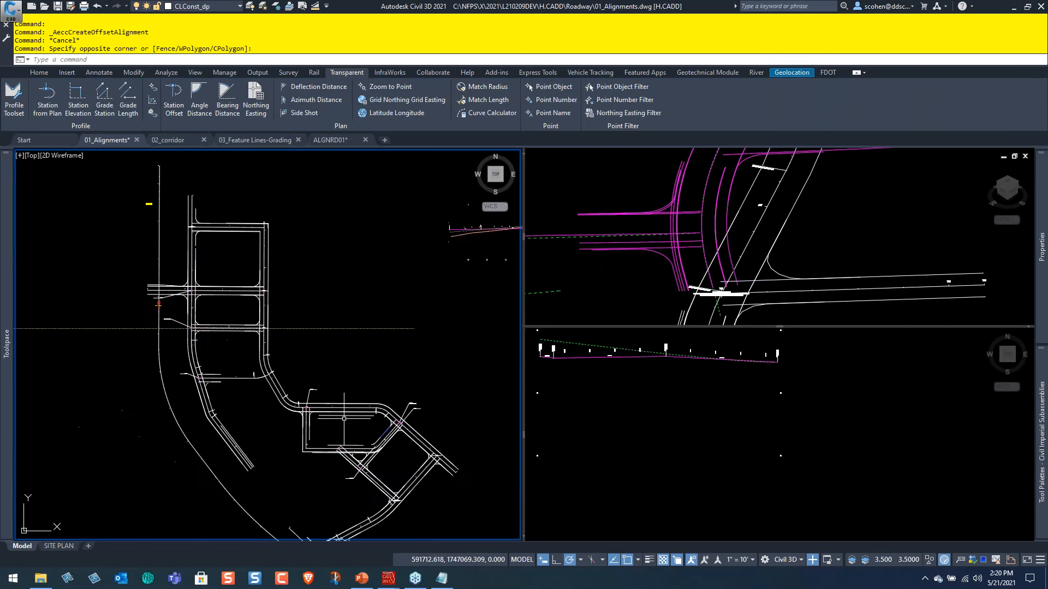
{"action": "middle_click_drag", "start_coordinate": [346, 410], "coordinate": [393, 348]}
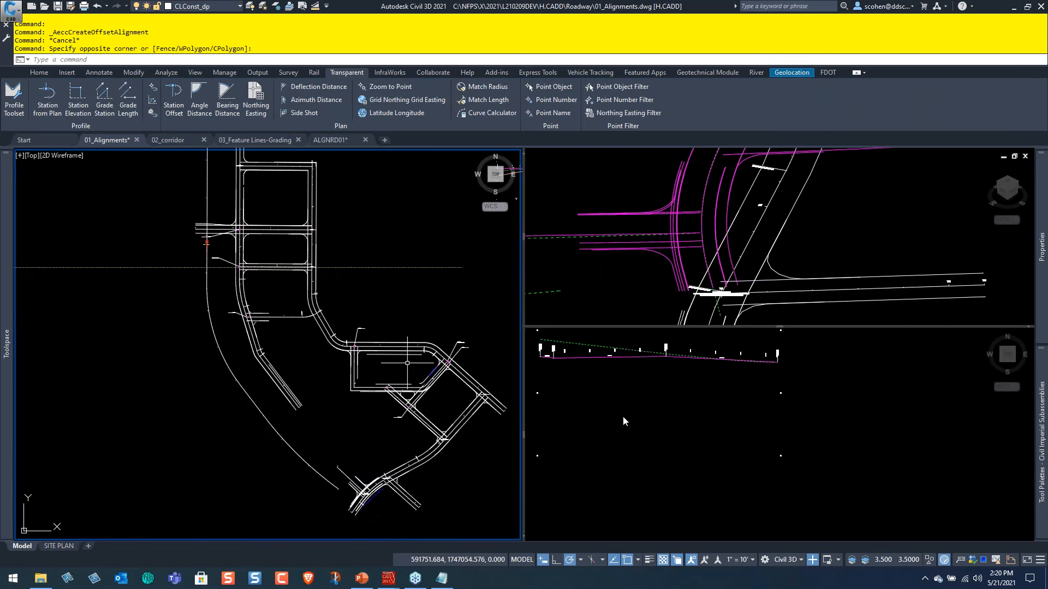
{"action": "left_click", "coordinate": [629, 446]}
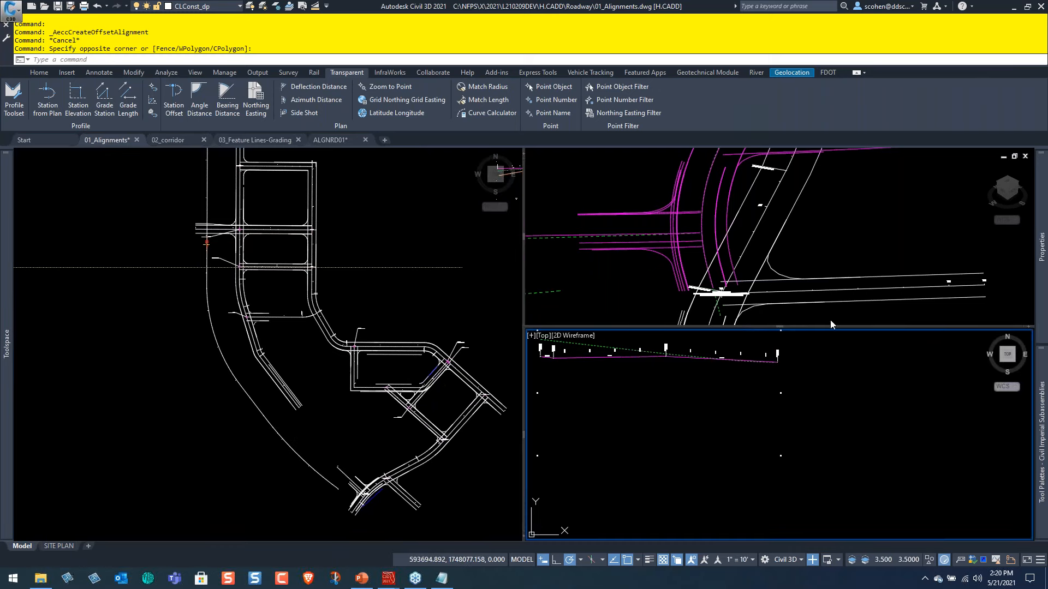
{"action": "left_click_drag", "start_coordinate": [825, 327], "coordinate": [797, 151]}
{"action": "left_click_drag", "start_coordinate": [784, 328], "coordinate": [766, 149]}
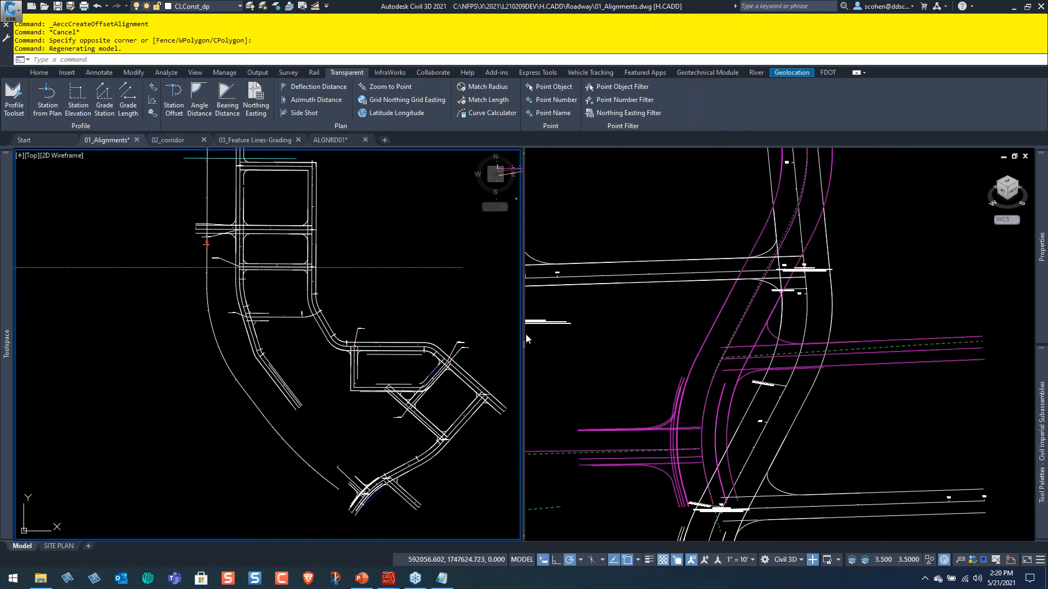
Switch the isometric viewport to a top view in 2D Wireframe and bring up the easement profile view in it.
{"action": "left_click", "coordinate": [624, 354]}
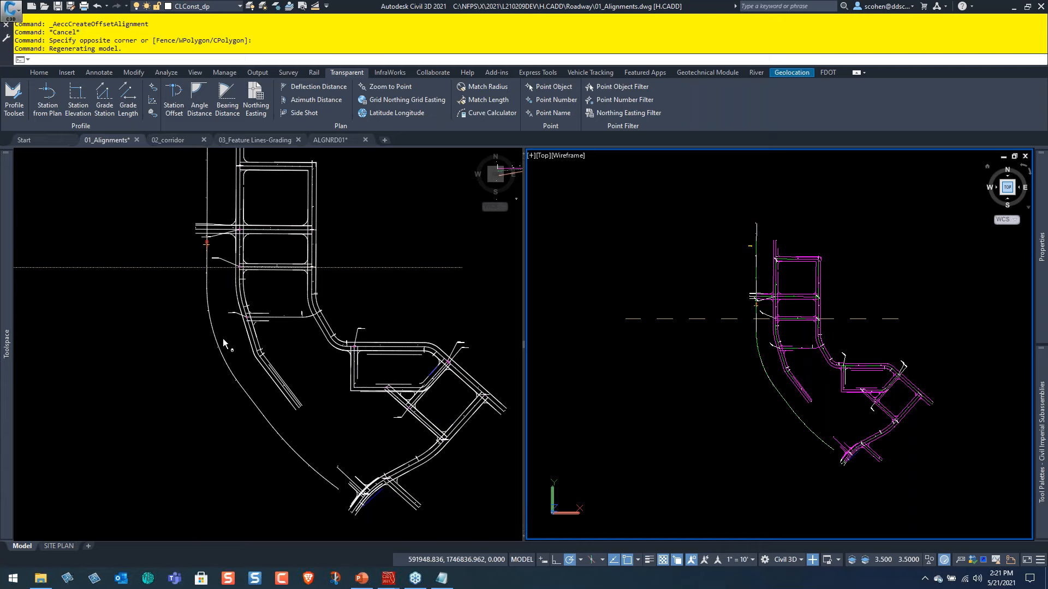
{"action": "key", "text": "ctrl"}
{"action": "key", "text": "ctrl"}
{"action": "key", "text": "ctrl"}
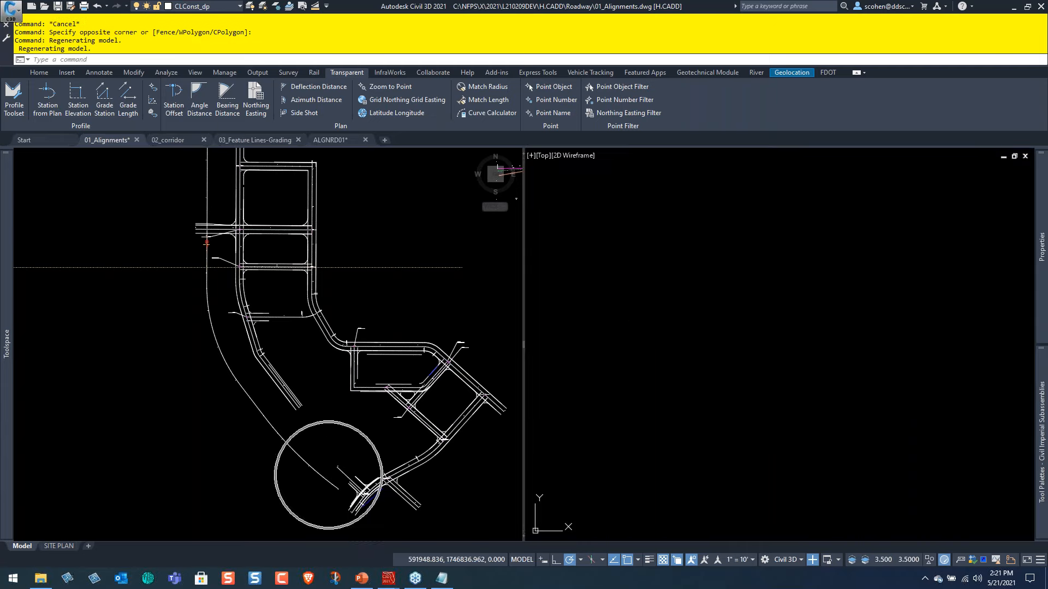
{"action": "left_click", "coordinate": [701, 420]}
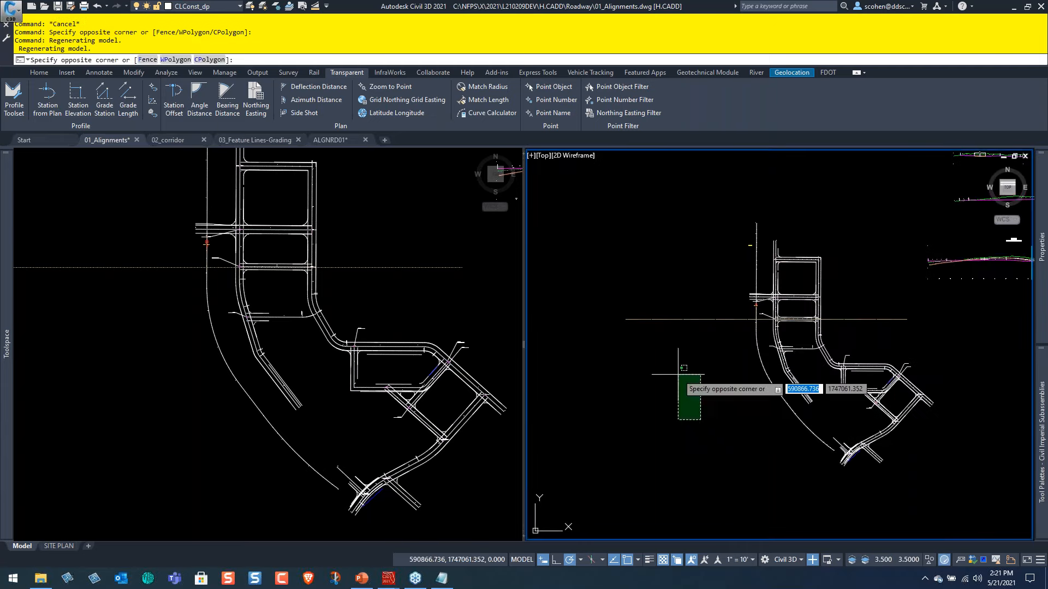
{"action": "left_click", "coordinate": [678, 374]}
{"action": "middle_click_drag", "start_coordinate": [918, 321], "coordinate": [665, 377]}
{"action": "middle_click_drag", "start_coordinate": [875, 375], "coordinate": [667, 298]}
{"action": "scroll", "coordinate": [823, 362], "scroll_direction": "up", "scroll_amount": 6}
{"action": "scroll", "coordinate": [723, 402], "scroll_direction": "up", "scroll_amount": 2}
Examine the easement alignment in plan beside the adjacent streets, together with its existing ground profile.
{"action": "left_click", "coordinate": [284, 417]}
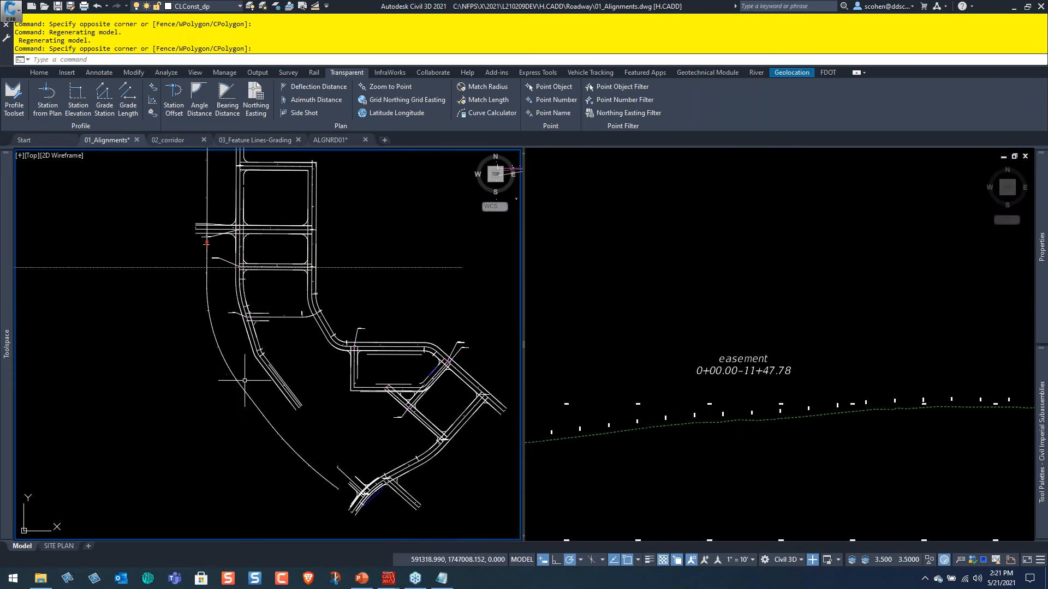
{"action": "middle_click_drag", "start_coordinate": [243, 378], "coordinate": [282, 495]}
{"action": "scroll", "coordinate": [274, 292], "scroll_direction": "up", "scroll_amount": 2}
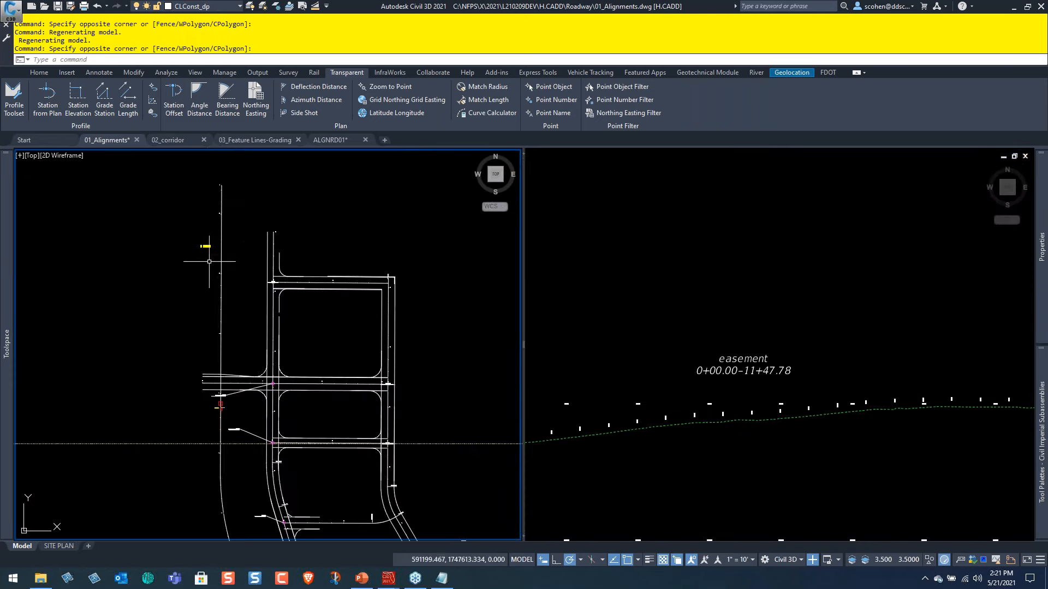
{"action": "scroll", "coordinate": [229, 251], "scroll_direction": "up", "scroll_amount": 9}
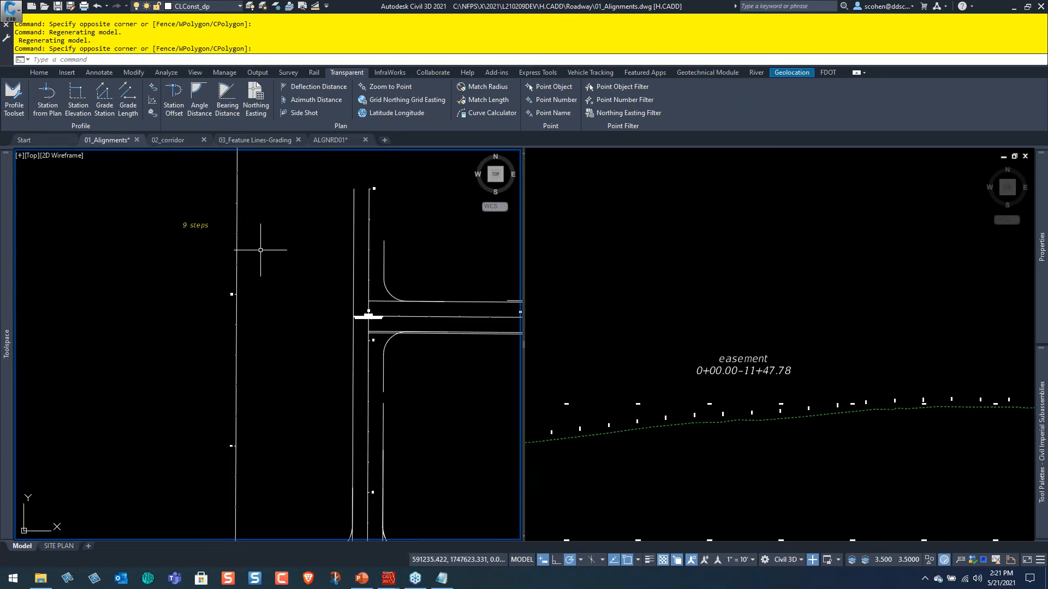
{"action": "left_click", "coordinate": [724, 460]}
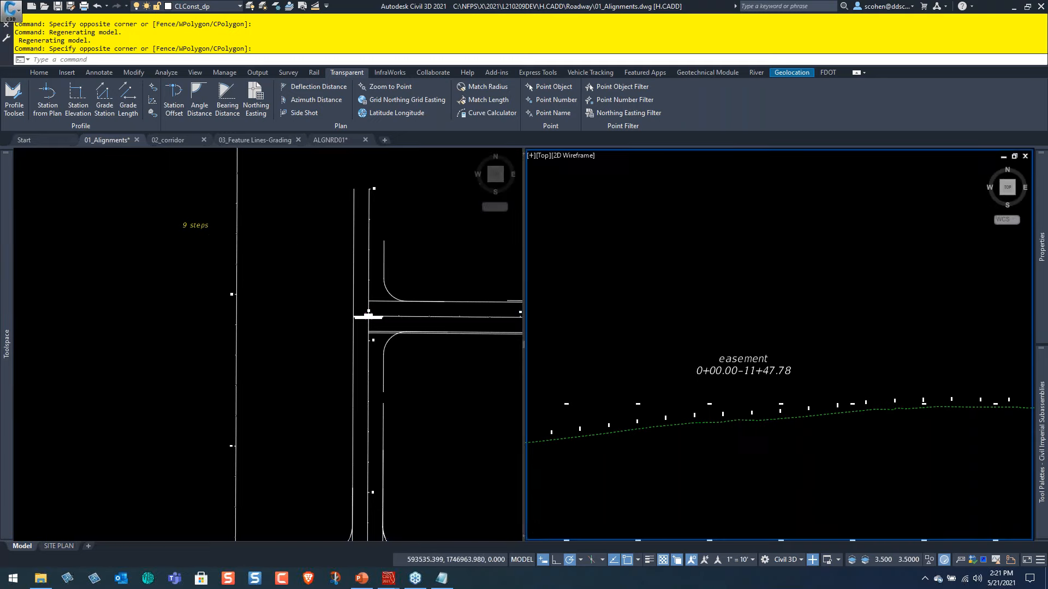
{"action": "scroll", "coordinate": [870, 423], "scroll_direction": "down", "scroll_amount": 2}
{"action": "scroll", "coordinate": [865, 367], "scroll_direction": "up", "scroll_amount": 4}
{"action": "scroll", "coordinate": [686, 379], "scroll_direction": "down", "scroll_amount": 5}
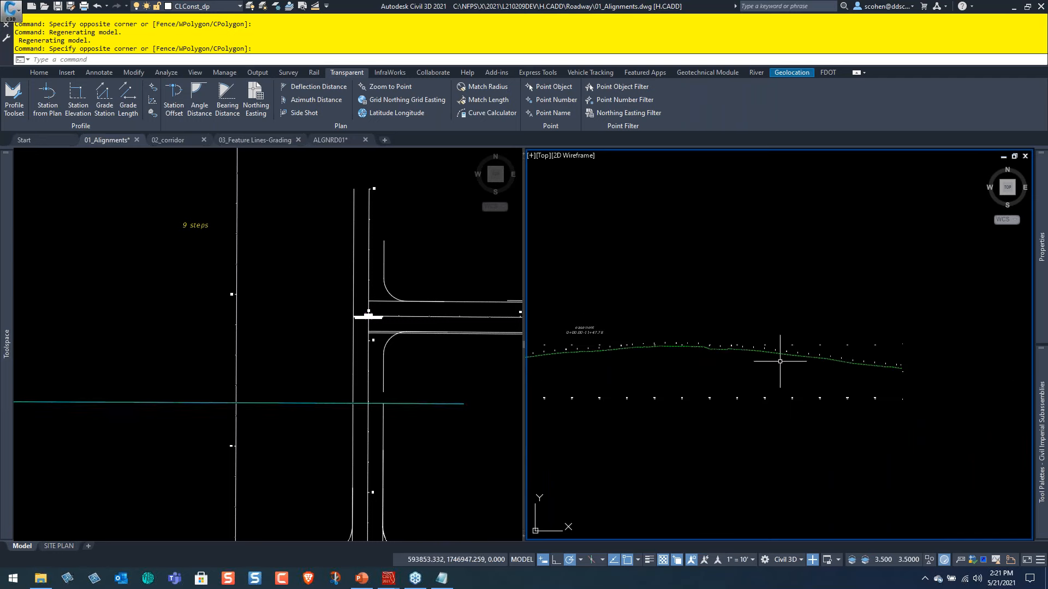
{"action": "left_click", "coordinate": [477, 417]}
{"action": "scroll", "coordinate": [382, 327], "scroll_direction": "down", "scroll_amount": 5}
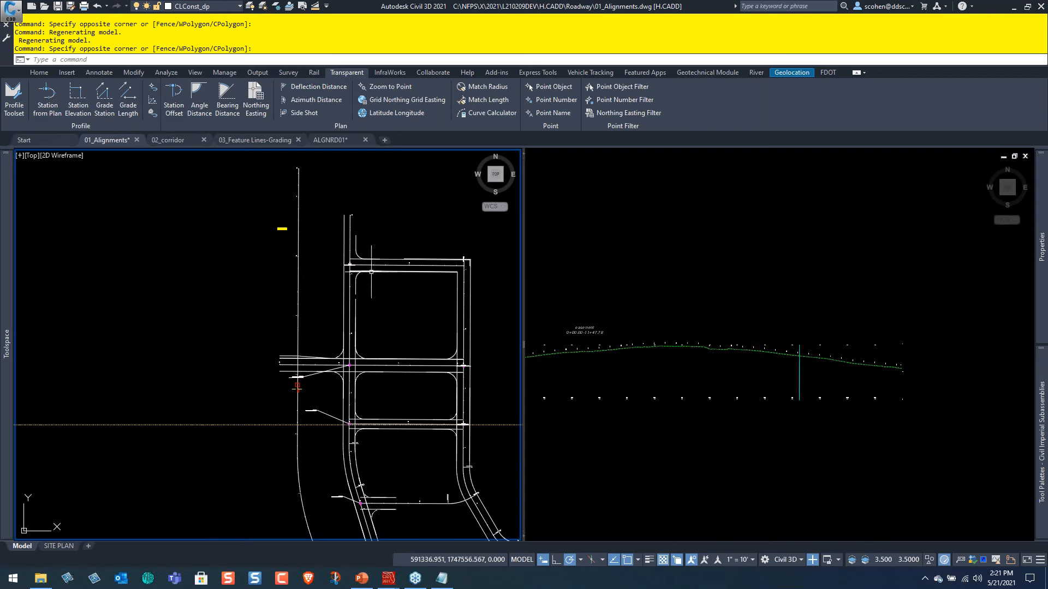
{"action": "middle_click_drag", "start_coordinate": [352, 486], "coordinate": [336, 348]}
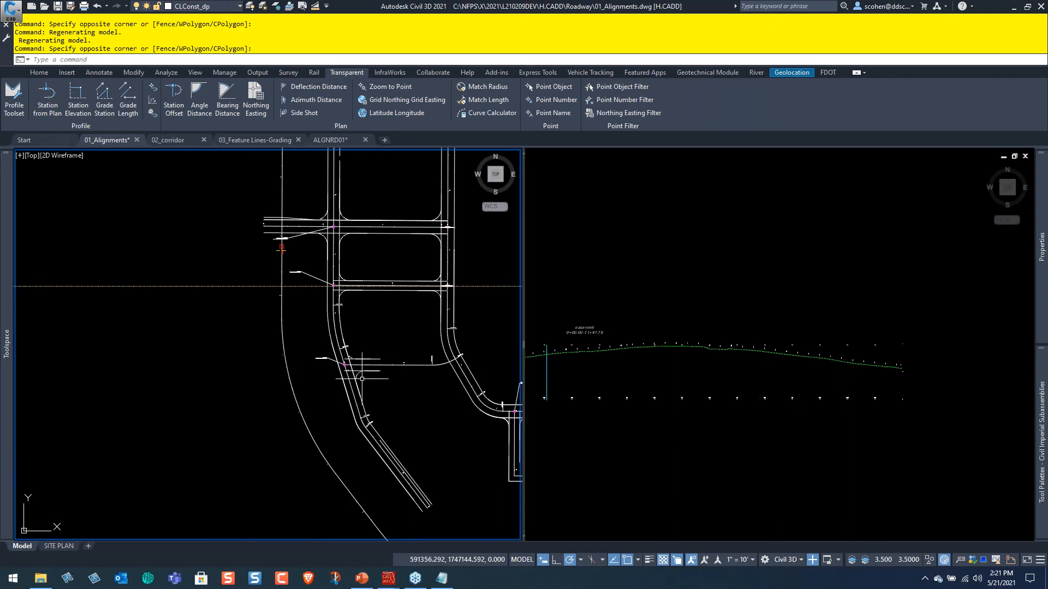
Select the easement's existing ground profile, locate the Superimposed Profile command for it and clear the selection.
{"action": "scroll", "coordinate": [639, 360], "scroll_direction": "up", "scroll_amount": 4}
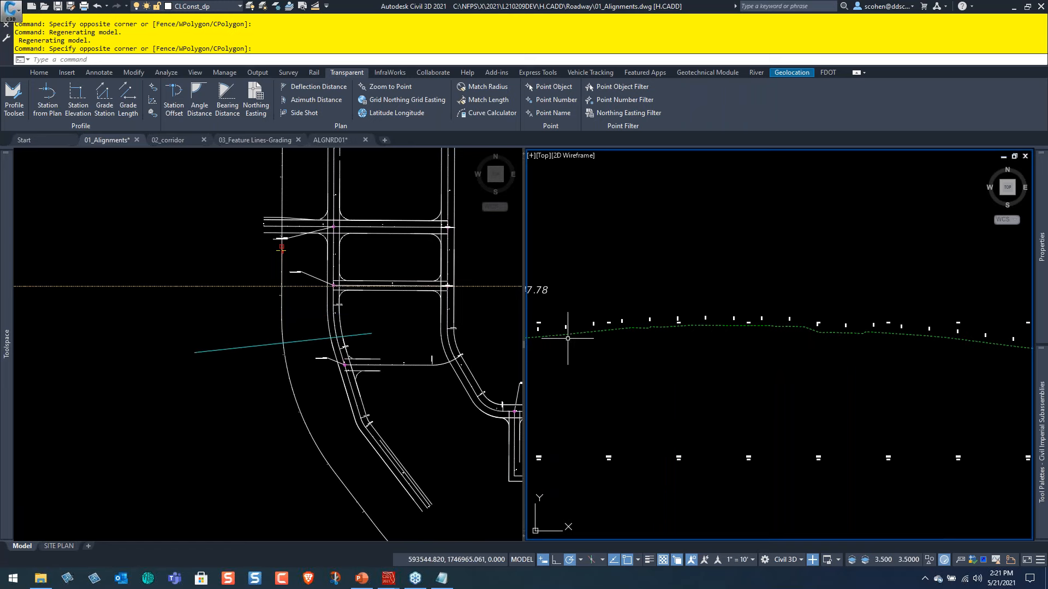
{"action": "left_click", "coordinate": [577, 333]}
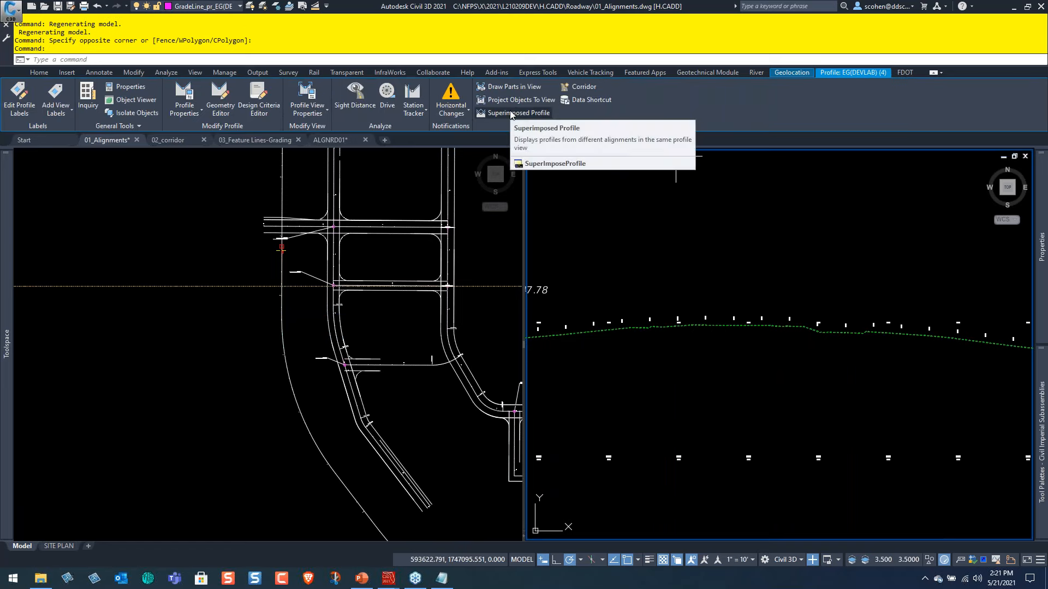
{"action": "key", "text": "Escape"}
{"action": "key", "text": "Escape"}
Find the 1ST ST profile view and identify the easement ground profile superimposed on it.
{"action": "scroll", "coordinate": [677, 297], "scroll_direction": "down", "scroll_amount": 5}
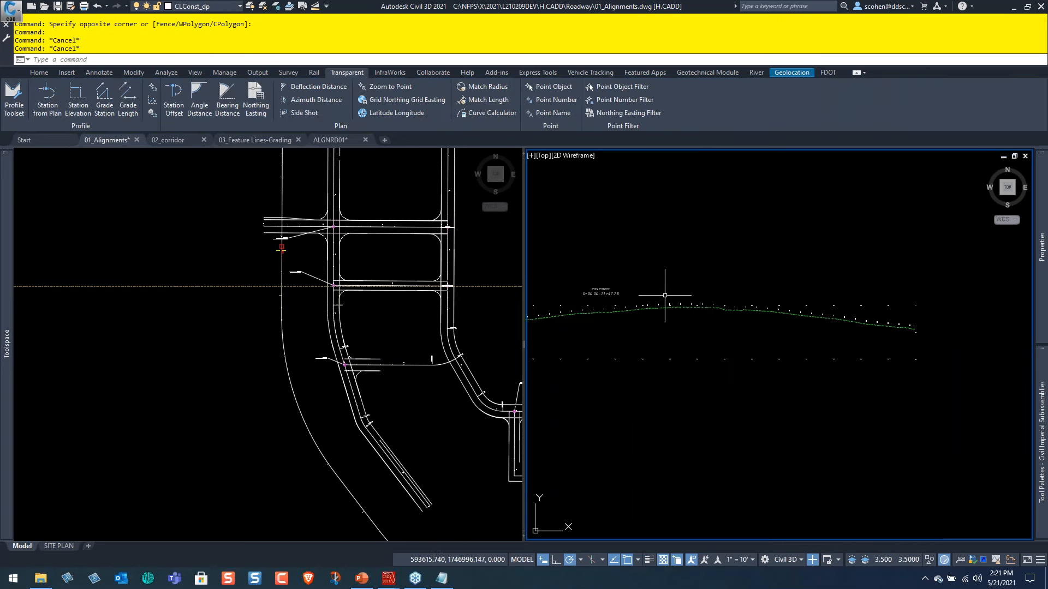
{"action": "middle_click_drag", "start_coordinate": [702, 238], "coordinate": [685, 304]}
{"action": "scroll", "coordinate": [720, 254], "scroll_direction": "up", "scroll_amount": 4}
{"action": "scroll", "coordinate": [787, 339], "scroll_direction": "up", "scroll_amount": 2}
{"action": "scroll", "coordinate": [788, 344], "scroll_direction": "down", "scroll_amount": 4}
{"action": "middle_click_drag", "start_coordinate": [736, 376], "coordinate": [924, 387]}
{"action": "scroll", "coordinate": [727, 356], "scroll_direction": "up", "scroll_amount": 6}
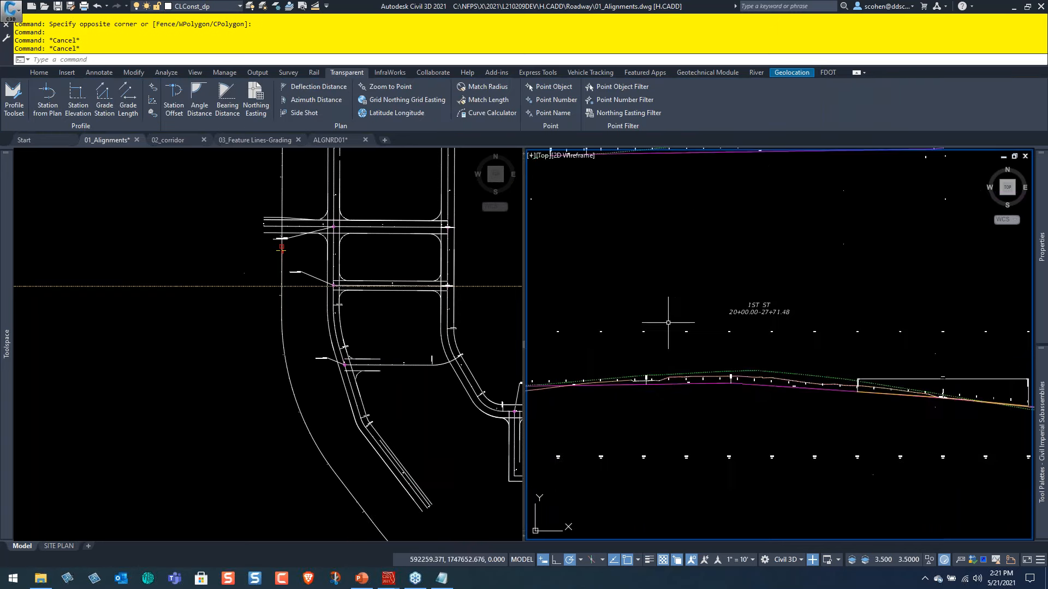
{"action": "scroll", "coordinate": [775, 350], "scroll_direction": "up", "scroll_amount": 5}
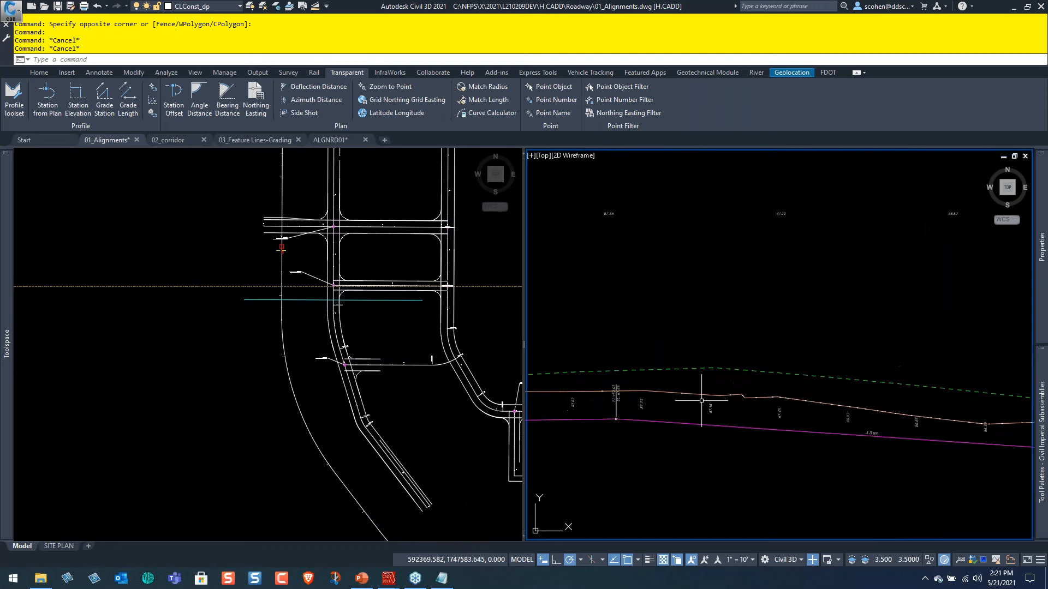
{"action": "mouse_move", "coordinate": [765, 349]}
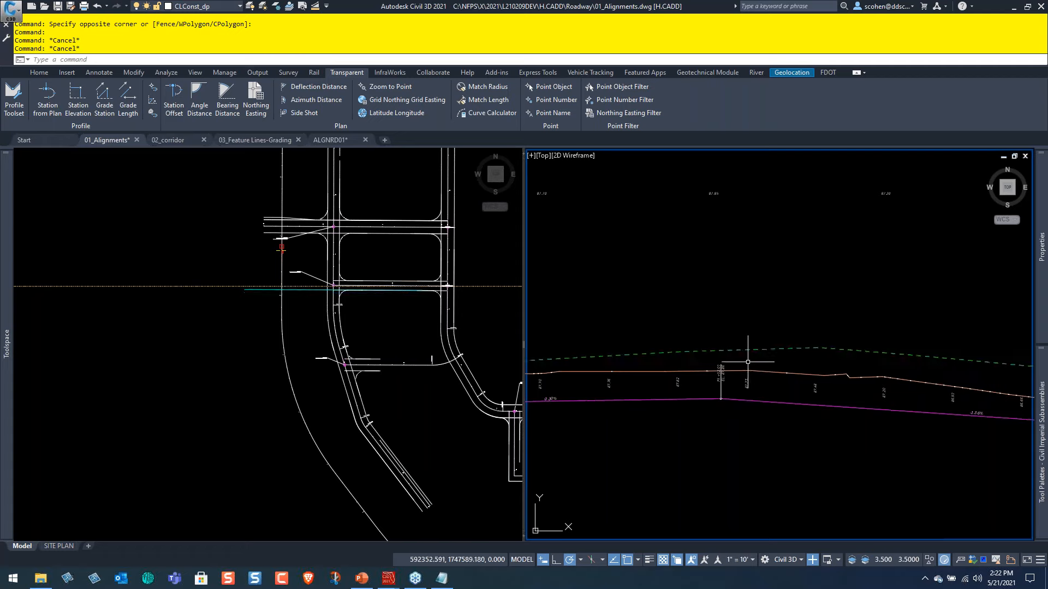
{"action": "mouse_move", "coordinate": [750, 371]}
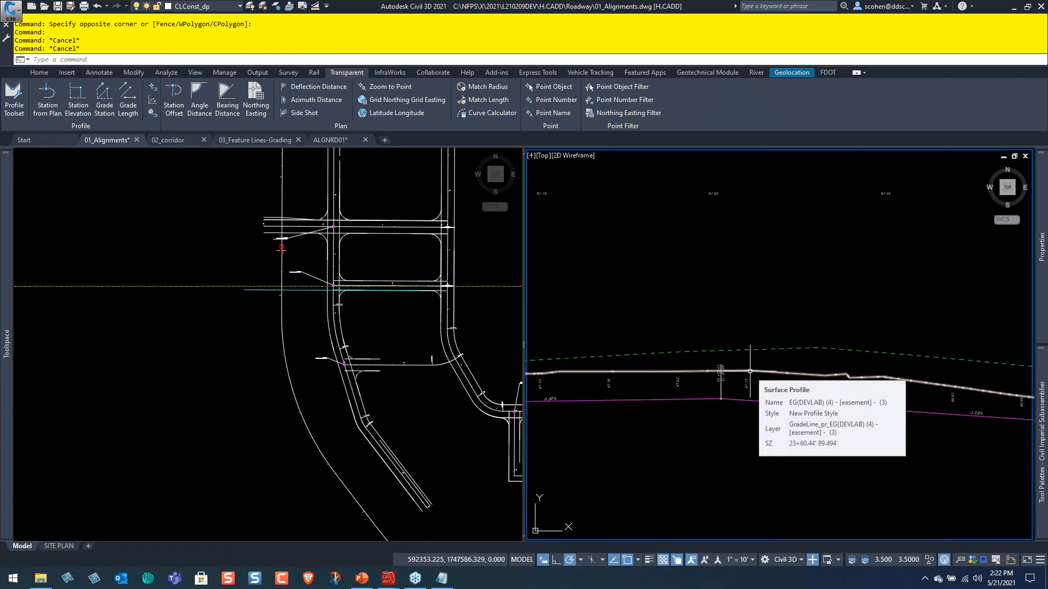
Compare the superimposed easement profile with the 1ST ST proposed and existing ground profiles back to the street's beginning.
{"action": "middle_click_drag", "start_coordinate": [646, 381], "coordinate": [768, 370]}
{"action": "middle_click_drag", "start_coordinate": [616, 383], "coordinate": [792, 374]}
{"action": "mouse_move", "coordinate": [670, 398]}
{"action": "middle_mouse_down"}
{"action": "mouse_move", "coordinate": [836, 386]}
{"action": "mouse_move", "coordinate": [828, 367]}
{"action": "middle_mouse_up"}
{"action": "middle_click_drag", "start_coordinate": [708, 393], "coordinate": [855, 399]}
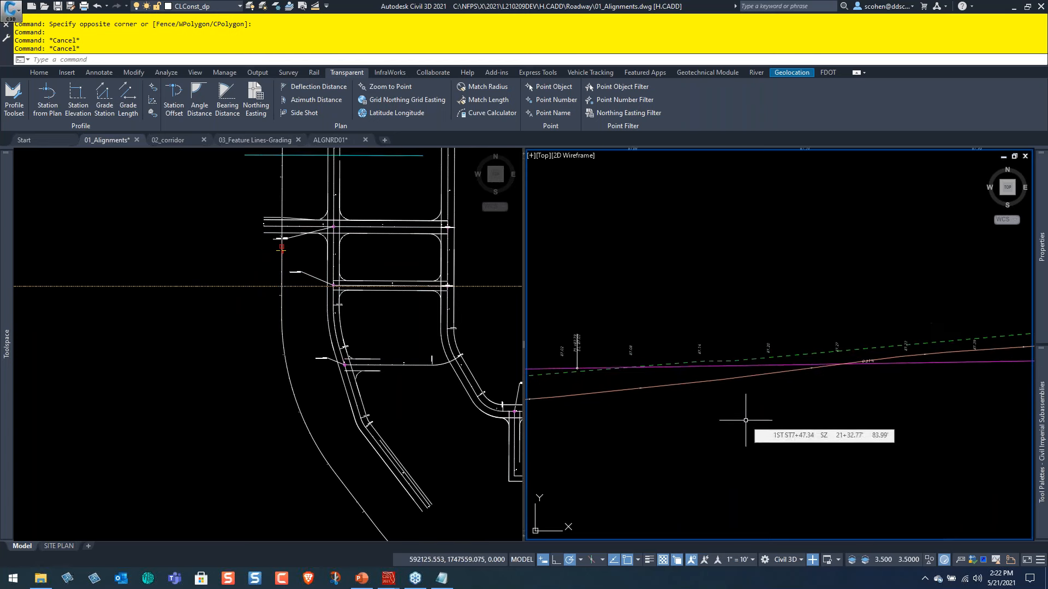
{"action": "scroll", "coordinate": [727, 412], "scroll_direction": "down", "scroll_amount": 1}
{"action": "scroll", "coordinate": [778, 424], "scroll_direction": "down", "scroll_amount": 1}
{"action": "scroll", "coordinate": [627, 410], "scroll_direction": "up", "scroll_amount": 3}
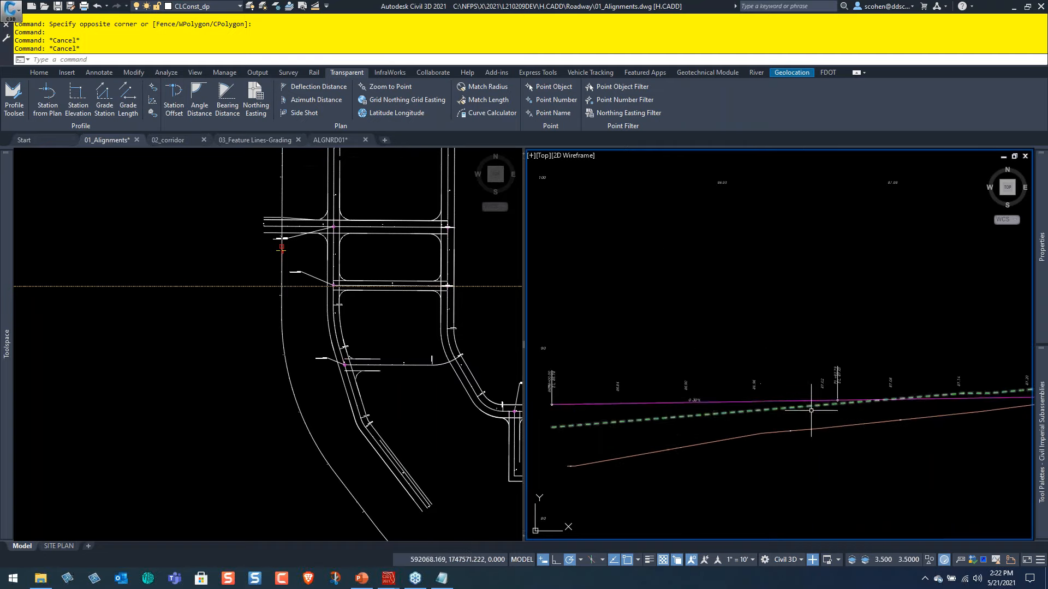
Follow the superimposed easement profile along the 1ST ST profile view, checking its position against the proposed and existing grades in both directions.
{"action": "scroll", "coordinate": [885, 413], "scroll_direction": "down", "scroll_amount": 4}
{"action": "middle_click_drag", "start_coordinate": [882, 404], "coordinate": [695, 402]}
{"action": "middle_click_drag", "start_coordinate": [935, 395], "coordinate": [743, 405]}
{"action": "middle_click_drag", "start_coordinate": [894, 423], "coordinate": [684, 414]}
{"action": "mouse_move", "coordinate": [829, 426]}
{"action": "middle_mouse_down"}
{"action": "mouse_move", "coordinate": [663, 410]}
{"action": "mouse_move", "coordinate": [951, 421]}
{"action": "middle_mouse_up"}
{"action": "scroll", "coordinate": [702, 407], "scroll_direction": "up", "scroll_amount": 4}
{"action": "scroll", "coordinate": [662, 410], "scroll_direction": "down", "scroll_amount": 4}
{"action": "scroll", "coordinate": [884, 428], "scroll_direction": "up", "scroll_amount": 4}
{"action": "scroll", "coordinate": [791, 416], "scroll_direction": "down", "scroll_amount": 4}
{"action": "middle_click_drag", "start_coordinate": [671, 397], "coordinate": [835, 389]}
{"action": "middle_click_drag", "start_coordinate": [673, 383], "coordinate": [889, 381]}
{"action": "scroll", "coordinate": [669, 398], "scroll_direction": "up", "scroll_amount": 3}
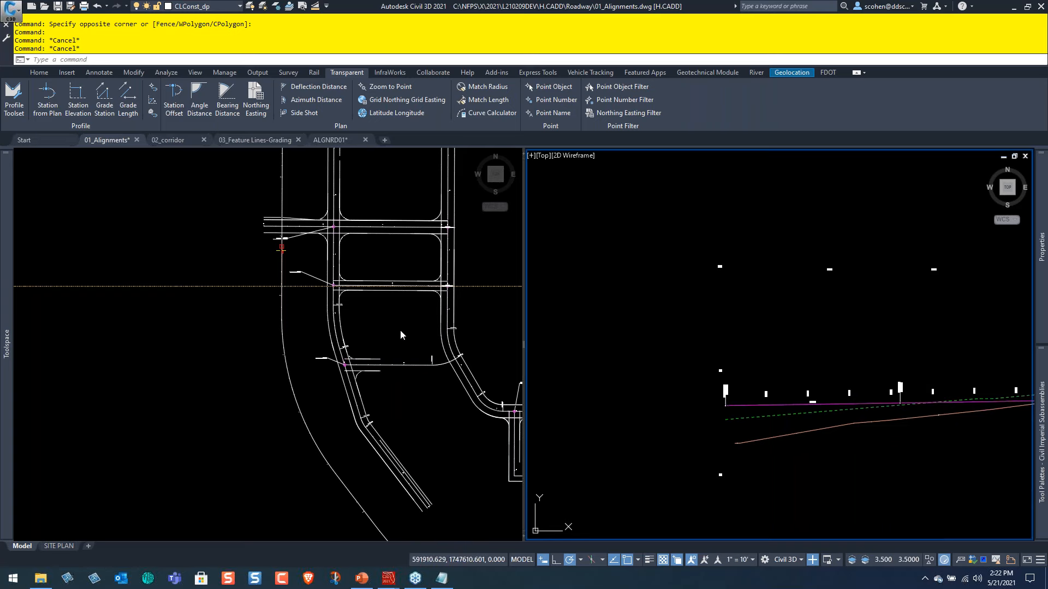
Try to stretch the ALLEY1 alignment's start point away from its intersection with the street centerline in plan.
{"action": "left_click", "coordinate": [363, 252]}
{"action": "scroll", "coordinate": [327, 306], "scroll_direction": "down", "scroll_amount": 3}
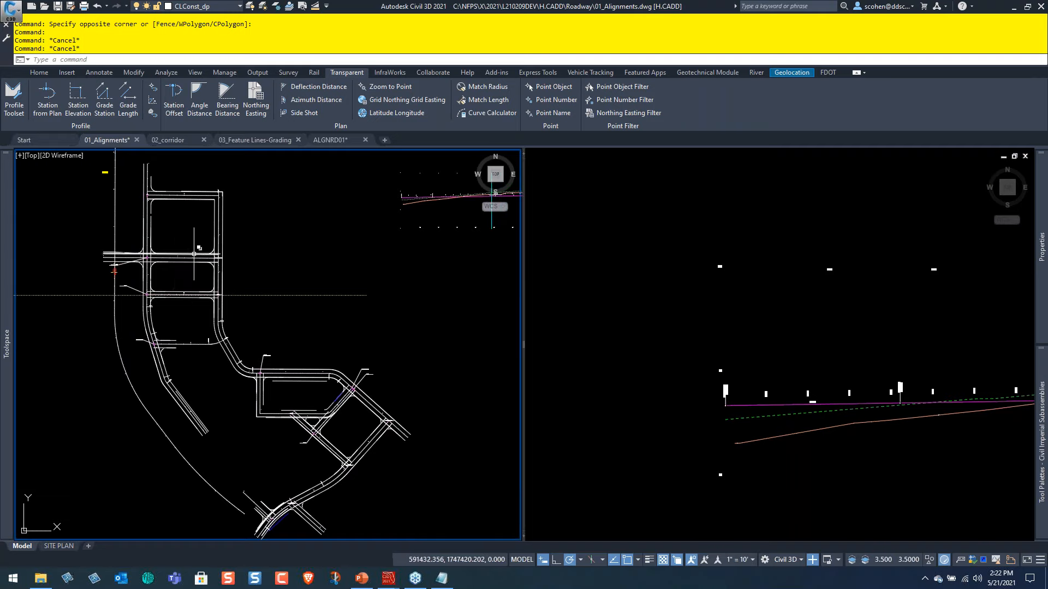
{"action": "scroll", "coordinate": [125, 239], "scroll_direction": "up", "scroll_amount": 3}
{"action": "scroll", "coordinate": [176, 315], "scroll_direction": "up", "scroll_amount": 6}
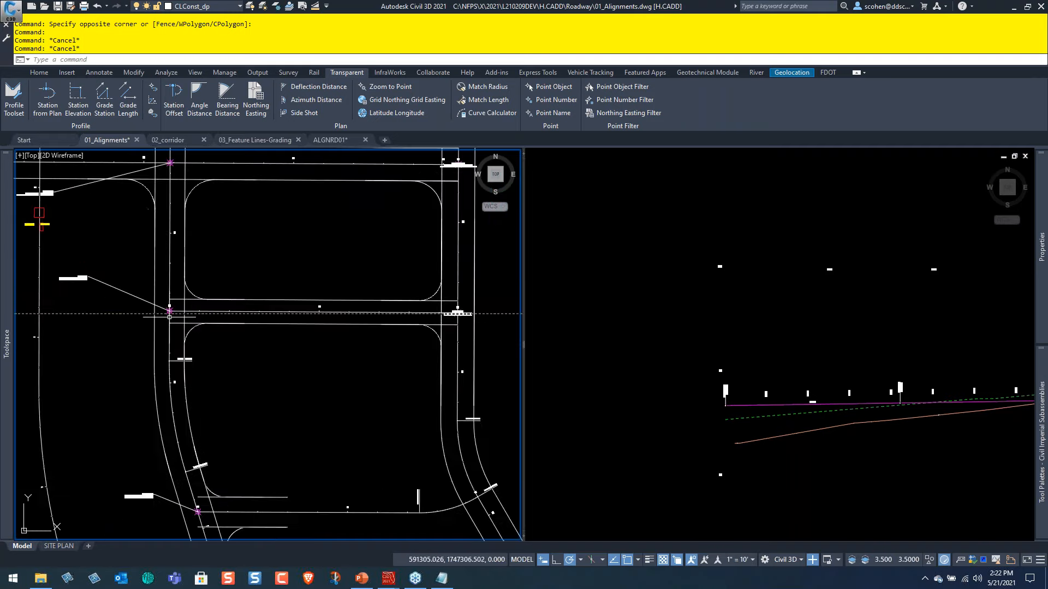
{"action": "left_click", "coordinate": [195, 288]}
{"action": "scroll", "coordinate": [164, 282], "scroll_direction": "down", "scroll_amount": 4}
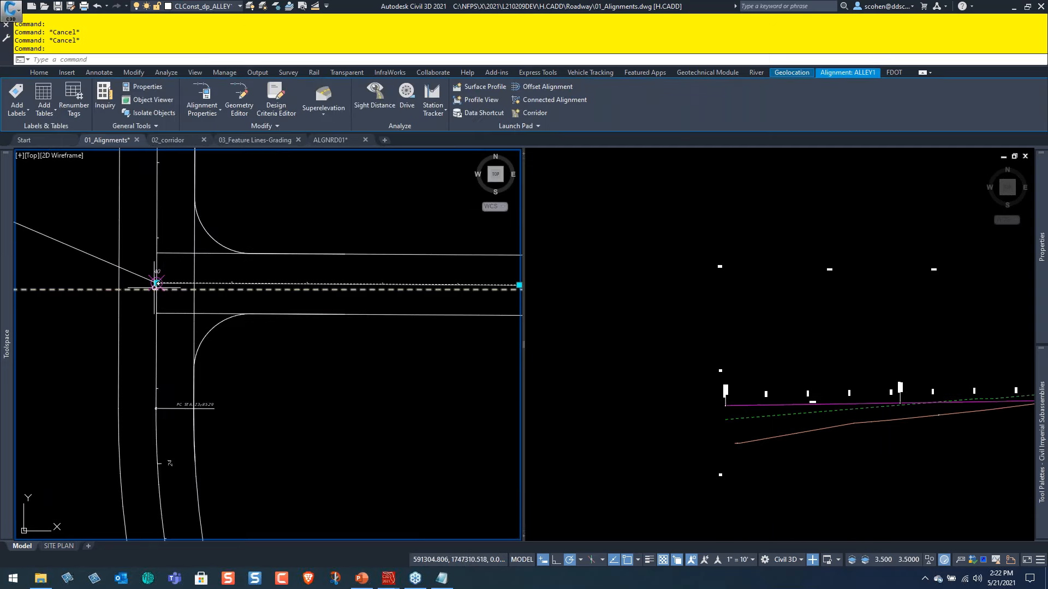
{"action": "left_click", "coordinate": [156, 283]}
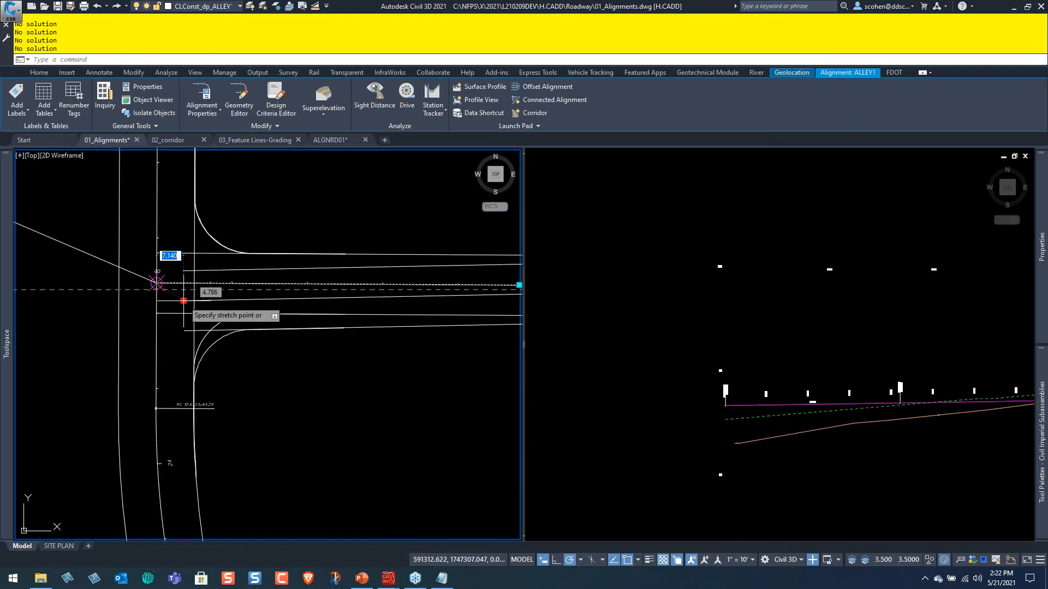
{"action": "key", "text": "Escape"}
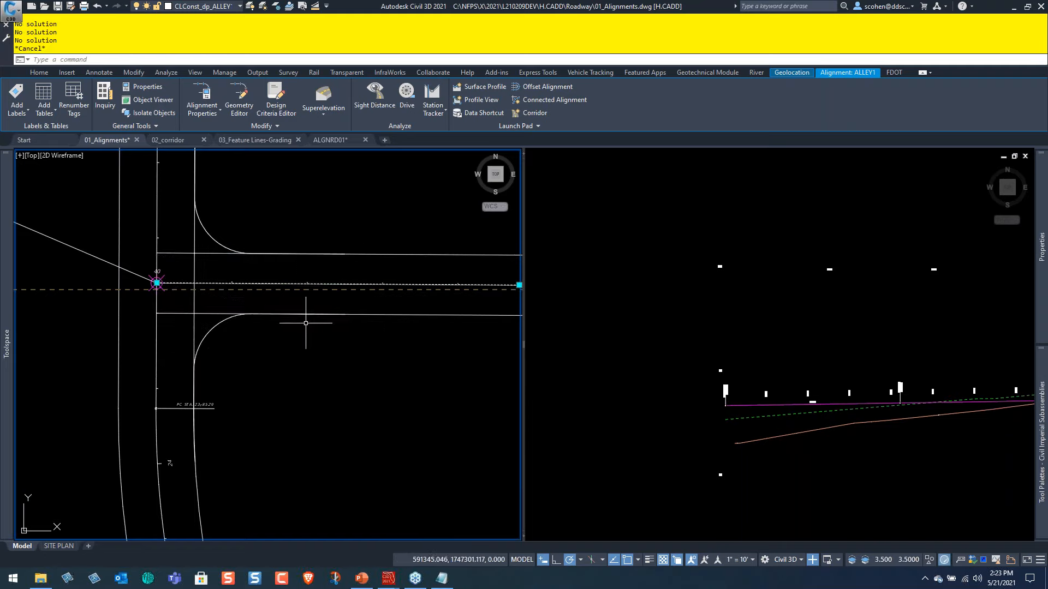
{"action": "key", "text": "Escape"}
{"action": "key", "text": "Escape"}
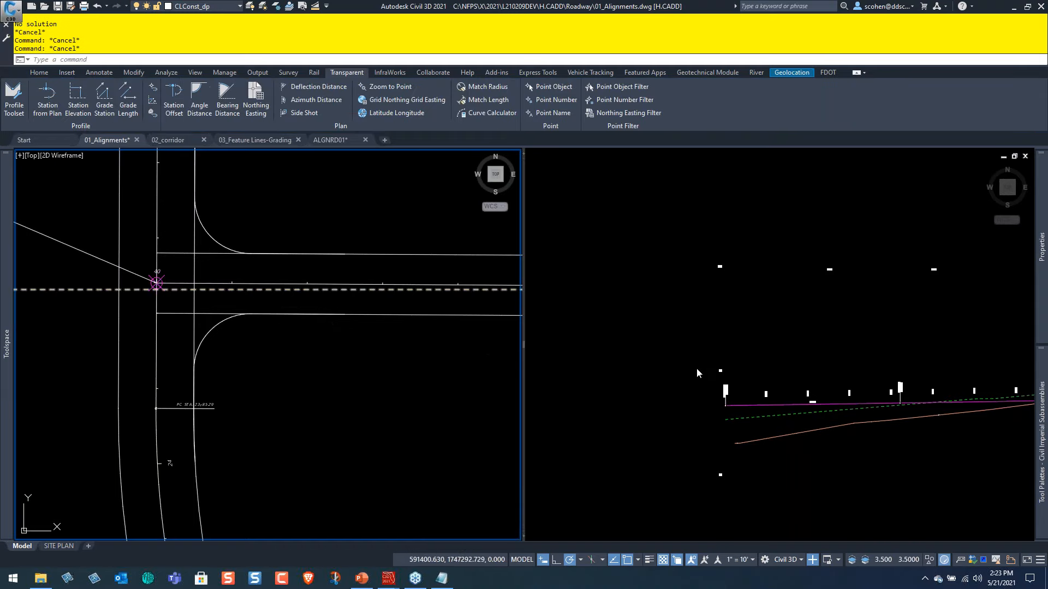
Show the full extents of the alignments drawing and switch to the webinar's Agenda slide in PowerPoint.
{"action": "scroll", "coordinate": [281, 376], "scroll_direction": "down", "scroll_amount": 2}
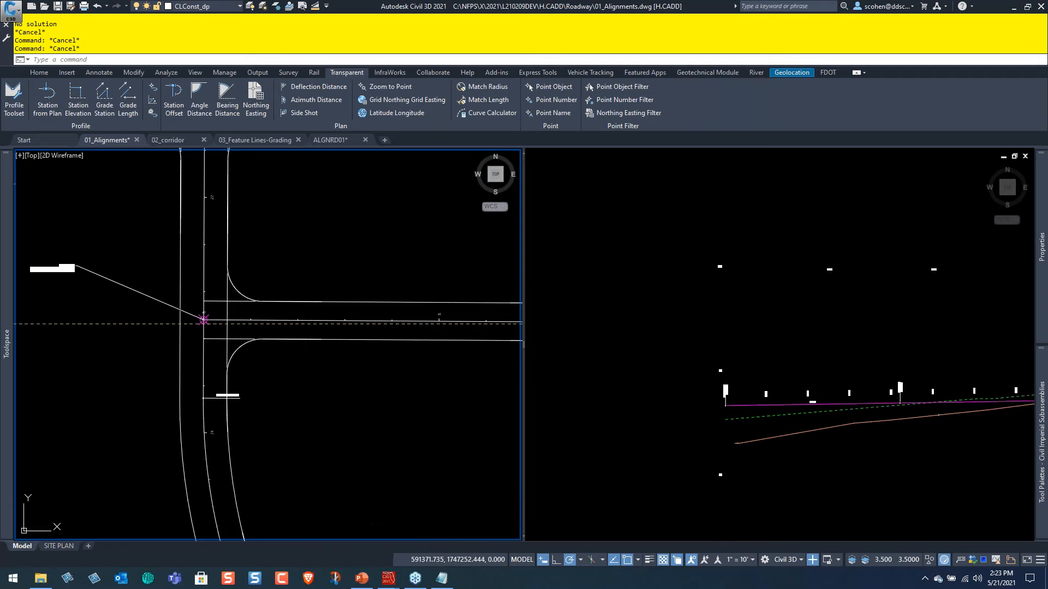
{"action": "middle_click", "coordinate": [301, 343]}
{"action": "middle_click", "coordinate": [301, 343]}
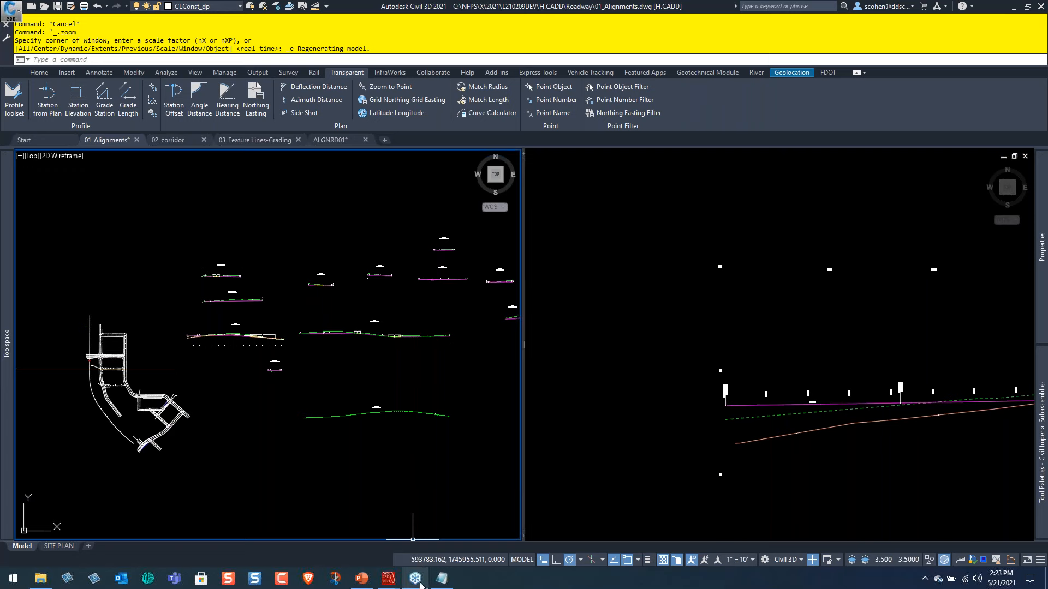
{"action": "left_click", "coordinate": [362, 578]}
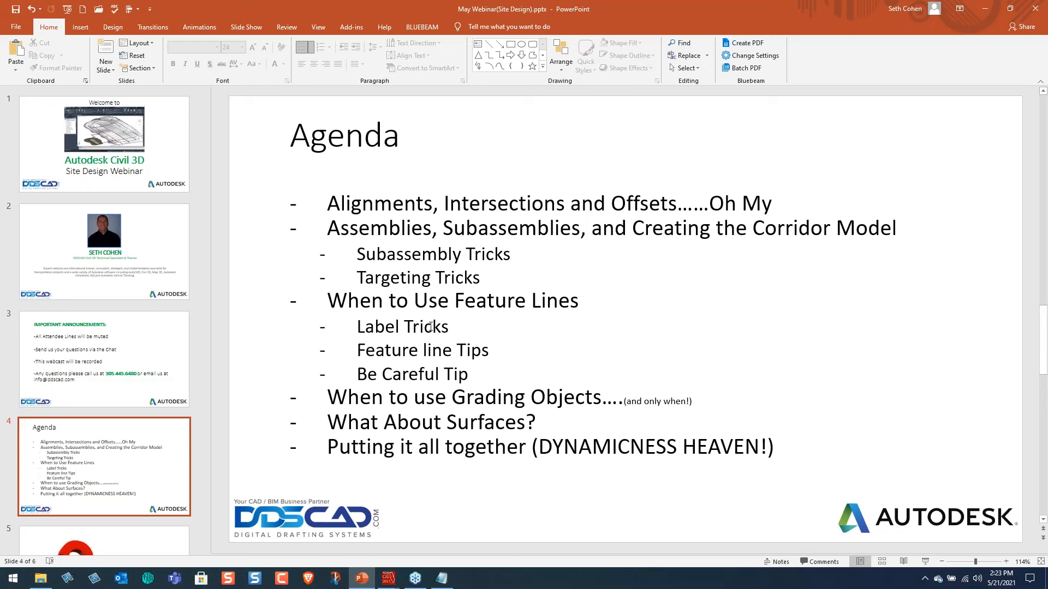
Look through the open windows from PowerPoint to choose the next one to bring up.
{"action": "key", "text": "alt+Tab"}
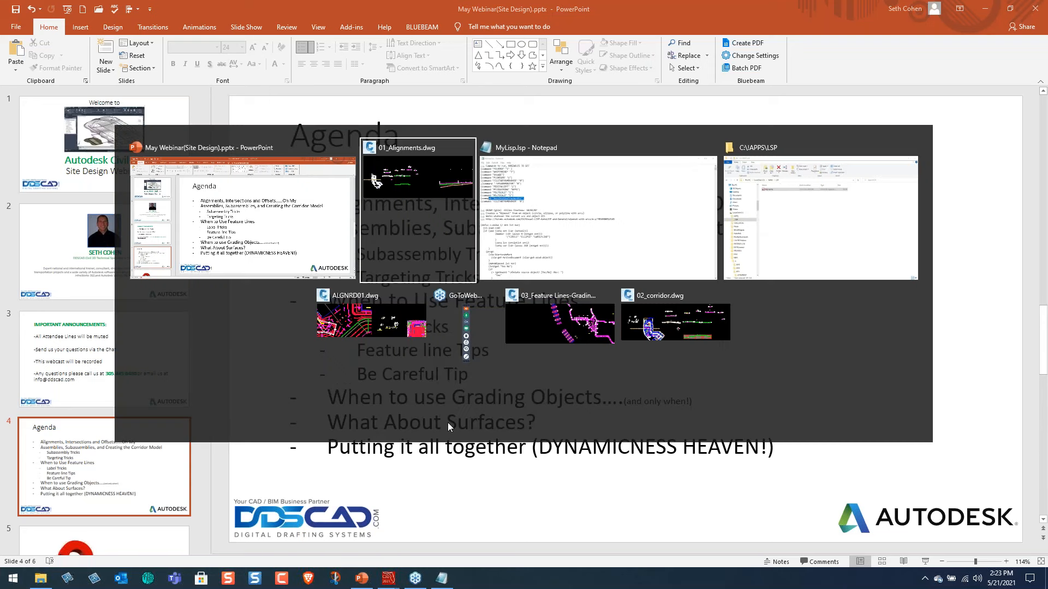
{"action": "key", "text": "Caps_Lock"}
{"action": "key", "text": "alt+Tab"}
{"action": "key", "text": "alt+Tab"}
{"action": "key", "text": "alt+Tab"}
{"action": "key", "text": "alt+Tab"}
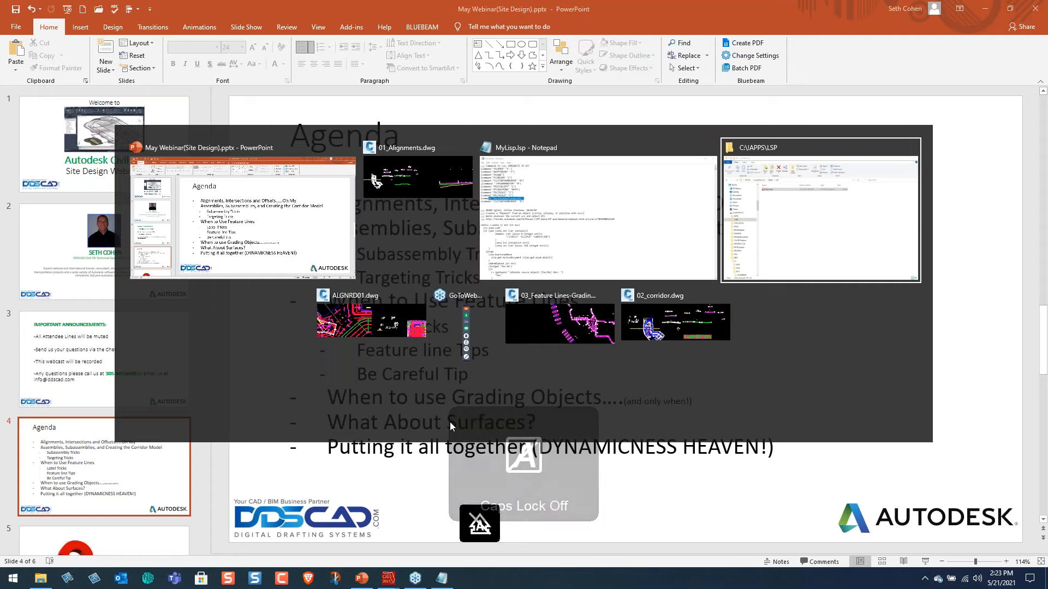
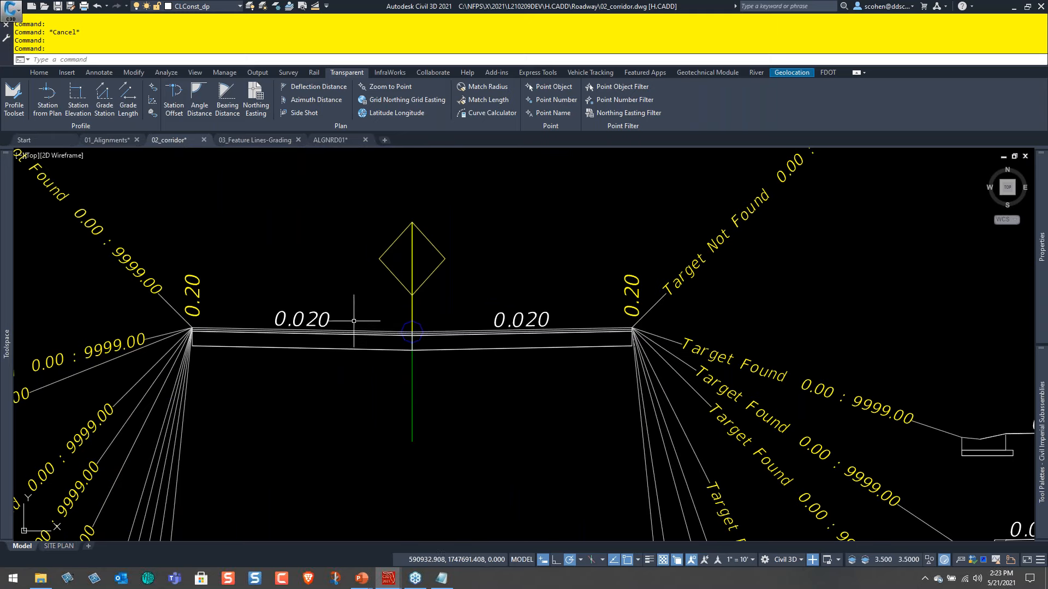
Examine the ROAD assembly's centre lane subassemblies and the conditional target branches fanning out from both lane edges.
{"action": "left_click", "coordinate": [355, 333]}
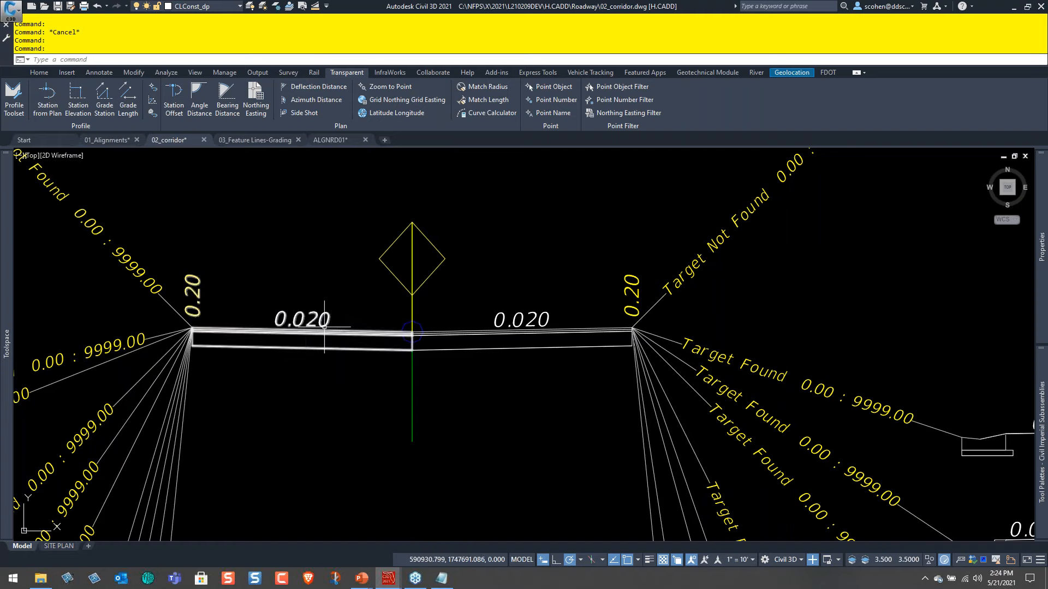
{"action": "scroll", "coordinate": [358, 353], "scroll_direction": "down", "scroll_amount": 2}
{"action": "scroll", "coordinate": [420, 356], "scroll_direction": "down", "scroll_amount": 4}
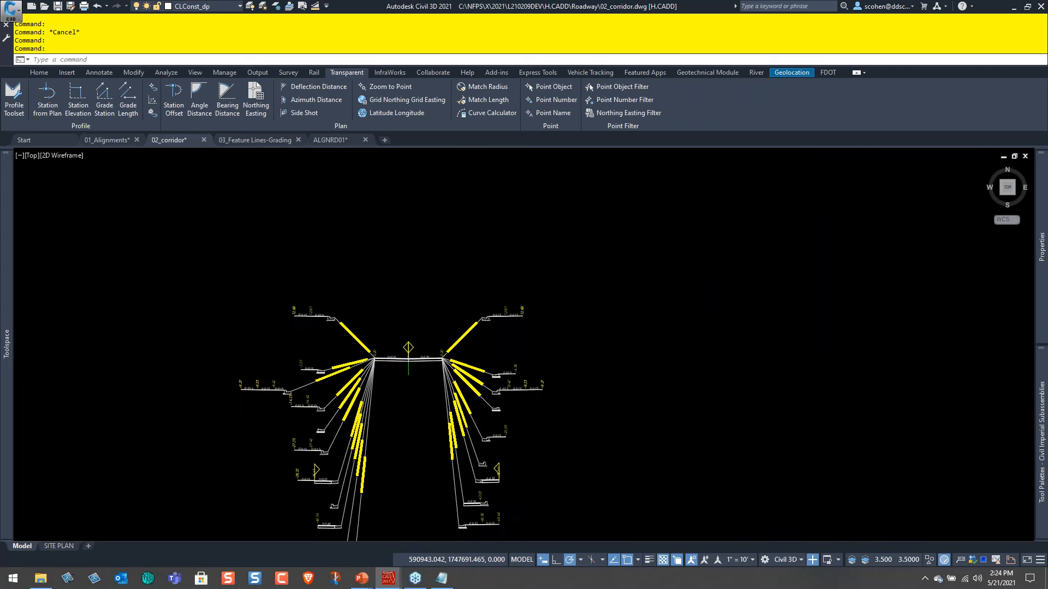
{"action": "scroll", "coordinate": [299, 364], "scroll_direction": "up", "scroll_amount": 4}
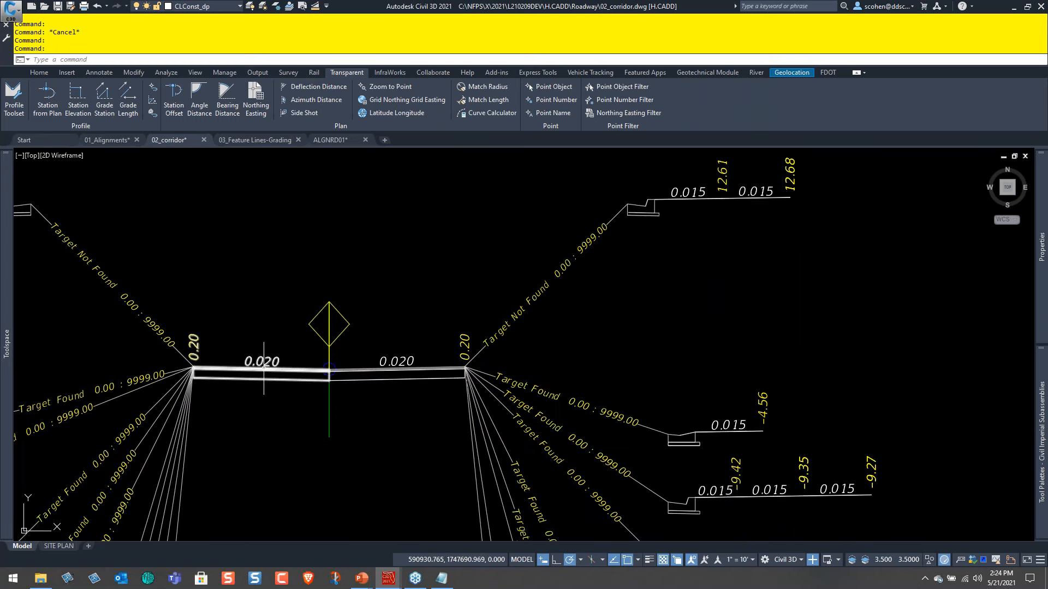
{"action": "scroll", "coordinate": [433, 398], "scroll_direction": "down", "scroll_amount": 5}
{"action": "scroll", "coordinate": [433, 399], "scroll_direction": "down", "scroll_amount": 5}
Open the target mapping of the DEVLAB corridor's ROAD region around station 31 and check the RT LANE width target.
{"action": "middle_click_drag", "start_coordinate": [513, 415], "coordinate": [426, 243]}
{"action": "middle_click_drag", "start_coordinate": [928, 360], "coordinate": [619, 382]}
{"action": "scroll", "coordinate": [669, 379], "scroll_direction": "up", "scroll_amount": 5}
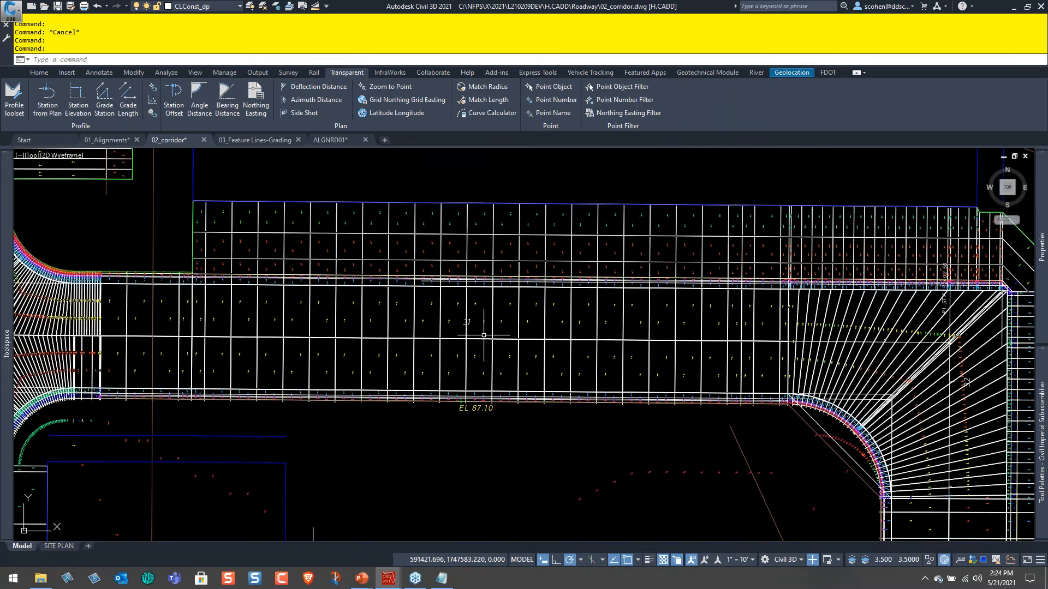
{"action": "scroll", "coordinate": [383, 318], "scroll_direction": "up", "scroll_amount": 2}
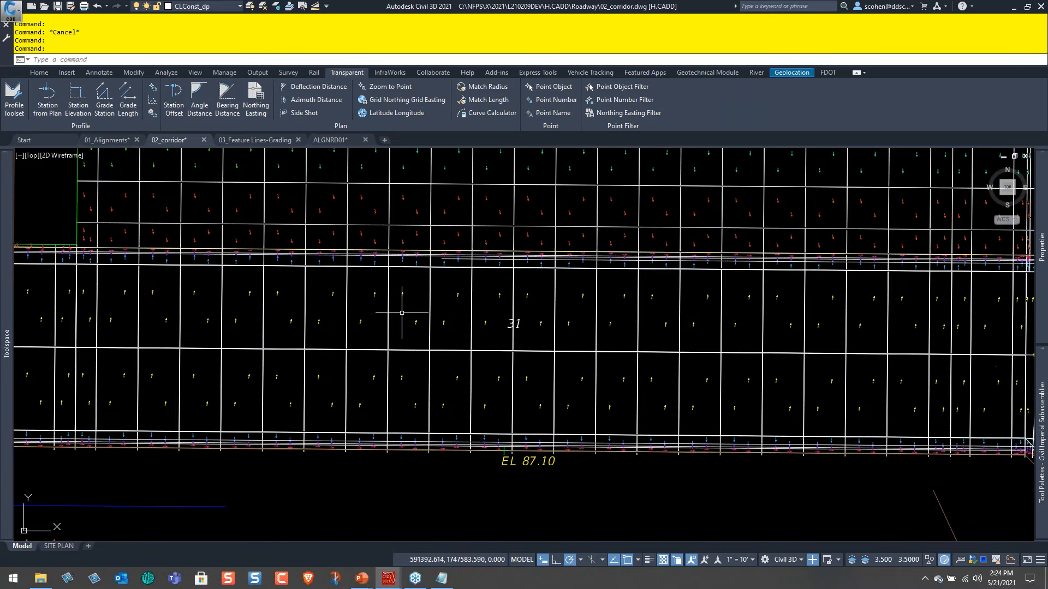
{"action": "left_click", "coordinate": [430, 288]}
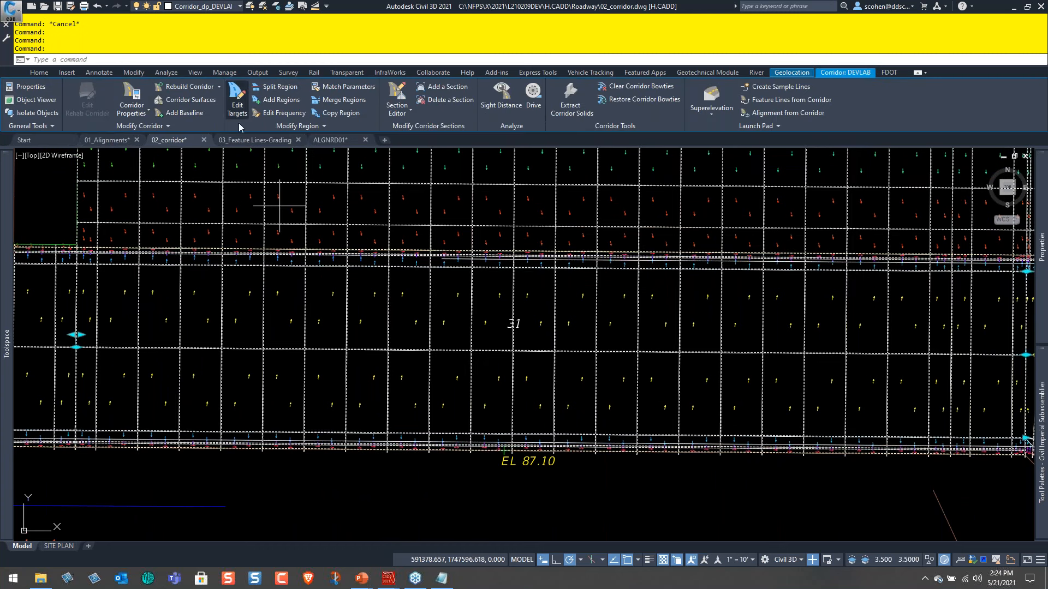
{"action": "left_click", "coordinate": [237, 106]}
{"action": "left_click", "coordinate": [1027, 443]}
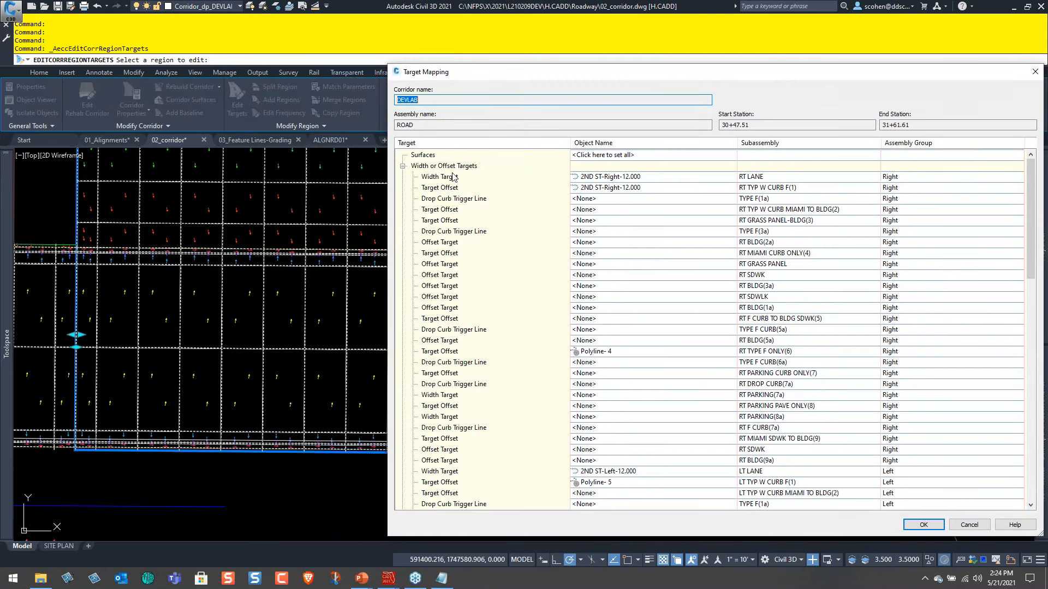
{"action": "left_click", "coordinate": [450, 176]}
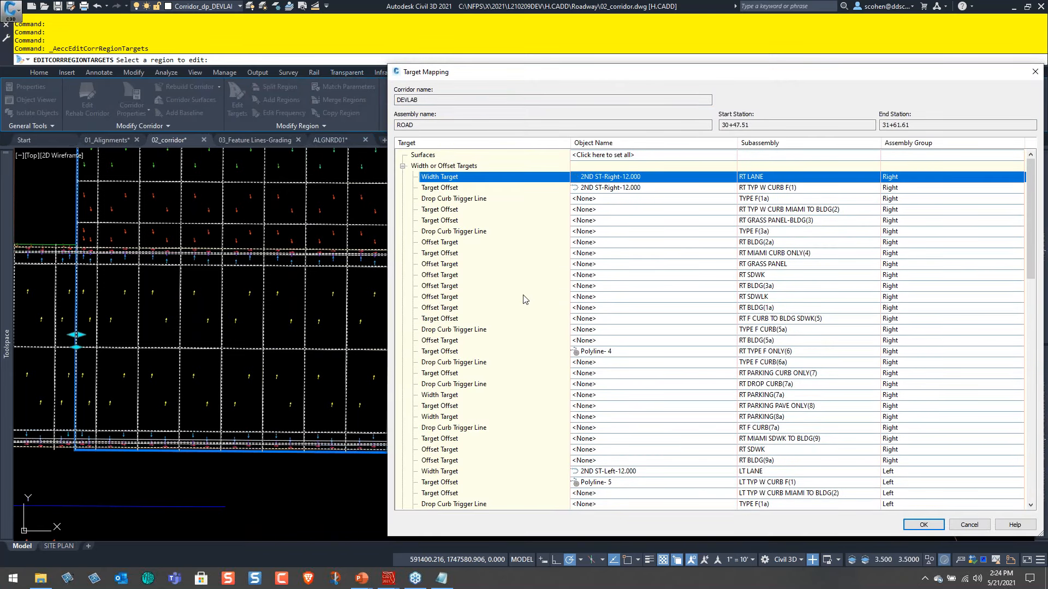
Check the region's slope or elevation targets for the right and left lanes, and close the target mapping without changes.
{"action": "scroll", "coordinate": [523, 299], "scroll_direction": "down", "scroll_amount": 18}
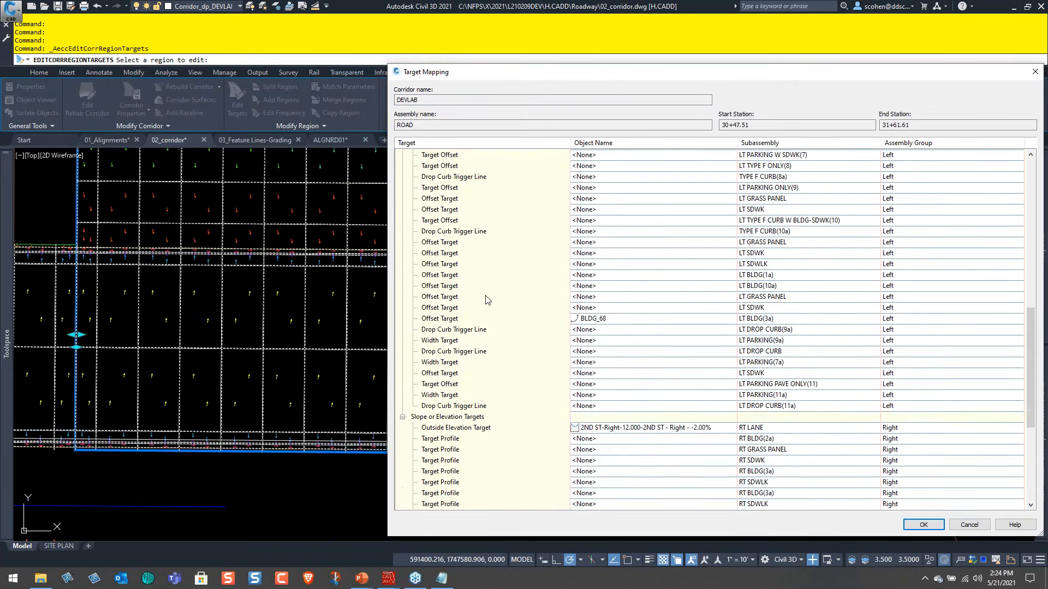
{"action": "scroll", "coordinate": [486, 299], "scroll_direction": "down", "scroll_amount": 6}
{"action": "left_click", "coordinate": [447, 221]}
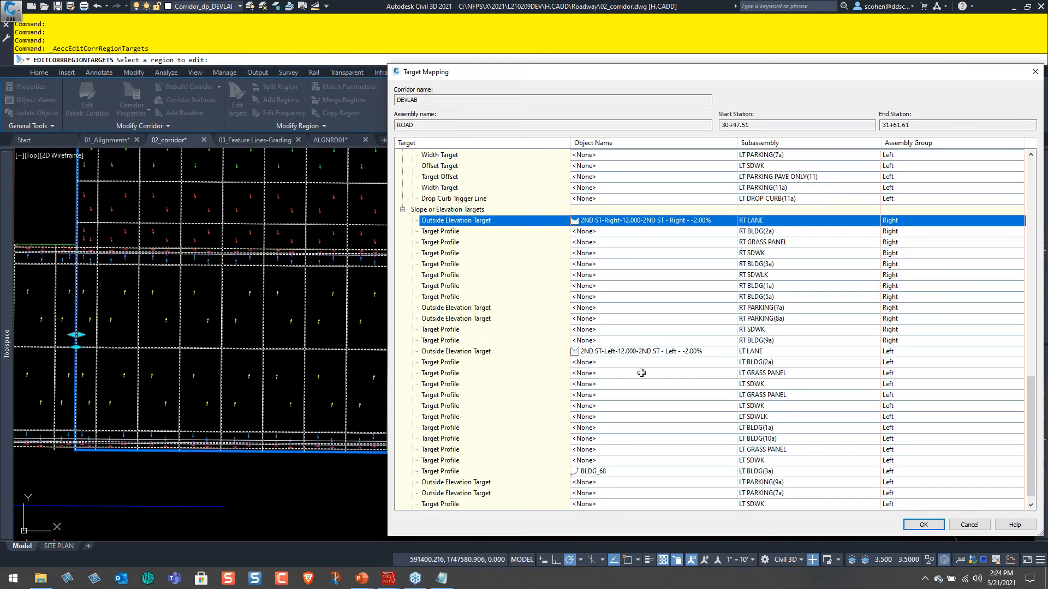
{"action": "left_click", "coordinate": [971, 525]}
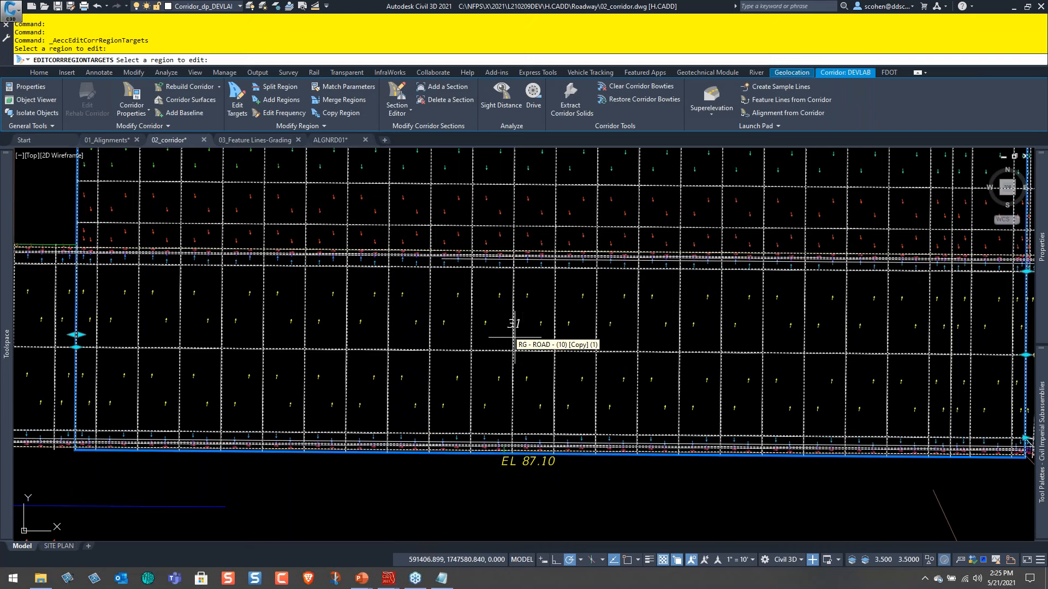
{"action": "key", "text": "Escape"}
{"action": "key", "text": "Escape"}
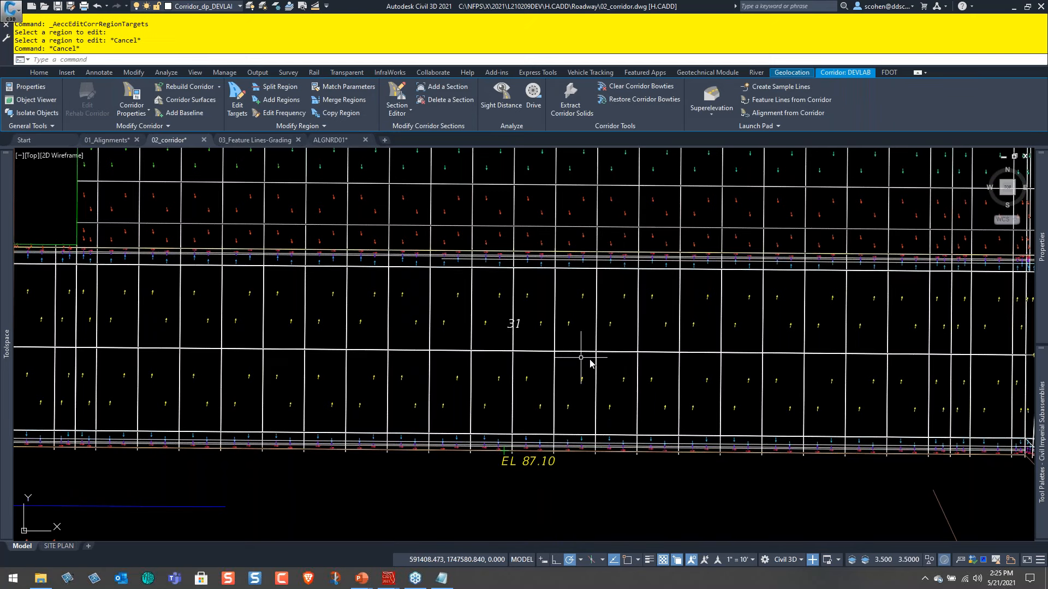
Follow the corridor from the 2ND ST region down to the diagonal alley intersection, examining its lanes and slope arrows.
{"action": "scroll", "coordinate": [606, 372], "scroll_direction": "down", "scroll_amount": 3}
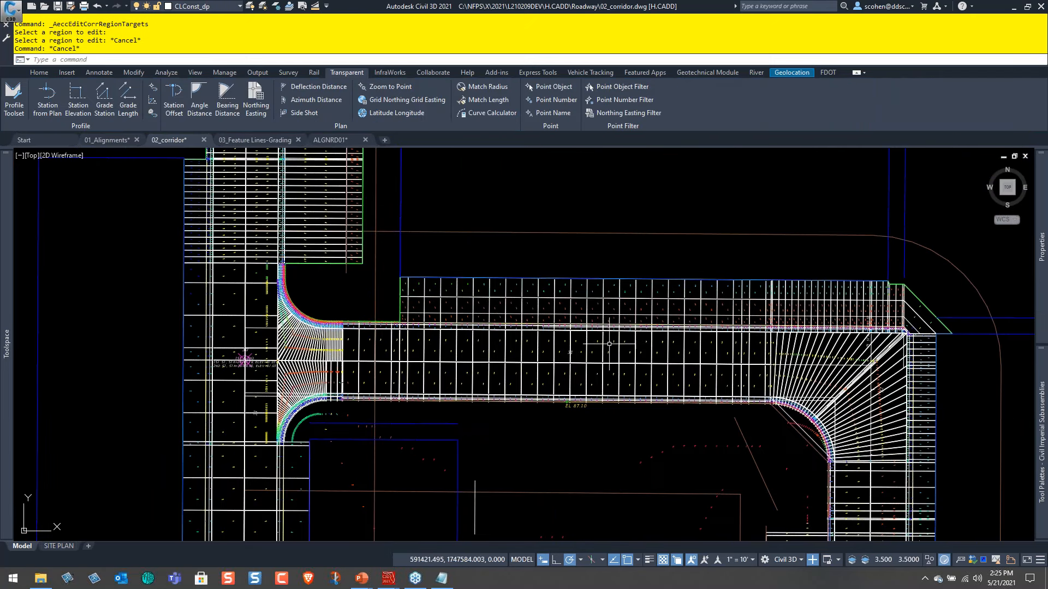
{"action": "middle_click_drag", "start_coordinate": [604, 384], "coordinate": [537, 240]}
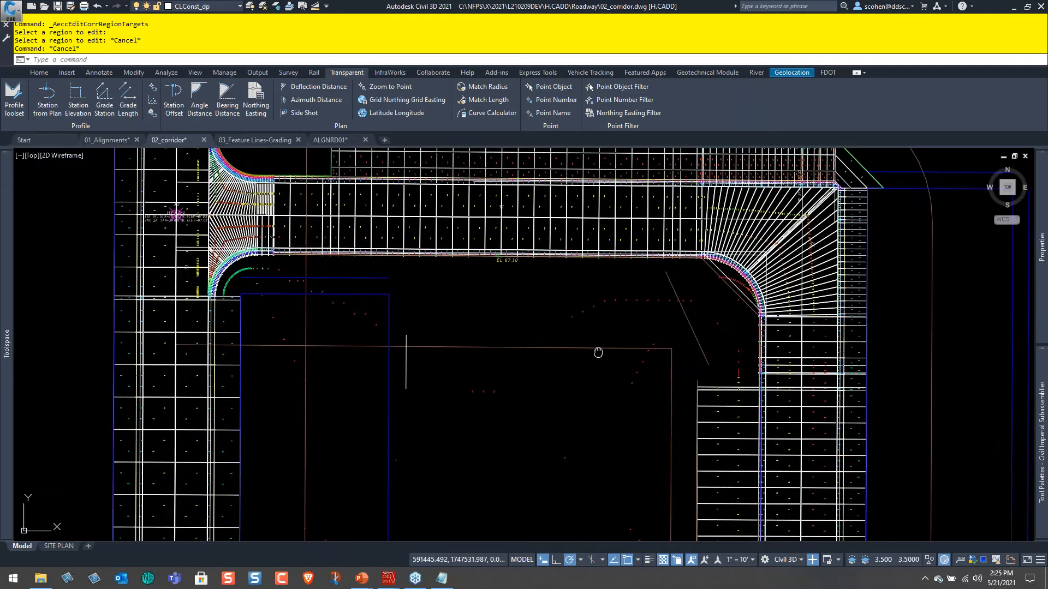
{"action": "middle_click_drag", "start_coordinate": [630, 372], "coordinate": [555, 273]}
{"action": "scroll", "coordinate": [614, 336], "scroll_direction": "down", "scroll_amount": 4}
{"action": "middle_click_drag", "start_coordinate": [652, 380], "coordinate": [572, 186]}
{"action": "middle_click_drag", "start_coordinate": [641, 347], "coordinate": [585, 194]}
{"action": "middle_click_drag", "start_coordinate": [644, 445], "coordinate": [559, 170]}
{"action": "middle_click_drag", "start_coordinate": [655, 376], "coordinate": [550, 219]}
{"action": "middle_click_drag", "start_coordinate": [766, 446], "coordinate": [570, 388]}
{"action": "scroll", "coordinate": [573, 306], "scroll_direction": "up", "scroll_amount": 9}
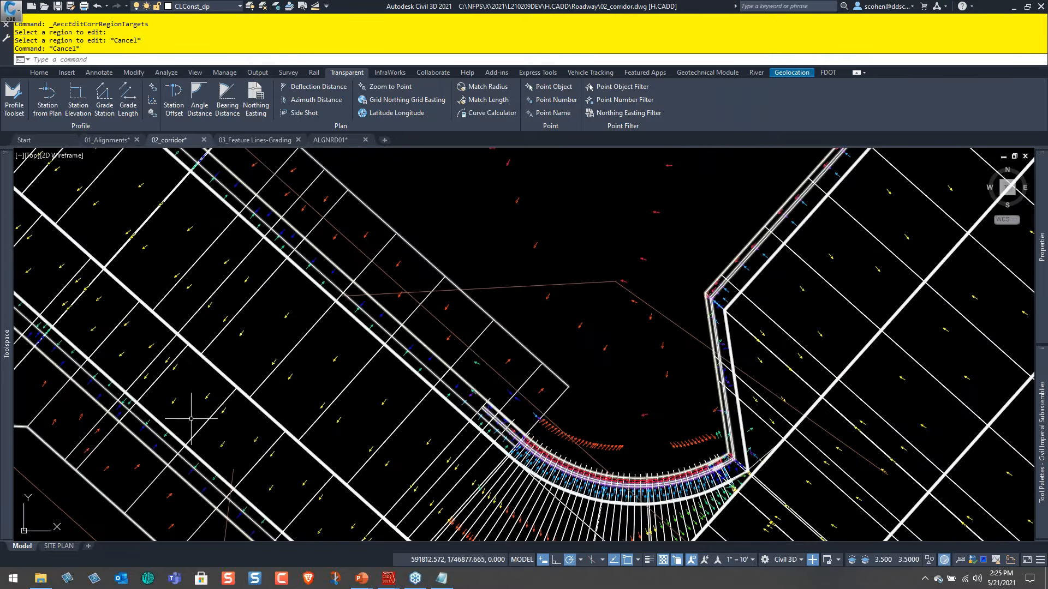
{"action": "middle_click_drag", "start_coordinate": [229, 378], "coordinate": [442, 297]}
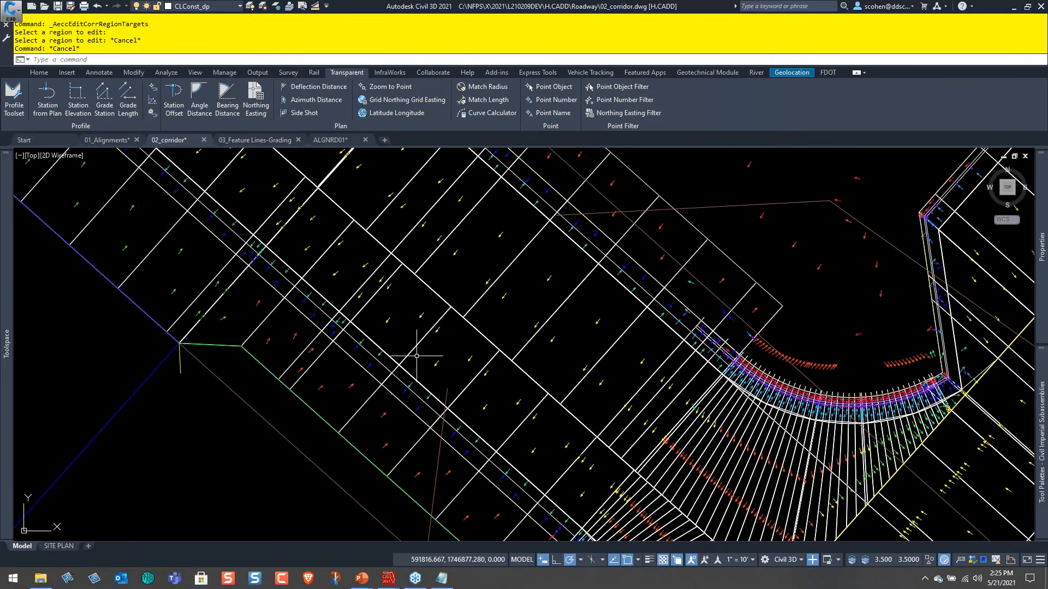
{"action": "mouse_move", "coordinate": [372, 340]}
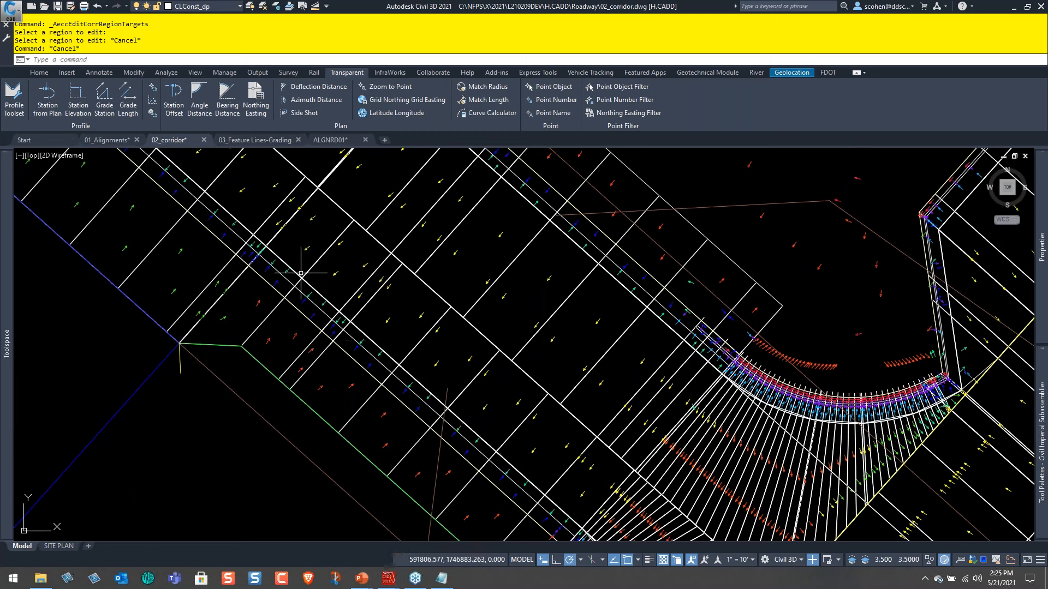
{"action": "left_click", "coordinate": [282, 260]}
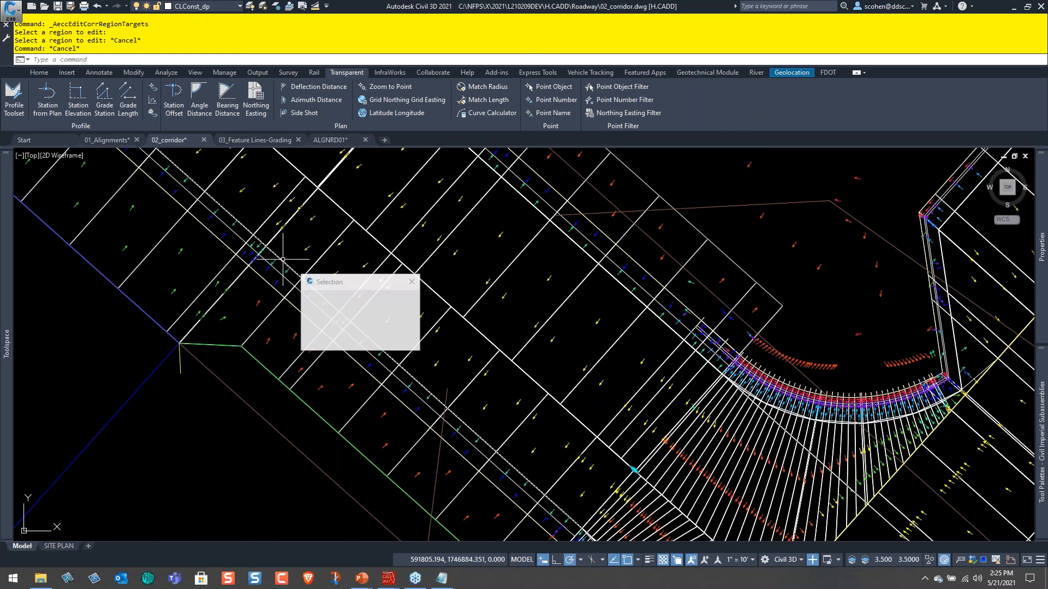
{"action": "left_click", "coordinate": [352, 301]}
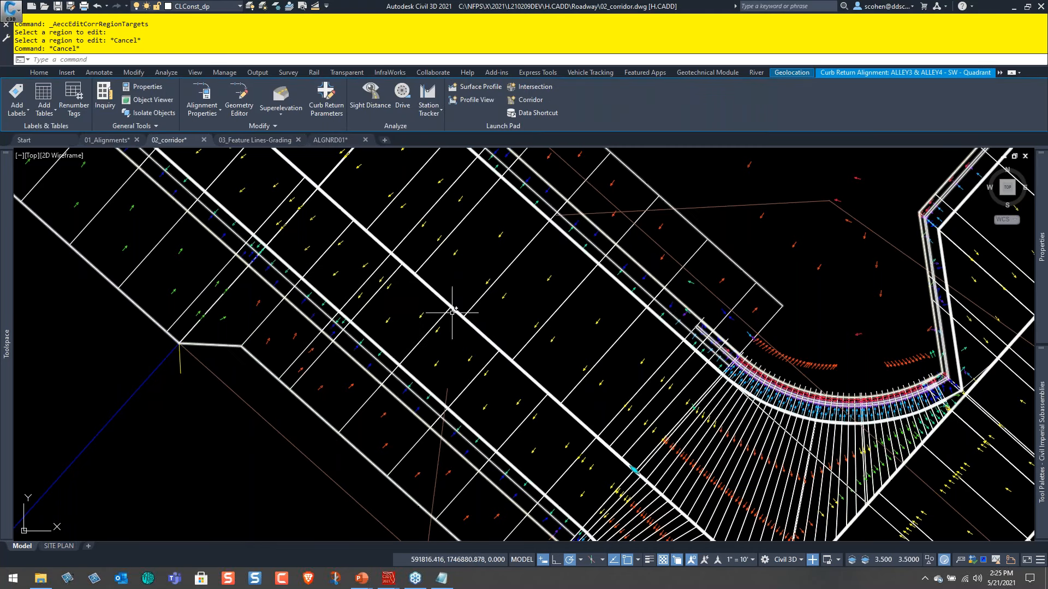
{"action": "key", "text": "Escape"}
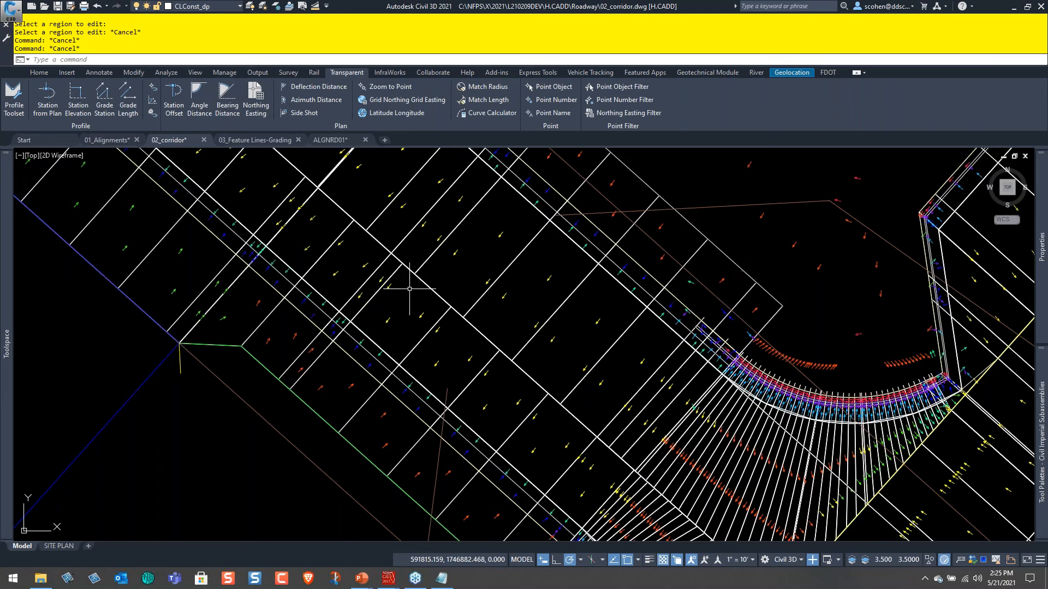
Examine the corridor's slope arrows and curb elevations along the alleys around the ALLEY3 and ALLEY4 intersection.
{"action": "scroll", "coordinate": [395, 270], "scroll_direction": "down", "scroll_amount": 2}
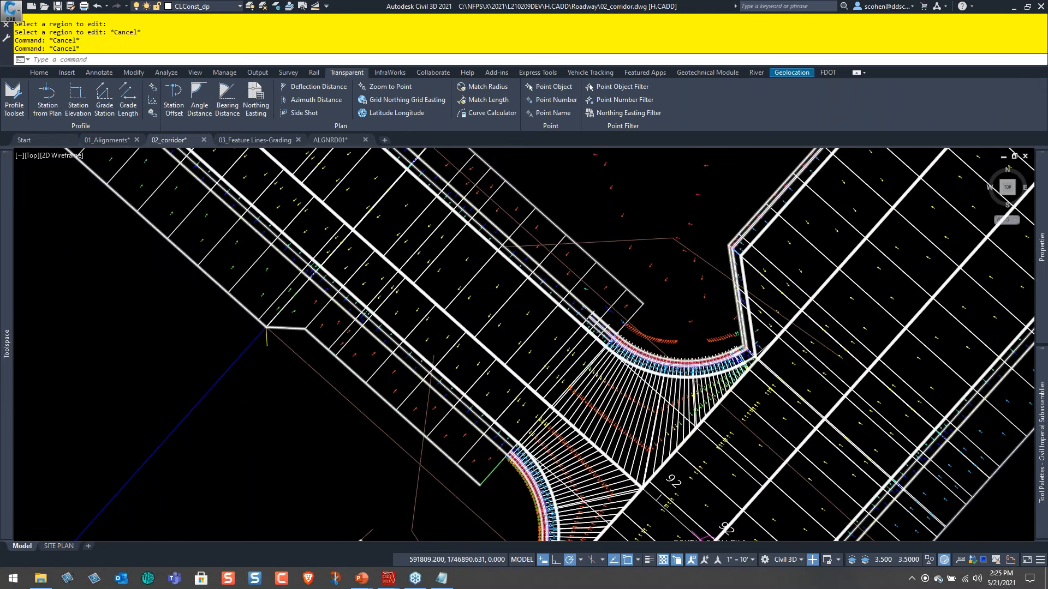
{"action": "middle_click_drag", "start_coordinate": [369, 217], "coordinate": [439, 342]}
{"action": "scroll", "coordinate": [439, 342], "scroll_direction": "down", "scroll_amount": 4}
{"action": "middle_click_drag", "start_coordinate": [242, 230], "coordinate": [510, 433]}
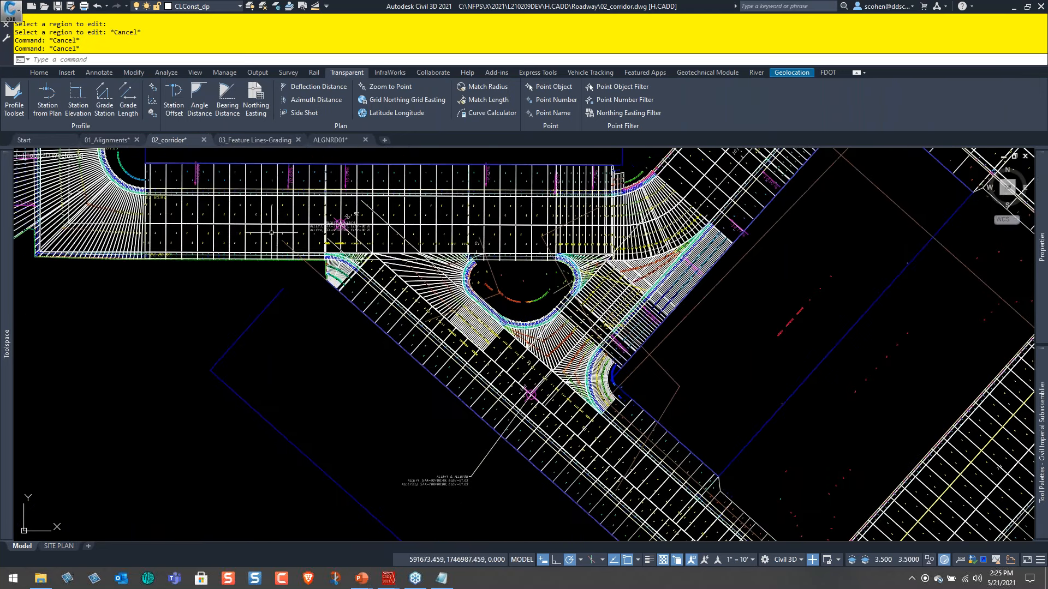
{"action": "scroll", "coordinate": [268, 232], "scroll_direction": "up", "scroll_amount": 7}
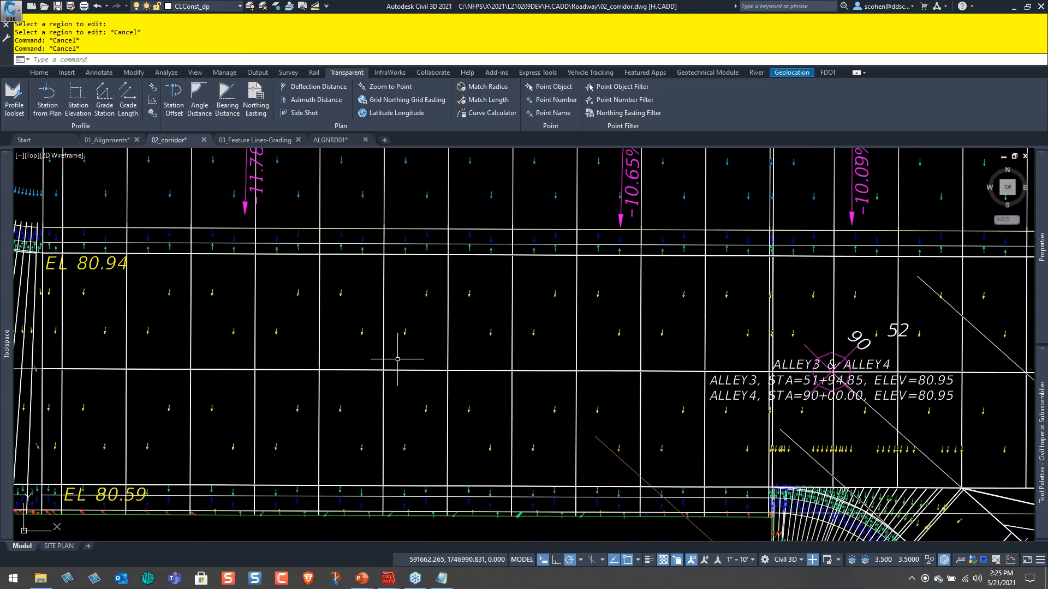
{"action": "scroll", "coordinate": [398, 359], "scroll_direction": "down", "scroll_amount": 2}
{"action": "middle_click_drag", "start_coordinate": [282, 359], "coordinate": [567, 411]}
{"action": "scroll", "coordinate": [408, 406], "scroll_direction": "up", "scroll_amount": 2}
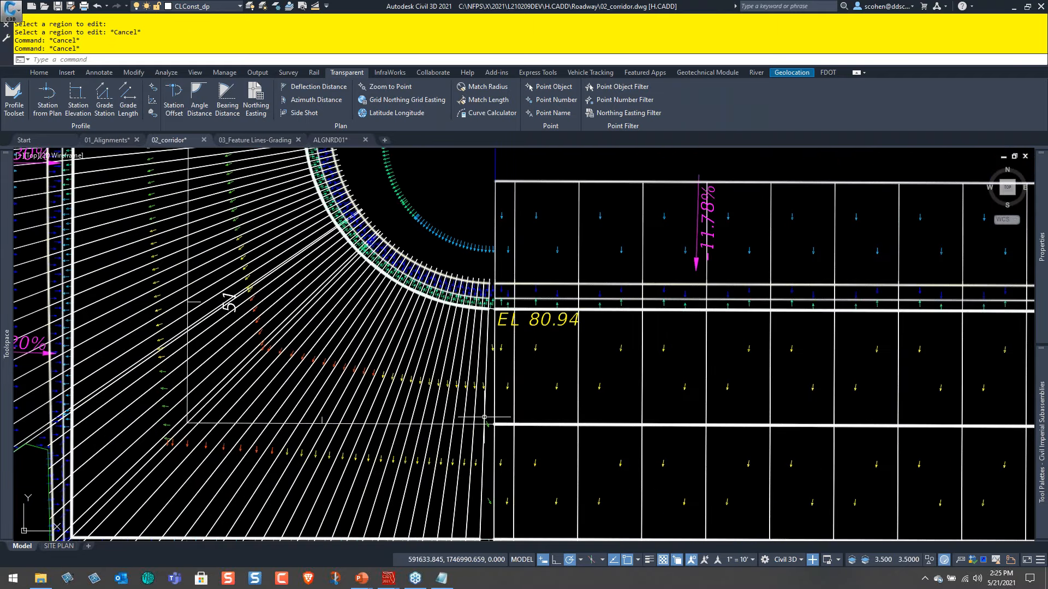
Follow the corridor north from the alley's corner through the next intersections, checking the lane slope direction along the way.
{"action": "scroll", "coordinate": [479, 417], "scroll_direction": "down", "scroll_amount": 2}
{"action": "middle_click_drag", "start_coordinate": [398, 268], "coordinate": [413, 412]}
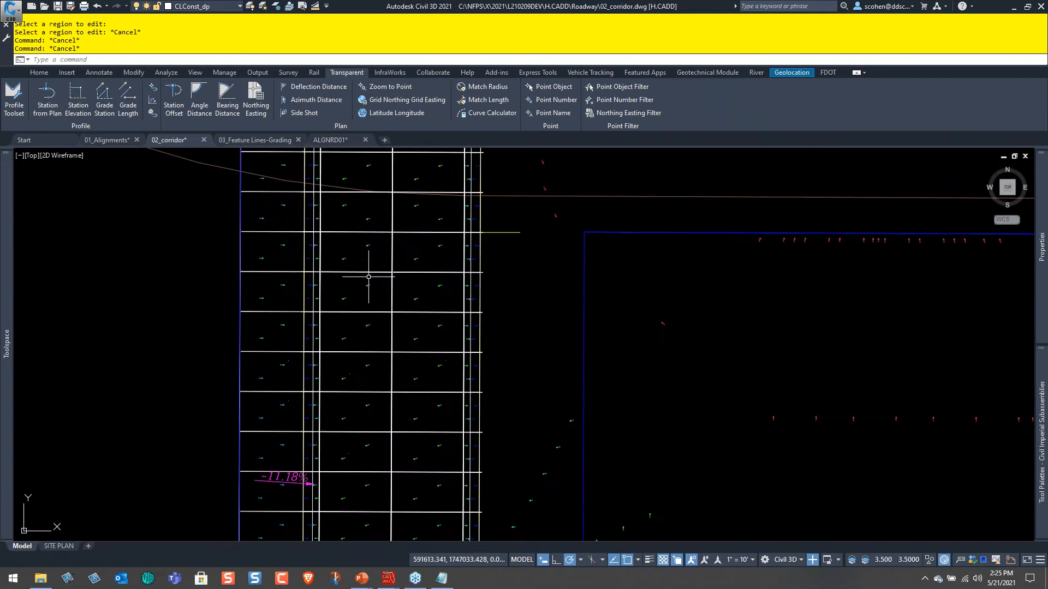
{"action": "middle_click_drag", "start_coordinate": [357, 247], "coordinate": [414, 397]}
{"action": "mouse_move", "coordinate": [342, 292]}
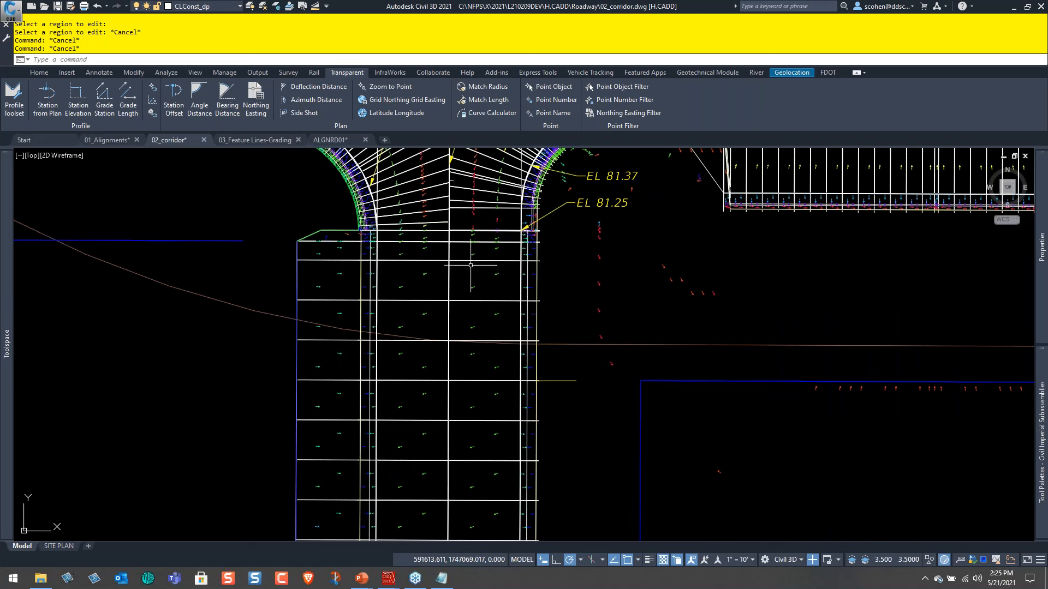
{"action": "scroll", "coordinate": [439, 272], "scroll_direction": "down", "scroll_amount": 4}
{"action": "middle_click_drag", "start_coordinate": [302, 306], "coordinate": [518, 347]}
{"action": "middle_click_drag", "start_coordinate": [460, 271], "coordinate": [668, 440]}
{"action": "mouse_move", "coordinate": [306, 279]}
{"action": "middle_mouse_down"}
{"action": "mouse_move", "coordinate": [400, 323]}
{"action": "mouse_move", "coordinate": [586, 376]}
{"action": "middle_mouse_up"}
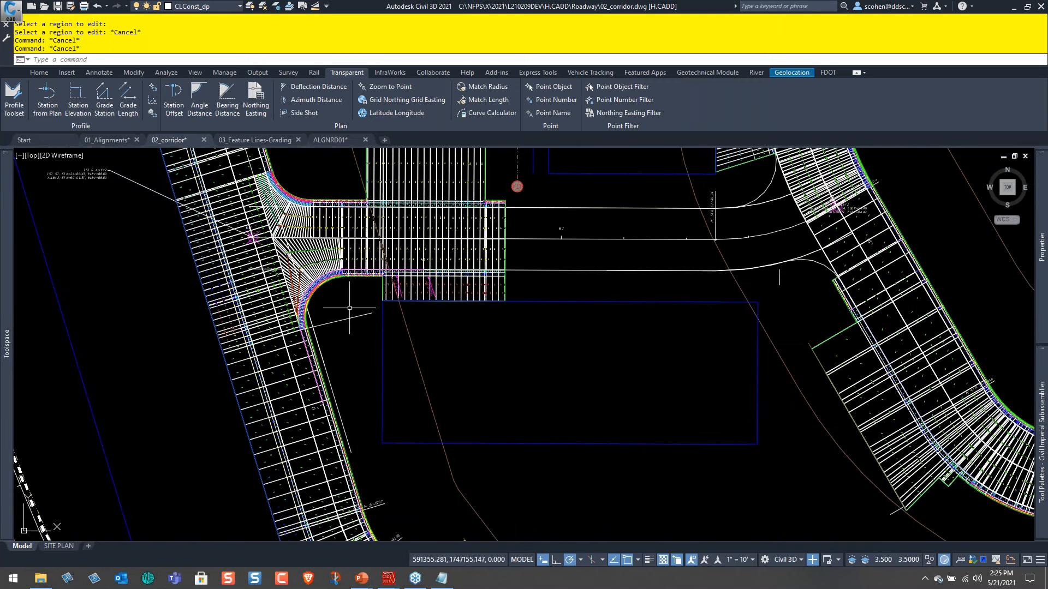
Return to the ROAD assembly and examine the cross slopes of its two centre lanes.
{"action": "scroll", "coordinate": [330, 295], "scroll_direction": "down", "scroll_amount": 4}
{"action": "mouse_move", "coordinate": [145, 178]}
{"action": "middle_mouse_down"}
{"action": "mouse_move", "coordinate": [195, 245]}
{"action": "mouse_move", "coordinate": [480, 471]}
{"action": "mouse_move", "coordinate": [518, 535]}
{"action": "middle_mouse_up"}
{"action": "middle_click_drag", "start_coordinate": [274, 191], "coordinate": [288, 341]}
{"action": "scroll", "coordinate": [268, 261], "scroll_direction": "up", "scroll_amount": 4}
{"action": "scroll", "coordinate": [248, 314], "scroll_direction": "up", "scroll_amount": 4}
{"action": "scroll", "coordinate": [257, 374], "scroll_direction": "up", "scroll_amount": 4}
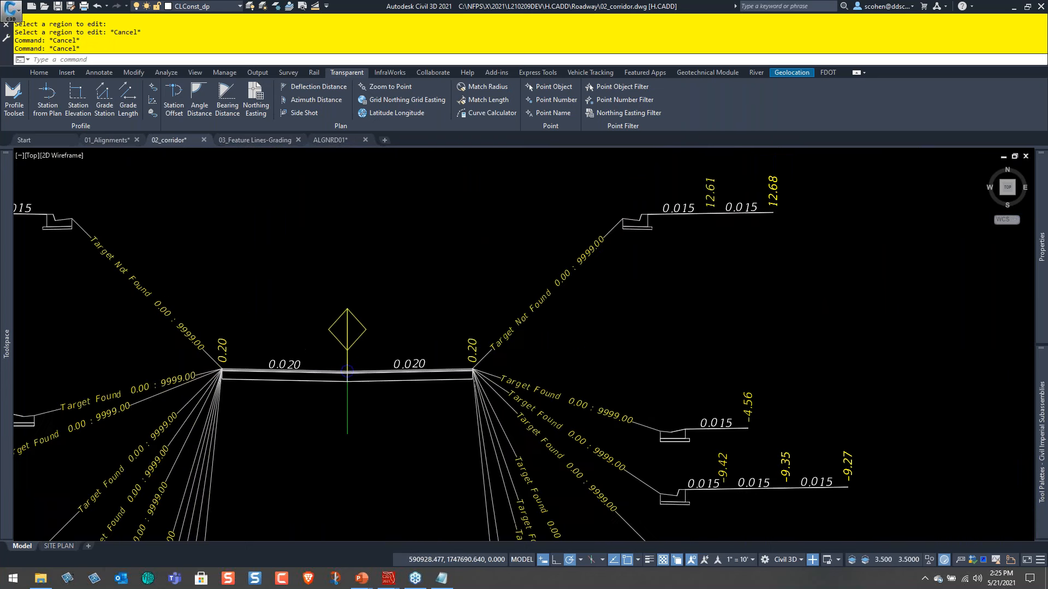
{"action": "mouse_move", "coordinate": [405, 356]}
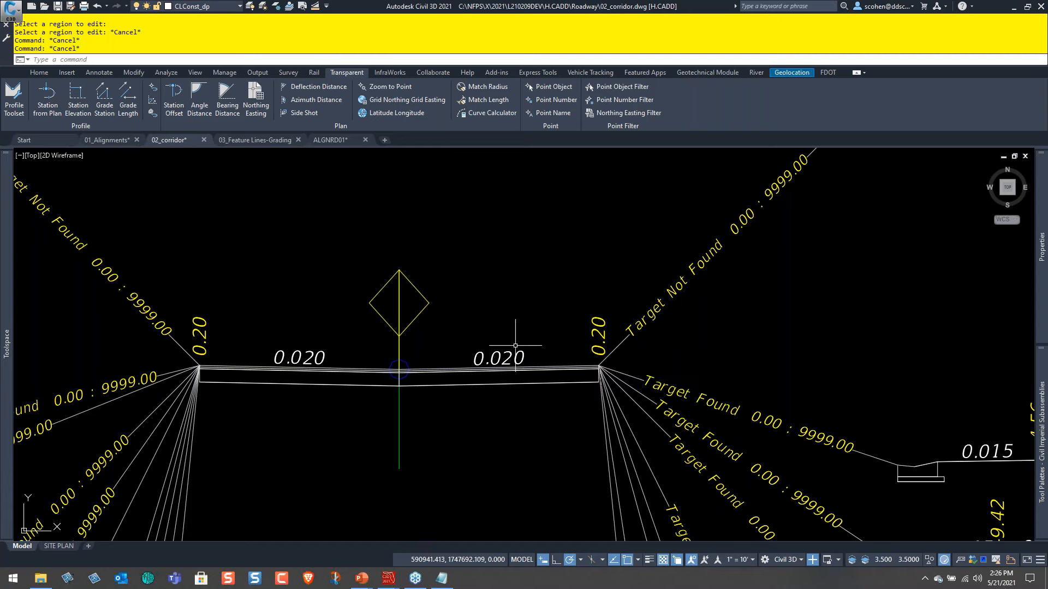
Inspect the sidewalk and outer links of the assembly's upper-right Target Not Found branch, and view all the corridor assemblies together.
{"action": "scroll", "coordinate": [513, 350], "scroll_direction": "down", "scroll_amount": 1}
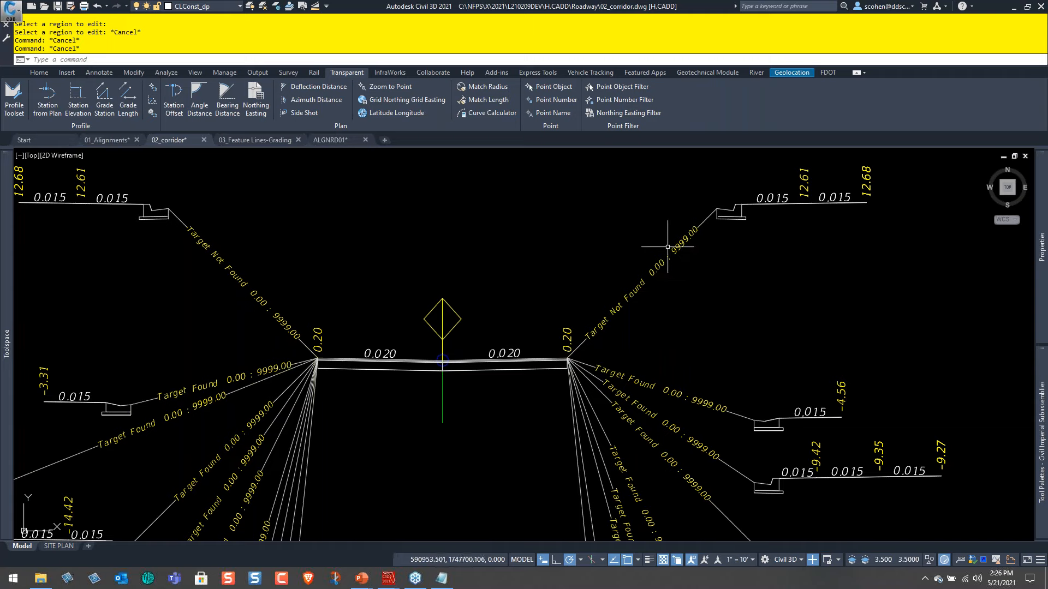
{"action": "mouse_move", "coordinate": [667, 247]}
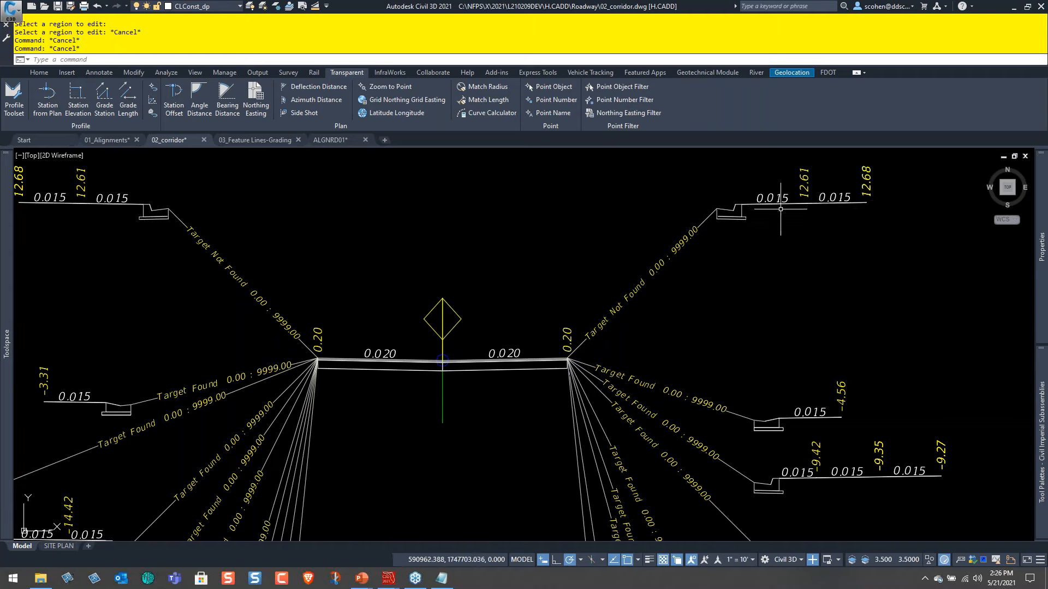
{"action": "mouse_move", "coordinate": [780, 204]}
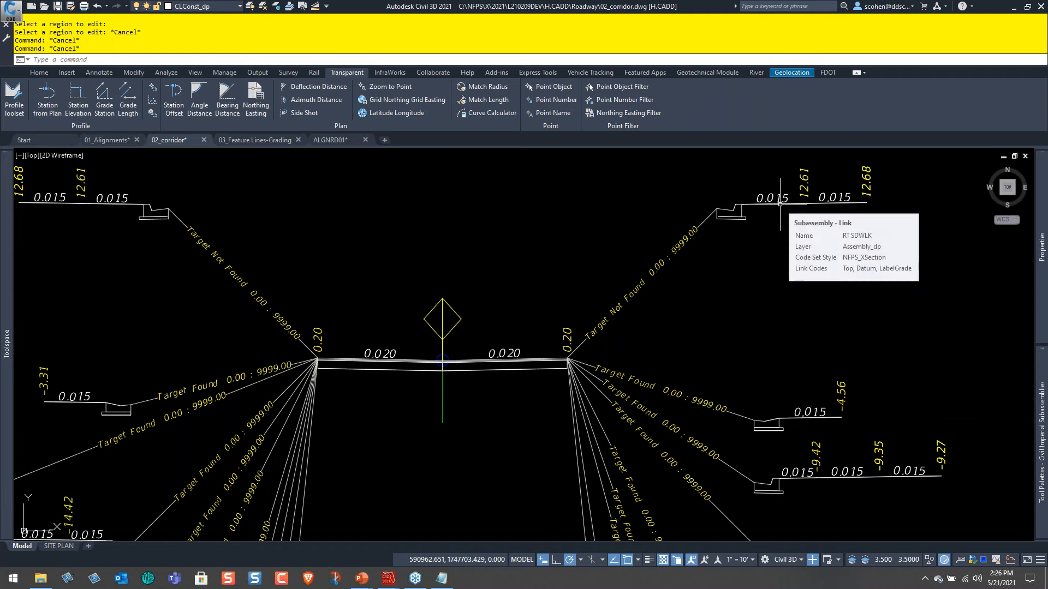
{"action": "mouse_move", "coordinate": [839, 204]}
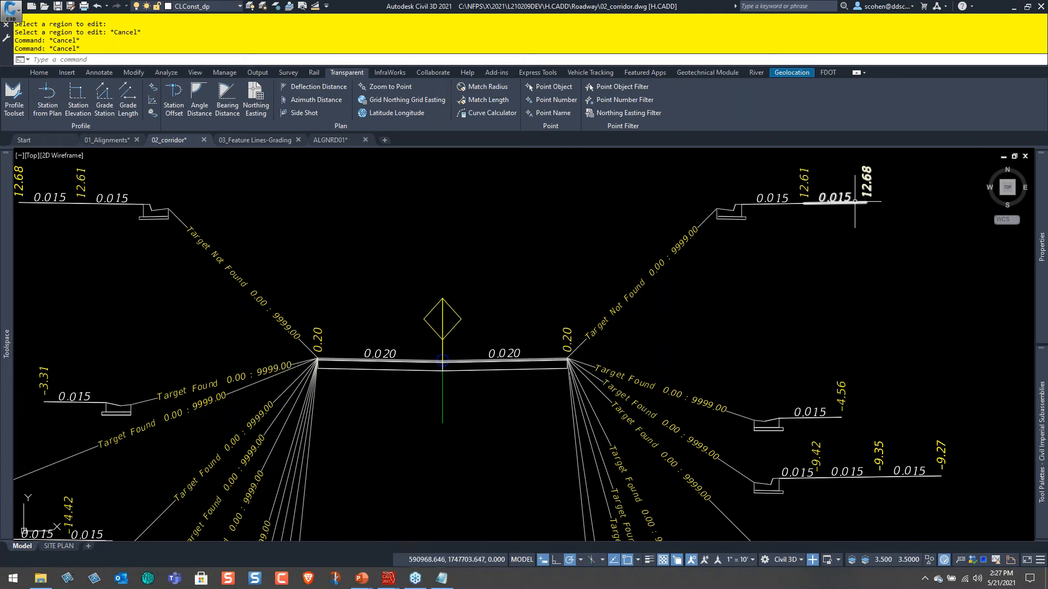
{"action": "scroll", "coordinate": [739, 341], "scroll_direction": "down", "scroll_amount": 8}
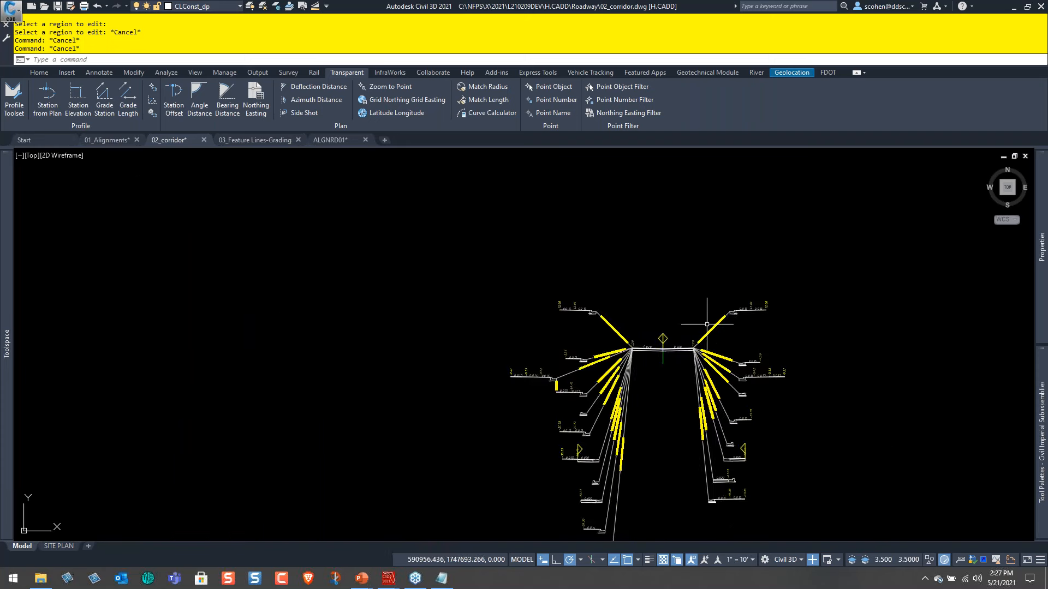
{"action": "scroll", "coordinate": [739, 420], "scroll_direction": "up", "scroll_amount": 2}
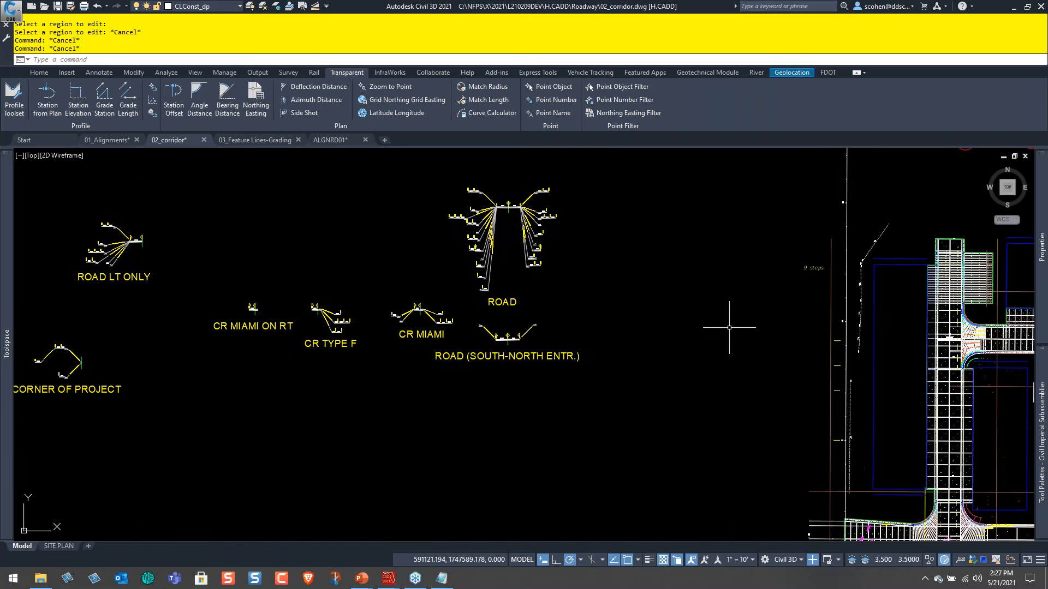
Examine the corridor around the 1st St and ALLEY1 intersection and the slope labels along the alley's north side.
{"action": "scroll", "coordinate": [726, 329], "scroll_direction": "down", "scroll_amount": 4}
{"action": "middle_click_drag", "start_coordinate": [795, 430], "coordinate": [576, 347]}
{"action": "scroll", "coordinate": [546, 344], "scroll_direction": "up", "scroll_amount": 6}
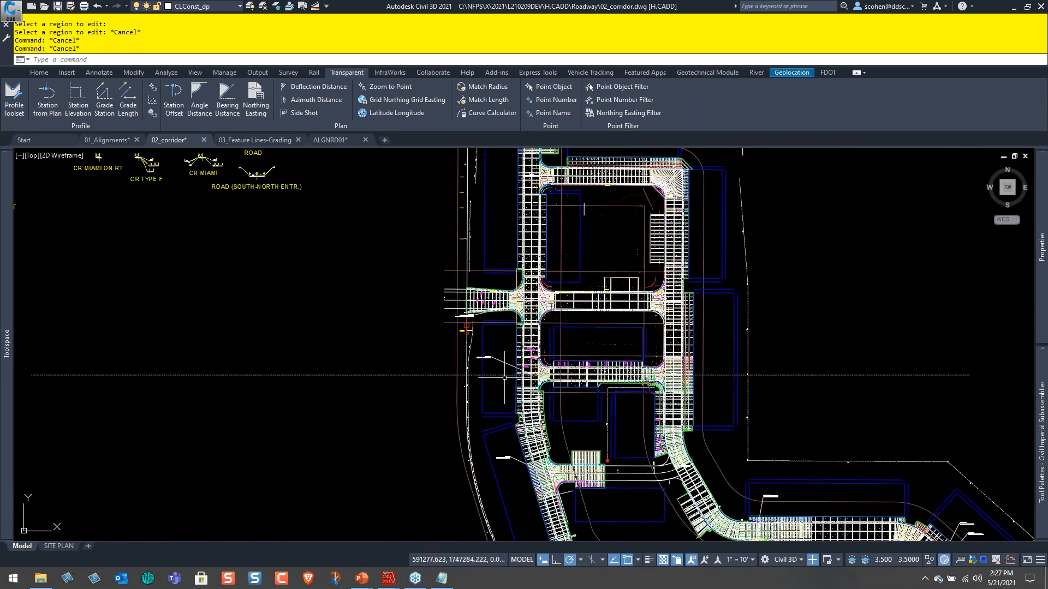
{"action": "middle_click_drag", "start_coordinate": [622, 531], "coordinate": [575, 388]}
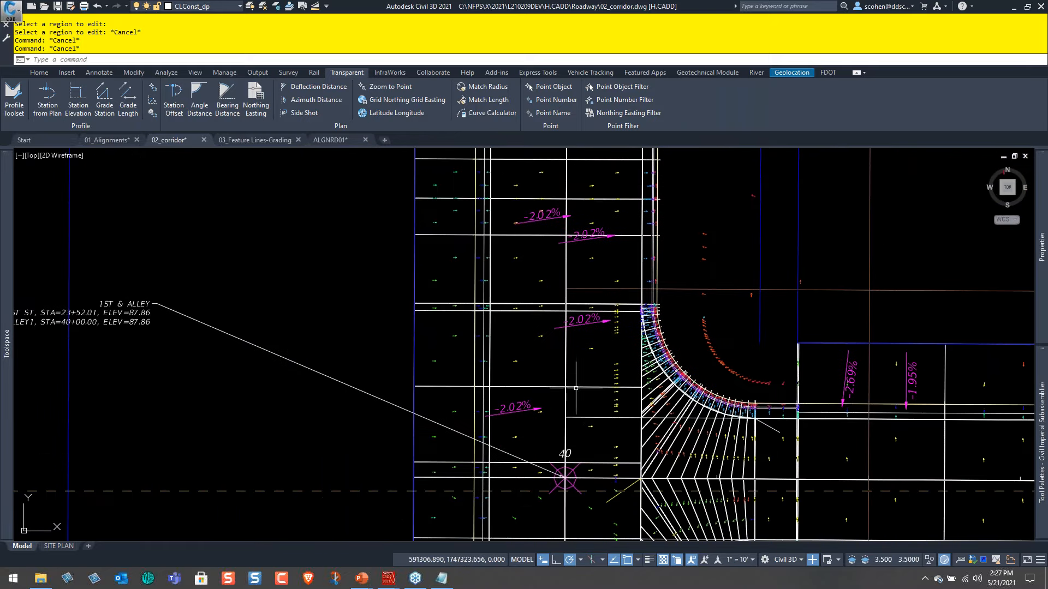
{"action": "middle_click_drag", "start_coordinate": [624, 351], "coordinate": [321, 293]}
{"action": "middle_click_drag", "start_coordinate": [862, 396], "coordinate": [628, 359]}
{"action": "scroll", "coordinate": [628, 358], "scroll_direction": "down", "scroll_amount": 2}
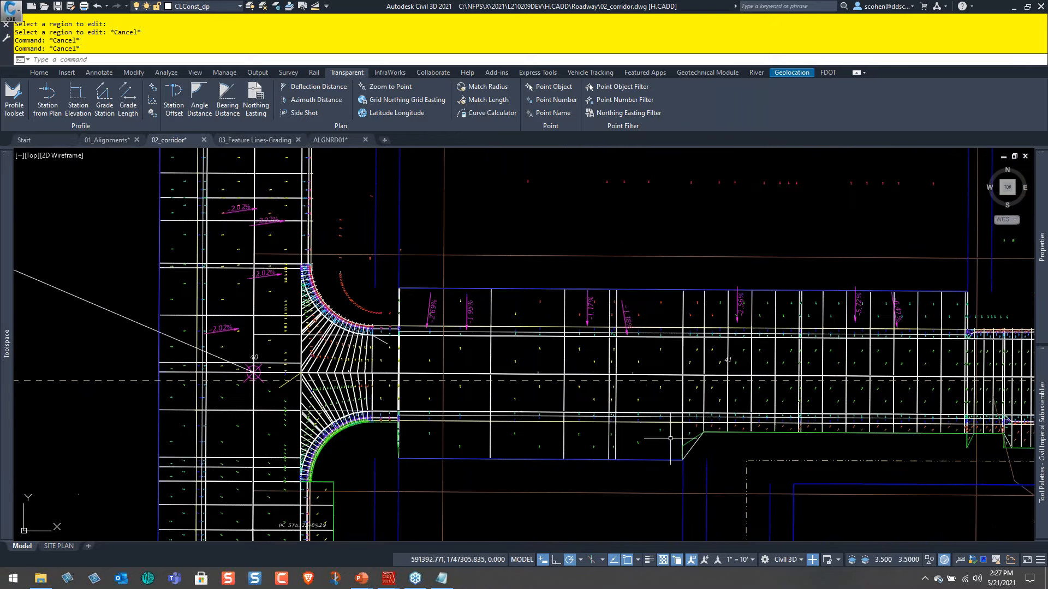
{"action": "scroll", "coordinate": [802, 322], "scroll_direction": "down", "scroll_amount": 2}
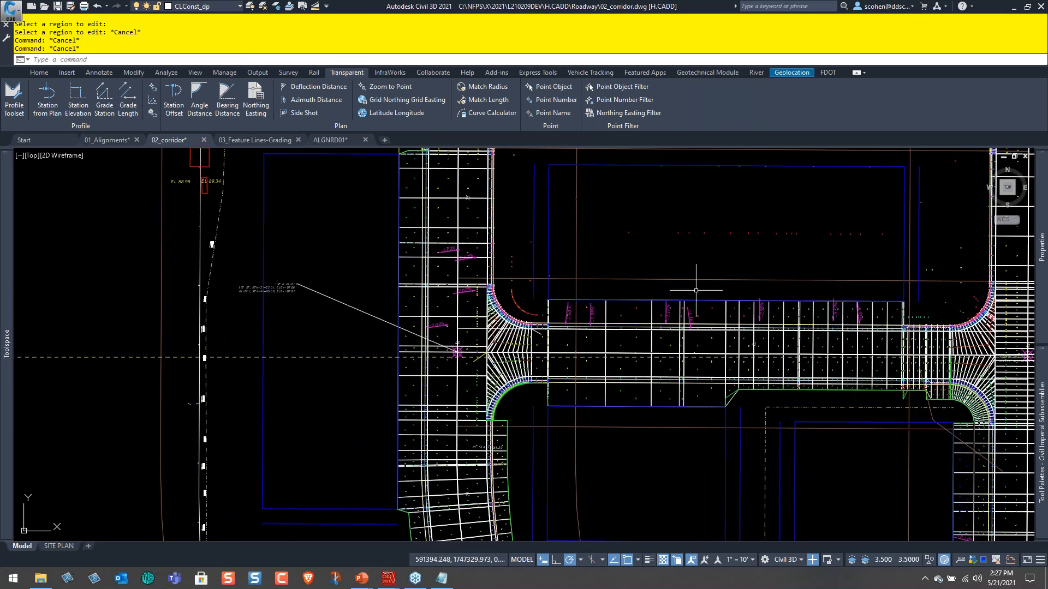
{"action": "scroll", "coordinate": [726, 256], "scroll_direction": "up", "scroll_amount": 2}
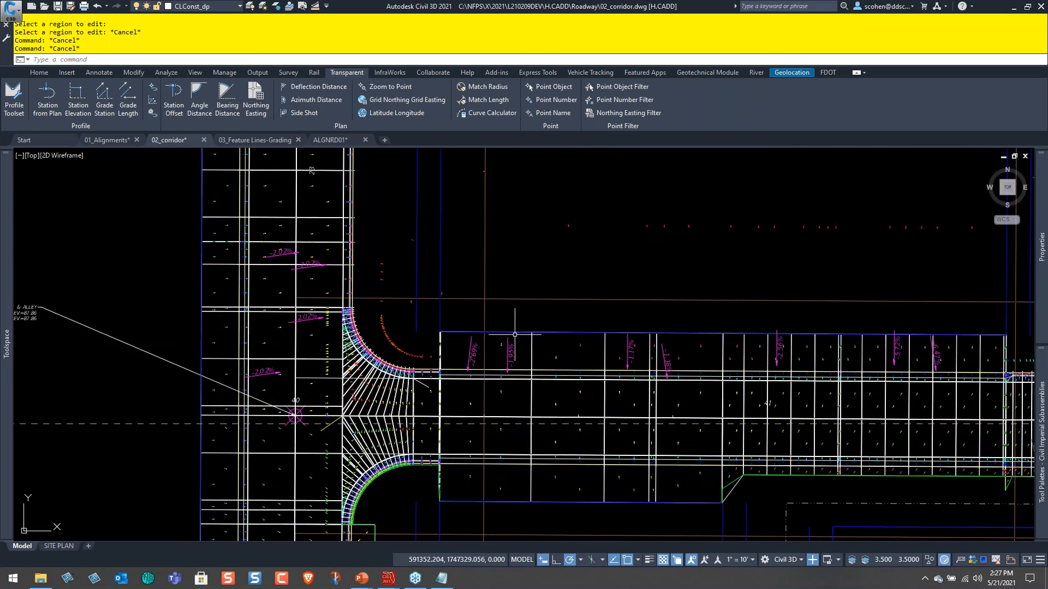
Inspect the elevations of the two building feature lines meeting at the northwest corner of the alley's driveway strip.
{"action": "left_click", "coordinate": [548, 331]}
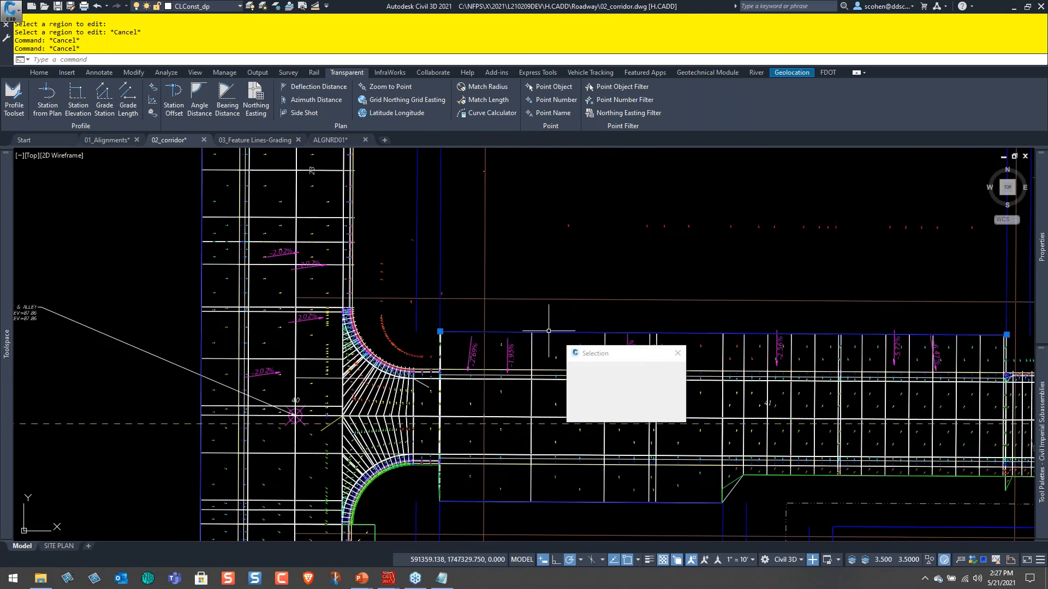
{"action": "left_click", "coordinate": [589, 372]}
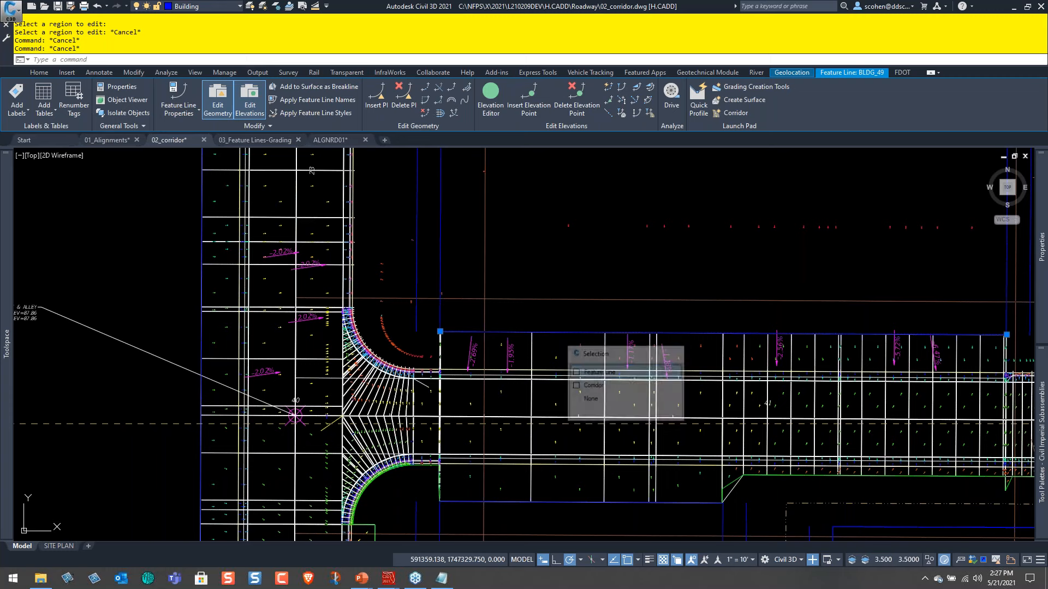
{"action": "left_click", "coordinate": [440, 248]}
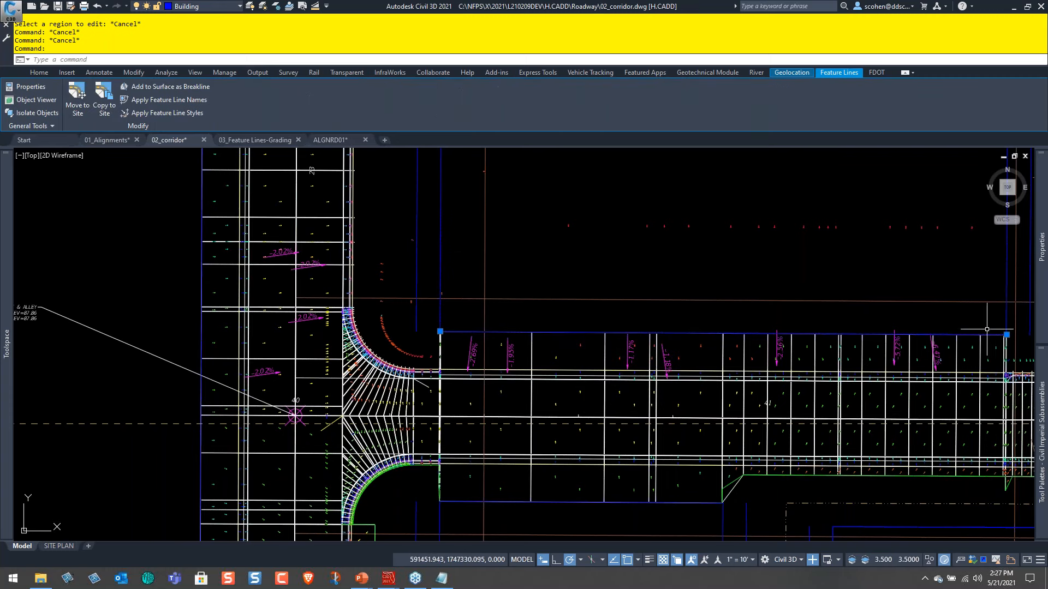
{"action": "mouse_move", "coordinate": [1043, 289]}
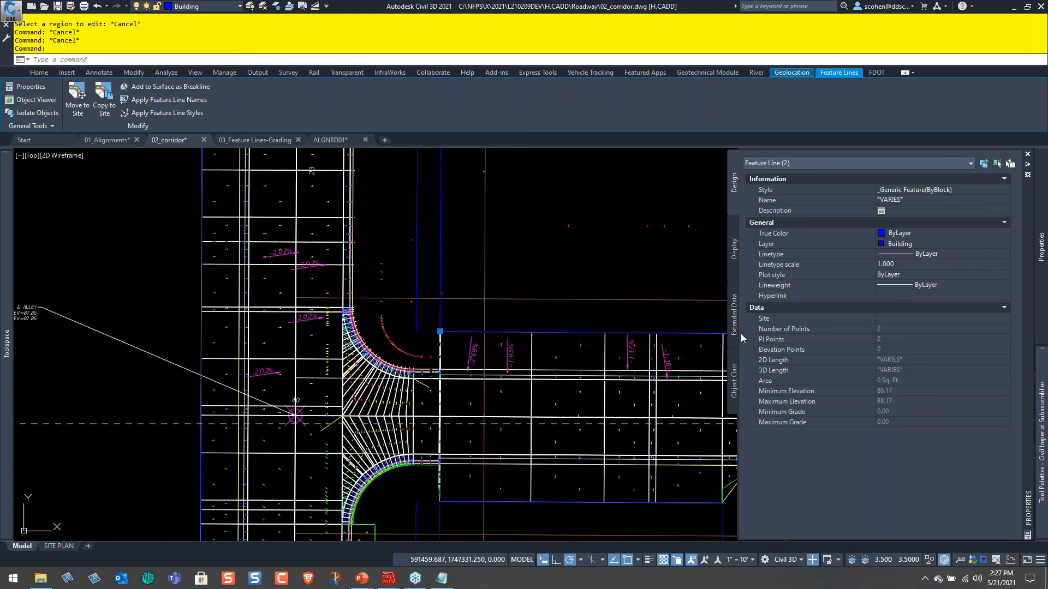
{"action": "key", "text": "Escape"}
{"action": "key", "text": "Escape"}
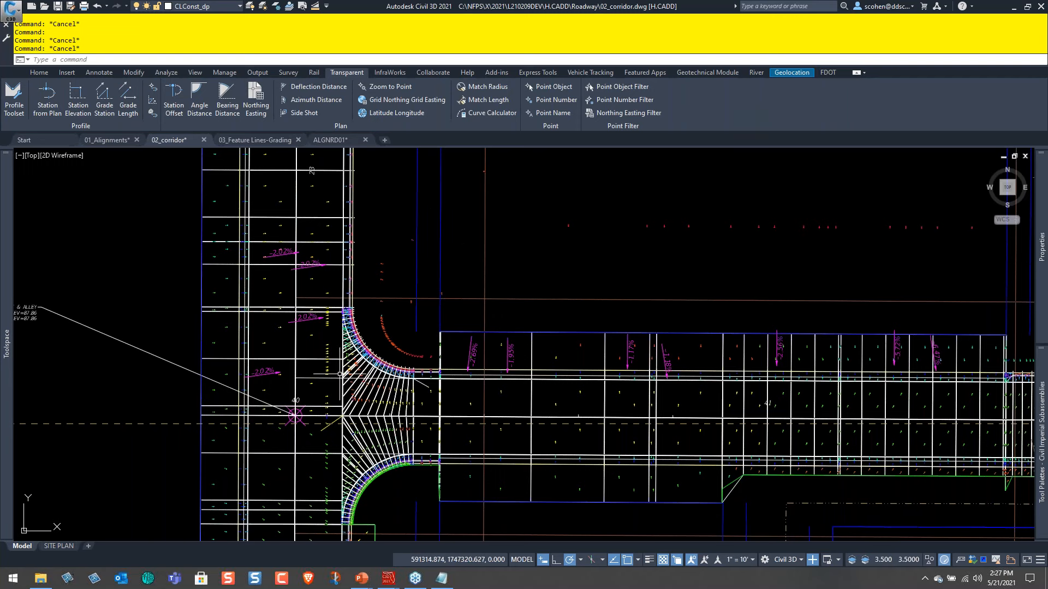
Reload the DSGNRD01 external reference and show its driveways and pavement along the alley.
{"action": "type", "text": "XR"}
{"action": "key", "text": "Return"}
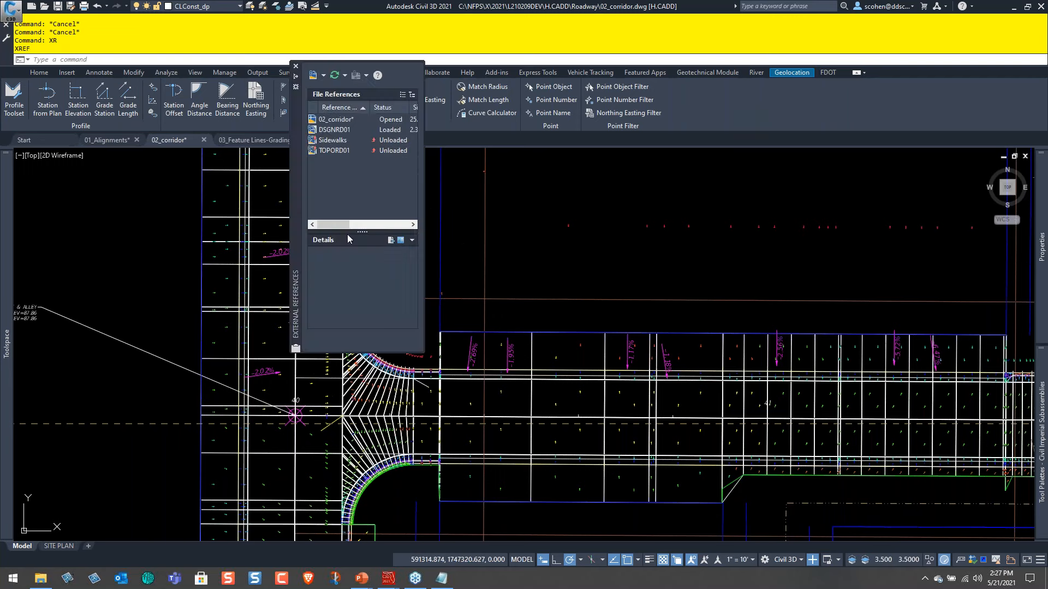
{"action": "right_click", "coordinate": [343, 132]}
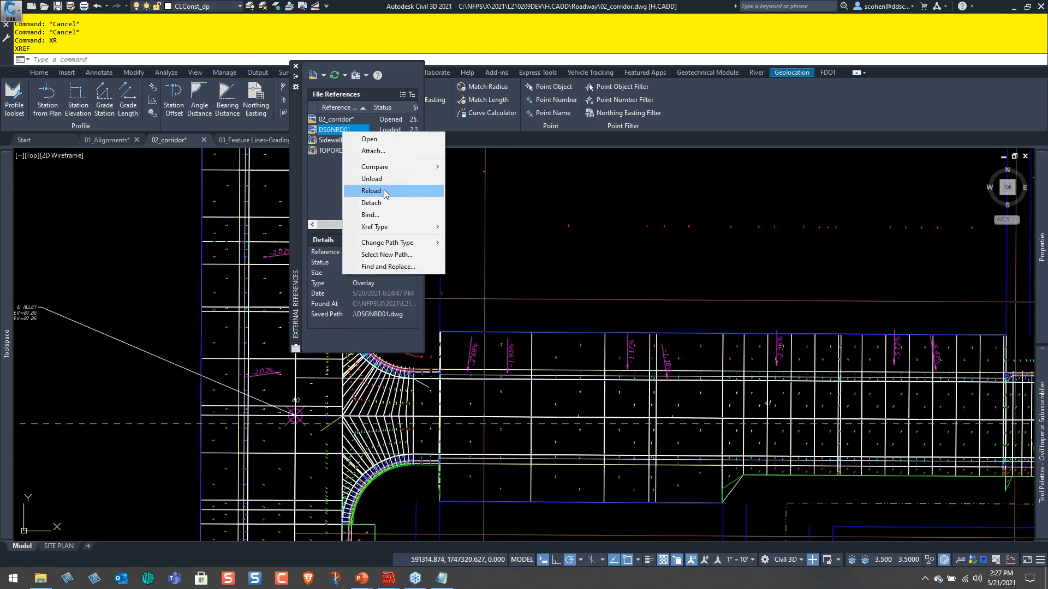
{"action": "left_click", "coordinate": [420, 192]}
{"action": "middle_click_drag", "start_coordinate": [459, 315], "coordinate": [311, 248]}
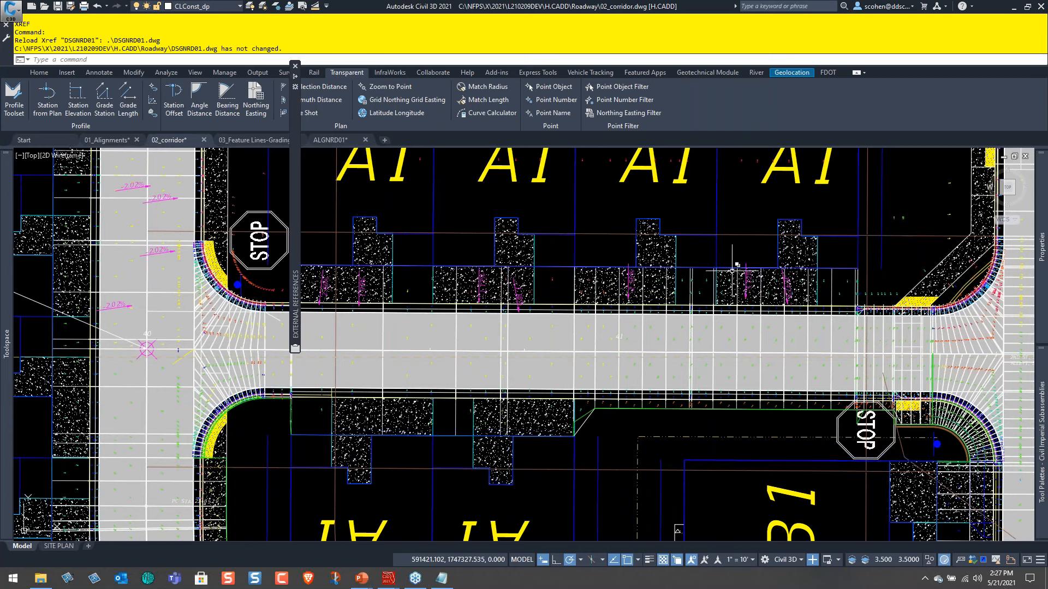
Examine the driveway slopes at the alley's west end and check the westernmost surface slope label's properties.
{"action": "scroll", "coordinate": [370, 260], "scroll_direction": "up", "scroll_amount": 4}
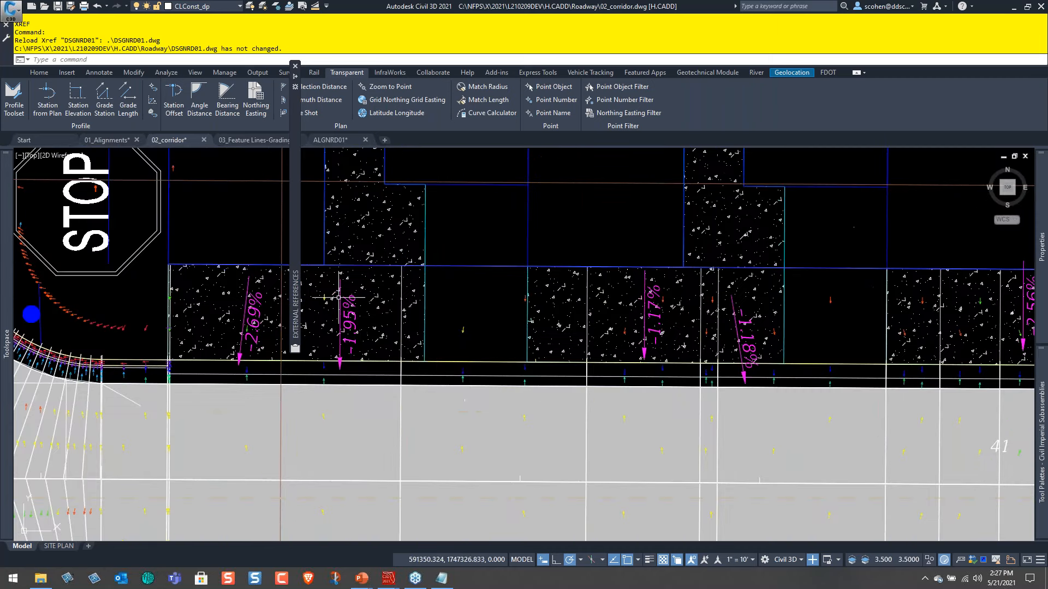
{"action": "scroll", "coordinate": [388, 309], "scroll_direction": "up", "scroll_amount": 2}
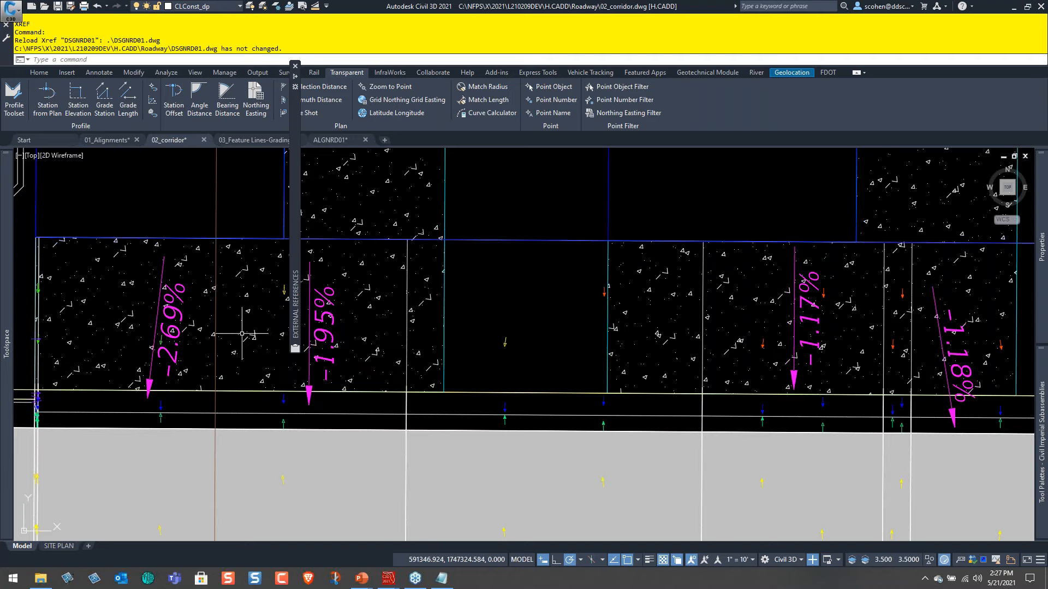
{"action": "left_click", "coordinate": [181, 317]}
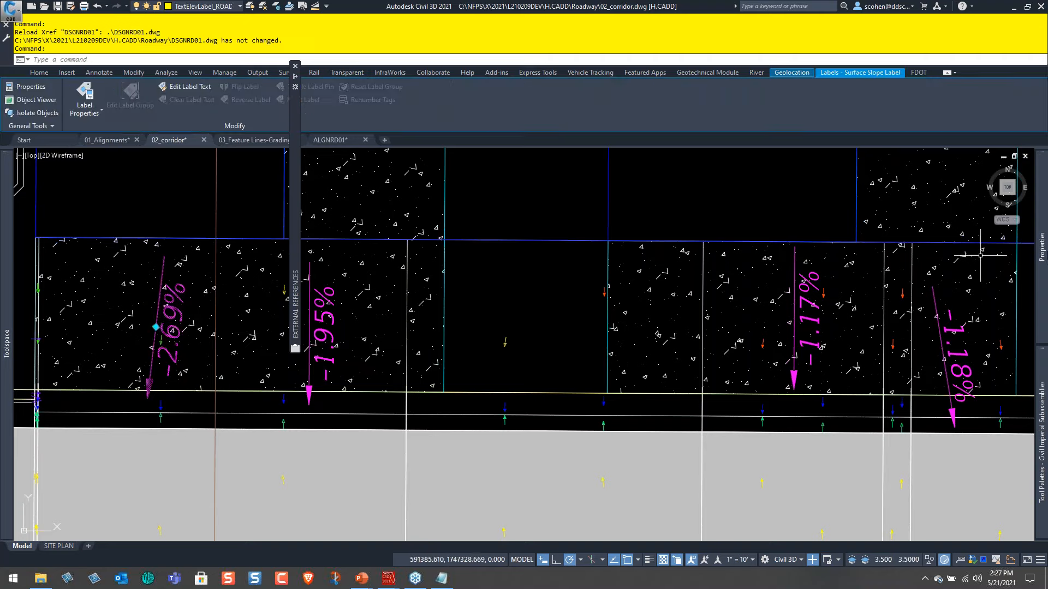
{"action": "mouse_move", "coordinate": [1044, 263]}
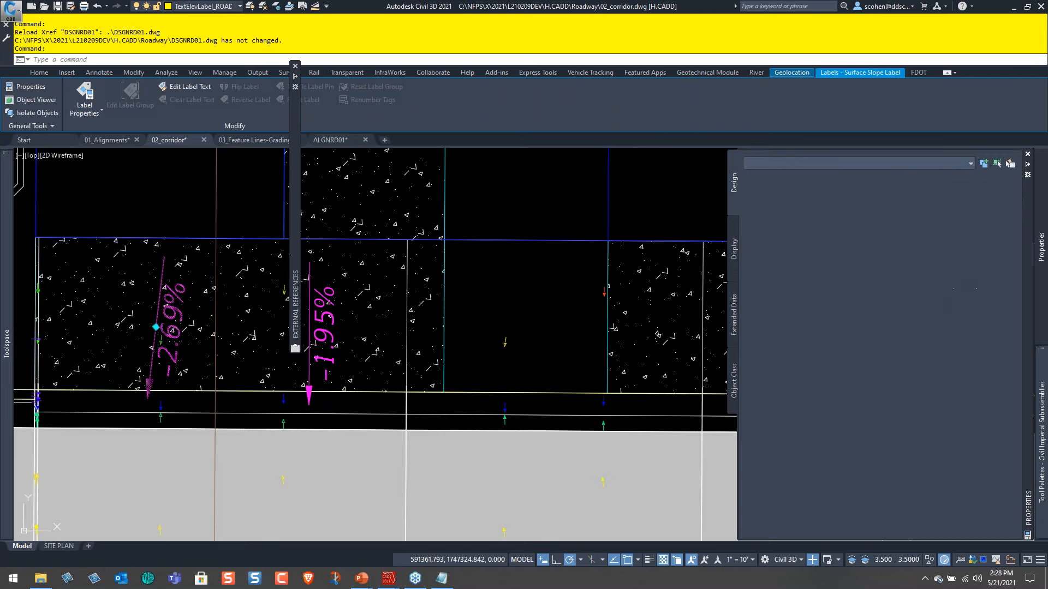
{"action": "key", "text": "Escape"}
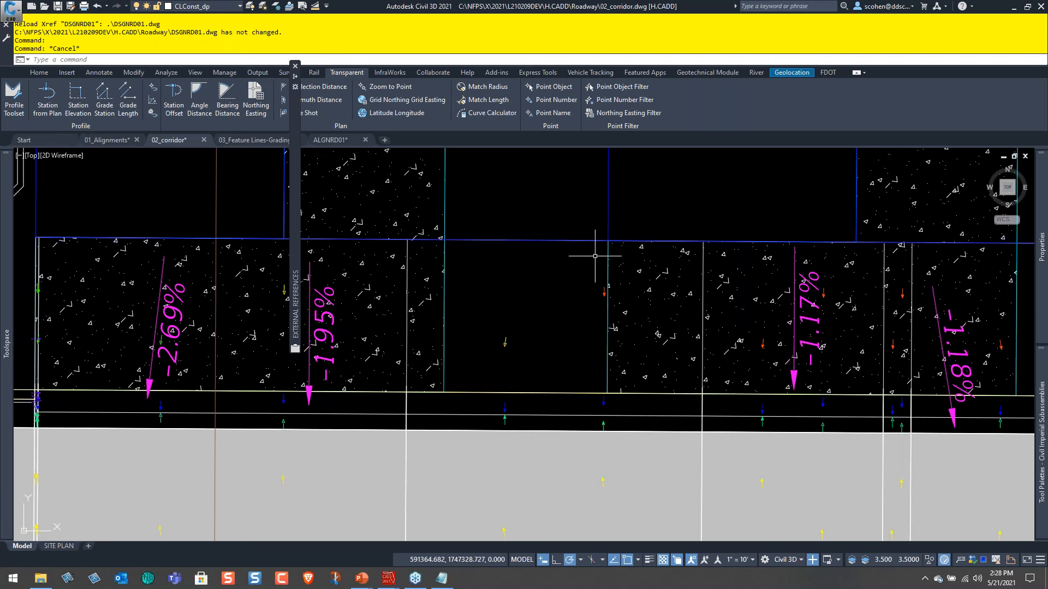
Compare the driveway slope labels from west to east along the alley's north side.
{"action": "scroll", "coordinate": [541, 295], "scroll_direction": "down", "scroll_amount": 4}
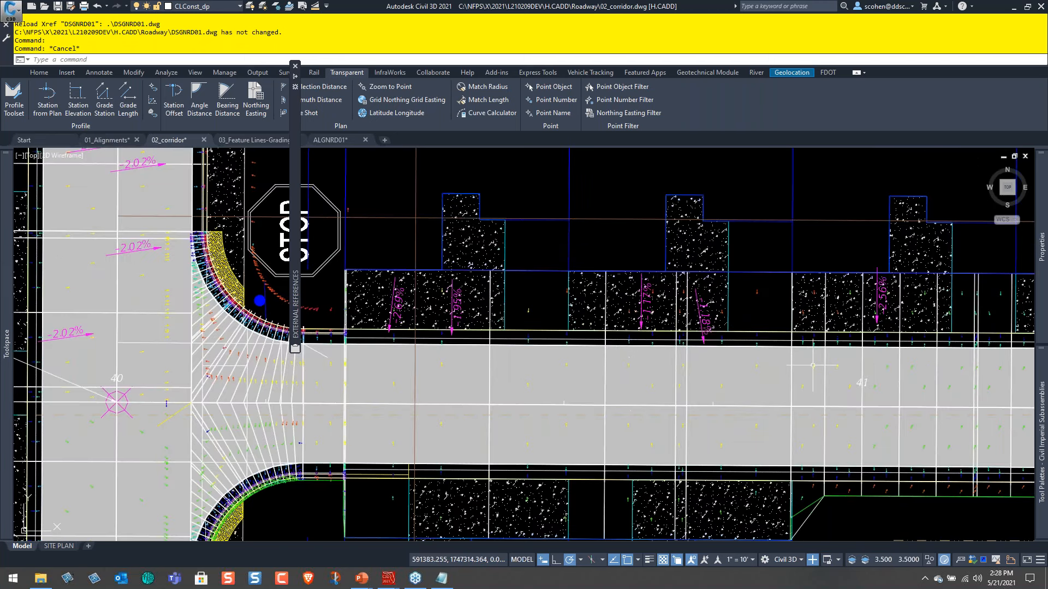
{"action": "middle_click_drag", "start_coordinate": [813, 365], "coordinate": [509, 359]}
{"action": "scroll", "coordinate": [710, 305], "scroll_direction": "up", "scroll_amount": 2}
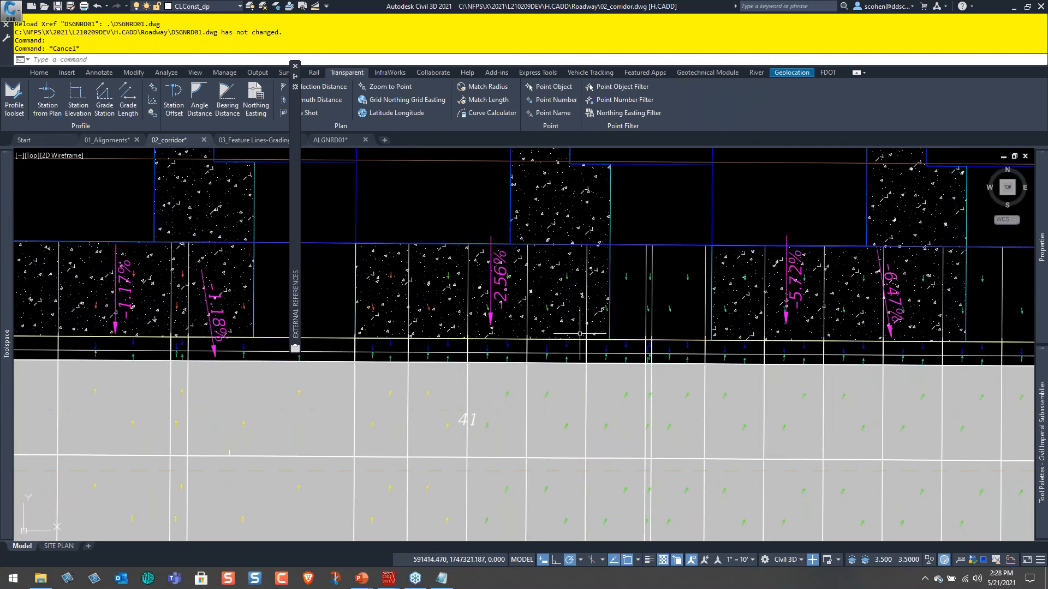
{"action": "middle_click_drag", "start_coordinate": [155, 346], "coordinate": [274, 365]}
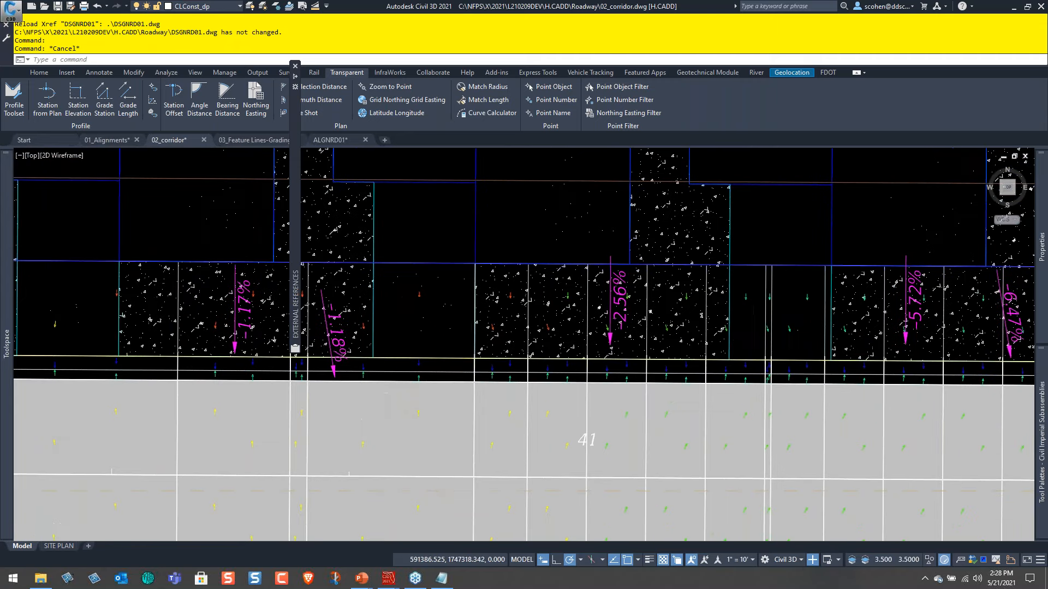
Split the drawing area into two vertical viewports.
{"action": "scroll", "coordinate": [362, 393], "scroll_direction": "down", "scroll_amount": 4}
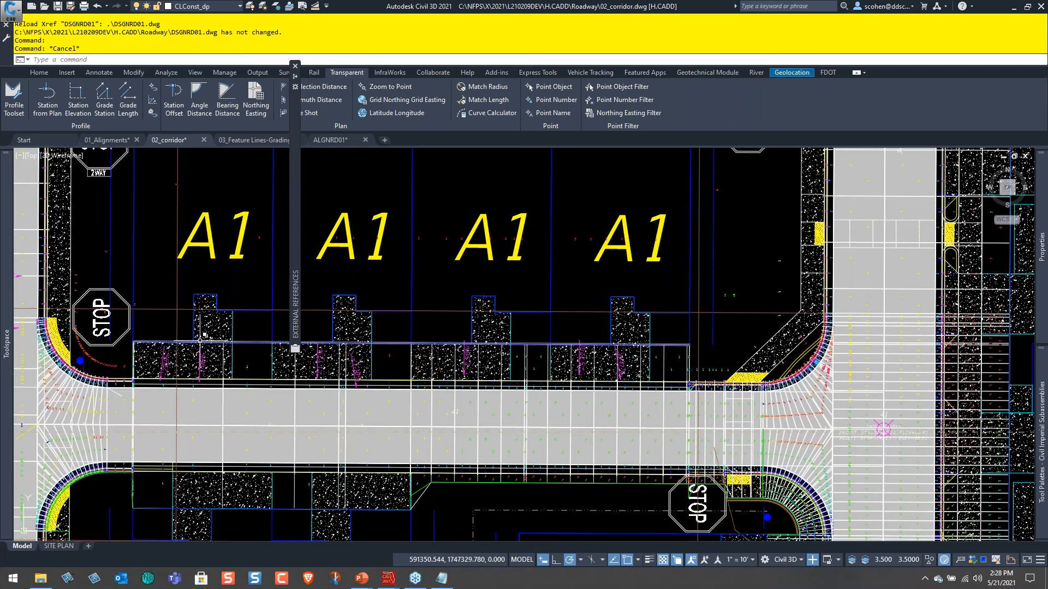
{"action": "left_click", "coordinate": [22, 157]}
{"action": "mouse_move", "coordinate": [63, 179]}
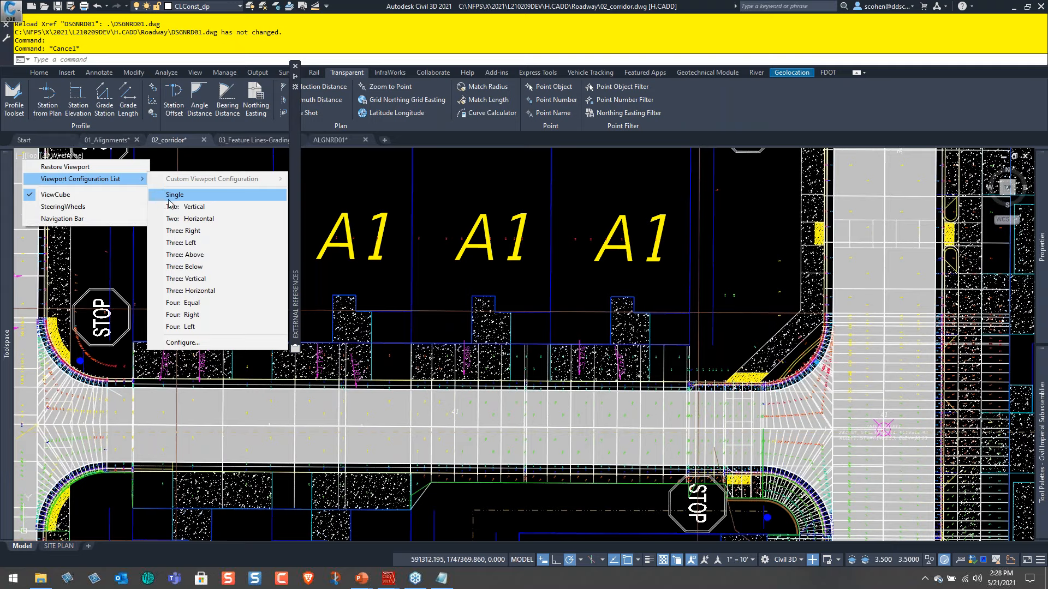
{"action": "left_click", "coordinate": [230, 206]}
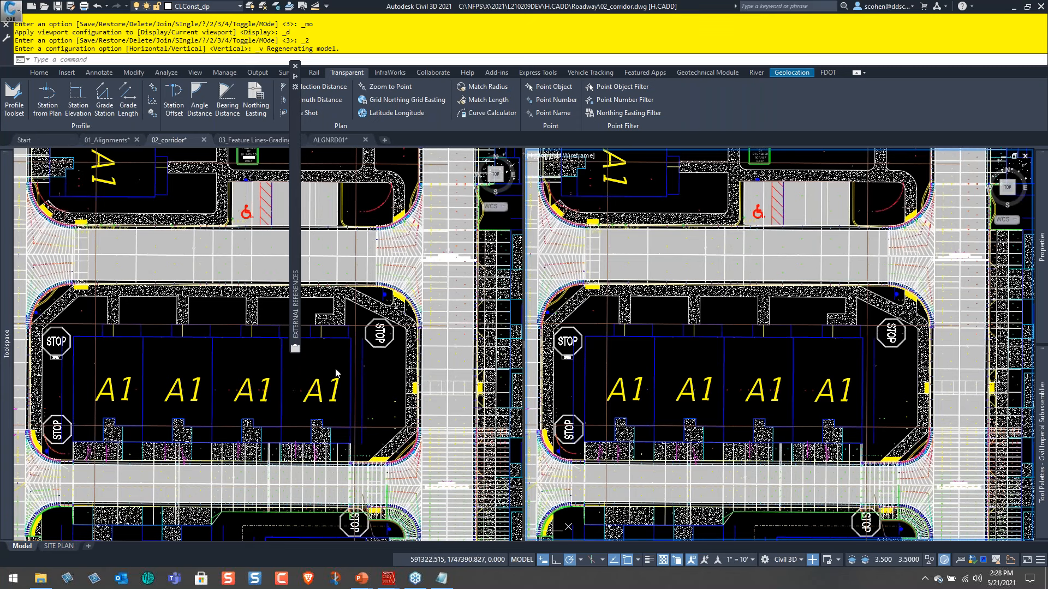
Show the ROAD assembly's left Target Found and Target Not Found branches in one viewport.
{"action": "left_click", "coordinate": [335, 373]}
{"action": "scroll", "coordinate": [316, 443], "scroll_direction": "down", "scroll_amount": 10}
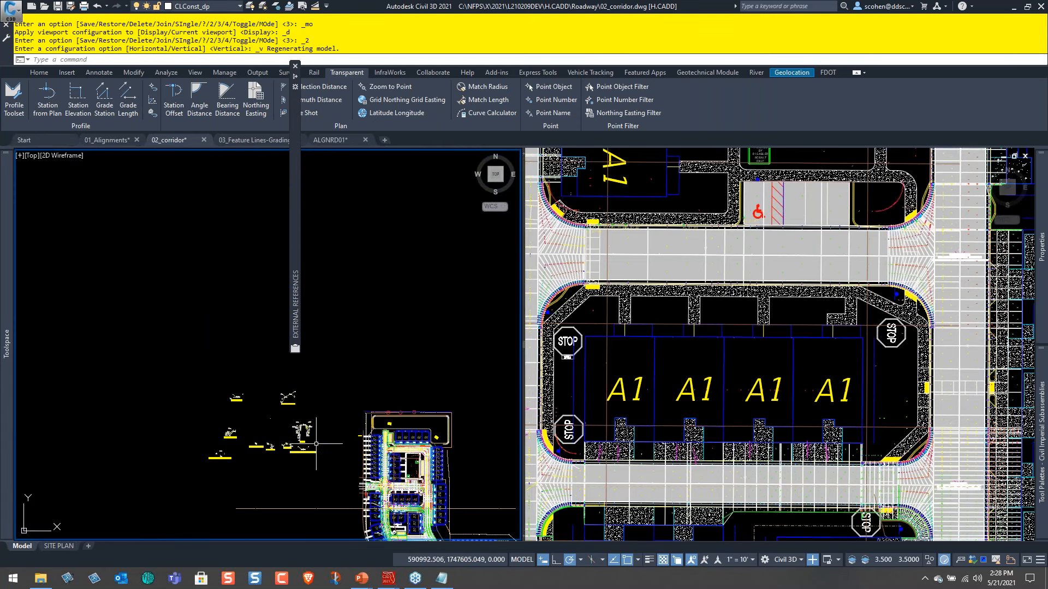
{"action": "scroll", "coordinate": [316, 444], "scroll_direction": "up", "scroll_amount": 4}
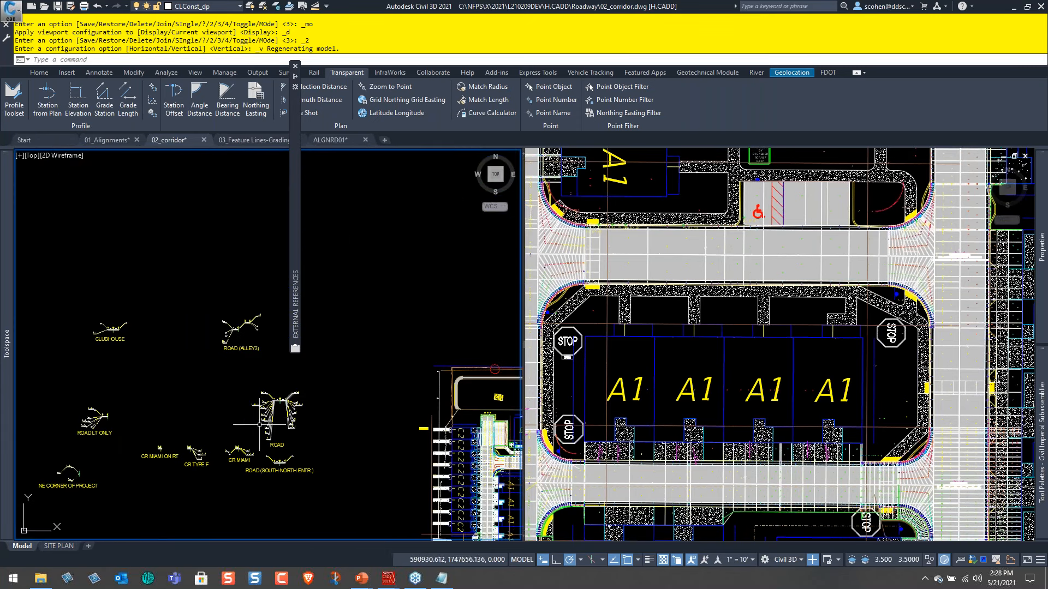
{"action": "scroll", "coordinate": [259, 424], "scroll_direction": "up", "scroll_amount": 6}
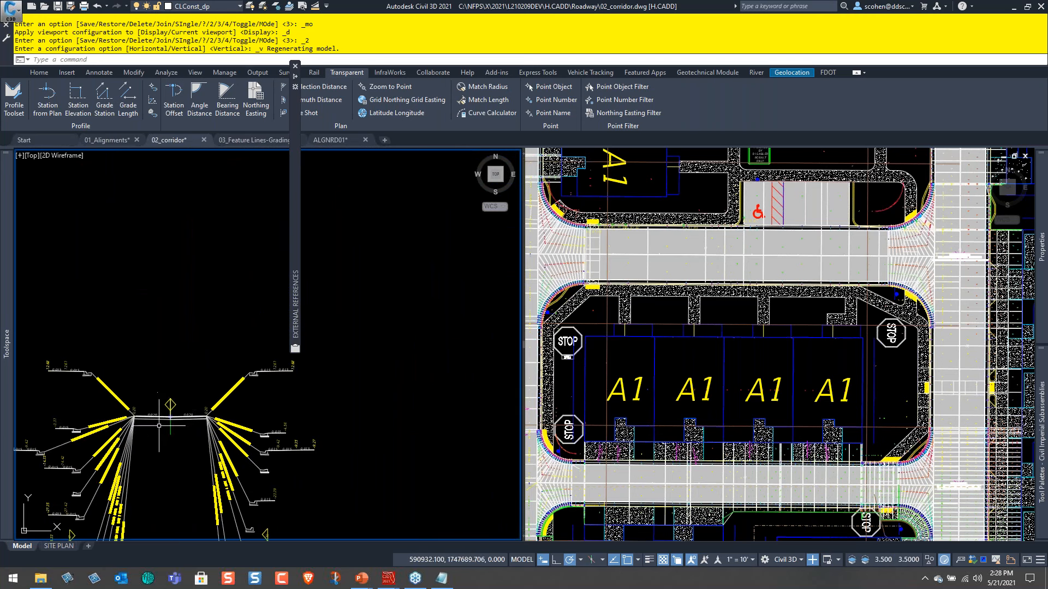
{"action": "scroll", "coordinate": [158, 447], "scroll_direction": "up", "scroll_amount": 2}
{"action": "scroll", "coordinate": [198, 389], "scroll_direction": "up", "scroll_amount": 2}
{"action": "middle_click_drag", "start_coordinate": [177, 392], "coordinate": [332, 408]}
{"action": "scroll", "coordinate": [120, 432], "scroll_direction": "up", "scroll_amount": 4}
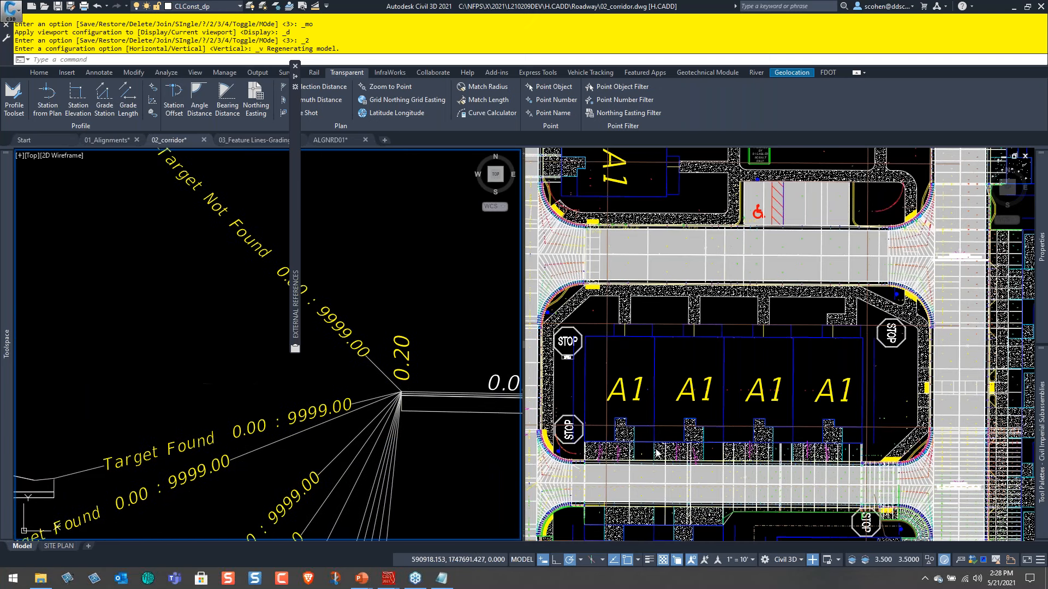
Show the driveways at the alley's west end, beside the stop sign, in the other viewport.
{"action": "scroll", "coordinate": [683, 478], "scroll_direction": "up", "scroll_amount": 4}
{"action": "middle_click_drag", "start_coordinate": [685, 479], "coordinate": [797, 393]}
{"action": "scroll", "coordinate": [895, 389], "scroll_direction": "down", "scroll_amount": 2}
{"action": "middle_click_drag", "start_coordinate": [896, 389], "coordinate": [997, 372]}
{"action": "scroll", "coordinate": [882, 366], "scroll_direction": "up", "scroll_amount": 4}
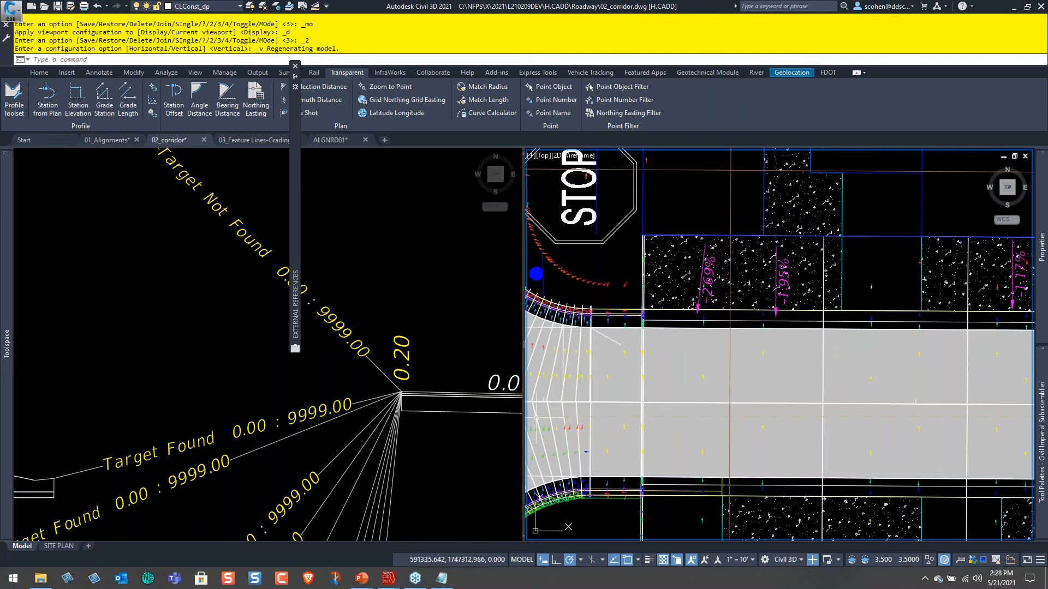
Examine the ROAD assembly's left Target Found branches and identify the outer link of the uppermost one.
{"action": "left_click", "coordinate": [203, 370]}
{"action": "scroll", "coordinate": [327, 354], "scroll_direction": "down", "scroll_amount": 3}
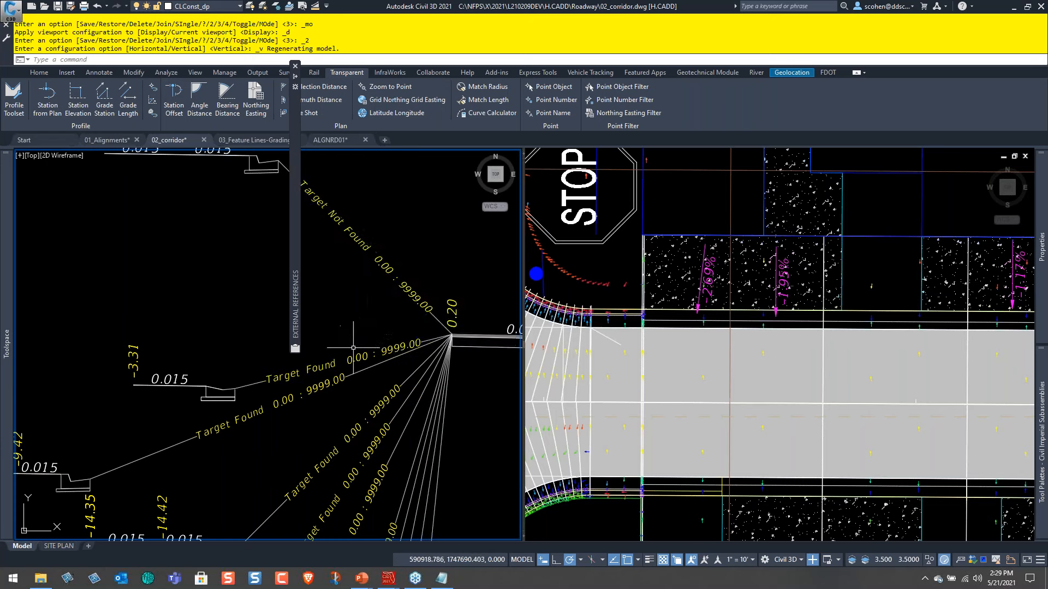
{"action": "mouse_move", "coordinate": [350, 354]}
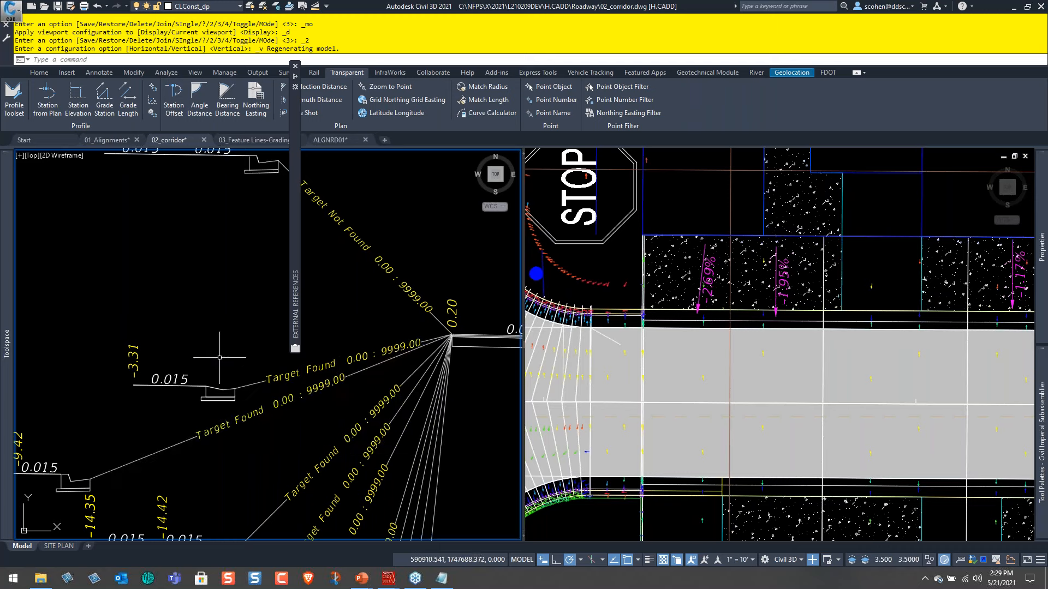
{"action": "scroll", "coordinate": [179, 403], "scroll_direction": "down", "scroll_amount": 2}
{"action": "middle_click_drag", "start_coordinate": [180, 403], "coordinate": [293, 408]}
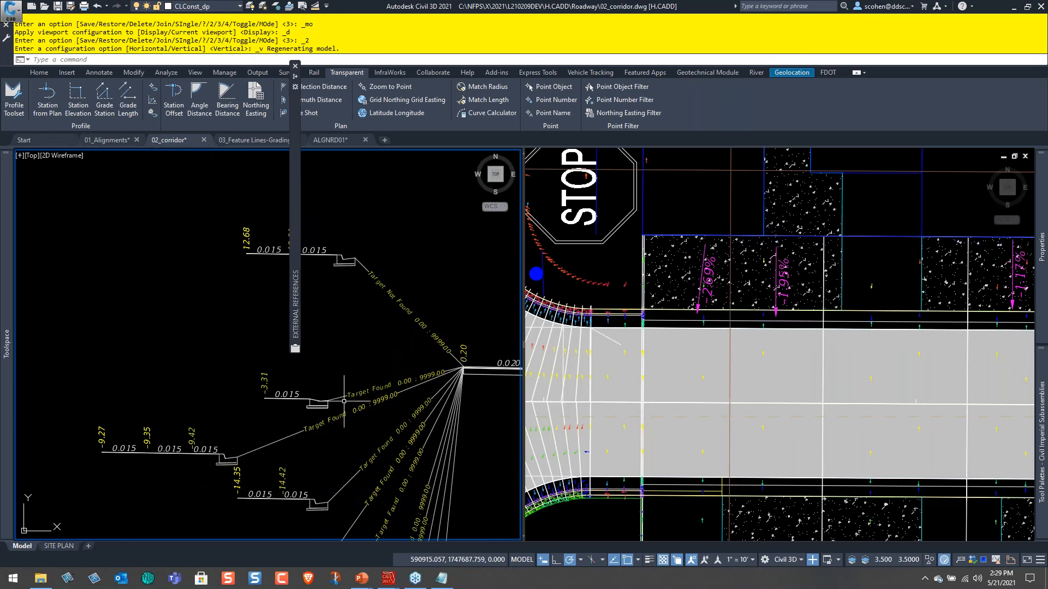
{"action": "mouse_move", "coordinate": [272, 400]}
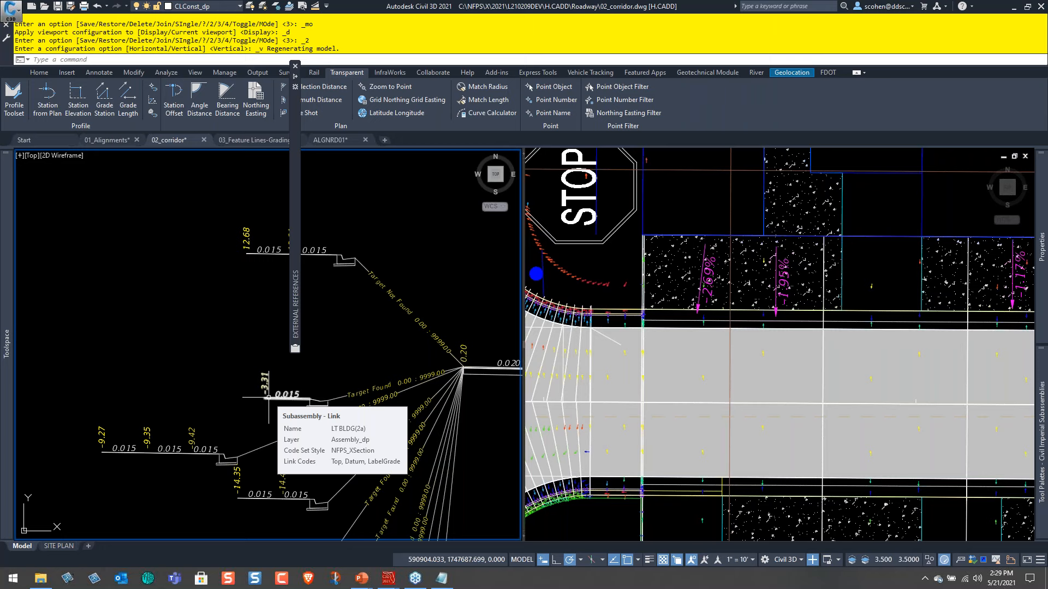
Show the A1 building driveways south of the alley near station 61 in the plan viewport.
{"action": "left_click", "coordinate": [857, 351]}
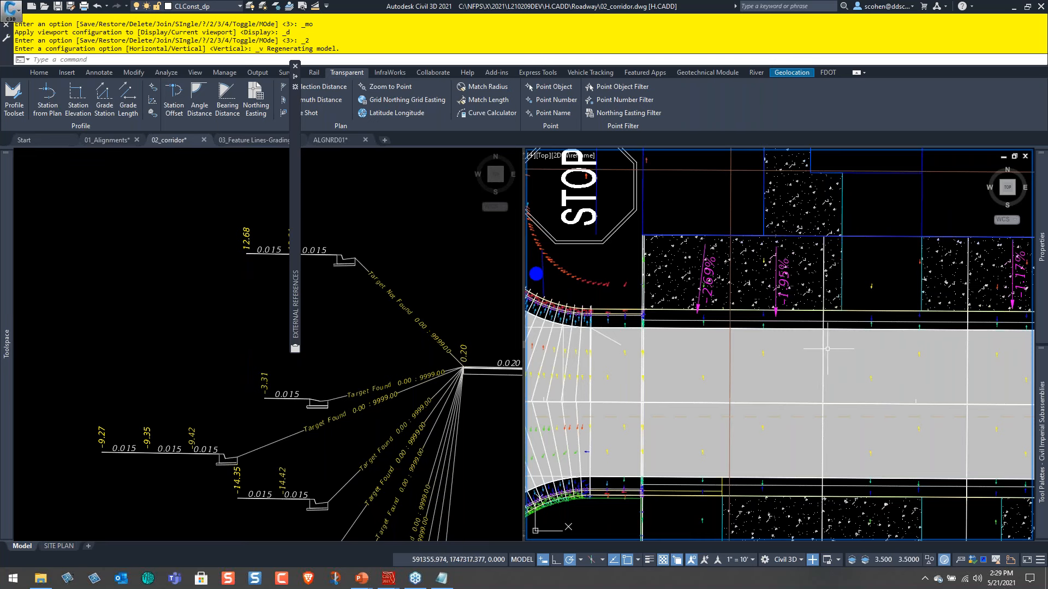
{"action": "scroll", "coordinate": [828, 349], "scroll_direction": "down", "scroll_amount": 6}
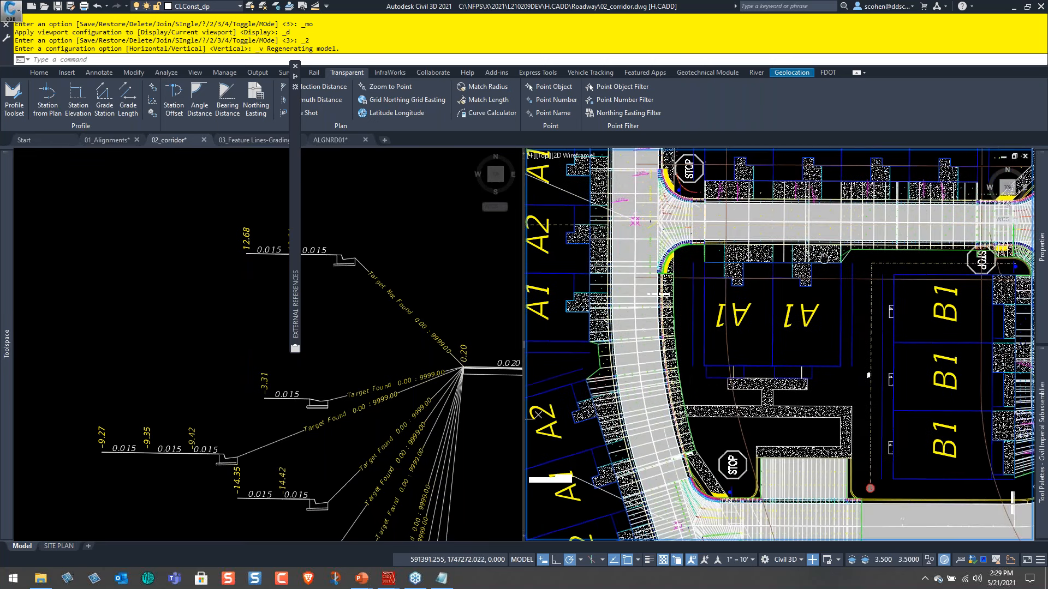
{"action": "middle_click_drag", "start_coordinate": [825, 258], "coordinate": [708, 114]}
{"action": "scroll", "coordinate": [856, 388], "scroll_direction": "up", "scroll_amount": 3}
{"action": "middle_click_drag", "start_coordinate": [856, 388], "coordinate": [785, 332]}
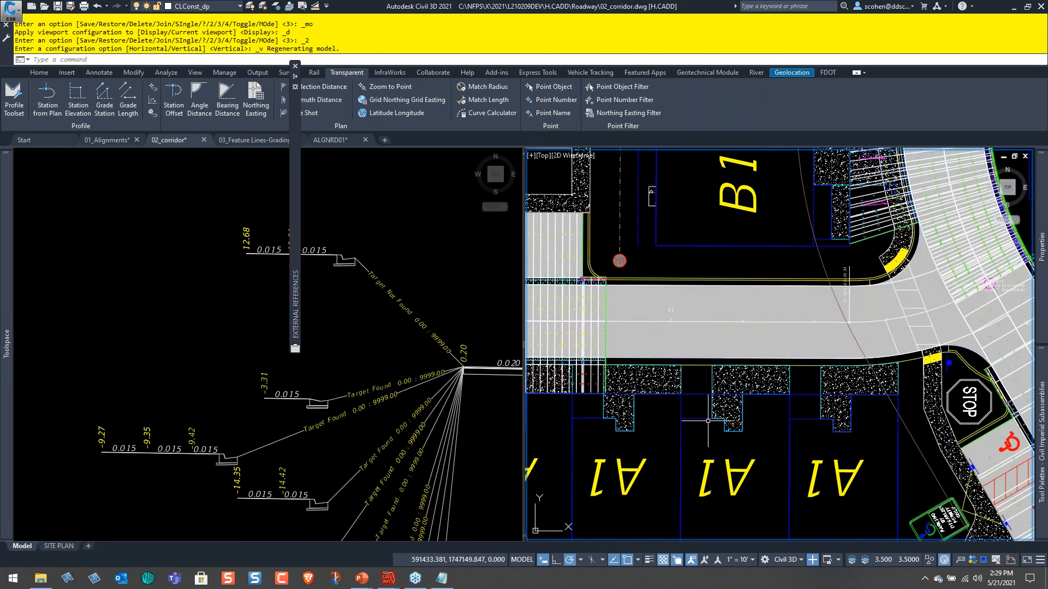
{"action": "scroll", "coordinate": [708, 373], "scroll_direction": "up", "scroll_amount": 4}
Show the ROAD assembly's right Target Found and Target Not Found branches in the assembly viewport.
{"action": "left_click", "coordinate": [490, 300]}
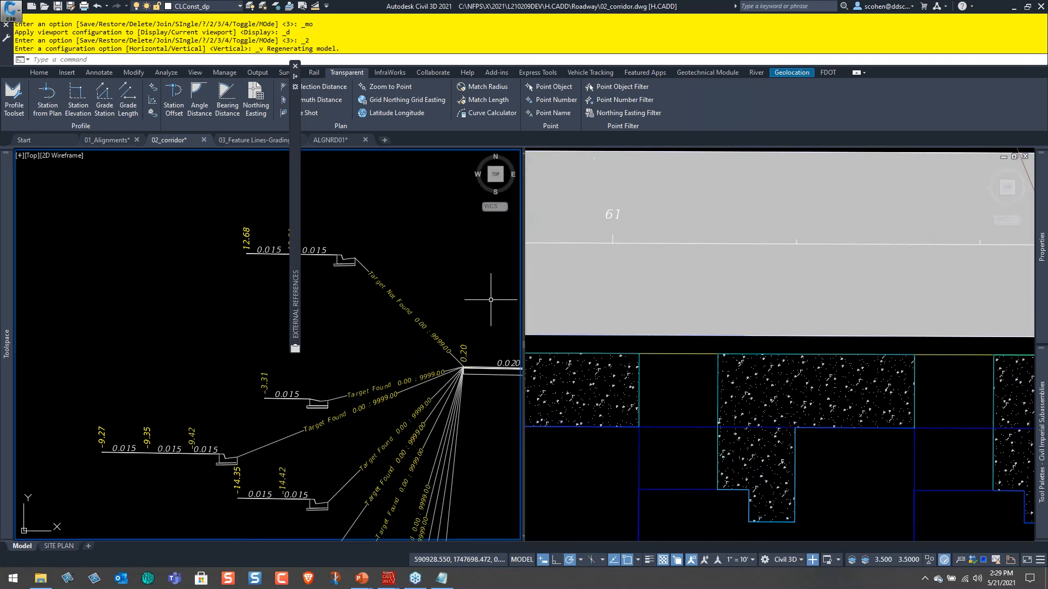
{"action": "middle_click_drag", "start_coordinate": [473, 306], "coordinate": [300, 292]}
{"action": "middle_click_drag", "start_coordinate": [508, 333], "coordinate": [343, 351]}
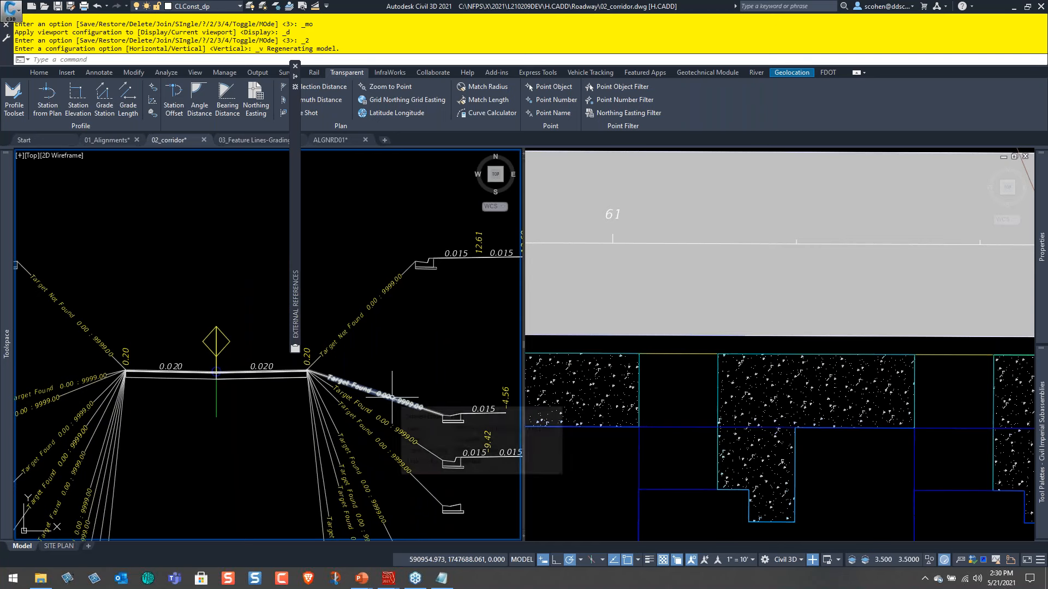
Begin a new DEVLAB corridor region on the alley baseline, starting at the existing region's end, station 60+82.06.
{"action": "left_click", "coordinate": [748, 266]}
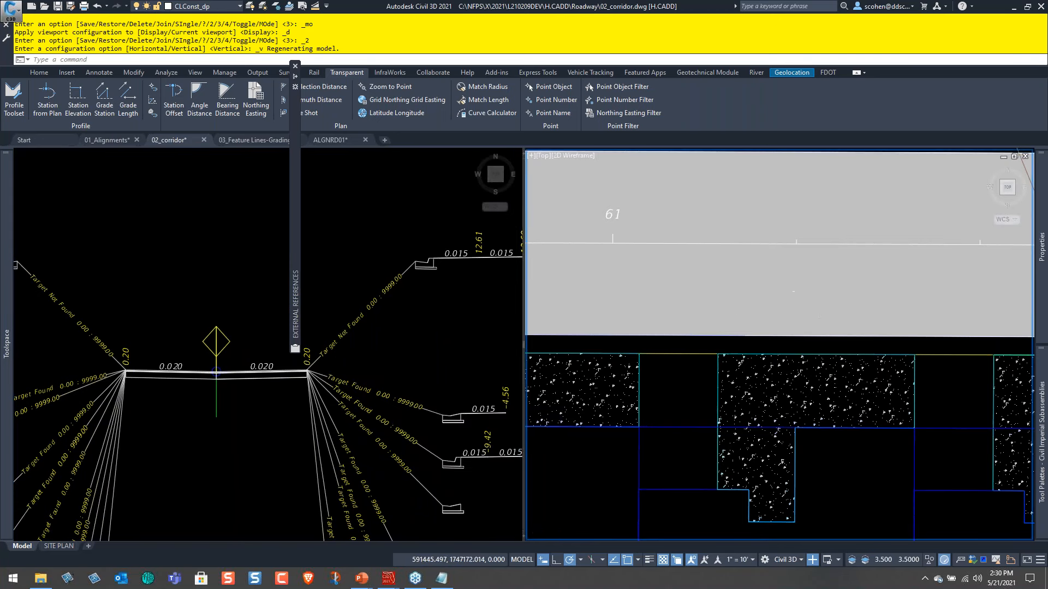
{"action": "scroll", "coordinate": [815, 292], "scroll_direction": "down", "scroll_amount": 2}
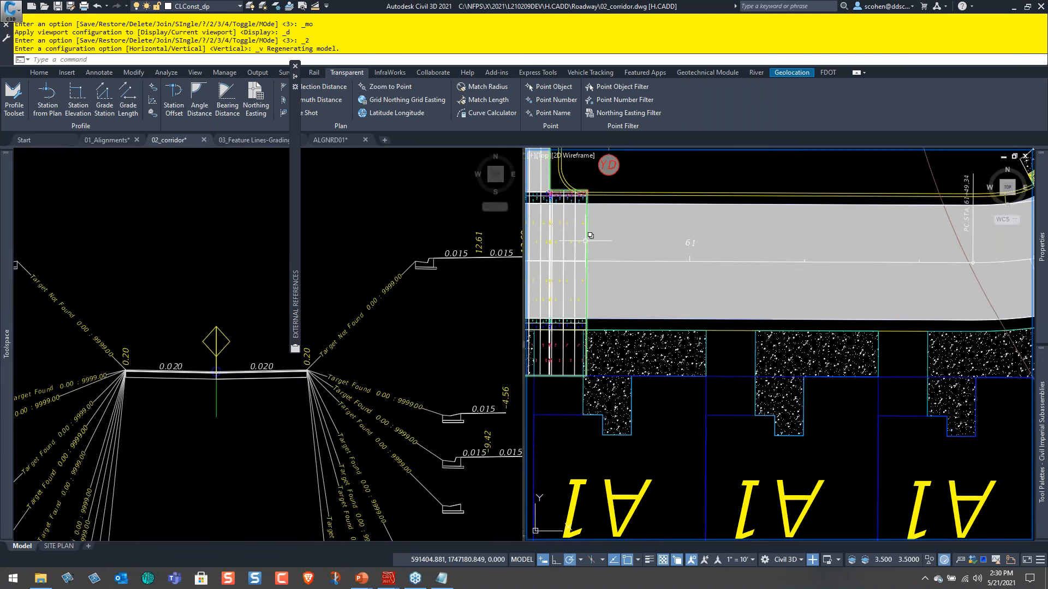
{"action": "left_click", "coordinate": [585, 240]}
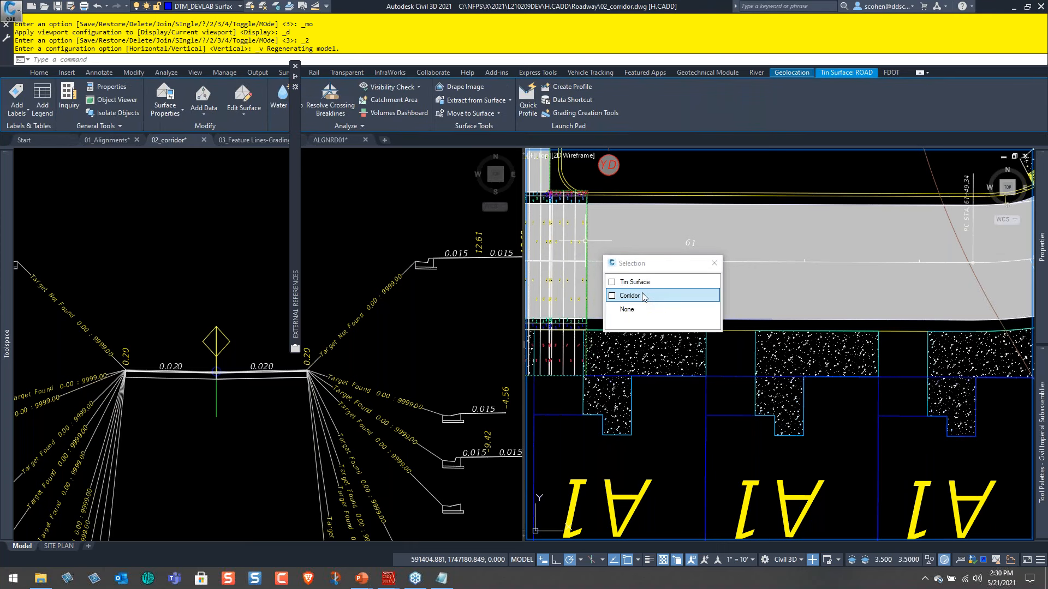
{"action": "left_click", "coordinate": [630, 296]}
{"action": "middle_click_drag", "start_coordinate": [747, 262], "coordinate": [633, 298]}
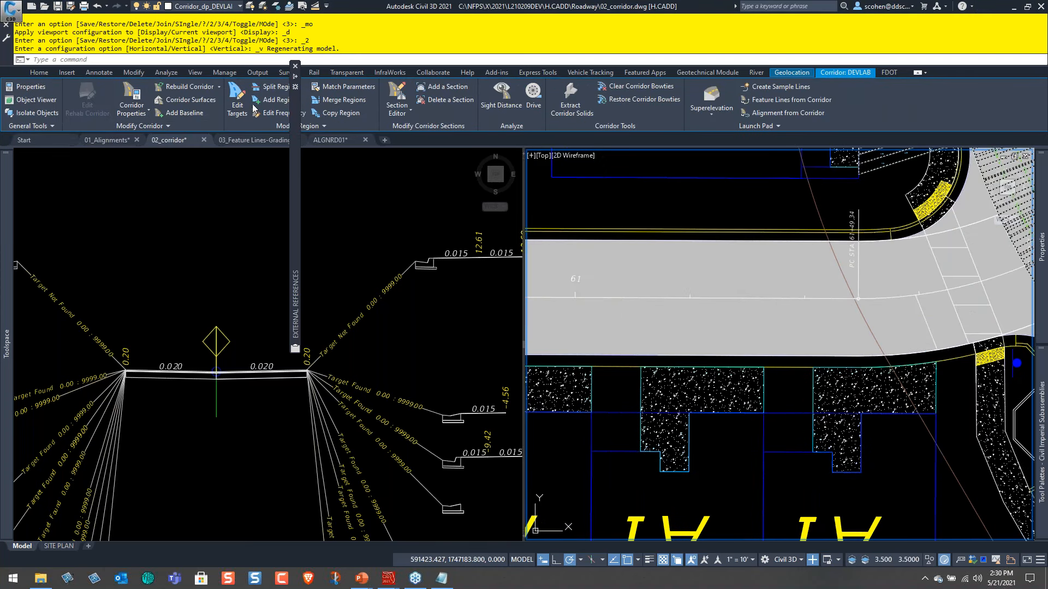
{"action": "left_click", "coordinate": [281, 106]}
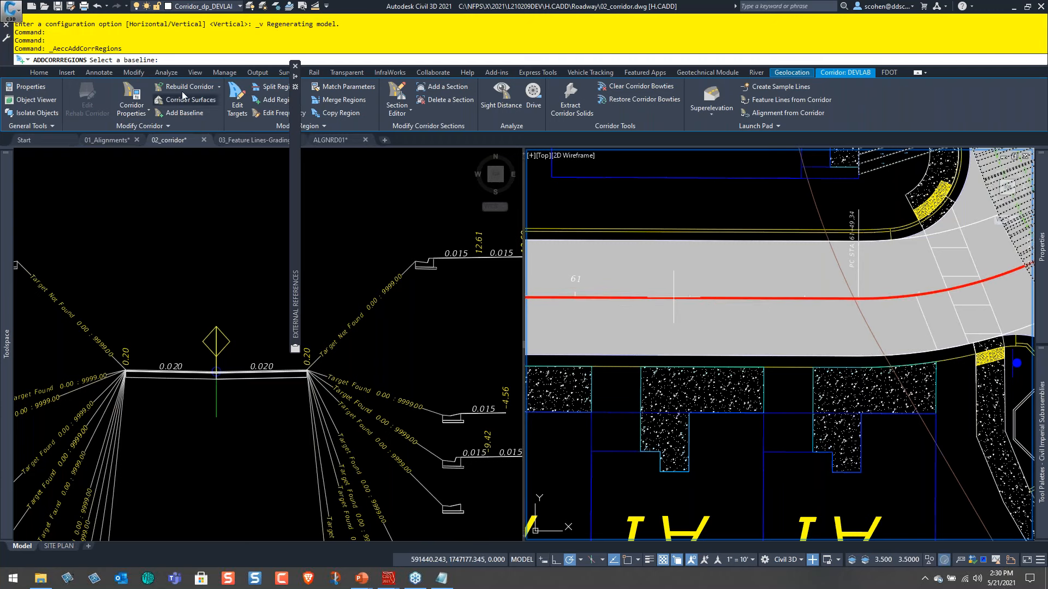
{"action": "left_click", "coordinate": [659, 299]}
{"action": "middle_click_drag", "start_coordinate": [637, 328], "coordinate": [766, 327]}
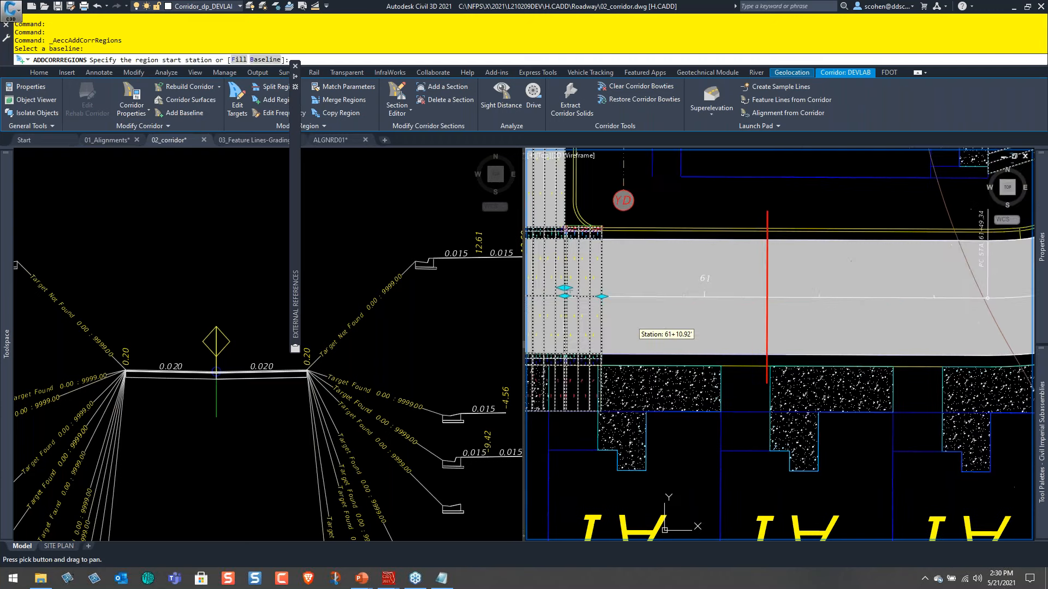
{"action": "right_click", "coordinate": [687, 260], "text": "shift"}
{"action": "left_click", "coordinate": [707, 337]}
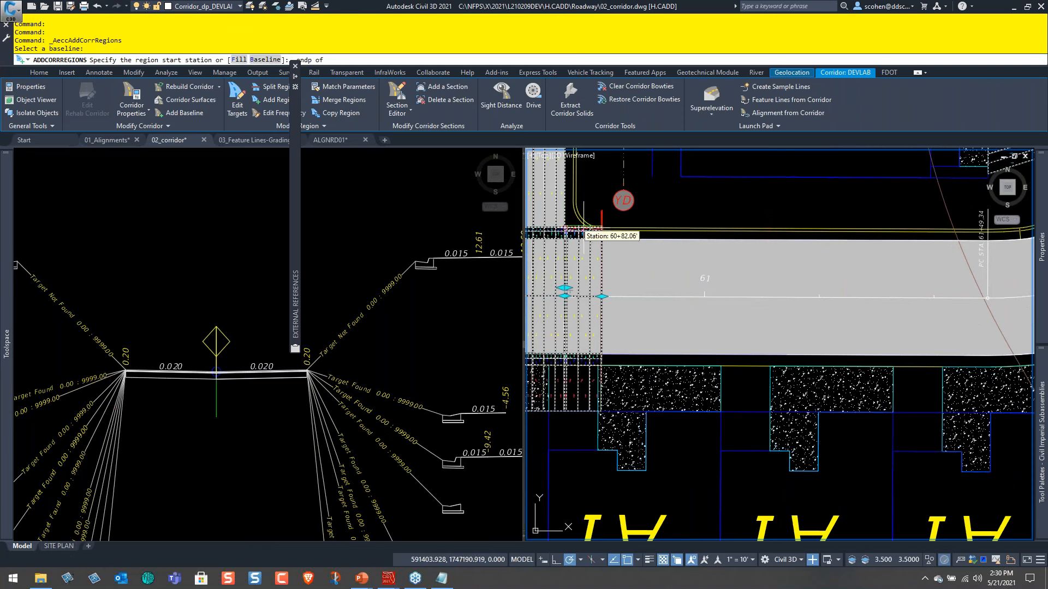
{"action": "left_click", "coordinate": [602, 267]}
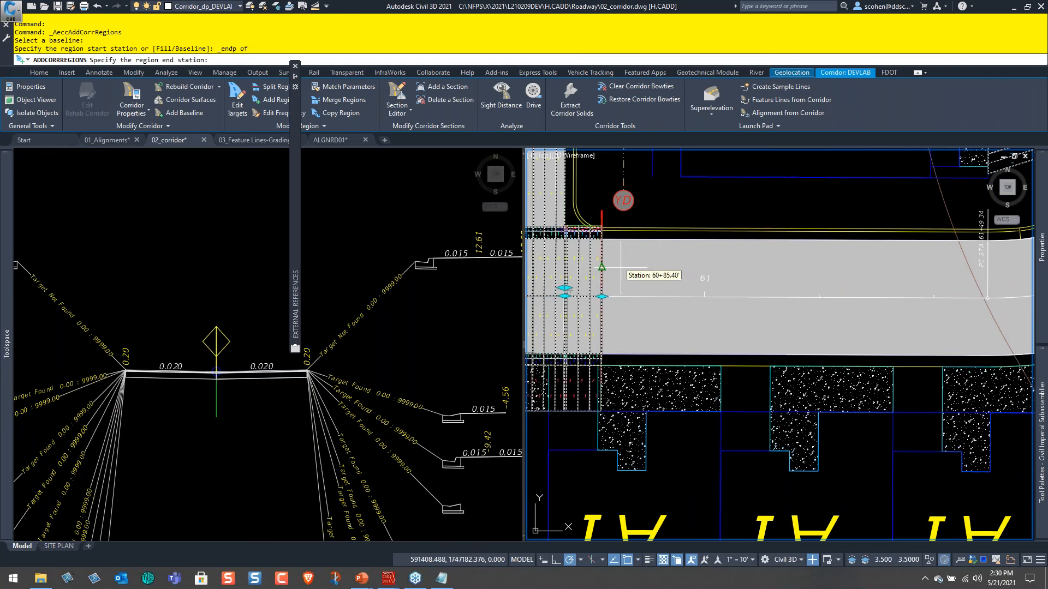
End the new corridor region at the endpoint of the PC label line, station 61+49.34.
{"action": "middle_click_drag", "start_coordinate": [789, 294], "coordinate": [591, 285]}
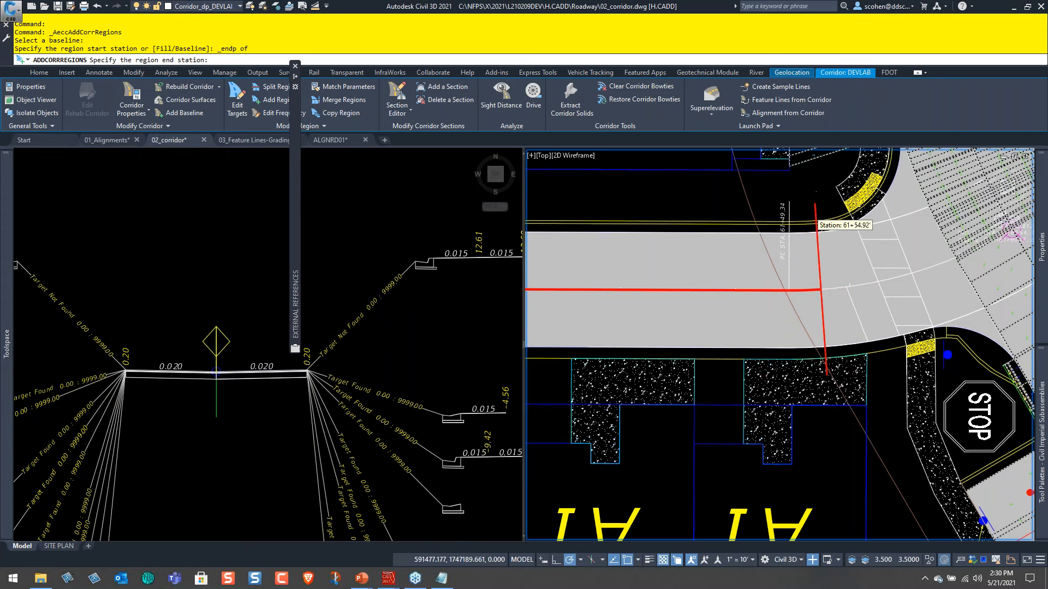
{"action": "scroll", "coordinate": [819, 221], "scroll_direction": "up", "scroll_amount": 2}
{"action": "right_click", "coordinate": [807, 236], "text": "shift"}
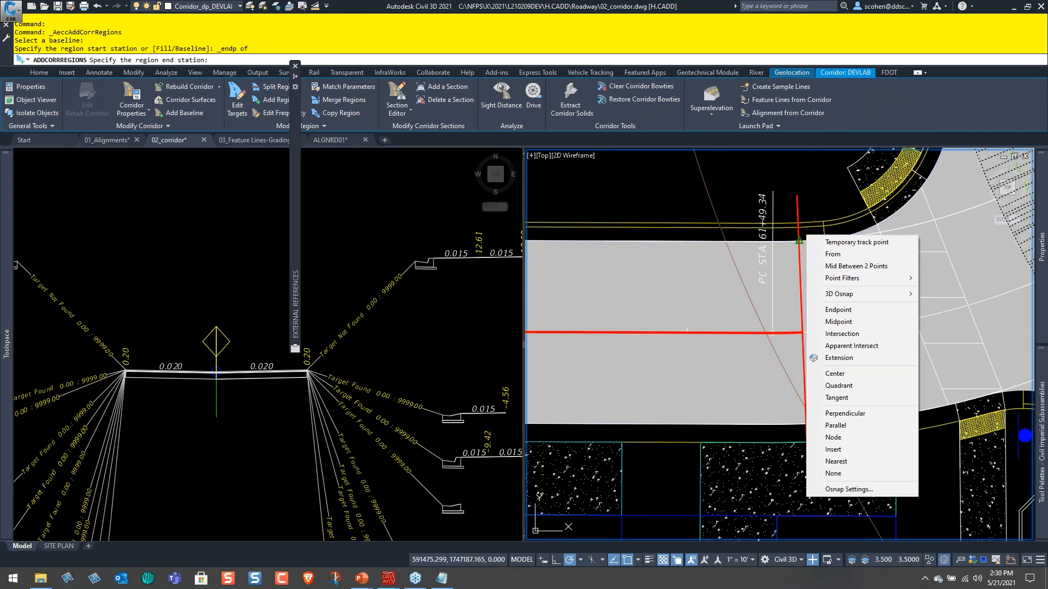
{"action": "left_click", "coordinate": [838, 309]}
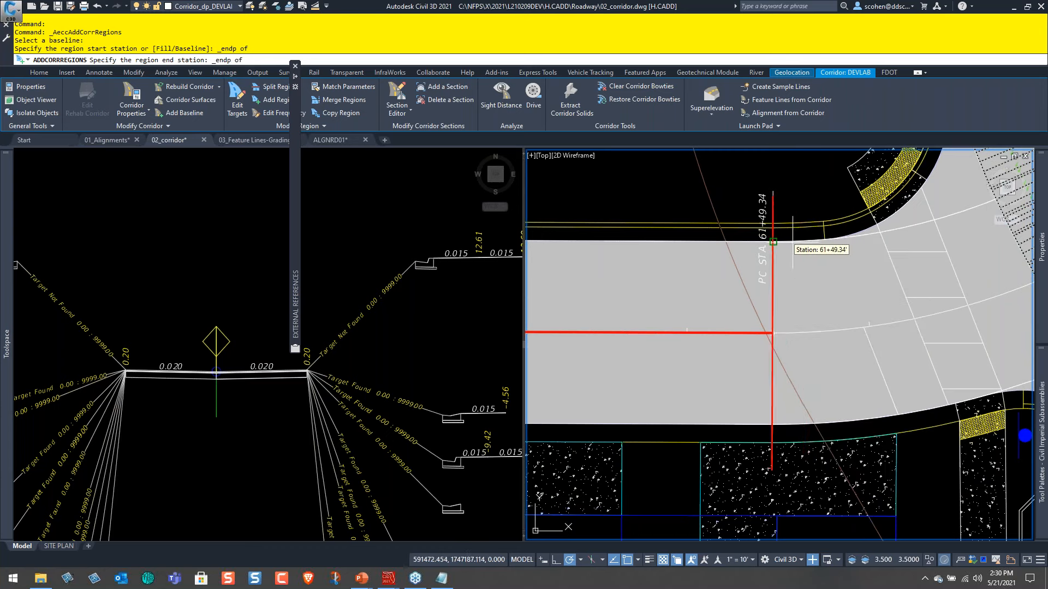
{"action": "left_click", "coordinate": [772, 242]}
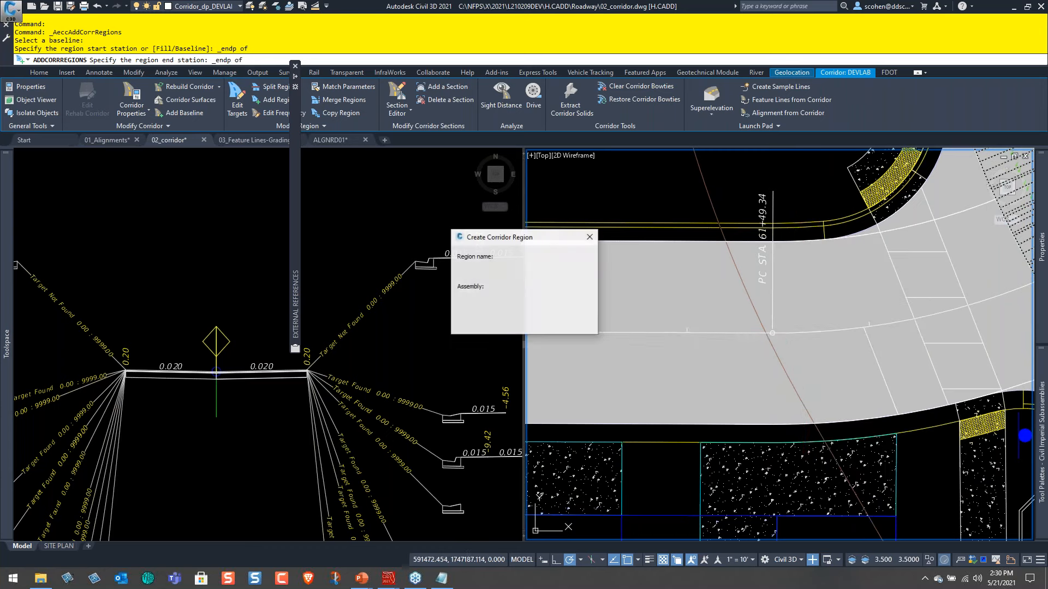
Assign the ROAD assembly to the new region and create it with the default region name template.
{"action": "left_click", "coordinate": [496, 302]}
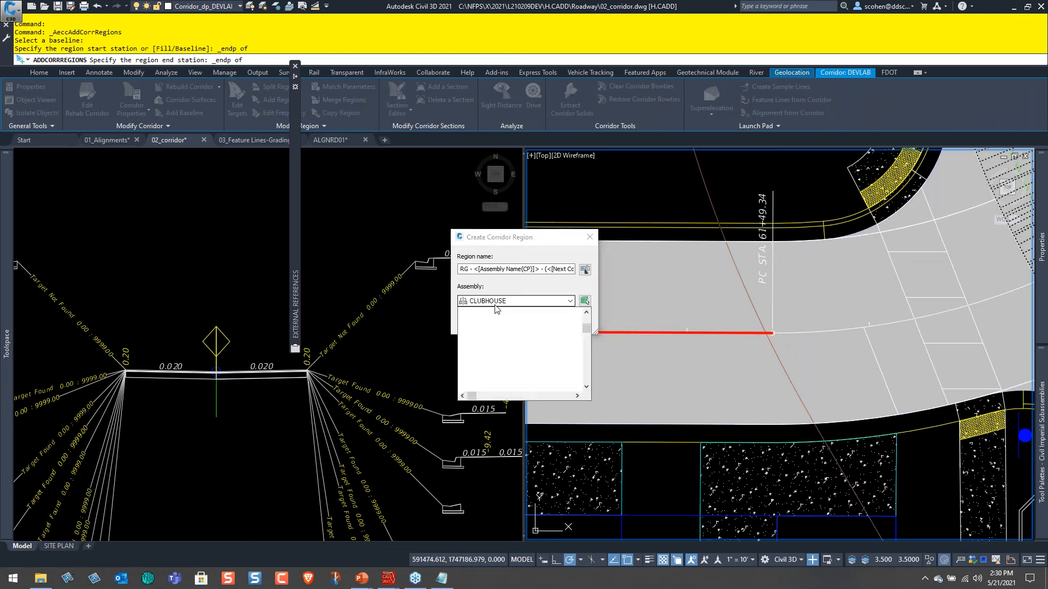
{"action": "left_click", "coordinate": [489, 357]}
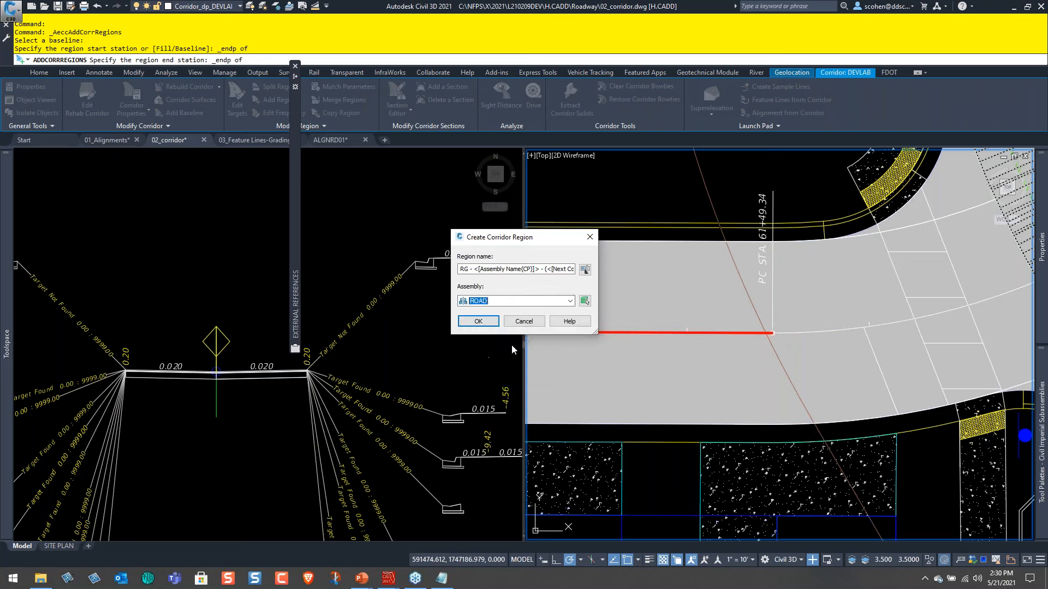
{"action": "left_click", "coordinate": [476, 320]}
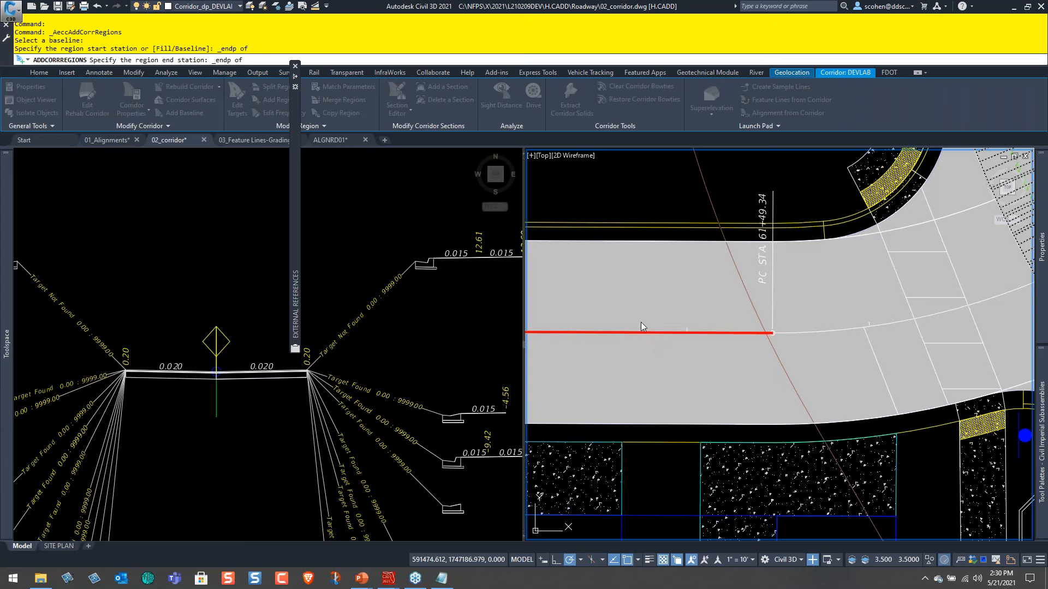
{"action": "left_click", "coordinate": [537, 273]}
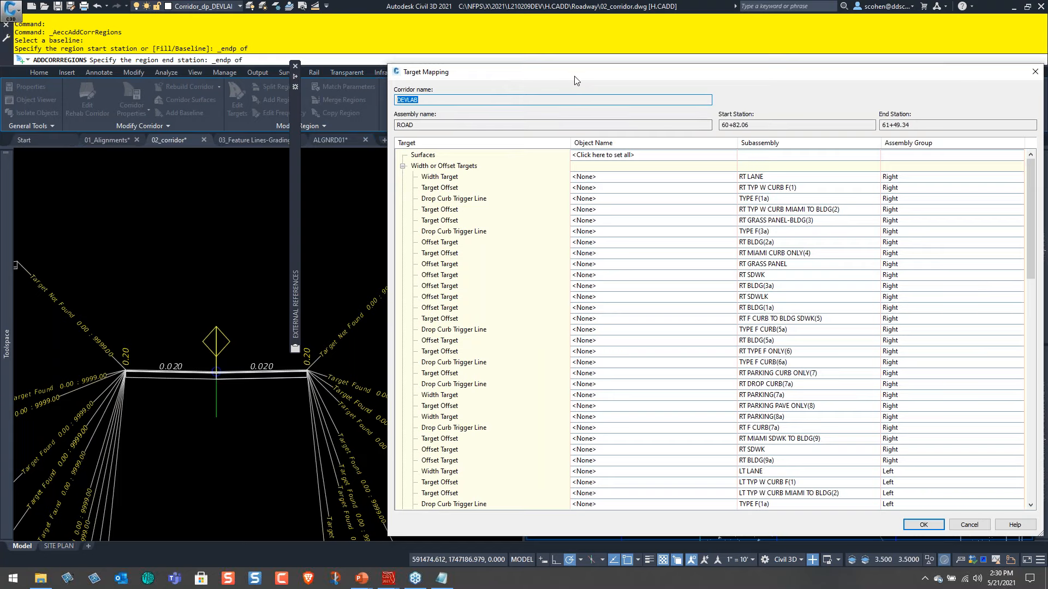
Review the new region's width, offset, slope and elevation targets in Target Mapping.
{"action": "left_click_drag", "start_coordinate": [533, 71], "coordinate": [311, 35]}
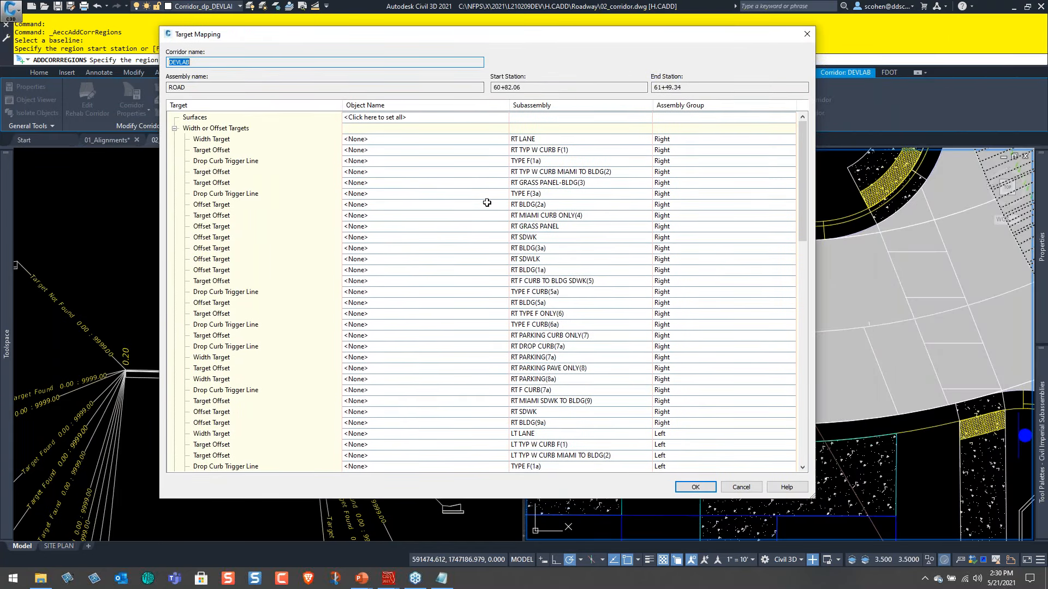
{"action": "scroll", "coordinate": [498, 206], "scroll_direction": "down", "scroll_amount": 4}
{"action": "scroll", "coordinate": [499, 206], "scroll_direction": "down", "scroll_amount": 10}
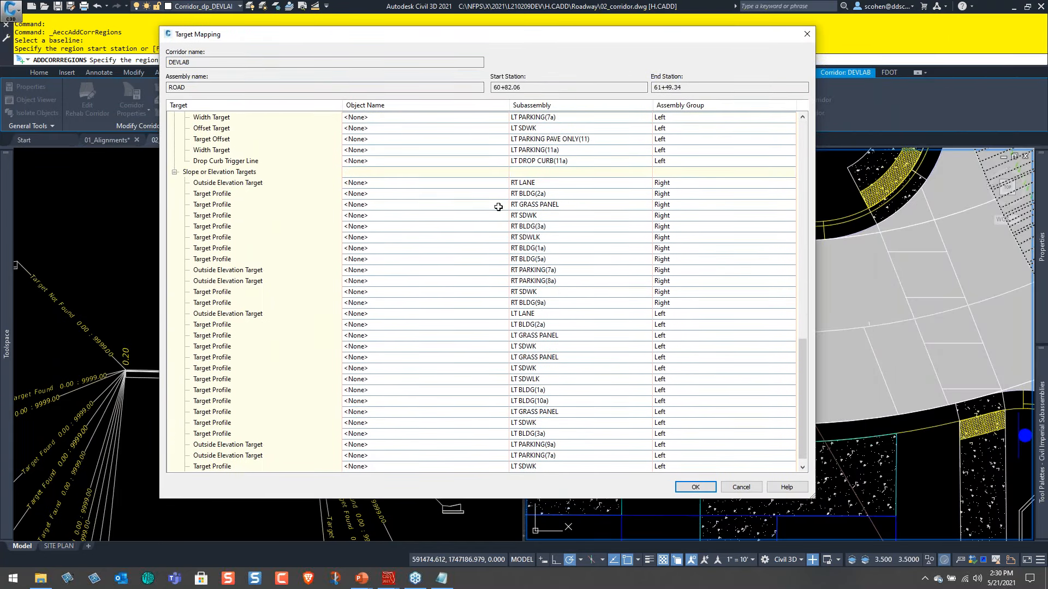
{"action": "scroll", "coordinate": [498, 206], "scroll_direction": "up", "scroll_amount": 15}
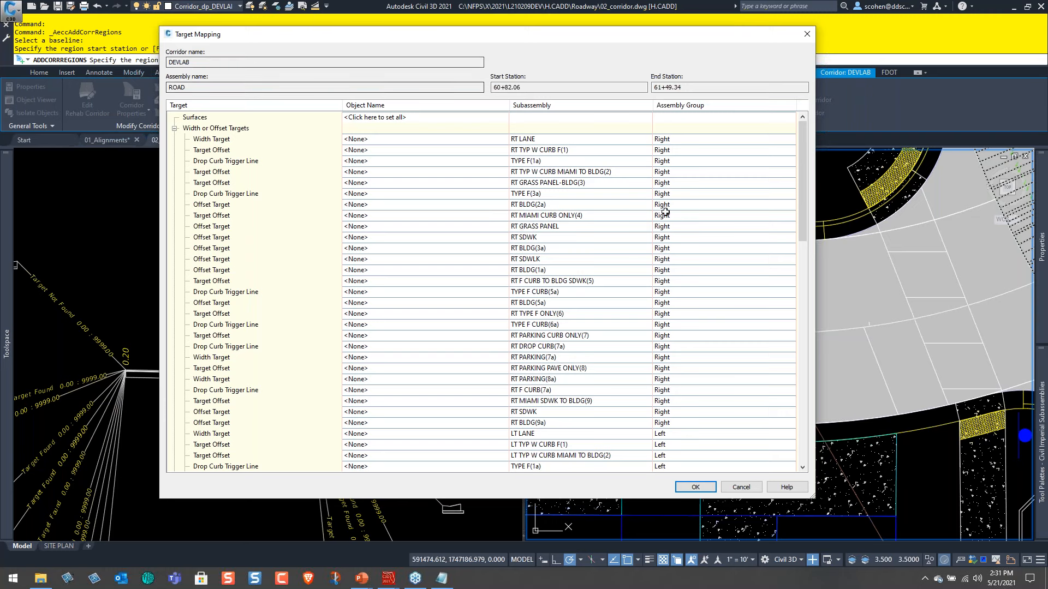
{"action": "left_click", "coordinate": [88, 218]}
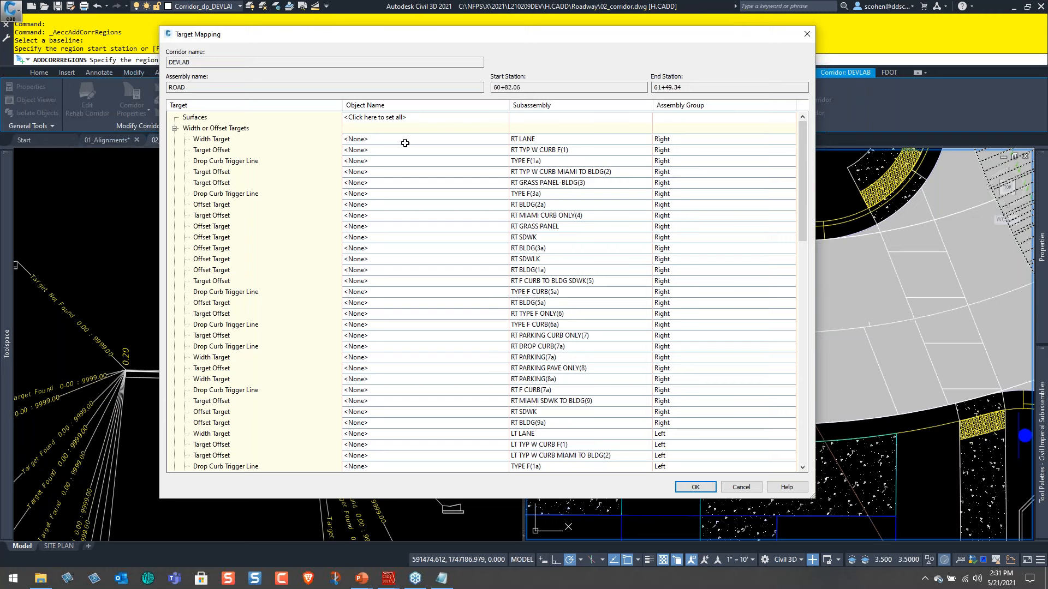
Set the RT LANE Width Target to the ALLEY2-Right-12.000 alignment, picked from the drawing at the pavement's south edge.
{"action": "left_click", "coordinate": [370, 144]}
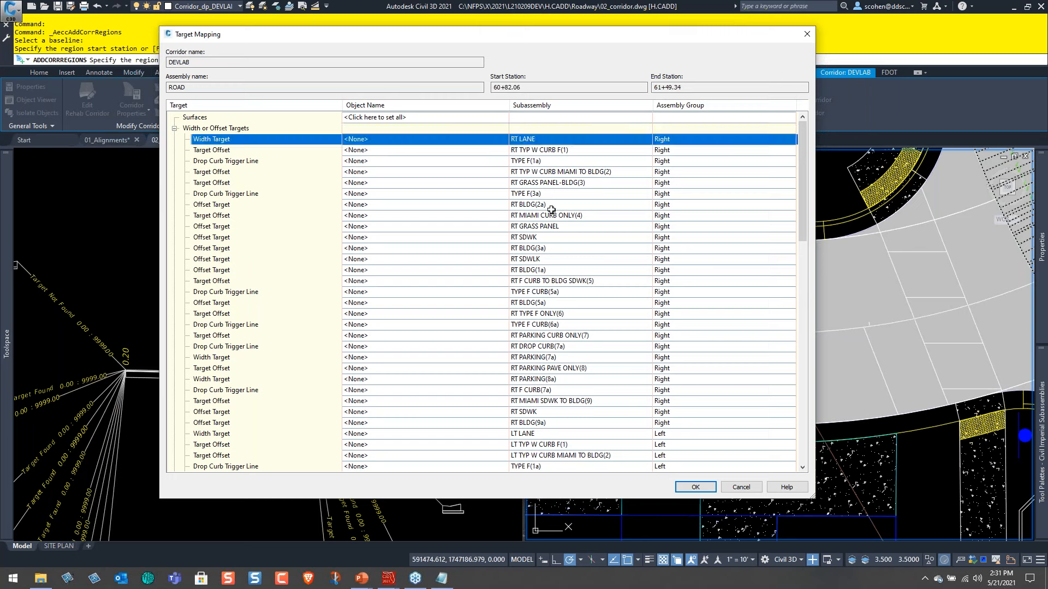
{"action": "left_click", "coordinate": [499, 184]}
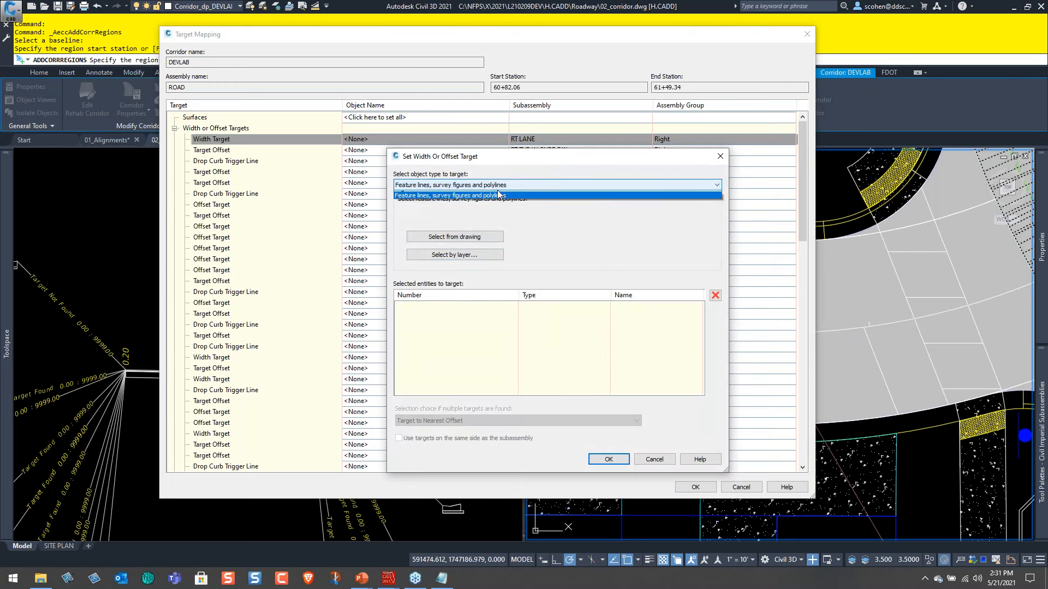
{"action": "left_click", "coordinate": [500, 203]}
{"action": "left_click", "coordinate": [544, 214]}
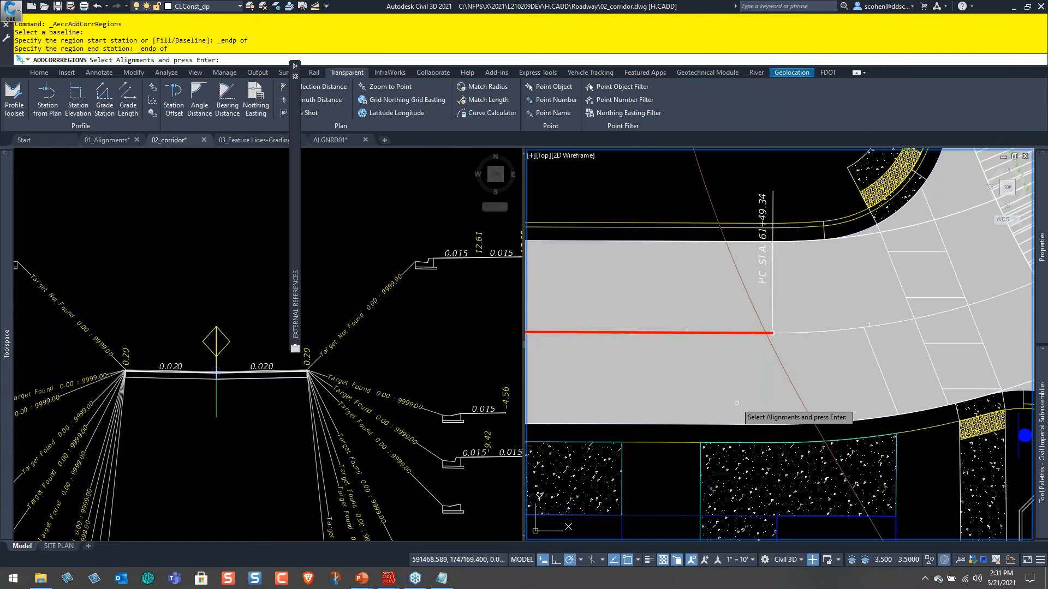
{"action": "middle_click_drag", "start_coordinate": [628, 420], "coordinate": [934, 350]}
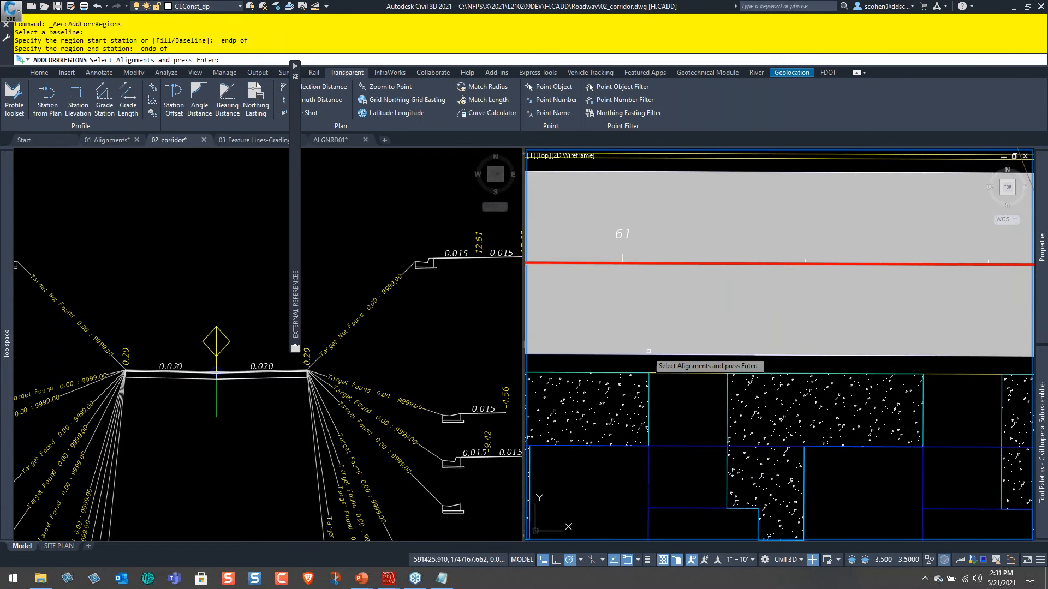
{"action": "left_click", "coordinate": [646, 350]}
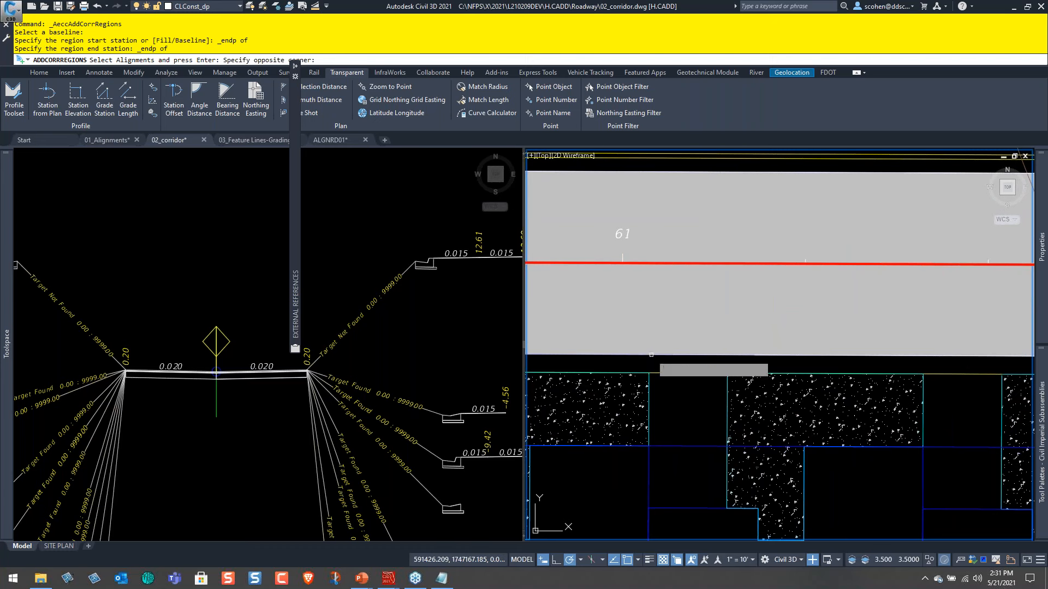
{"action": "left_click", "coordinate": [648, 351]}
{"action": "left_click", "coordinate": [632, 355]}
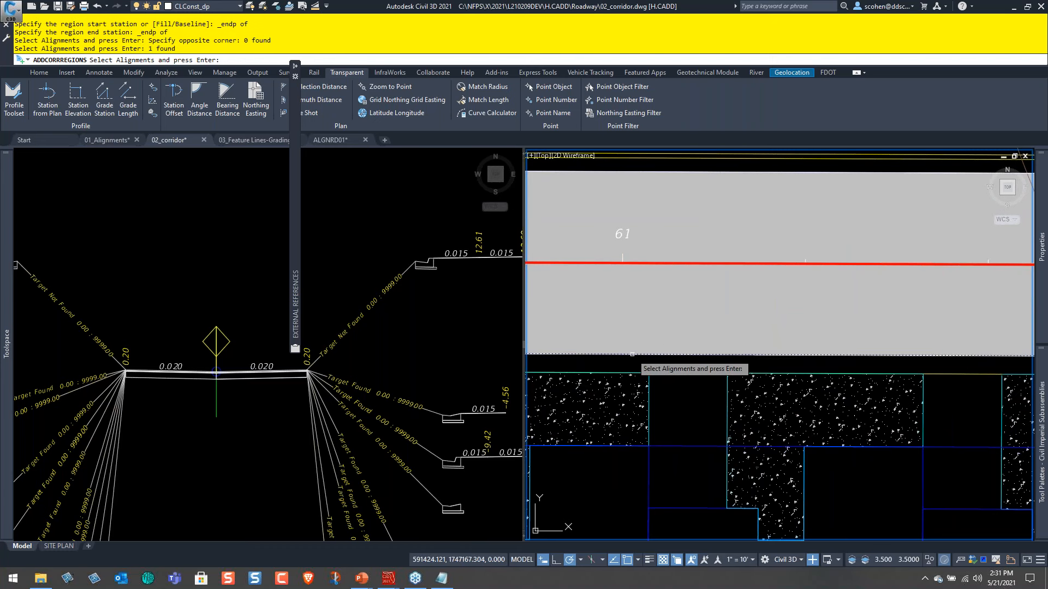
{"action": "key", "text": "Return"}
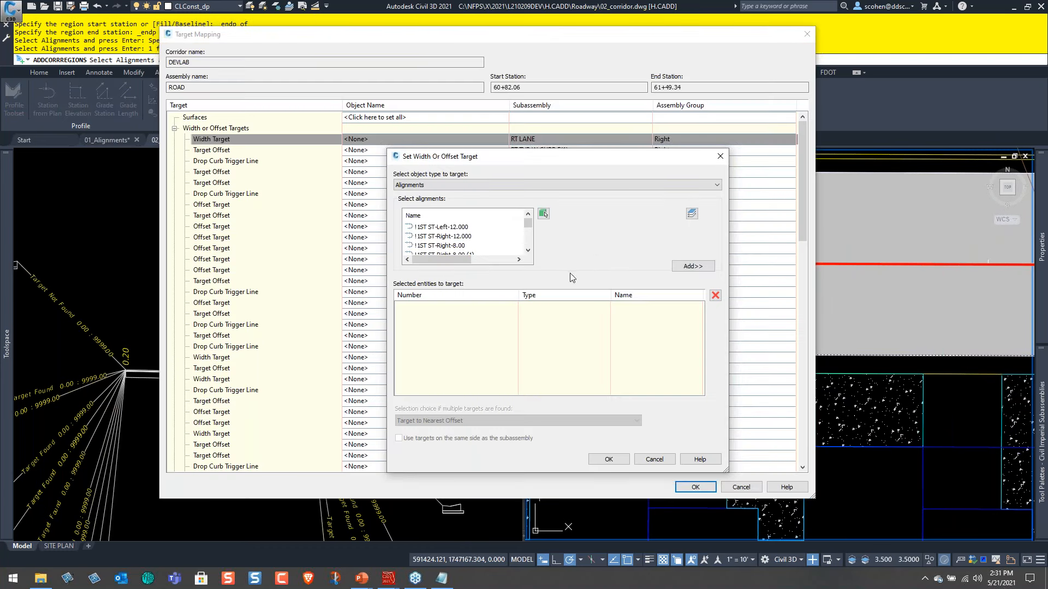
{"action": "left_click", "coordinate": [691, 267]}
{"action": "left_click", "coordinate": [614, 462]}
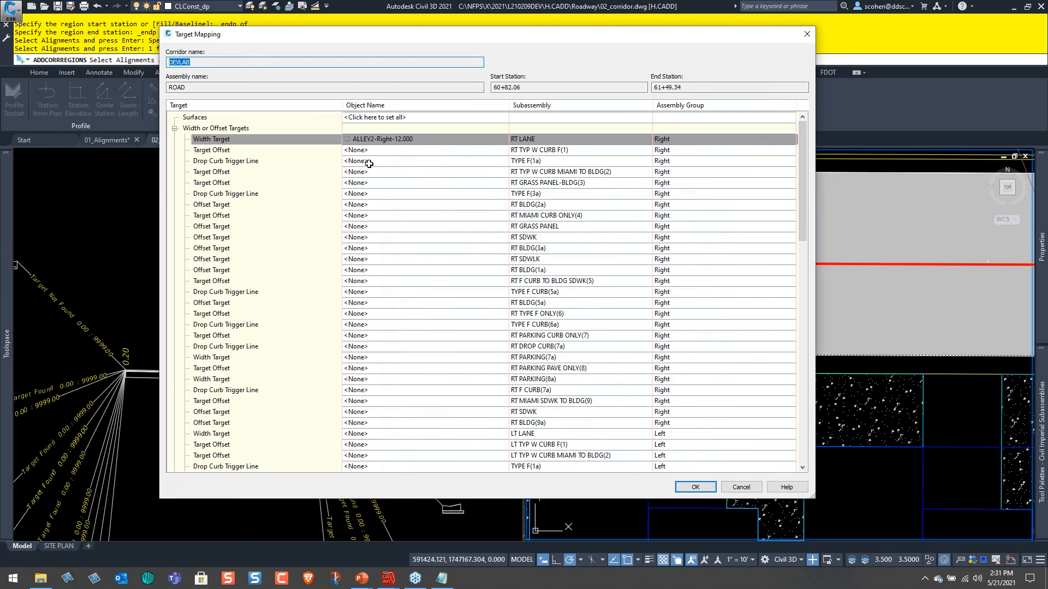
Set the Target Offset of RT TYP W CURB F(1) to the ALLEY2-Right-12.000 alignment, picked from the drawing at the pavement's south edge.
{"action": "left_click", "coordinate": [218, 150]}
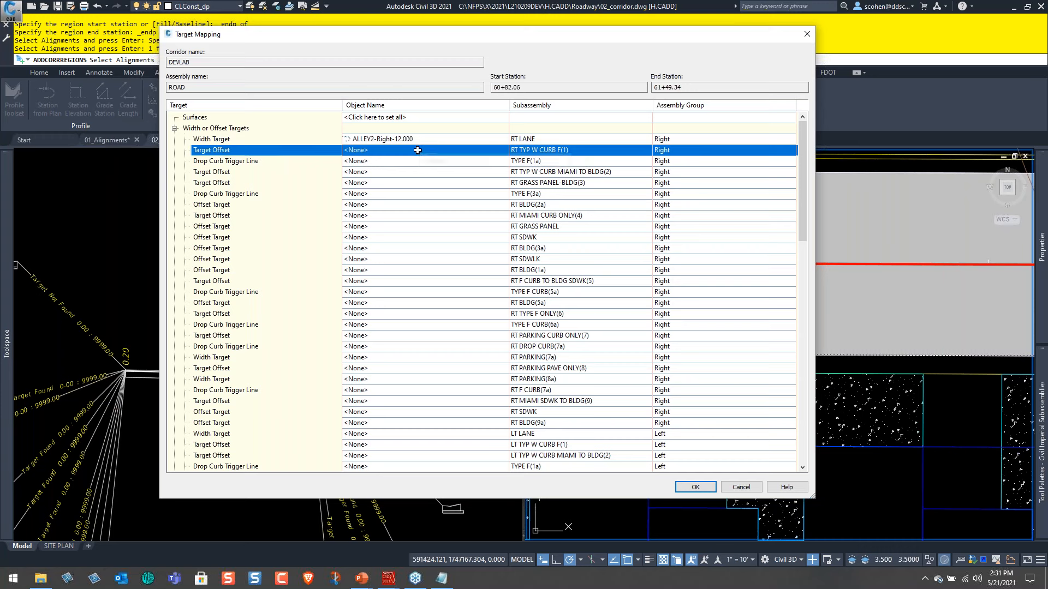
{"action": "left_click", "coordinate": [442, 155]}
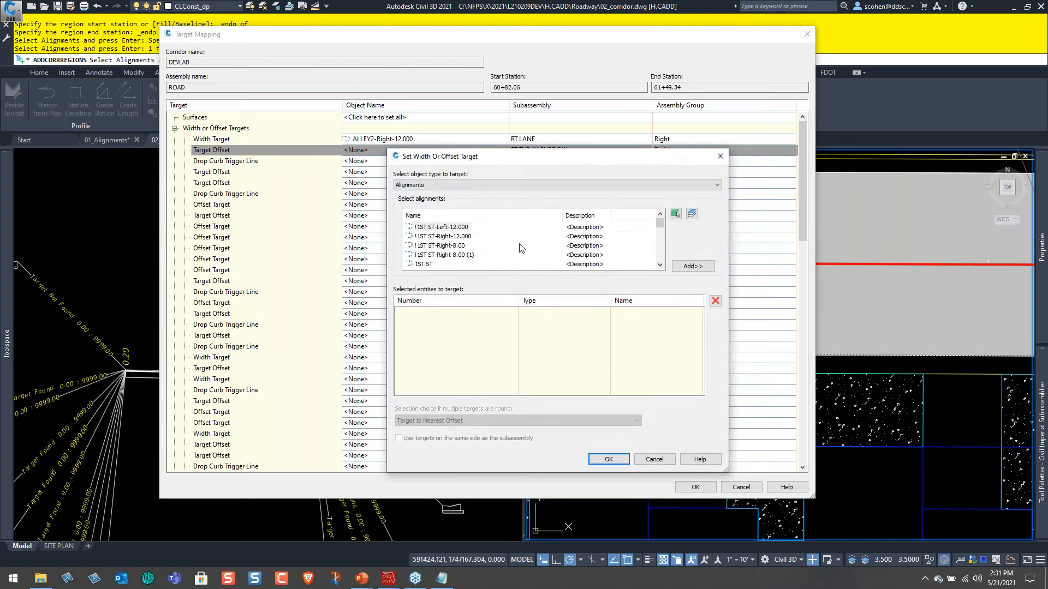
{"action": "left_click", "coordinate": [676, 213]}
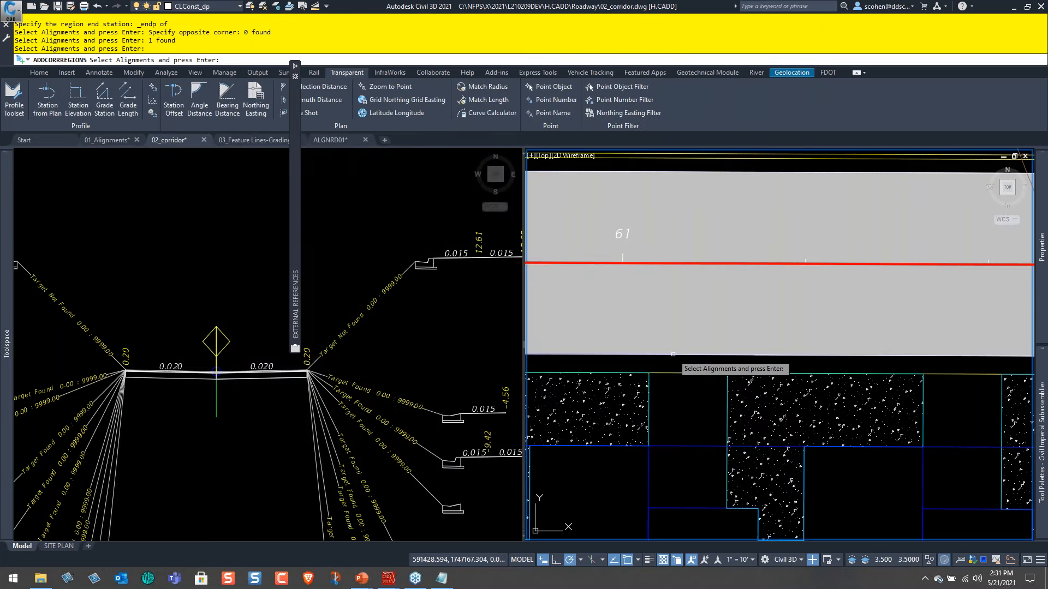
{"action": "left_click", "coordinate": [685, 352]}
{"action": "key", "text": "Return"}
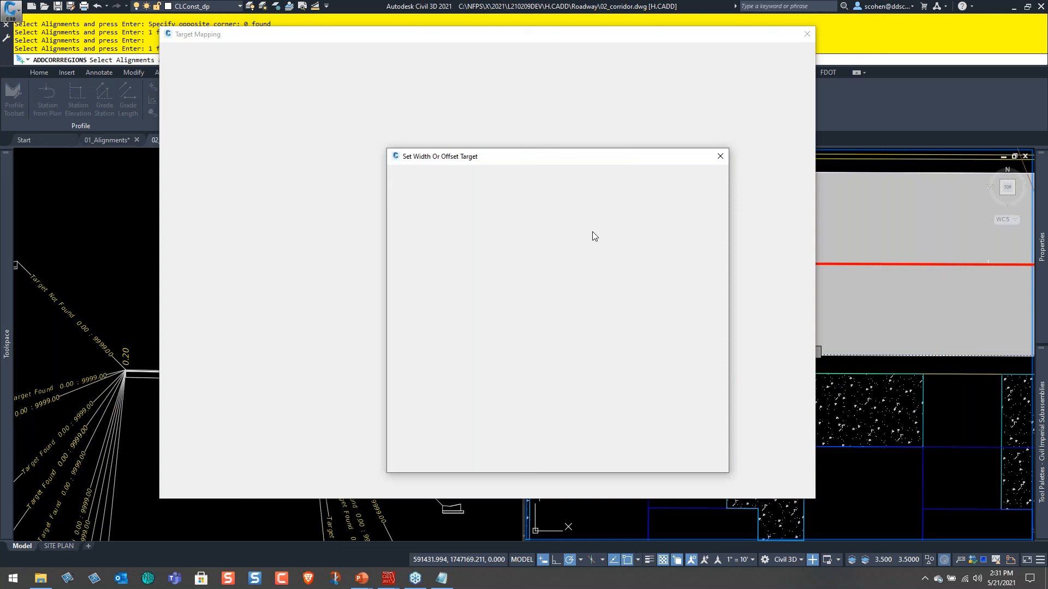
{"action": "left_click", "coordinate": [688, 268]}
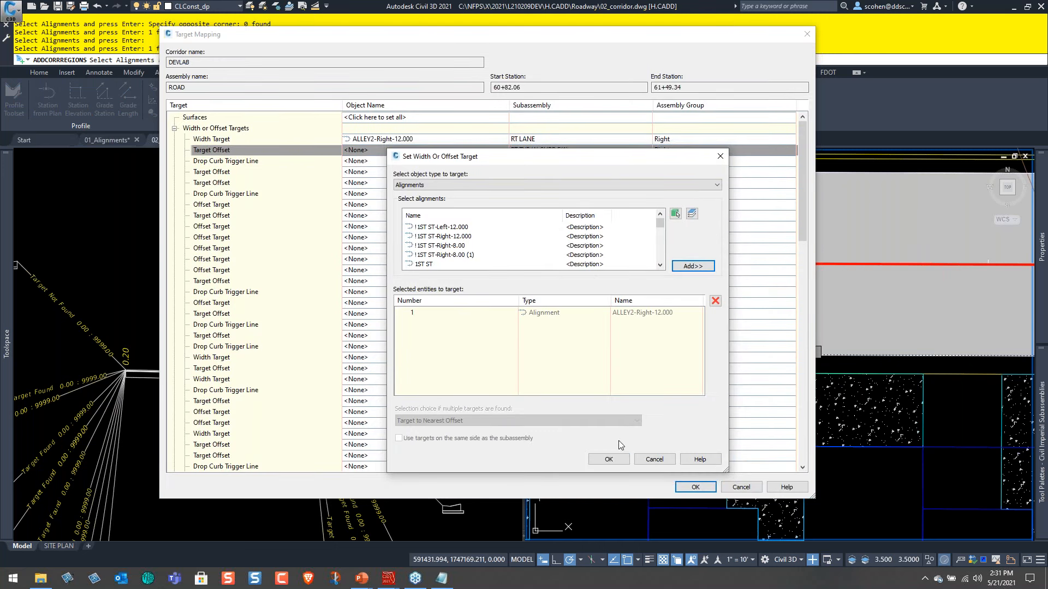
{"action": "left_click", "coordinate": [607, 460]}
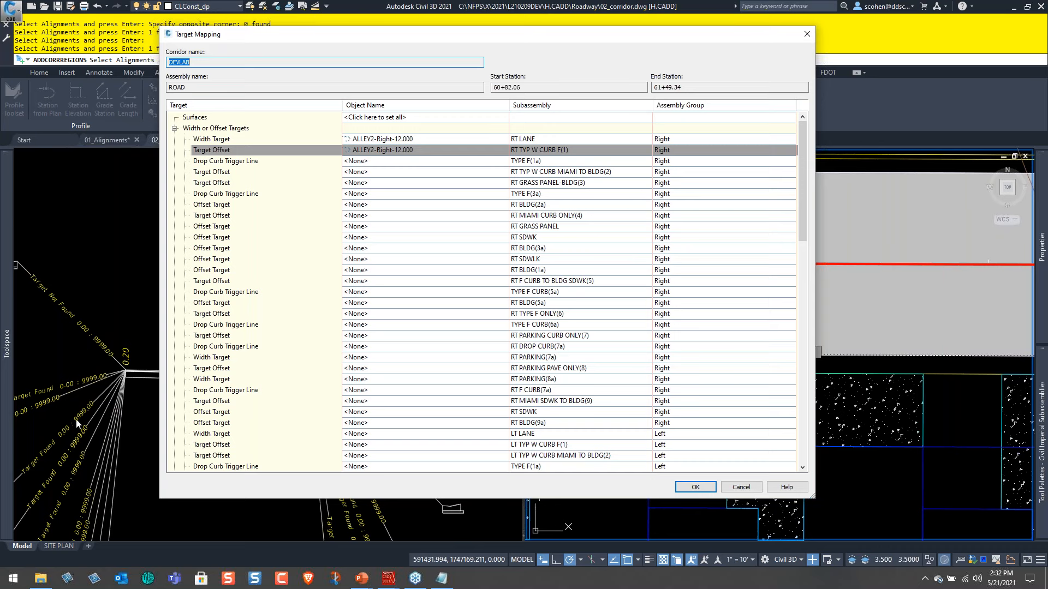
Set the Target Offset of RT TYP W CURB MIAMI TO BLDG(2) to the ALLEY2-Right-12.000 alignment picked from the drawing.
{"action": "left_click", "coordinate": [393, 173]}
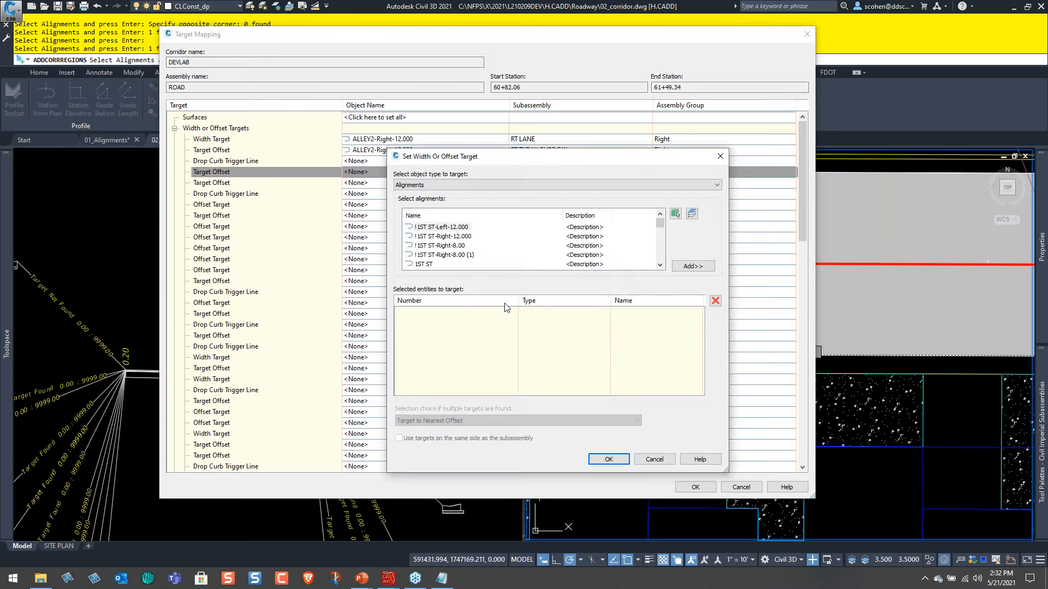
{"action": "left_click", "coordinate": [675, 214]}
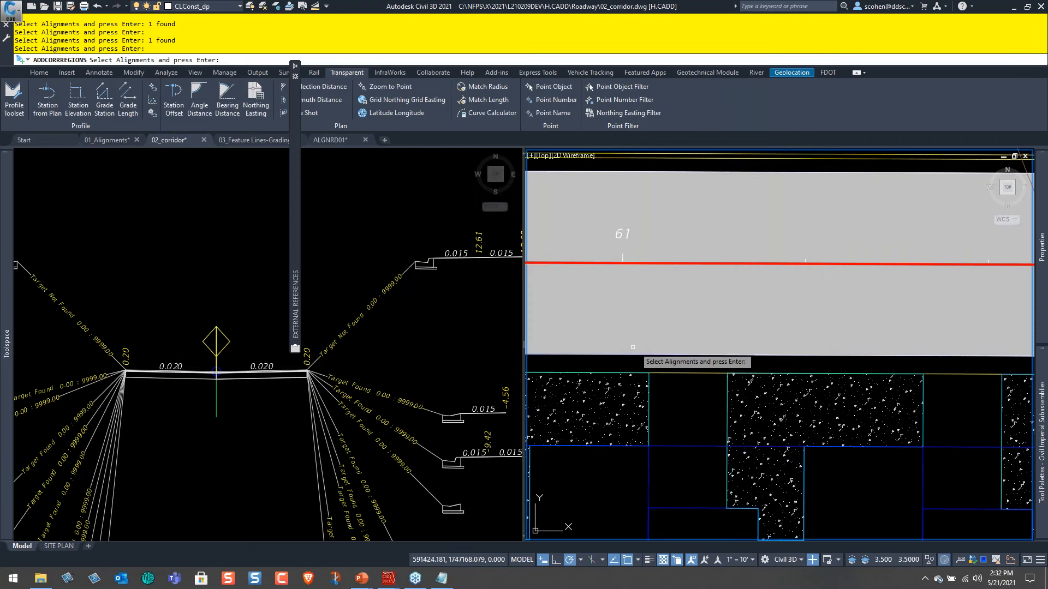
{"action": "left_click", "coordinate": [626, 355]}
{"action": "key", "text": "Return"}
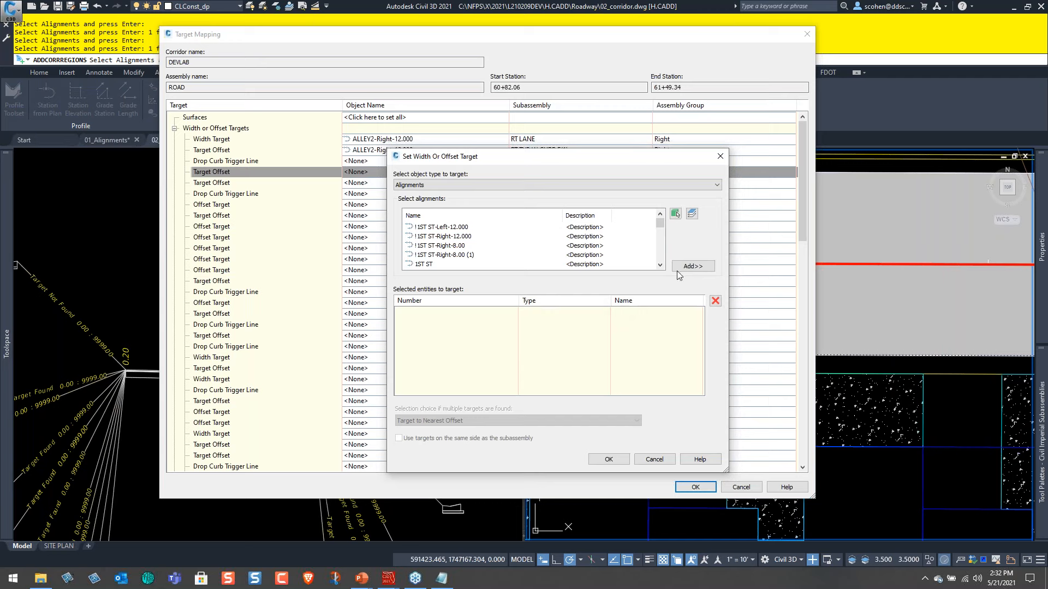
{"action": "left_click", "coordinate": [692, 265]}
{"action": "left_click", "coordinate": [609, 459]}
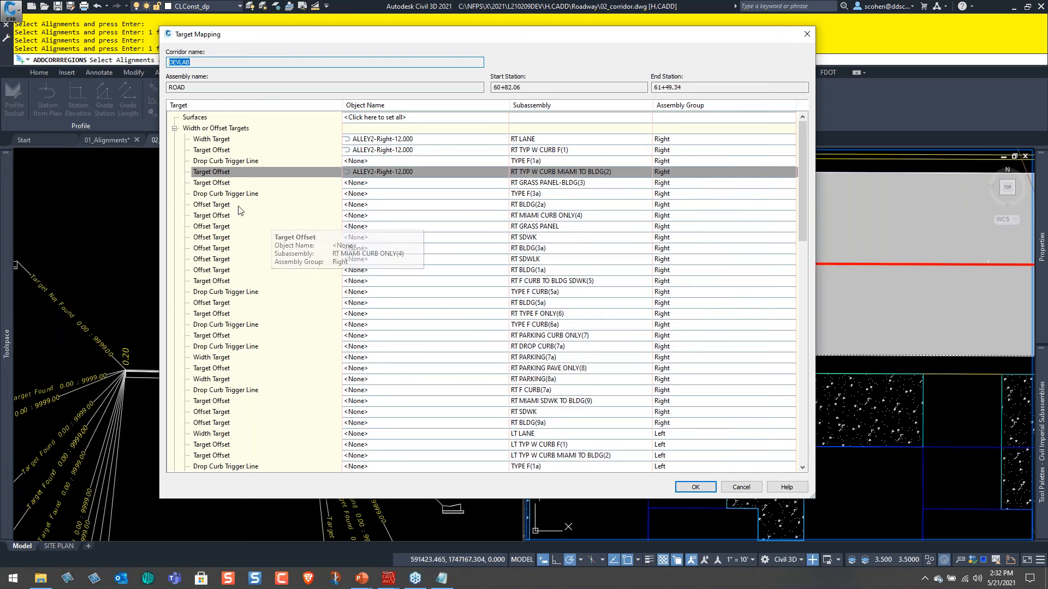
Set the Offset Target of RT BLDG(2a) to the BLDG_28 feature line, picked along the building edge in the drawing.
{"action": "left_click", "coordinate": [508, 206]}
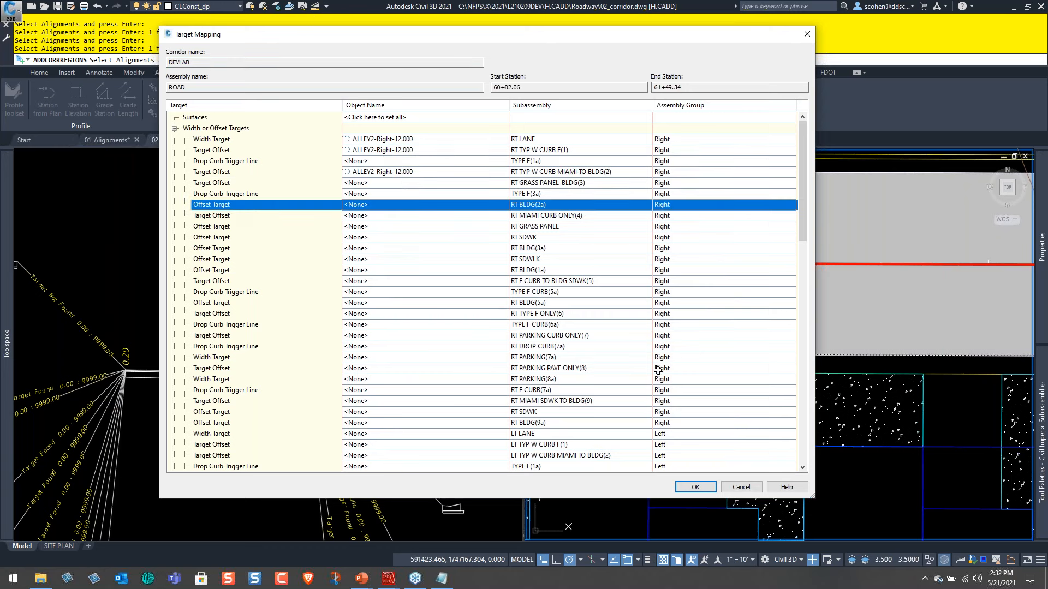
{"action": "left_click", "coordinate": [585, 185]}
{"action": "left_click", "coordinate": [437, 203]}
{"action": "left_click", "coordinate": [473, 238]}
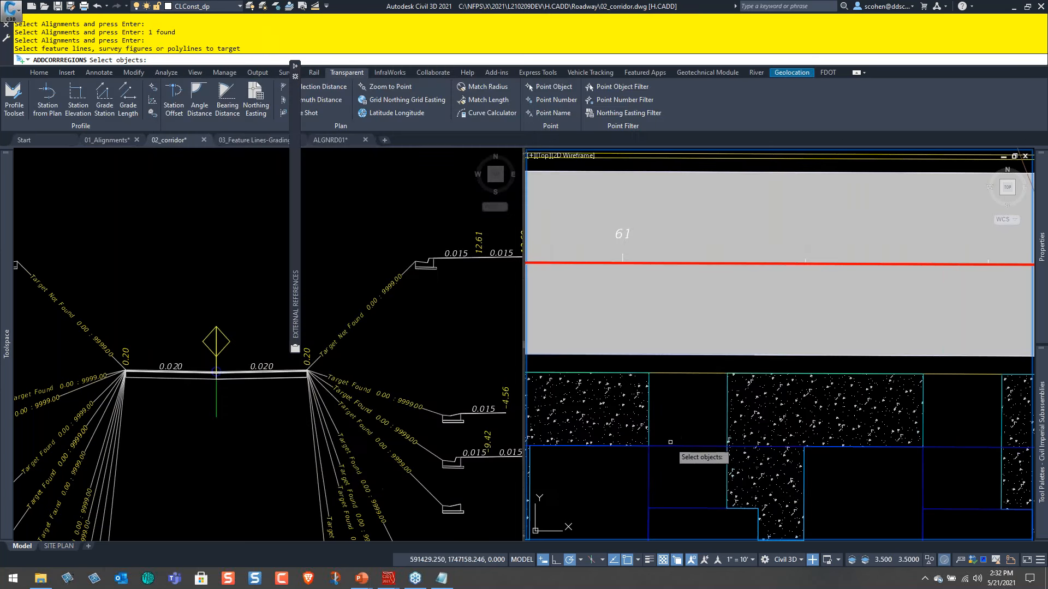
{"action": "left_click", "coordinate": [670, 442]}
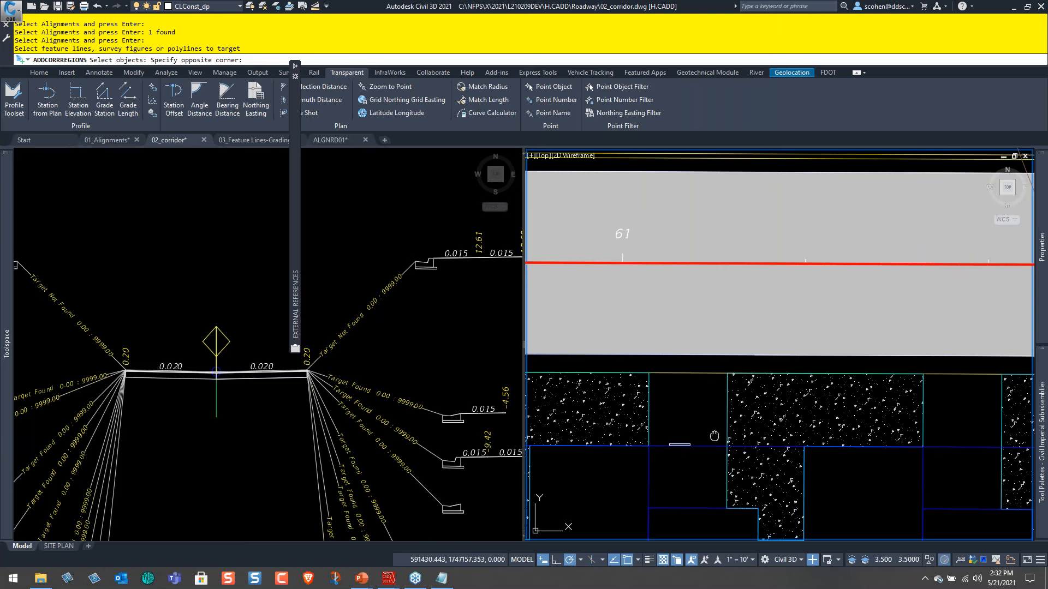
{"action": "middle_click_drag", "start_coordinate": [714, 435], "coordinate": [743, 388]}
{"action": "left_click", "coordinate": [716, 363]}
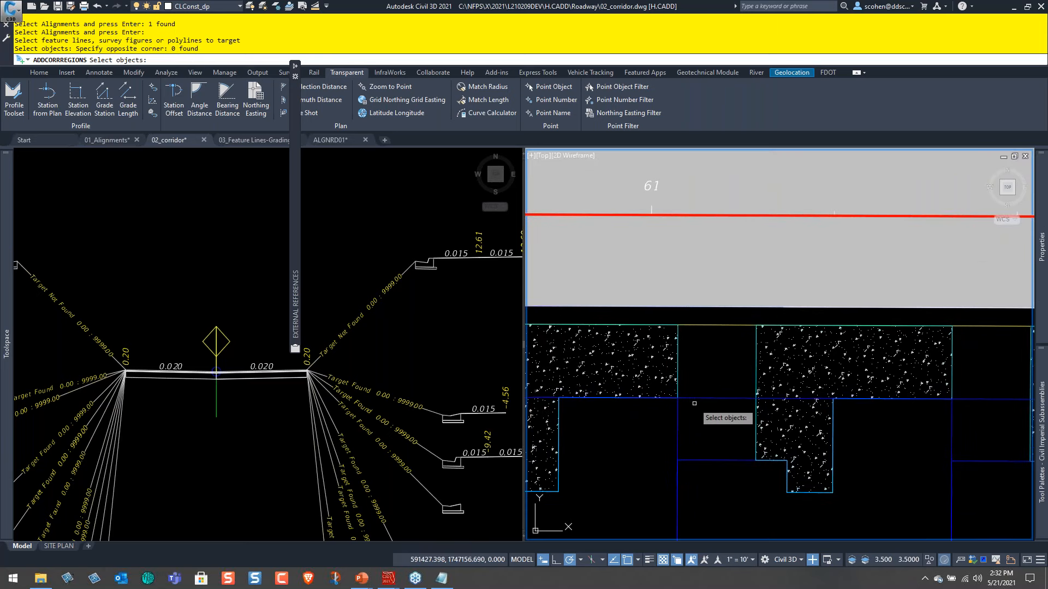
{"action": "left_click", "coordinate": [707, 399]}
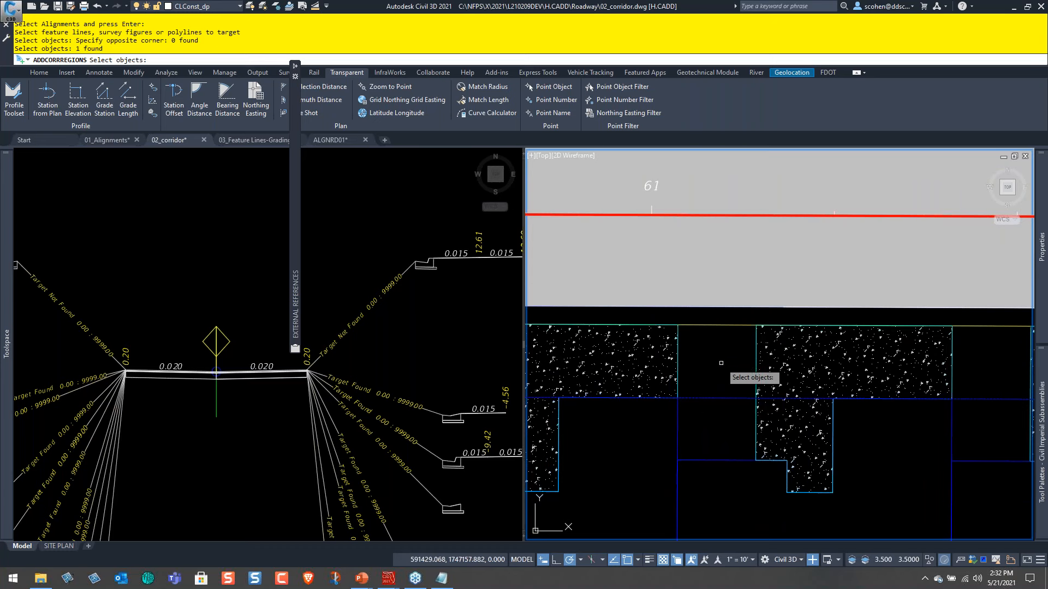
{"action": "key", "text": "Return"}
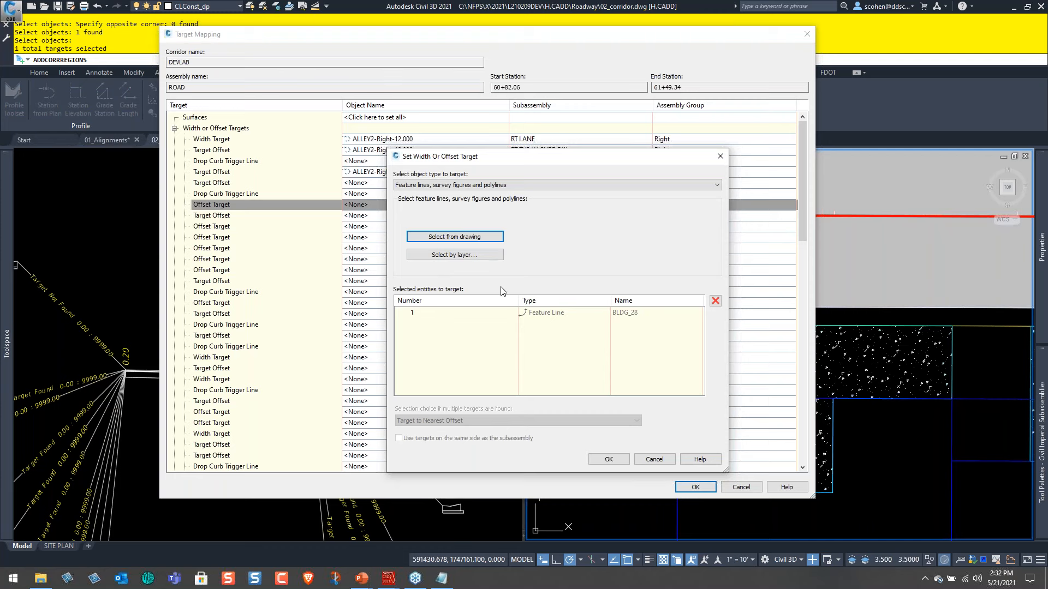
{"action": "left_click", "coordinate": [609, 461]}
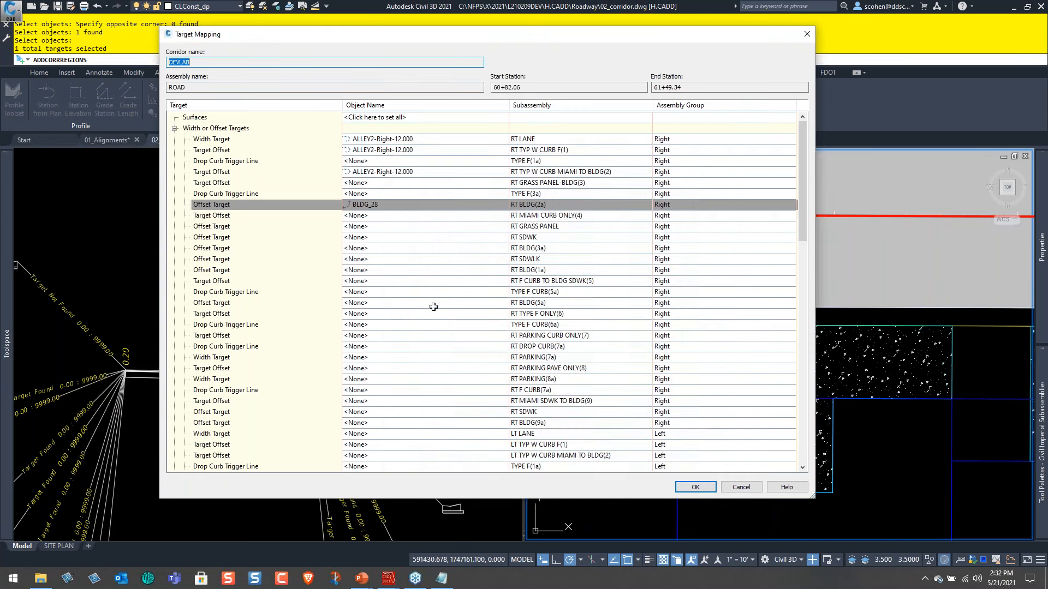
Set the RT LANE Outside Elevation Target to the ALLEY2 - Right - -2.00% profile of the ALLEY2-Right-12.000 alignment.
{"action": "scroll", "coordinate": [440, 292], "scroll_direction": "down", "scroll_amount": 15}
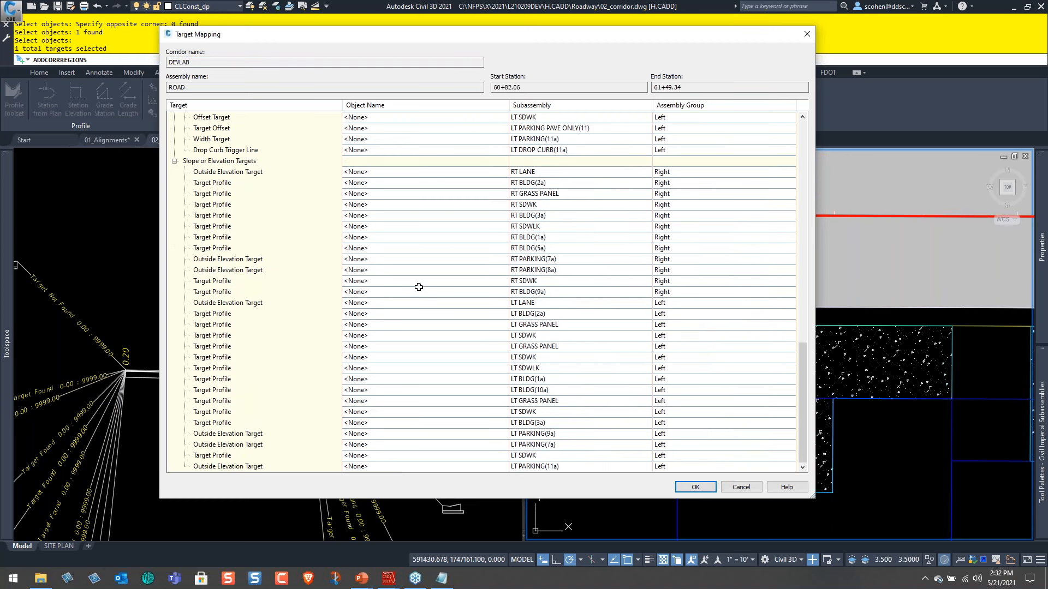
{"action": "left_click", "coordinate": [360, 173]}
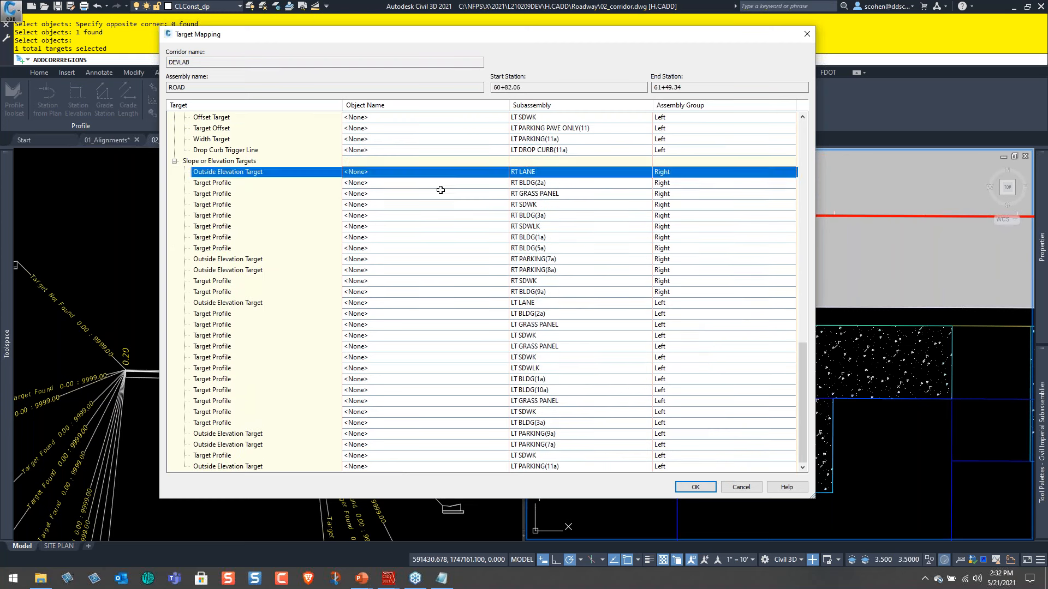
{"action": "left_click", "coordinate": [824, 82]}
{"action": "left_click", "coordinate": [821, 92]}
{"action": "left_click", "coordinate": [887, 123]}
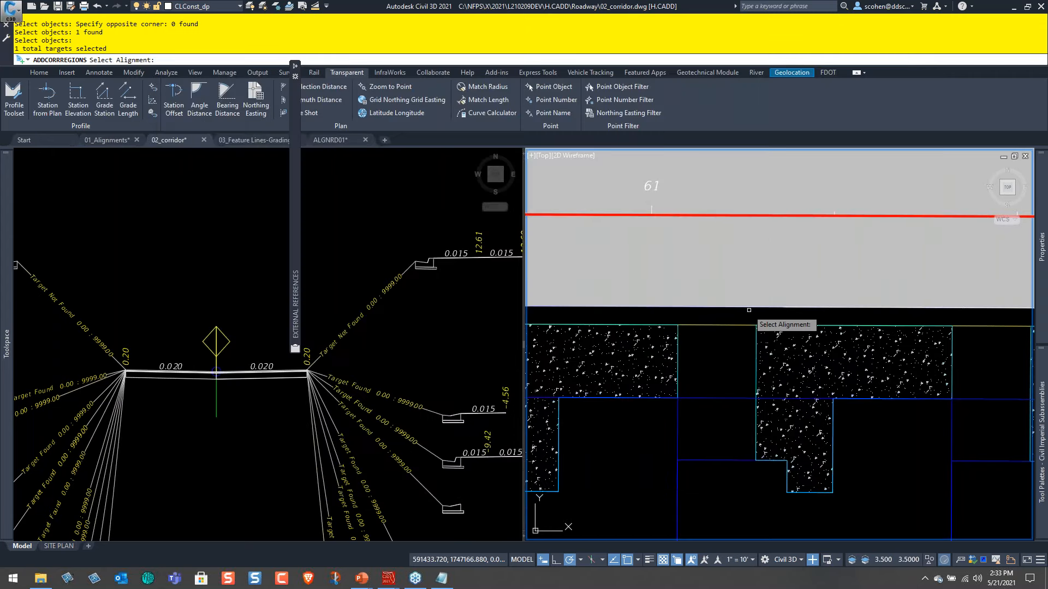
{"action": "left_click", "coordinate": [748, 308]}
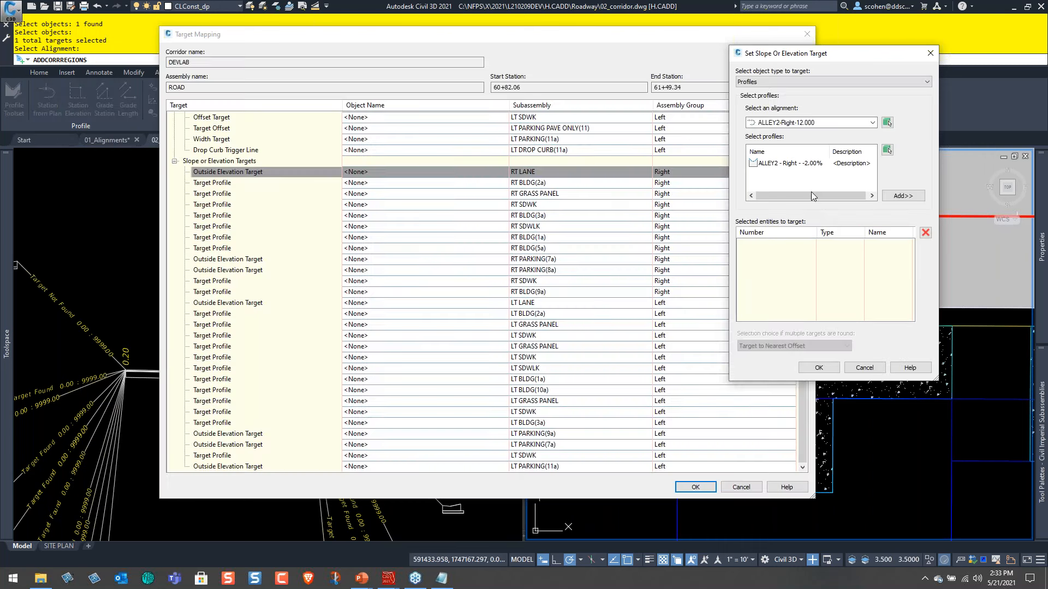
{"action": "left_click", "coordinate": [788, 165]}
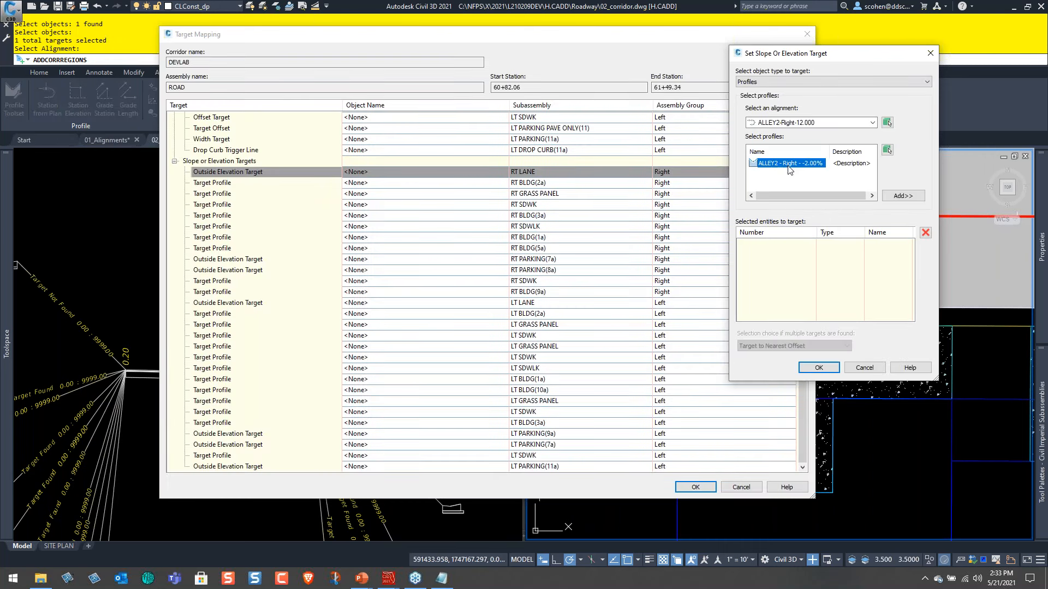
{"action": "left_click", "coordinate": [903, 197]}
{"action": "left_click", "coordinate": [820, 367]}
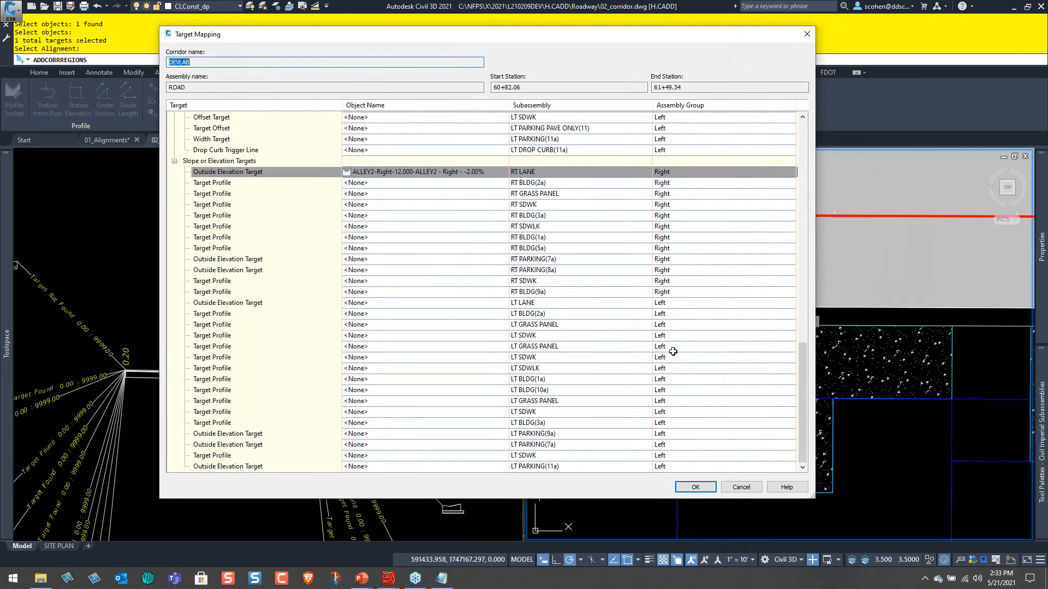
Set the Target Profile of RT BLDG(2a) to the BLDG_28 feature line picked along the building edge.
{"action": "left_click", "coordinate": [369, 184]}
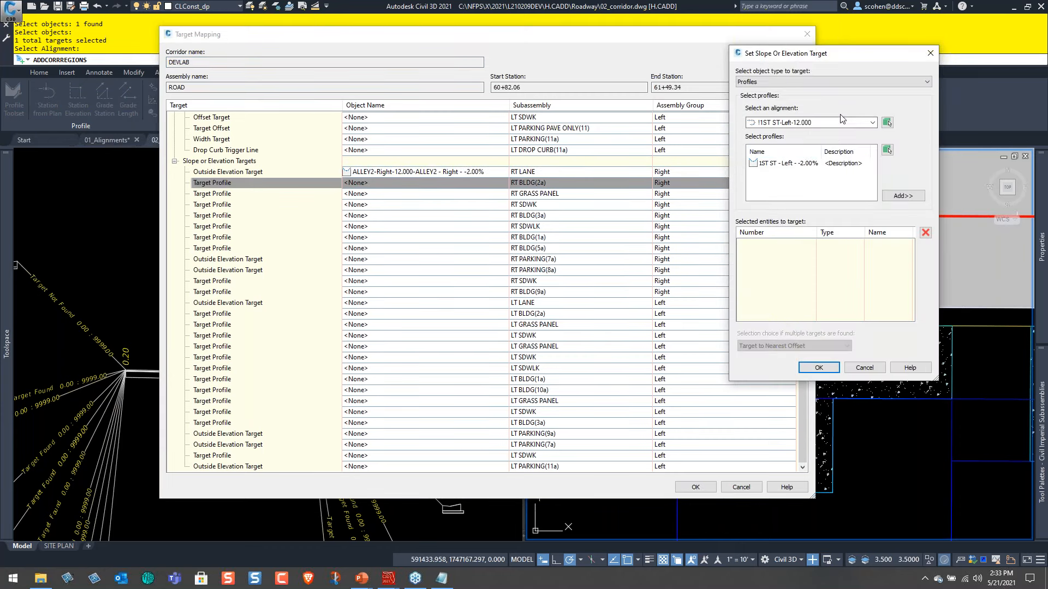
{"action": "left_click", "coordinate": [850, 82]}
{"action": "left_click", "coordinate": [833, 98]}
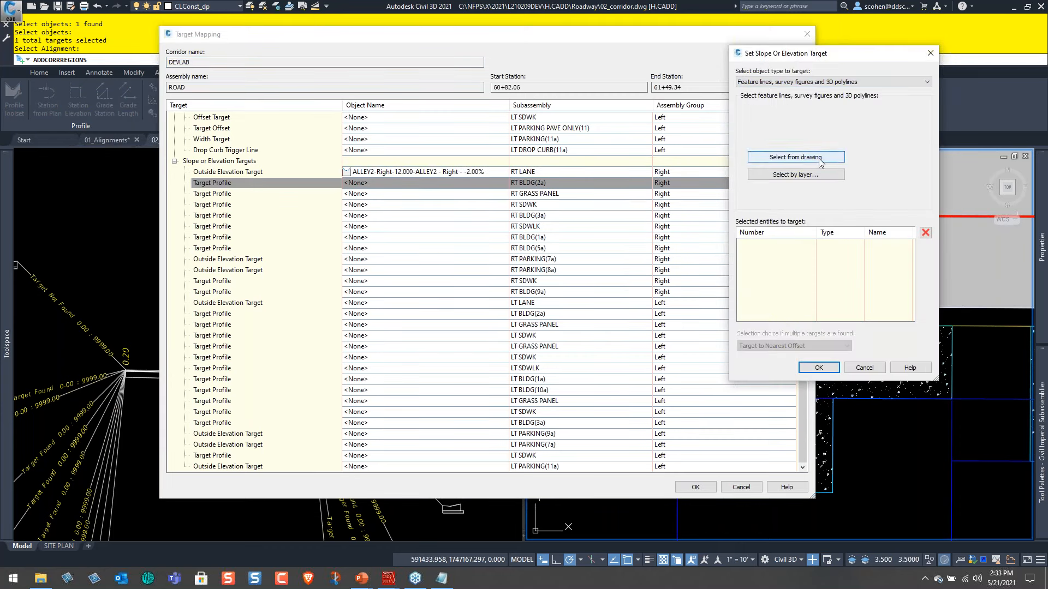
{"action": "left_click", "coordinate": [795, 157]}
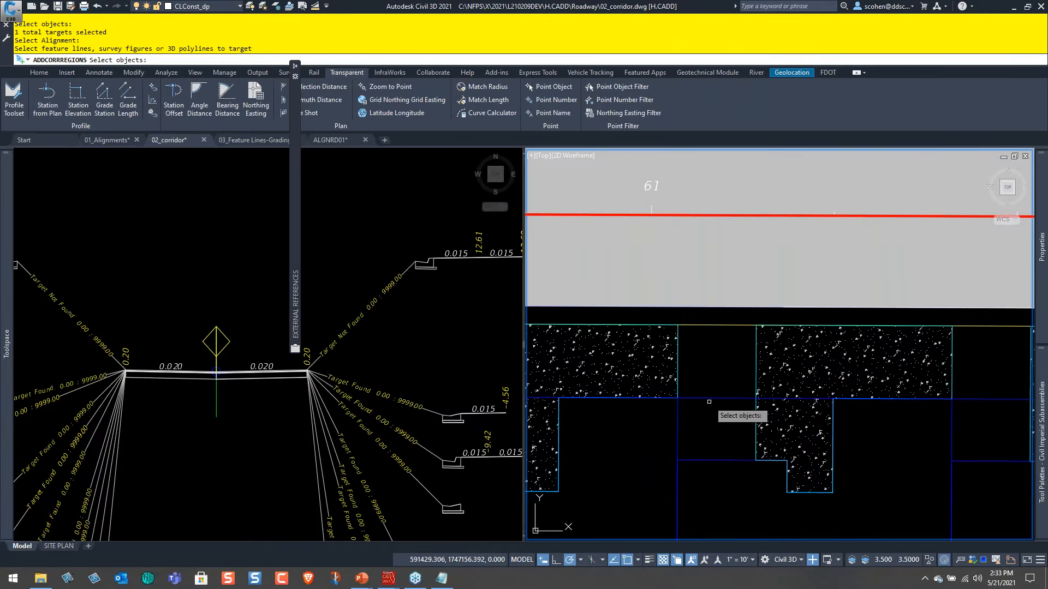
{"action": "left_click", "coordinate": [710, 397]}
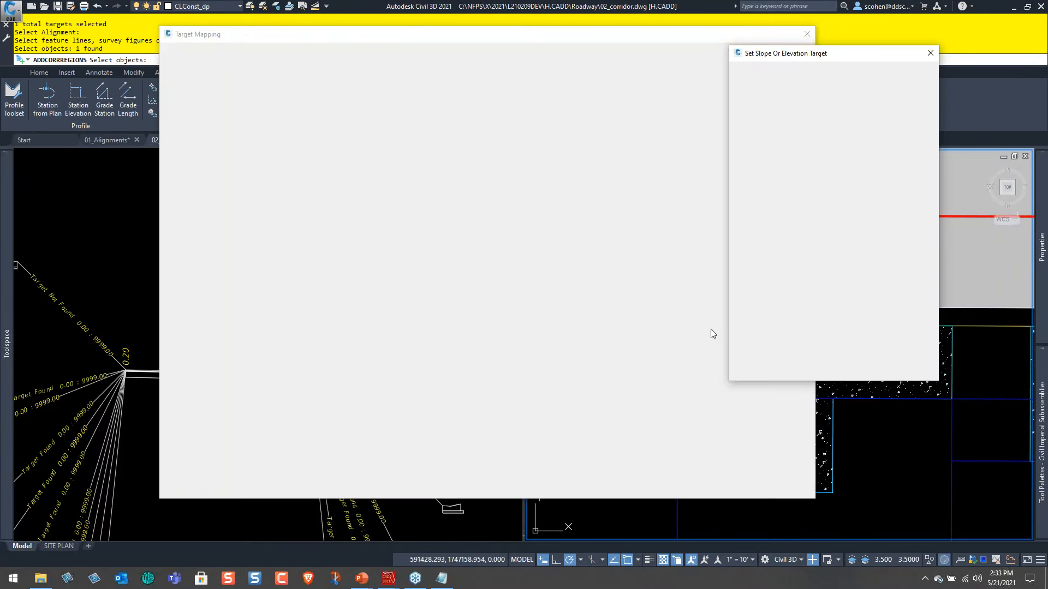
{"action": "key", "text": "Return"}
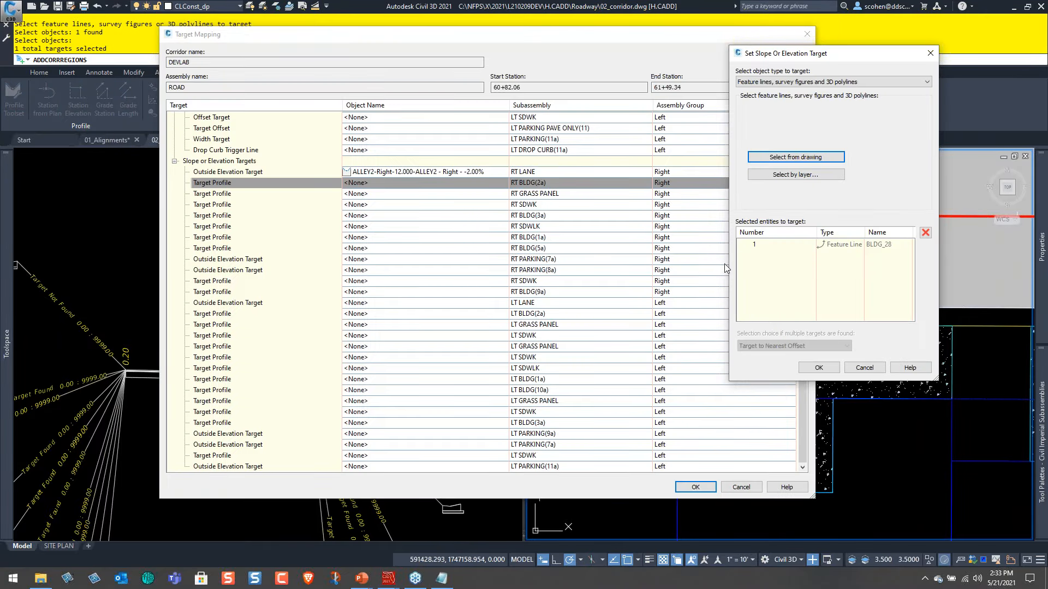
{"action": "left_click", "coordinate": [817, 368]}
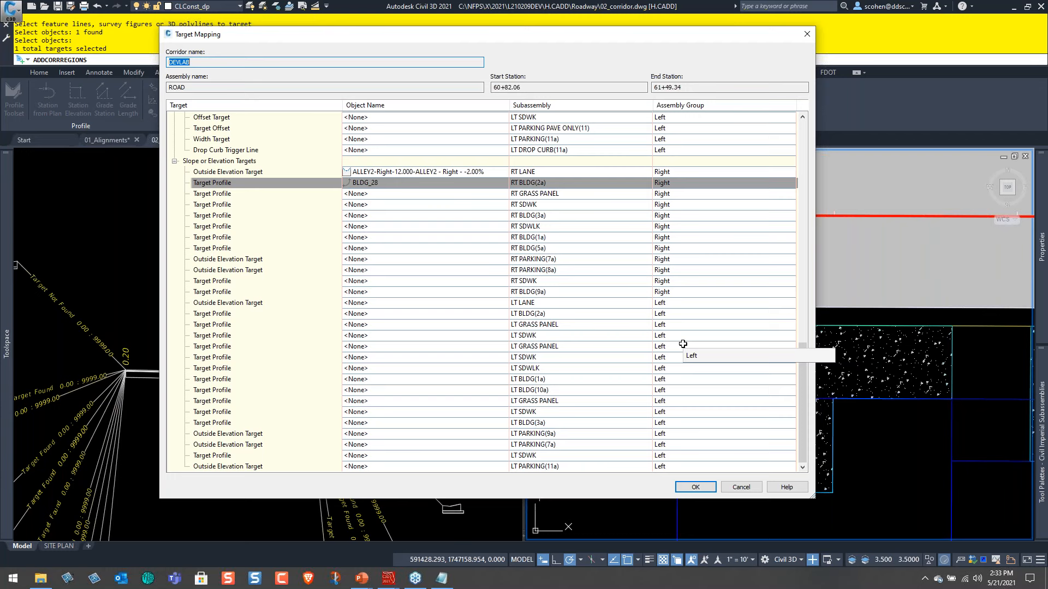
Apply the target mapping to the new corridor region, end the region-adding command and clear the selection.
{"action": "left_click", "coordinate": [695, 487]}
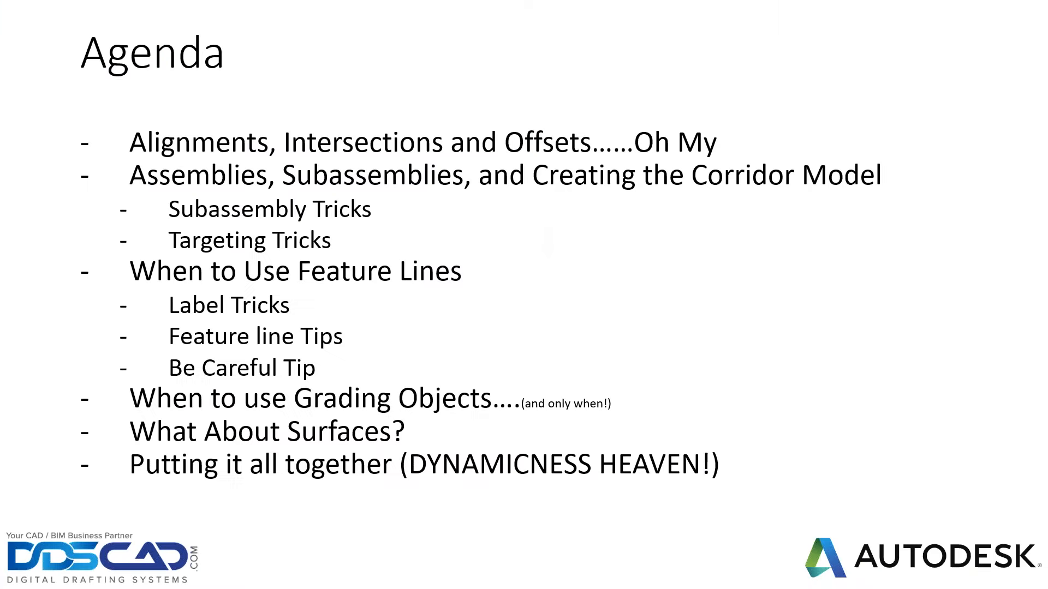
{"action": "key", "text": "Escape"}
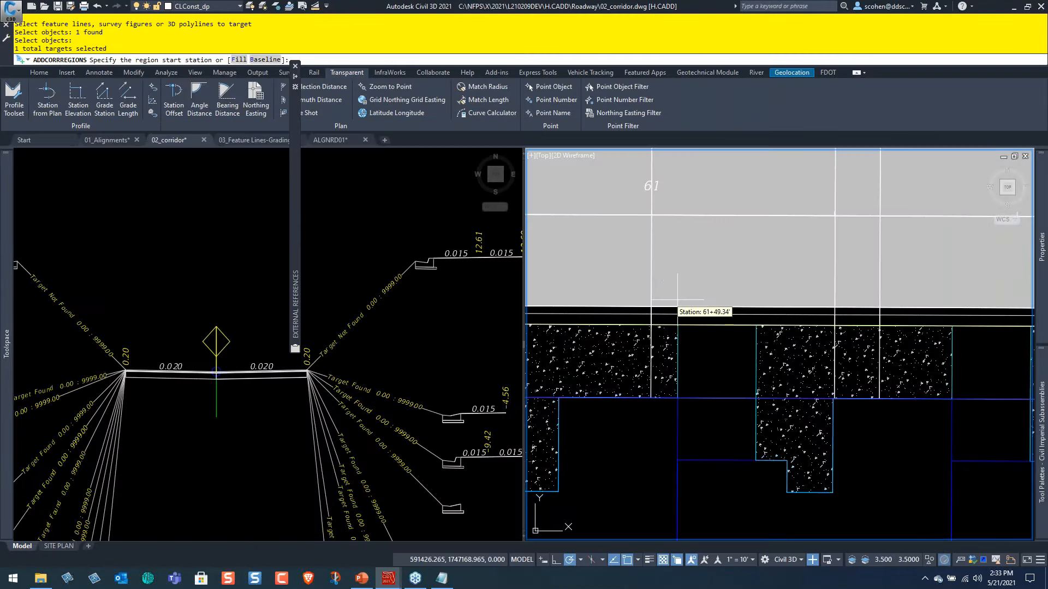
{"action": "key", "text": "Escape"}
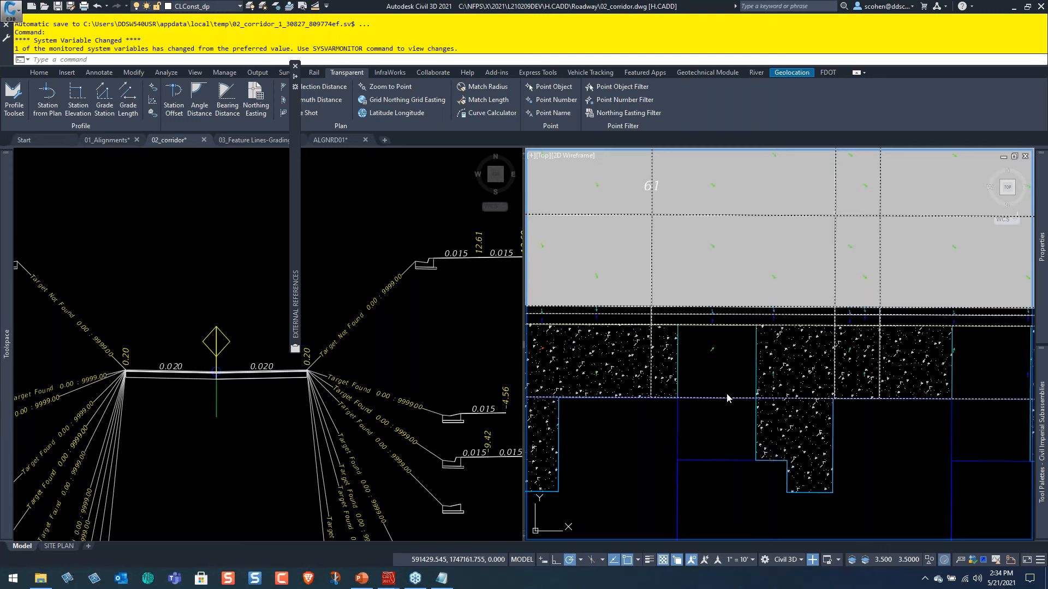
{"action": "key", "text": "Escape"}
{"action": "key", "text": "Escape"}
{"action": "left_click", "coordinate": [721, 365]}
{"action": "key", "text": "Escape"}
{"action": "key", "text": "Escape"}
Copy the -0.87% slope label onto the concrete area in front of the next building unit.
{"action": "scroll", "coordinate": [781, 318], "scroll_direction": "down", "scroll_amount": 3}
{"action": "middle_click_drag", "start_coordinate": [683, 348], "coordinate": [853, 344]}
{"action": "scroll", "coordinate": [652, 333], "scroll_direction": "up", "scroll_amount": 3}
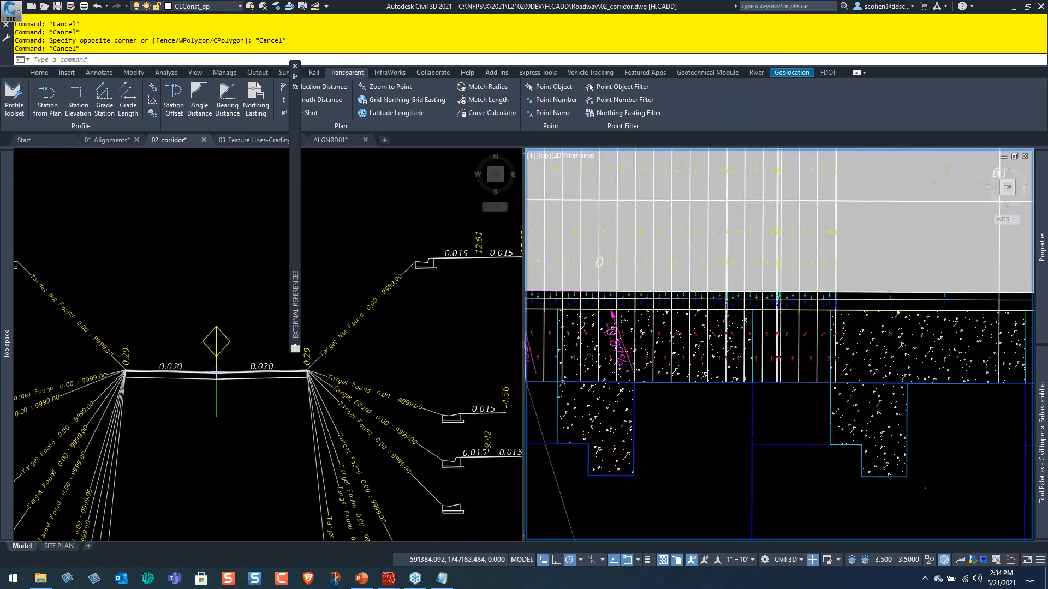
{"action": "scroll", "coordinate": [603, 338], "scroll_direction": "up", "scroll_amount": 4}
{"action": "type", "text": "c"}
{"action": "key", "text": "Return"}
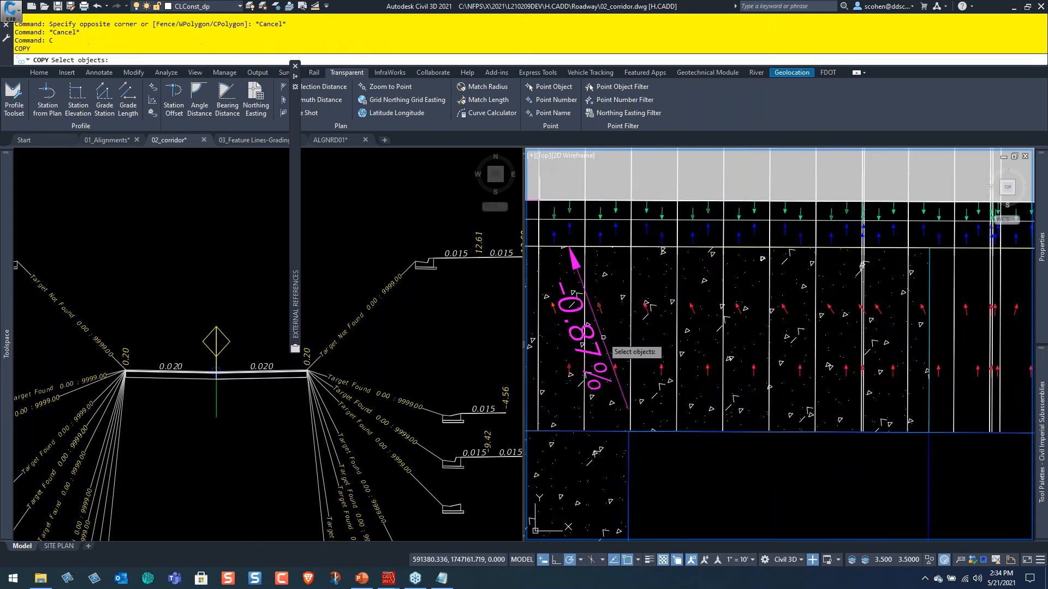
{"action": "left_click", "coordinate": [604, 338]}
{"action": "key", "text": "Return"}
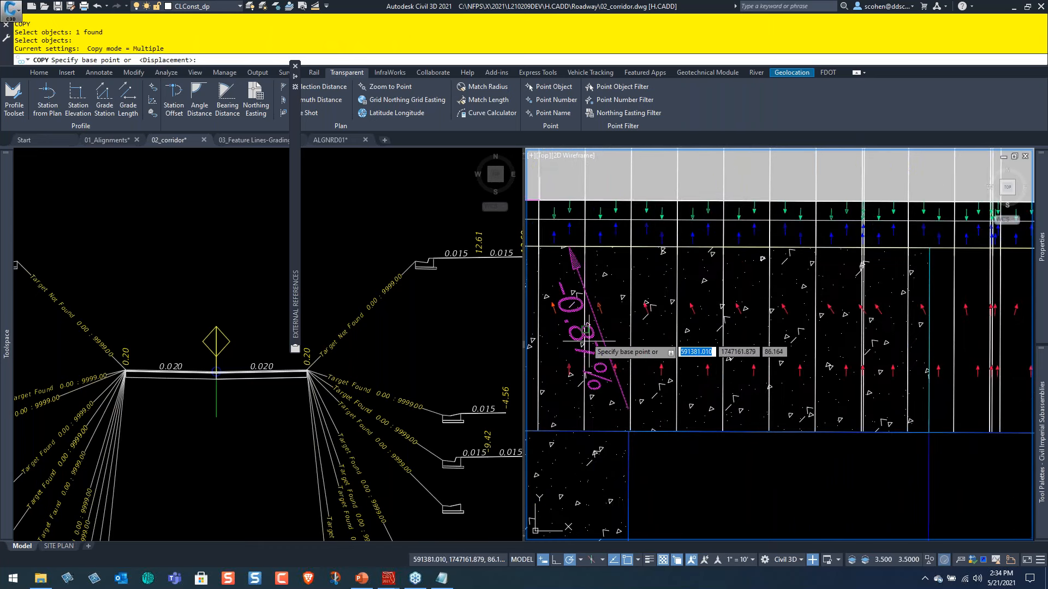
{"action": "left_click", "coordinate": [567, 343]}
{"action": "scroll", "coordinate": [721, 346], "scroll_direction": "down", "scroll_amount": 3}
{"action": "middle_click_drag", "start_coordinate": [1015, 366], "coordinate": [791, 409]}
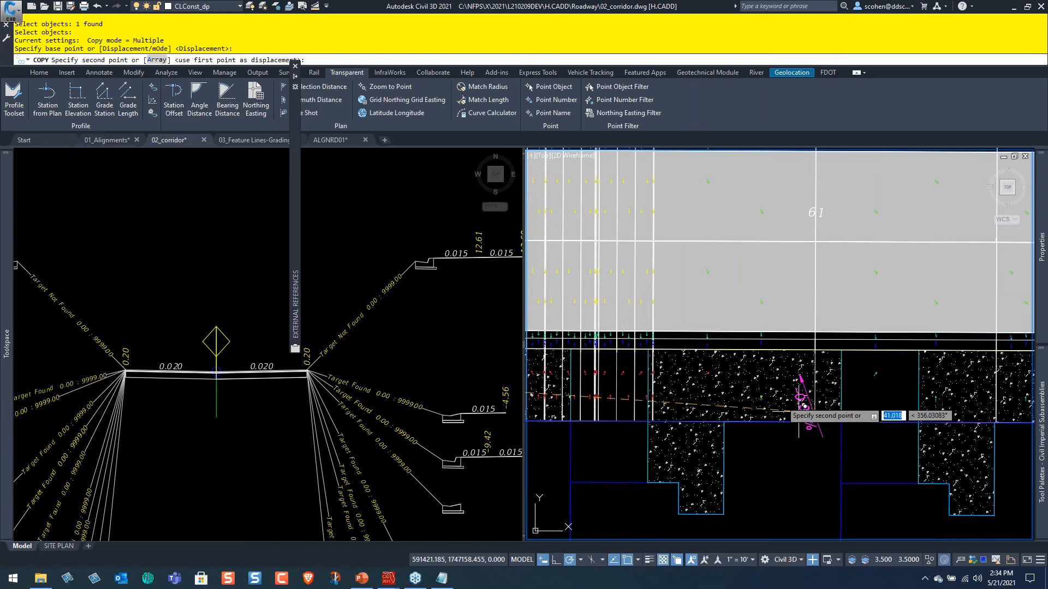
{"action": "left_click", "coordinate": [752, 371]}
Place two more copies of the slope label on the concrete areas farther along the alley and end the copying.
{"action": "middle_click_drag", "start_coordinate": [934, 391], "coordinate": [722, 410]}
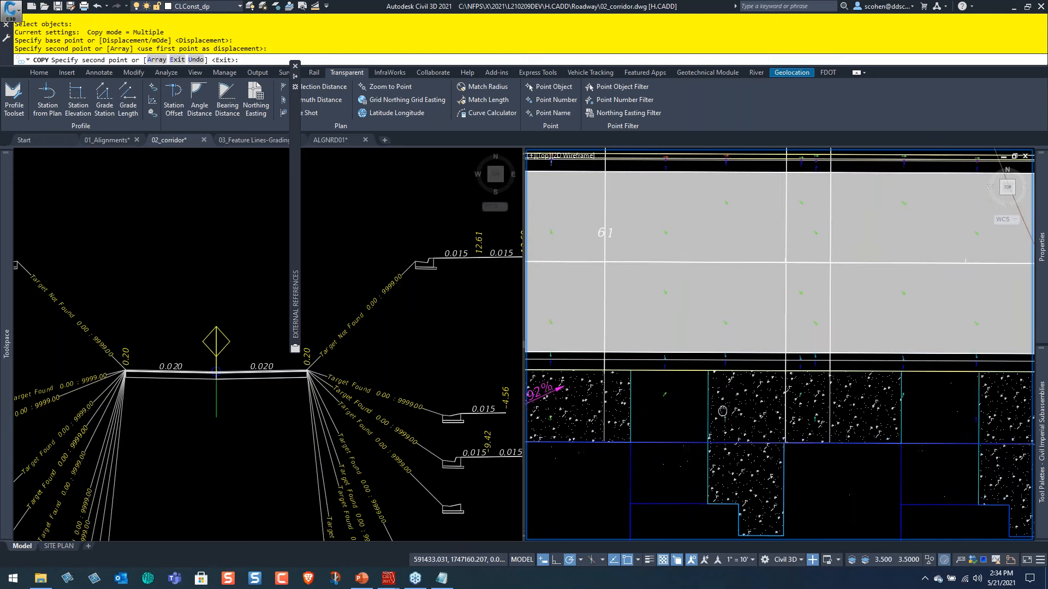
{"action": "left_click", "coordinate": [738, 410]}
{"action": "middle_click_drag", "start_coordinate": [968, 415], "coordinate": [734, 422]}
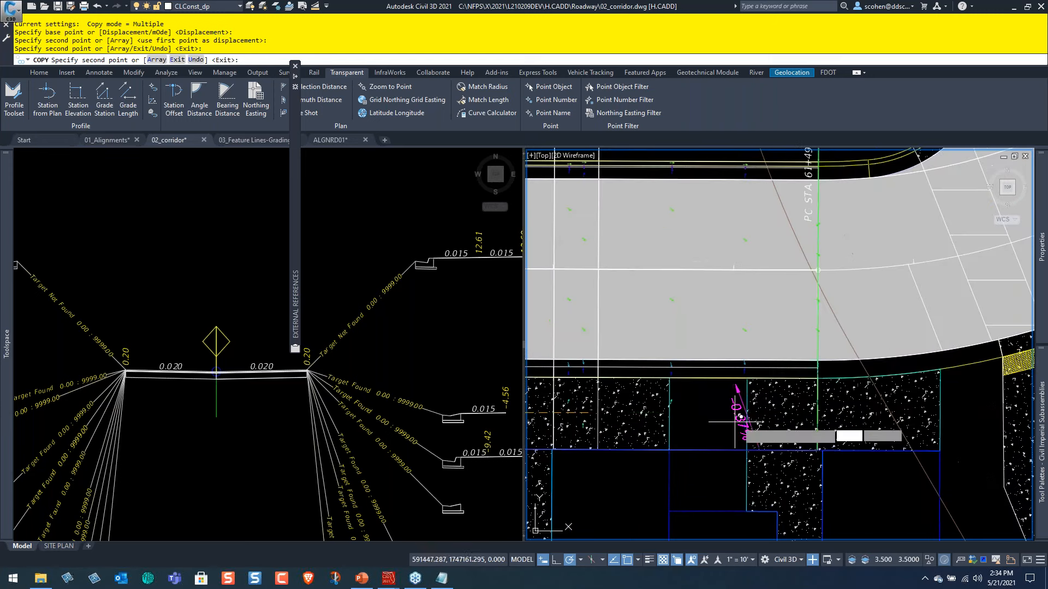
{"action": "left_click", "coordinate": [784, 418]}
{"action": "key", "text": "Escape"}
{"action": "scroll", "coordinate": [785, 427], "scroll_direction": "up", "scroll_amount": 4}
{"action": "key", "text": "Escape"}
Check the elevations of the BLDG_28 feature line in its properties, then clear the selection.
{"action": "scroll", "coordinate": [768, 439], "scroll_direction": "down", "scroll_amount": 4}
{"action": "middle_click_drag", "start_coordinate": [694, 424], "coordinate": [884, 395]}
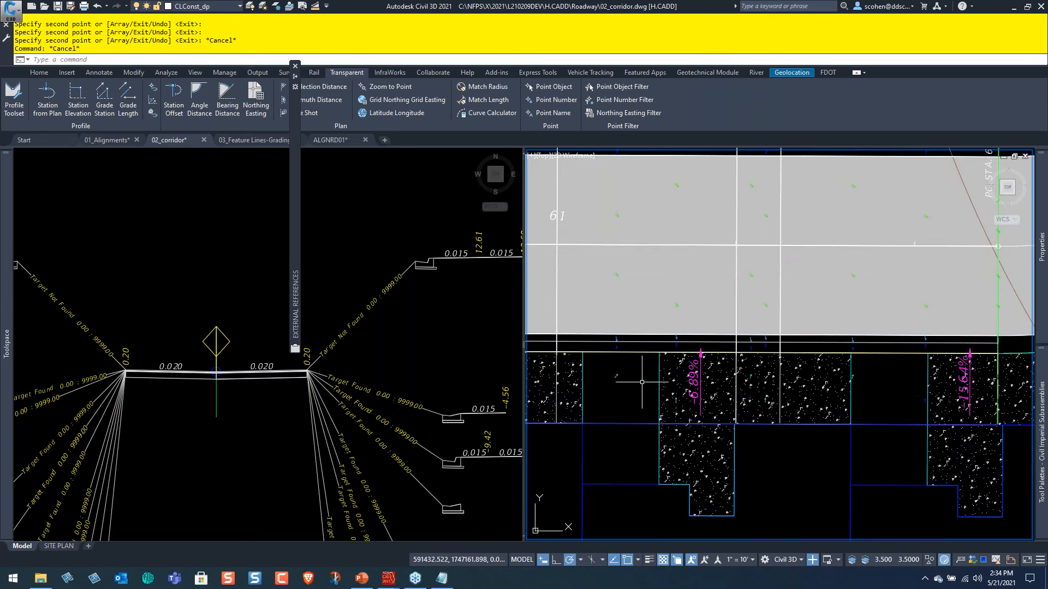
{"action": "middle_click_drag", "start_coordinate": [642, 382], "coordinate": [835, 385]}
{"action": "middle_click_drag", "start_coordinate": [619, 416], "coordinate": [774, 408]}
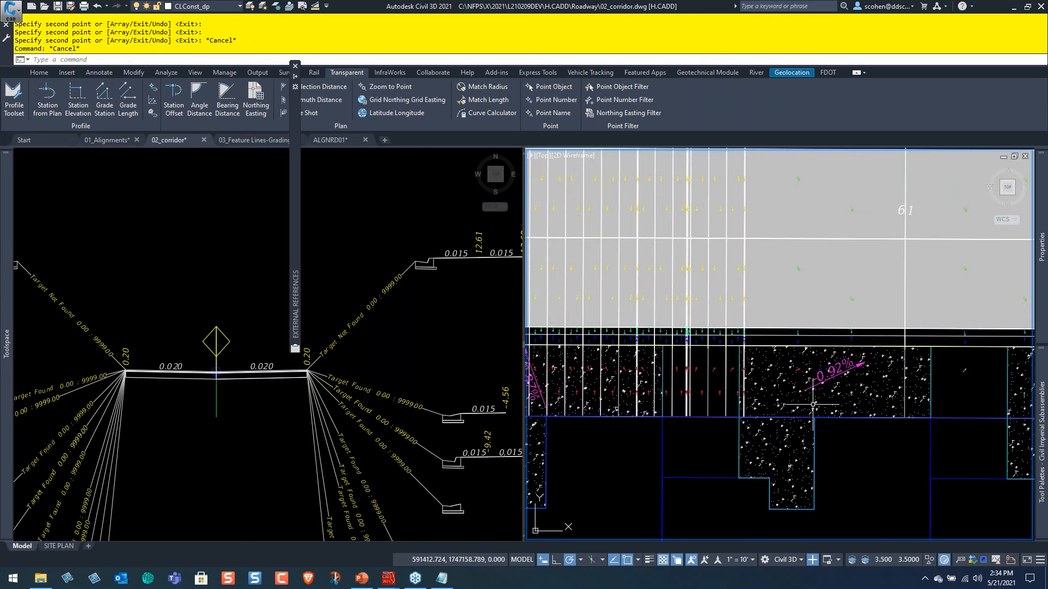
{"action": "middle_click_drag", "start_coordinate": [627, 408], "coordinate": [829, 412]}
{"action": "scroll", "coordinate": [731, 399], "scroll_direction": "up", "scroll_amount": 2}
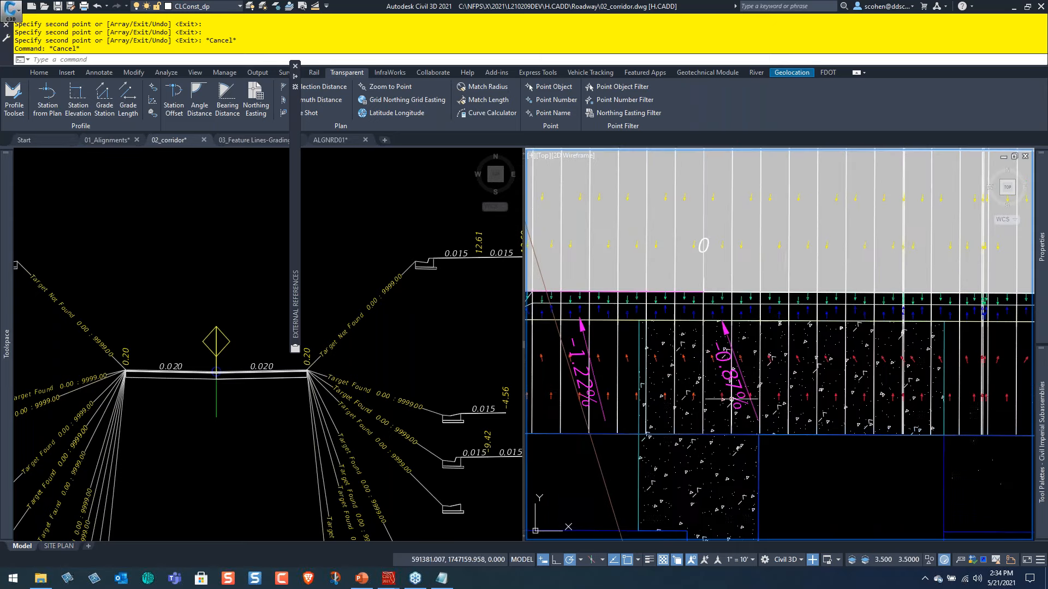
{"action": "scroll", "coordinate": [751, 382], "scroll_direction": "down", "scroll_amount": 2}
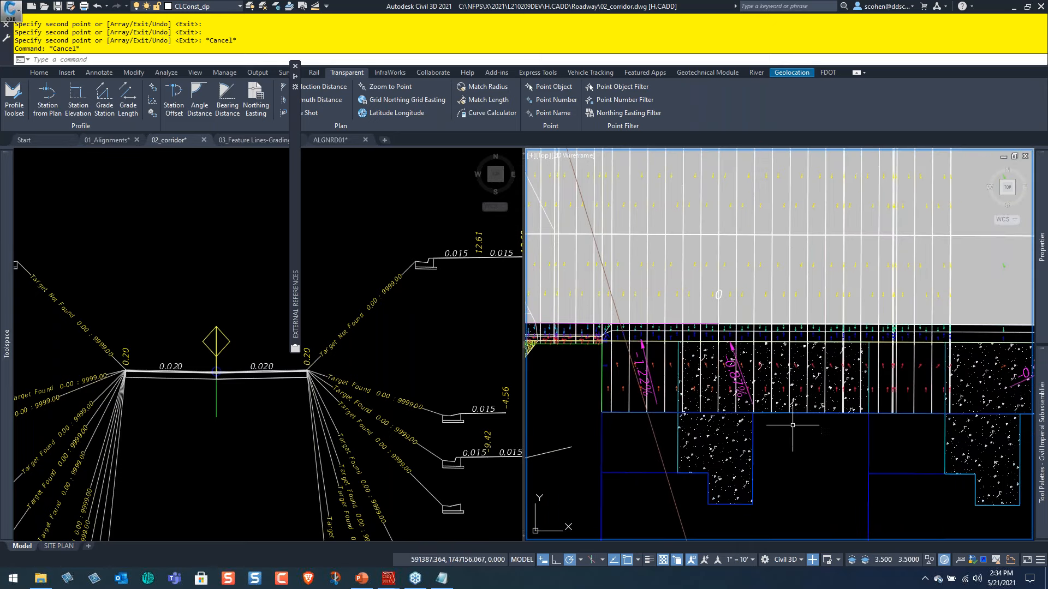
{"action": "left_click", "coordinate": [793, 413]}
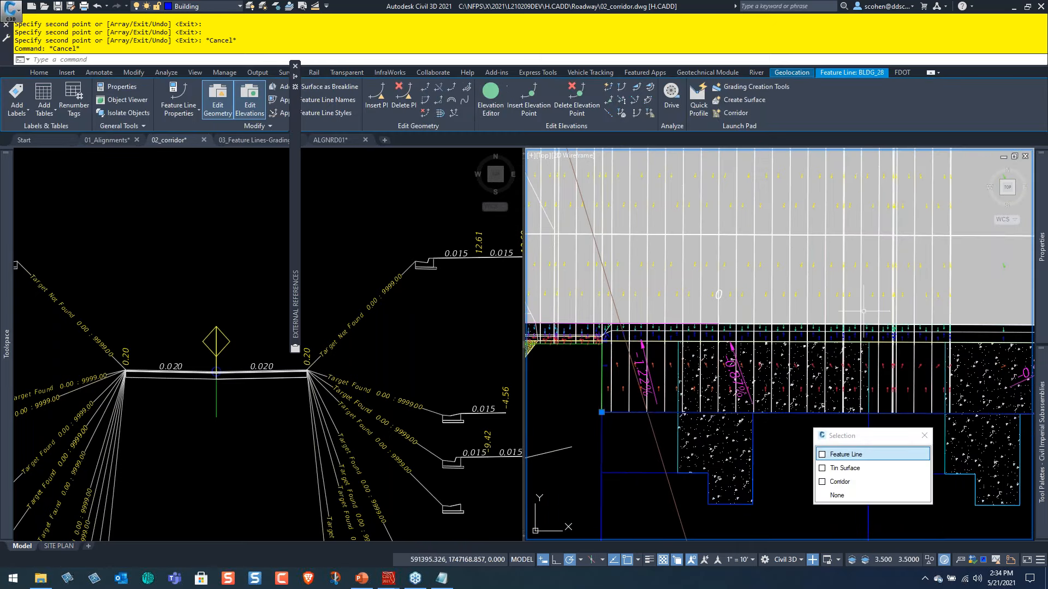
{"action": "mouse_move", "coordinate": [1043, 305]}
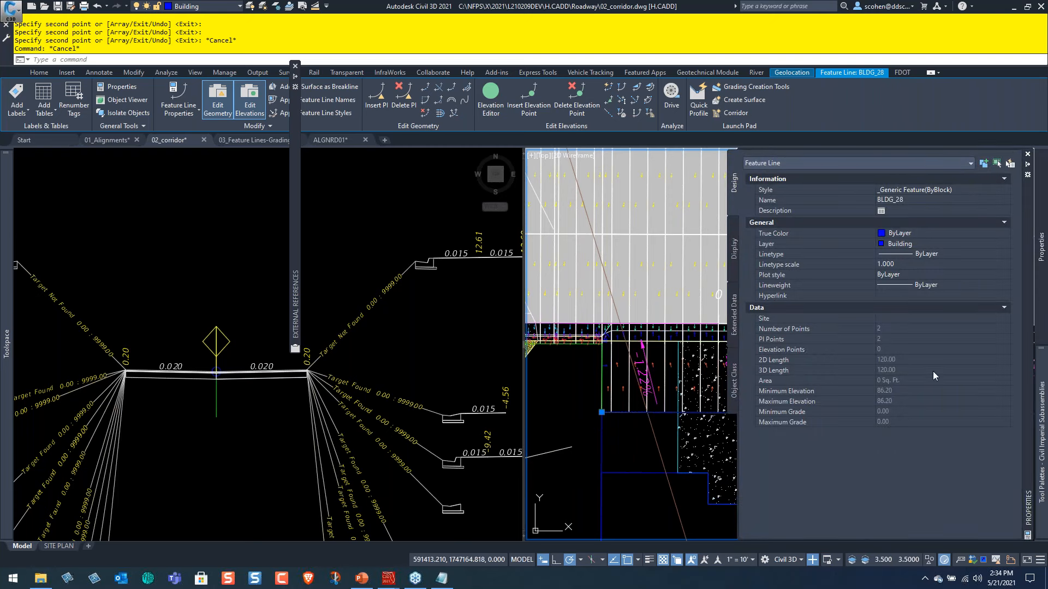
{"action": "middle_click_drag", "start_coordinate": [681, 385], "coordinate": [520, 380]}
{"action": "scroll", "coordinate": [587, 350], "scroll_direction": "up", "scroll_amount": 2}
{"action": "key", "text": "Escape"}
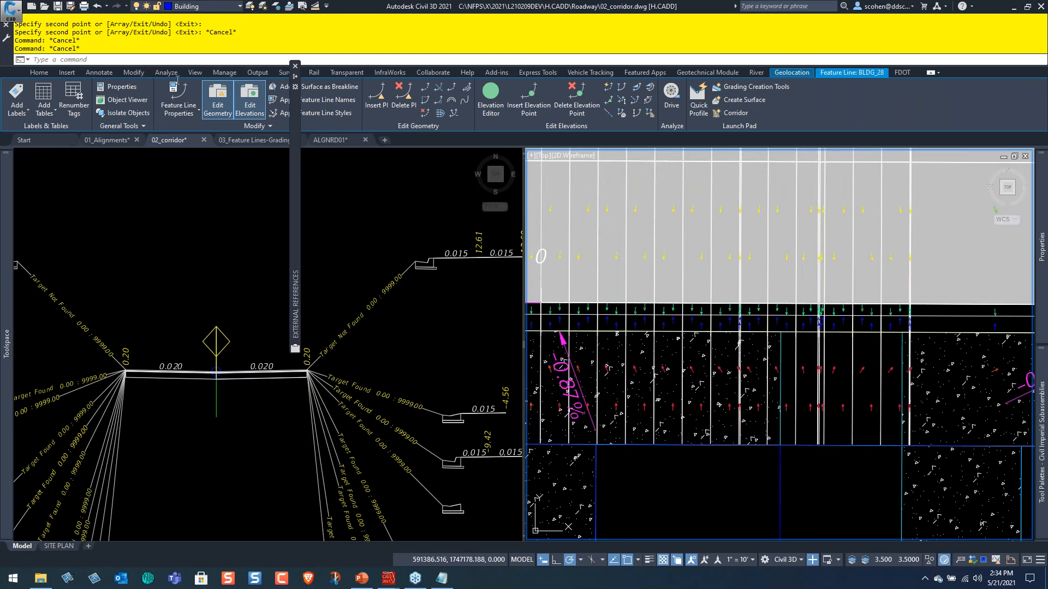
Measure the slope across the concrete strip between two snapped endpoints, from the alley side to the building edge.
{"action": "left_click", "coordinate": [164, 74]}
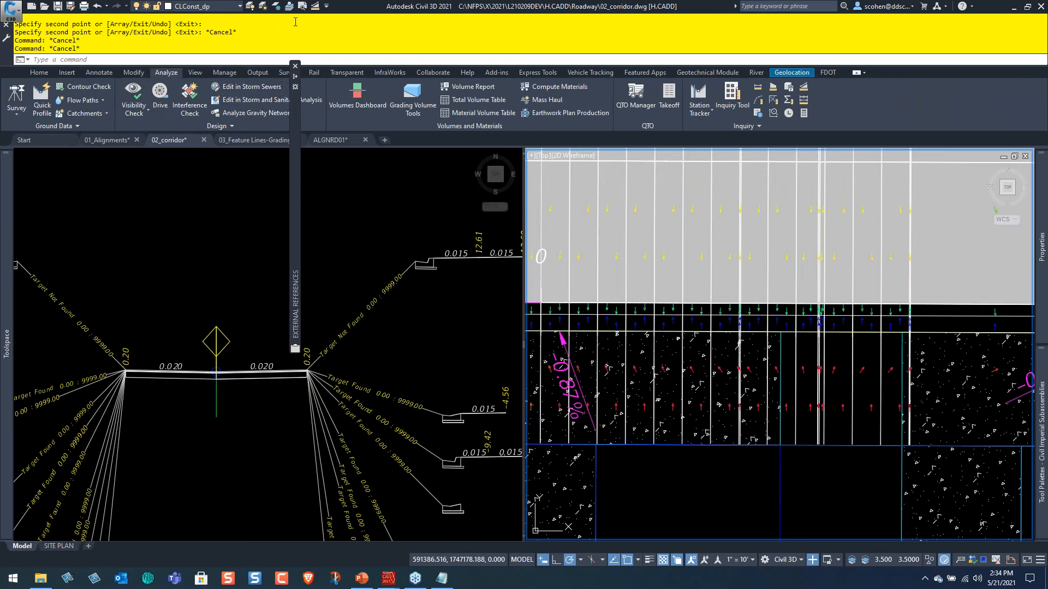
{"action": "left_click", "coordinate": [804, 88]}
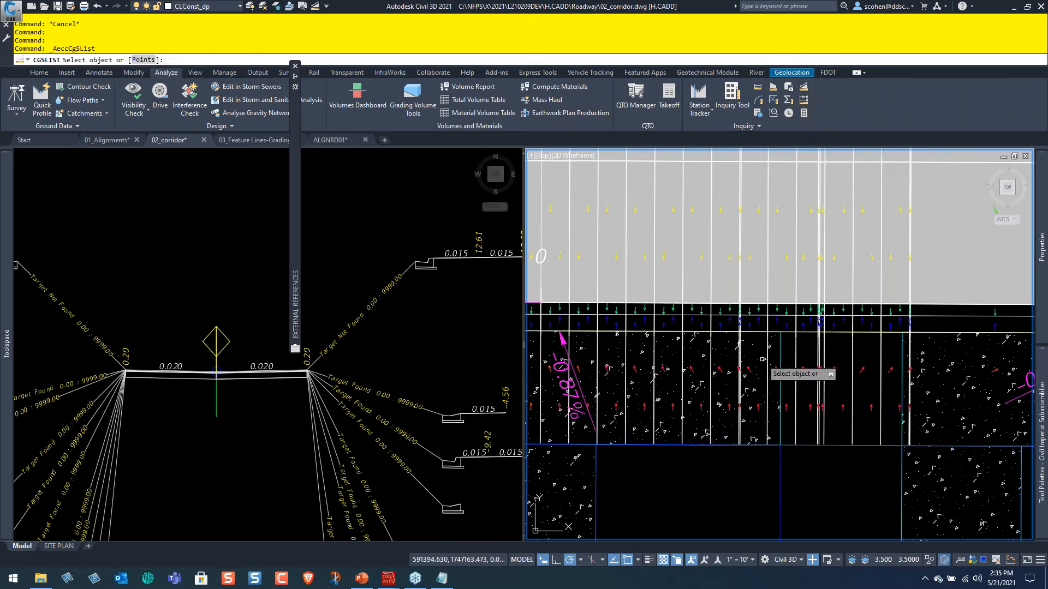
{"action": "left_click", "coordinate": [144, 59]}
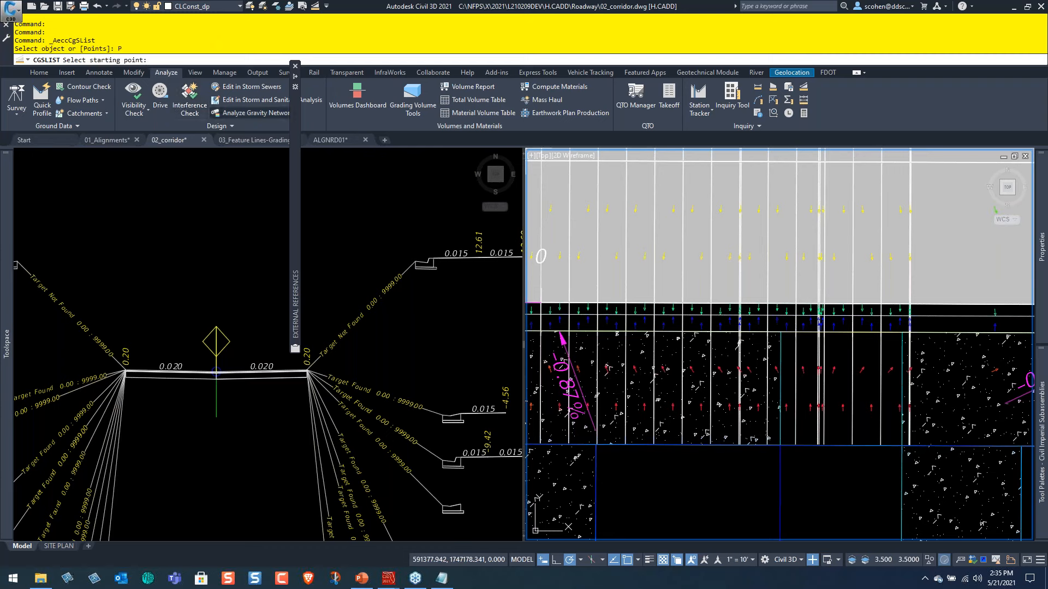
{"action": "right_click", "coordinate": [704, 327], "text": "shift"}
{"action": "left_click", "coordinate": [749, 134]}
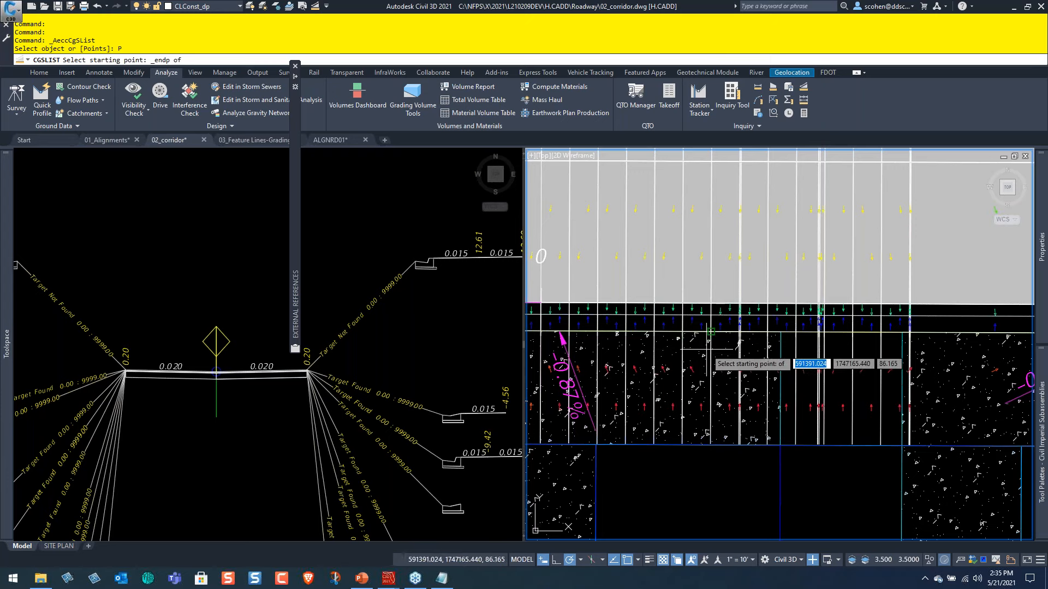
{"action": "left_click", "coordinate": [715, 341]}
{"action": "right_click", "coordinate": [718, 407], "text": "shift"}
{"action": "left_click", "coordinate": [747, 201]}
{"action": "left_click", "coordinate": [682, 418]}
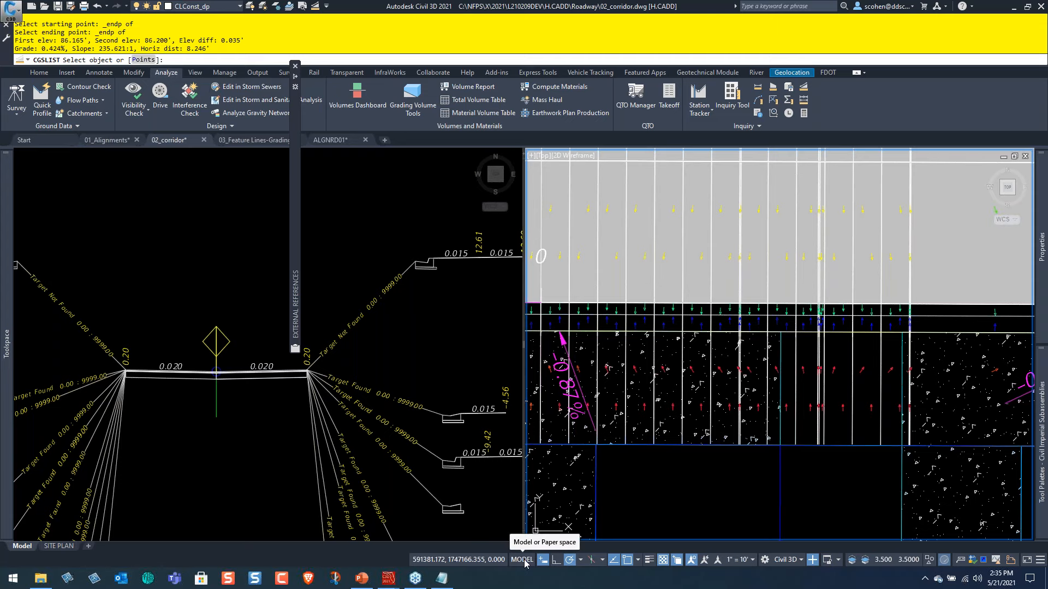
Calculate 86.16 + 0.05 × 8 in Calculator, then return to the Civil 3D drawing and end the slope query.
{"action": "key", "text": "XF86Calculator"}
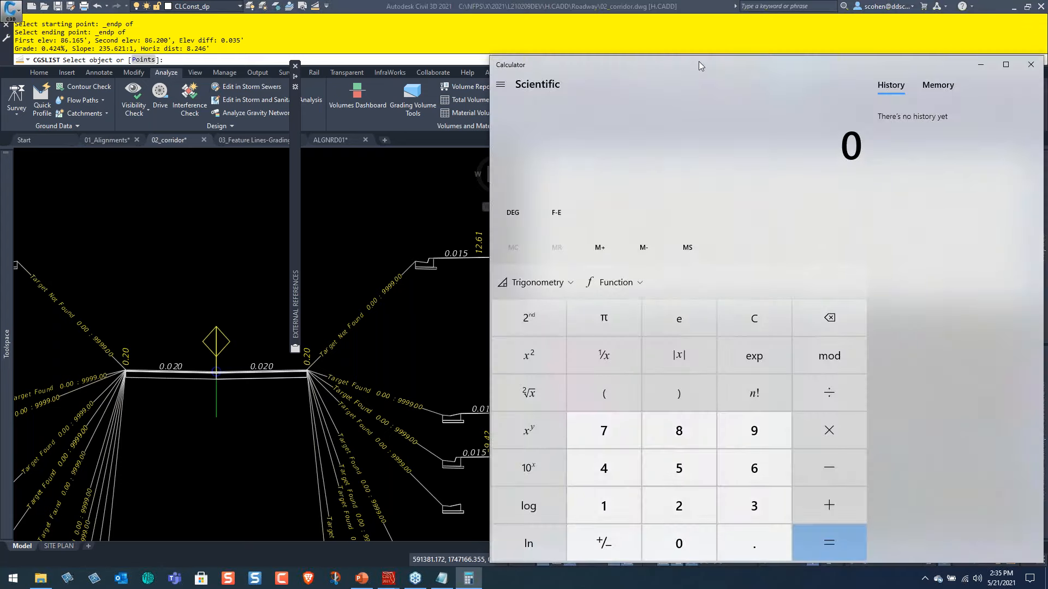
{"action": "type", "text": "86.16"}
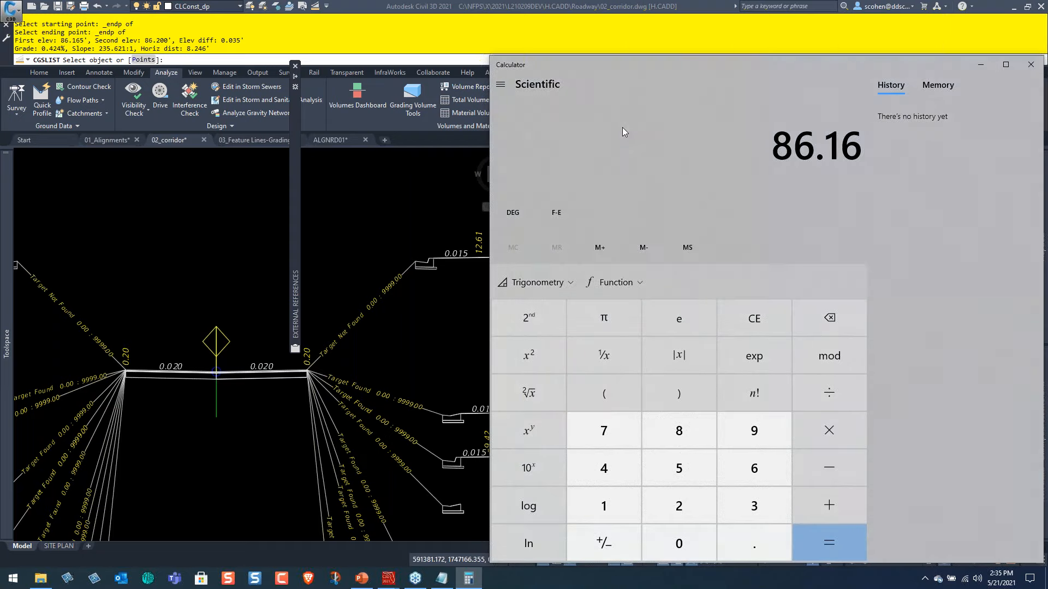
{"action": "key", "text": "plus"}
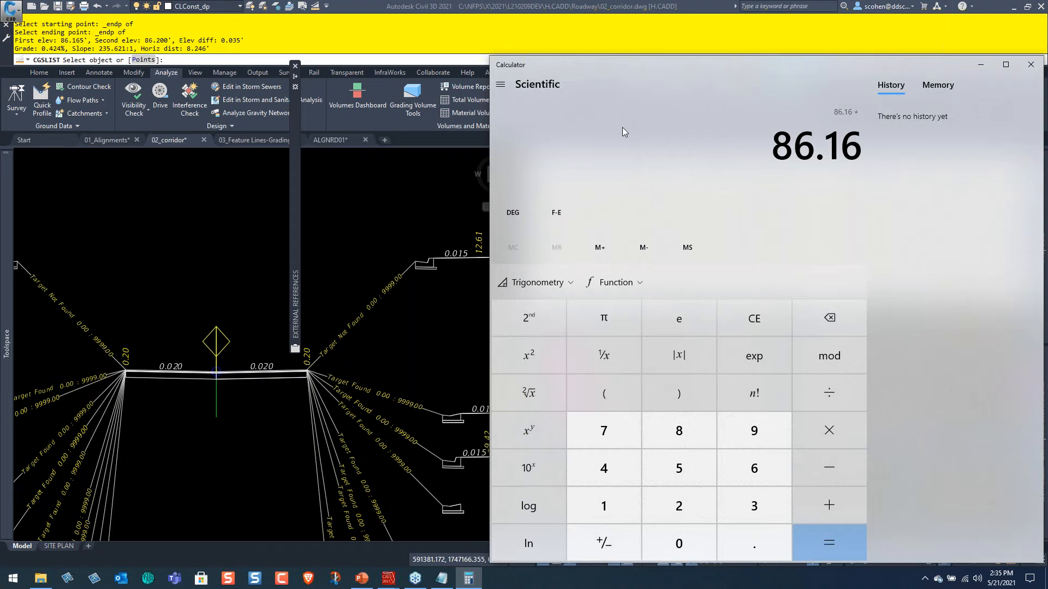
{"action": "type", "text": "0.05 × "}
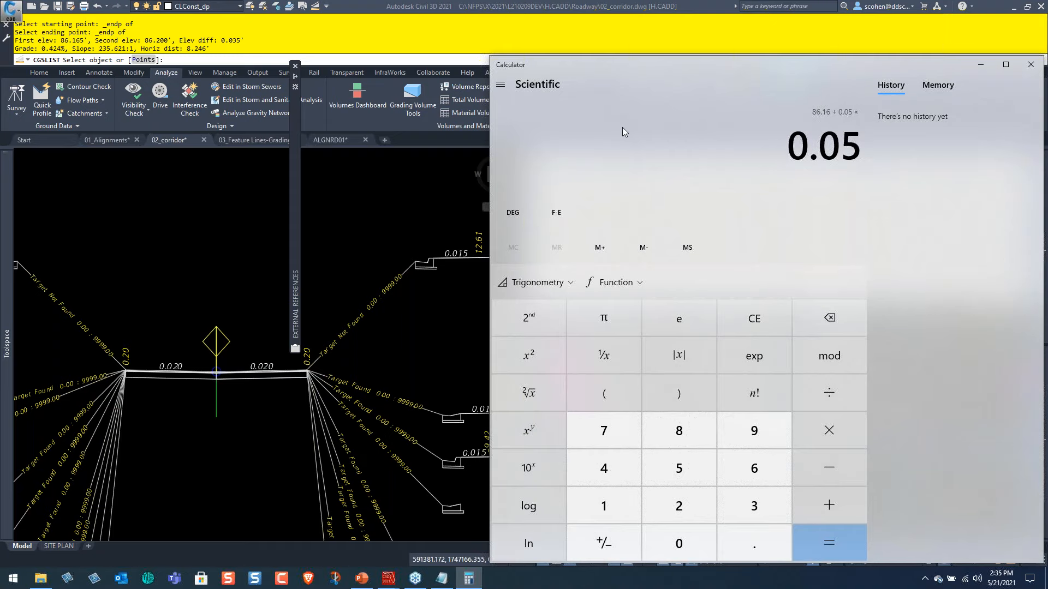
{"action": "type", "text": "8"}
{"action": "key", "text": "Return"}
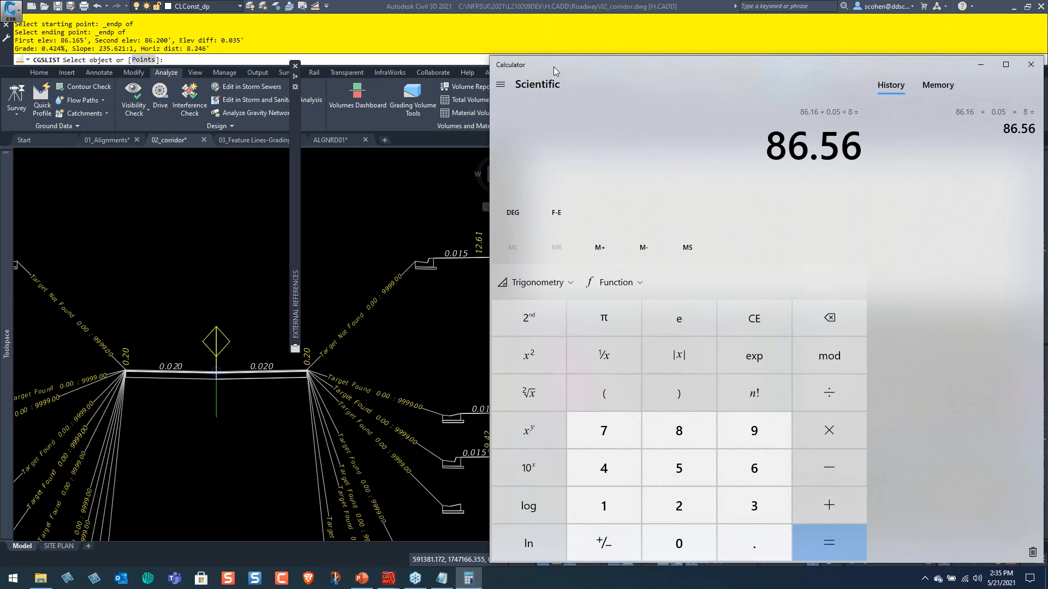
{"action": "left_click", "coordinate": [459, 5]}
{"action": "key", "text": "Escape"}
{"action": "key", "text": "Escape"}
{"action": "key", "text": "Escape"}
{"action": "key", "text": "Escape"}
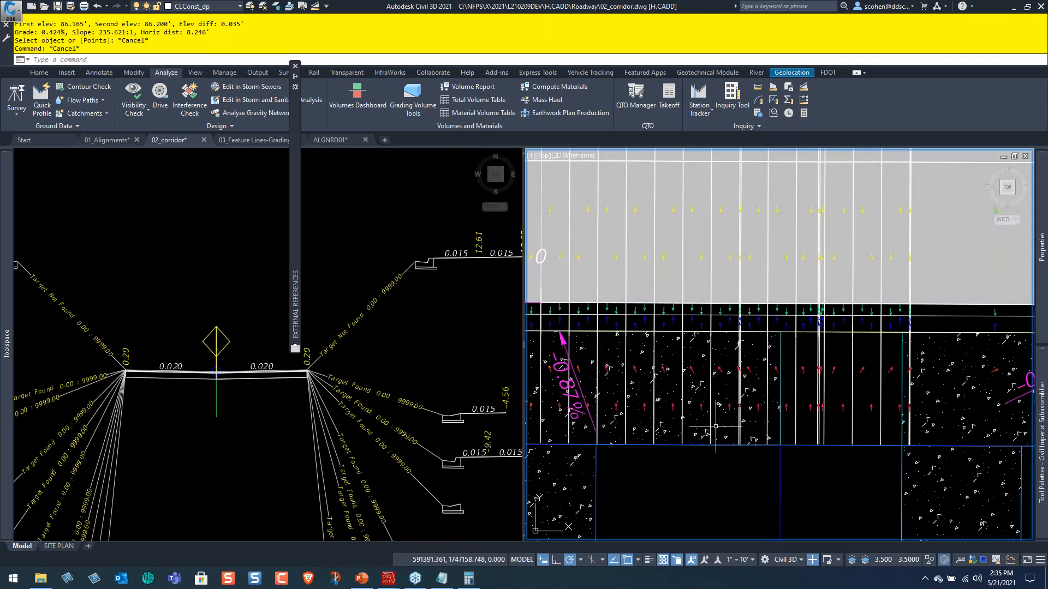
Set the BLDG_28 feature line's elevation at station 0+00.00 to 86.56 in the Elevation Editor.
{"action": "left_click", "coordinate": [699, 444]}
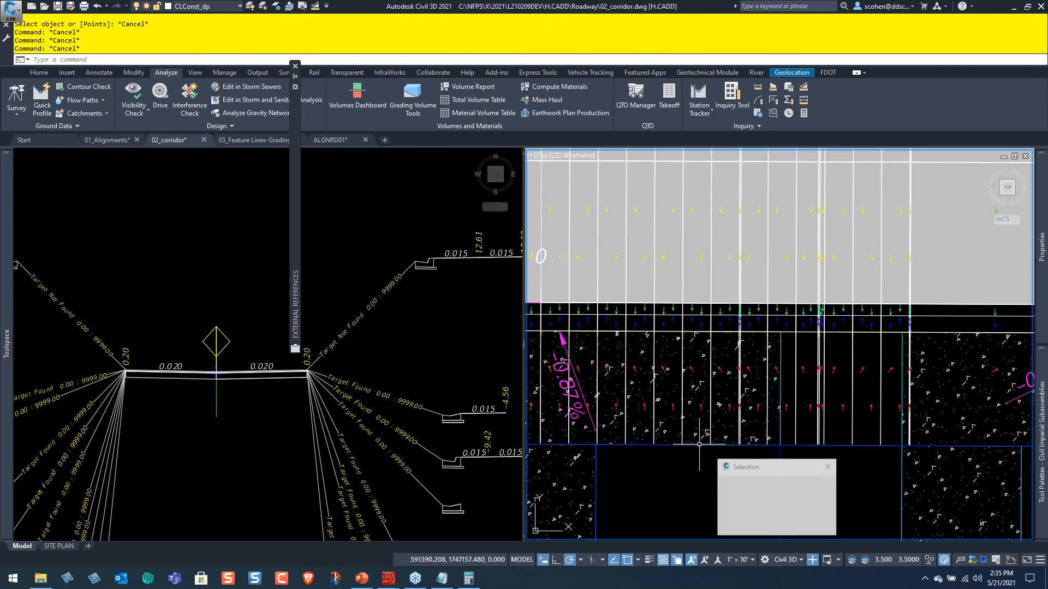
{"action": "left_click", "coordinate": [751, 483]}
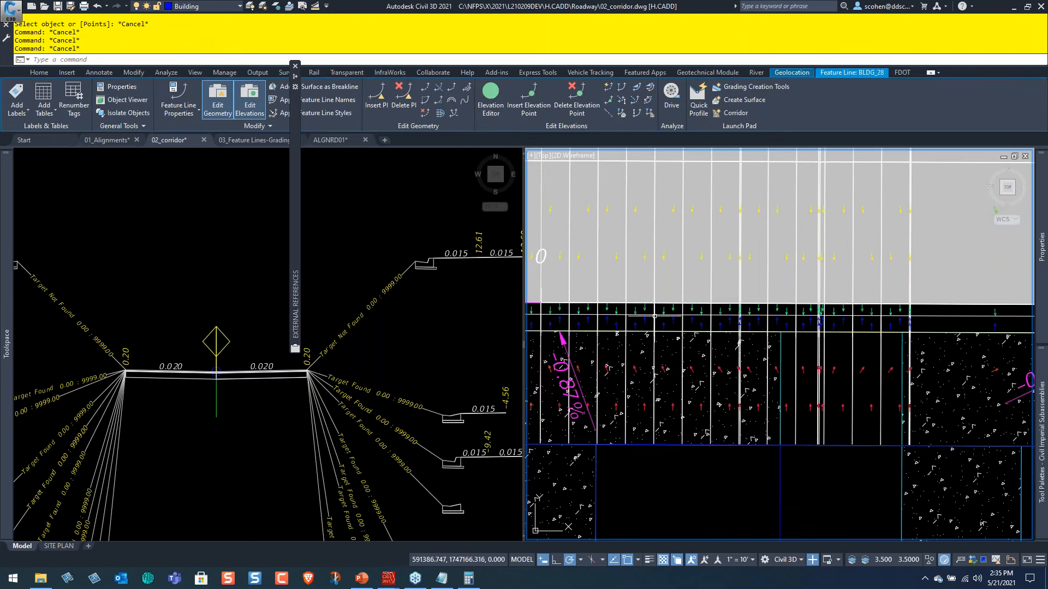
{"action": "right_click", "coordinate": [656, 319]}
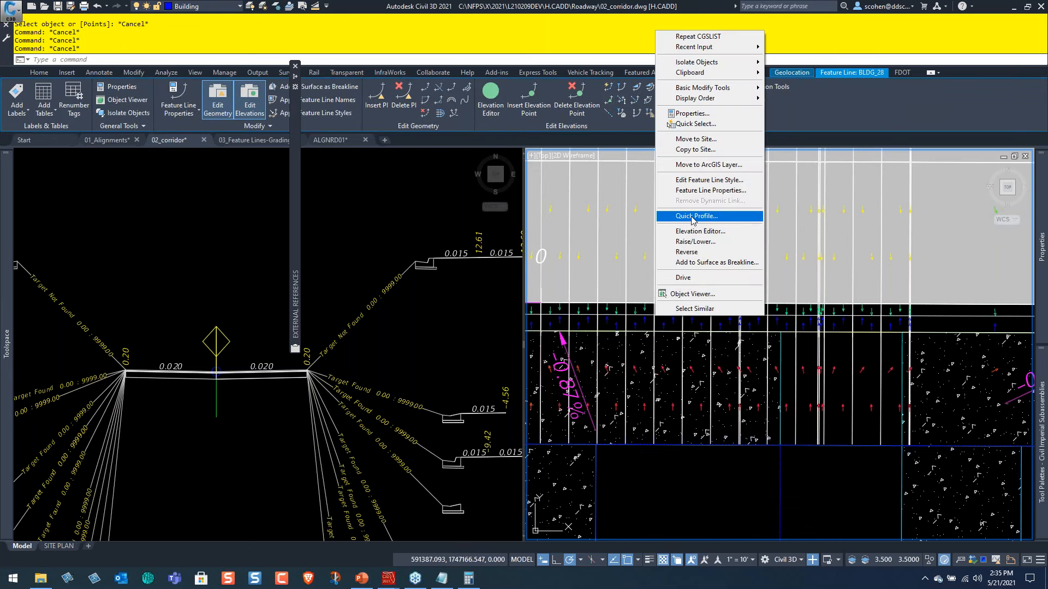
{"action": "left_click", "coordinate": [709, 231]}
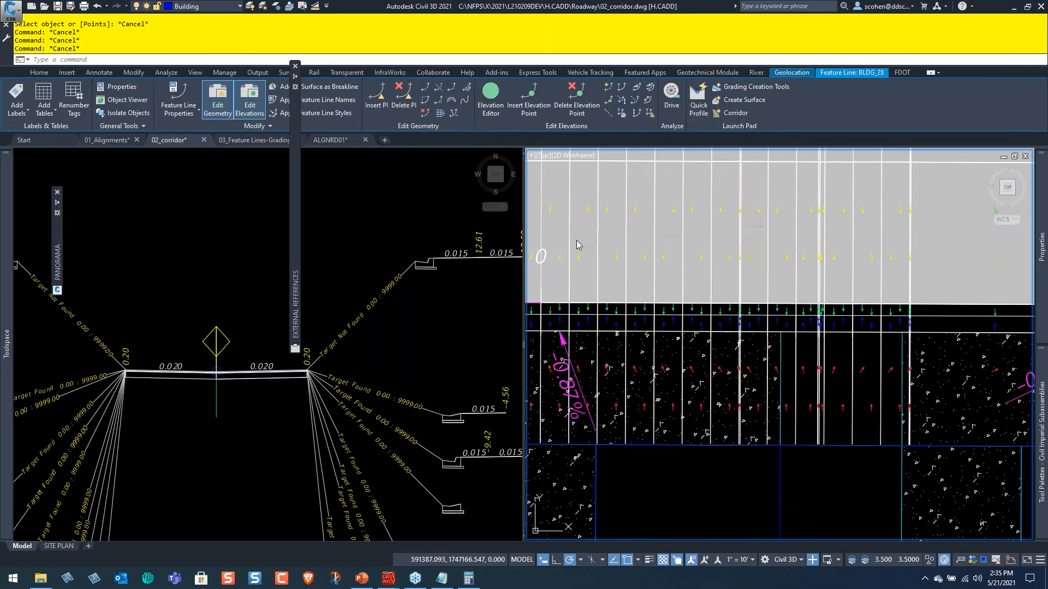
{"action": "mouse_move", "coordinate": [58, 263]}
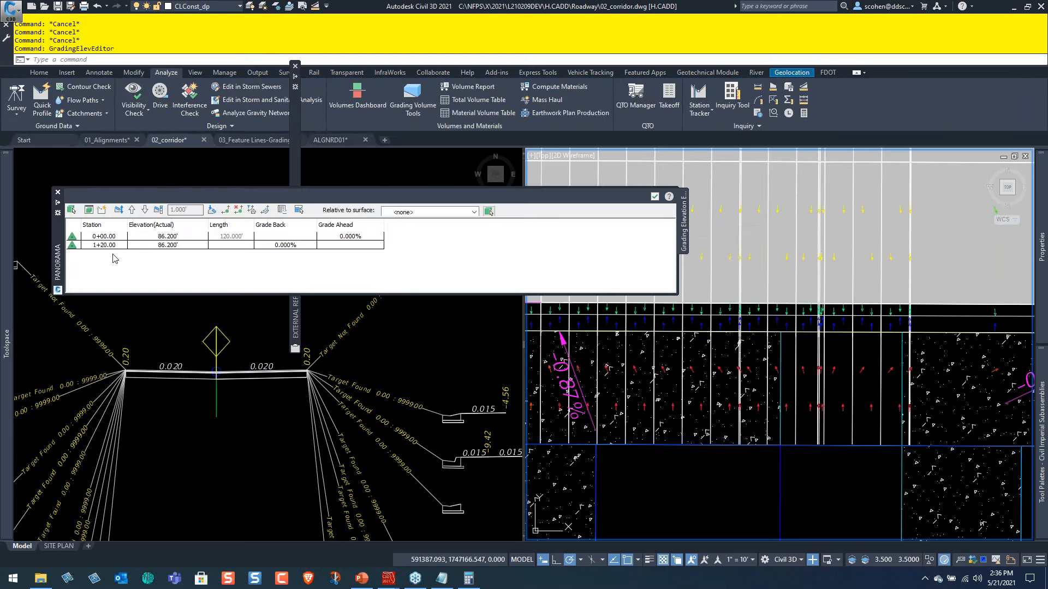
{"action": "left_click", "coordinate": [164, 236]}
{"action": "left_click", "coordinate": [164, 236]}
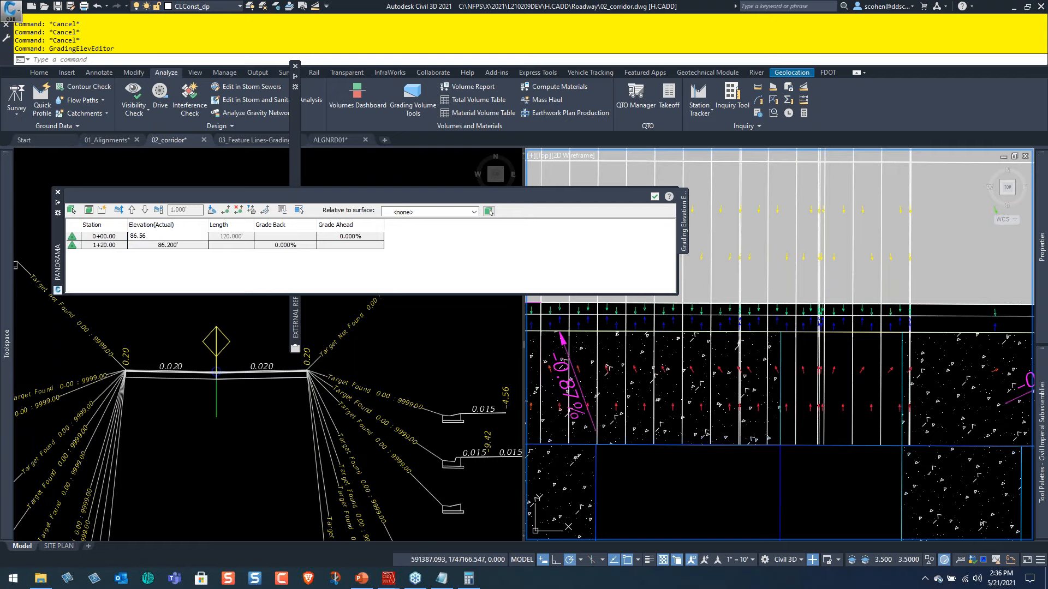
{"action": "left_click", "coordinate": [489, 211]}
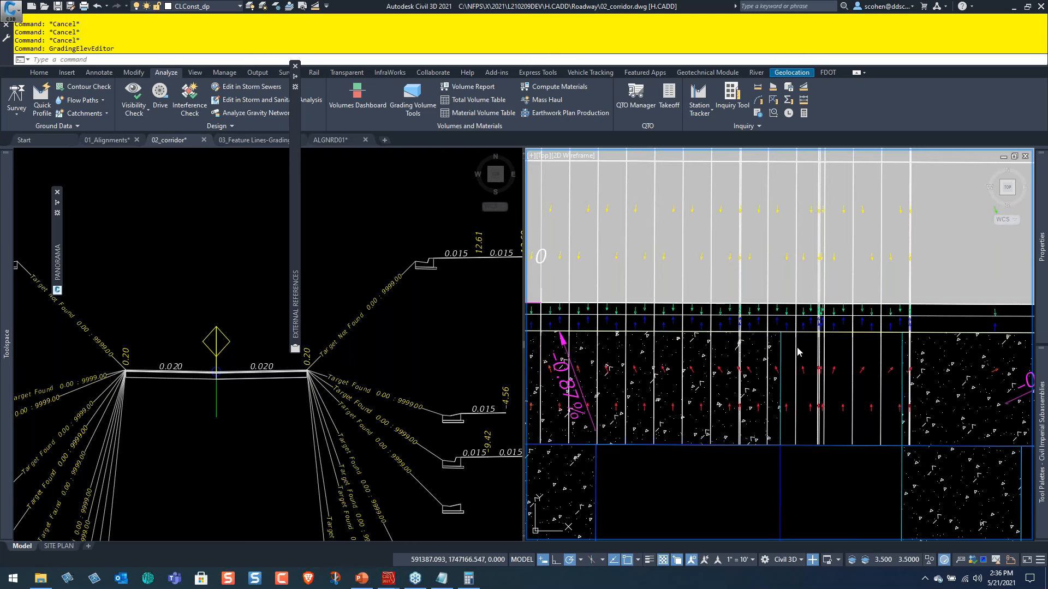
Examine the alleys, streets and building pads around the A1 and B1 units across the site.
{"action": "scroll", "coordinate": [752, 285], "scroll_direction": "down", "scroll_amount": 2}
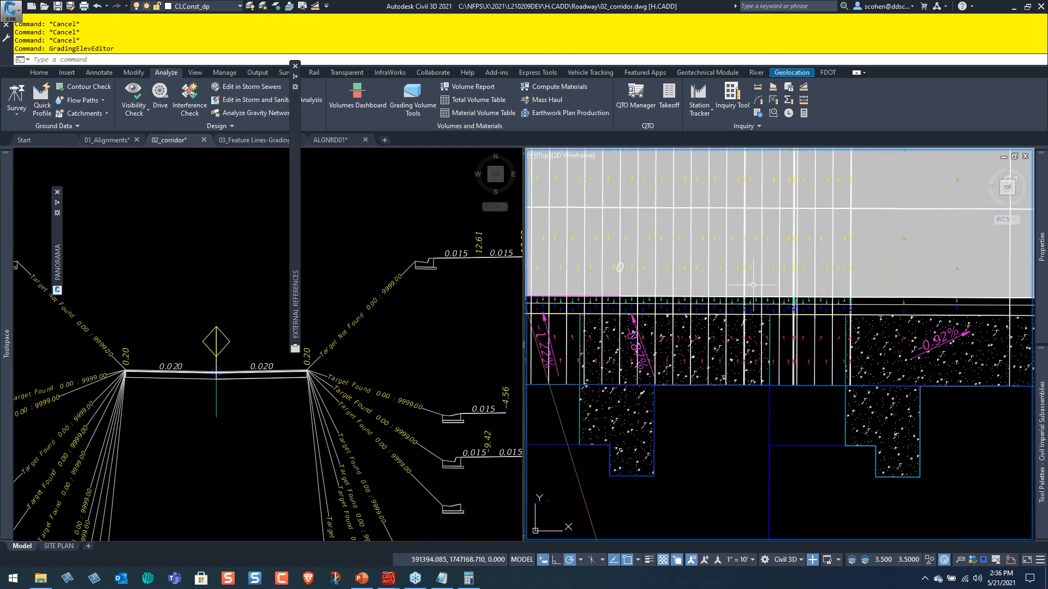
{"action": "scroll", "coordinate": [764, 288], "scroll_direction": "down", "scroll_amount": 6}
{"action": "middle_click_drag", "start_coordinate": [821, 330], "coordinate": [678, 322]}
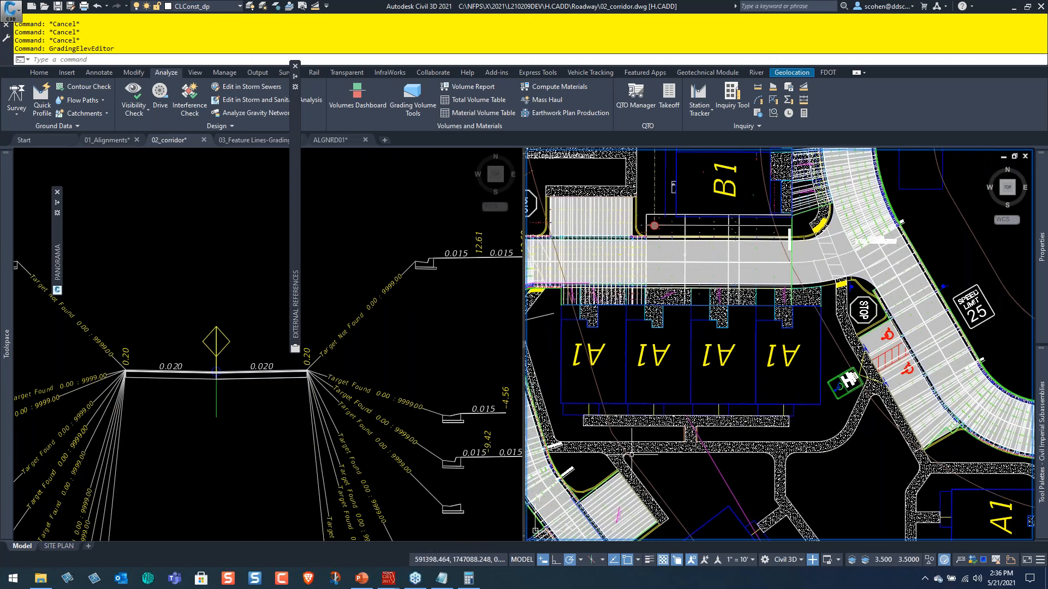
{"action": "middle_click_drag", "start_coordinate": [698, 442], "coordinate": [772, 540]}
{"action": "middle_click_drag", "start_coordinate": [726, 316], "coordinate": [730, 507]}
{"action": "middle_click_drag", "start_coordinate": [758, 311], "coordinate": [747, 393]}
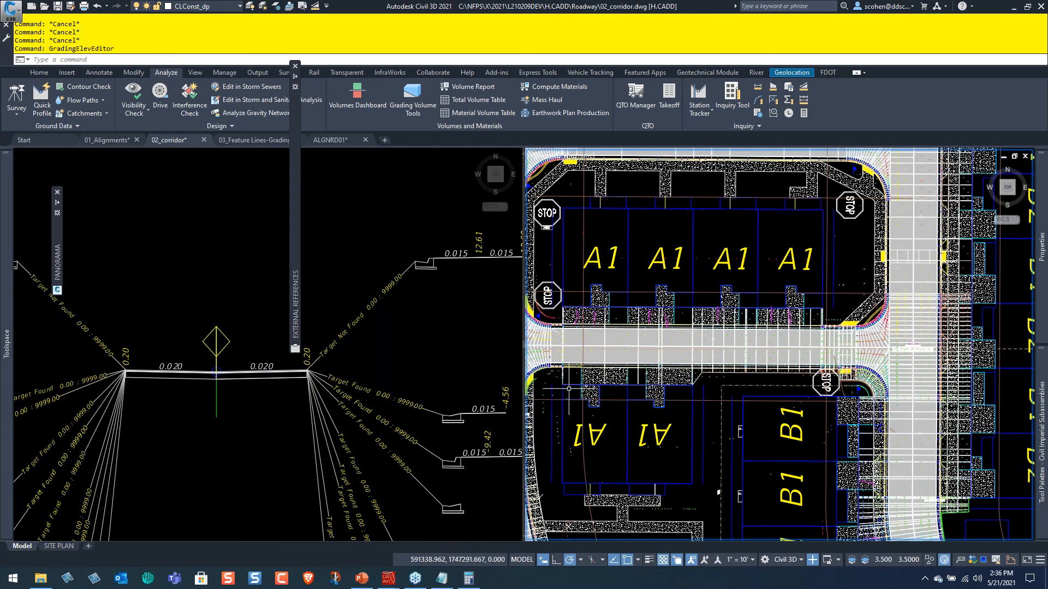
{"action": "middle_click_drag", "start_coordinate": [660, 351], "coordinate": [723, 207]}
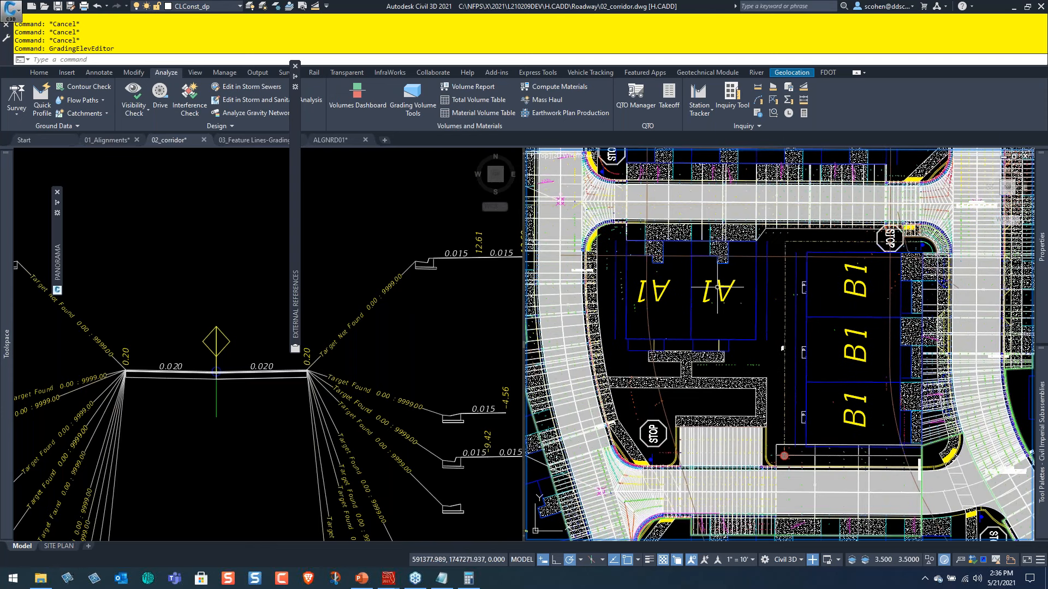
Rebuild the DEVLAB corridor from the Prospector tree and check the driveway slope label beside the alley.
{"action": "middle_click_drag", "start_coordinate": [748, 223], "coordinate": [756, 452]}
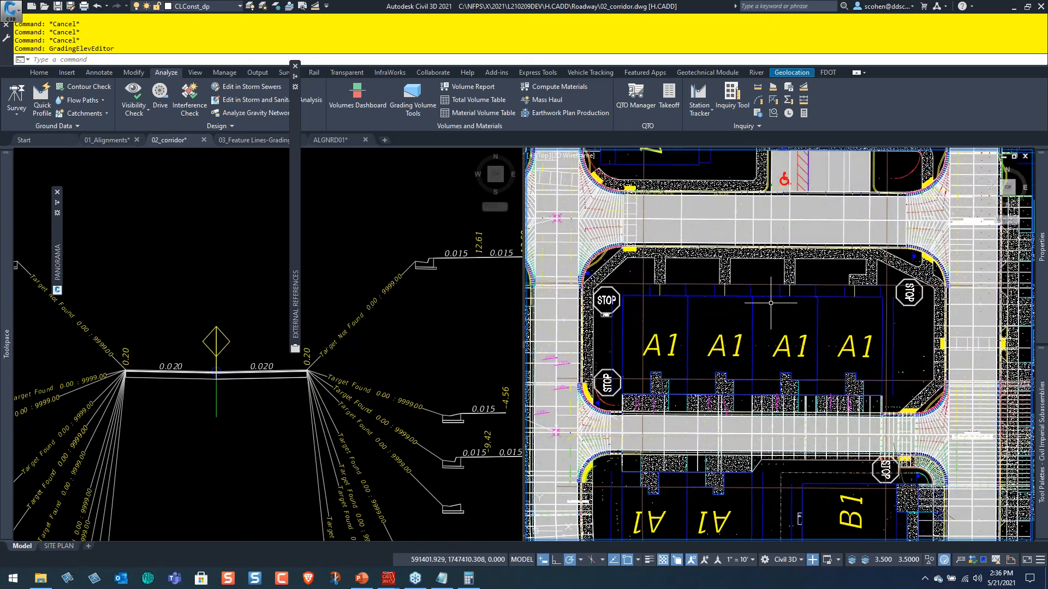
{"action": "middle_click_drag", "start_coordinate": [779, 406], "coordinate": [746, 290]}
{"action": "middle_click_drag", "start_coordinate": [744, 423], "coordinate": [713, 285]}
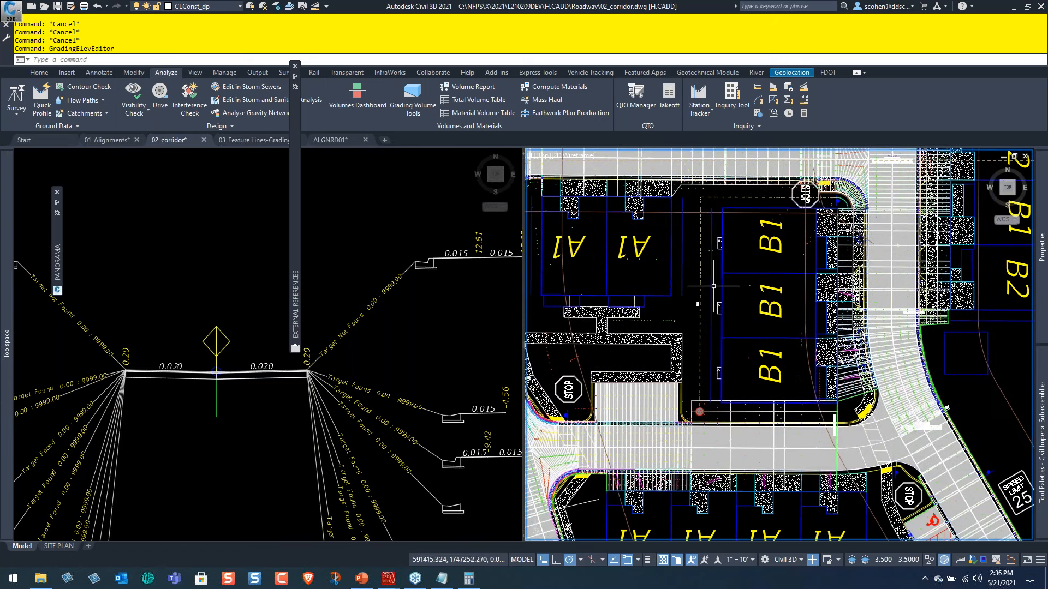
{"action": "mouse_move", "coordinate": [2, 298]}
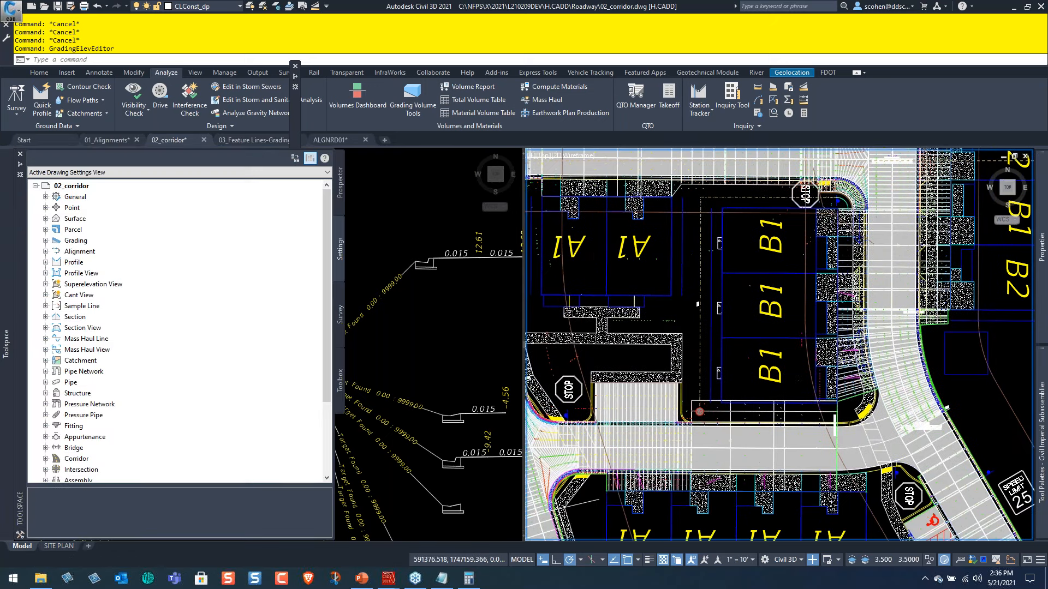
{"action": "scroll", "coordinate": [682, 513], "scroll_direction": "up", "scroll_amount": 5}
{"action": "middle_click_drag", "start_coordinate": [681, 513], "coordinate": [716, 467]}
{"action": "mouse_move", "coordinate": [3, 288]}
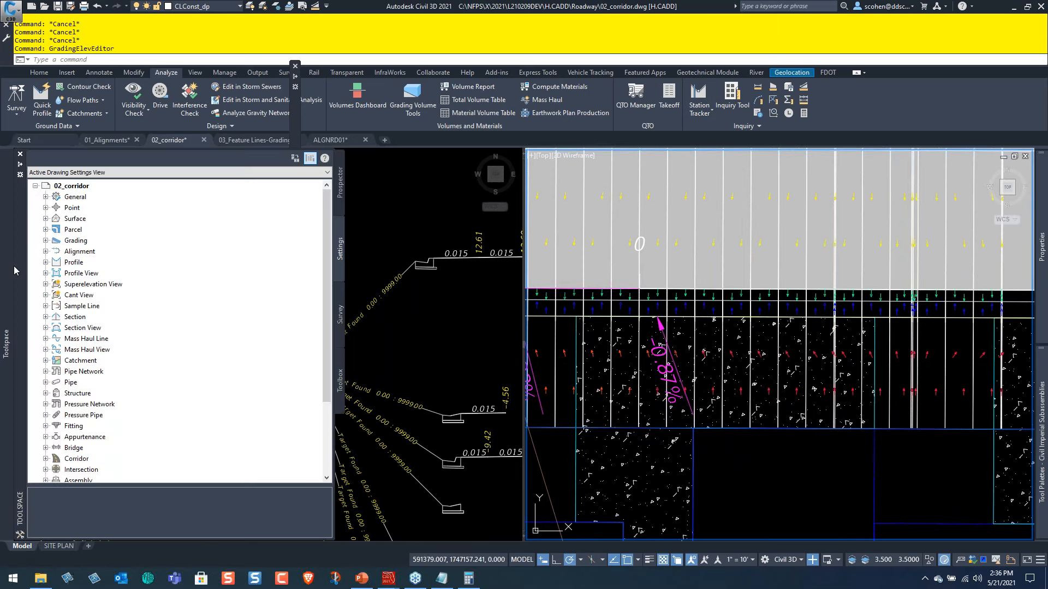
{"action": "left_click", "coordinate": [338, 202]}
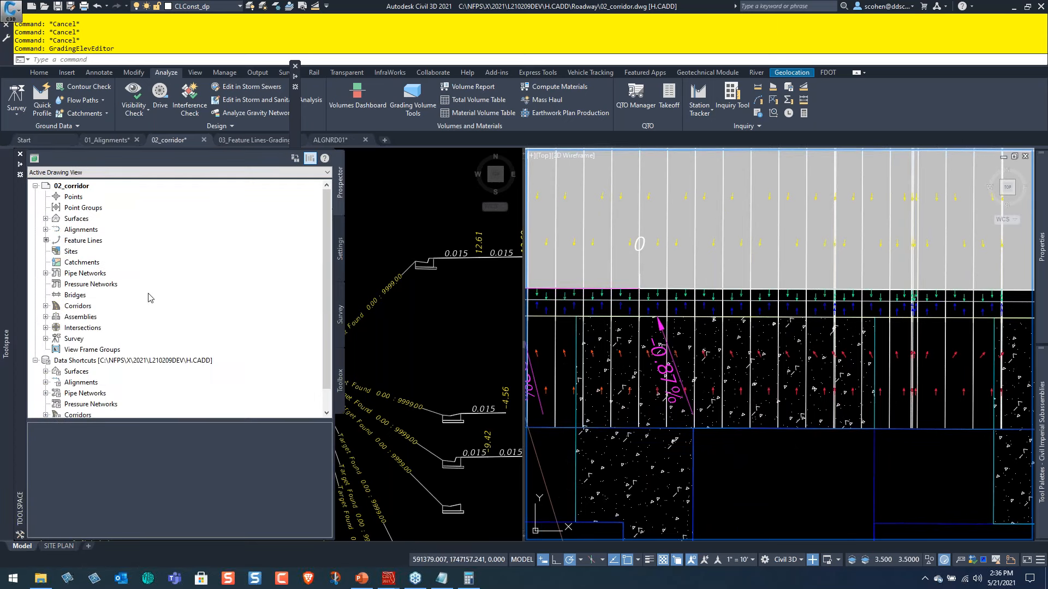
{"action": "double_click", "coordinate": [77, 307]}
{"action": "right_click", "coordinate": [85, 316]}
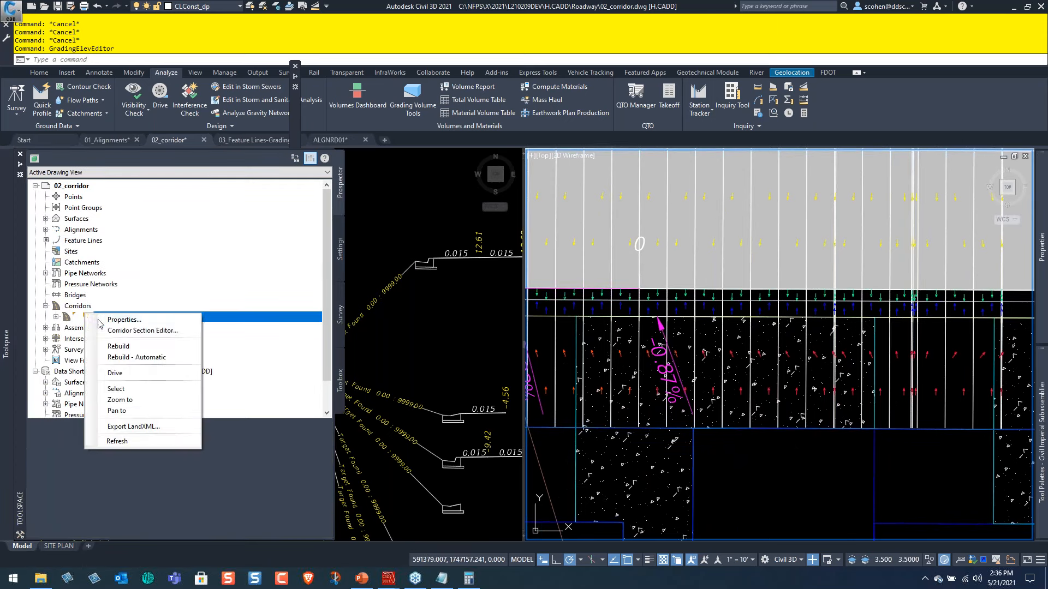
{"action": "left_click", "coordinate": [115, 346]}
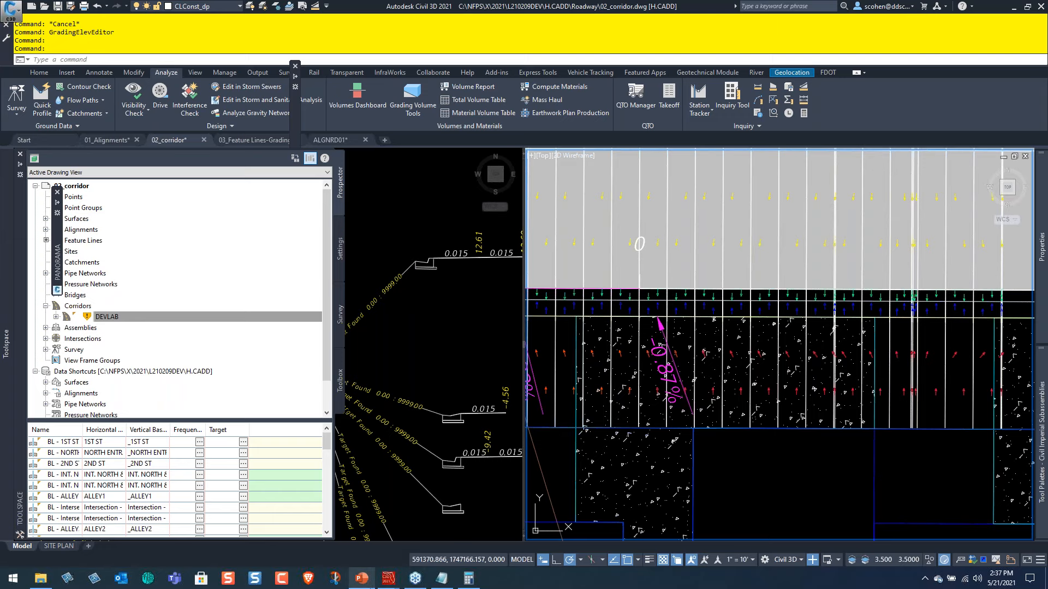
Switch to PowerPoint, present the Agenda slide full screen, and return to Civil 3D.
{"action": "left_click", "coordinate": [362, 578]}
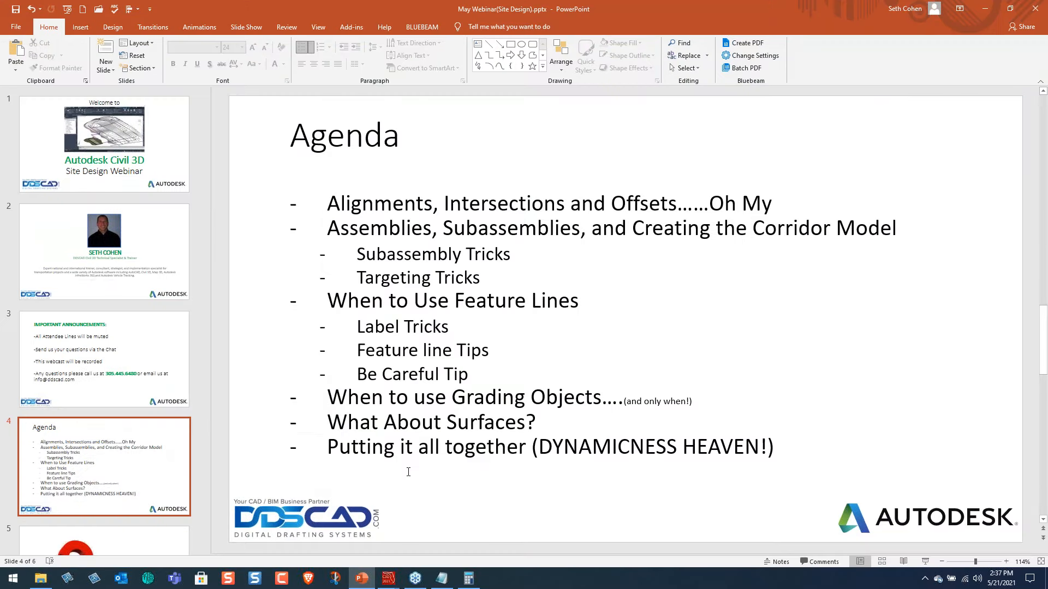
{"action": "key", "text": "shift+F5"}
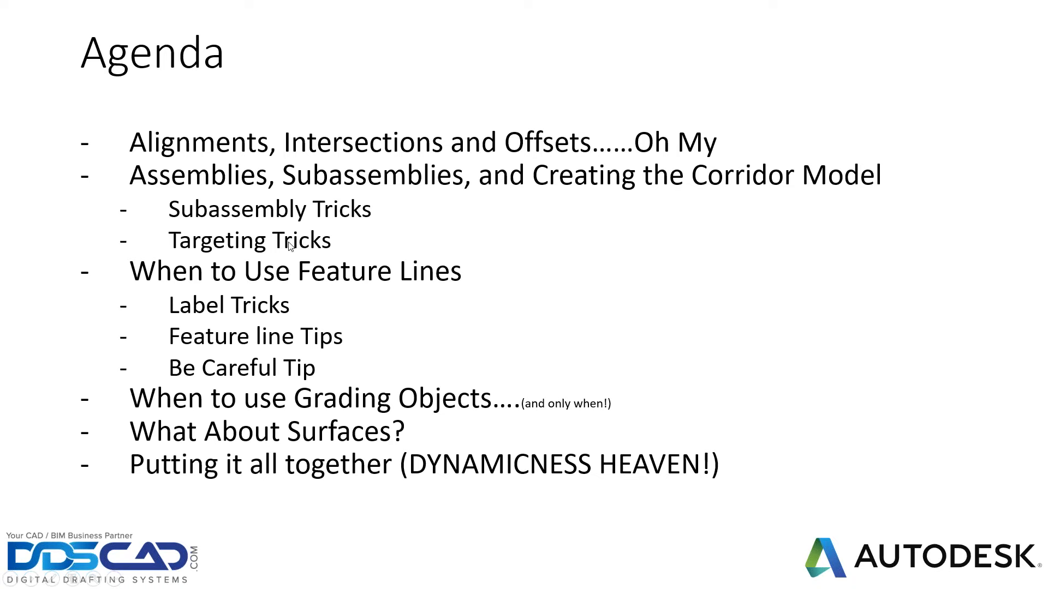
{"action": "key", "text": "alt+Tab"}
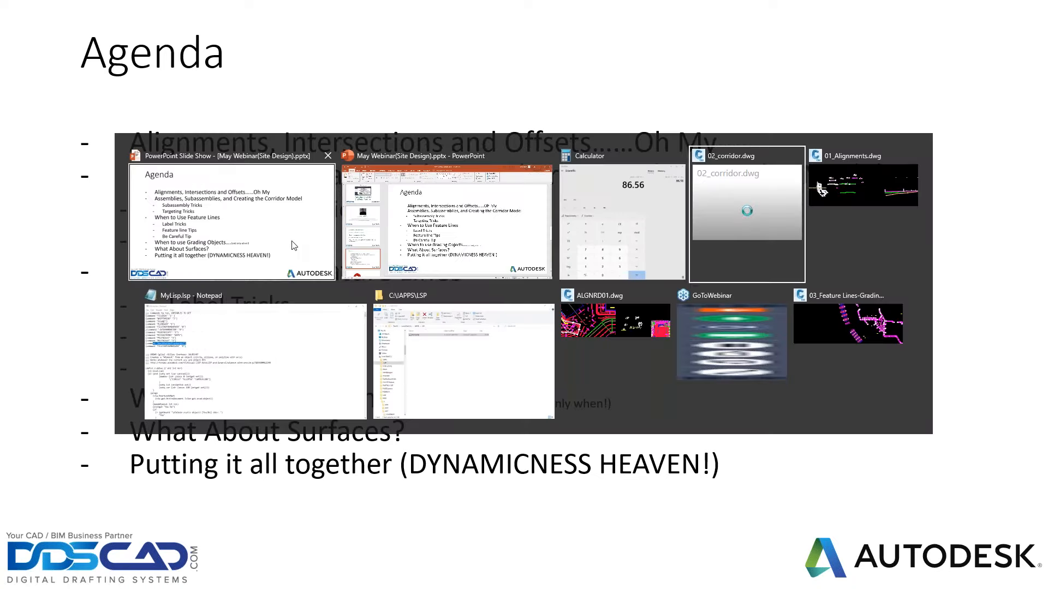
{"action": "key", "text": "Escape"}
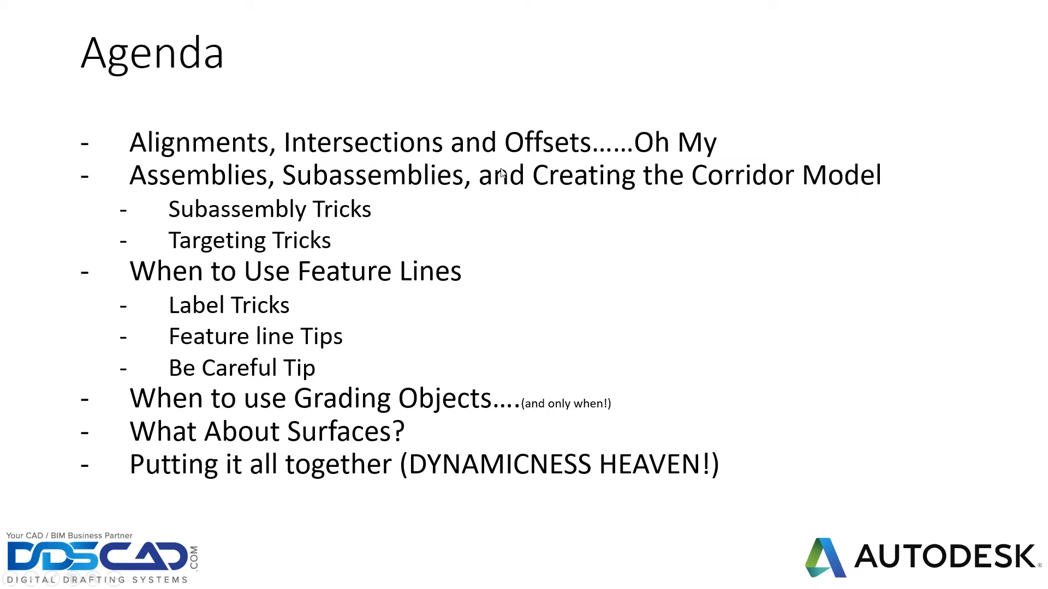
{"action": "key", "text": "Escape"}
{"action": "left_click", "coordinate": [994, 10]}
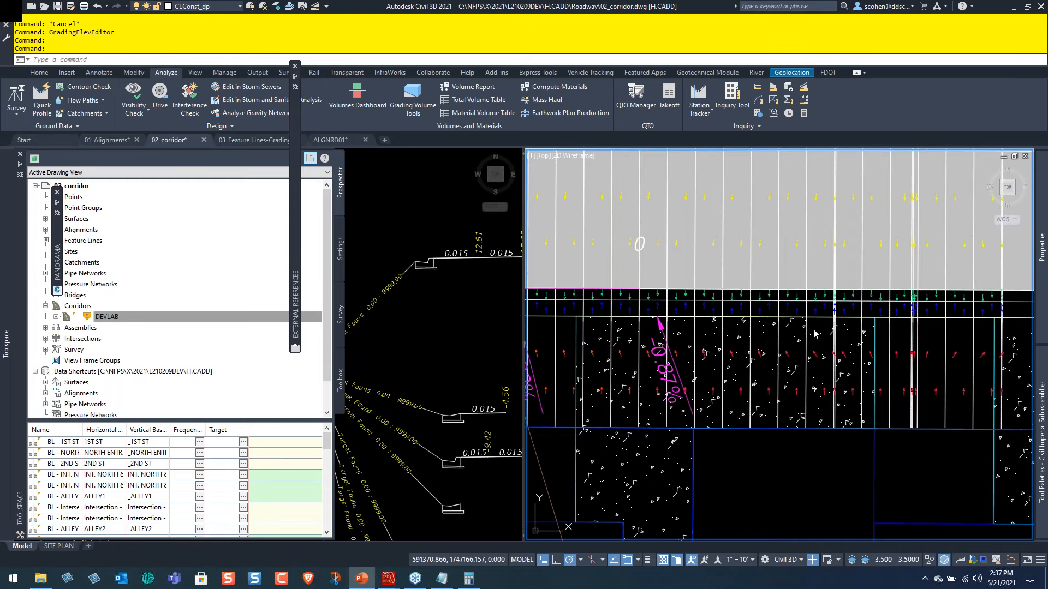
Look at the 01_Alignments drawing and return to the 02_corridor drawing.
{"action": "key", "text": "ctrl+Tab"}
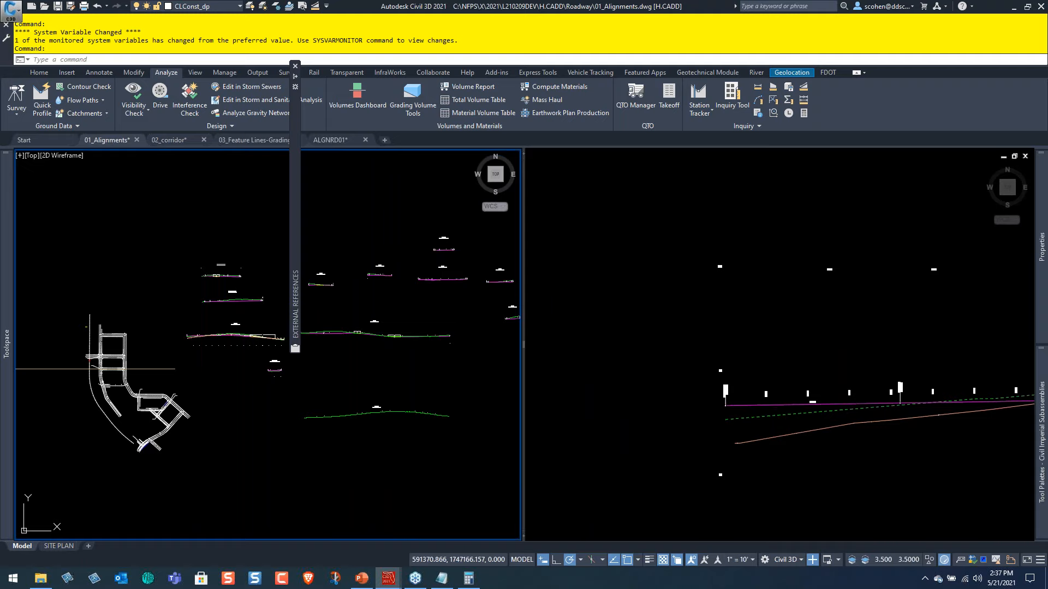
{"action": "left_click", "coordinate": [155, 354]}
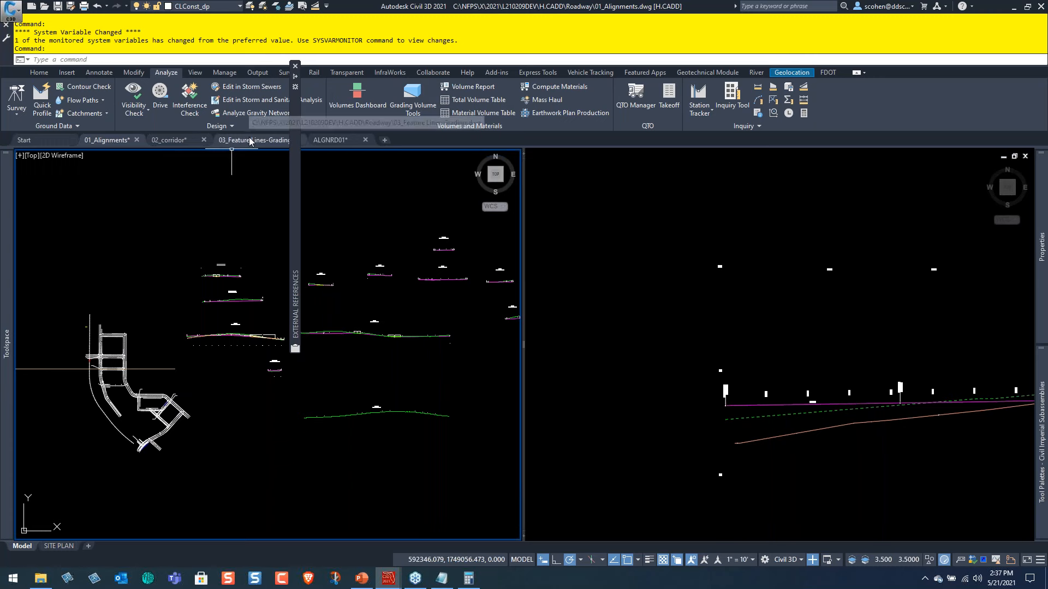
{"action": "left_click", "coordinate": [169, 140]}
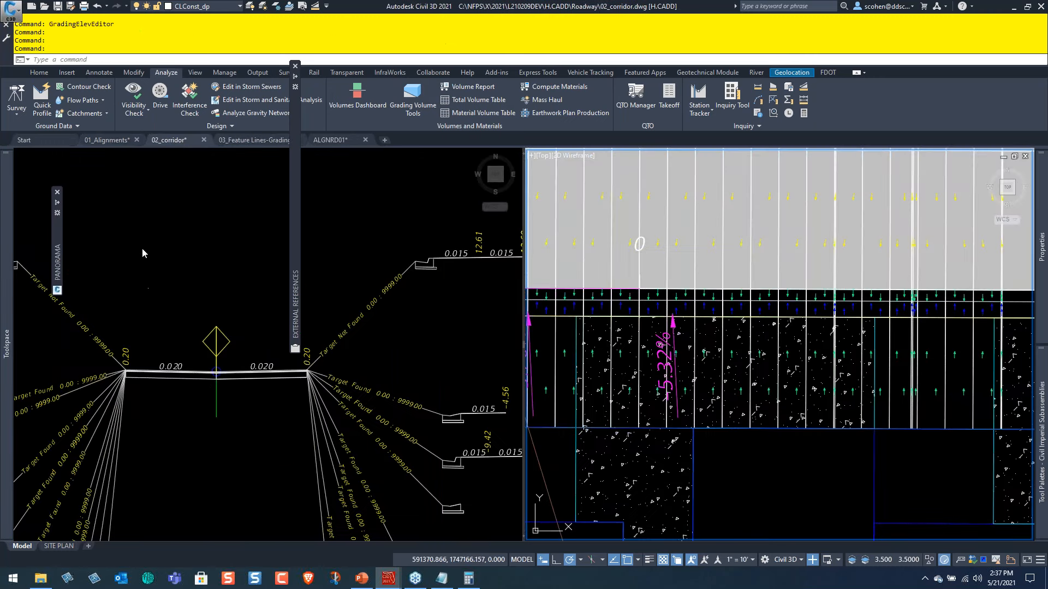
Select the CorridorTargets line beside the B1 unit near the disabled parking sign, and all similar lines with Select Similar.
{"action": "left_click", "coordinate": [172, 269]}
{"action": "scroll", "coordinate": [182, 230], "scroll_direction": "down", "scroll_amount": 6}
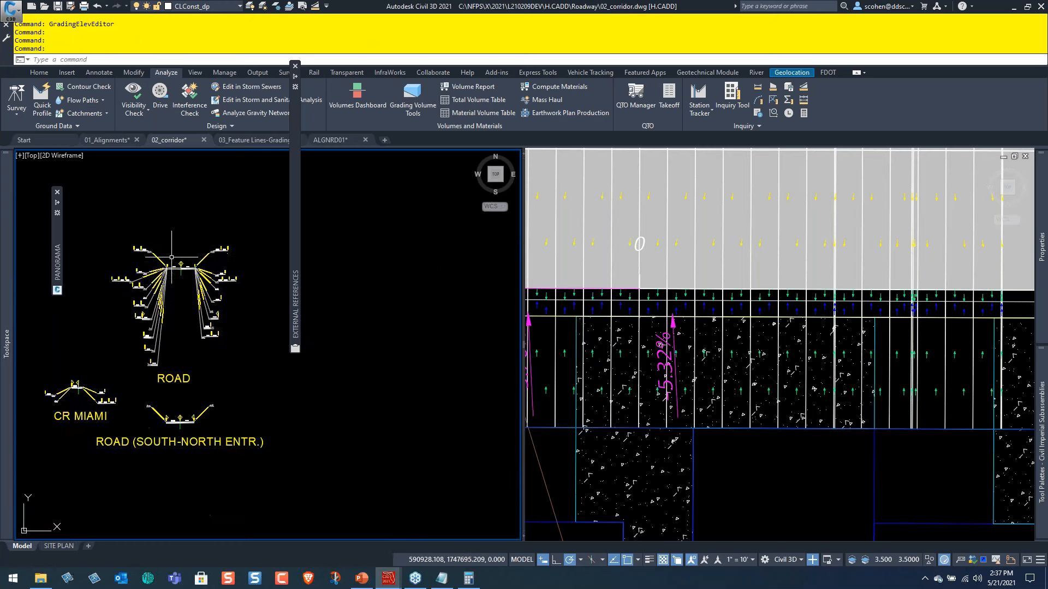
{"action": "scroll", "coordinate": [154, 303], "scroll_direction": "down", "scroll_amount": 2}
{"action": "mouse_move", "coordinate": [352, 417]}
{"action": "middle_mouse_down"}
{"action": "mouse_move", "coordinate": [109, 240]}
{"action": "mouse_move", "coordinate": [71, 233]}
{"action": "middle_mouse_up"}
{"action": "scroll", "coordinate": [66, 273], "scroll_direction": "up", "scroll_amount": 5}
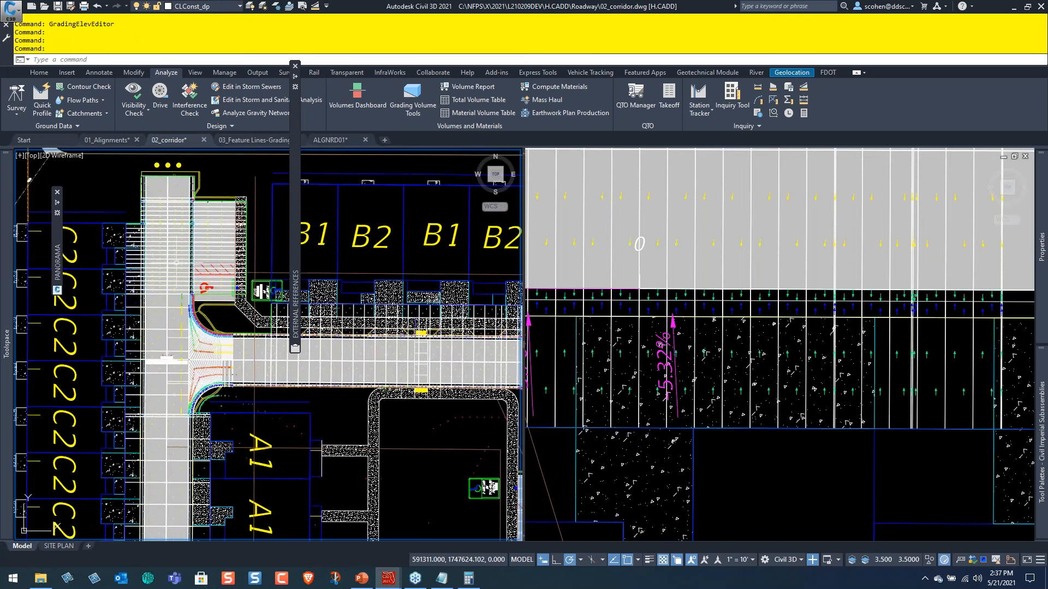
{"action": "middle_click_drag", "start_coordinate": [249, 280], "coordinate": [66, 274]}
{"action": "middle_click_drag", "start_coordinate": [209, 290], "coordinate": [231, 287]}
{"action": "scroll", "coordinate": [229, 287], "scroll_direction": "up", "scroll_amount": 2}
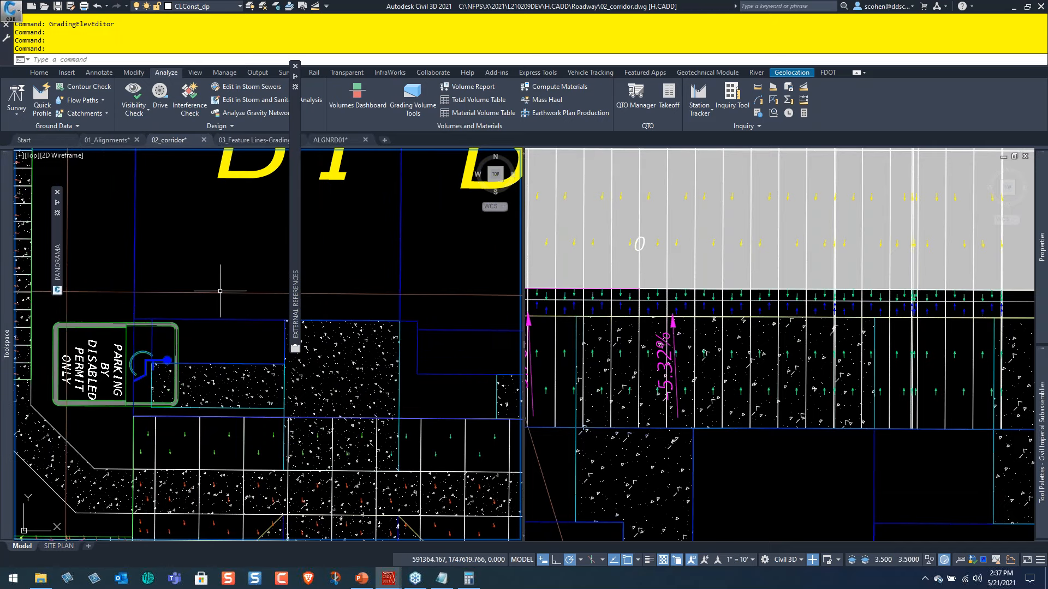
{"action": "left_click", "coordinate": [175, 293]}
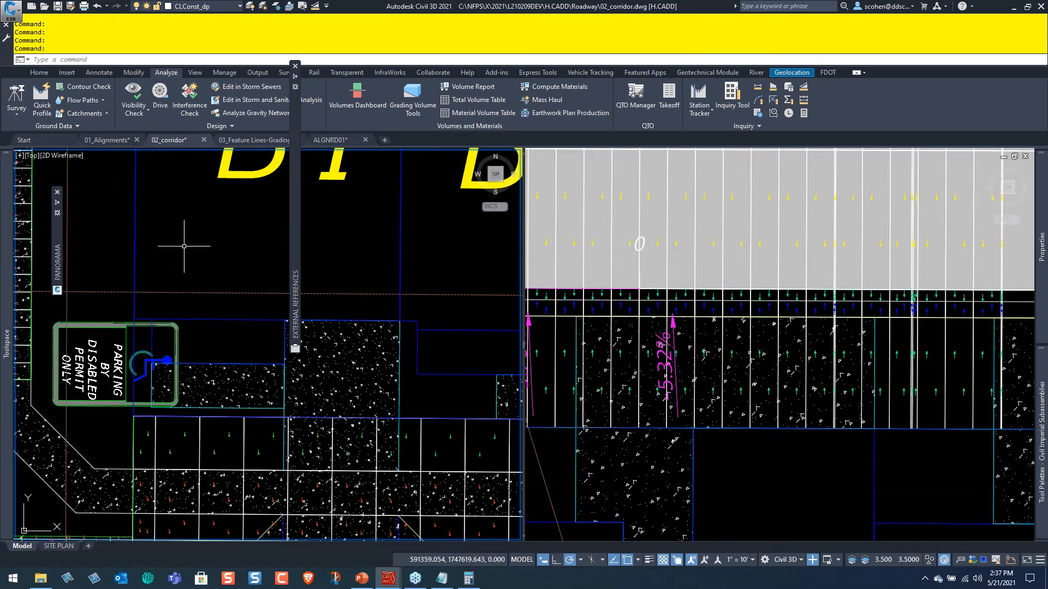
{"action": "right_click", "coordinate": [142, 254]}
{"action": "left_click", "coordinate": [185, 440]}
{"action": "left_click", "coordinate": [202, 362]}
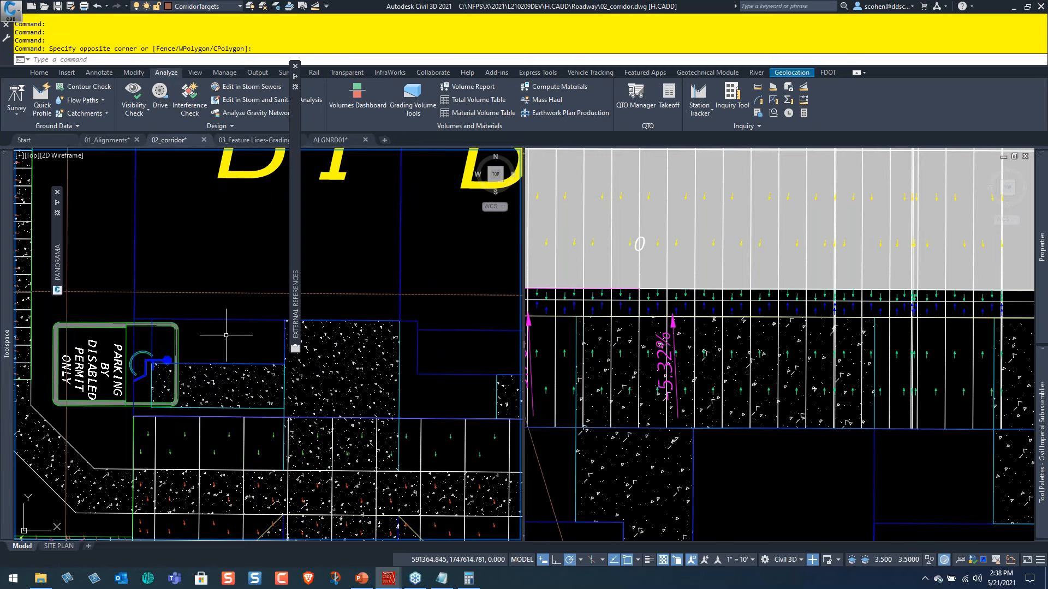
{"action": "right_click", "coordinate": [242, 336]}
{"action": "left_click", "coordinate": [262, 506]}
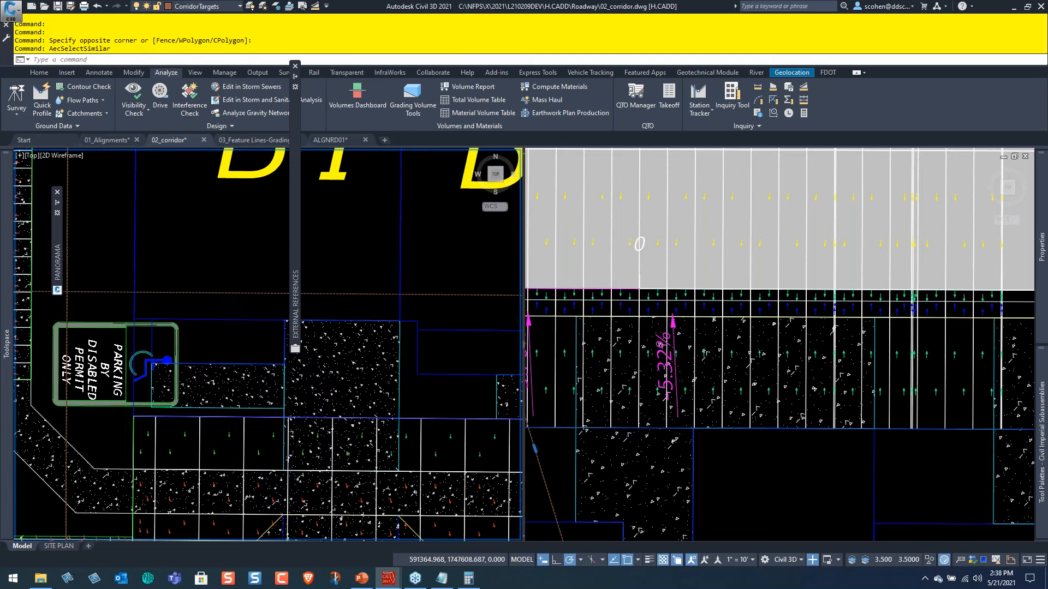
Examine the selected corridor target lines across the site down to the C2 units' turnaround, and clear the selection.
{"action": "scroll", "coordinate": [169, 297], "scroll_direction": "down", "scroll_amount": 8}
{"action": "scroll", "coordinate": [169, 298], "scroll_direction": "up", "scroll_amount": 3}
{"action": "middle_click_drag", "start_coordinate": [169, 298], "coordinate": [163, 292]}
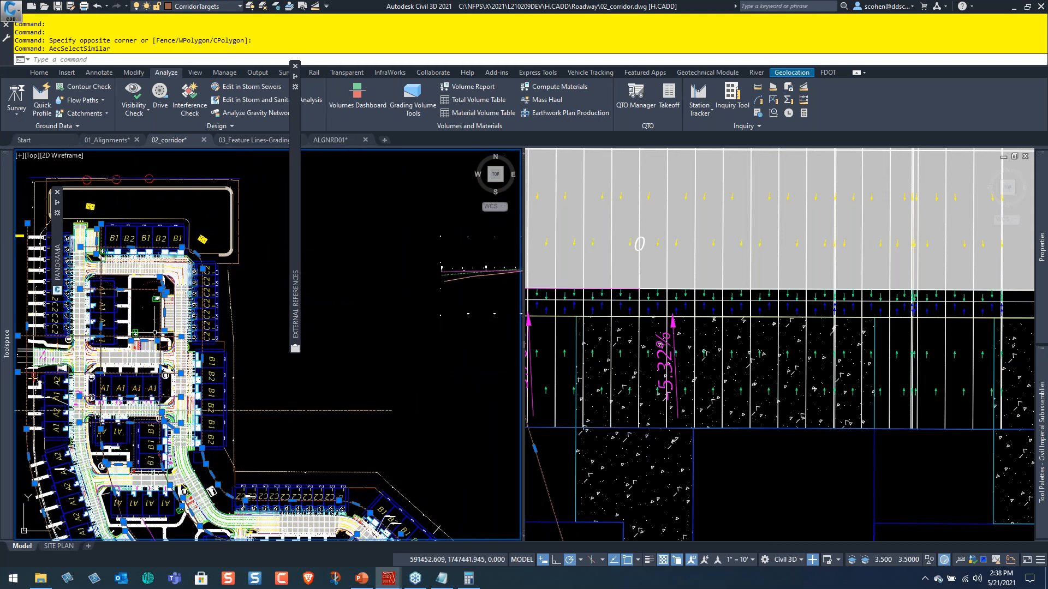
{"action": "middle_click_drag", "start_coordinate": [225, 419], "coordinate": [122, 197]}
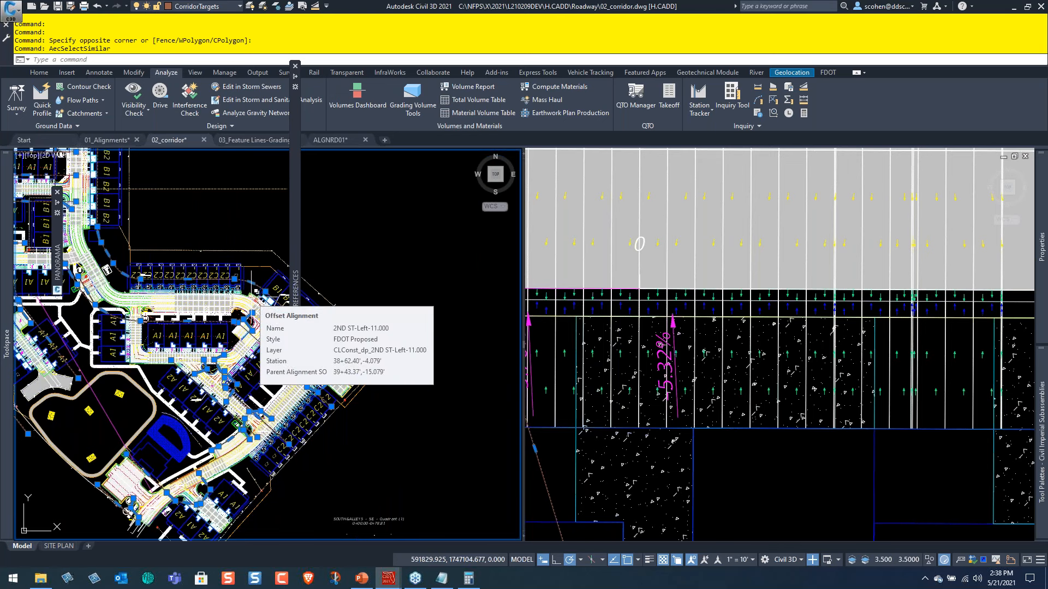
{"action": "scroll", "coordinate": [218, 298], "scroll_direction": "down", "scroll_amount": 6}
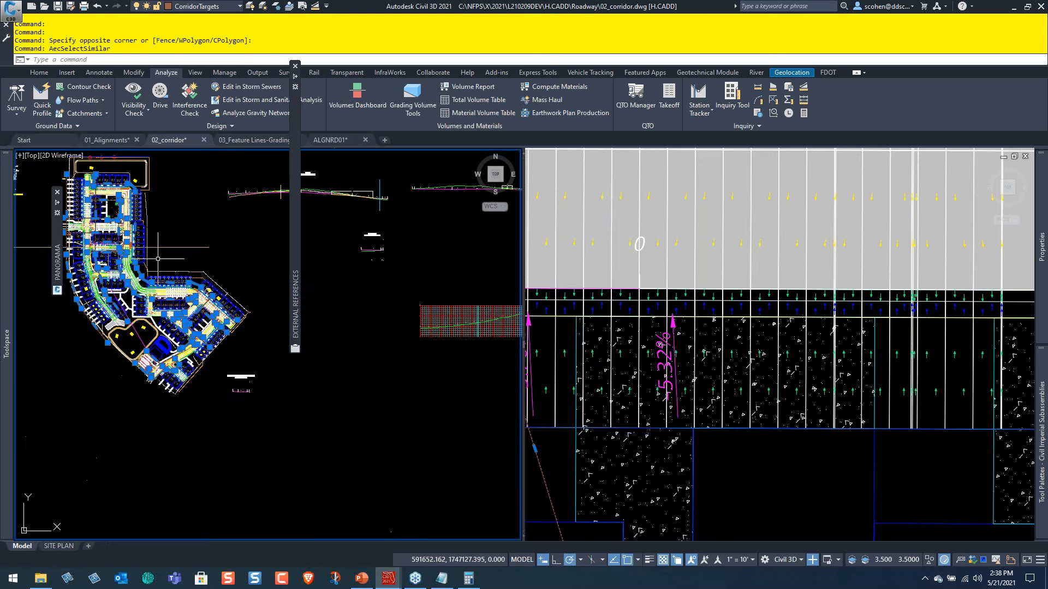
{"action": "scroll", "coordinate": [165, 299], "scroll_direction": "up", "scroll_amount": 5}
{"action": "middle_click_drag", "start_coordinate": [75, 405], "coordinate": [222, 386]}
{"action": "scroll", "coordinate": [170, 328], "scroll_direction": "up", "scroll_amount": 5}
{"action": "scroll", "coordinate": [164, 382], "scroll_direction": "down", "scroll_amount": 6}
{"action": "mouse_move", "coordinate": [415, 425]}
{"action": "middle_mouse_down"}
{"action": "mouse_move", "coordinate": [164, 381]}
{"action": "mouse_move", "coordinate": [166, 235]}
{"action": "middle_mouse_up"}
{"action": "middle_click_drag", "start_coordinate": [129, 491], "coordinate": [134, 128]}
{"action": "middle_click_drag", "start_coordinate": [310, 540], "coordinate": [259, 424]}
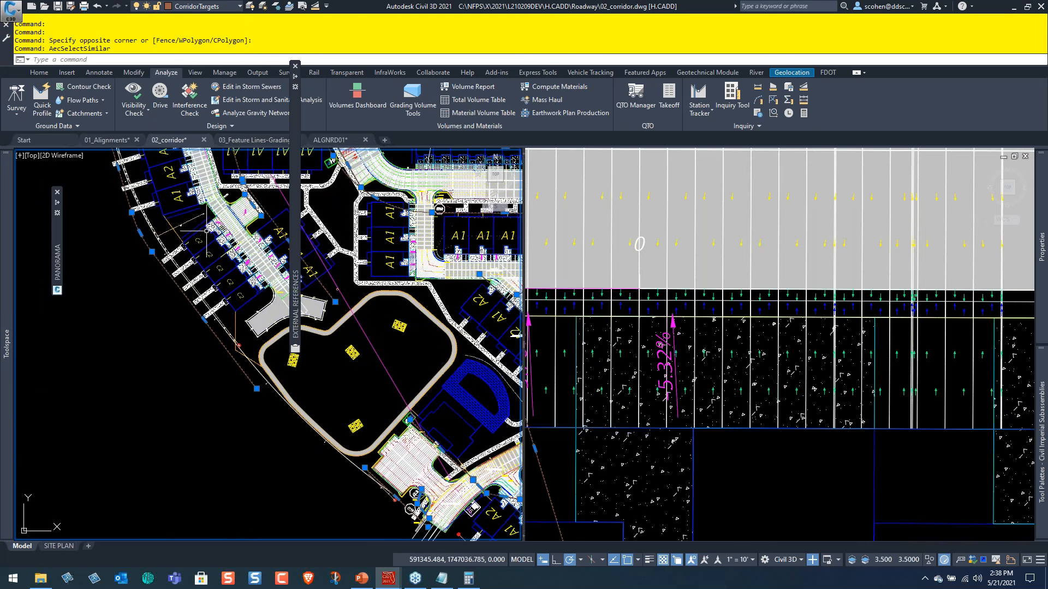
{"action": "scroll", "coordinate": [220, 214], "scroll_direction": "up", "scroll_amount": 5}
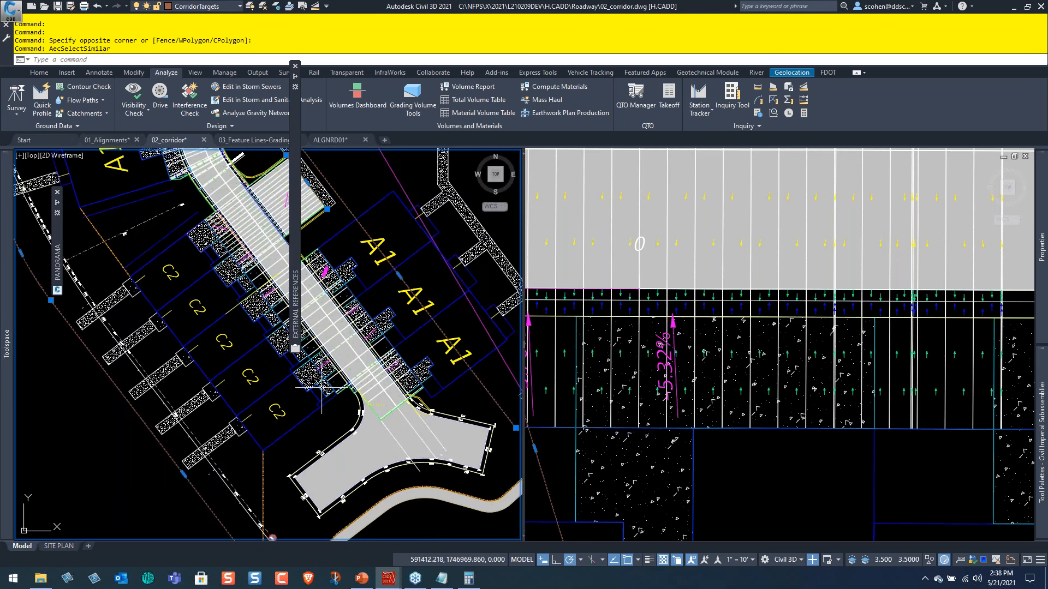
{"action": "key", "text": "Escape"}
{"action": "key", "text": "Escape"}
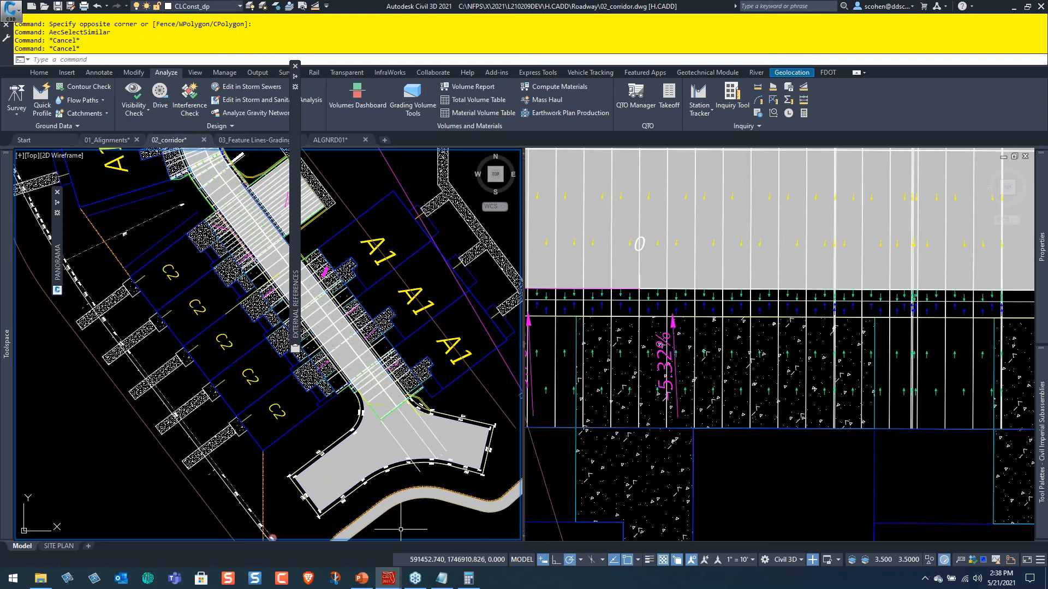
Check the Agenda slide in PowerPoint, return to Civil 3D, and examine the corridor strip between the B1 unit and the street.
{"action": "left_click", "coordinate": [365, 580]}
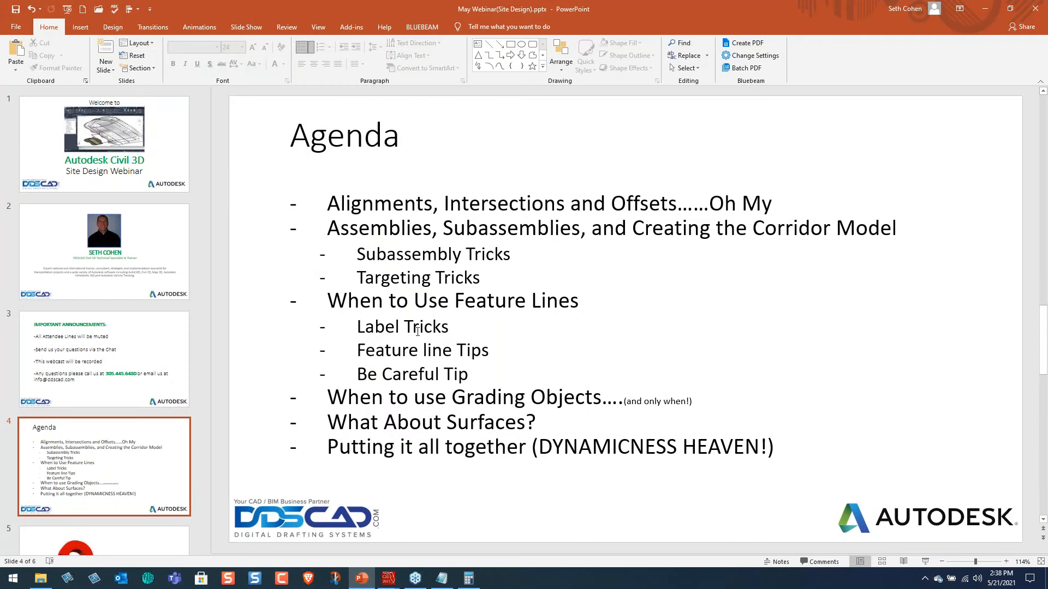
{"action": "left_click", "coordinate": [985, 8]}
{"action": "middle_click_drag", "start_coordinate": [403, 246], "coordinate": [399, 472]}
{"action": "mouse_move", "coordinate": [423, 231]}
{"action": "middle_mouse_down"}
{"action": "mouse_move", "coordinate": [409, 342]}
{"action": "mouse_move", "coordinate": [343, 424]}
{"action": "middle_mouse_up"}
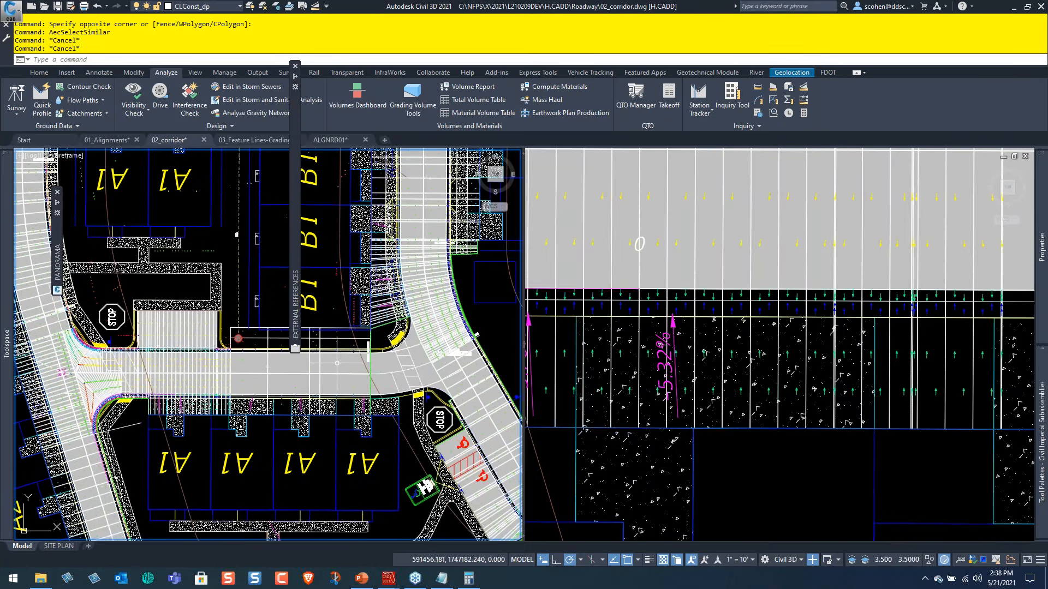
{"action": "middle_click_drag", "start_coordinate": [315, 379], "coordinate": [310, 435]}
{"action": "scroll", "coordinate": [237, 390], "scroll_direction": "up", "scroll_amount": 5}
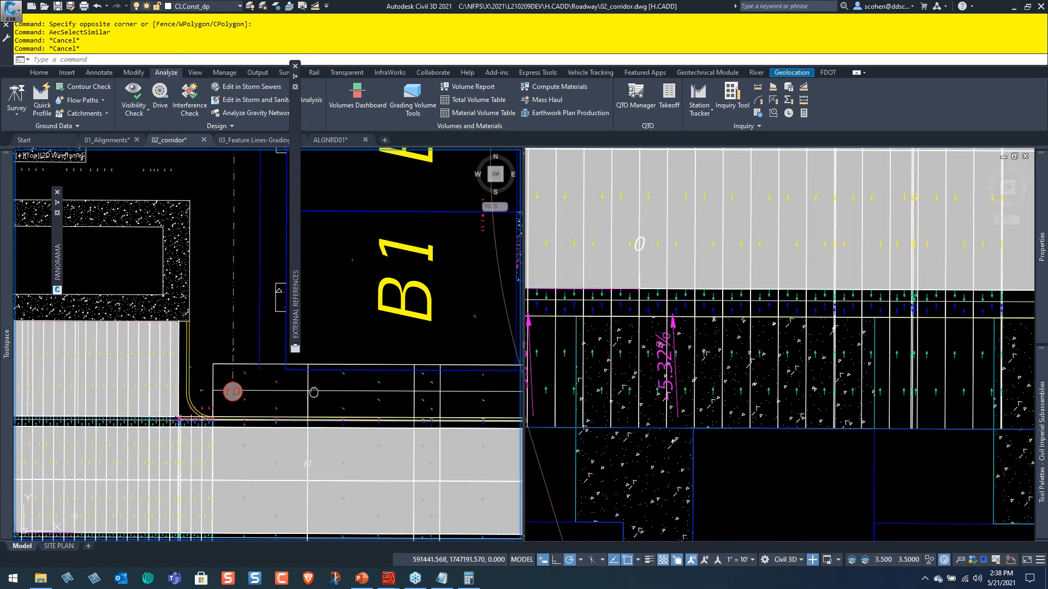
{"action": "middle_click_drag", "start_coordinate": [405, 405], "coordinate": [274, 378]}
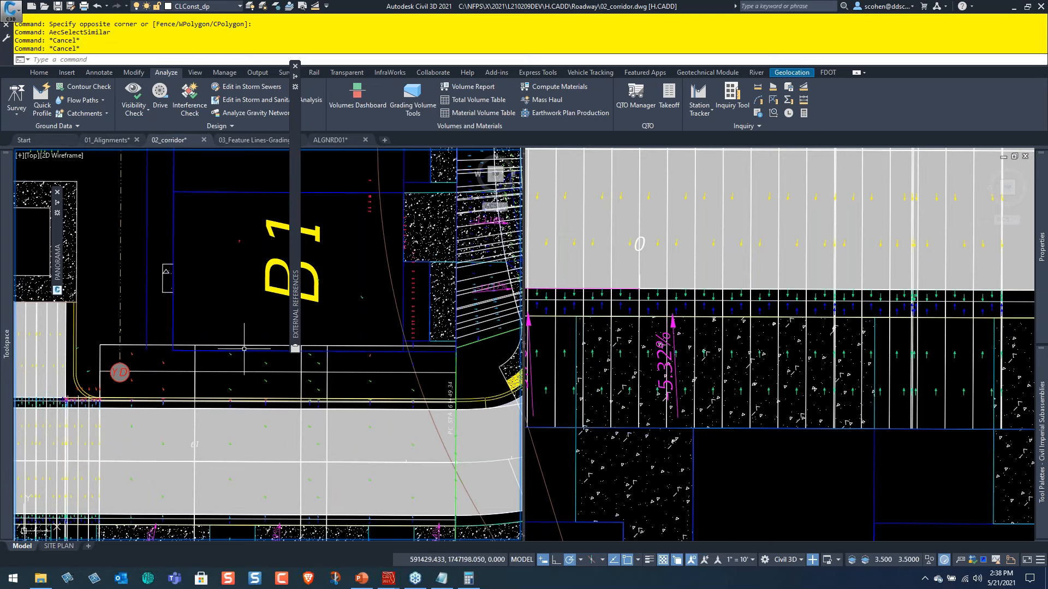
{"action": "middle_click_drag", "start_coordinate": [257, 418], "coordinate": [269, 407]}
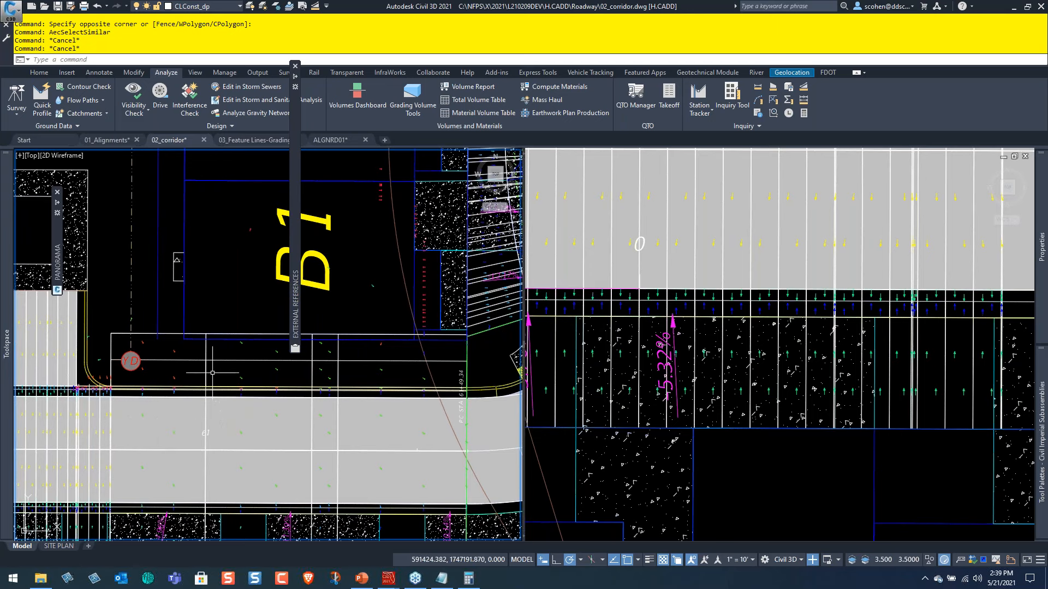
{"action": "scroll", "coordinate": [204, 335], "scroll_direction": "down", "scroll_amount": 8}
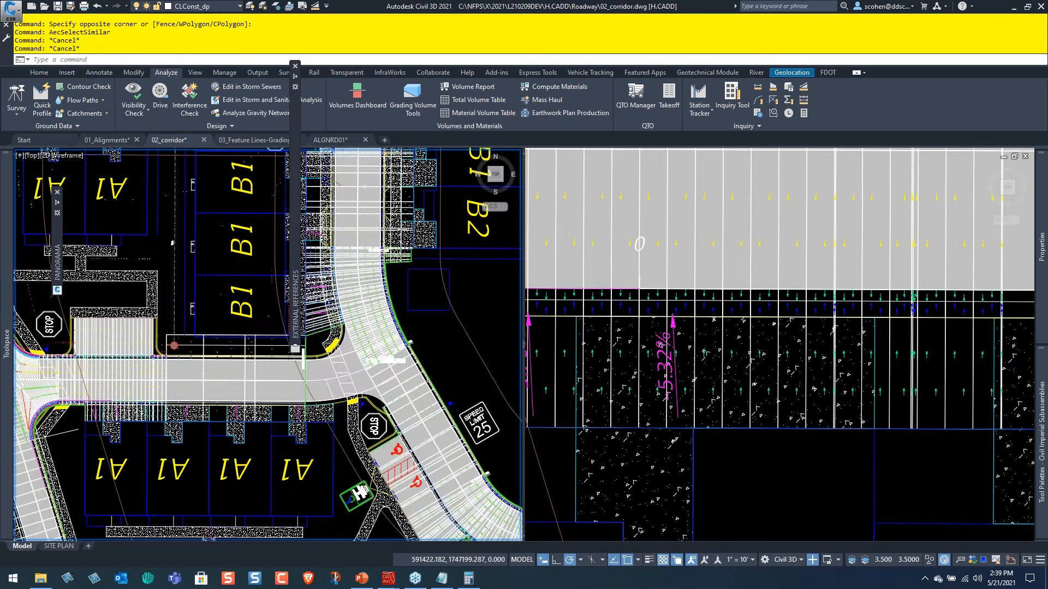
Examine the curb subassemblies and their target offsets on the ROAD assembly, starting from the corridor site plan.
{"action": "middle_click_drag", "start_coordinate": [44, 229], "coordinate": [307, 431]}
{"action": "scroll", "coordinate": [307, 431], "scroll_direction": "up", "scroll_amount": 10}
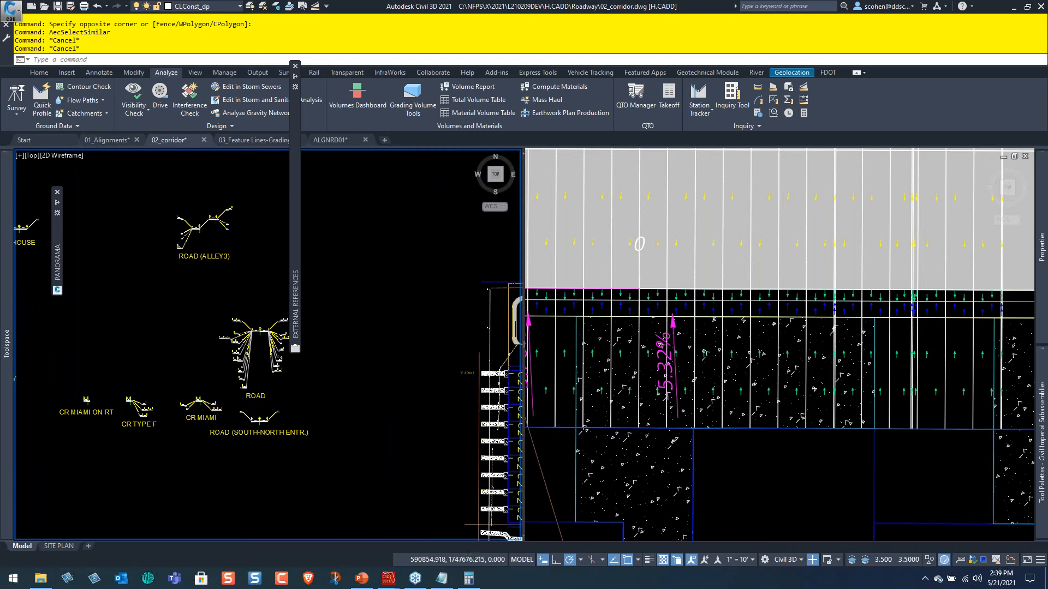
{"action": "scroll", "coordinate": [283, 290], "scroll_direction": "up", "scroll_amount": 6}
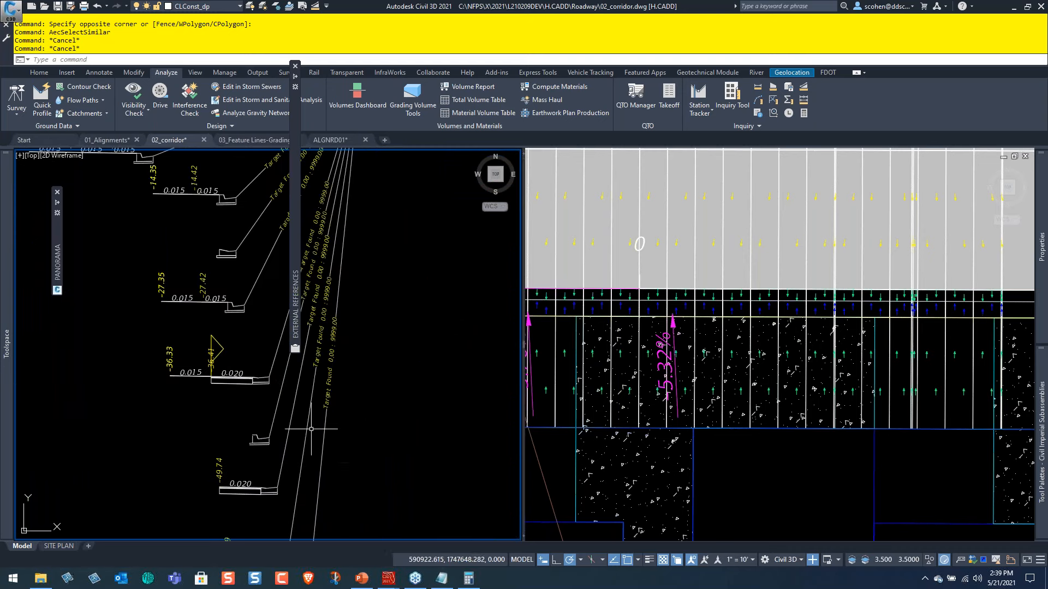
{"action": "scroll", "coordinate": [274, 436], "scroll_direction": "down", "scroll_amount": 7}
{"action": "middle_click_drag", "start_coordinate": [227, 351], "coordinate": [226, 439]}
{"action": "scroll", "coordinate": [223, 367], "scroll_direction": "up", "scroll_amount": 5}
{"action": "middle_click_drag", "start_coordinate": [222, 321], "coordinate": [71, 268]}
Switch the tool palettes to the FDOT Subassemblies set and show its assembly and curb subassemblies.
{"action": "mouse_move", "coordinate": [1040, 460]}
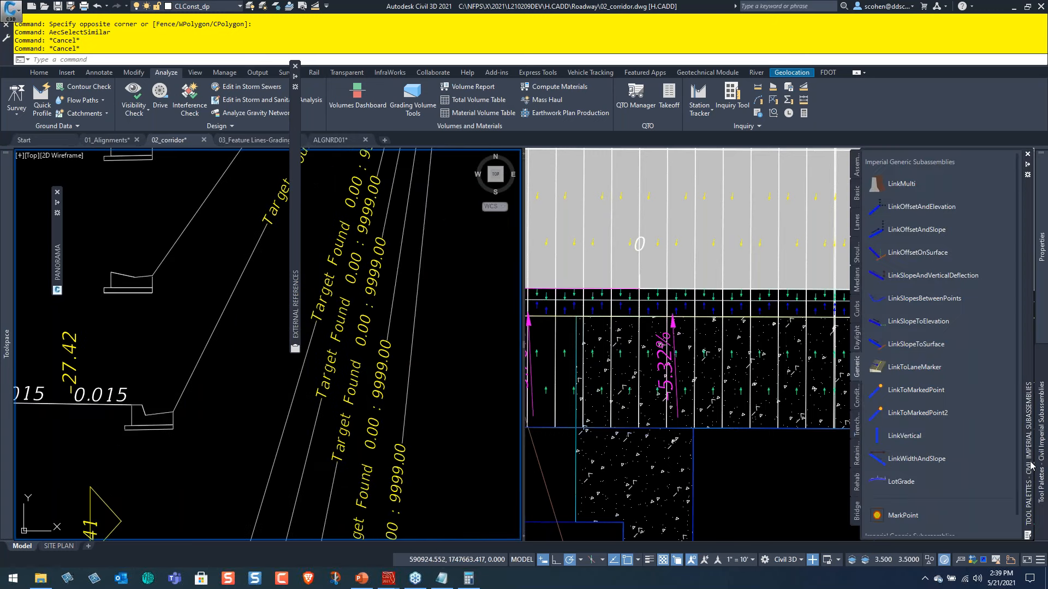
{"action": "right_click", "coordinate": [1031, 284]}
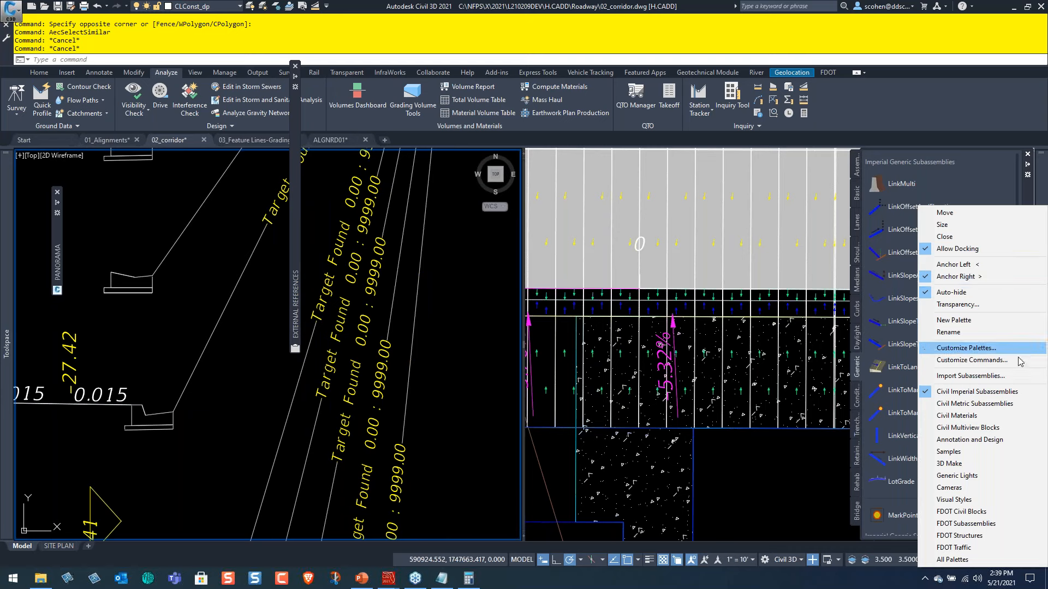
{"action": "left_click", "coordinate": [963, 524]}
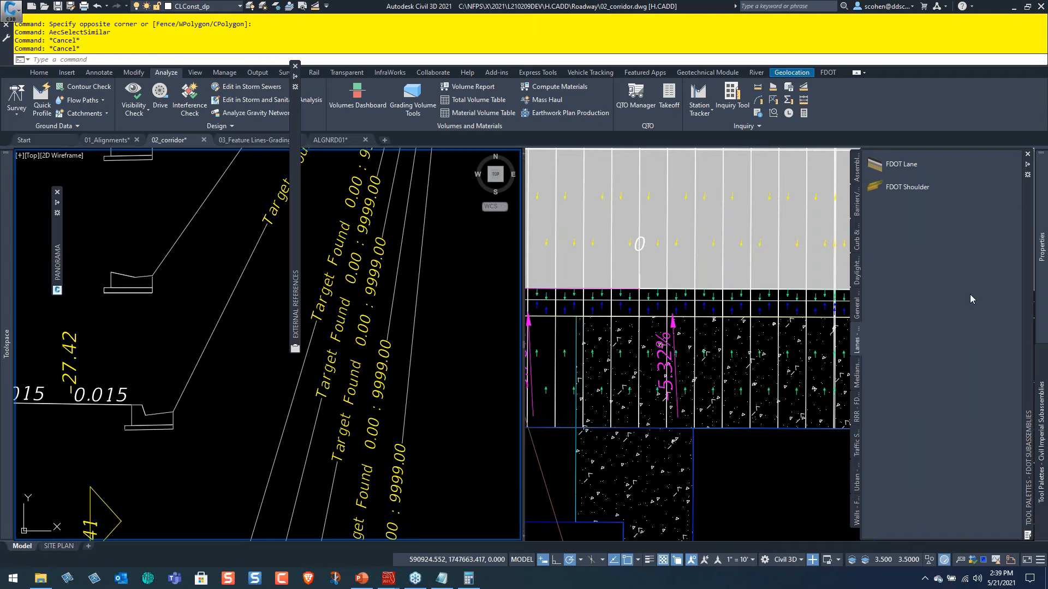
{"action": "left_click", "coordinate": [857, 169]}
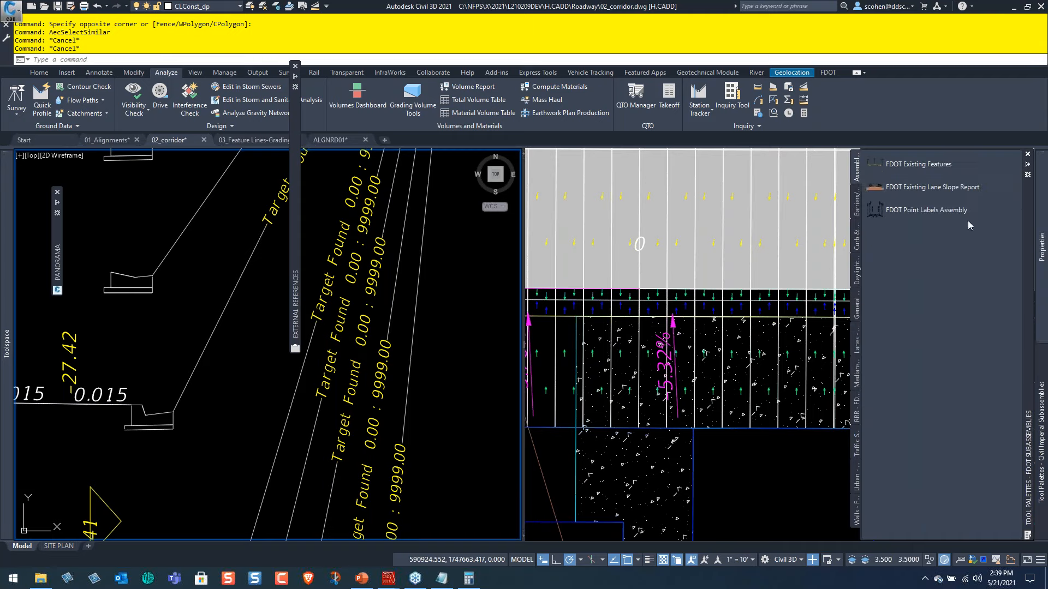
{"action": "left_click", "coordinate": [857, 232]}
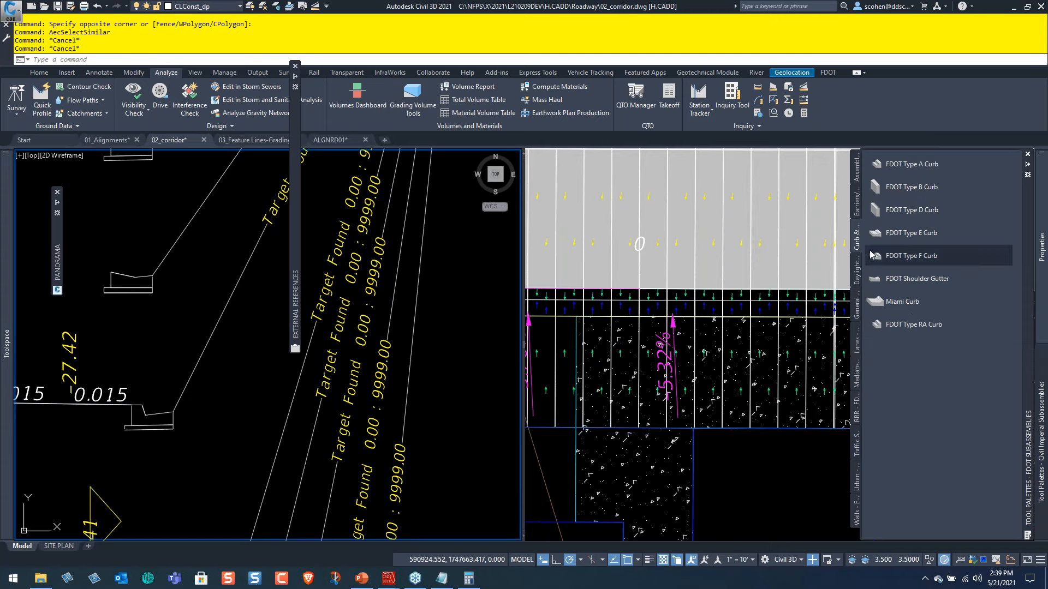
Select the Miami curb subassembly in the ROAD assembly, review its parameters and codes in the properties, and clear the selection.
{"action": "left_click", "coordinate": [149, 342]}
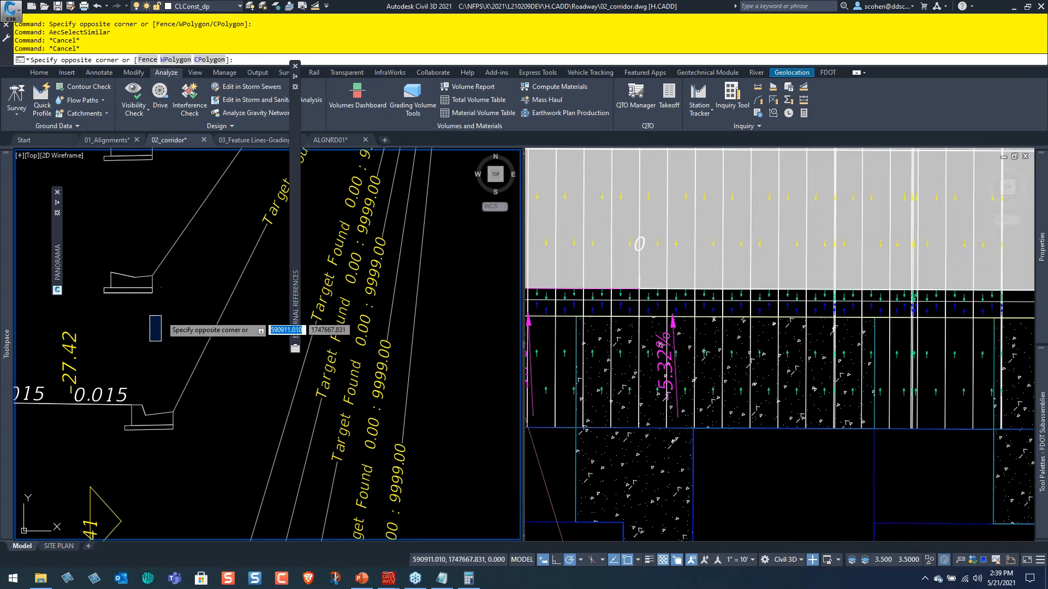
{"action": "left_click", "coordinate": [161, 316]}
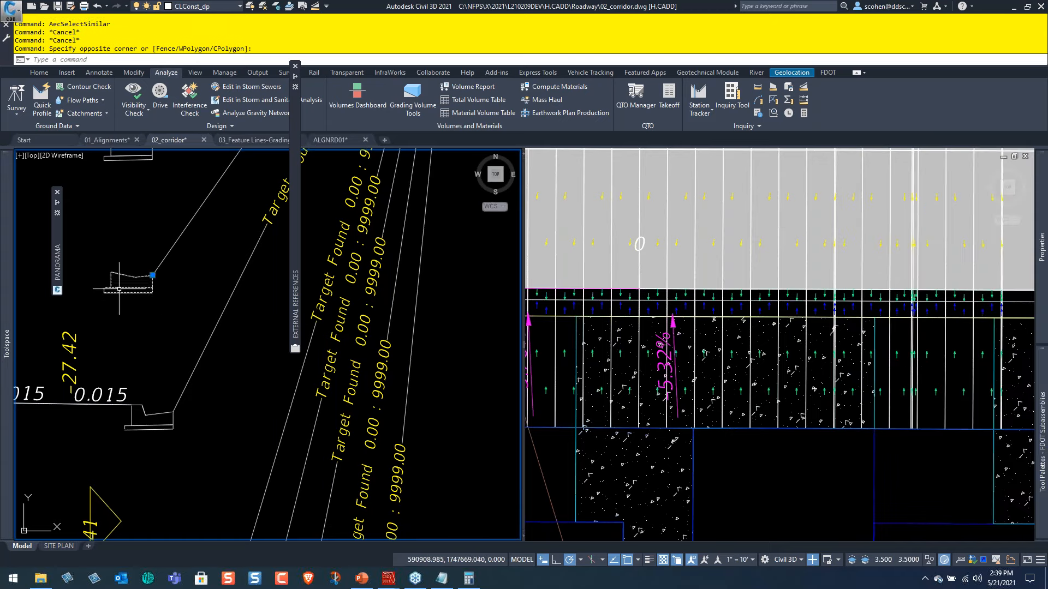
{"action": "mouse_move", "coordinate": [1045, 315]}
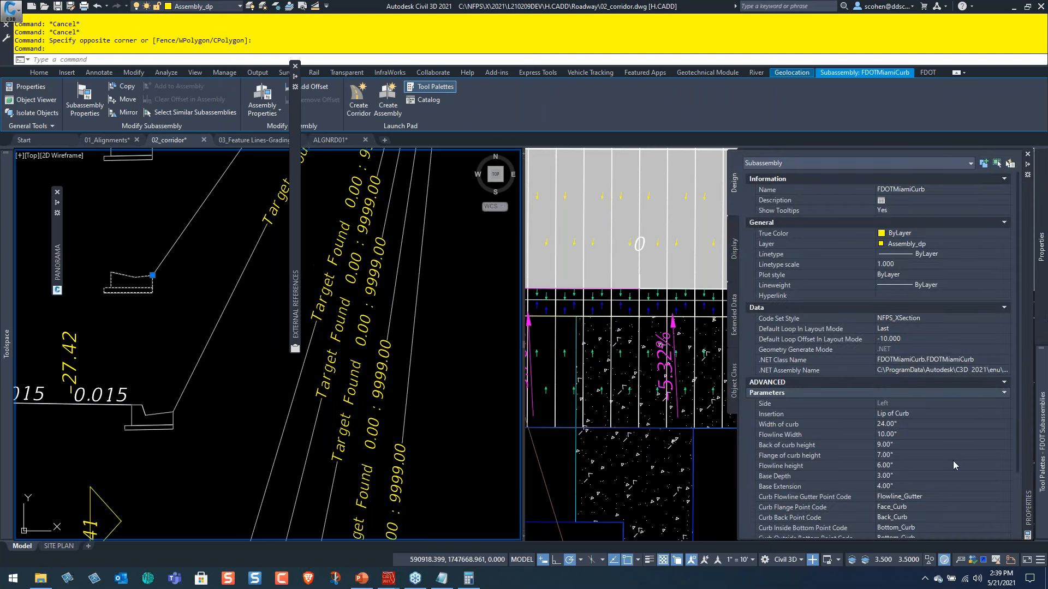
{"action": "left_click", "coordinate": [831, 486]}
{"action": "scroll", "coordinate": [832, 436], "scroll_direction": "down", "scroll_amount": 2}
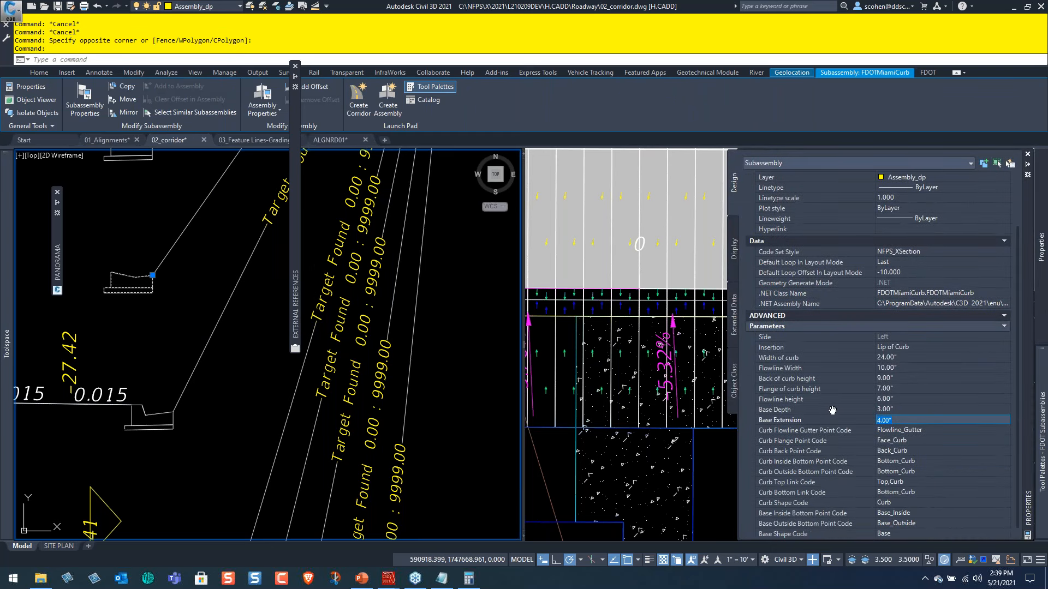
{"action": "scroll", "coordinate": [832, 411], "scroll_direction": "down", "scroll_amount": 1}
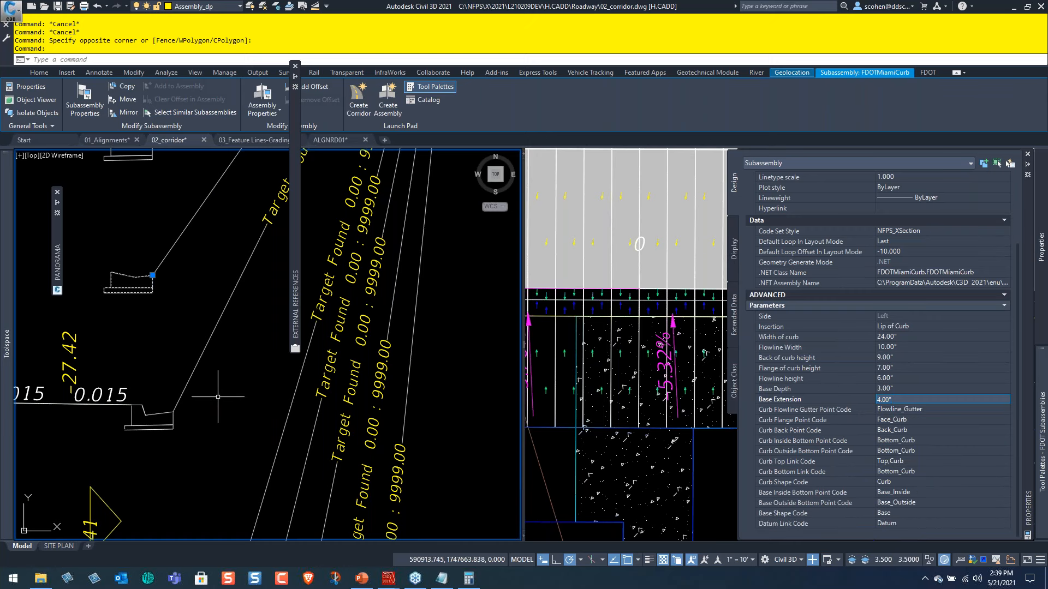
{"action": "key", "text": "Escape"}
{"action": "key", "text": "Escape"}
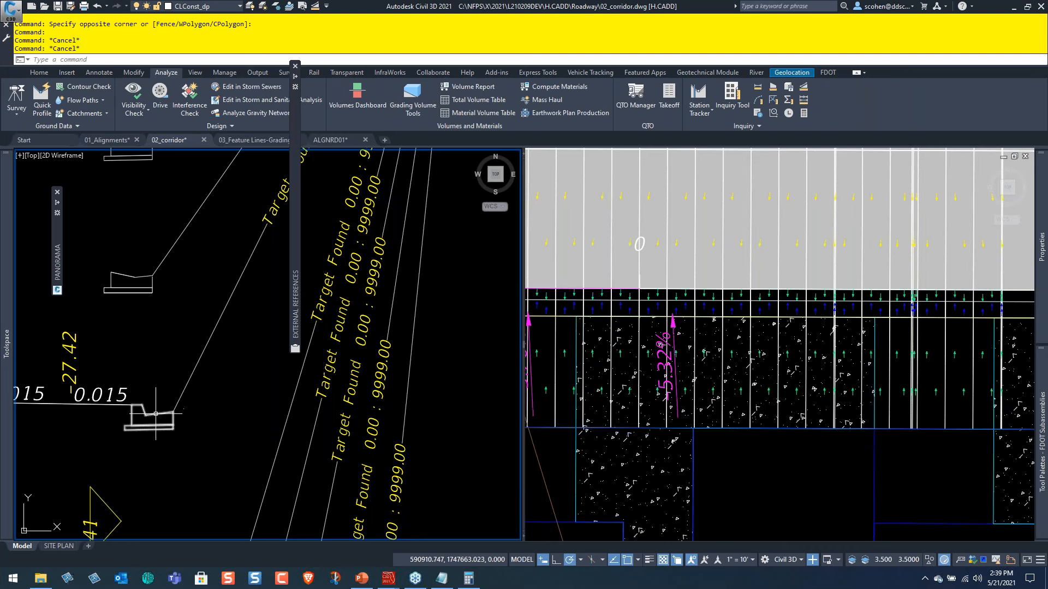
Select the Type F curb subassembly below the Miami curb, review its available curb types, and clear the selection.
{"action": "left_click", "coordinate": [156, 414]}
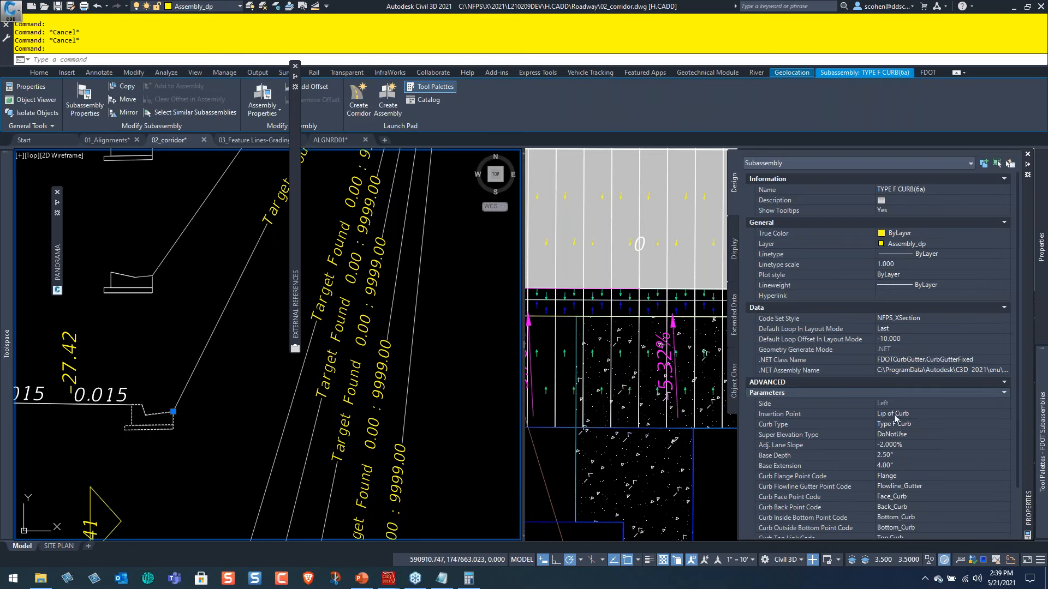
{"action": "left_click", "coordinate": [895, 426]}
{"action": "left_click", "coordinate": [900, 426]}
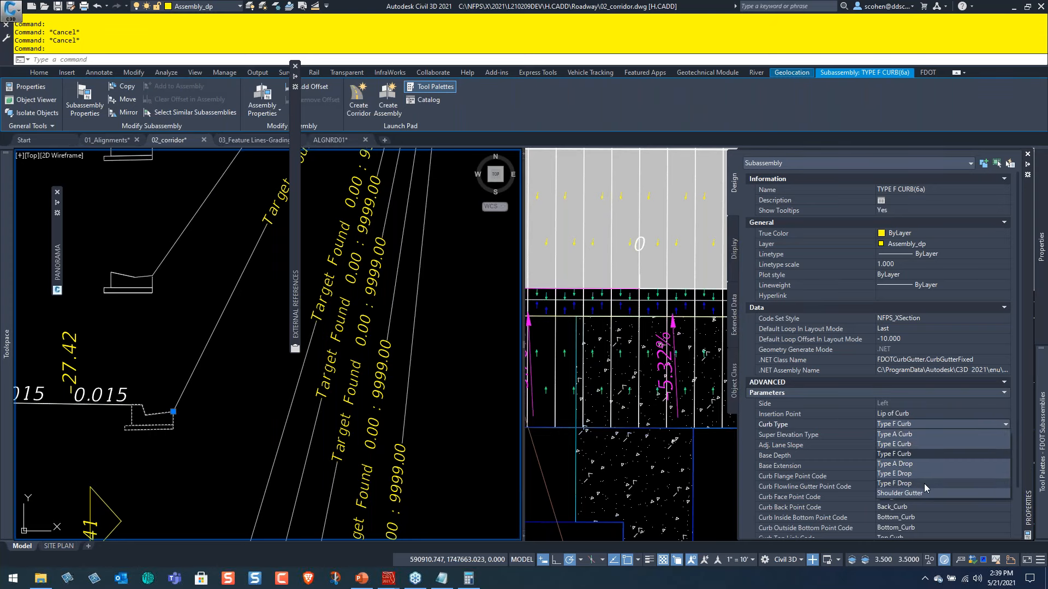
{"action": "key", "text": "Escape"}
{"action": "key", "text": "Escape"}
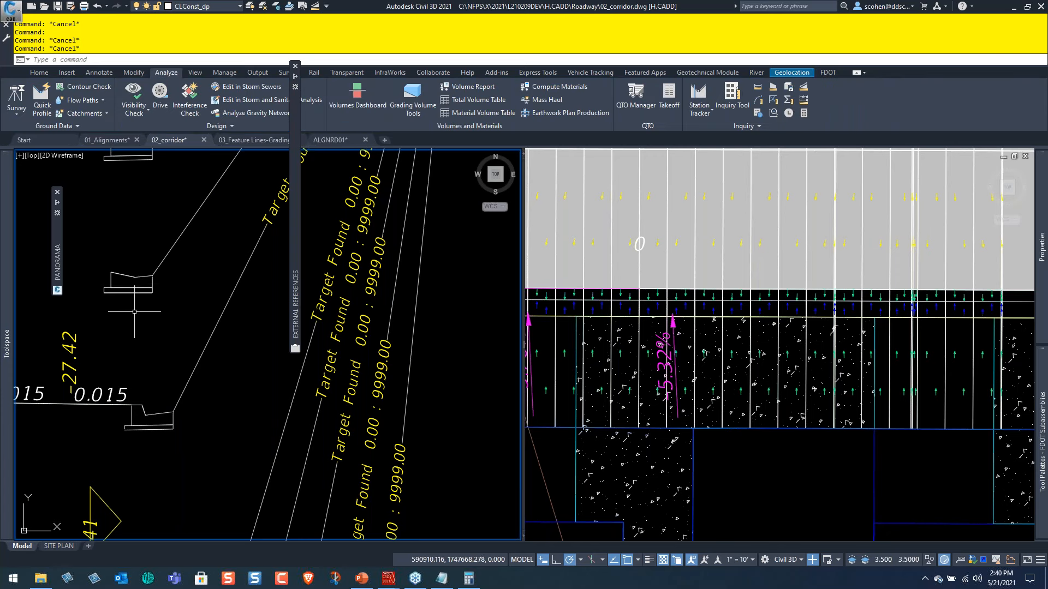
Select the DEVLAB corridor in the site plan and examine its region between the B1 building and the A1 units.
{"action": "scroll", "coordinate": [168, 318], "scroll_direction": "down", "scroll_amount": 2}
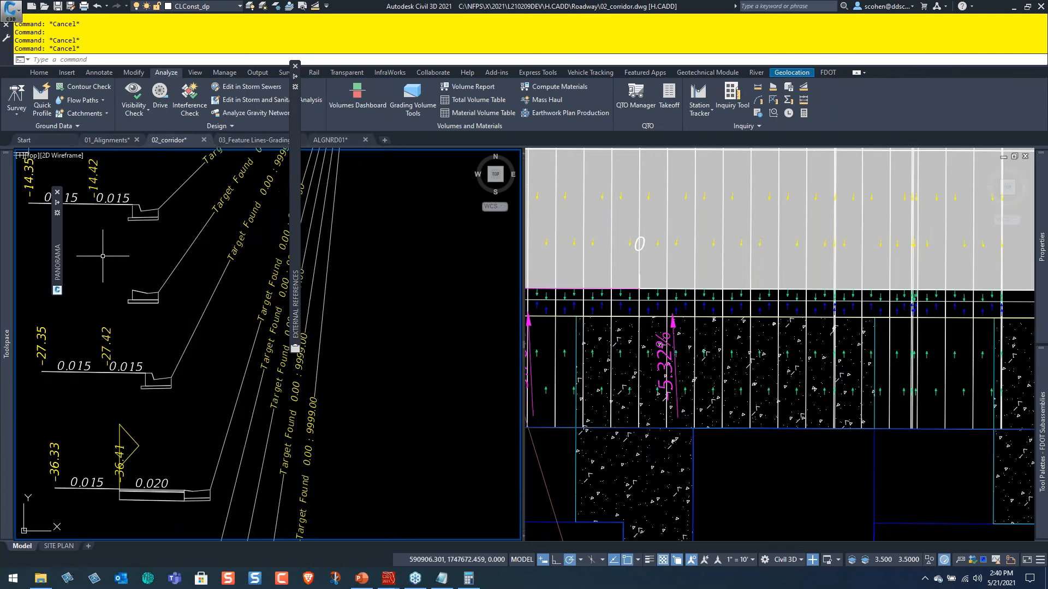
{"action": "left_click", "coordinate": [802, 473]}
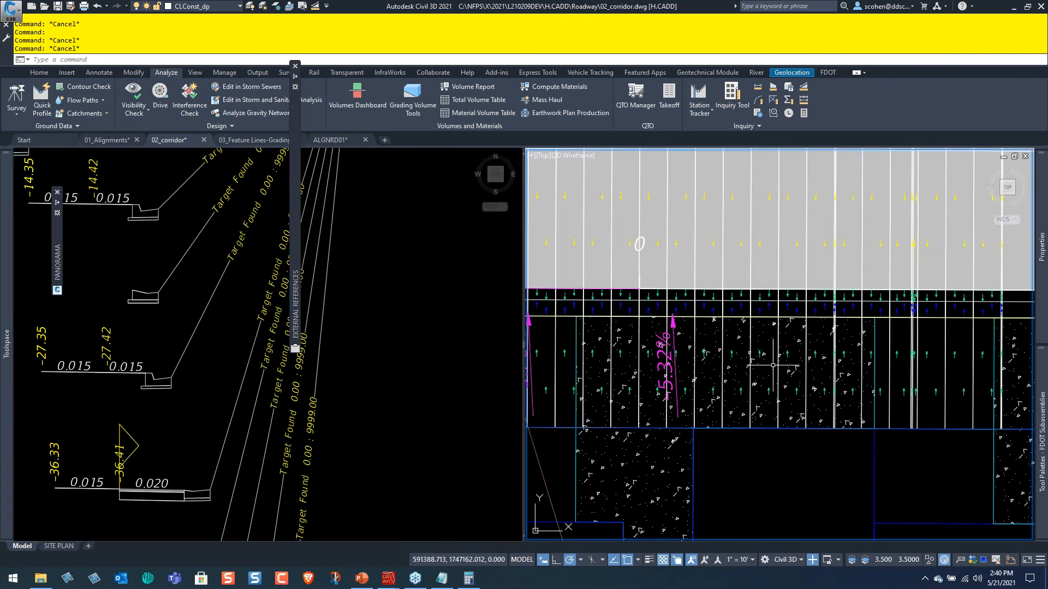
{"action": "left_click", "coordinate": [778, 360]}
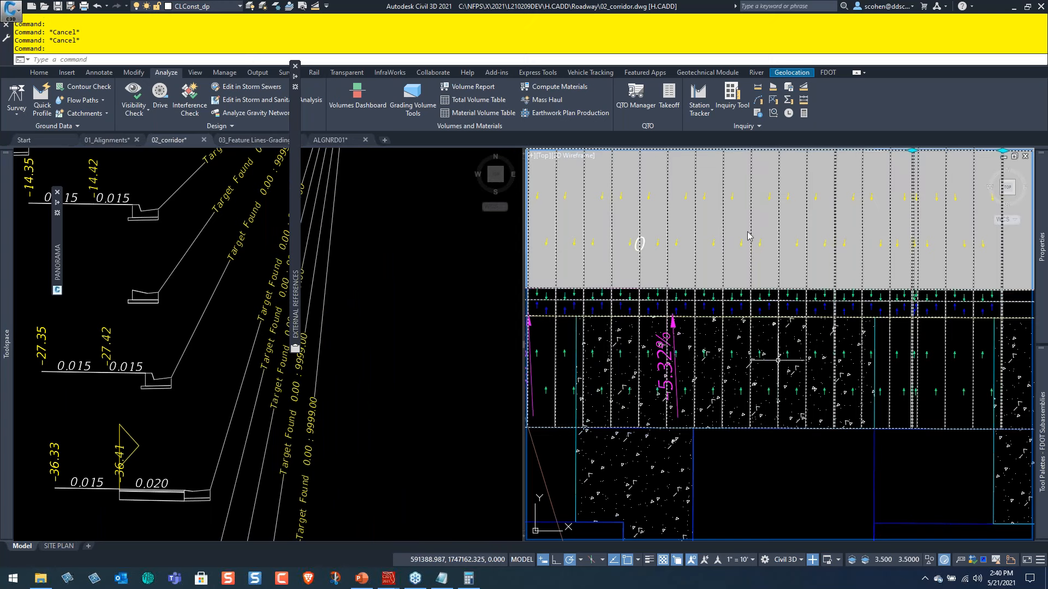
{"action": "scroll", "coordinate": [810, 372], "scroll_direction": "down", "scroll_amount": 3}
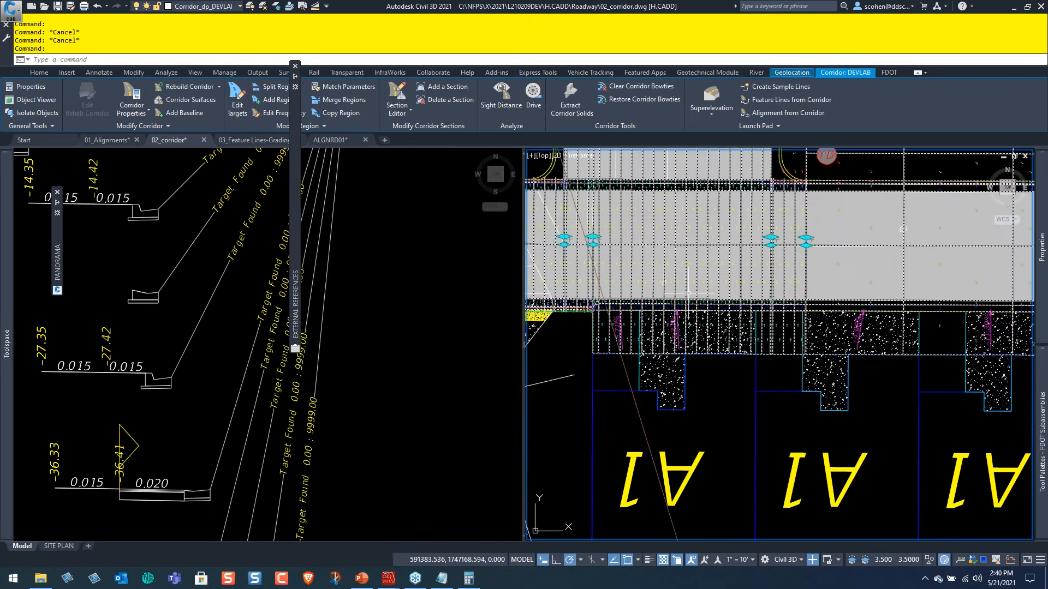
{"action": "scroll", "coordinate": [810, 371], "scroll_direction": "down", "scroll_amount": 3}
{"action": "scroll", "coordinate": [800, 356], "scroll_direction": "down", "scroll_amount": 4}
{"action": "middle_click_drag", "start_coordinate": [800, 355], "coordinate": [570, 323]}
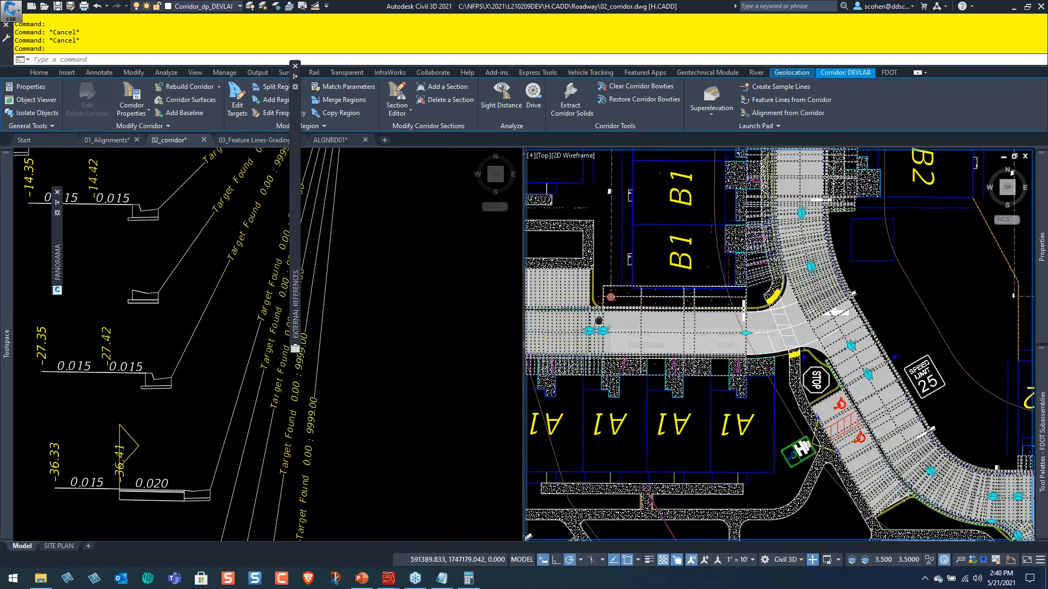
{"action": "scroll", "coordinate": [562, 291], "scroll_direction": "up", "scroll_amount": 2}
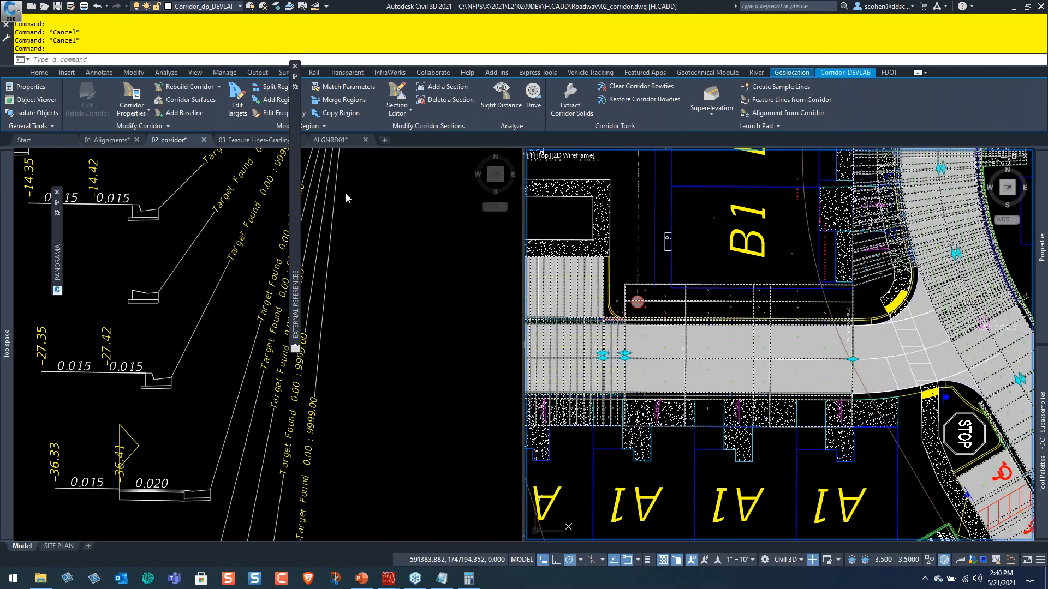
{"action": "scroll", "coordinate": [731, 312], "scroll_direction": "up", "scroll_amount": 2}
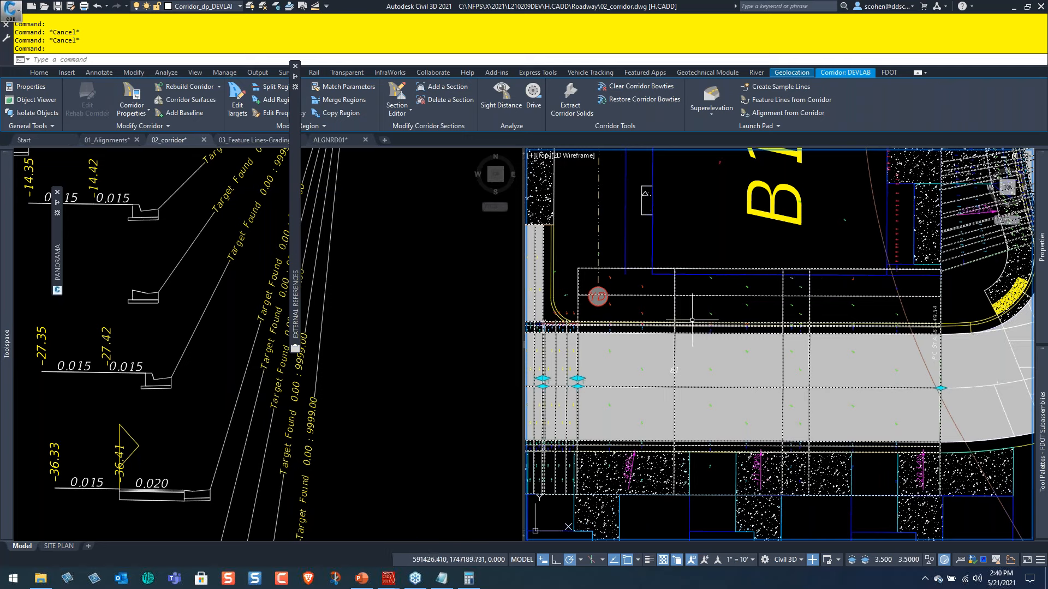
{"action": "middle_click_drag", "start_coordinate": [1019, 295], "coordinate": [845, 287]}
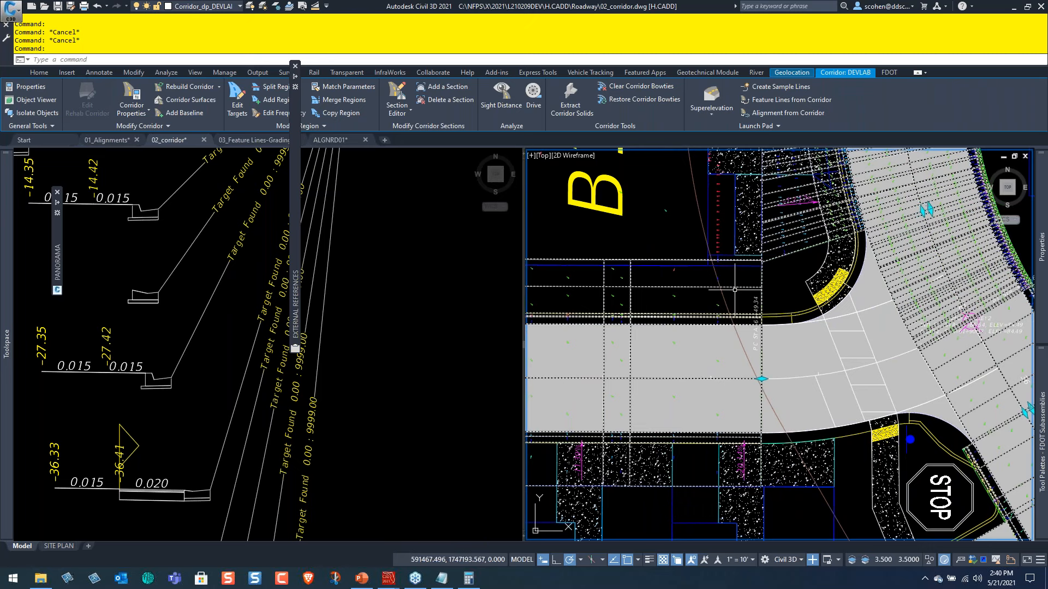
{"action": "middle_click_drag", "start_coordinate": [698, 349], "coordinate": [859, 330]}
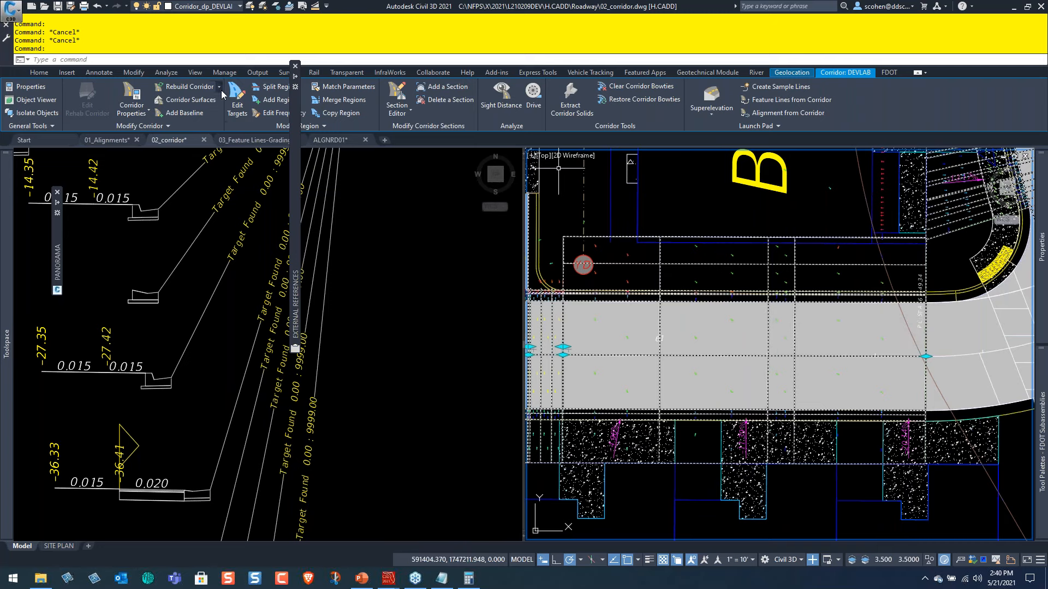
Open the target mapping of the corridor region between the B1 building and A1 units, and review its right and left targets.
{"action": "left_click", "coordinate": [755, 338]}
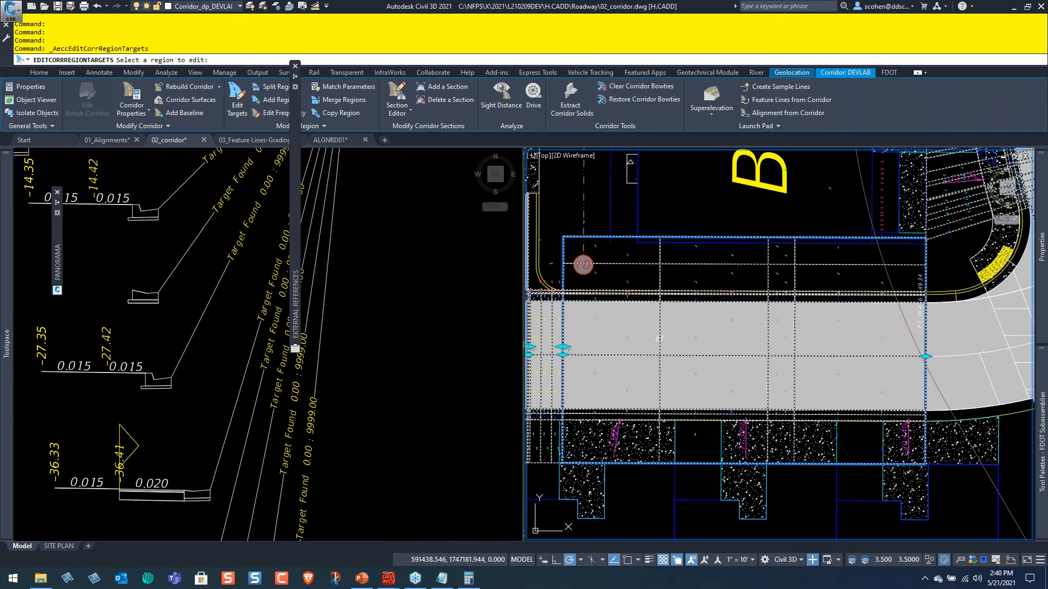
{"action": "scroll", "coordinate": [397, 216], "scroll_direction": "down", "scroll_amount": 1}
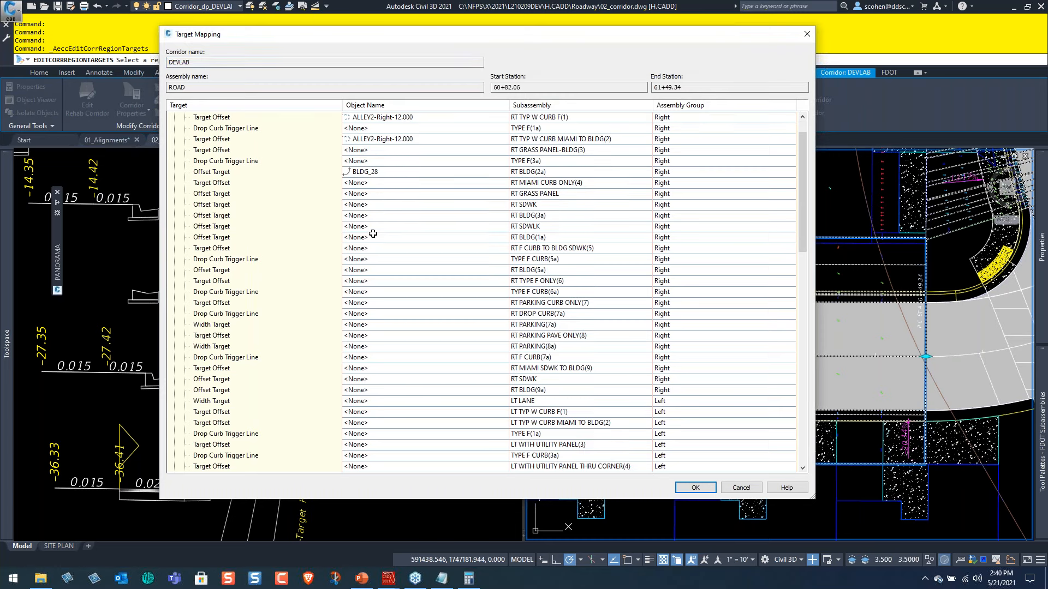
{"action": "left_click", "coordinate": [241, 240]}
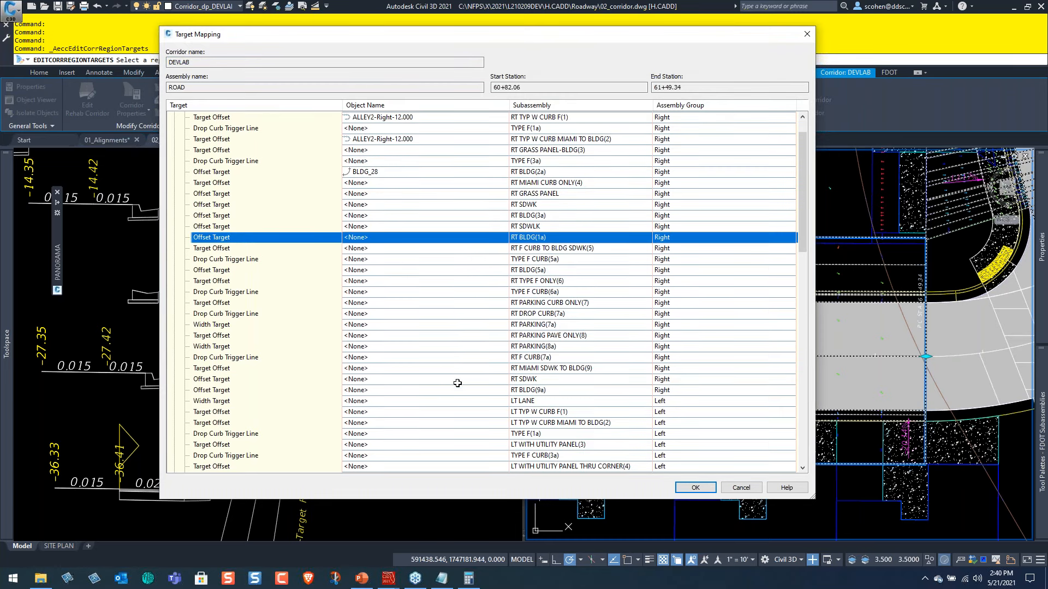
{"action": "left_click", "coordinate": [236, 405]}
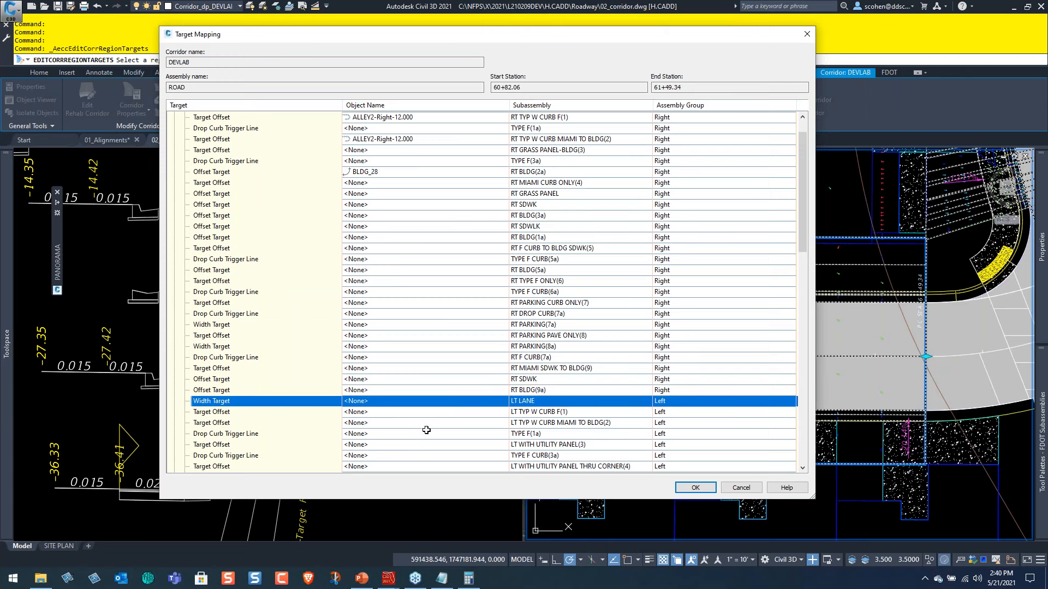
{"action": "scroll", "coordinate": [423, 429], "scroll_direction": "down", "scroll_amount": 2}
Set the offset target of LT TYP W CURB F(1) to the ALLEY2-Left-12.000 (19) alignment, picked from the drawing.
{"action": "left_click", "coordinate": [363, 358]}
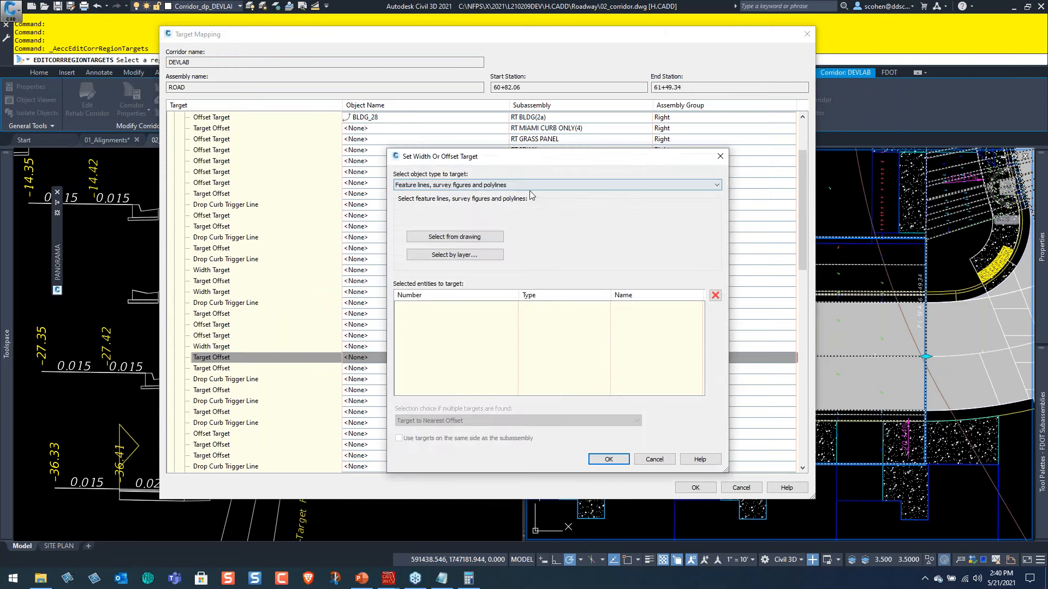
{"action": "left_click", "coordinate": [532, 185]}
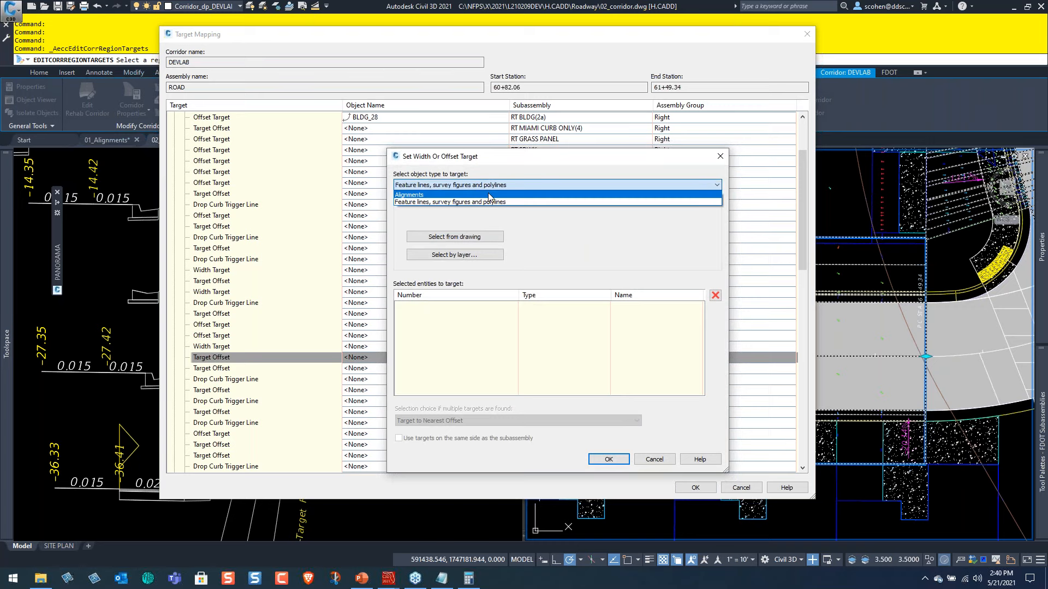
{"action": "left_click", "coordinate": [489, 196]}
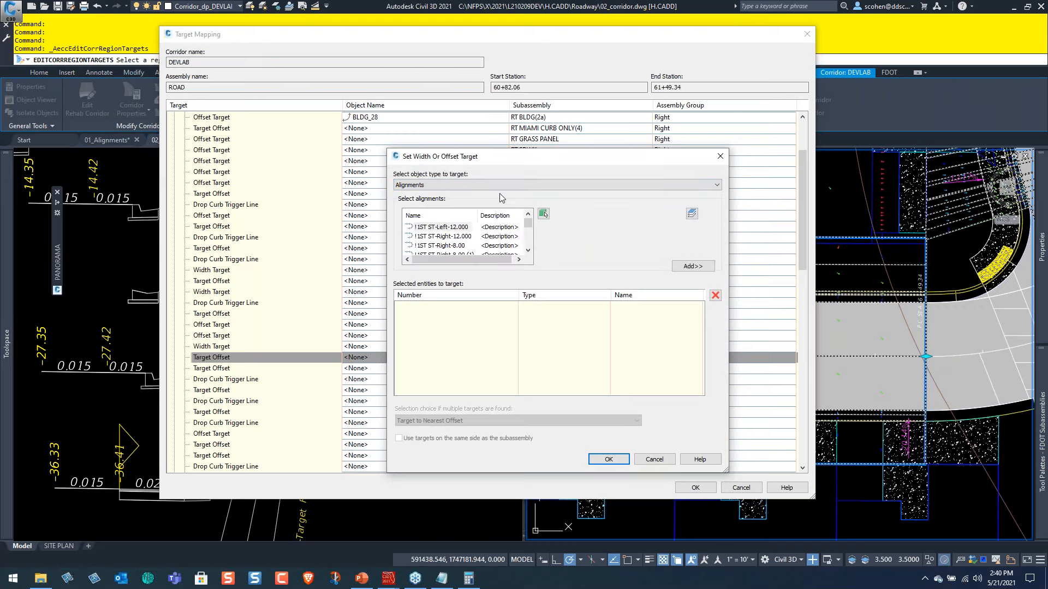
{"action": "left_click", "coordinate": [543, 215]}
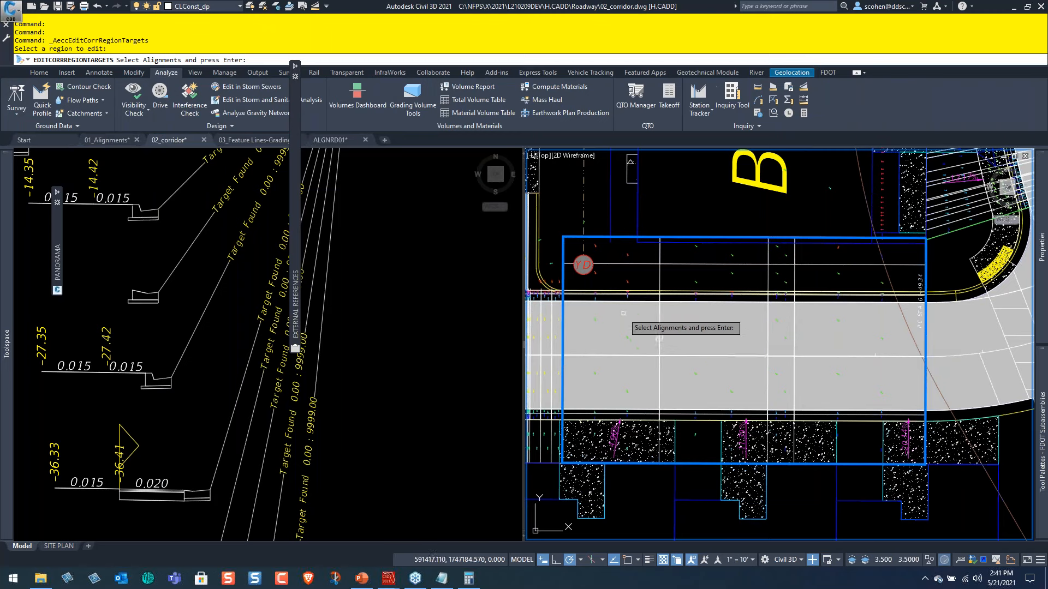
{"action": "left_click", "coordinate": [611, 297]}
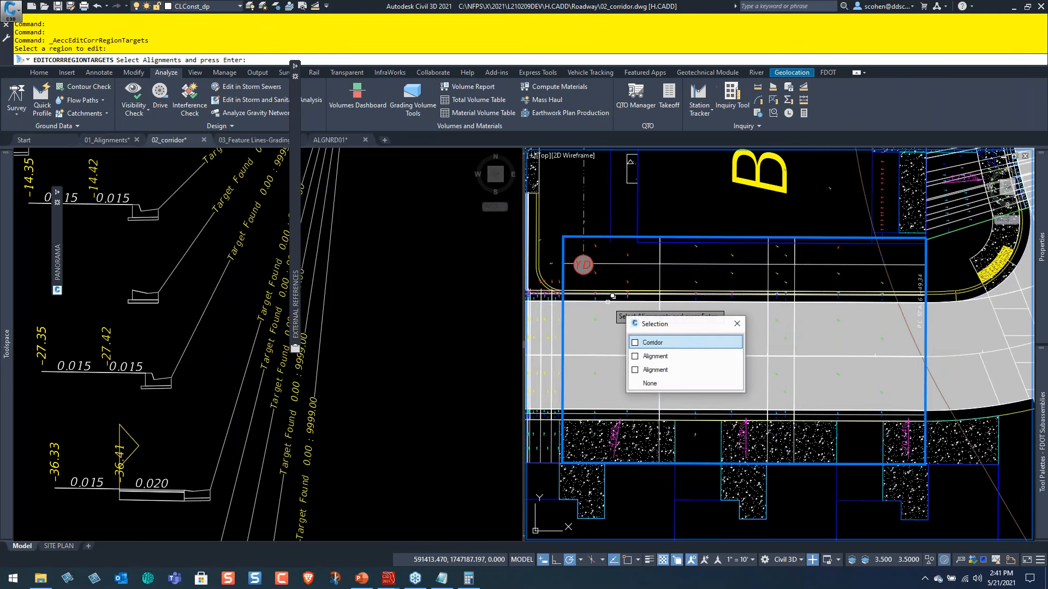
{"action": "left_click", "coordinate": [680, 358]}
{"action": "key", "text": "Return"}
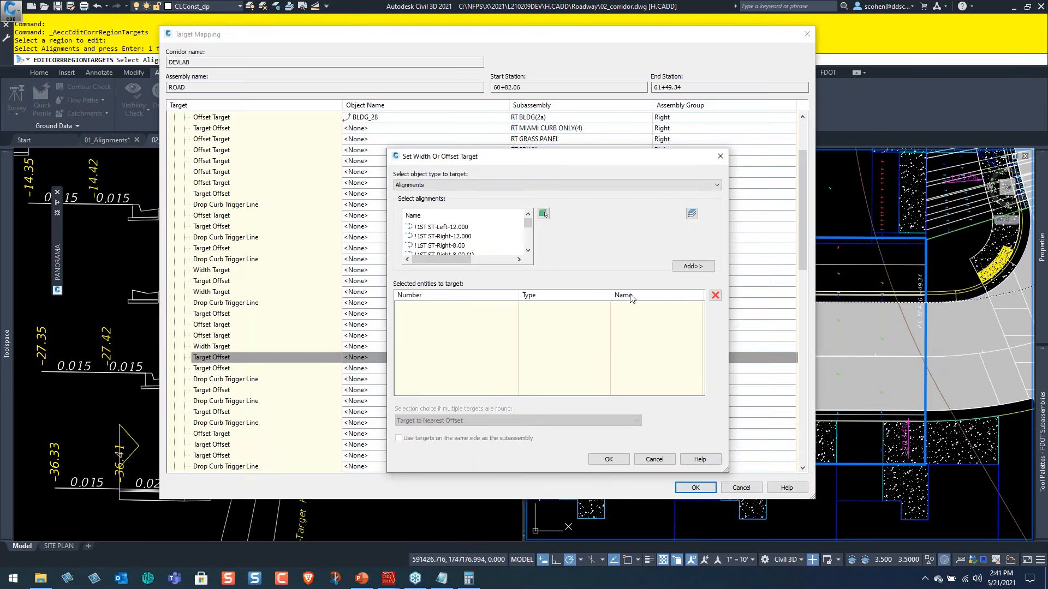
{"action": "left_click", "coordinate": [692, 266]}
{"action": "left_click", "coordinate": [608, 460]}
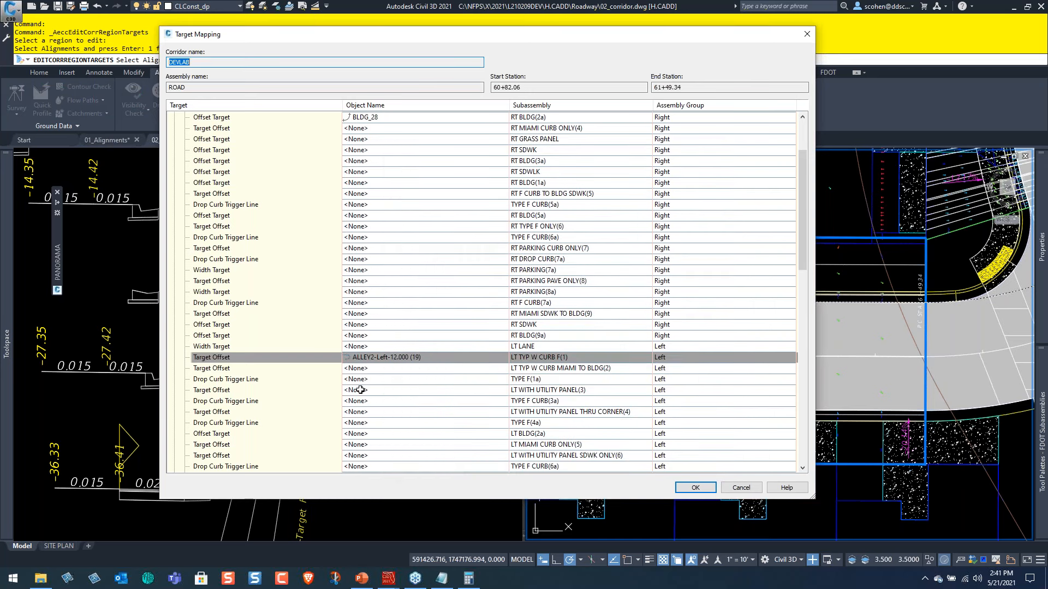
Open the offset target of LT TYPE F ONLY(8) and start picking its alignment from the drawing.
{"action": "scroll", "coordinate": [355, 382], "scroll_direction": "down", "scroll_amount": 2}
{"action": "scroll", "coordinate": [355, 381], "scroll_direction": "down", "scroll_amount": 3}
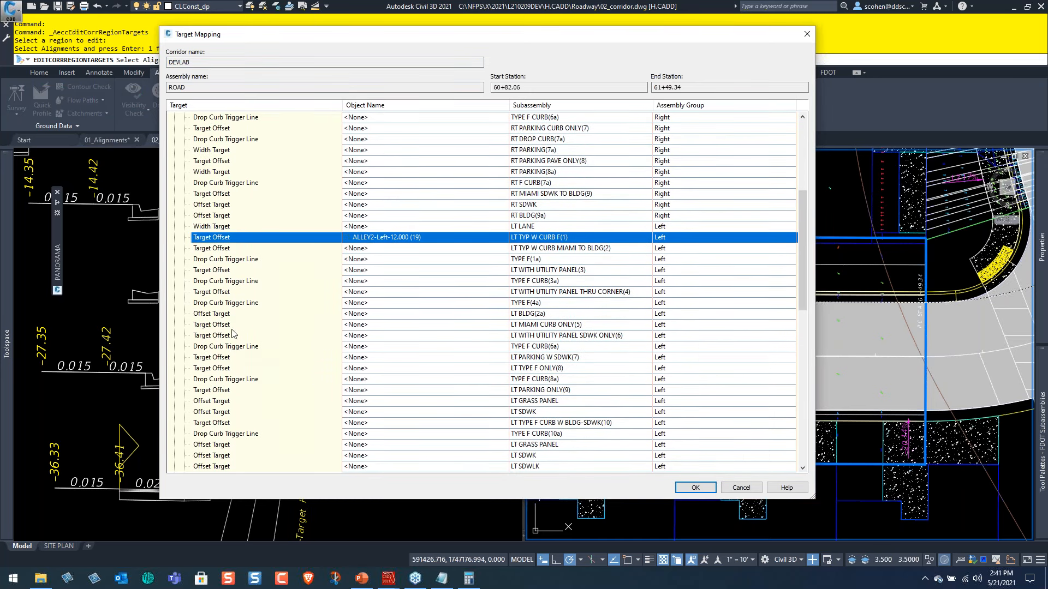
{"action": "scroll", "coordinate": [360, 284], "scroll_direction": "down", "scroll_amount": 1}
{"action": "scroll", "coordinate": [437, 295], "scroll_direction": "down", "scroll_amount": 1}
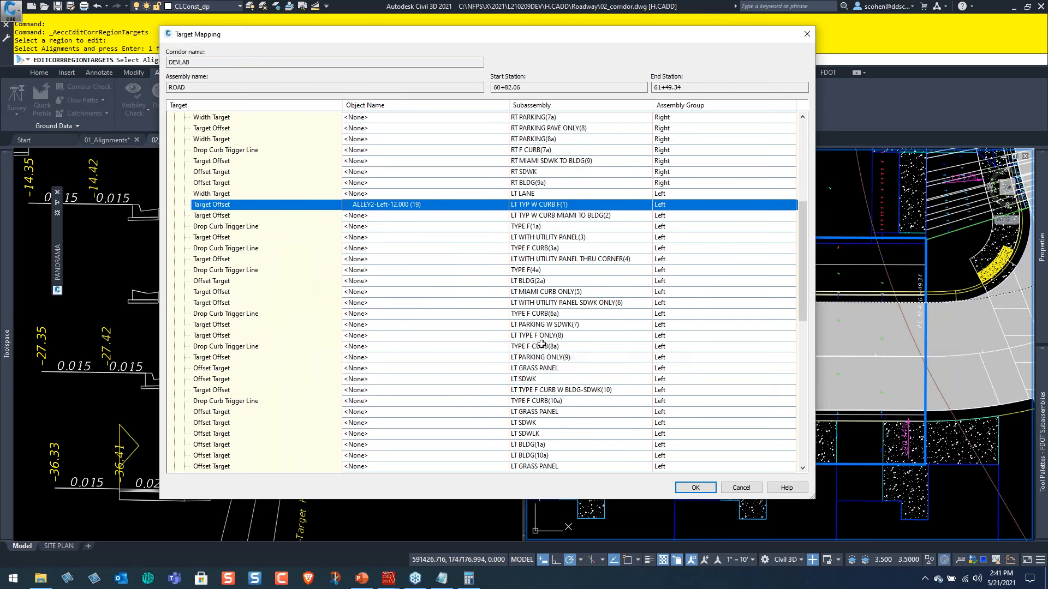
{"action": "left_click", "coordinate": [373, 339]}
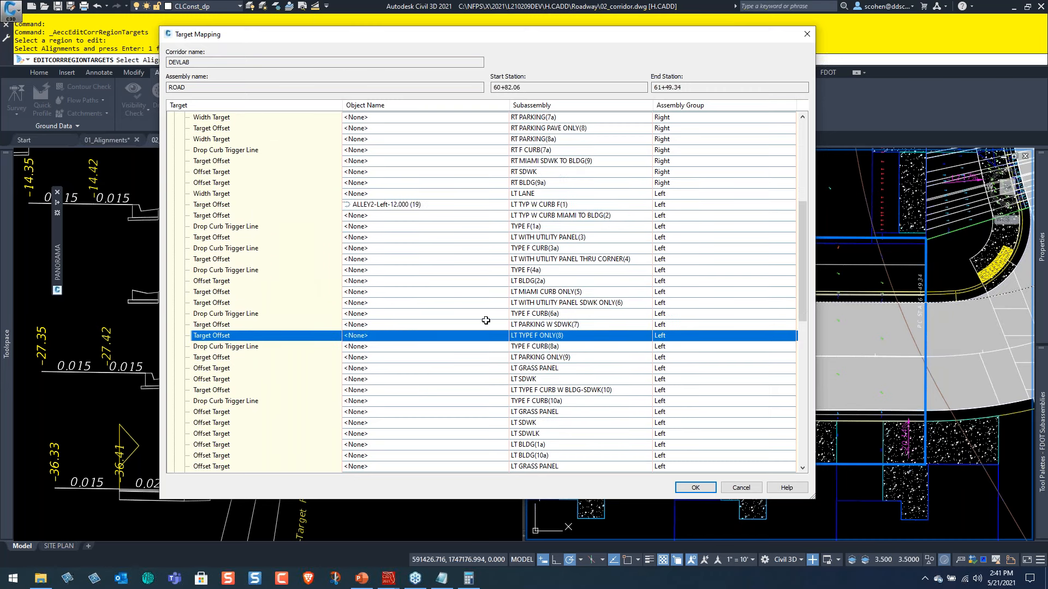
{"action": "left_click", "coordinate": [408, 334]}
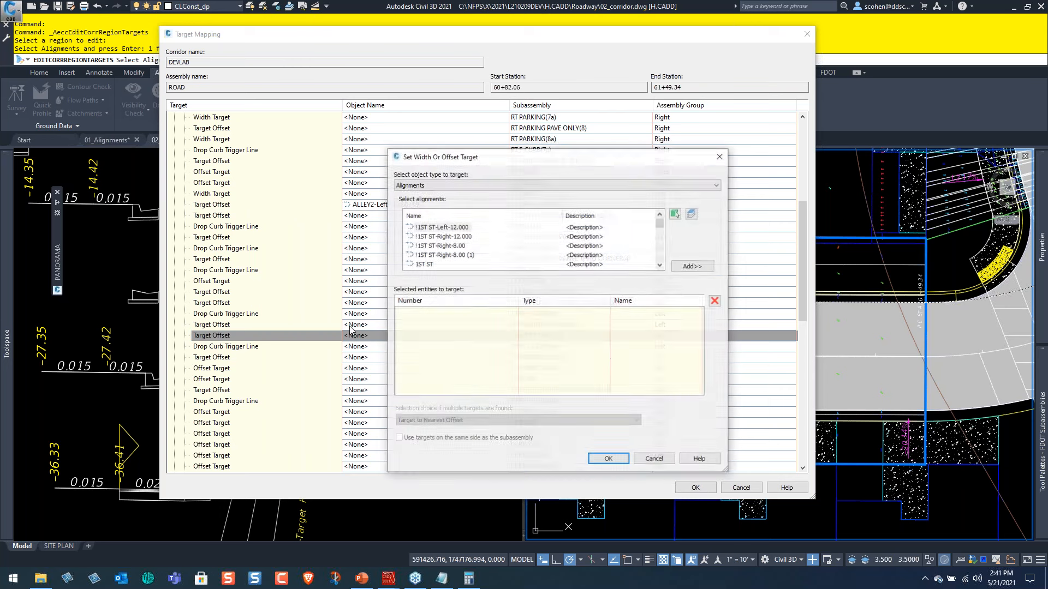
{"action": "left_click", "coordinate": [677, 214]}
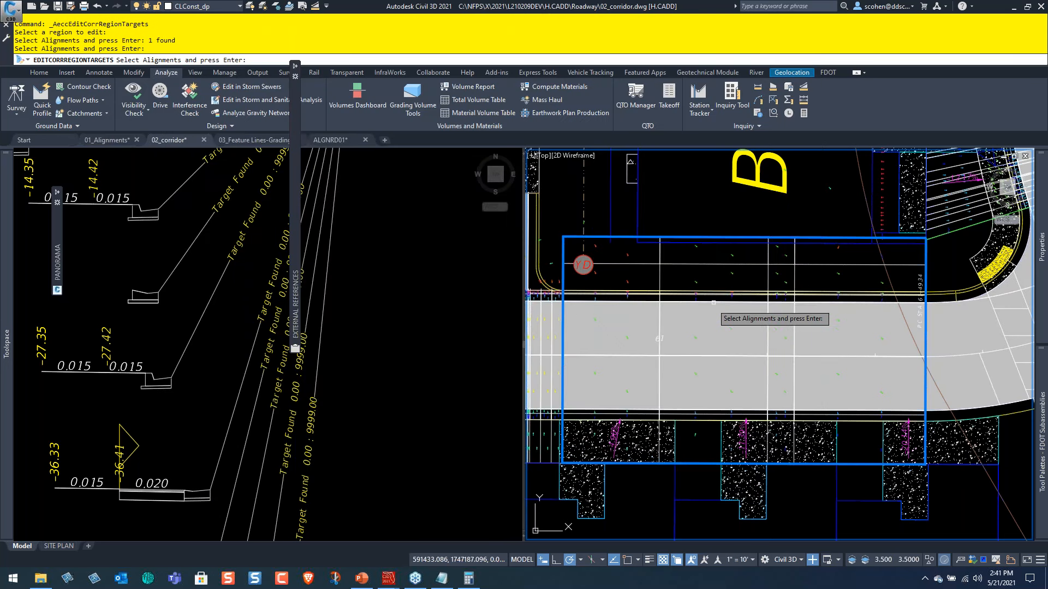
{"action": "left_click", "coordinate": [723, 307]}
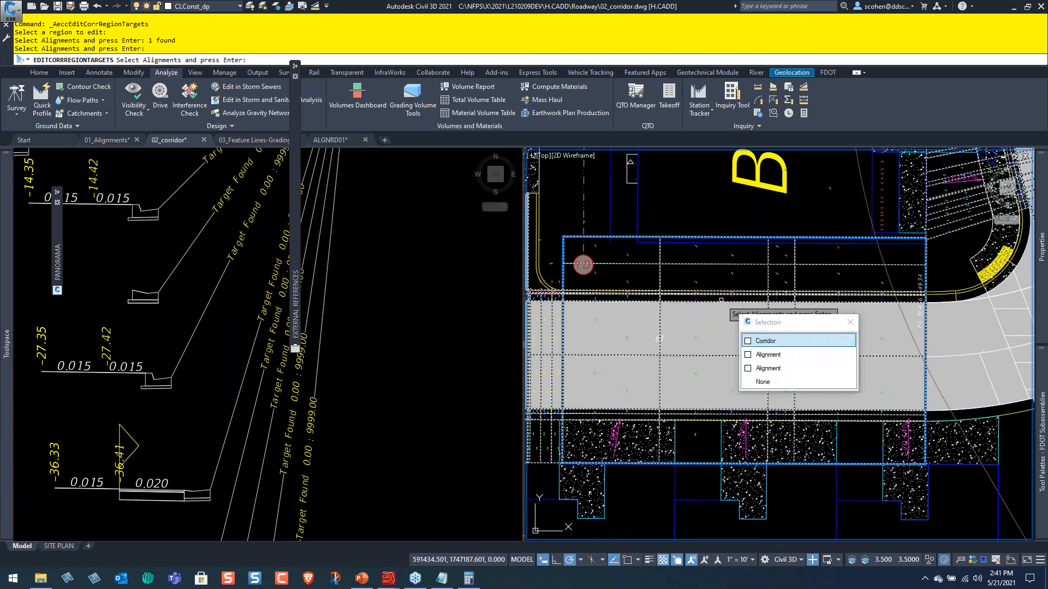
{"action": "left_click", "coordinate": [783, 353]}
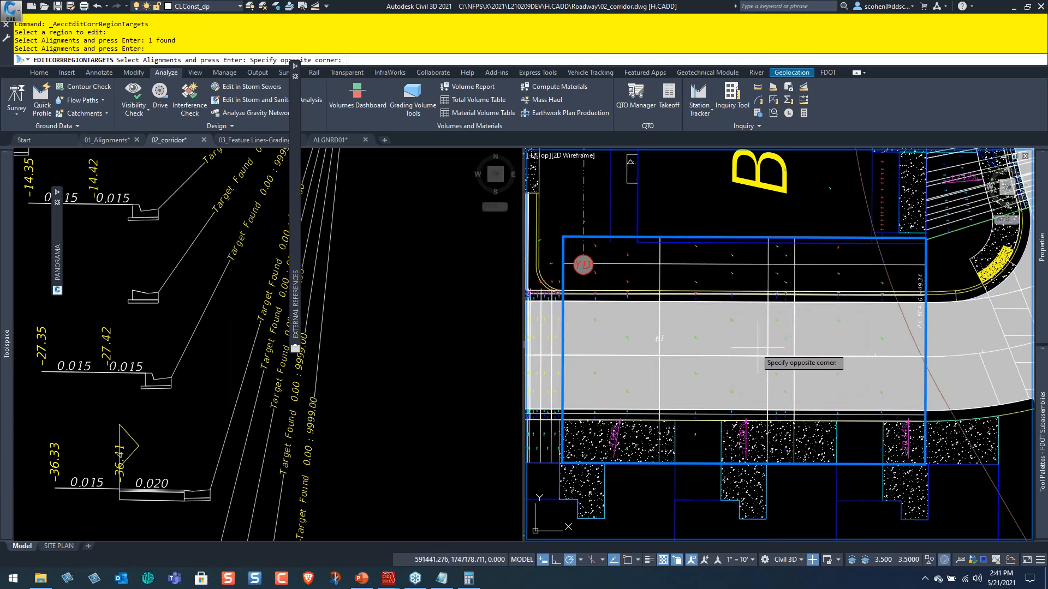
{"action": "key", "text": "Return"}
{"action": "left_click", "coordinate": [730, 300]}
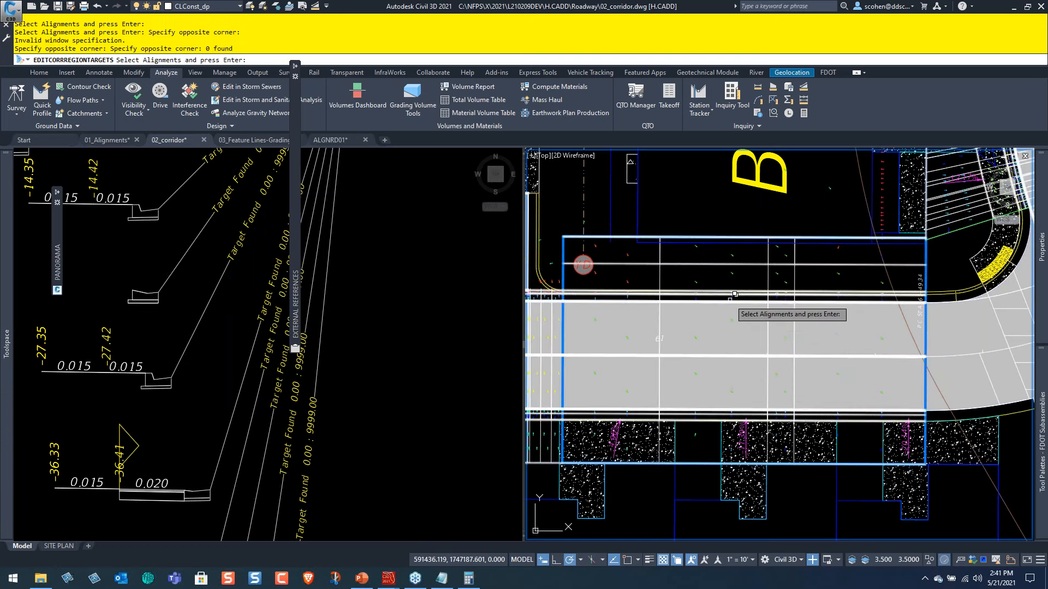
{"action": "left_click", "coordinate": [729, 300]}
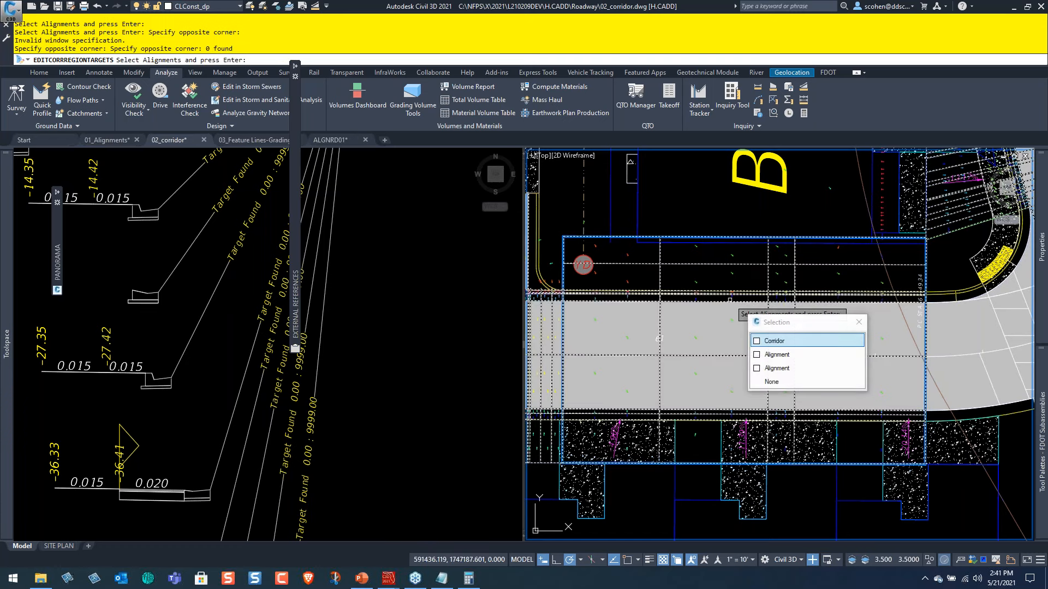
{"action": "left_click", "coordinate": [767, 354]}
{"action": "key", "text": "Return"}
{"action": "left_click", "coordinate": [748, 328]}
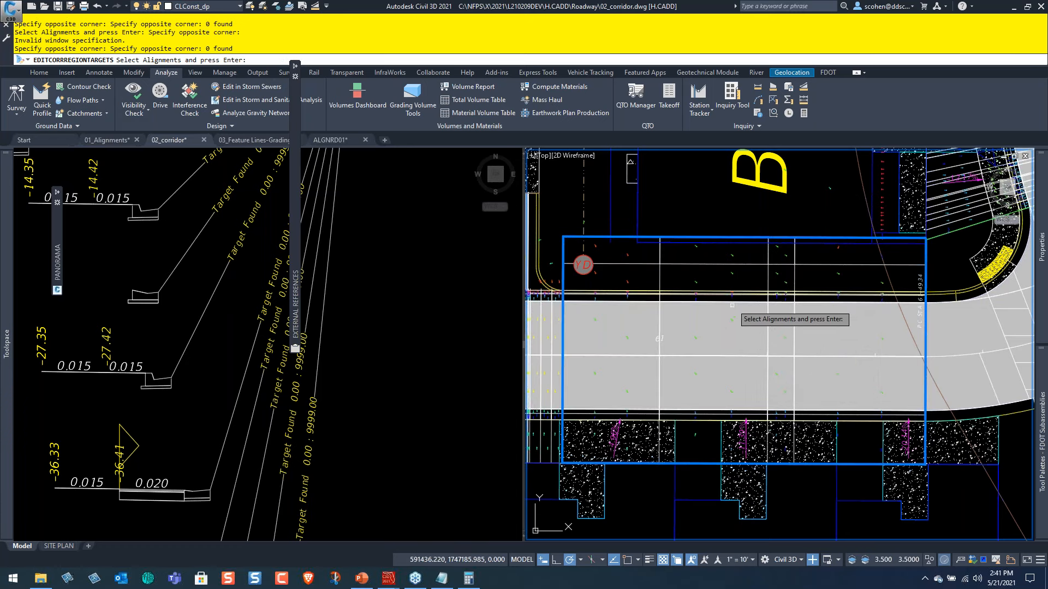
Assign the alignment along the road edge facing the B1 building as the LT TYPE F ONLY(8) offset target and apply the region's target mapping.
{"action": "left_click", "coordinate": [740, 296]}
{"action": "left_click", "coordinate": [769, 355]}
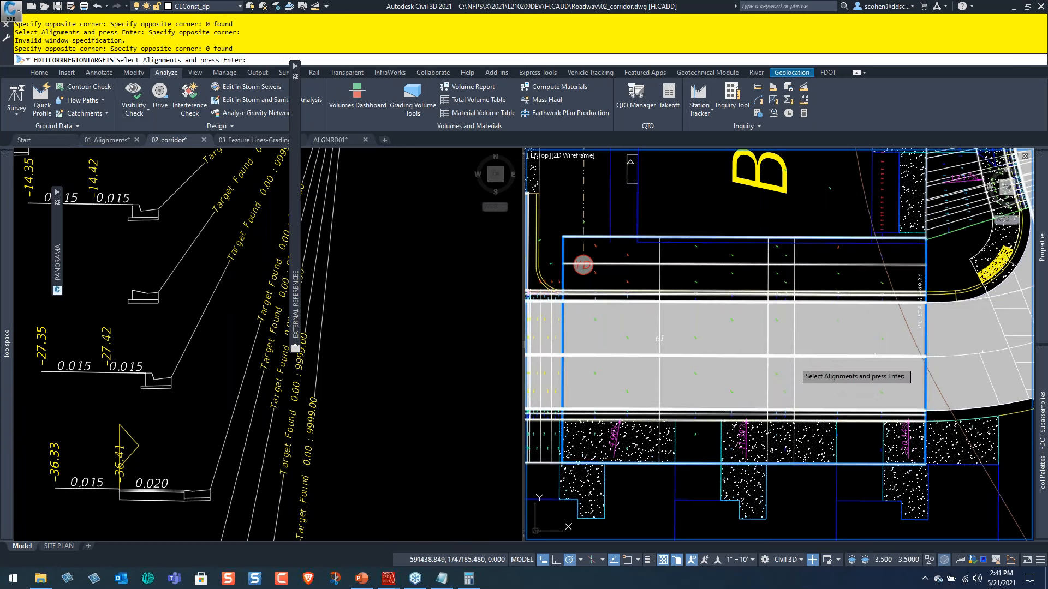
{"action": "key", "text": "Return"}
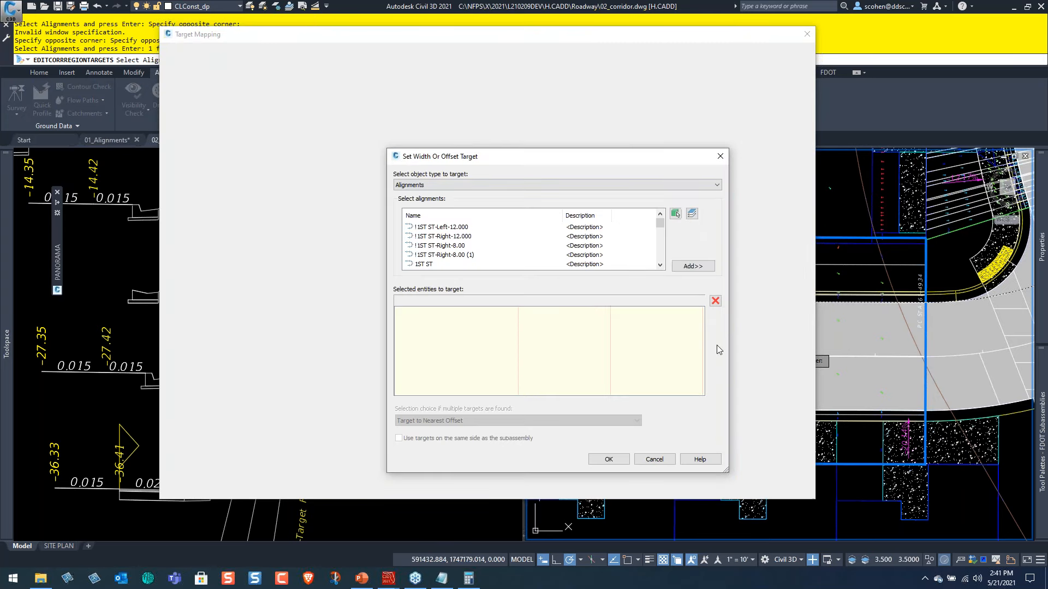
{"action": "left_click", "coordinate": [695, 270]}
{"action": "left_click", "coordinate": [607, 458]}
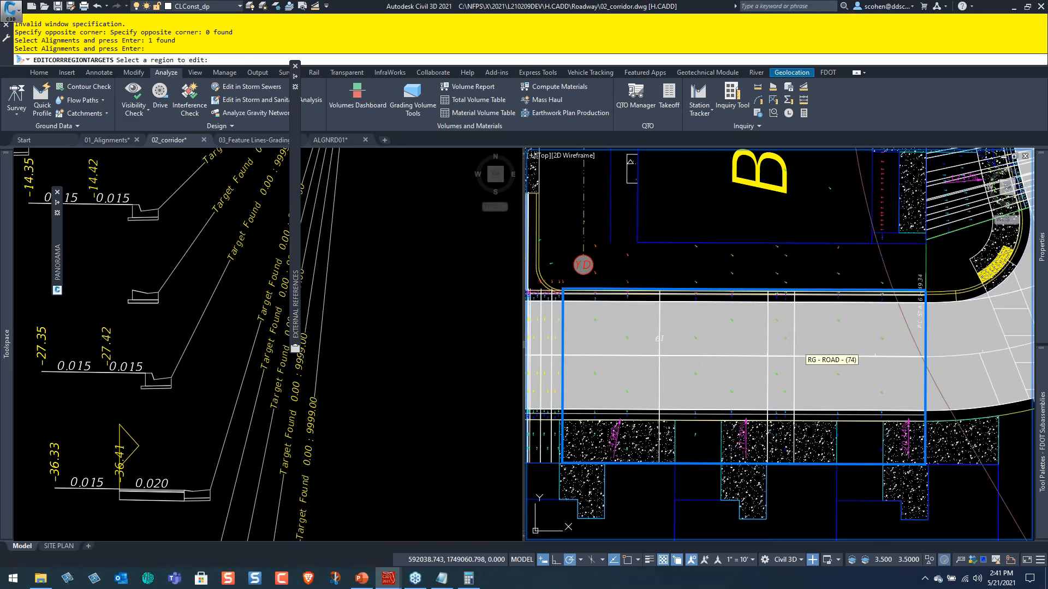
{"action": "key", "text": "Escape"}
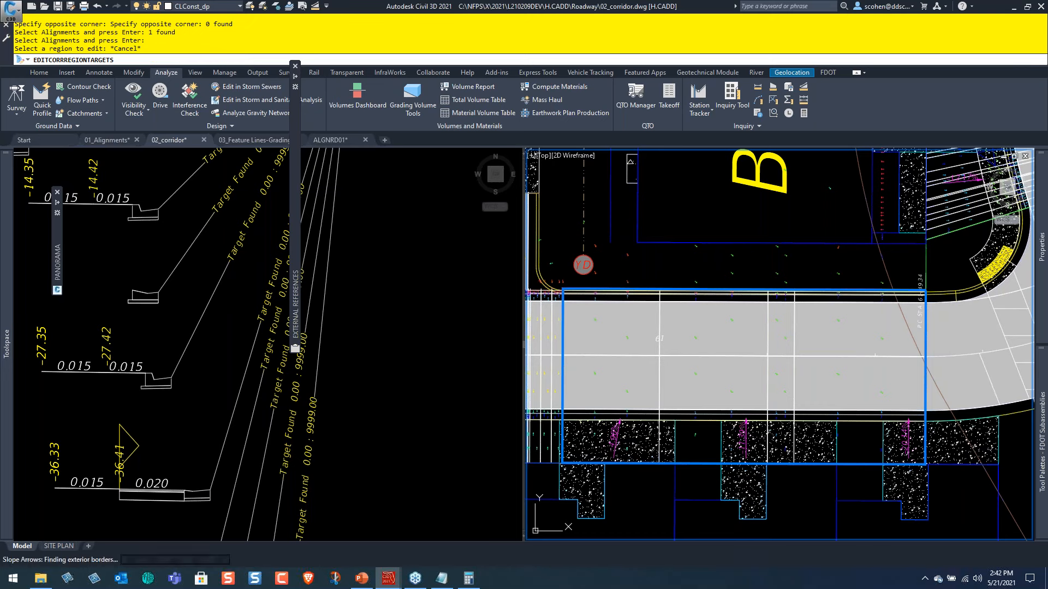
Check the Agenda slide in PowerPoint, and switch to the 03_Feature Lines-Grading drawing in Civil 3D.
{"action": "left_click", "coordinate": [362, 578]}
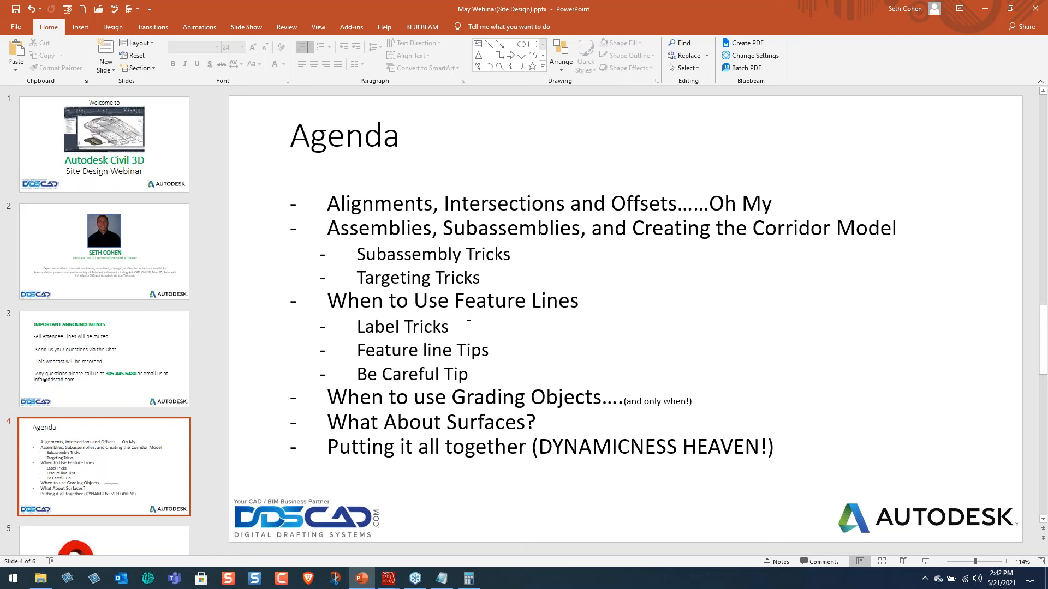
{"action": "key", "text": "alt+Tab"}
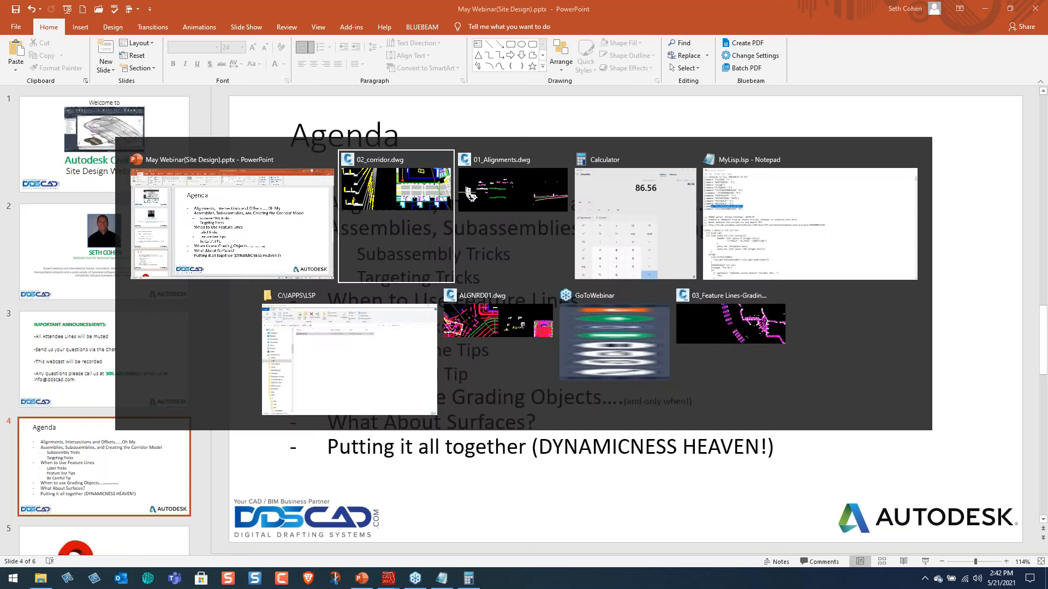
{"action": "key", "text": "alt+Tab"}
{"action": "key", "text": "alt+Tab"}
{"action": "key", "text": "alt+Tab"}
{"action": "key", "text": "alt+Tab"}
{"action": "key", "text": "alt+Tab"}
{"action": "key", "text": "alt+Tab"}
{"action": "key", "text": "alt+Tab"}
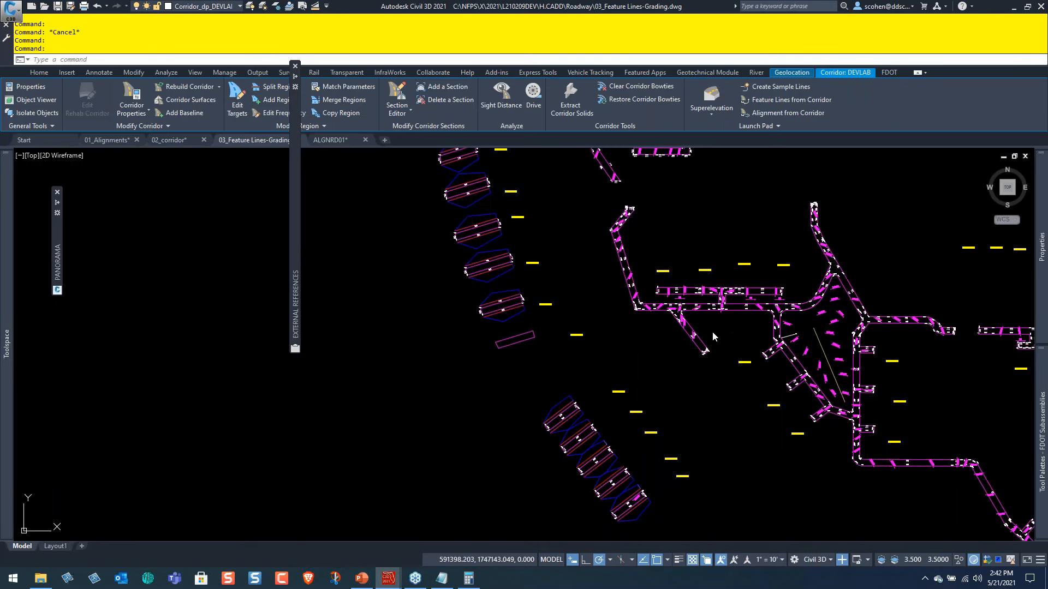
Reload the unloaded DSGNRD01 external reference in the feature lines drawing.
{"action": "left_click", "coordinate": [642, 343]}
{"action": "scroll", "coordinate": [726, 340], "scroll_direction": "down", "scroll_amount": 3}
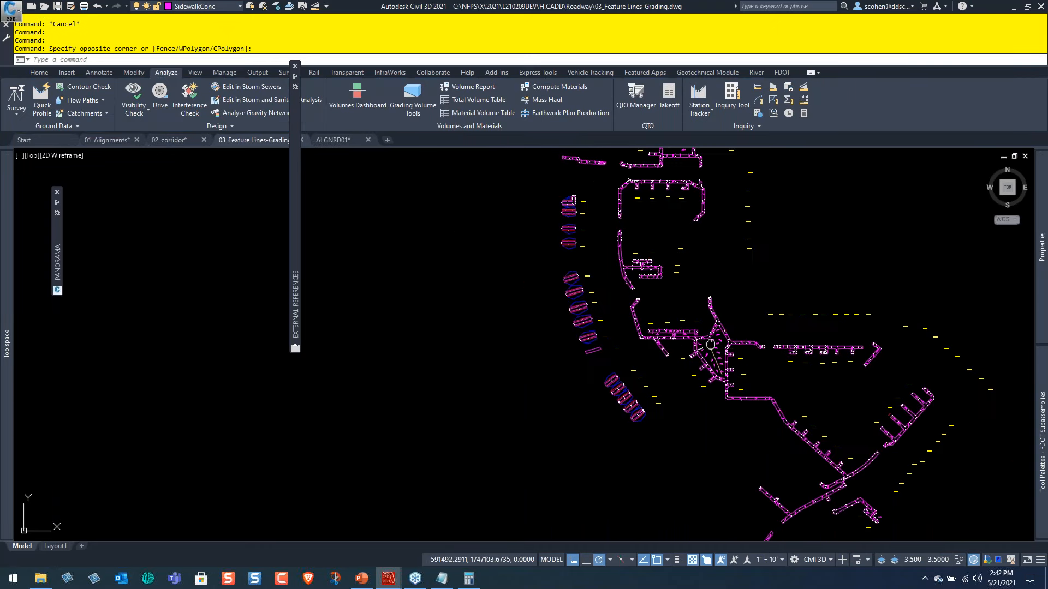
{"action": "middle_click_drag", "start_coordinate": [726, 340], "coordinate": [586, 355]}
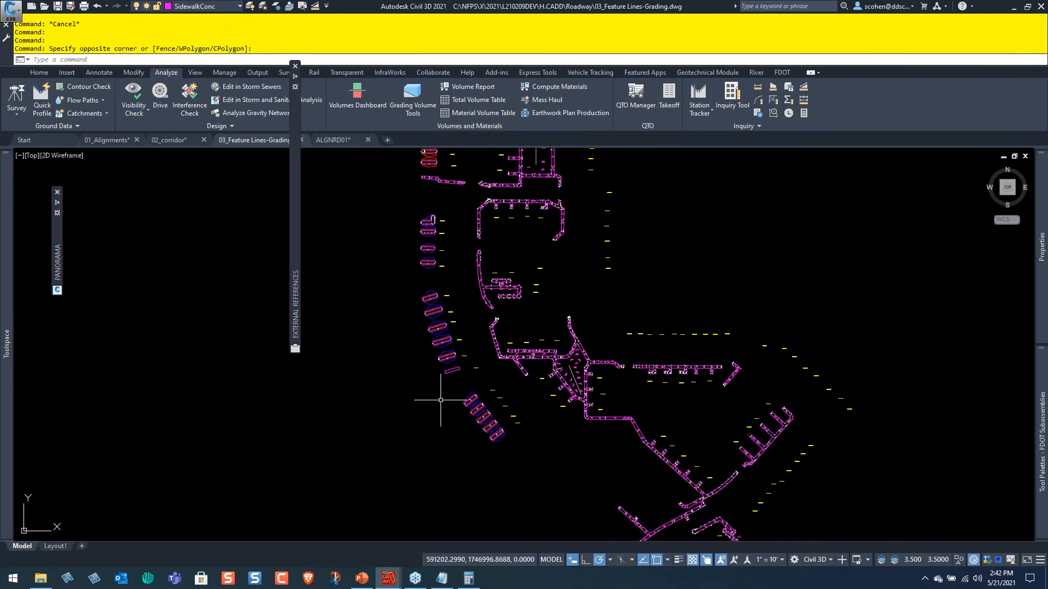
{"action": "scroll", "coordinate": [500, 358], "scroll_direction": "up", "scroll_amount": 4}
{"action": "scroll", "coordinate": [526, 357], "scroll_direction": "up", "scroll_amount": 4}
{"action": "scroll", "coordinate": [530, 356], "scroll_direction": "down", "scroll_amount": 4}
{"action": "mouse_move", "coordinate": [295, 188]}
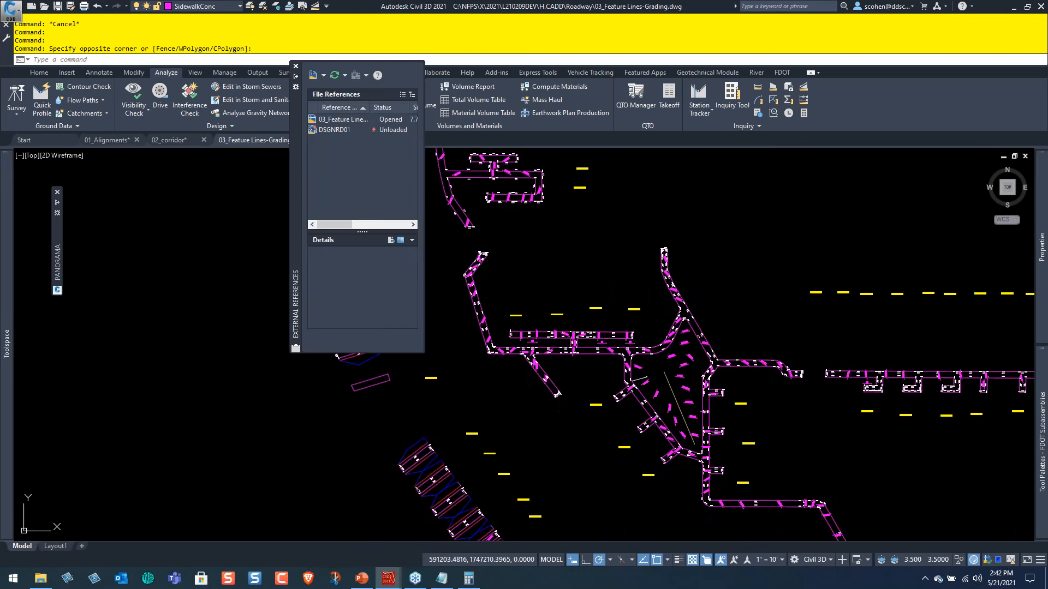
{"action": "right_click", "coordinate": [323, 130]}
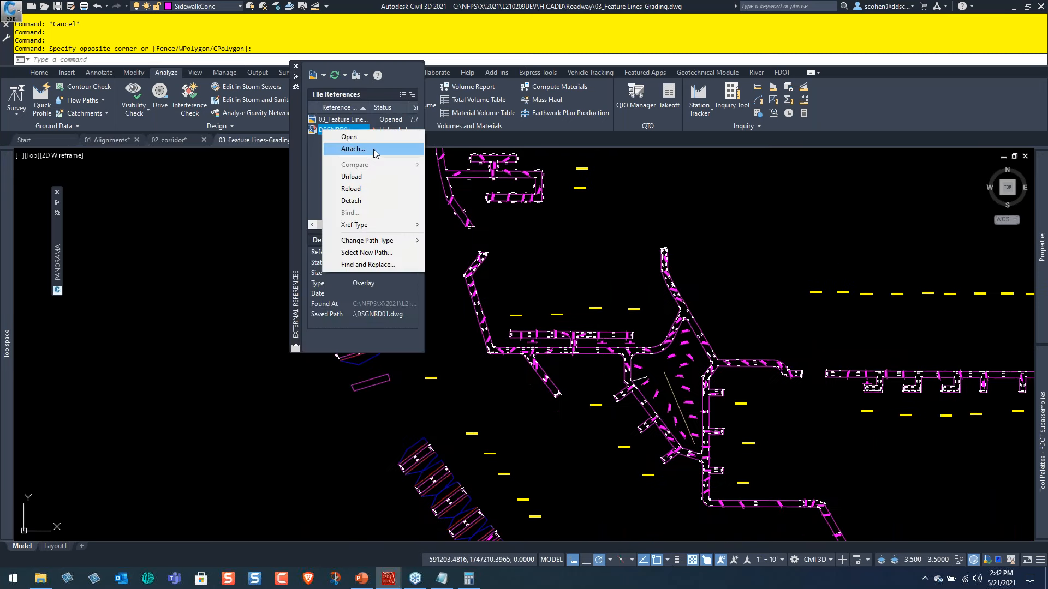
{"action": "left_click", "coordinate": [352, 188]}
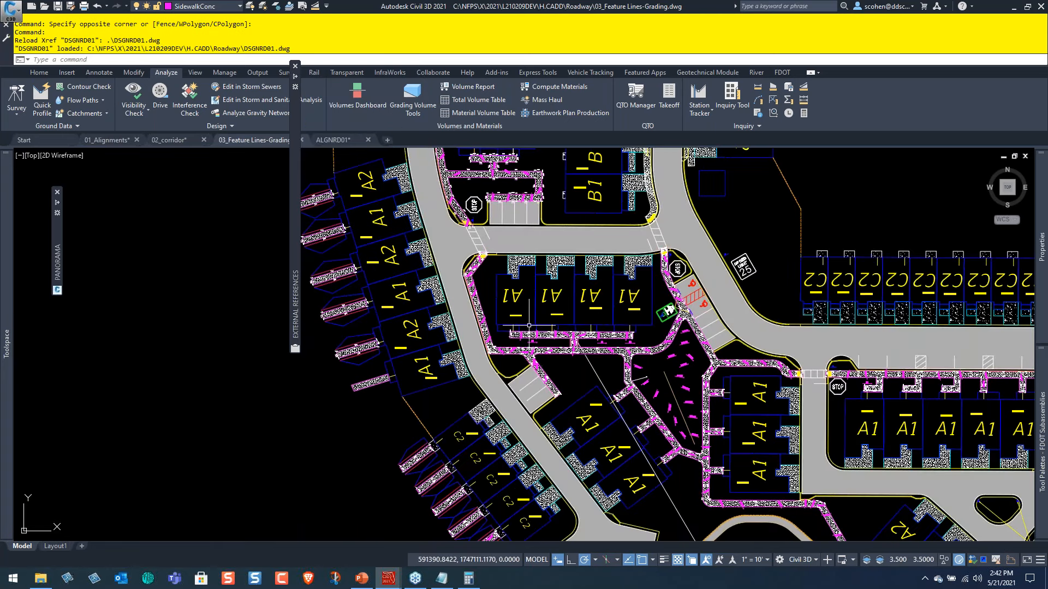
Examine the sidewalk feature lines with their slope and elevation labels around the A1 units and the parking stalls beside the STOP sign.
{"action": "scroll", "coordinate": [530, 326], "scroll_direction": "up", "scroll_amount": 6}
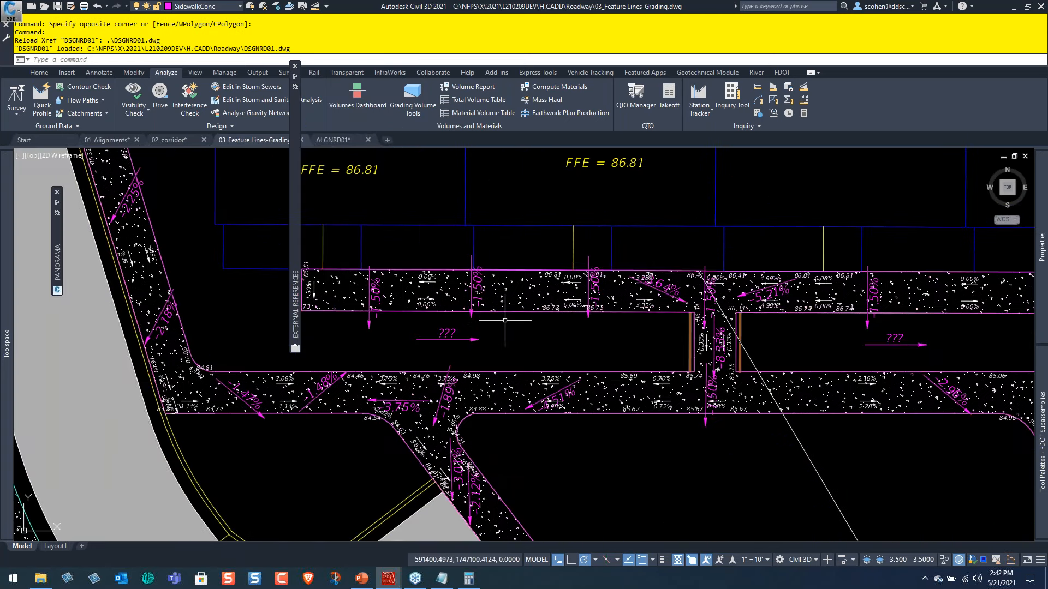
{"action": "scroll", "coordinate": [505, 321], "scroll_direction": "down", "scroll_amount": 2}
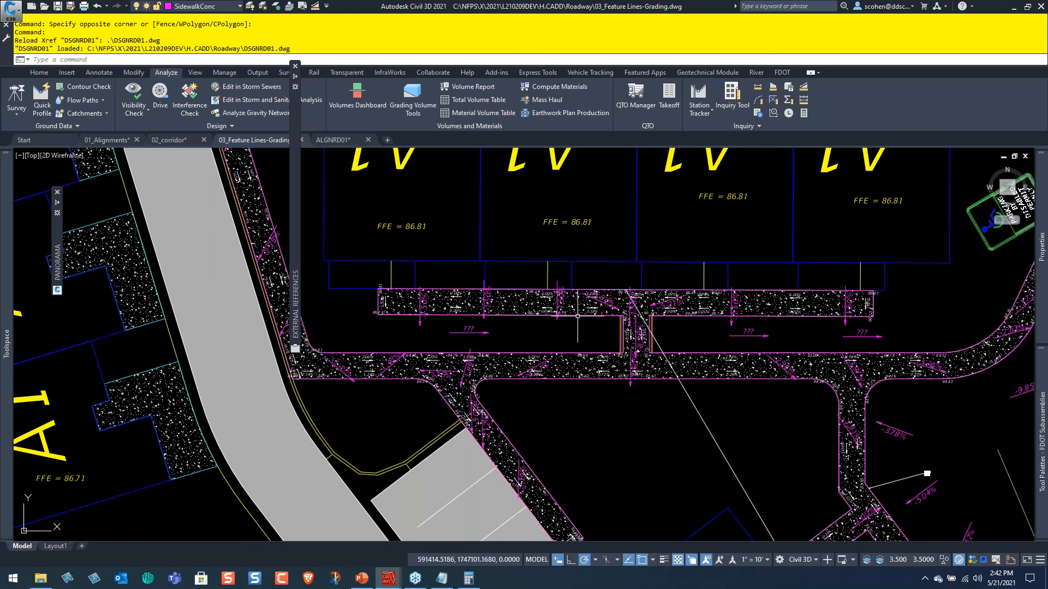
{"action": "scroll", "coordinate": [578, 317], "scroll_direction": "down", "scroll_amount": 4}
{"action": "middle_click_drag", "start_coordinate": [653, 264], "coordinate": [650, 362]}
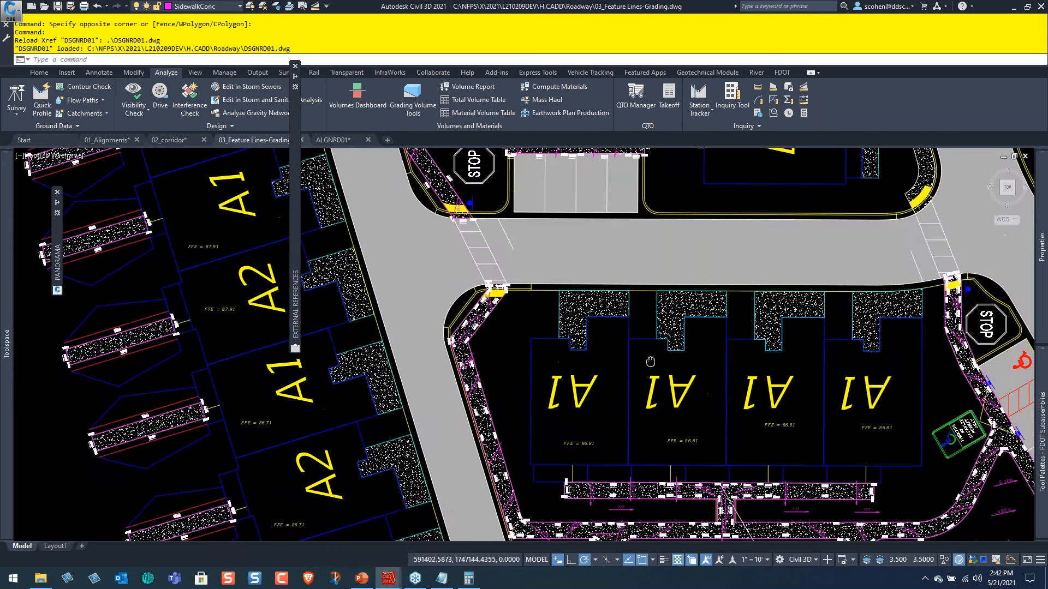
{"action": "middle_click_drag", "start_coordinate": [433, 202], "coordinate": [421, 318]}
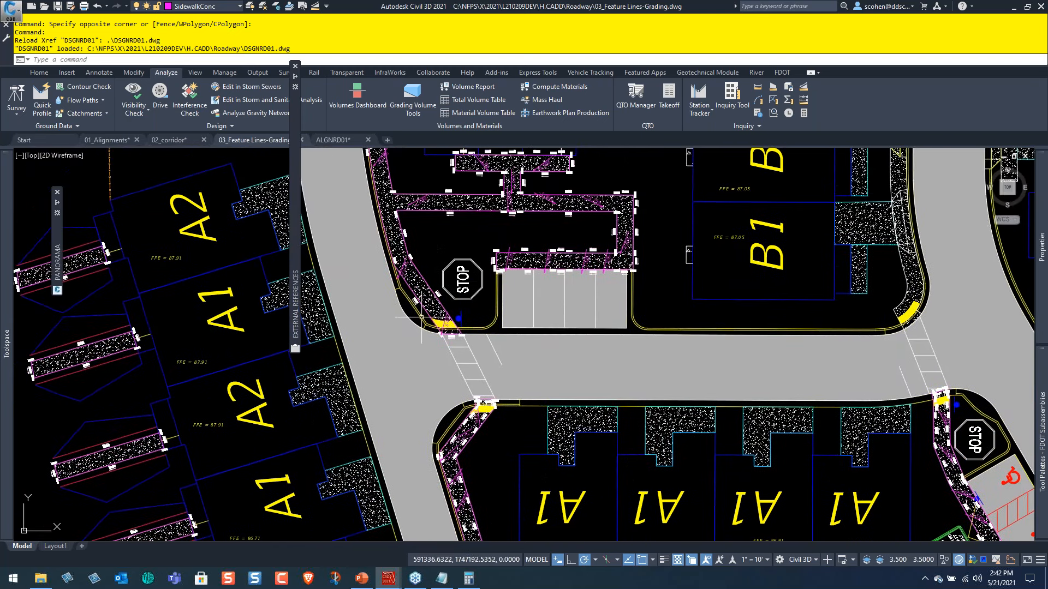
{"action": "scroll", "coordinate": [421, 317], "scroll_direction": "up", "scroll_amount": 5}
{"action": "scroll", "coordinate": [541, 309], "scroll_direction": "down", "scroll_amount": 5}
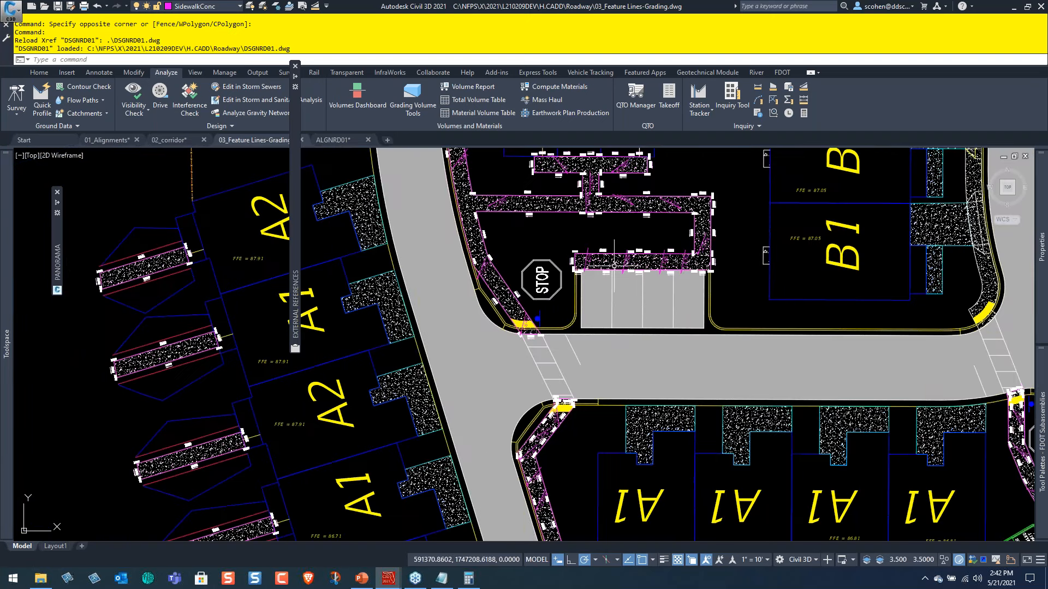
{"action": "middle_click_drag", "start_coordinate": [614, 265], "coordinate": [584, 351]}
{"action": "scroll", "coordinate": [585, 350], "scroll_direction": "up", "scroll_amount": 3}
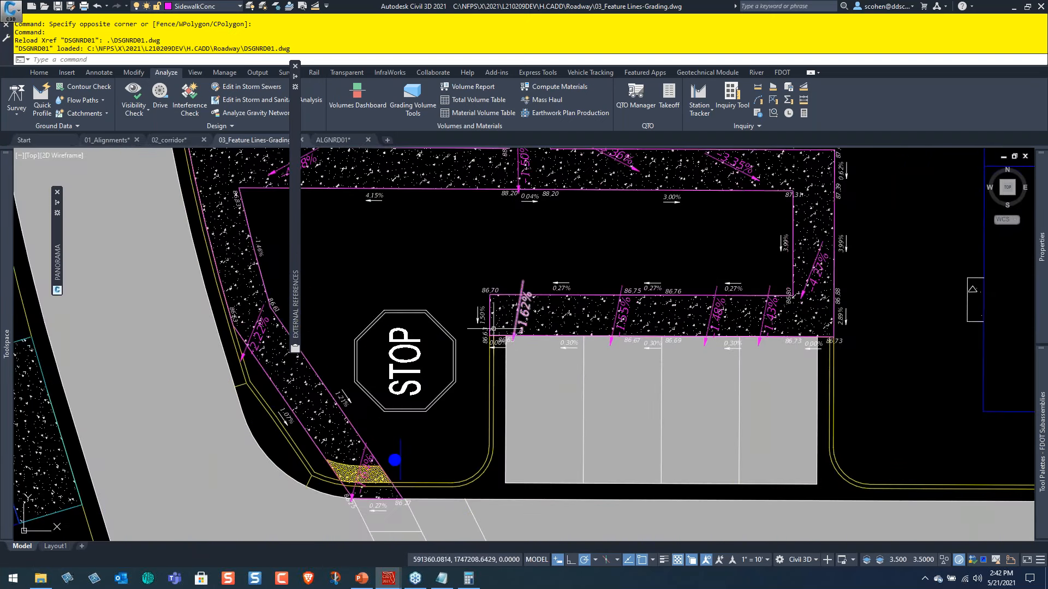
Examine the slope and elevation labels on the sidewalk along the parking stalls and the connecting walk to the A1 units.
{"action": "scroll", "coordinate": [532, 326], "scroll_direction": "up", "scroll_amount": 4}
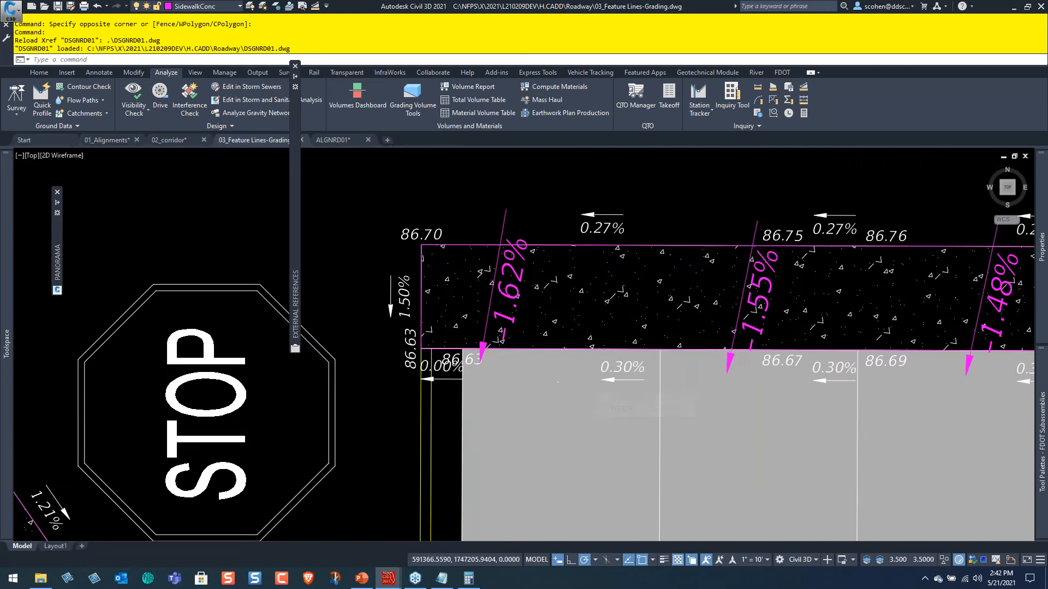
{"action": "scroll", "coordinate": [583, 382], "scroll_direction": "down", "scroll_amount": 6}
{"action": "scroll", "coordinate": [692, 409], "scroll_direction": "up", "scroll_amount": 7}
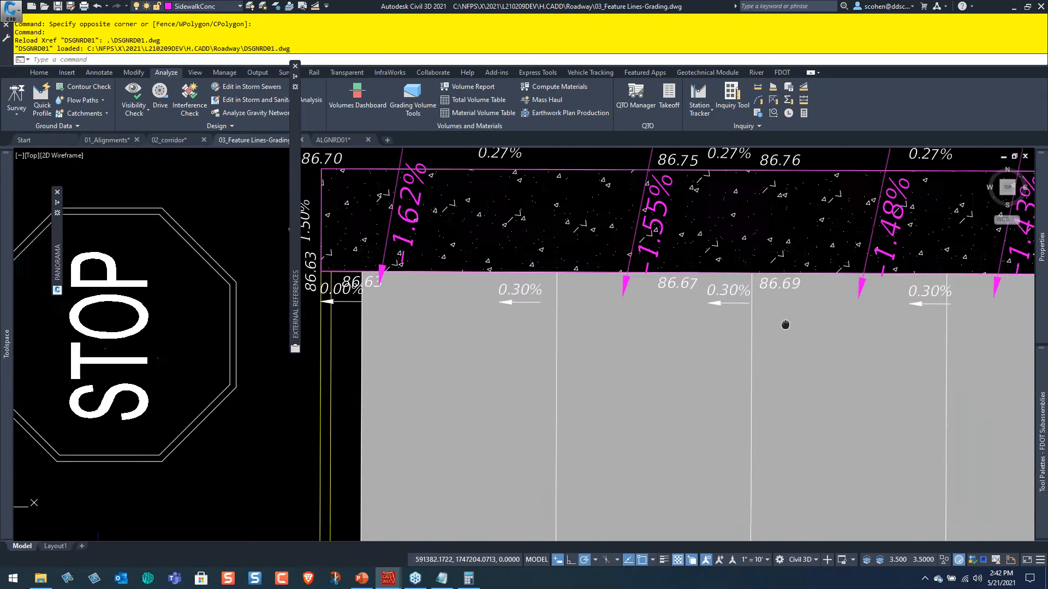
{"action": "scroll", "coordinate": [679, 285], "scroll_direction": "down", "scroll_amount": 3}
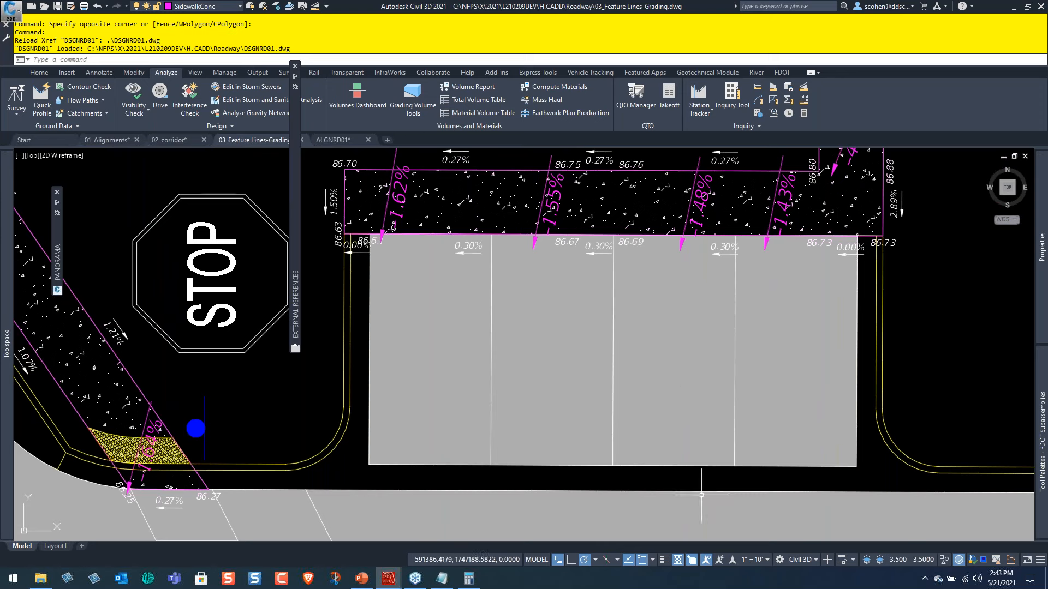
{"action": "middle_click_drag", "start_coordinate": [734, 420], "coordinate": [739, 300]}
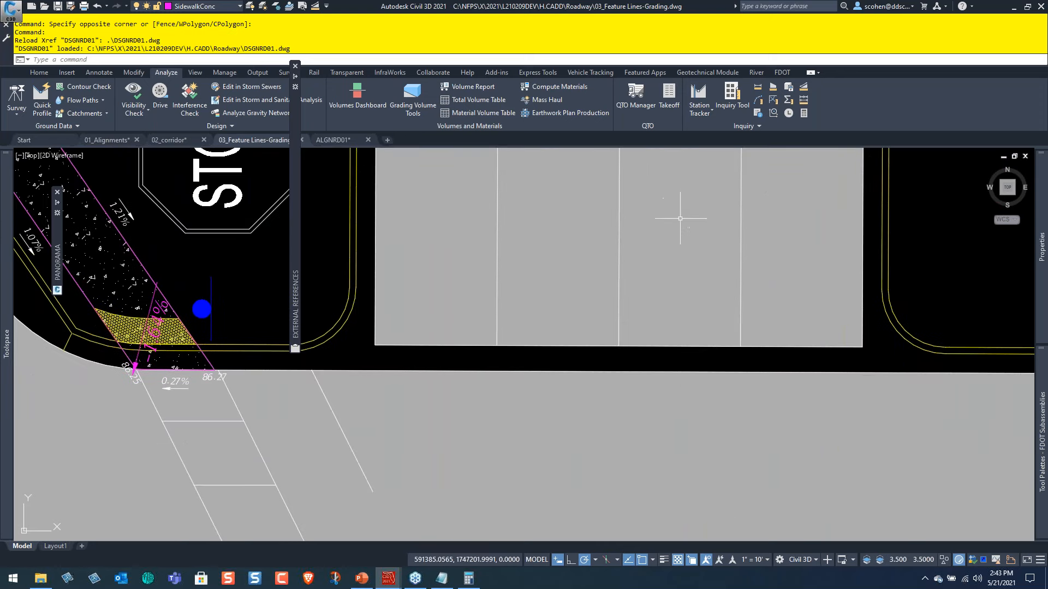
{"action": "scroll", "coordinate": [685, 214], "scroll_direction": "down", "scroll_amount": 8}
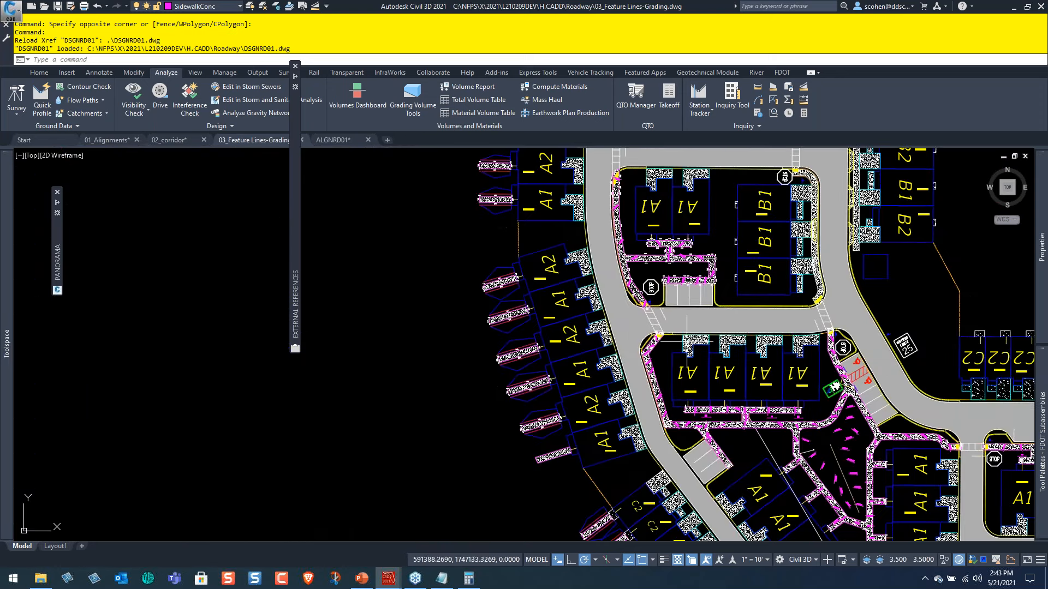
{"action": "scroll", "coordinate": [685, 277], "scroll_direction": "up", "scroll_amount": 8}
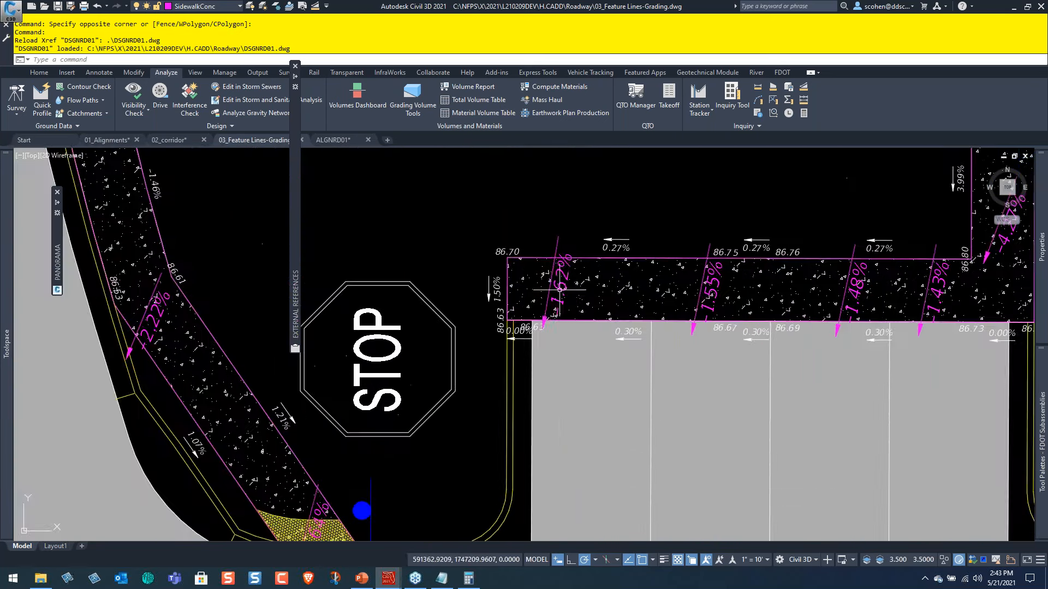
{"action": "scroll", "coordinate": [600, 330], "scroll_direction": "up", "scroll_amount": 5}
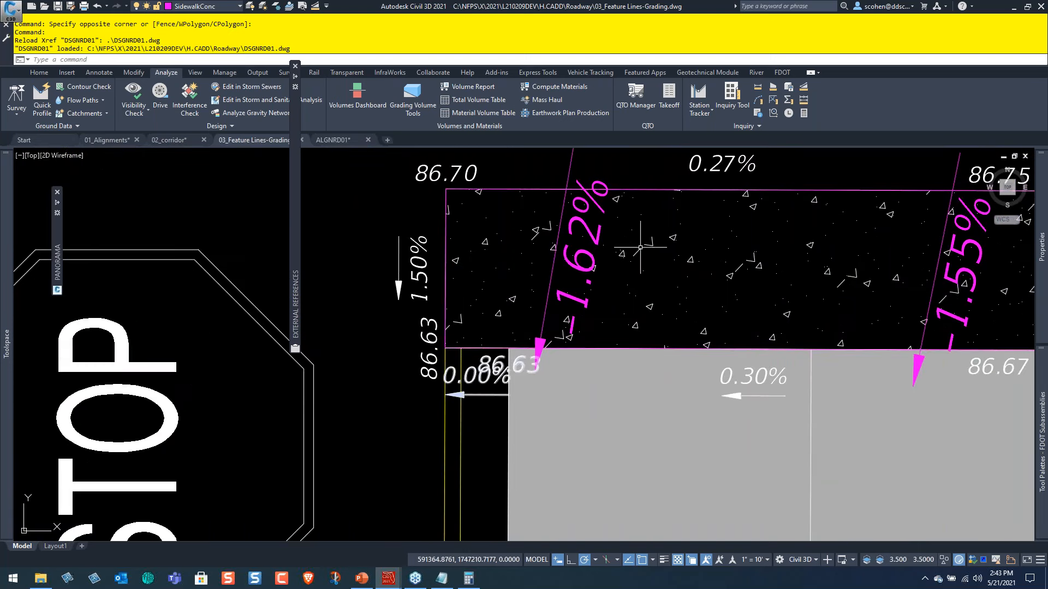
{"action": "scroll", "coordinate": [695, 215], "scroll_direction": "down", "scroll_amount": 3}
{"action": "middle_click_drag", "start_coordinate": [867, 269], "coordinate": [470, 266]}
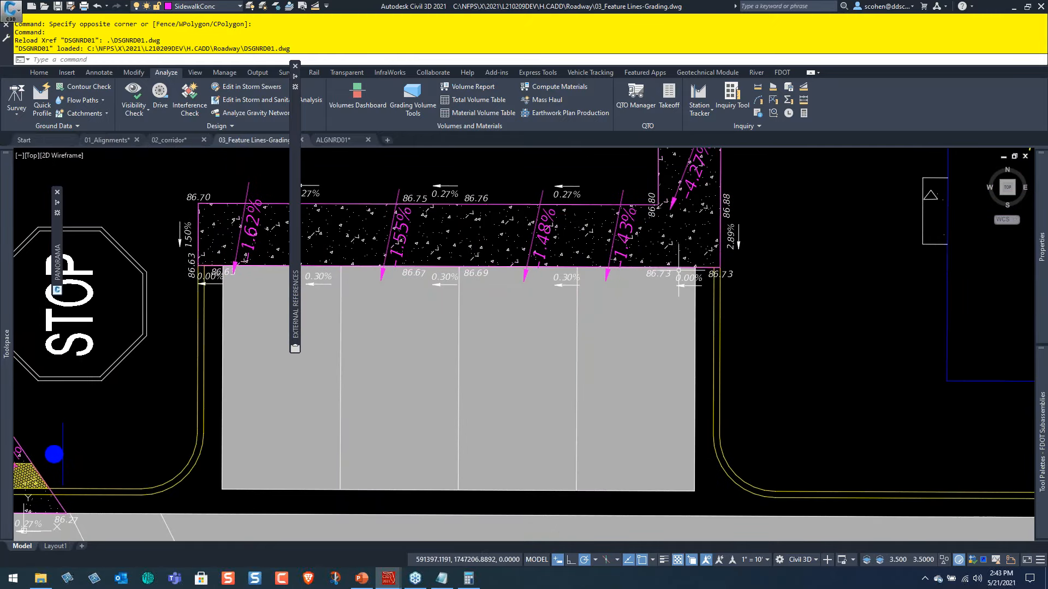
{"action": "middle_click_drag", "start_coordinate": [700, 264], "coordinate": [665, 370]}
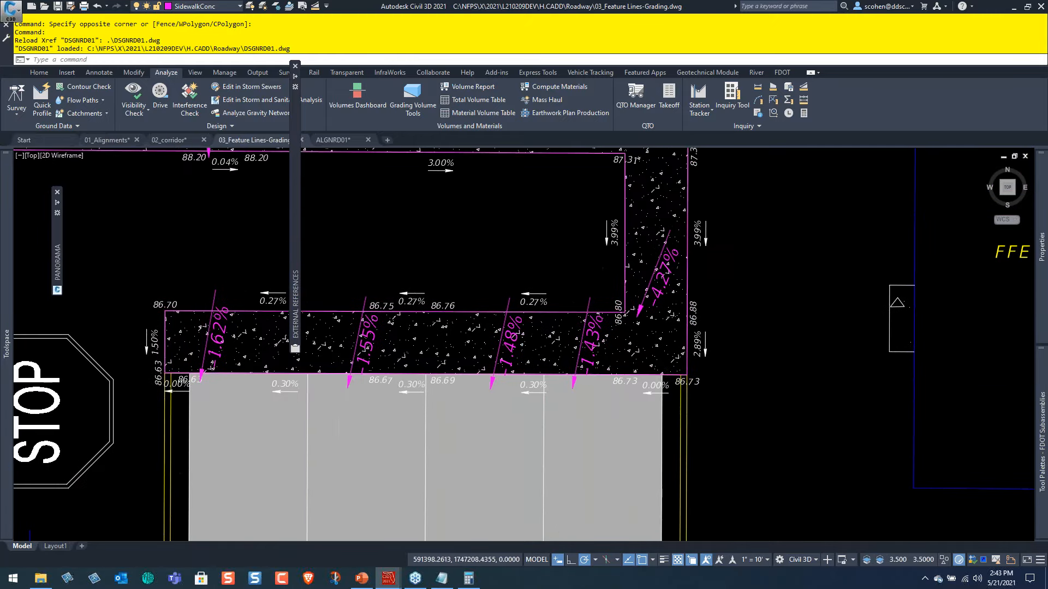
{"action": "scroll", "coordinate": [656, 363], "scroll_direction": "down", "scroll_amount": 3}
{"action": "middle_click_drag", "start_coordinate": [585, 272], "coordinate": [619, 346]}
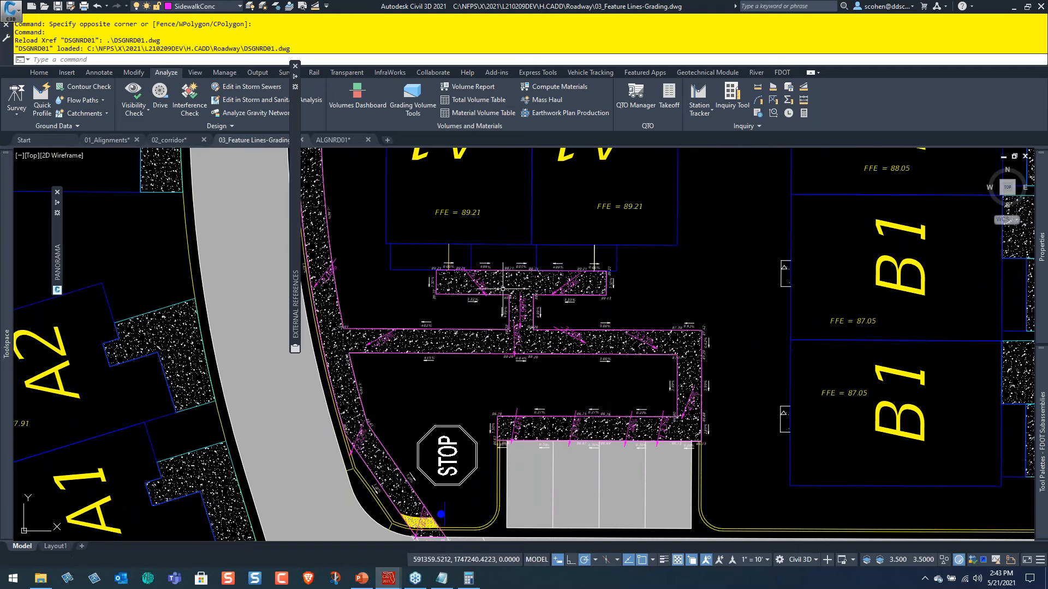
{"action": "scroll", "coordinate": [664, 360], "scroll_direction": "up", "scroll_amount": 4}
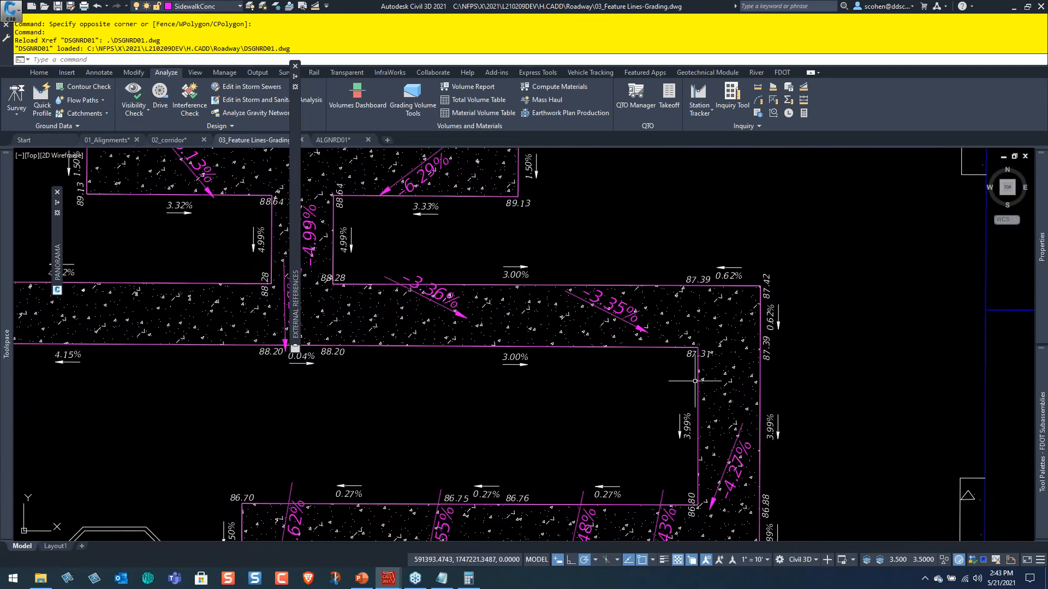
{"action": "scroll", "coordinate": [619, 295], "scroll_direction": "down", "scroll_amount": 4}
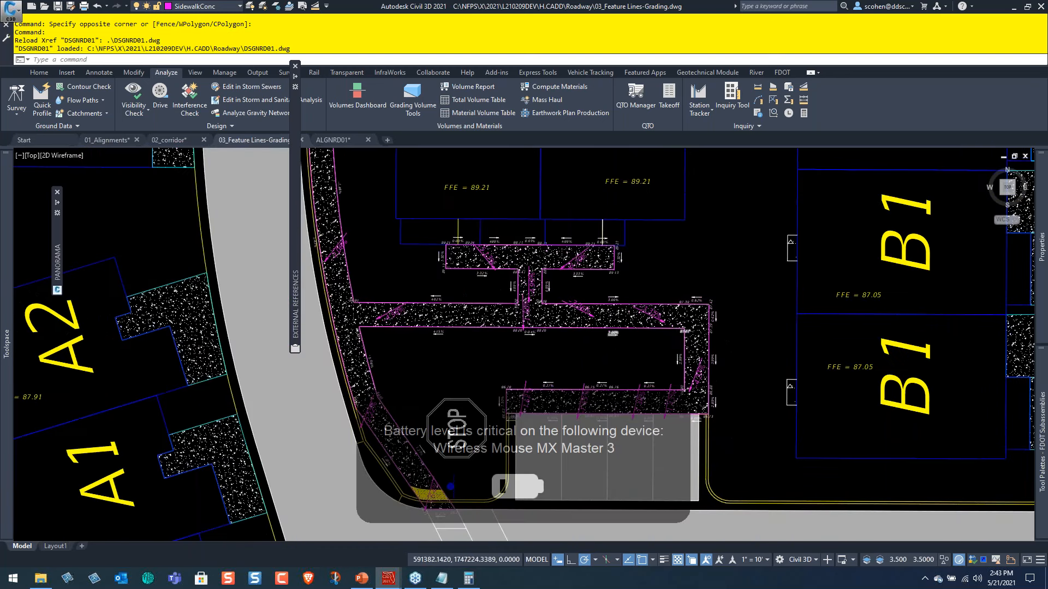
{"action": "scroll", "coordinate": [600, 347], "scroll_direction": "down", "scroll_amount": 4}
{"action": "middle_click_drag", "start_coordinate": [595, 351], "coordinate": [614, 258]}
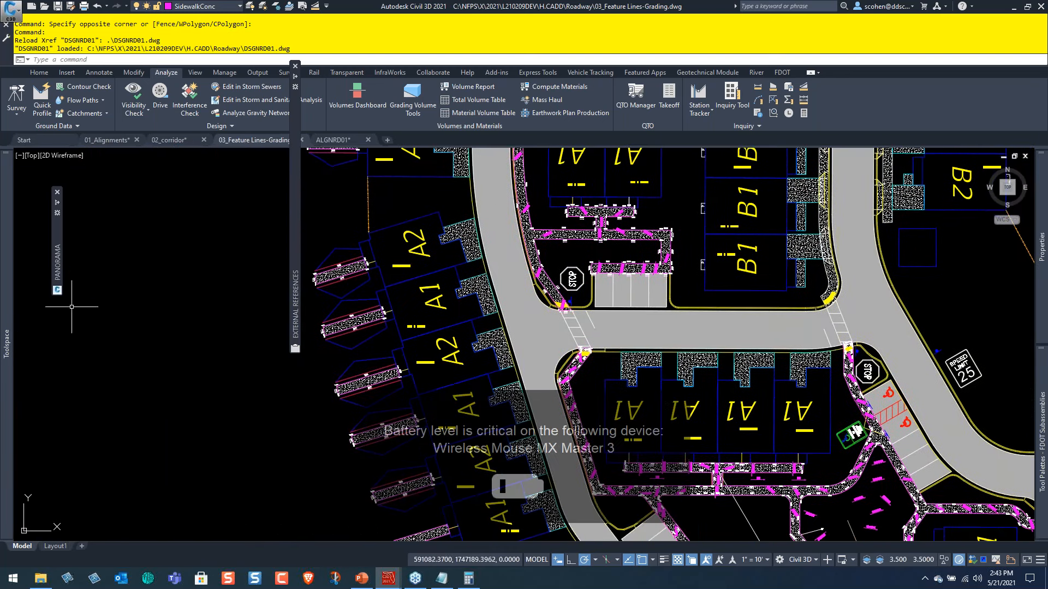
{"action": "mouse_move", "coordinate": [2, 284]}
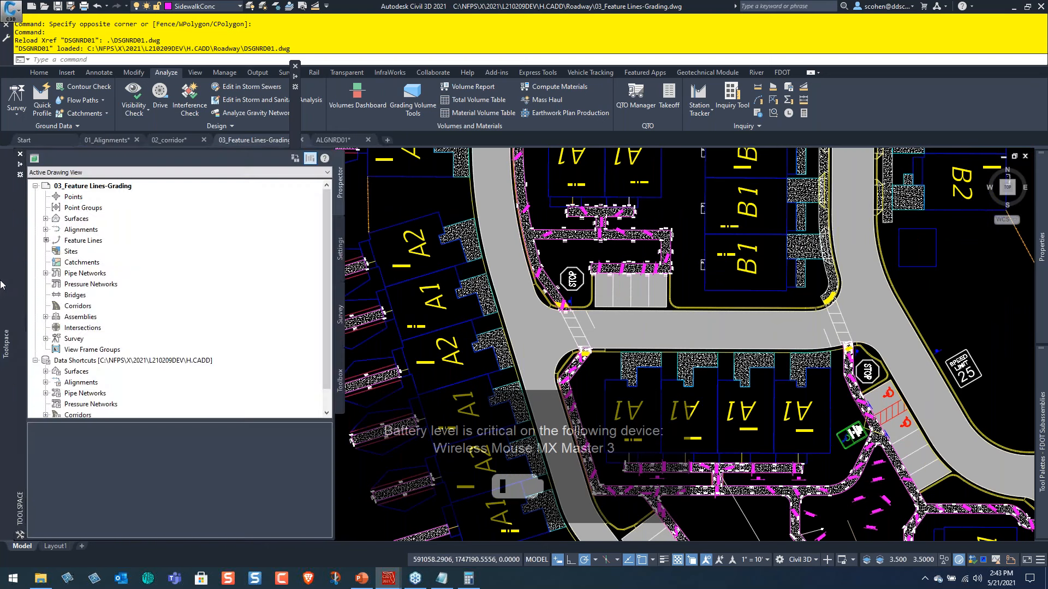
{"action": "left_click", "coordinate": [339, 248]}
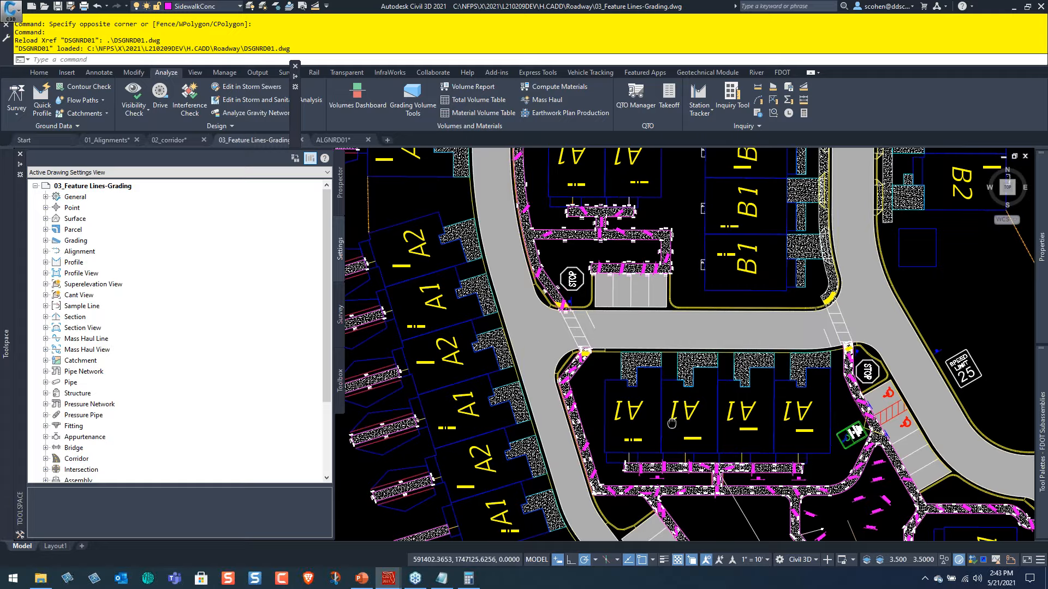
Check the object type of the unlabeled sidewalk outline behind the southernmost A1 unit on the west side of the road, and clear the selection.
{"action": "middle_click_drag", "start_coordinate": [672, 423], "coordinate": [625, 277]}
{"action": "scroll", "coordinate": [637, 343], "scroll_direction": "up", "scroll_amount": 2}
{"action": "middle_click_drag", "start_coordinate": [317, 419], "coordinate": [486, 343]}
{"action": "scroll", "coordinate": [397, 350], "scroll_direction": "up", "scroll_amount": 2}
{"action": "scroll", "coordinate": [394, 350], "scroll_direction": "up", "scroll_amount": 2}
{"action": "scroll", "coordinate": [444, 334], "scroll_direction": "up", "scroll_amount": 1}
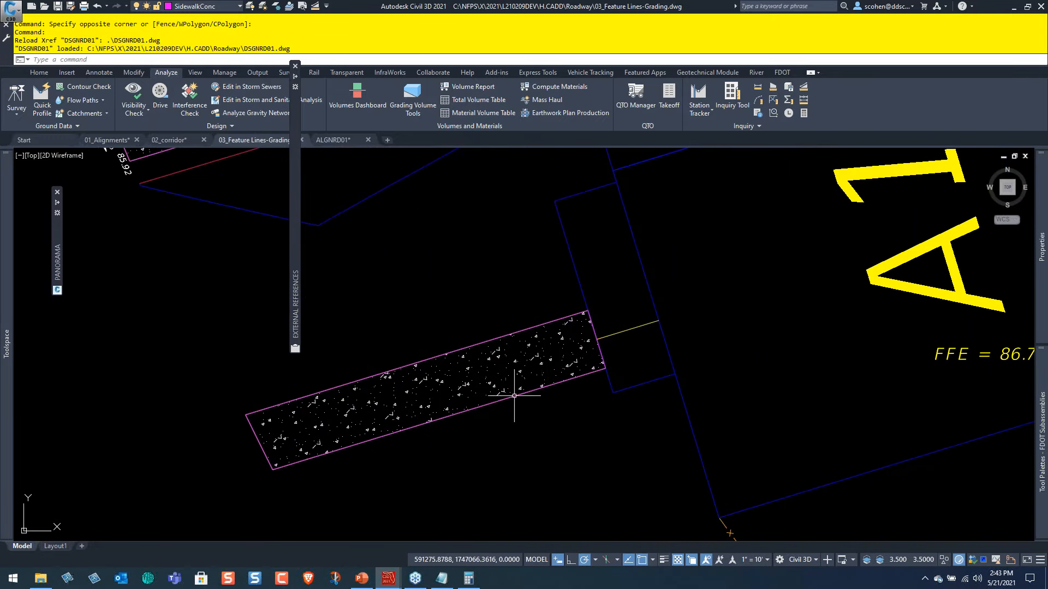
{"action": "left_click", "coordinate": [514, 395]}
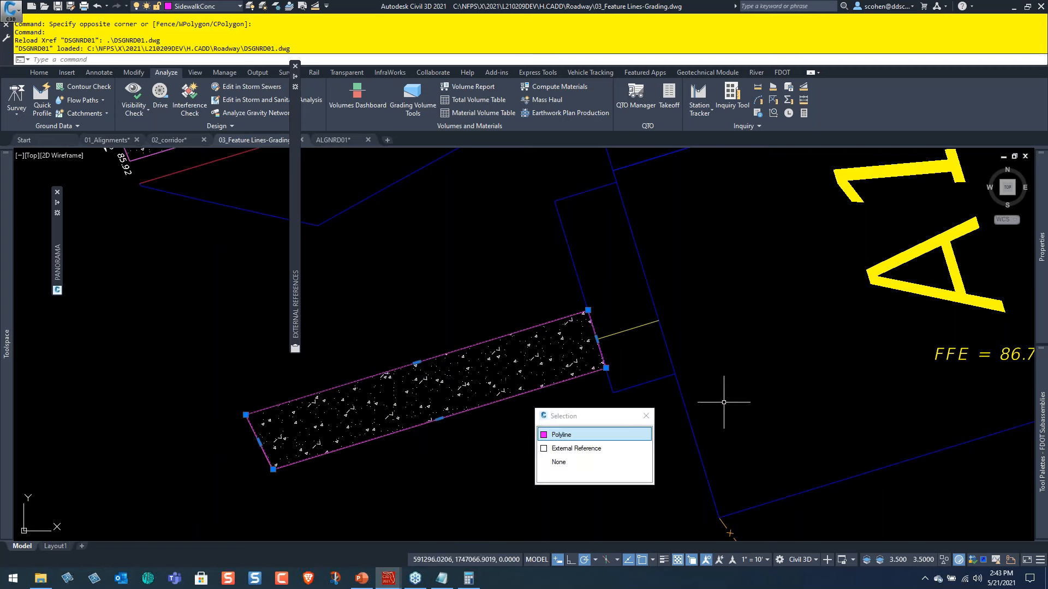
{"action": "left_click", "coordinate": [580, 435]}
{"action": "key", "text": "Escape"}
{"action": "key", "text": "Escape"}
{"action": "key", "text": "Escape"}
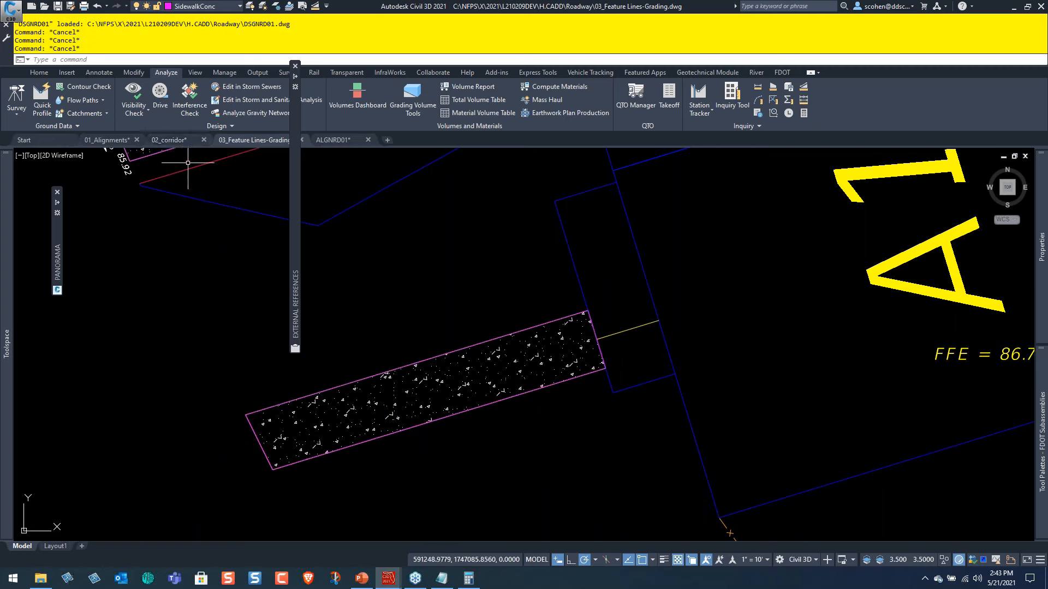
Start creating a feature line from objects, using the unlabeled sidewalk's closed polyline as the source.
{"action": "left_click", "coordinate": [43, 74]}
{"action": "left_click", "coordinate": [158, 98]}
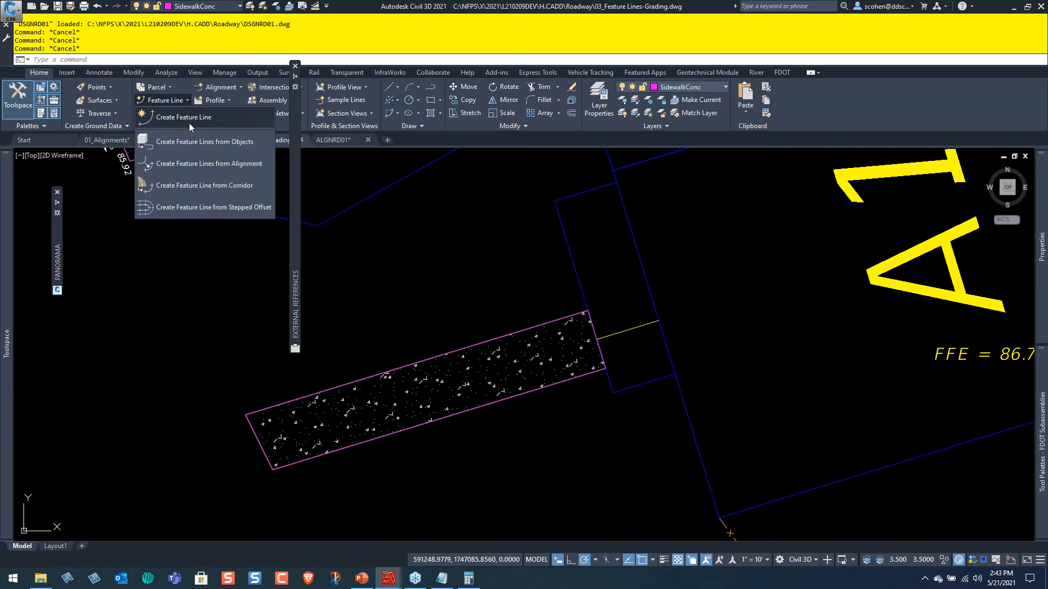
{"action": "left_click", "coordinate": [186, 141]}
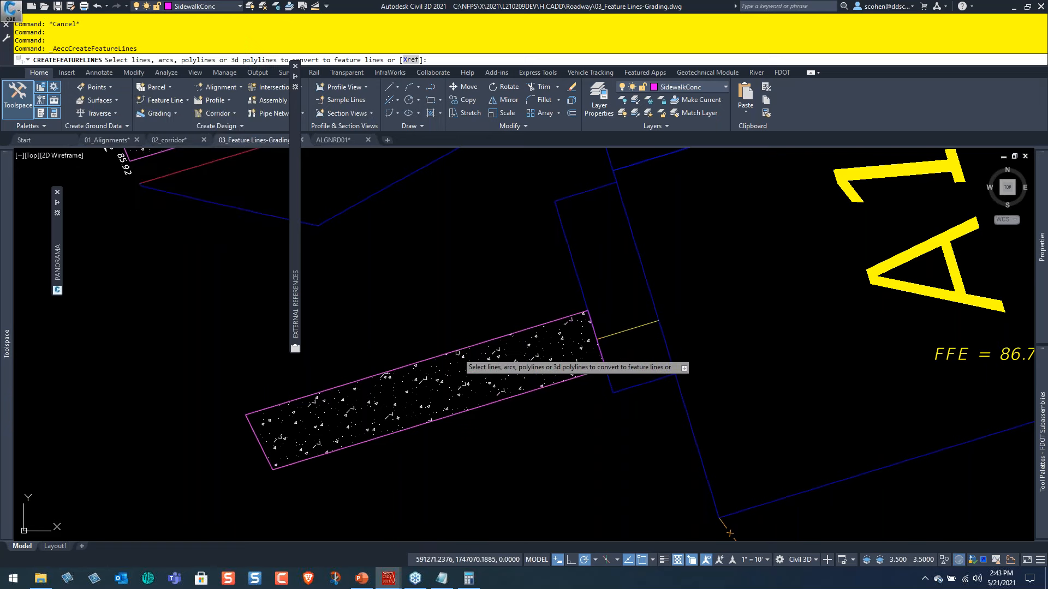
{"action": "left_click", "coordinate": [514, 360]}
{"action": "key", "text": "Return"}
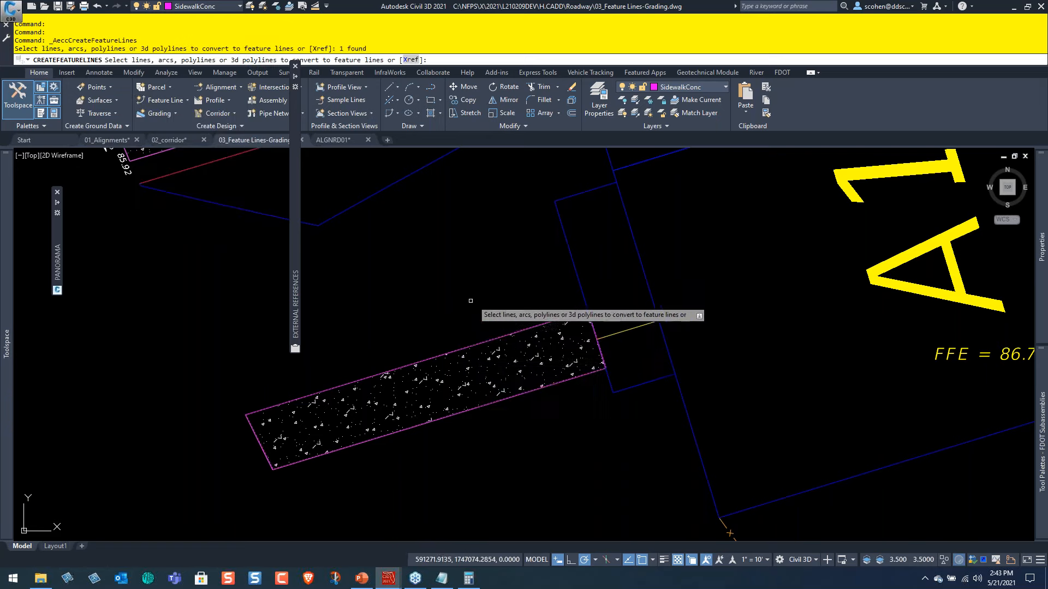
{"action": "key", "text": "Return"}
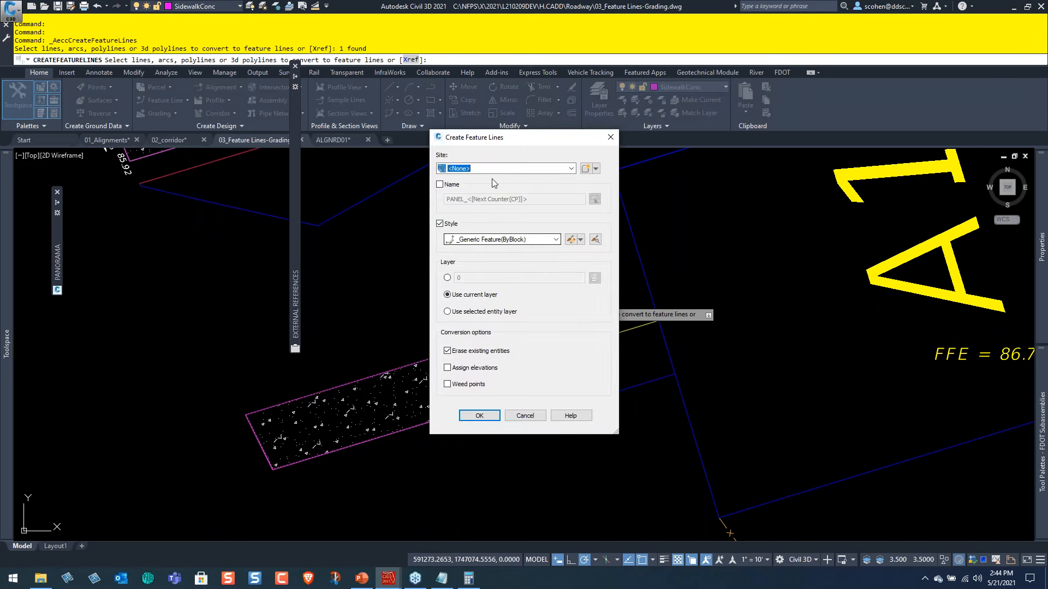
Enable naming for the new feature line and set the name template to SDWK_<[Next Counter(CP)]>.
{"action": "left_click", "coordinate": [440, 185]}
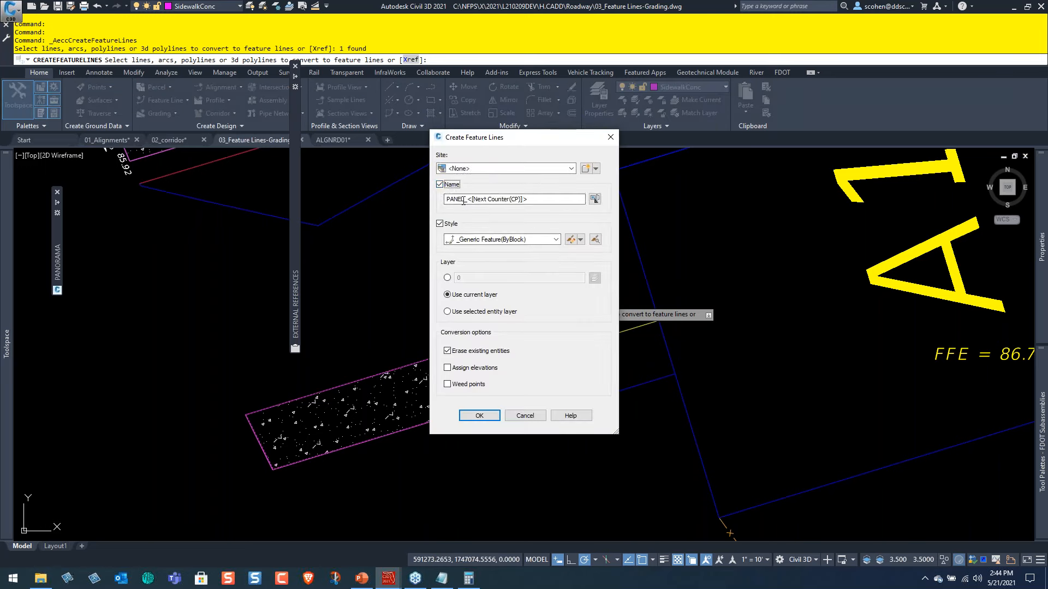
{"action": "left_click_drag", "start_coordinate": [461, 203], "coordinate": [437, 194]}
{"action": "key", "text": "BackSpace"}
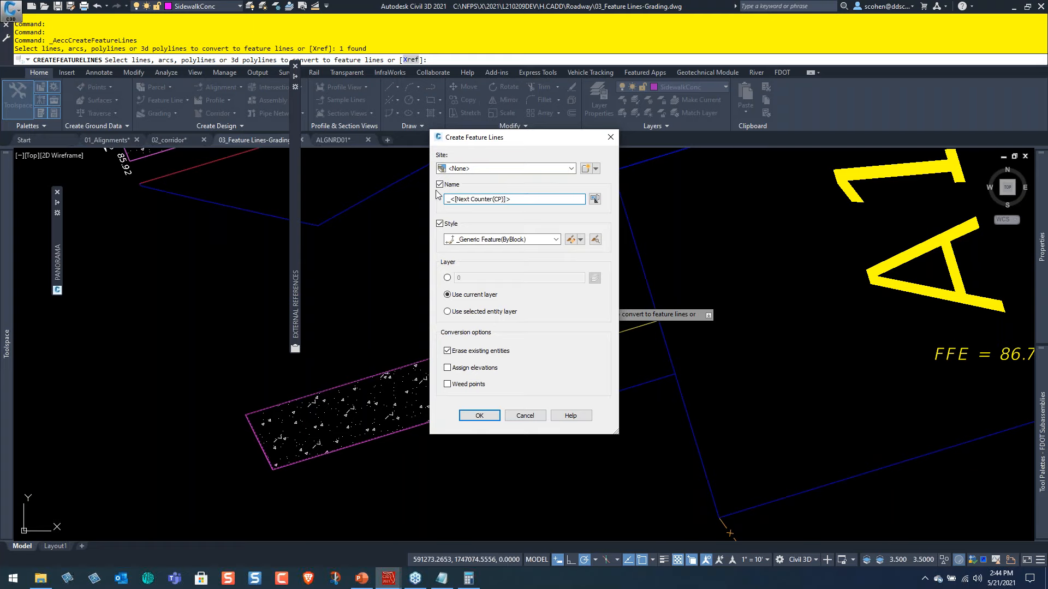
{"action": "type", "text": "sd"}
{"action": "key", "text": "Caps_Lock"}
{"action": "key", "text": "BackSpace"}
{"action": "key", "text": "BackSpace"}
{"action": "type", "text": "SDWK"}
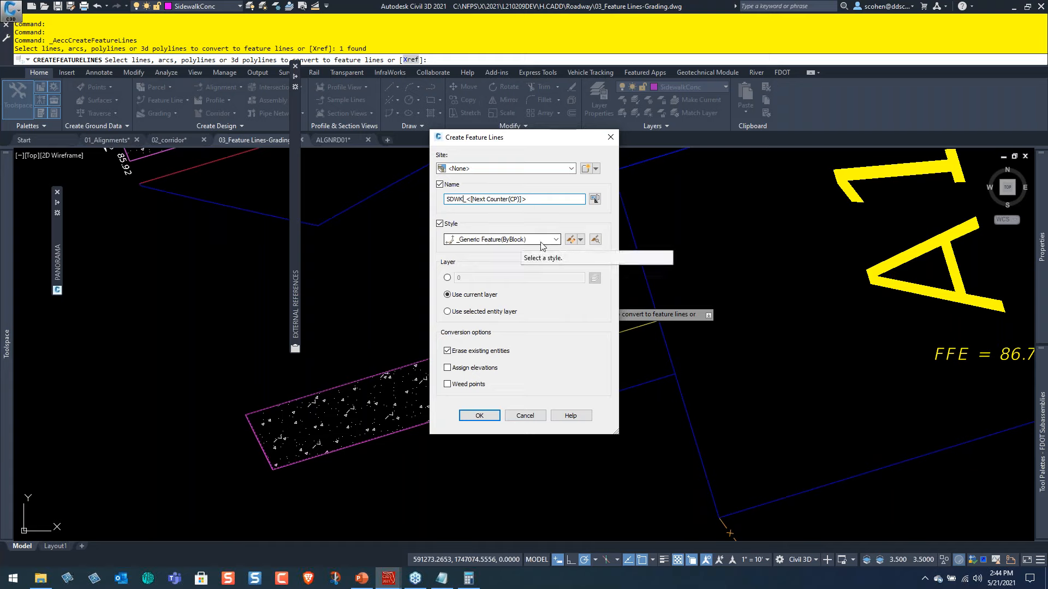
Open the _Generic Feature(ByBlock) feature line style and check its component display settings in plan view.
{"action": "left_click", "coordinate": [572, 240]}
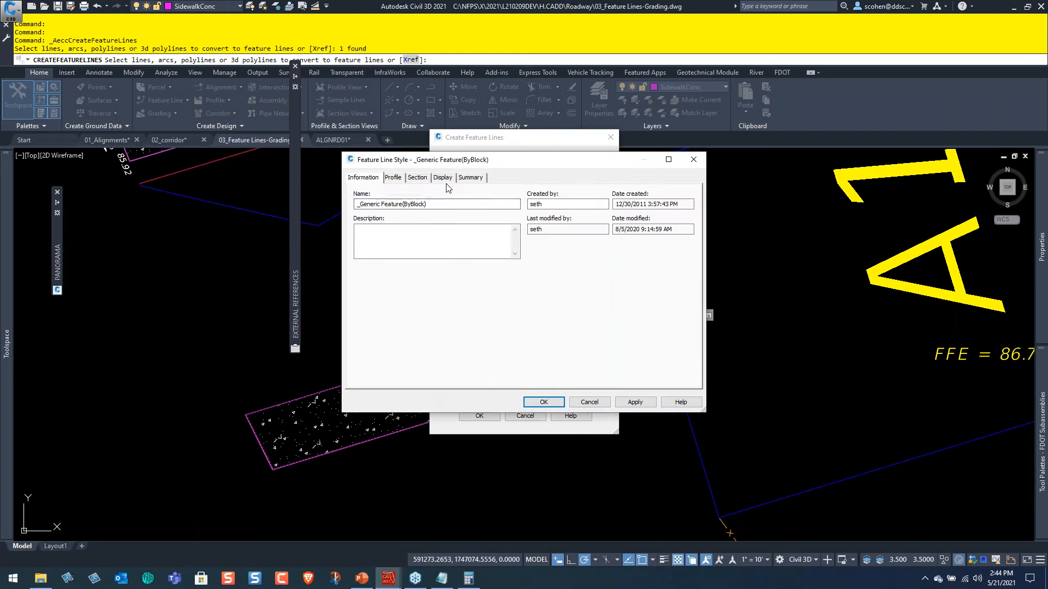
{"action": "left_click", "coordinate": [443, 178]}
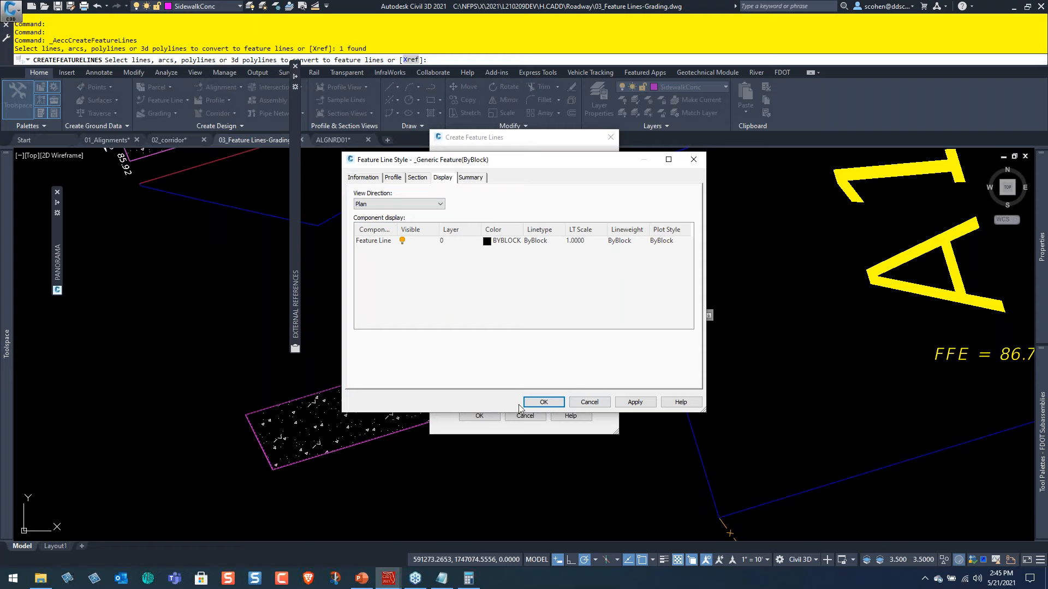
Close the feature line style unchanged and create the sidewalk's named feature line with no site, on the current layer, erasing the source polyline.
{"action": "key", "text": "ctrl"}
{"action": "left_click", "coordinate": [589, 403]}
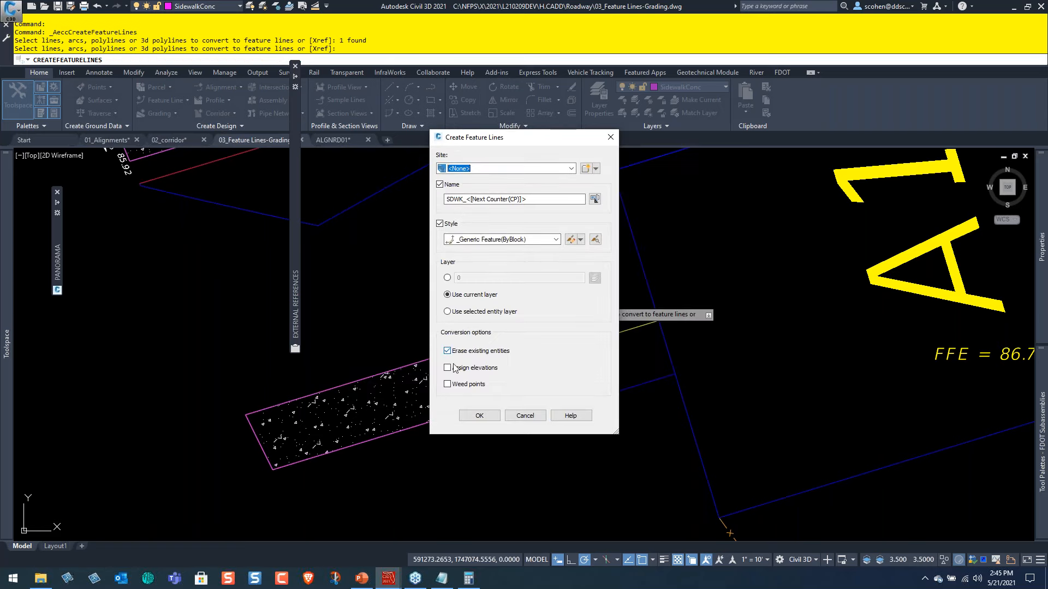
{"action": "left_click", "coordinate": [487, 419]}
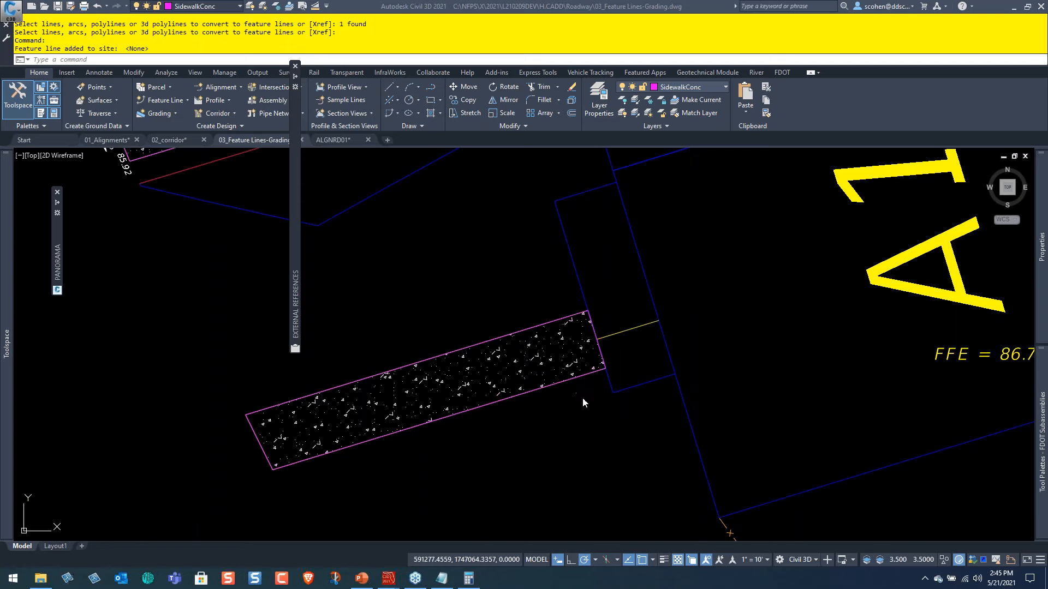
{"action": "left_click", "coordinate": [555, 3]}
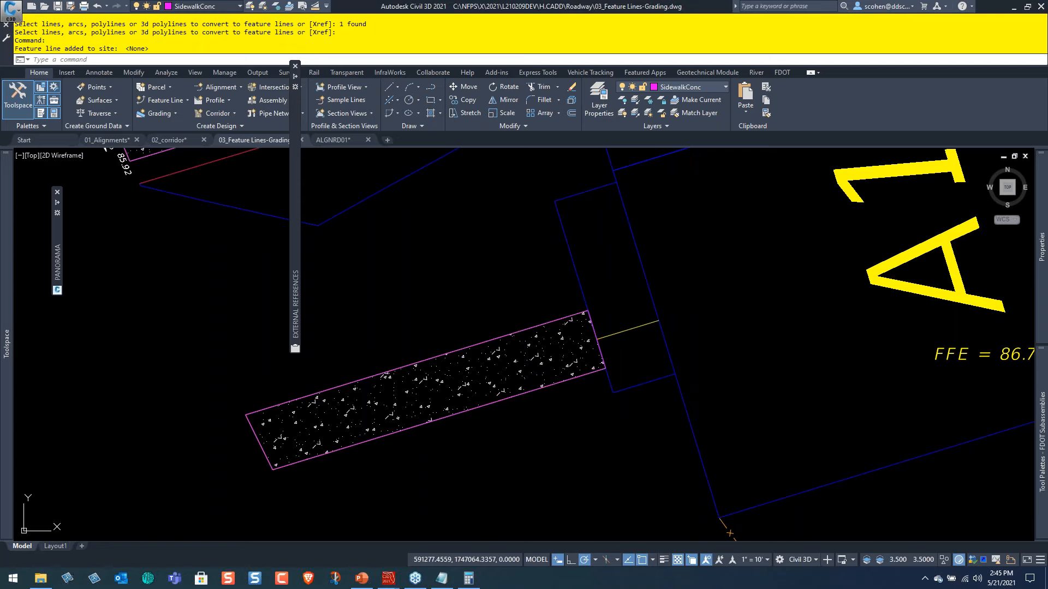
{"action": "scroll", "coordinate": [684, 479], "scroll_direction": "down", "scroll_amount": 2}
{"action": "left_click", "coordinate": [682, 478]}
{"action": "left_click", "coordinate": [580, 426]}
{"action": "key", "text": "Escape"}
{"action": "key", "text": "Escape"}
{"action": "key", "text": "Escape"}
{"action": "key", "text": "Escape"}
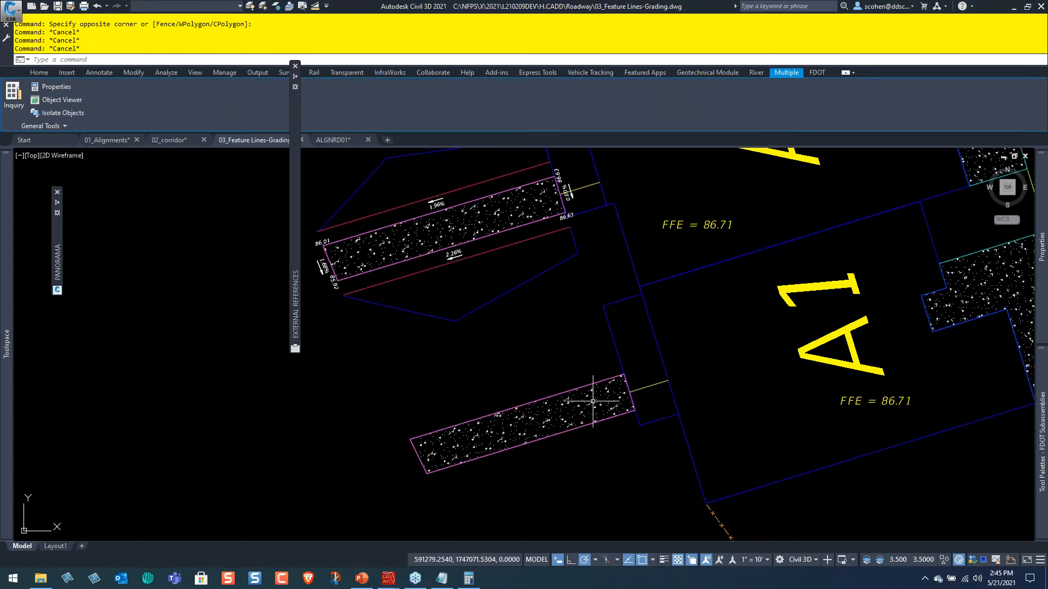
Check the new sidewalk feature line's name, and inspect its grades with Quick Elevation Edit.
{"action": "scroll", "coordinate": [636, 466], "scroll_direction": "up", "scroll_amount": 4}
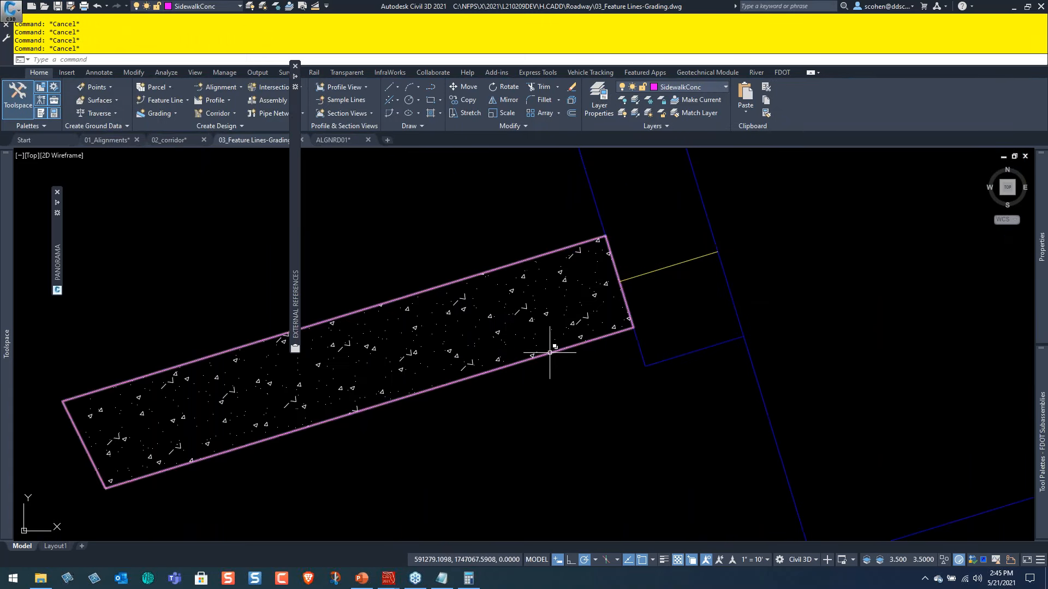
{"action": "left_click", "coordinate": [557, 352]}
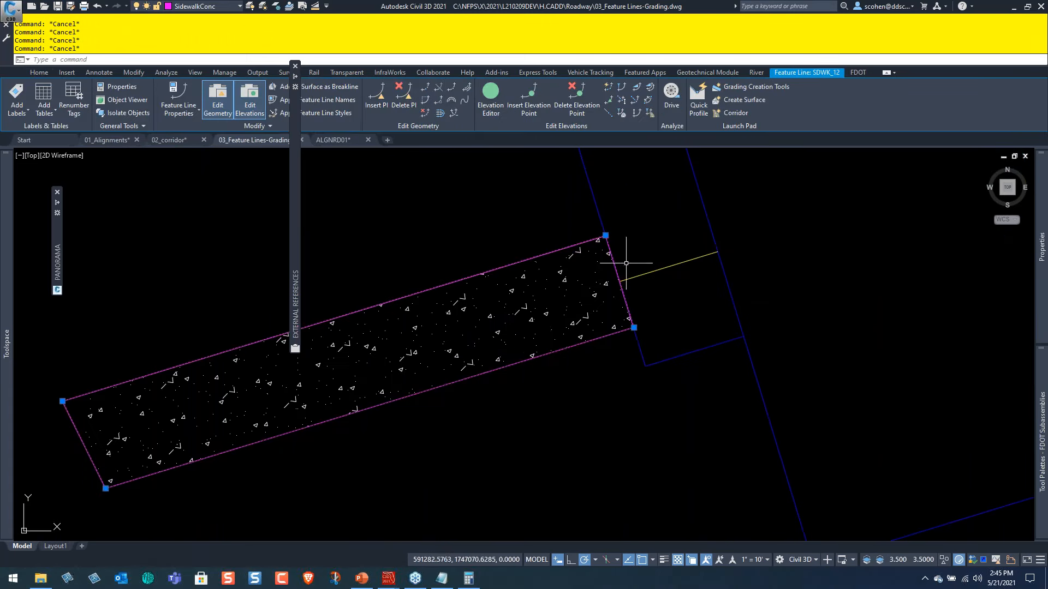
{"action": "key", "text": "Escape"}
{"action": "left_click", "coordinate": [608, 87]}
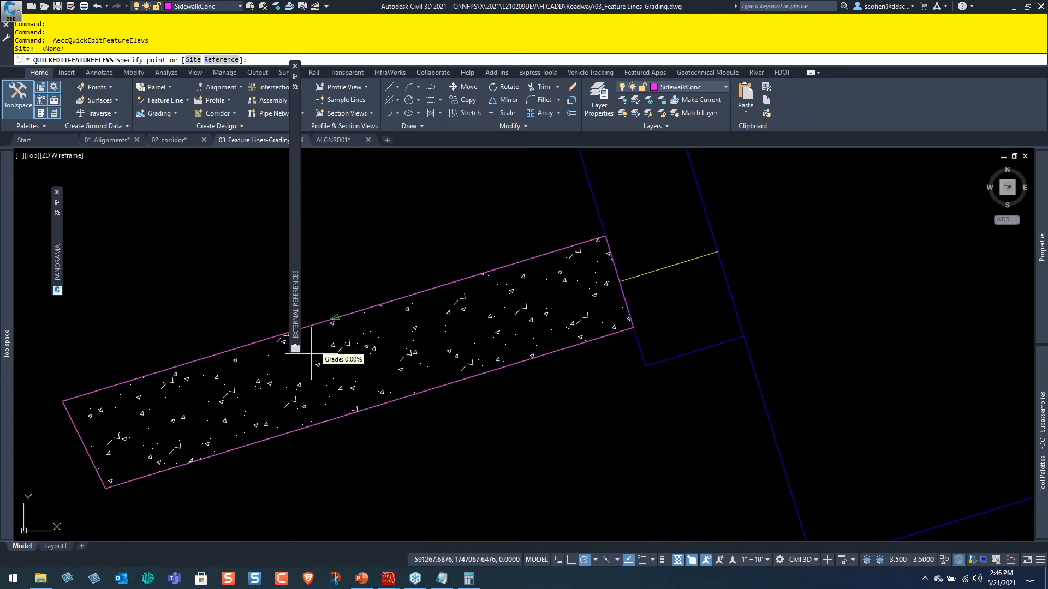
{"action": "middle_click_drag", "start_coordinate": [755, 273], "coordinate": [526, 355]}
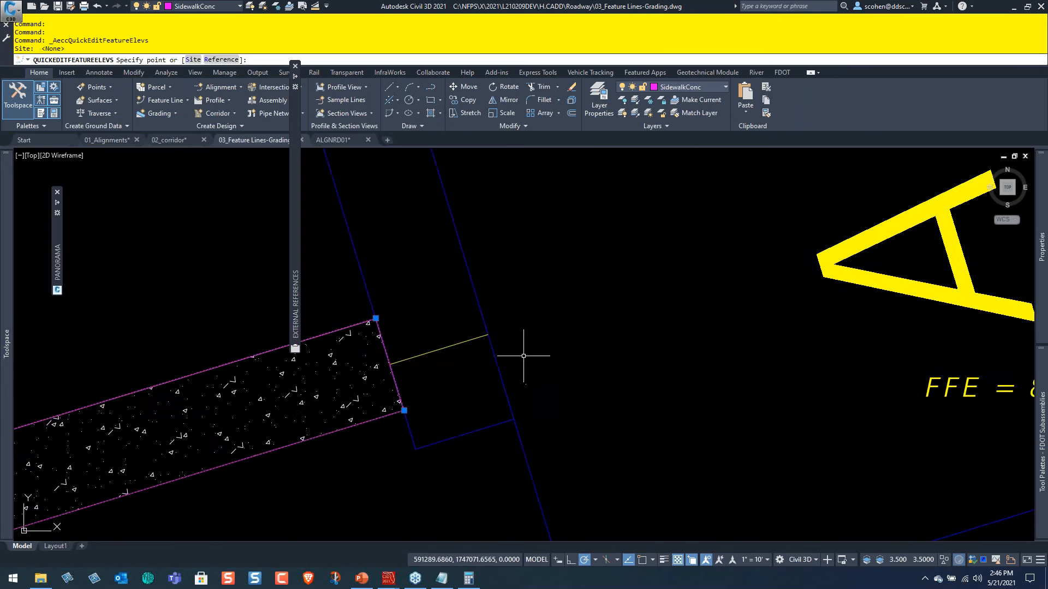
{"action": "key", "text": "Escape"}
{"action": "key", "text": "Escape"}
Examine the finished floor elevation label inside the A1 unit beside the new sidewalk feature line.
{"action": "middle_click_drag", "start_coordinate": [604, 344], "coordinate": [513, 360]}
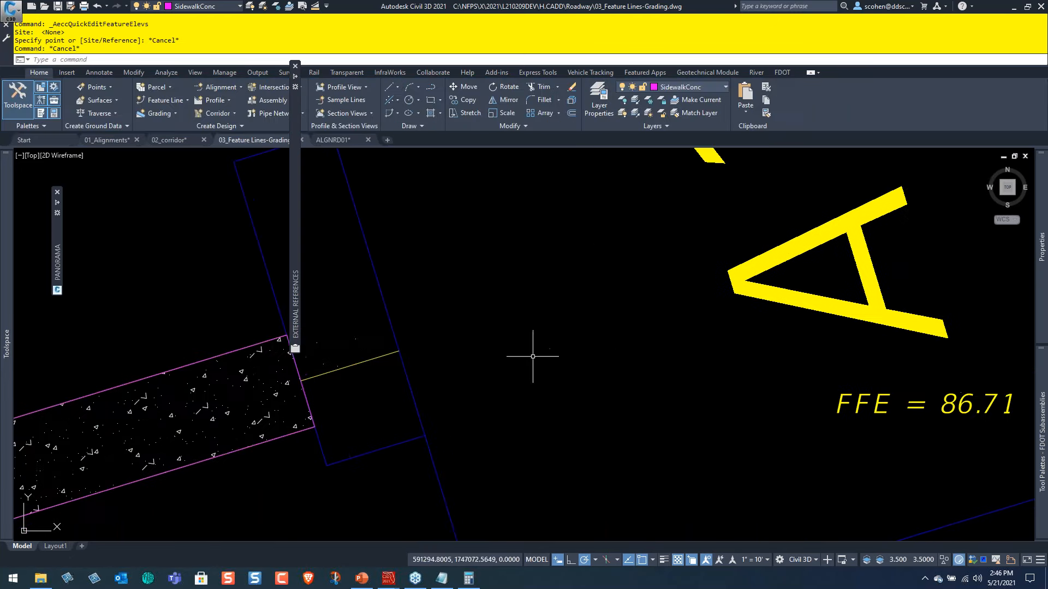
{"action": "scroll", "coordinate": [767, 382], "scroll_direction": "down", "scroll_amount": 2}
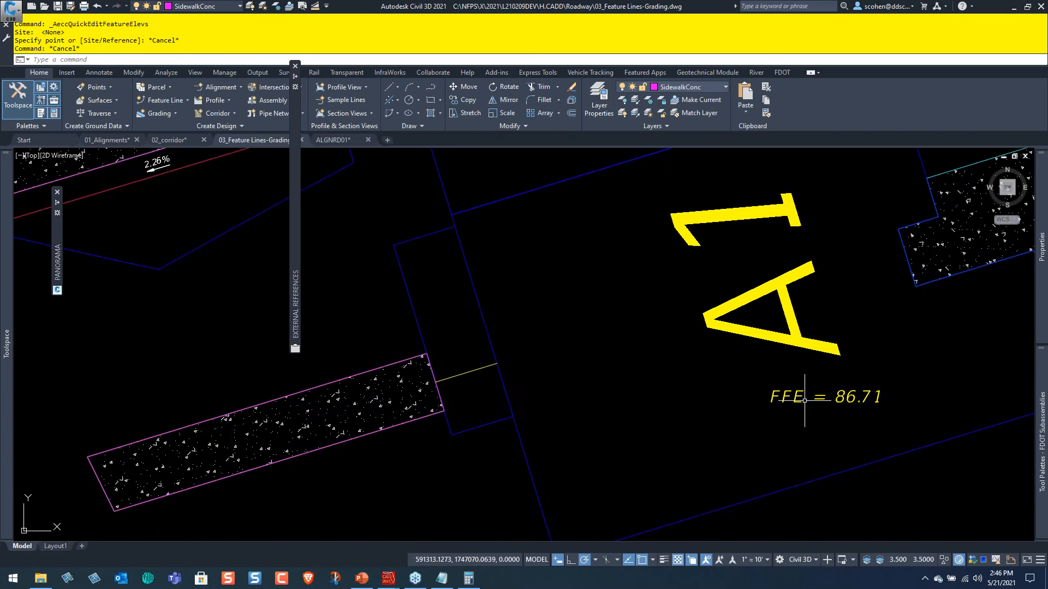
{"action": "mouse_move", "coordinate": [798, 398]}
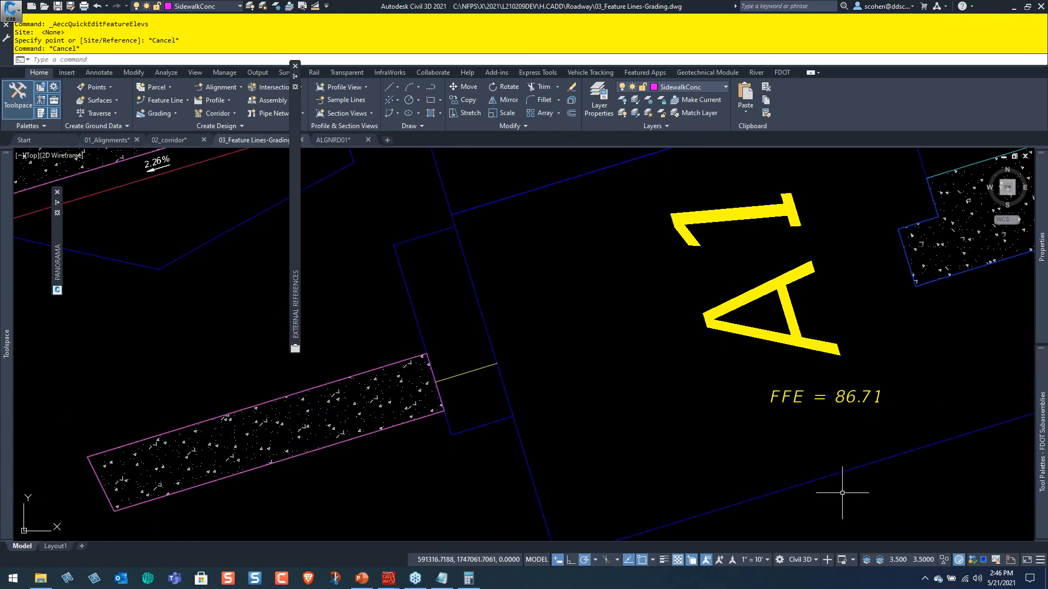
{"action": "scroll", "coordinate": [459, 417], "scroll_direction": "down", "scroll_amount": 2}
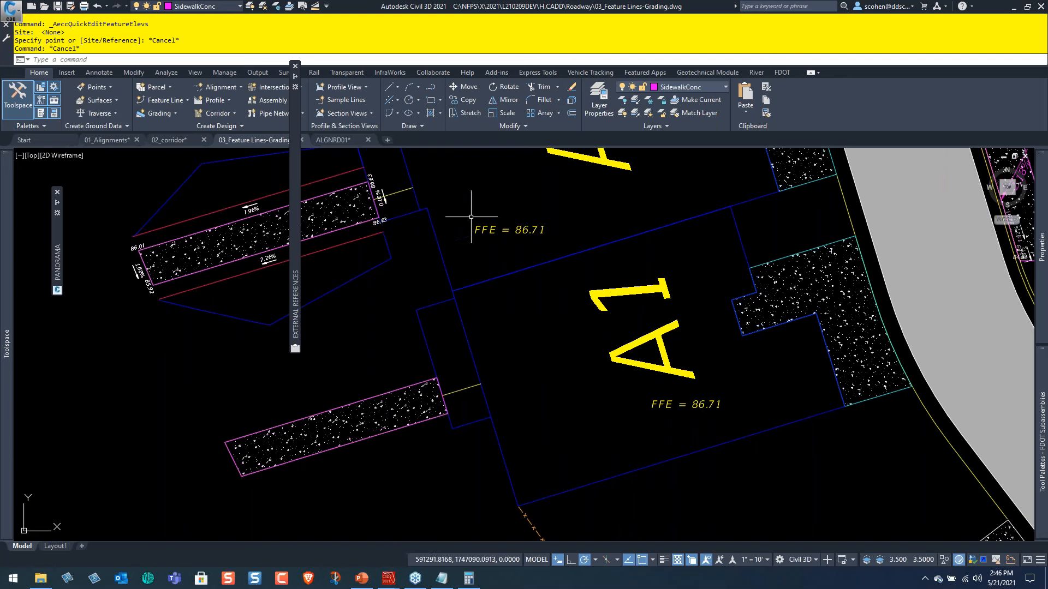
Switch to the ALGNRD01 drawing and check the properties of the building feature line beside the FFE = 83.41 label.
{"action": "left_click", "coordinate": [345, 140]}
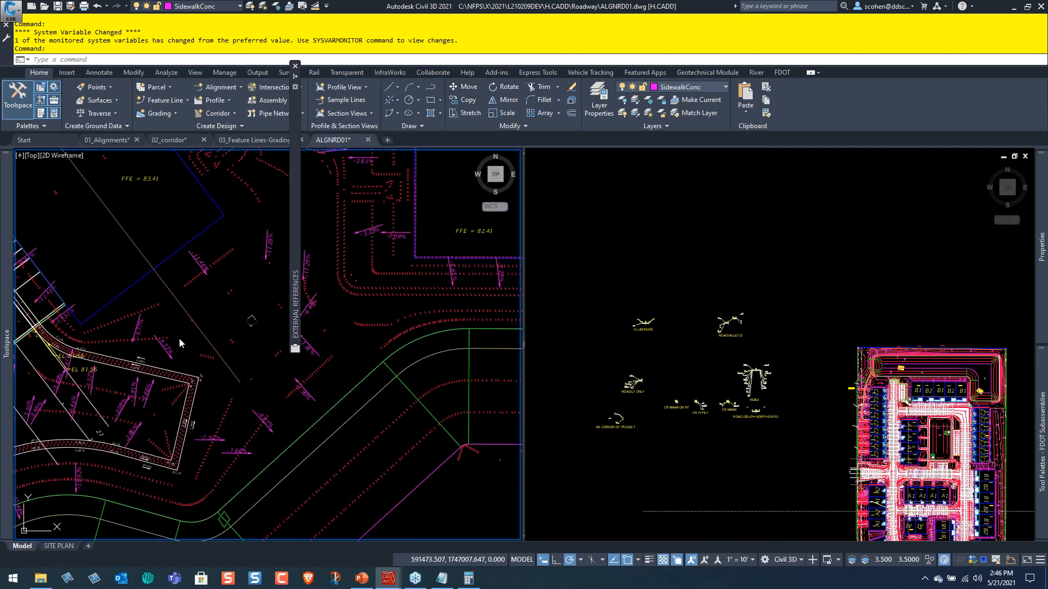
{"action": "scroll", "coordinate": [153, 250], "scroll_direction": "up", "scroll_amount": 3}
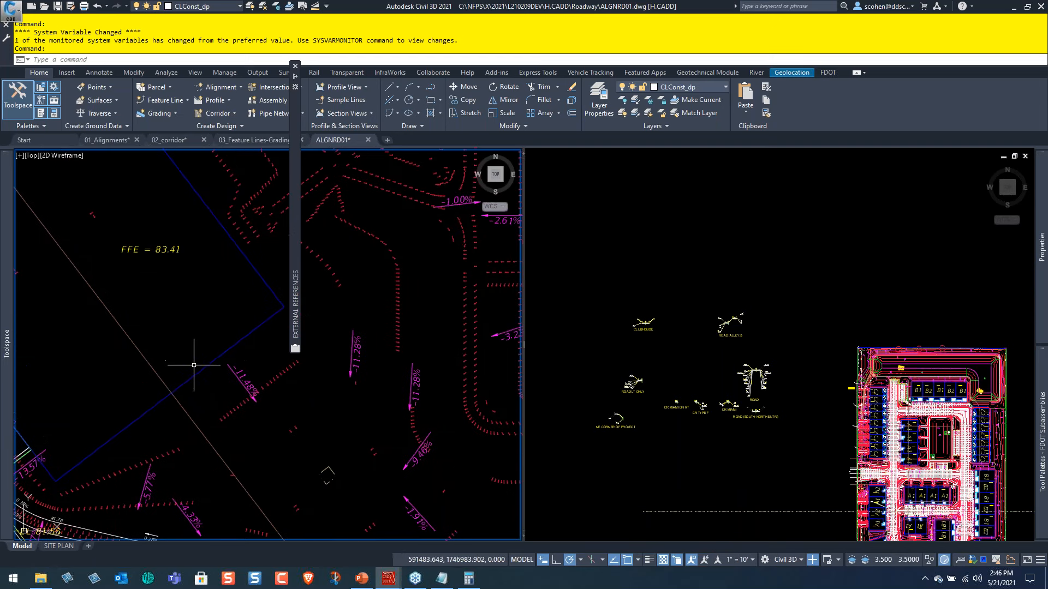
{"action": "left_click", "coordinate": [196, 373]}
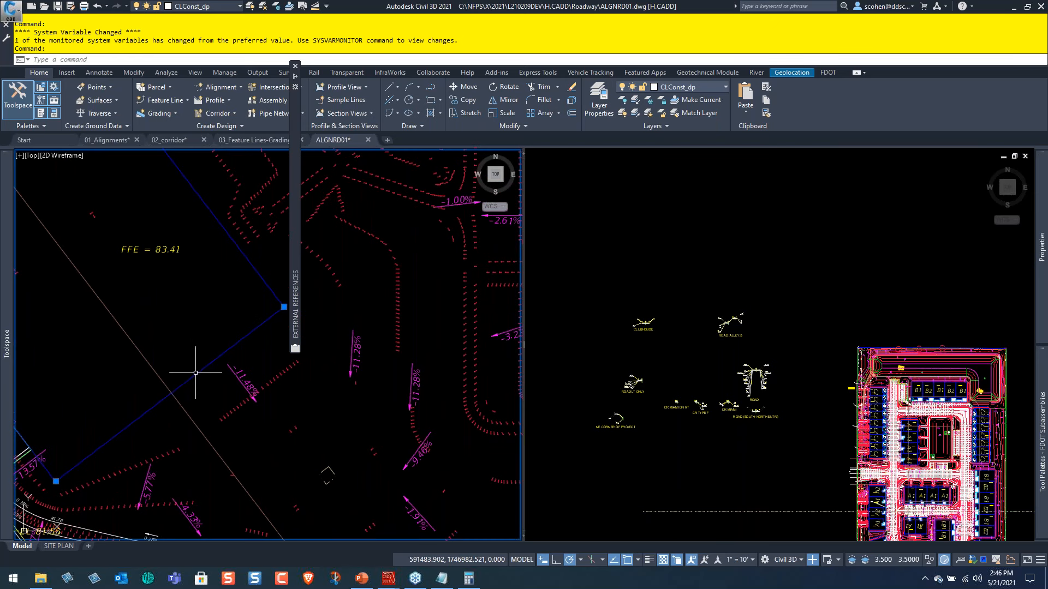
{"action": "mouse_move", "coordinate": [1047, 261]}
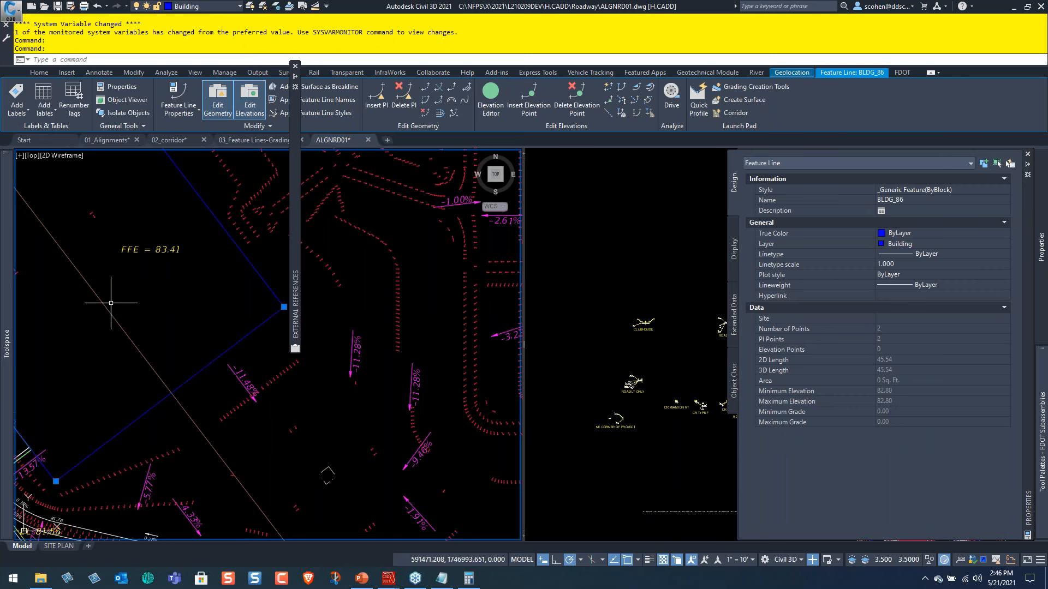
{"action": "key", "text": "Escape"}
Browse the drawing's surface spot elevation label styles, including the child styles of FFE (A).
{"action": "mouse_move", "coordinate": [6, 317]}
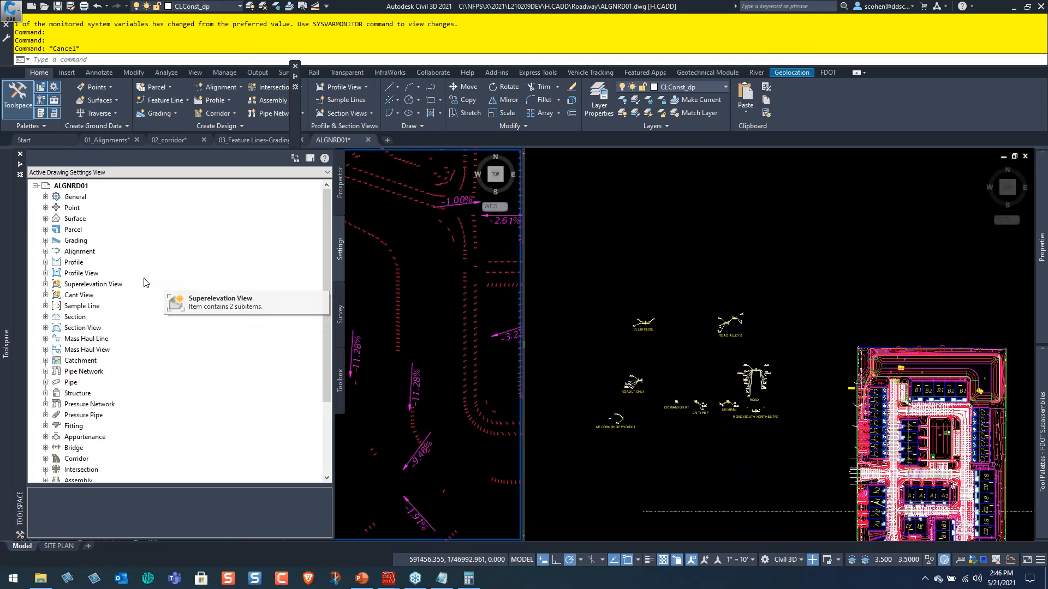
{"action": "double_click", "coordinate": [75, 219]}
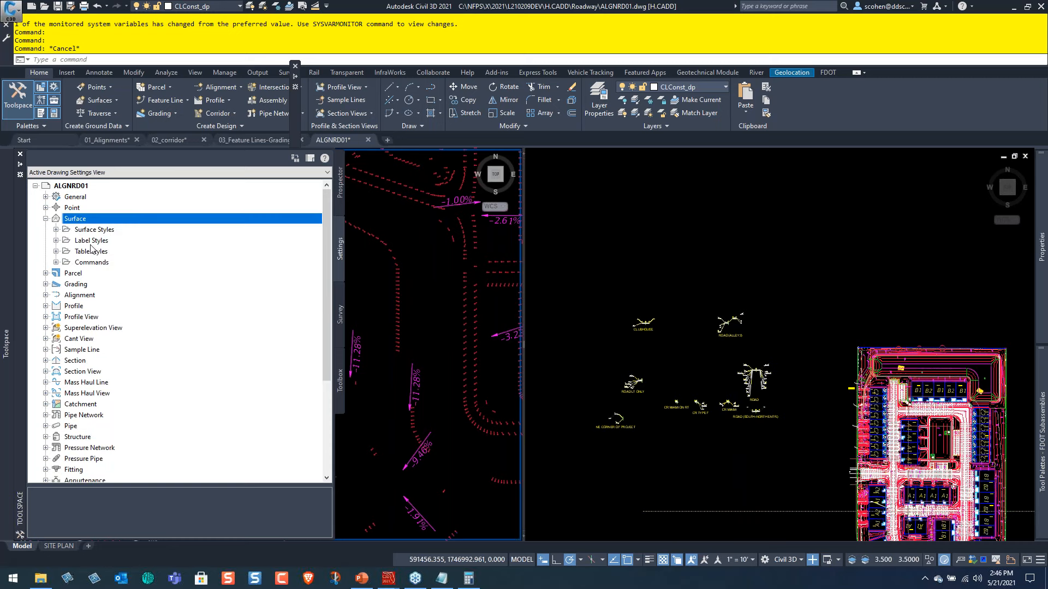
{"action": "double_click", "coordinate": [92, 240]}
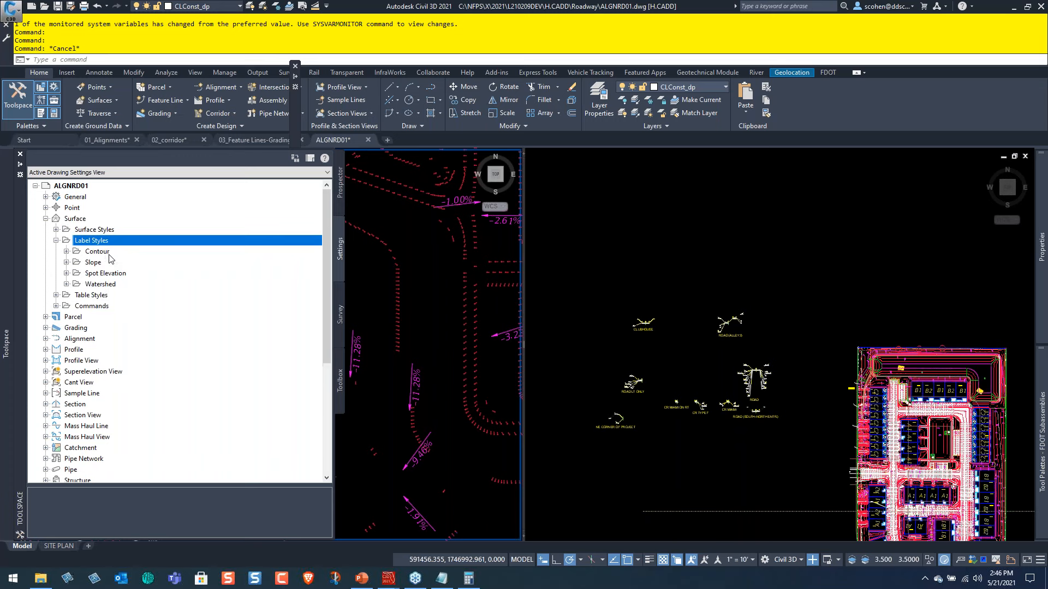
{"action": "left_click", "coordinate": [104, 262]}
{"action": "left_click", "coordinate": [105, 274]}
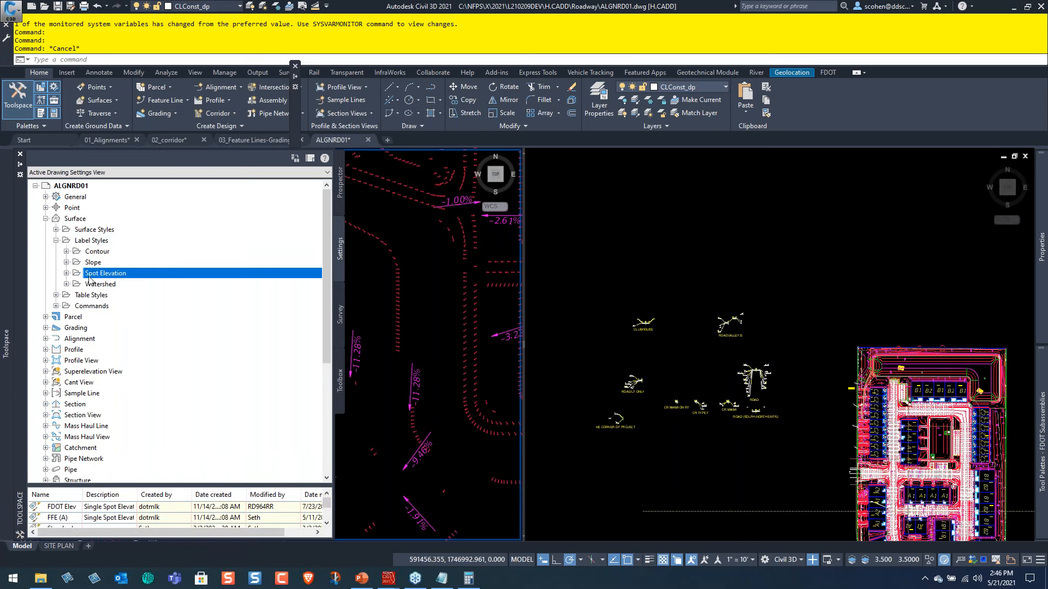
{"action": "left_click", "coordinate": [66, 274]}
{"action": "left_click", "coordinate": [77, 296]}
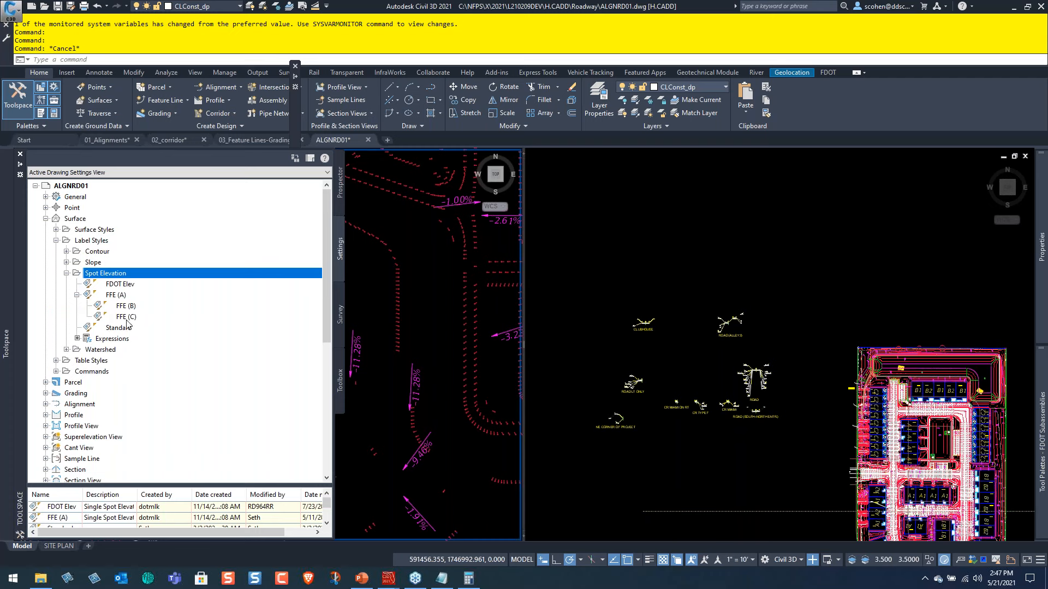
List the spot elevation expressions sorted by name and check the formula of expression A, leaving it unchanged.
{"action": "left_click_drag", "start_coordinate": [77, 485], "coordinate": [82, 377]}
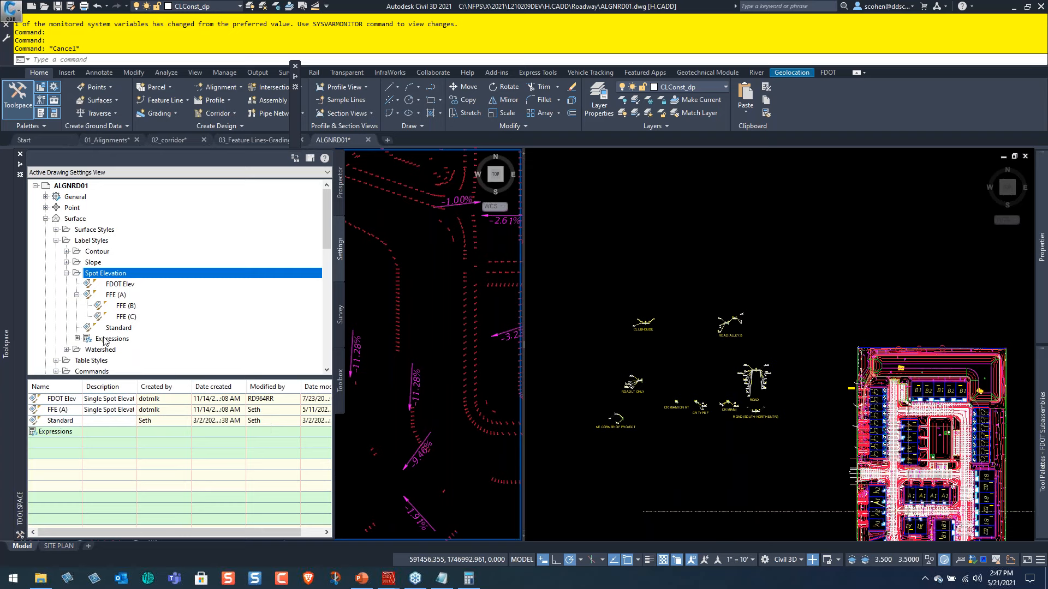
{"action": "left_click", "coordinate": [94, 340]}
{"action": "left_click_drag", "start_coordinate": [47, 387], "coordinate": [154, 387]}
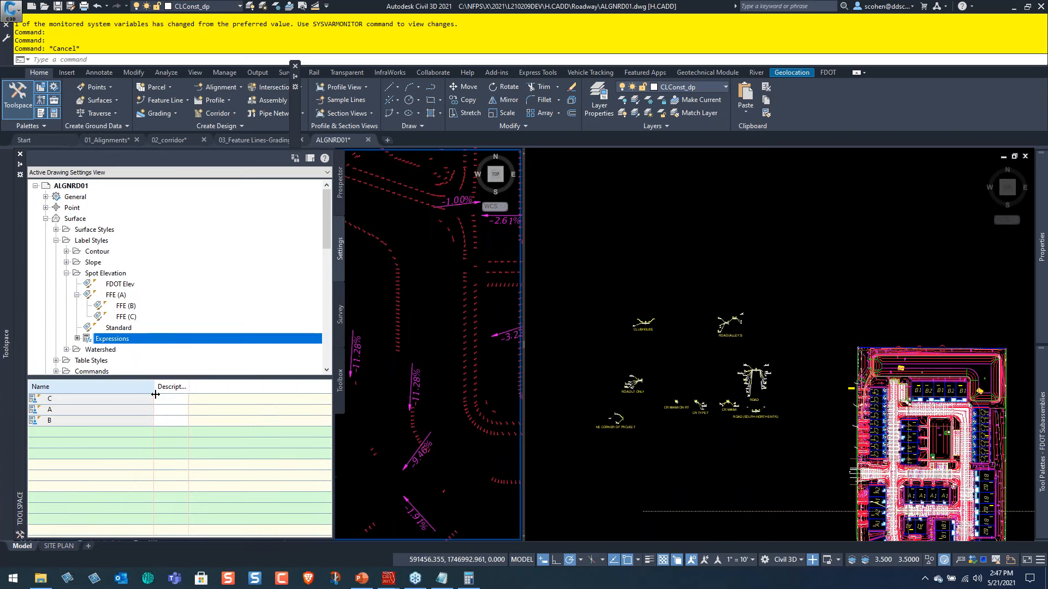
{"action": "left_click", "coordinate": [88, 387]}
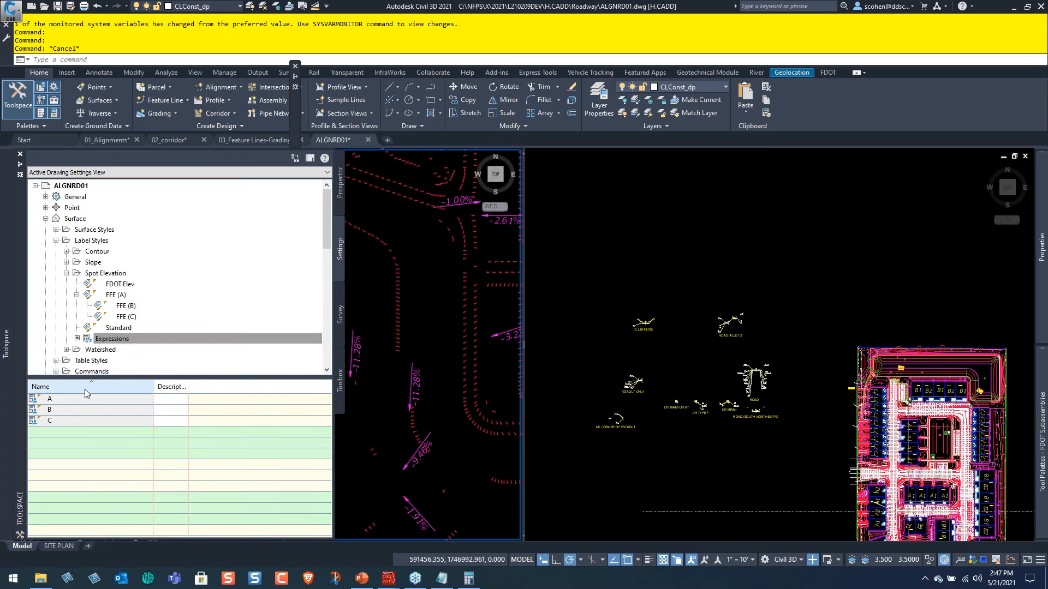
{"action": "left_click", "coordinate": [77, 400]}
{"action": "right_click", "coordinate": [77, 400]}
{"action": "left_click", "coordinate": [105, 423]}
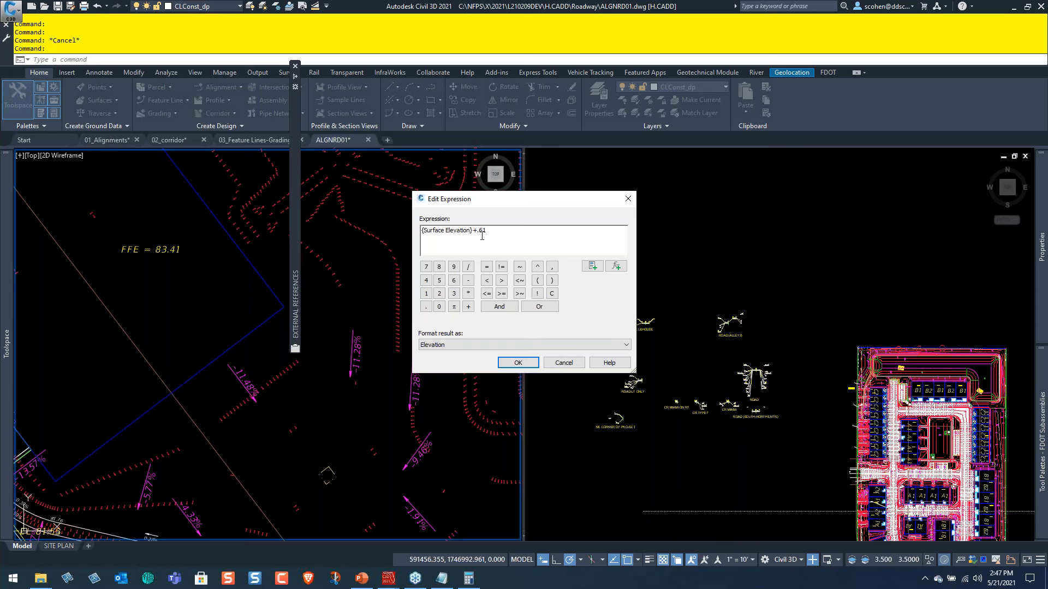
{"action": "left_click", "coordinate": [579, 363]}
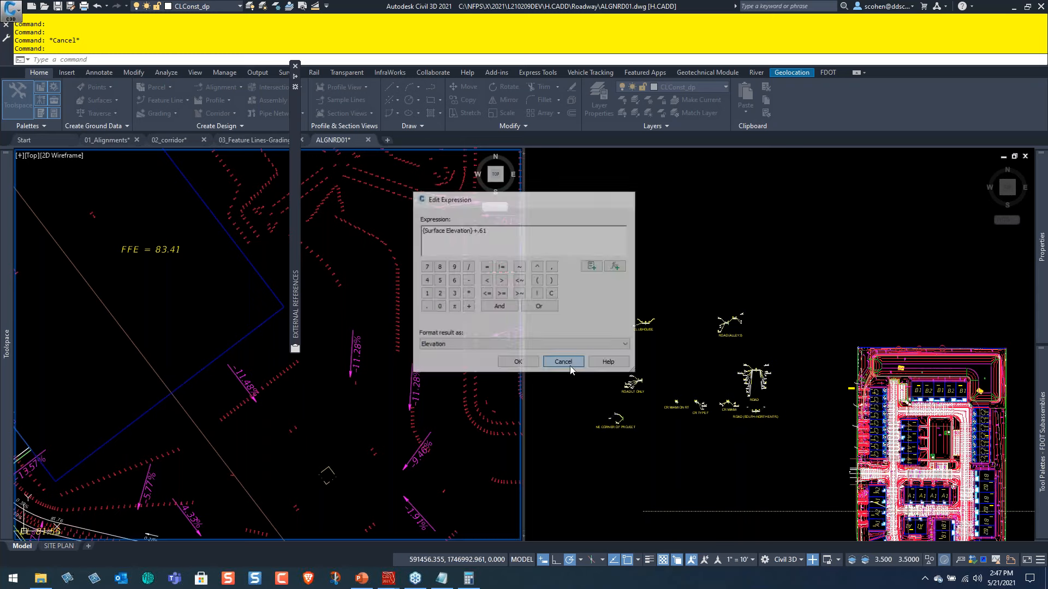
Check the formula of spot elevation expression C, leaving it unchanged.
{"action": "mouse_move", "coordinate": [5, 356]}
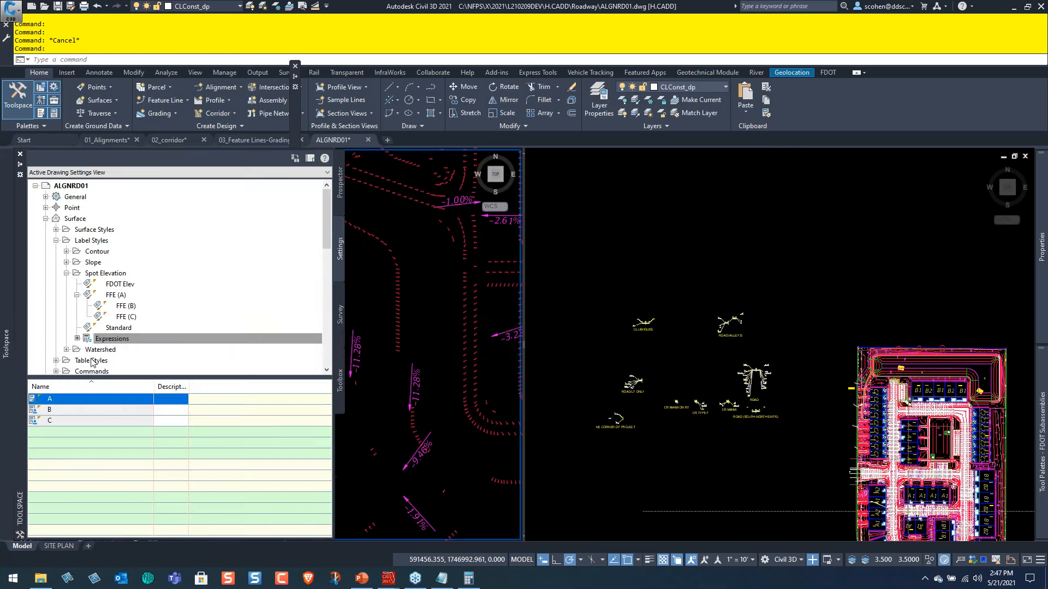
{"action": "left_click", "coordinate": [58, 414]}
{"action": "right_click", "coordinate": [60, 420]}
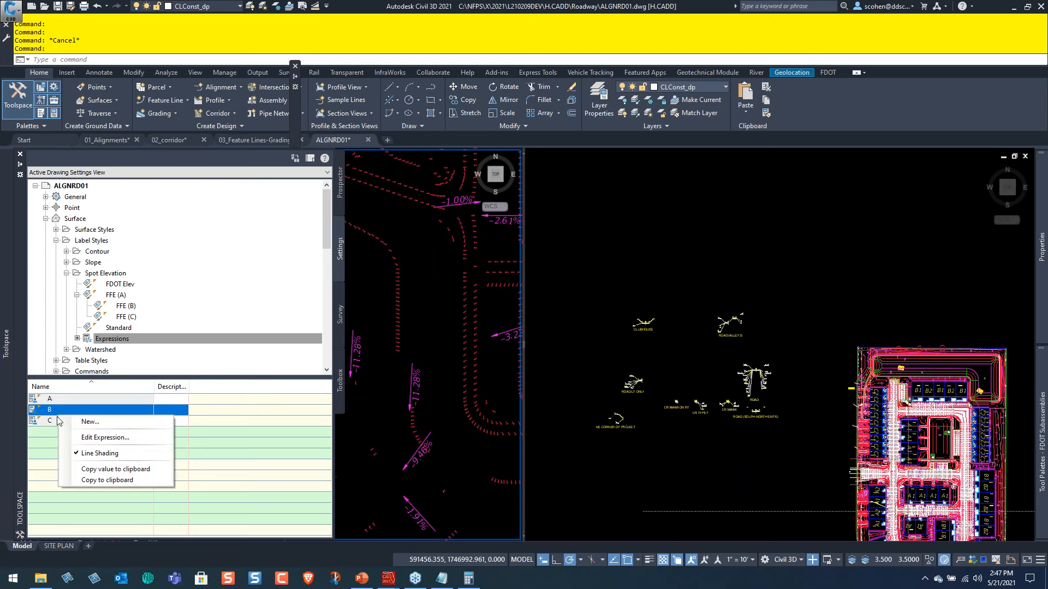
{"action": "left_click", "coordinate": [104, 440]}
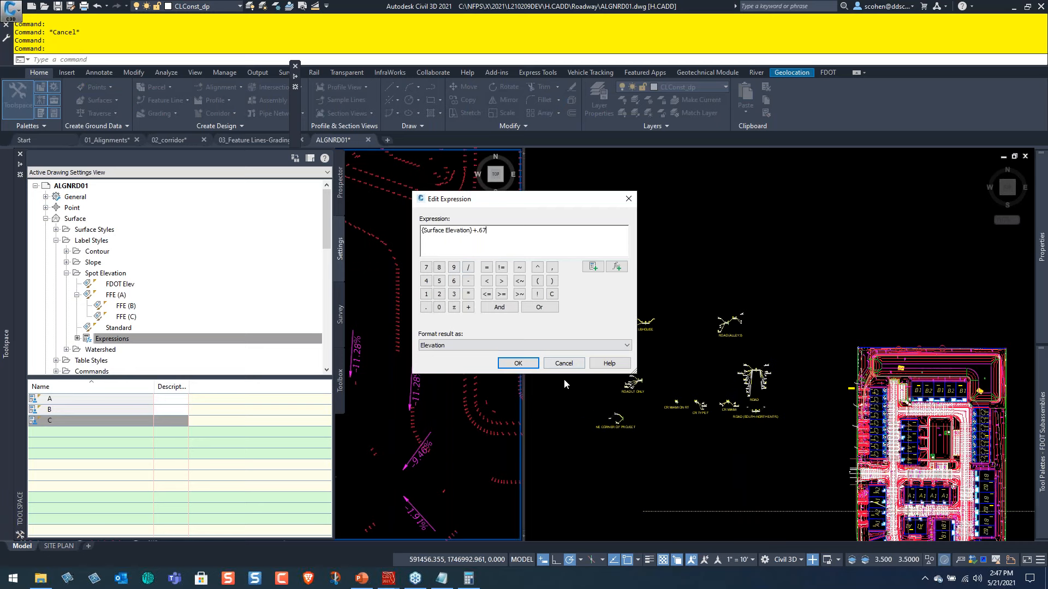
{"action": "left_click", "coordinate": [564, 363]}
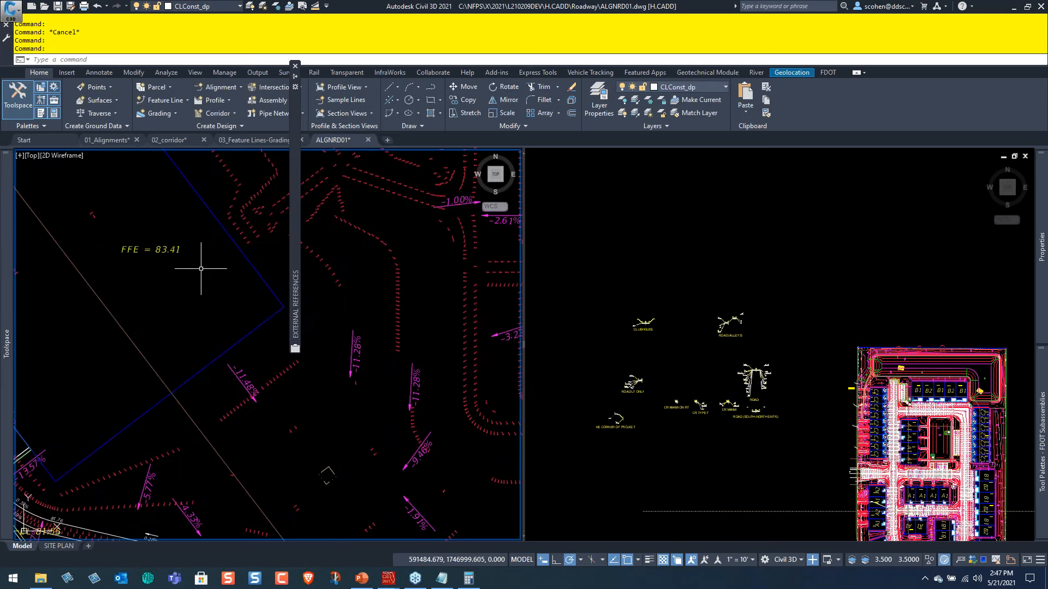
Return to the 03_Feature Lines-Grading drawing and examine the surface elevations at the A1 unit and its adjacent sidewalk.
{"action": "scroll", "coordinate": [147, 270], "scroll_direction": "down", "scroll_amount": 1}
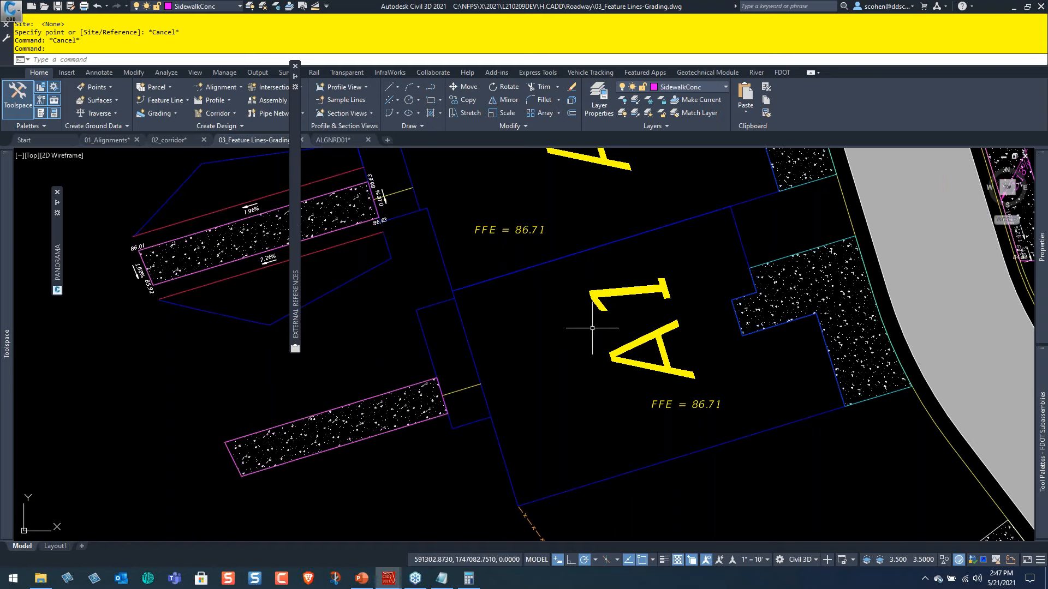
{"action": "key", "text": "Escape"}
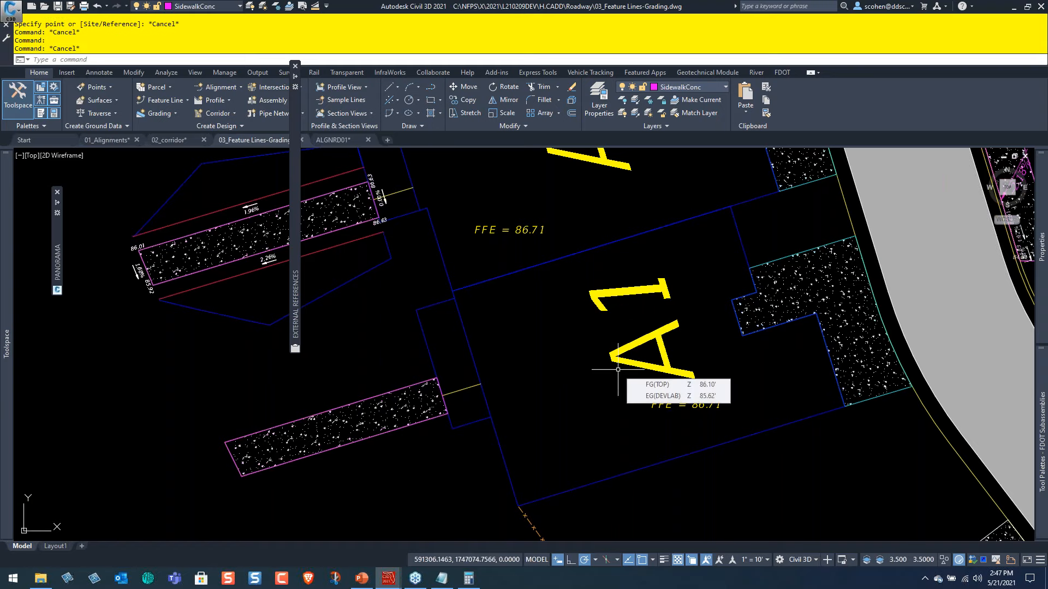
{"action": "scroll", "coordinate": [608, 336], "scroll_direction": "down", "scroll_amount": 2}
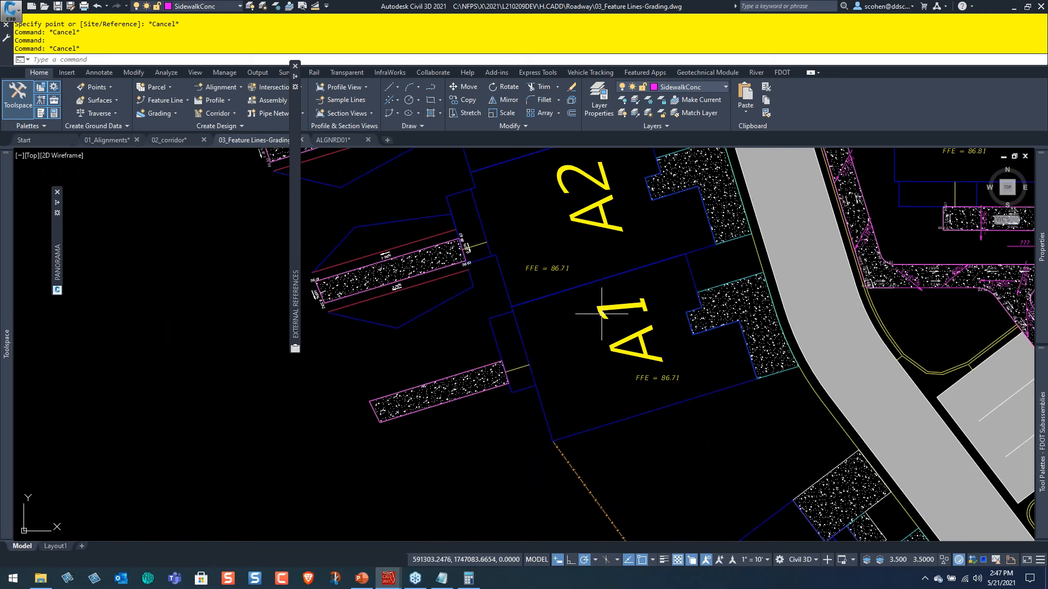
{"action": "mouse_move", "coordinate": [602, 313]}
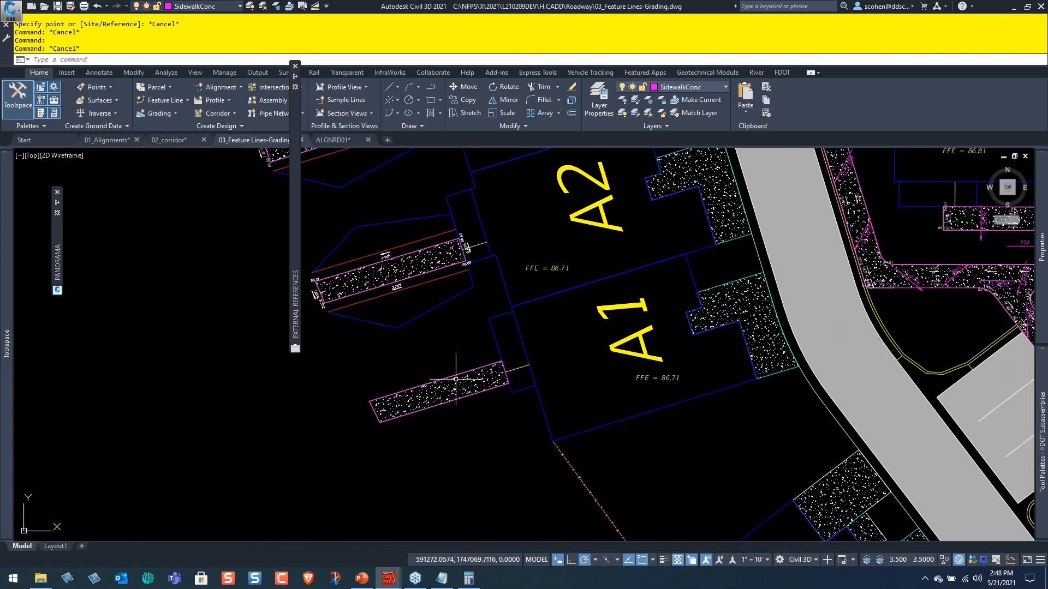
{"action": "scroll", "coordinate": [679, 398], "scroll_direction": "up", "scroll_amount": 4}
{"action": "middle_click_drag", "start_coordinate": [524, 363], "coordinate": [719, 362]}
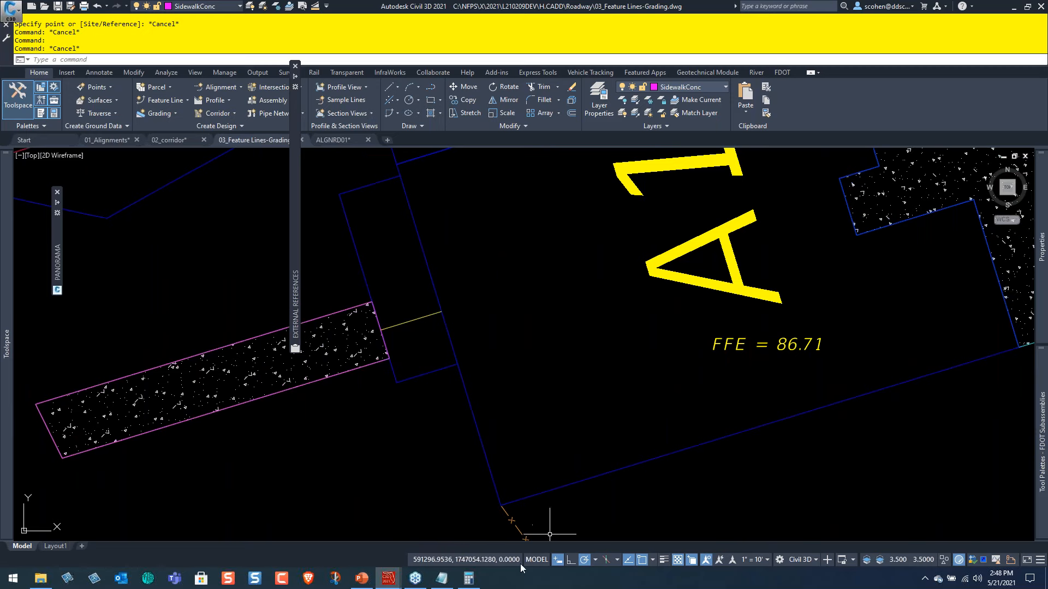
In Calculator, compute the sidewalk's building-end elevation as 86.71 - 0.015 × 5.5, and return to the Civil 3D drawing.
{"action": "left_click", "coordinate": [469, 579]}
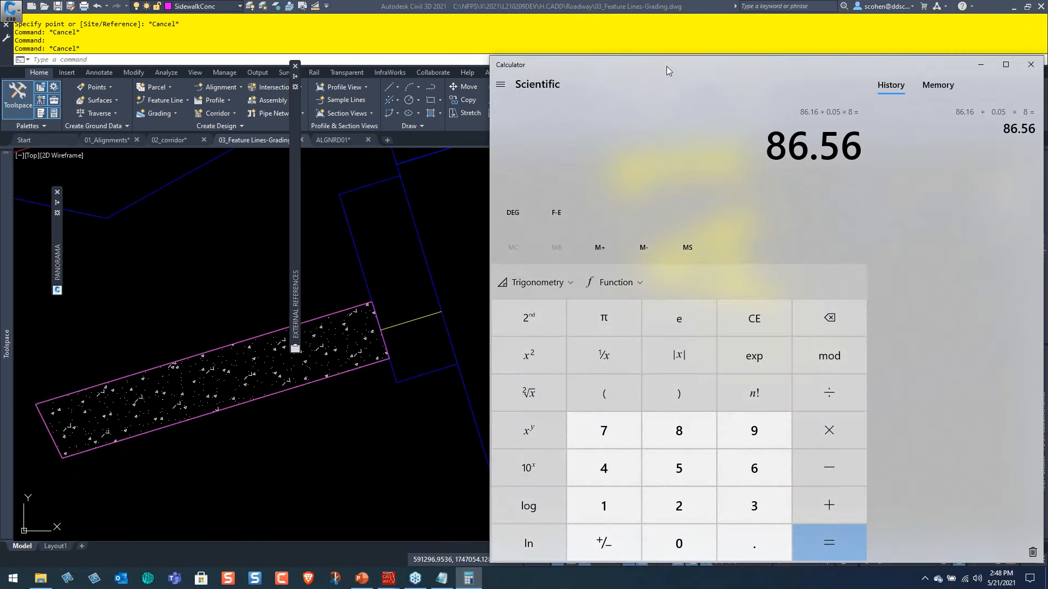
{"action": "left_click_drag", "start_coordinate": [666, 66], "coordinate": [288, 156]}
{"action": "type", "text": "86."}
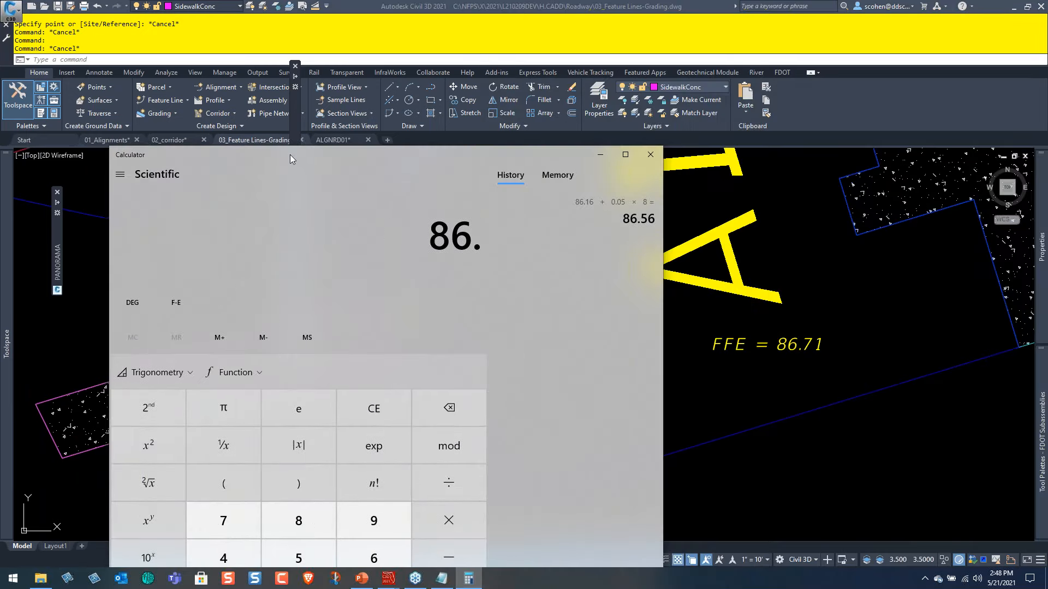
{"action": "type", "text": "71-"}
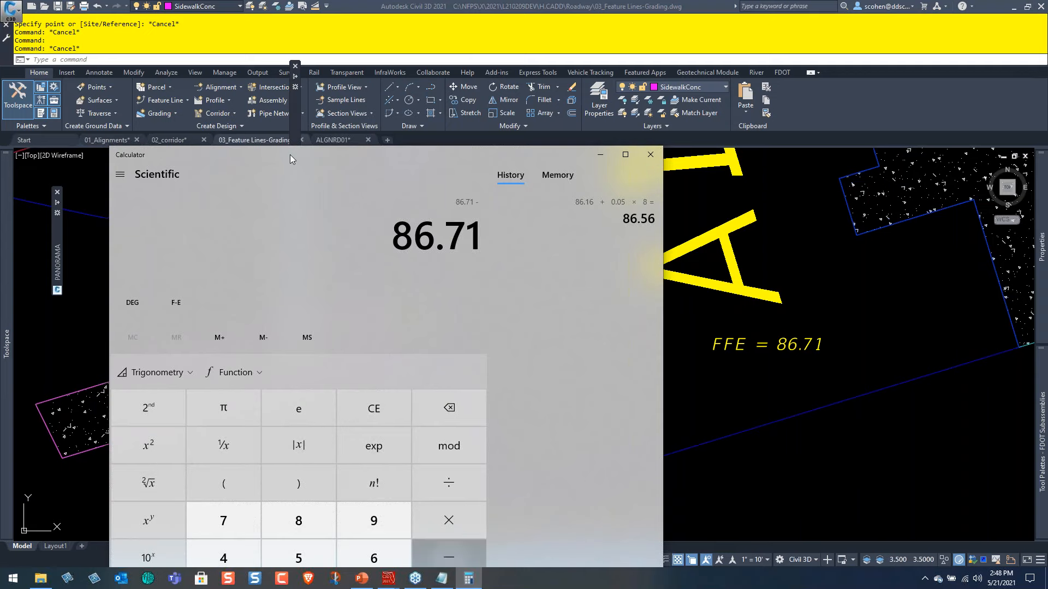
{"action": "type", "text": "0.015*"}
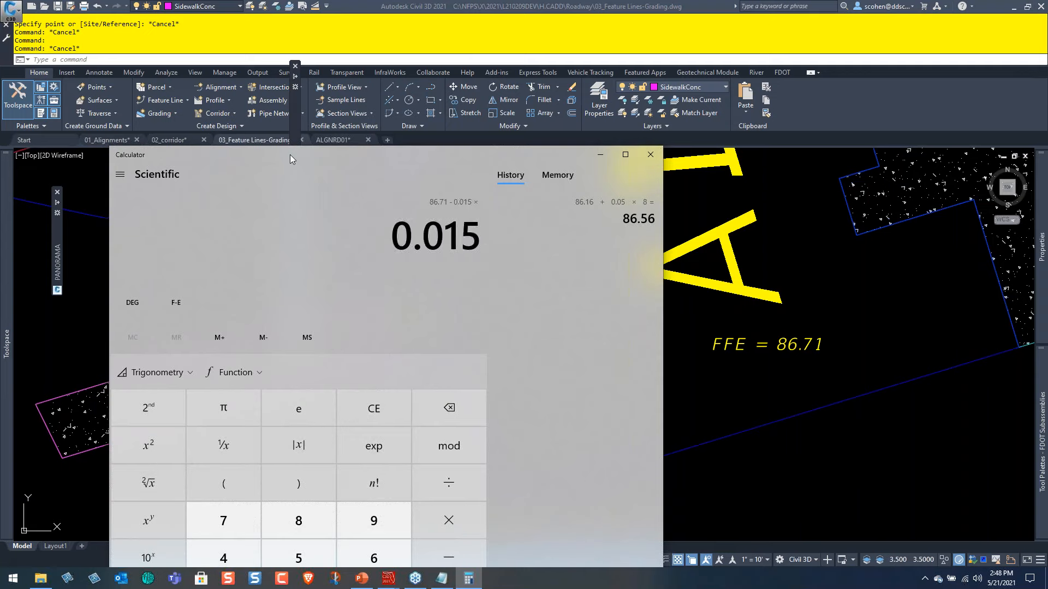
{"action": "type", "text": "5.5"}
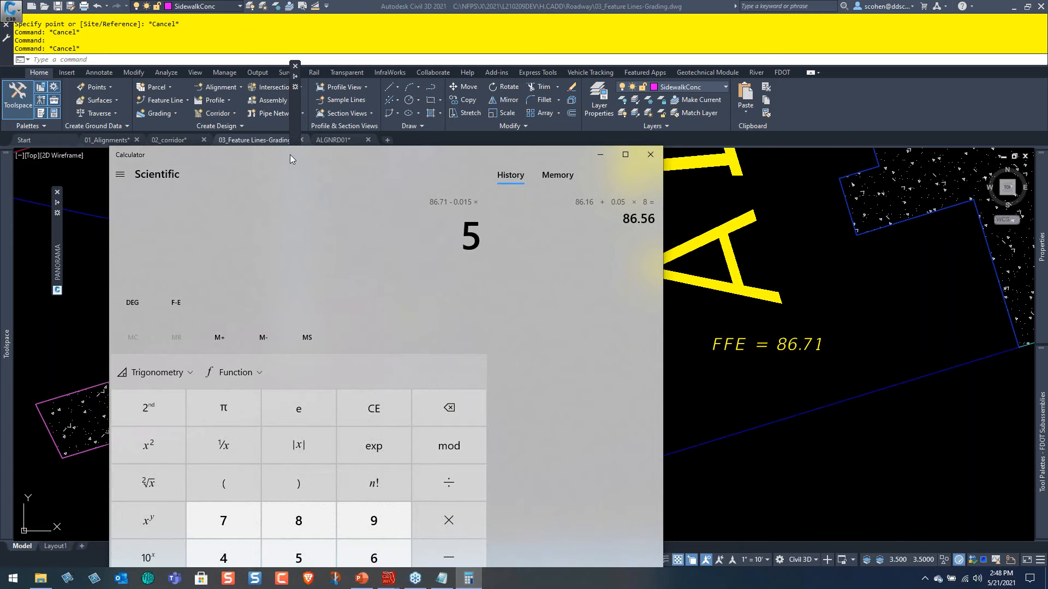
{"action": "key", "text": "Return"}
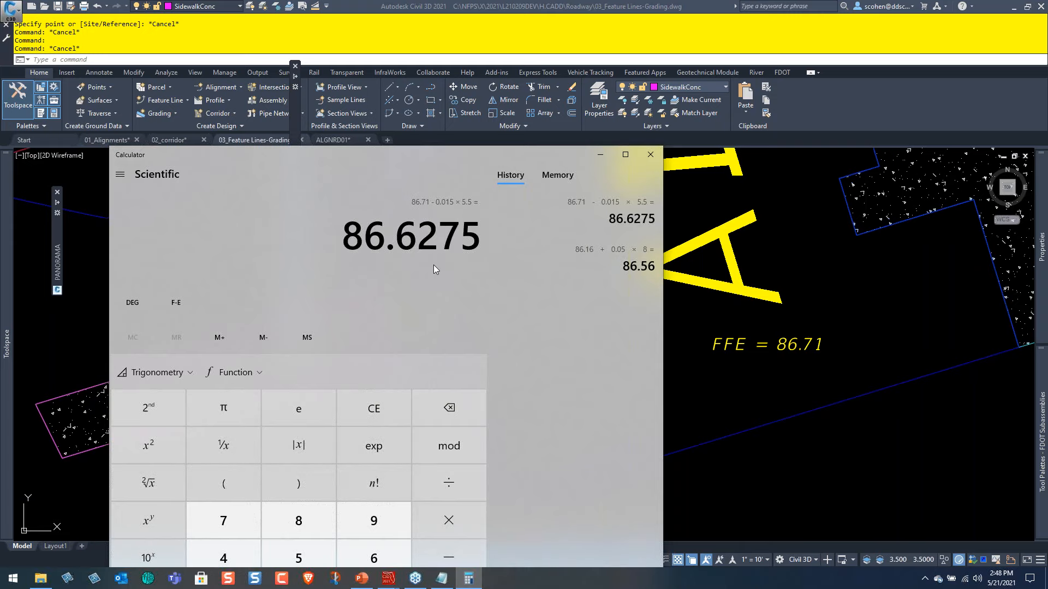
{"action": "left_click_drag", "start_coordinate": [362, 153], "coordinate": [766, 460]}
{"action": "left_click", "coordinate": [539, 378]}
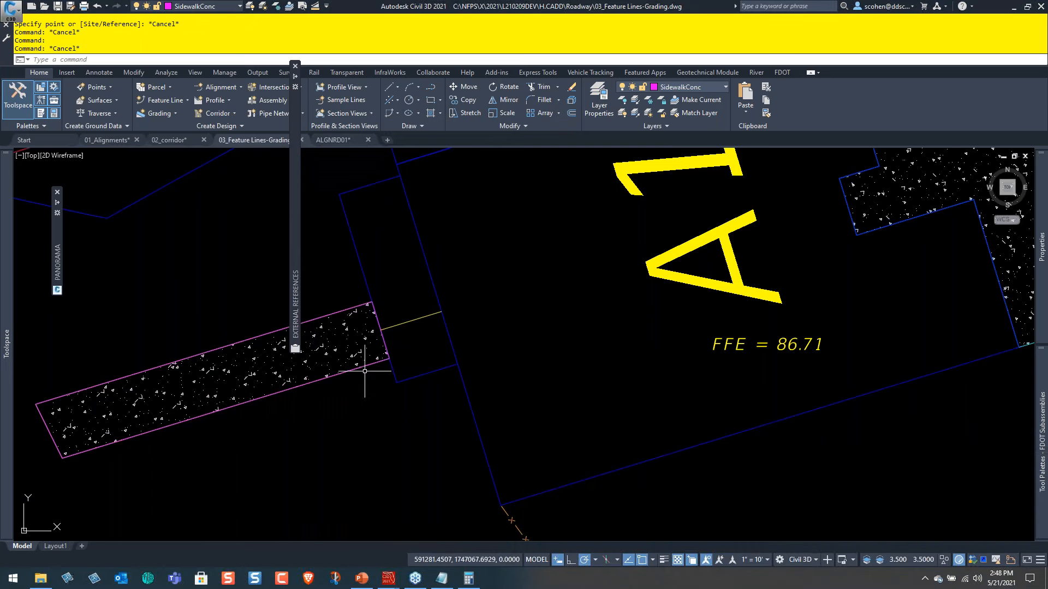
Quick-edit the sidewalk feature line beside the A1 unit, setting one building-end corner to elevation 86.63 and the grade across that end to 0.
{"action": "left_click", "coordinate": [375, 361]}
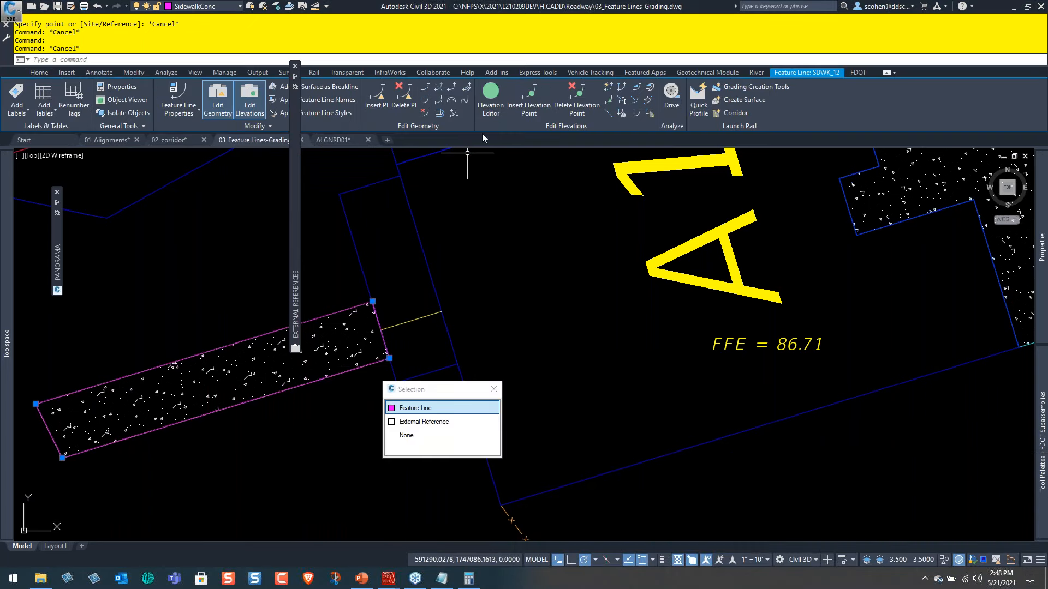
{"action": "left_click", "coordinate": [611, 89]}
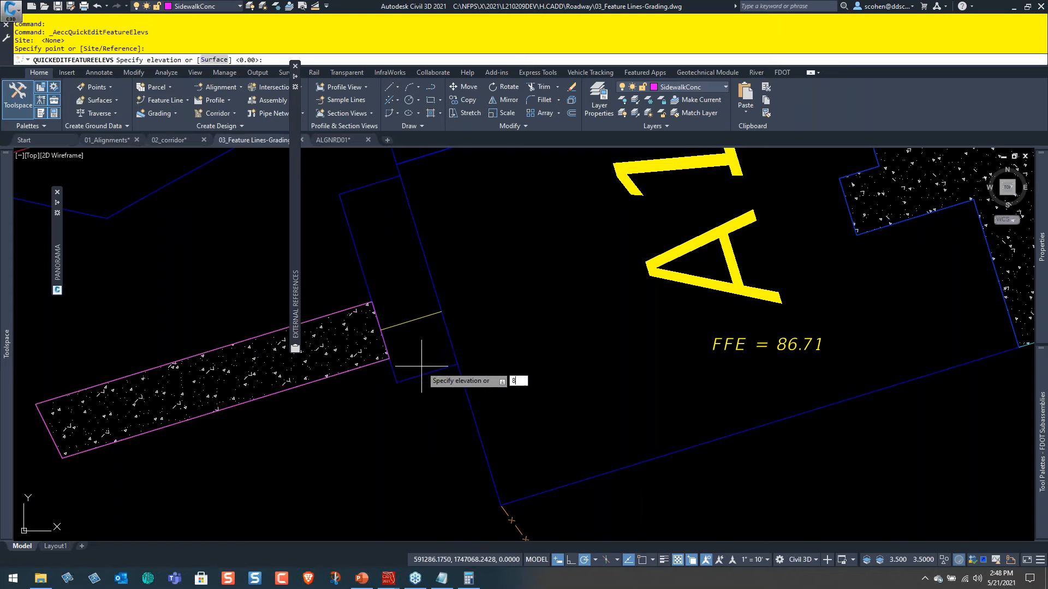
{"action": "type", "text": "86.63"}
{"action": "key", "text": "Return"}
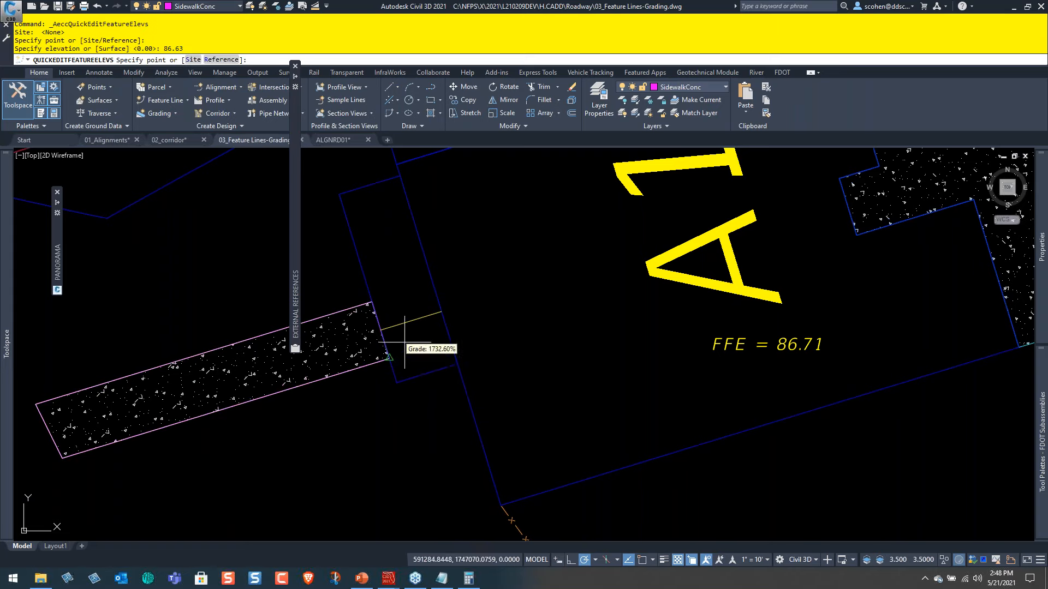
{"action": "left_click", "coordinate": [402, 316]}
{"action": "type", "text": "0"}
{"action": "key", "text": "Return"}
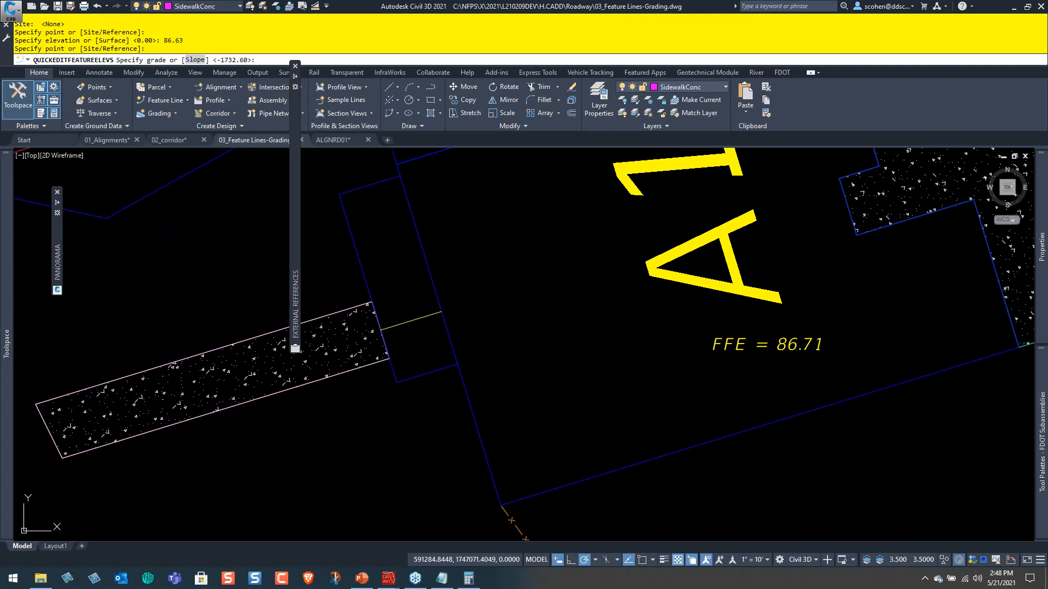
{"action": "middle_click_drag", "start_coordinate": [348, 332], "coordinate": [598, 306]}
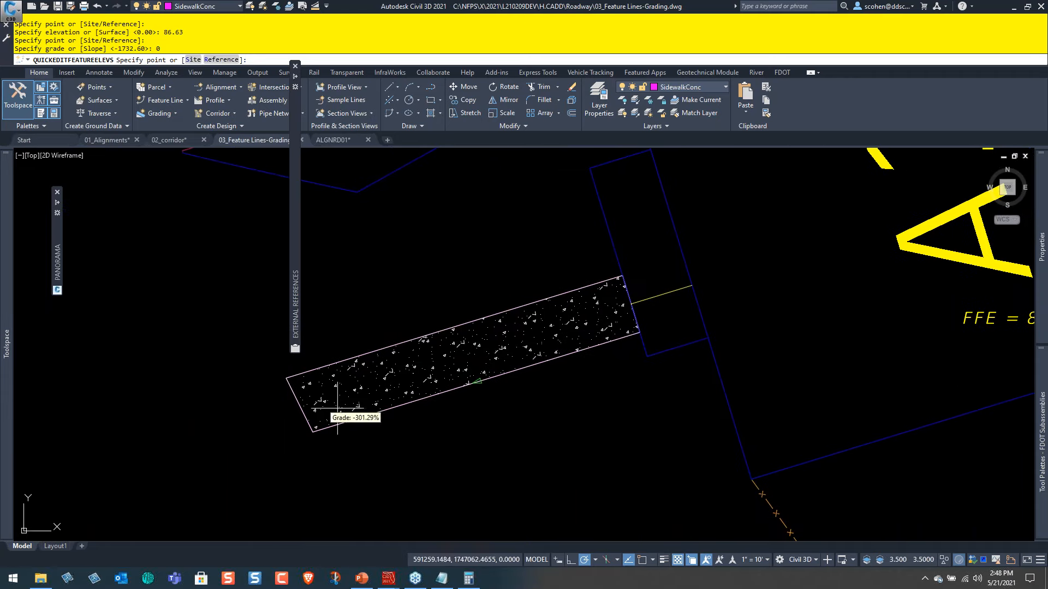
{"action": "key", "text": "Escape"}
{"action": "key", "text": "Escape"}
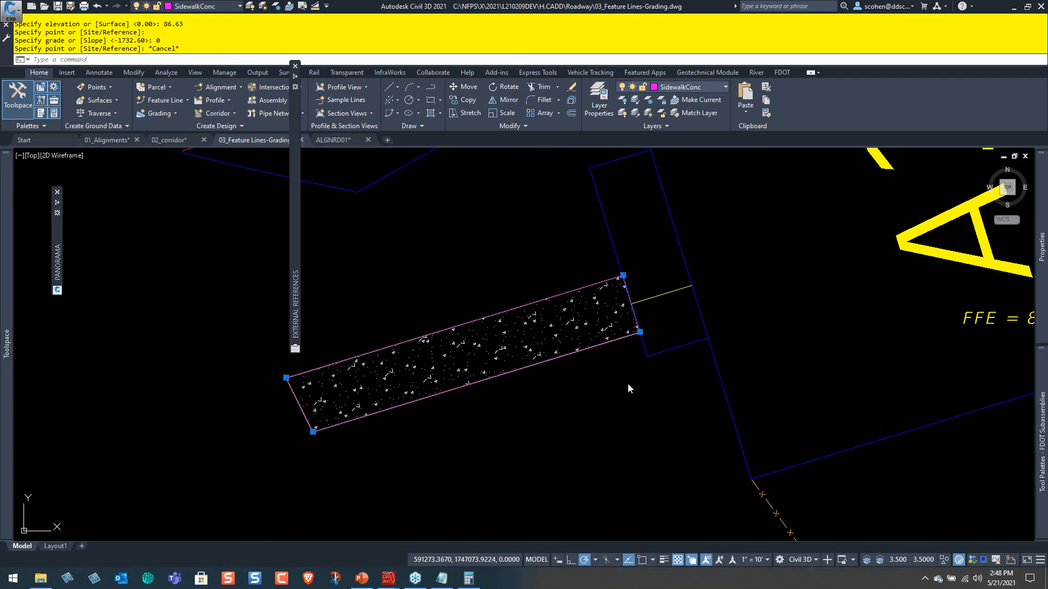
{"action": "key", "text": "Escape"}
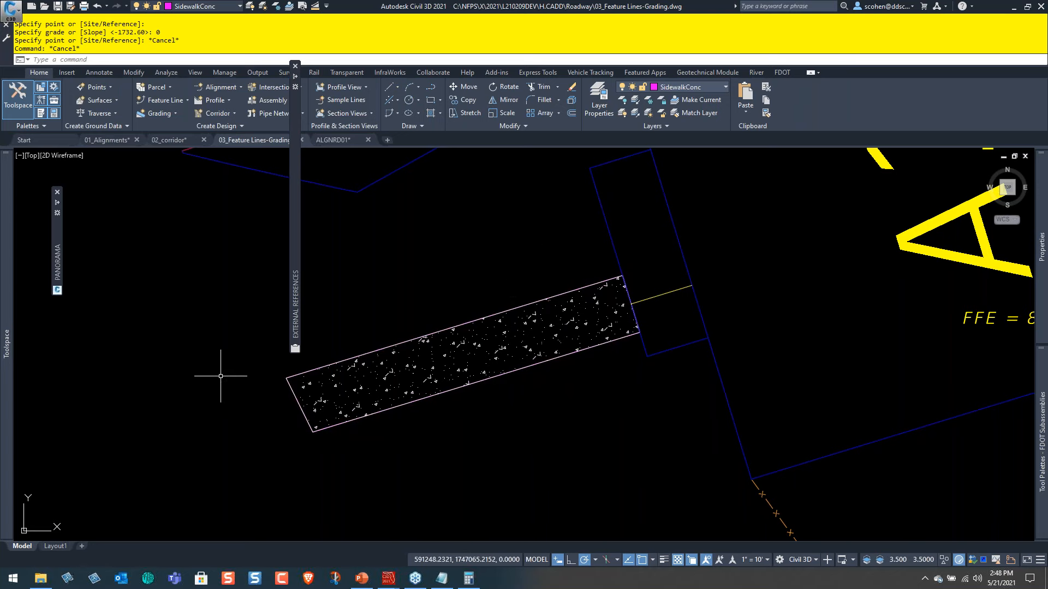
Browse the drawing's general line label styles, including their expressions.
{"action": "mouse_move", "coordinate": [11, 377]}
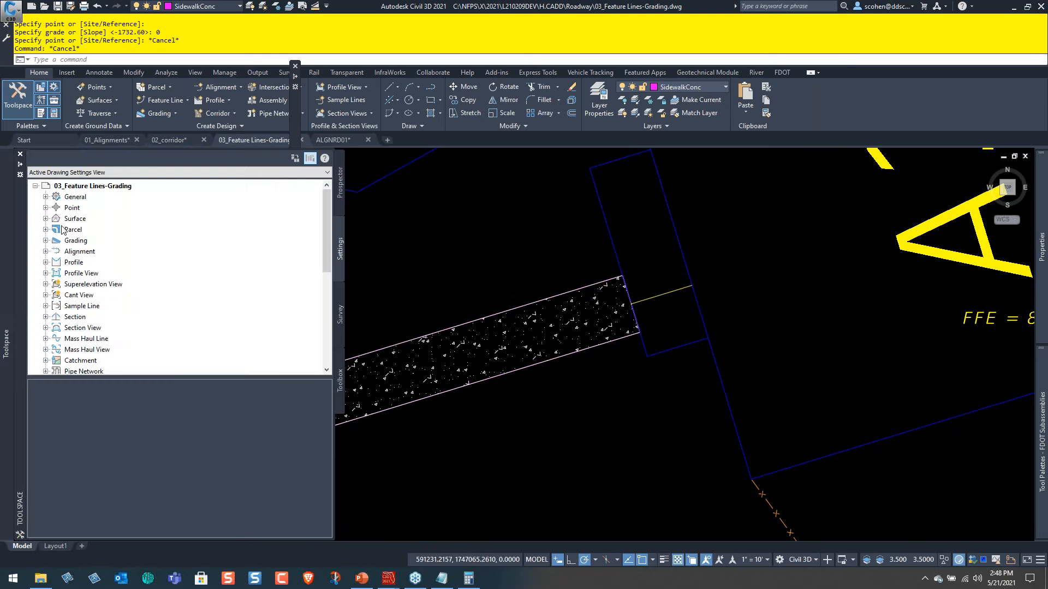
{"action": "left_click", "coordinate": [45, 241]}
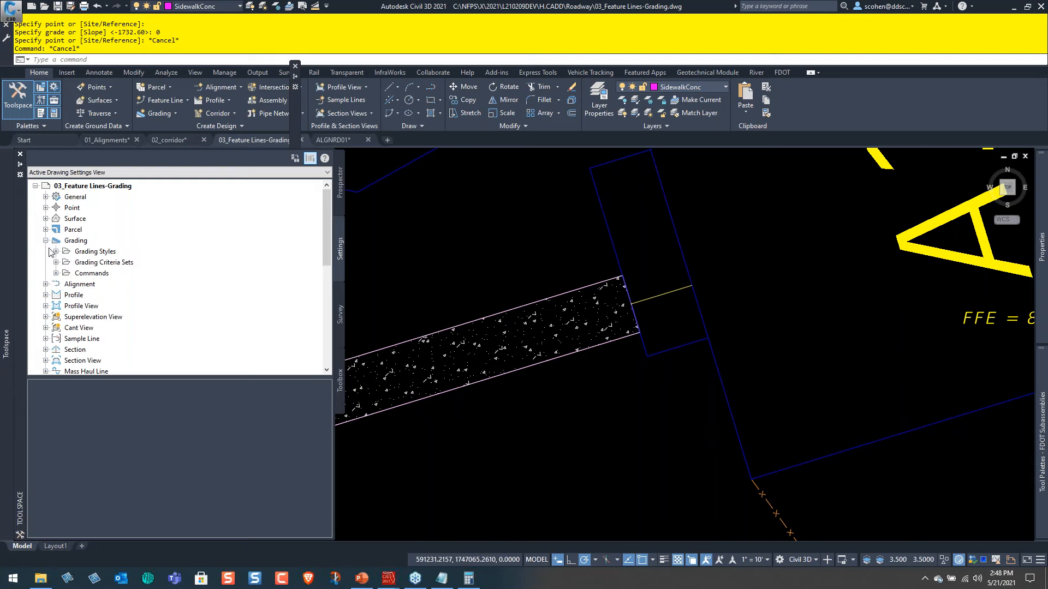
{"action": "left_click", "coordinate": [46, 197]}
{"action": "left_click", "coordinate": [56, 219]}
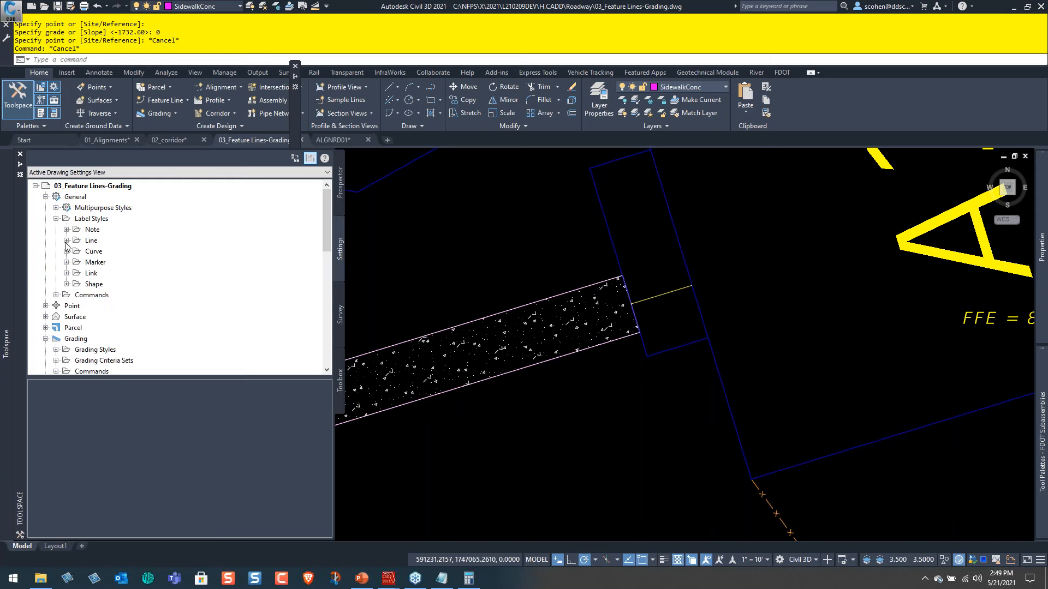
{"action": "left_click", "coordinate": [66, 240]}
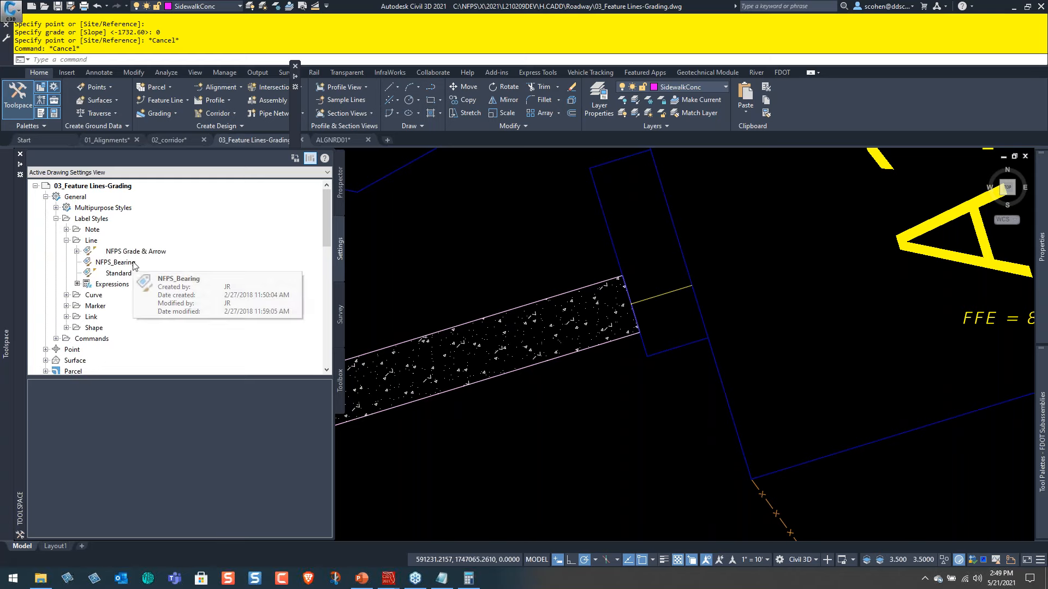
{"action": "left_click", "coordinate": [95, 285]}
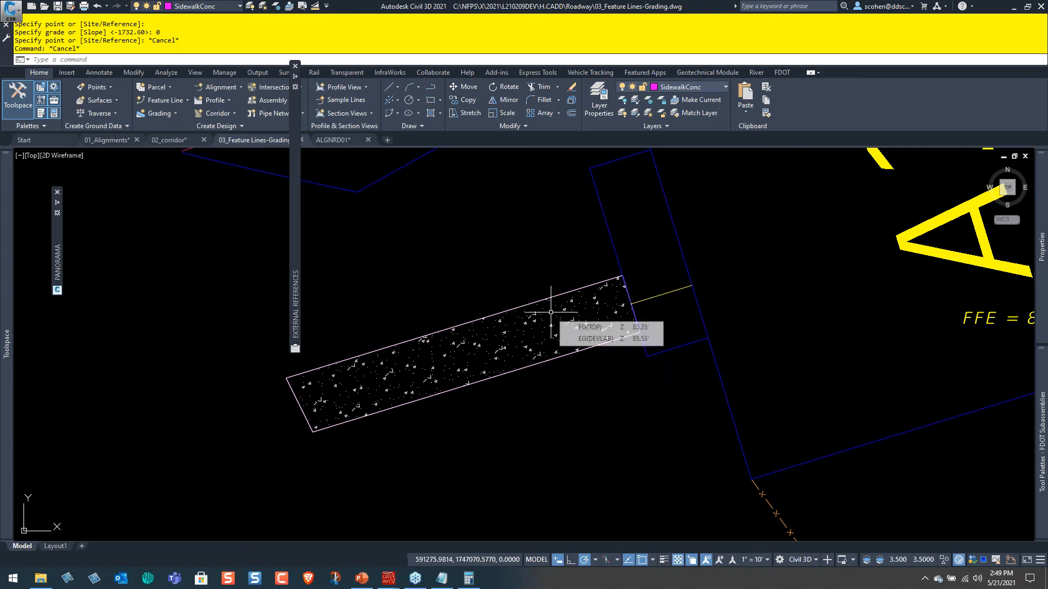
Add labels to all segments of the sidewalk feature line SDWK_12.
{"action": "mouse_move", "coordinate": [527, 257]}
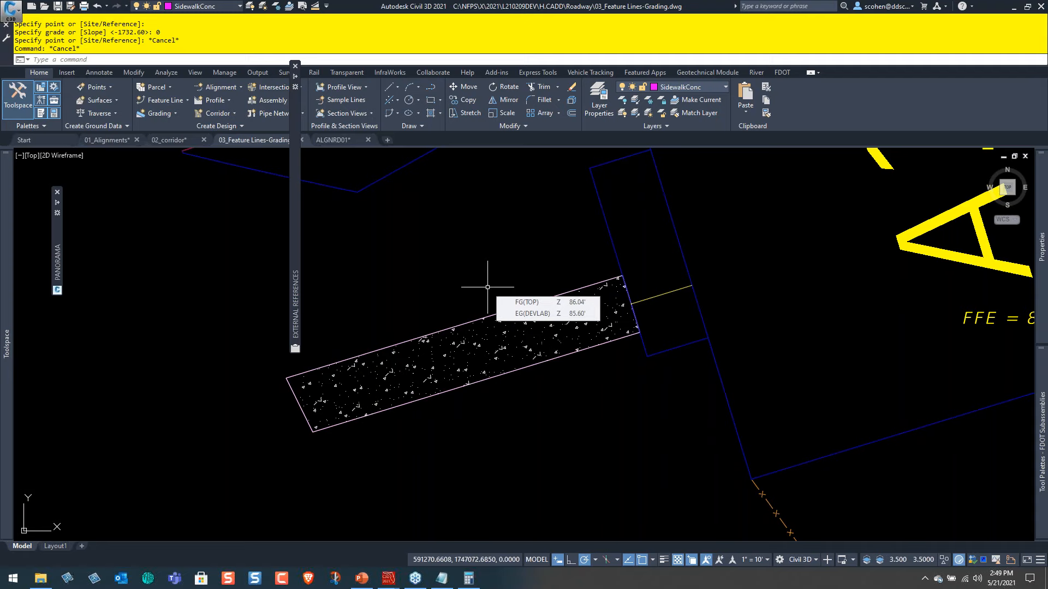
{"action": "left_click", "coordinate": [394, 343]}
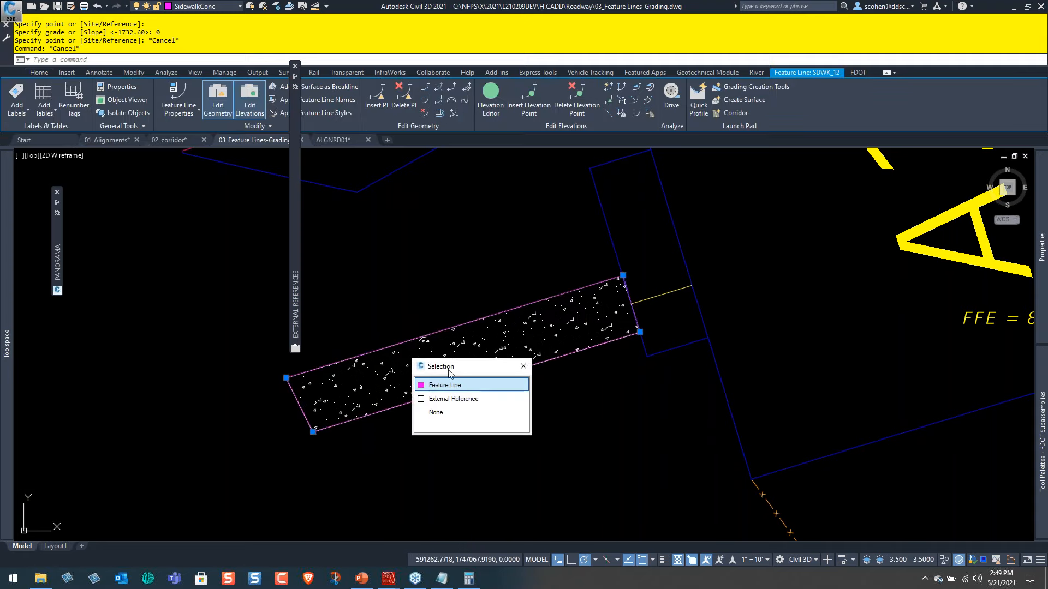
{"action": "left_click", "coordinate": [457, 386]}
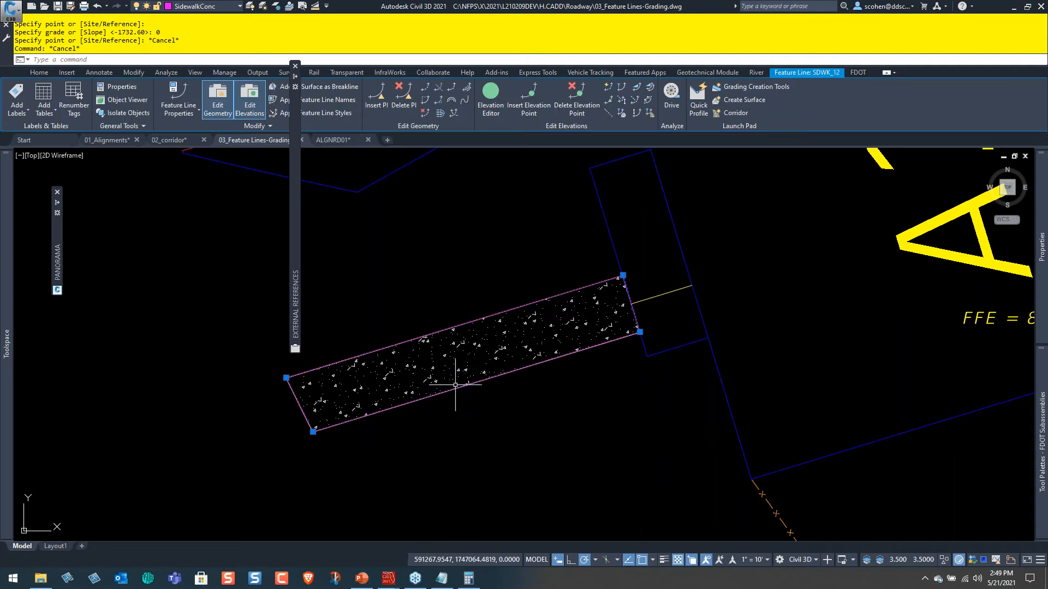
{"action": "left_click", "coordinate": [19, 113]}
{"action": "left_click", "coordinate": [49, 152]}
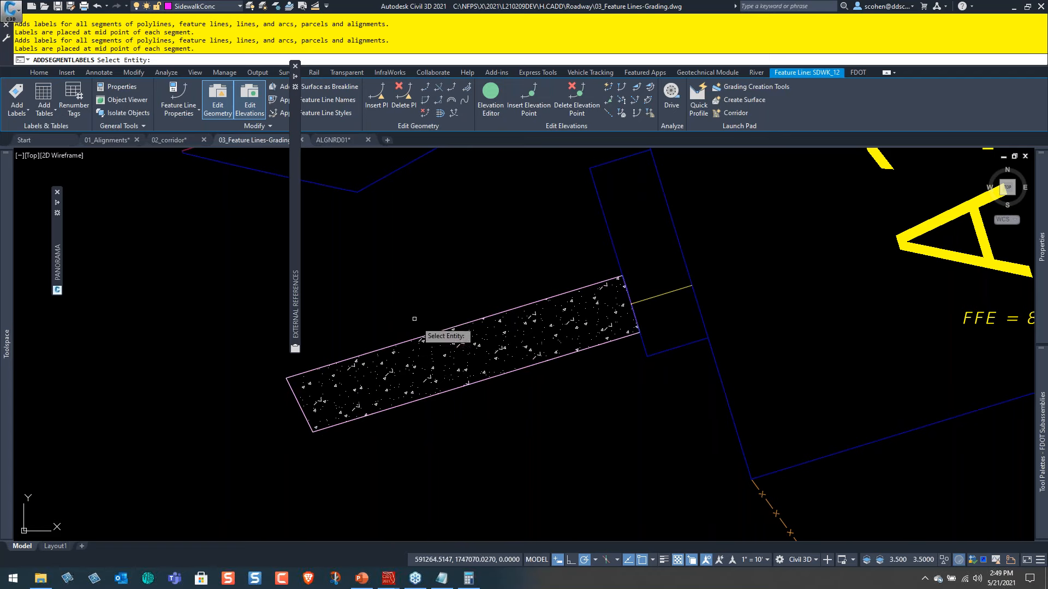
{"action": "left_click", "coordinate": [424, 334]}
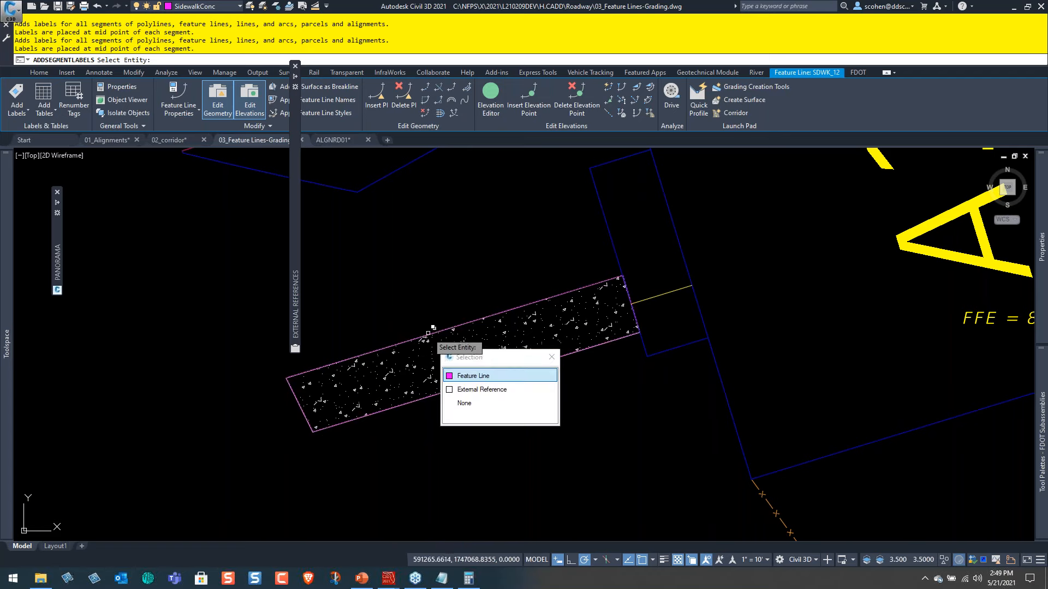
{"action": "left_click", "coordinate": [473, 372]}
{"action": "key", "text": "Escape"}
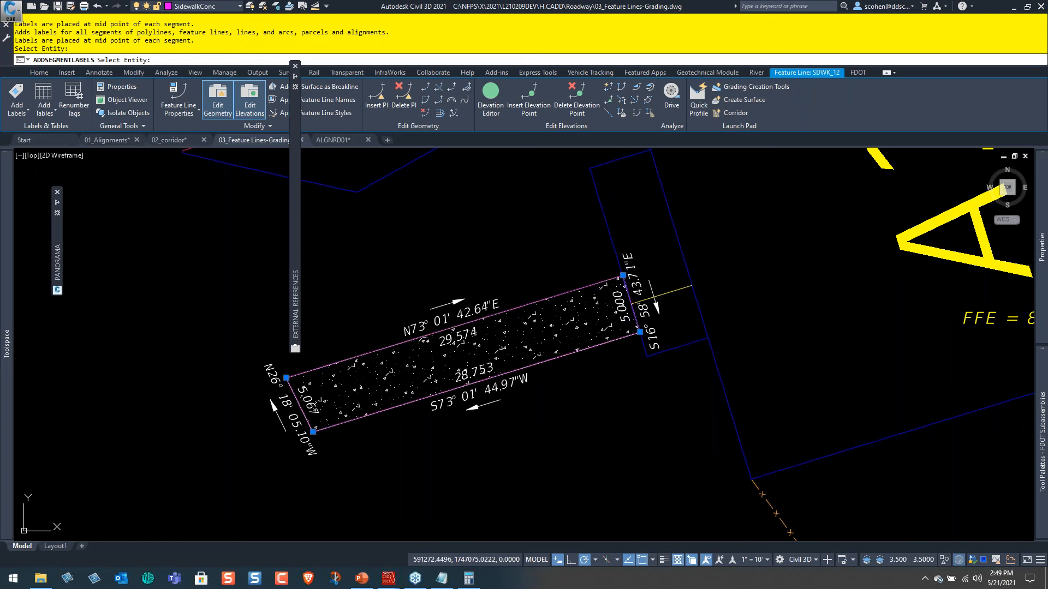
{"action": "key", "text": "Escape"}
{"action": "key", "text": "Escape"}
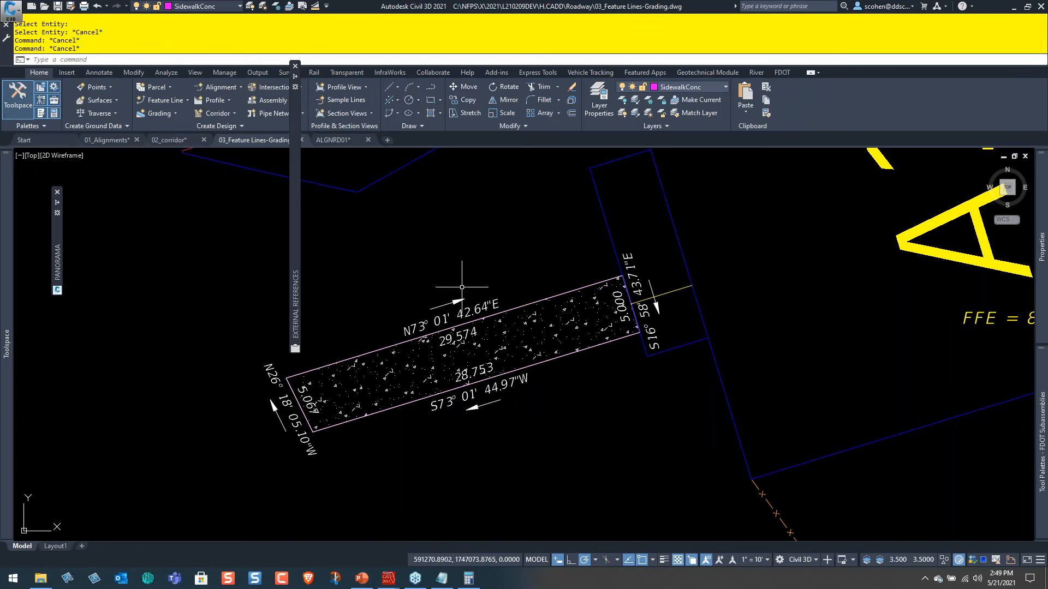
Select all the sidewalk's segment labels and set their line style to NFPS Grade & Arrow and curve style to NFPS Grade.
{"action": "left_click", "coordinate": [454, 319]}
{"action": "right_click", "coordinate": [530, 259]}
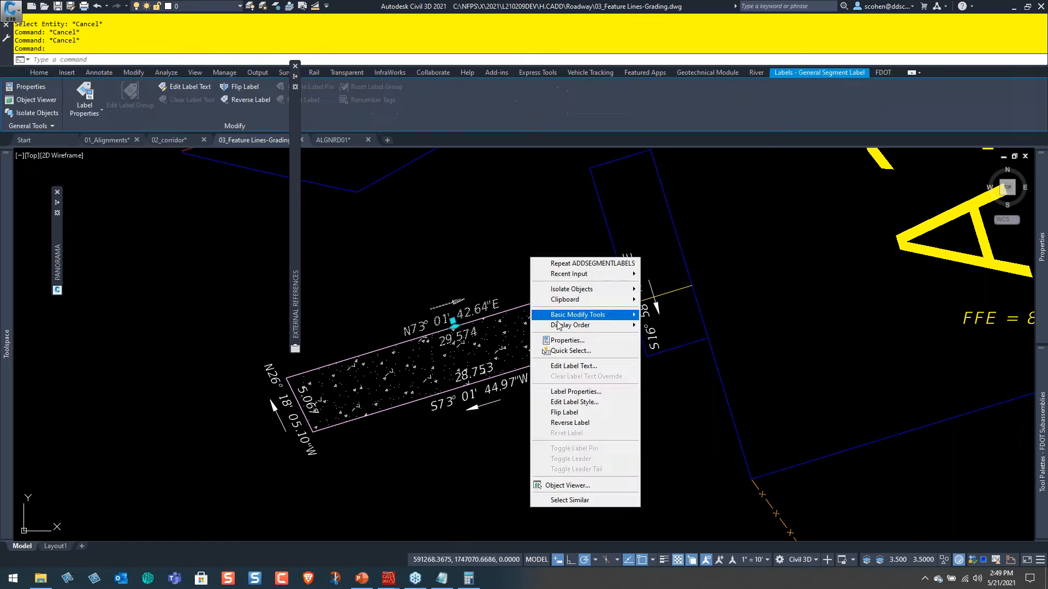
{"action": "left_click", "coordinate": [572, 500]}
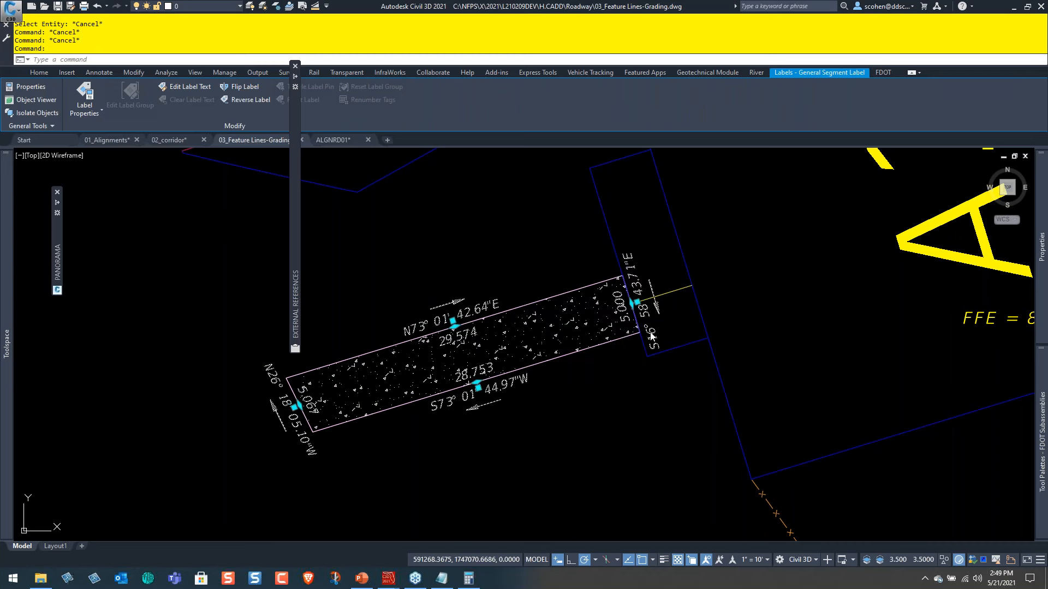
{"action": "mouse_move", "coordinate": [1044, 274]}
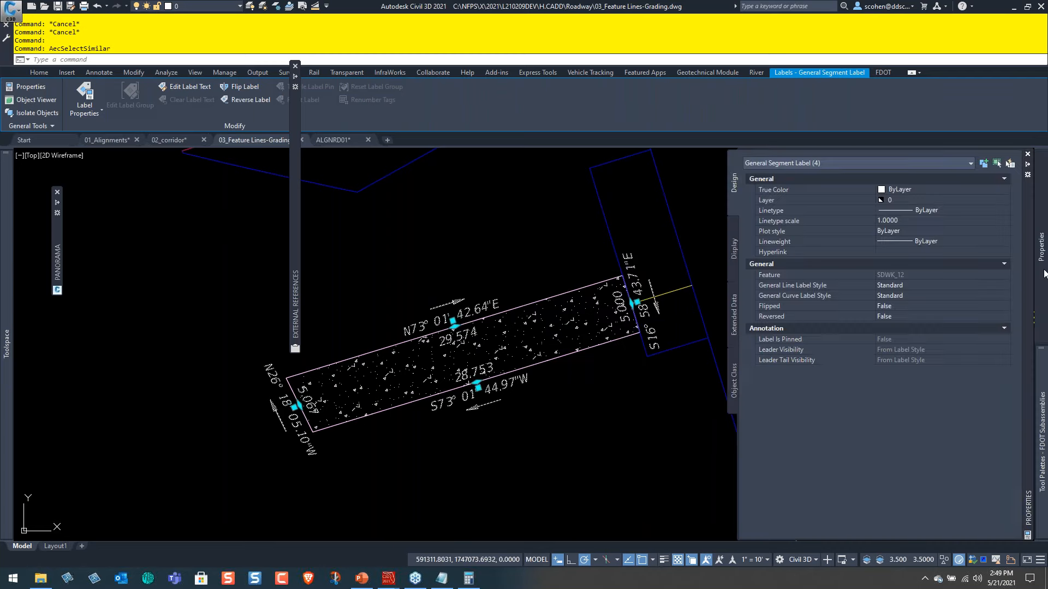
{"action": "left_click", "coordinate": [924, 284]}
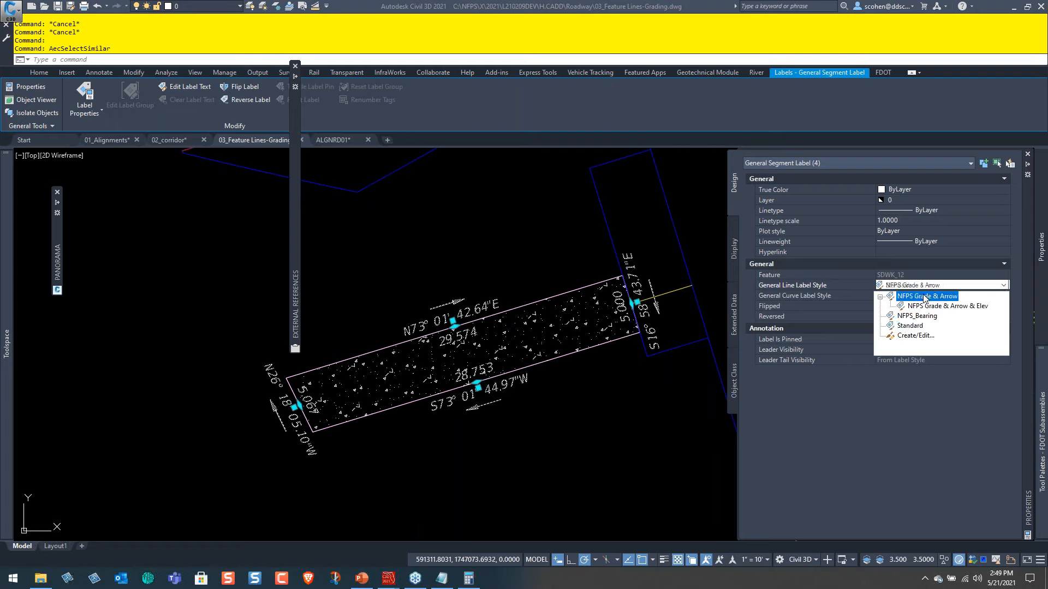
{"action": "left_click", "coordinate": [926, 295]}
{"action": "left_click", "coordinate": [914, 296]}
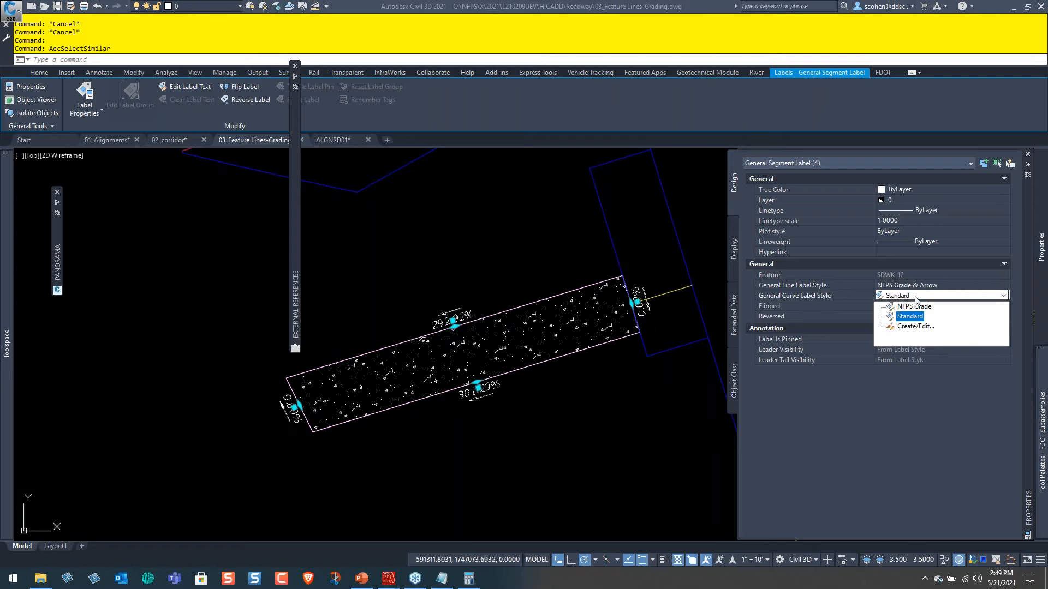
{"action": "left_click", "coordinate": [914, 304]}
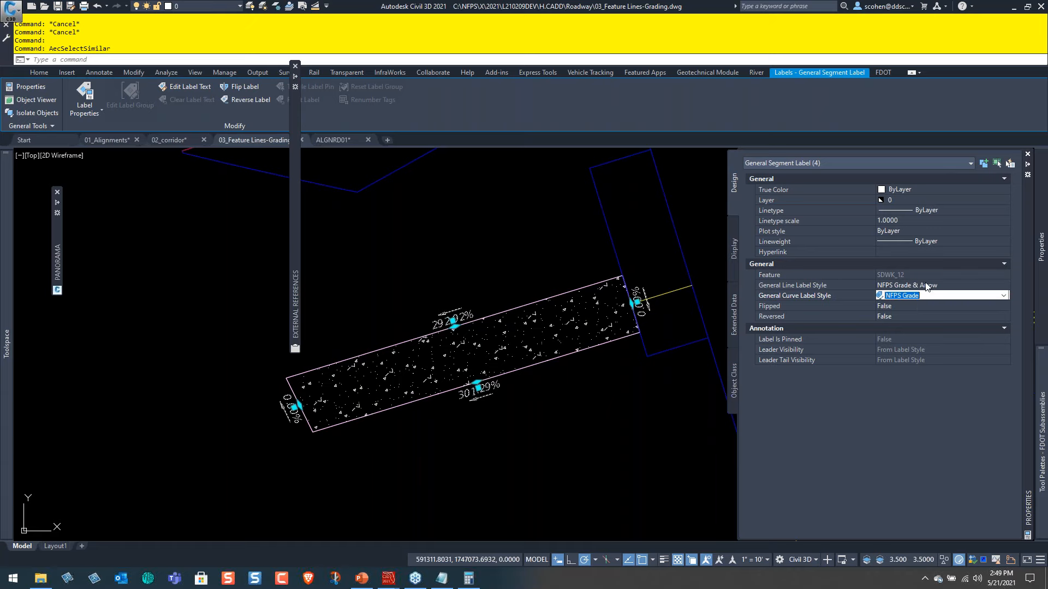
Set the line label style of the selected sidewalk segment labels to NFPS Grade & Arrow & Elev.
{"action": "left_click", "coordinate": [925, 284]}
{"action": "left_click", "coordinate": [948, 306]}
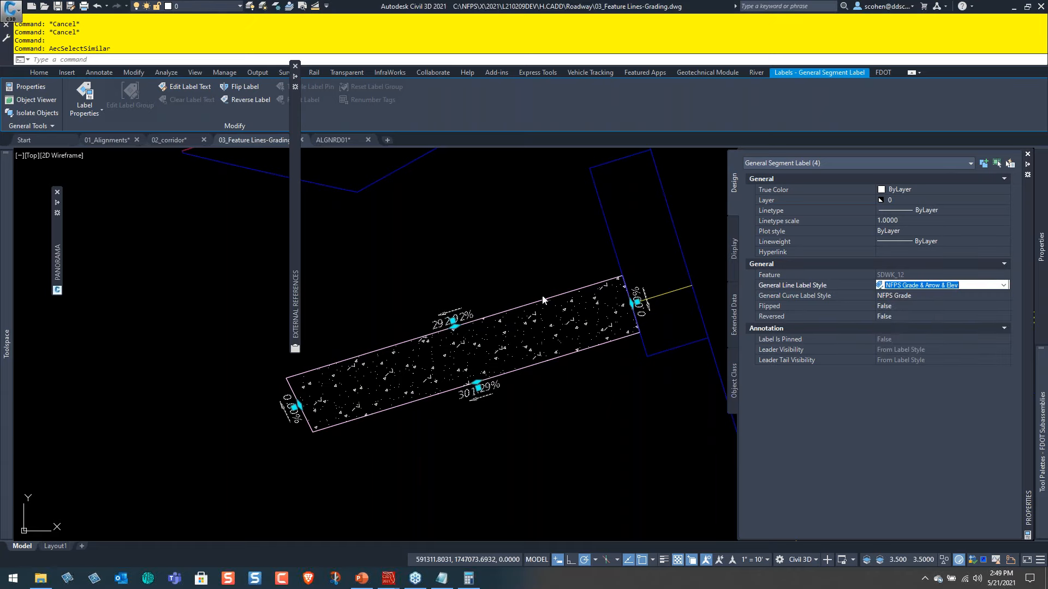
{"action": "key", "text": "Escape"}
{"action": "key", "text": "Escape"}
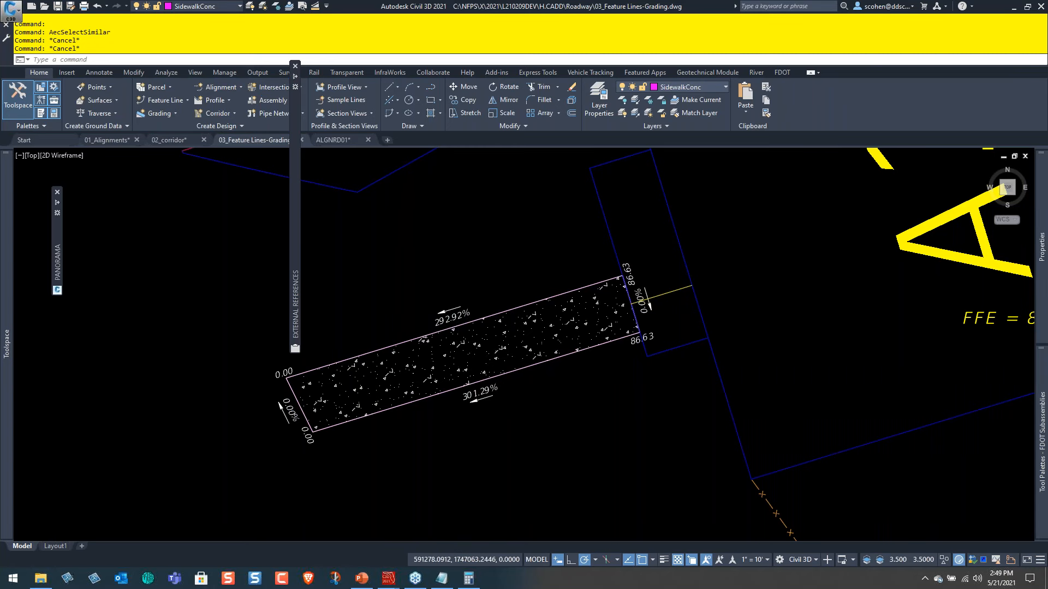
{"action": "scroll", "coordinate": [561, 423], "scroll_direction": "down", "scroll_amount": 5}
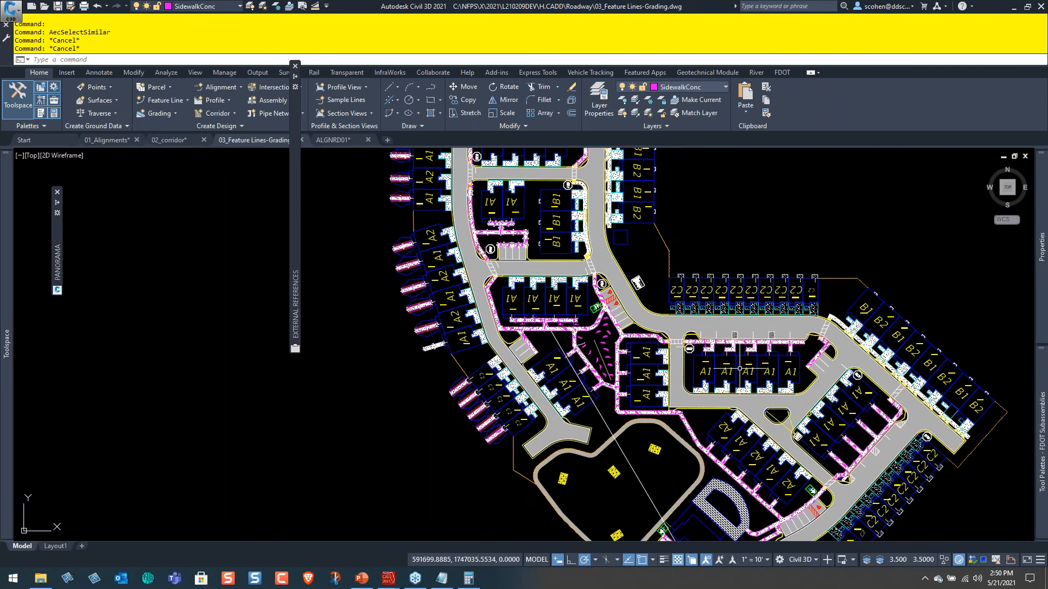
Examine the slope and elevation labels around the SDWK_12 sidewalk southwest of the A1 buildings.
{"action": "mouse_move", "coordinate": [740, 369]}
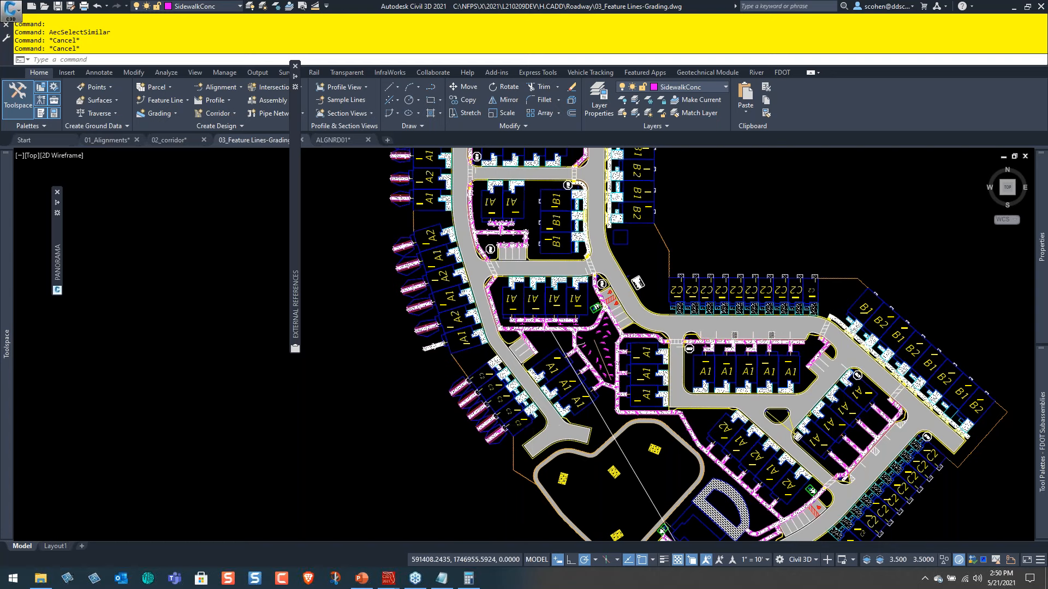
{"action": "scroll", "coordinate": [437, 415], "scroll_direction": "up", "scroll_amount": 3}
{"action": "scroll", "coordinate": [419, 453], "scroll_direction": "up", "scroll_amount": 5}
{"action": "scroll", "coordinate": [413, 423], "scroll_direction": "down", "scroll_amount": 3}
{"action": "scroll", "coordinate": [579, 414], "scroll_direction": "up", "scroll_amount": 2}
{"action": "scroll", "coordinate": [732, 415], "scroll_direction": "up", "scroll_amount": 2}
{"action": "middle_click_drag", "start_coordinate": [571, 216], "coordinate": [679, 426]}
{"action": "middle_click_drag", "start_coordinate": [573, 199], "coordinate": [689, 406]}
{"action": "scroll", "coordinate": [578, 309], "scroll_direction": "up", "scroll_amount": 4}
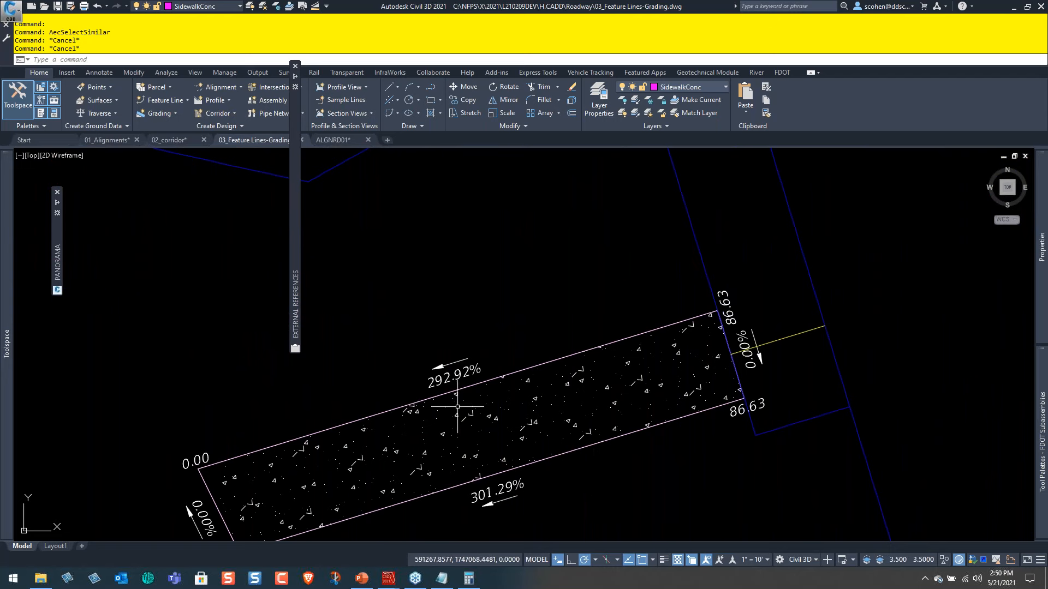
{"action": "scroll", "coordinate": [458, 407], "scroll_direction": "up", "scroll_amount": 3}
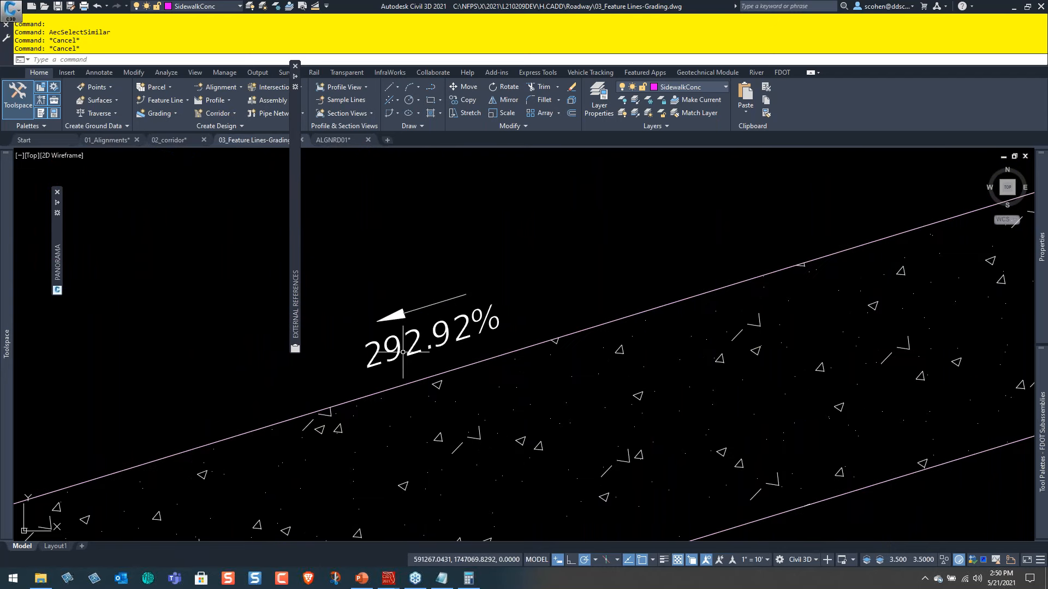
{"action": "scroll", "coordinate": [512, 272], "scroll_direction": "down", "scroll_amount": 4}
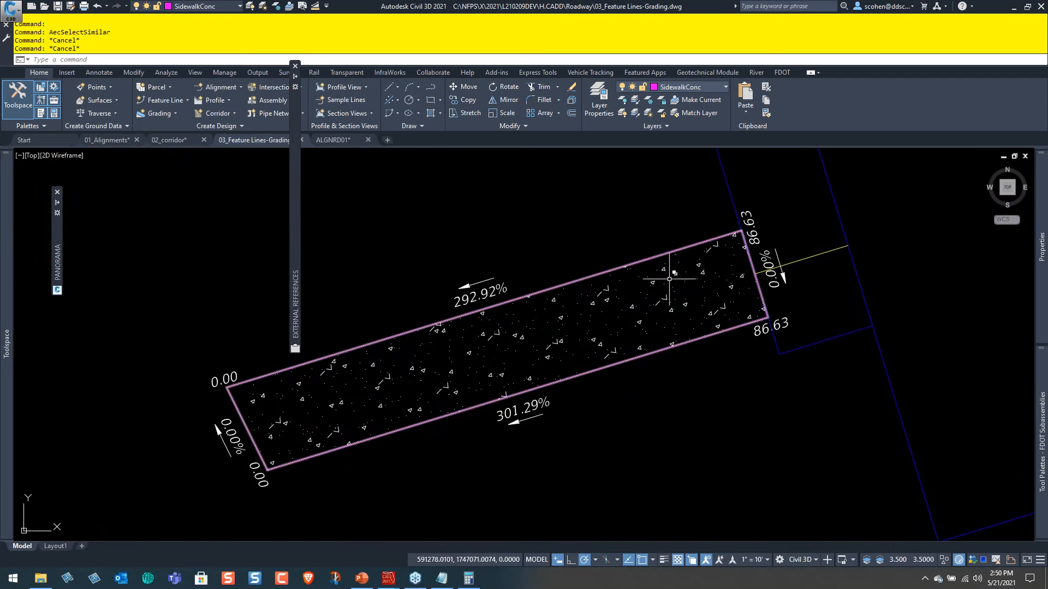
Set the elevation of the sidewalk feature line's upper outer corner to 85.41 from the EG(DEVLAB) surface using Quick Elevation Edit.
{"action": "left_click", "coordinate": [633, 263]}
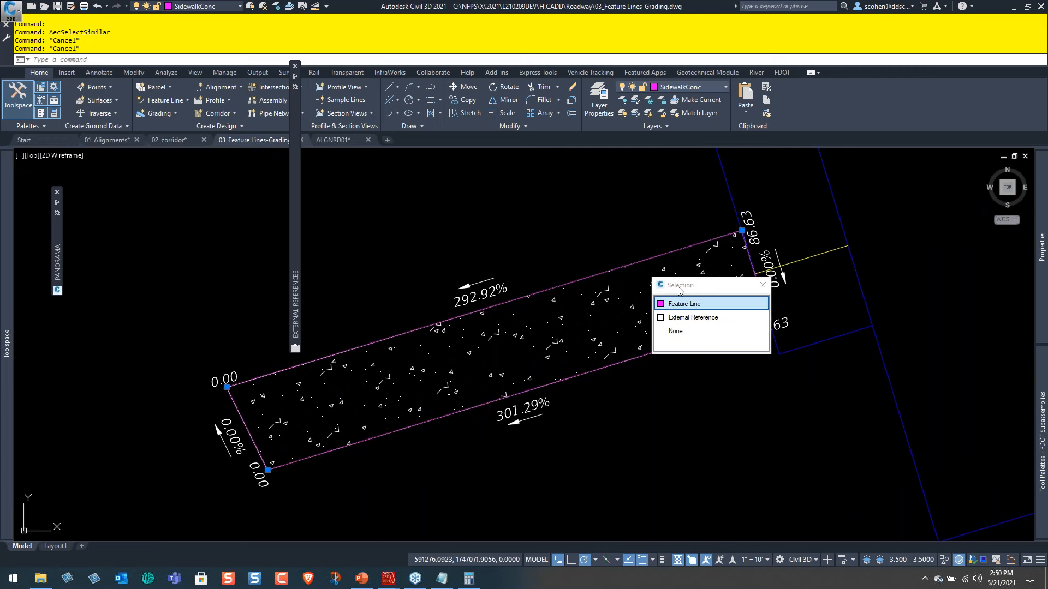
{"action": "left_click", "coordinate": [676, 311]}
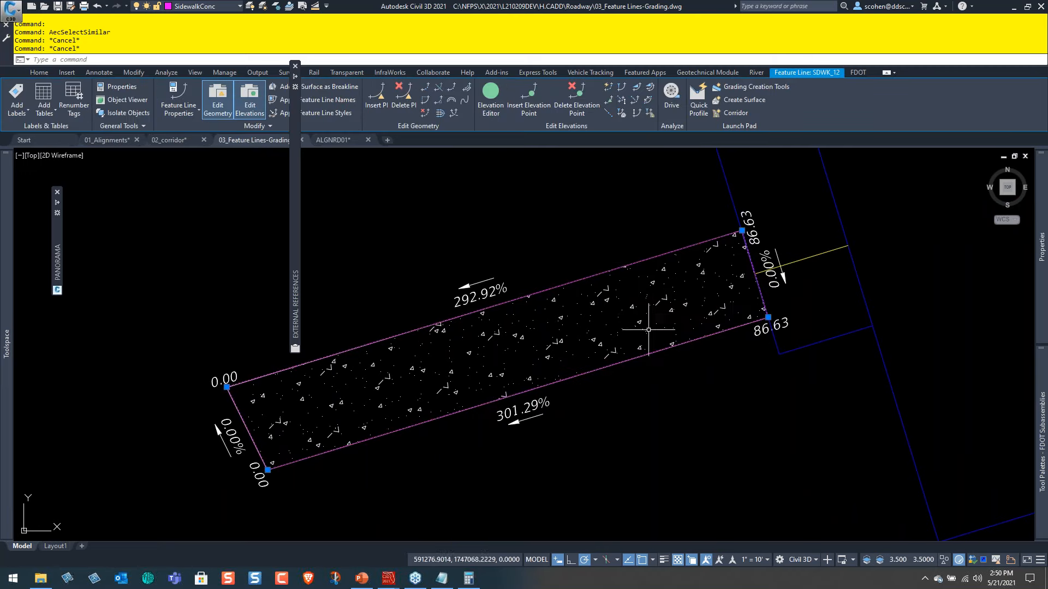
{"action": "middle_click_drag", "start_coordinate": [624, 402], "coordinate": [676, 389]}
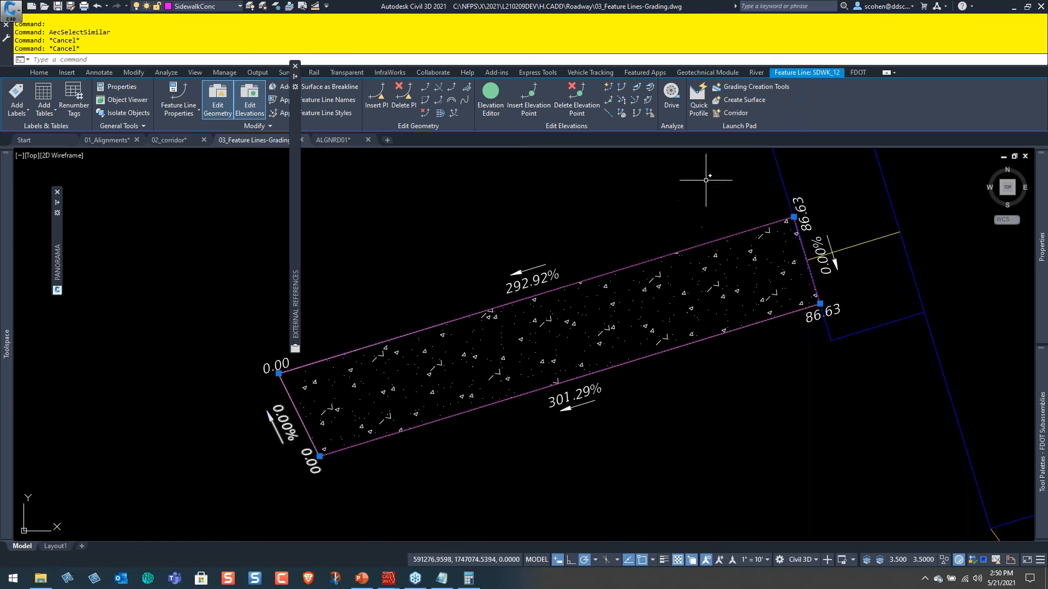
{"action": "left_click", "coordinate": [608, 87]}
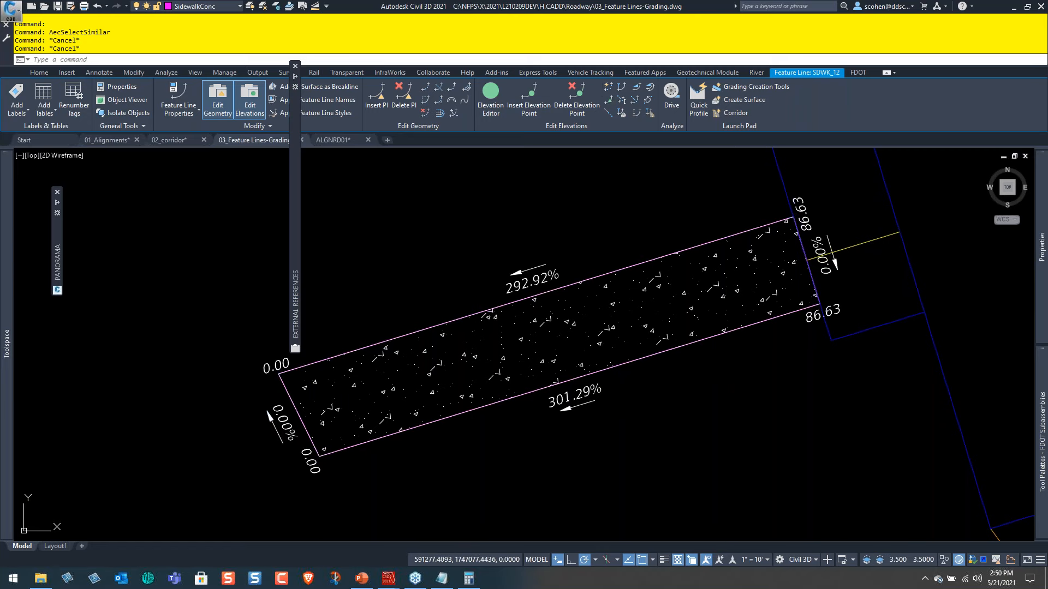
{"action": "left_click", "coordinate": [253, 376]}
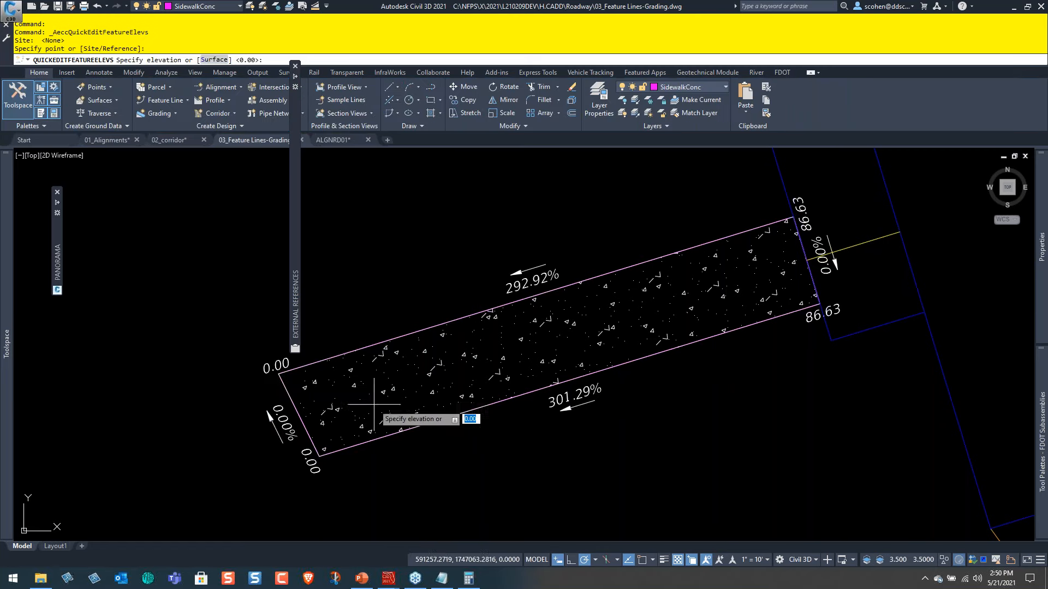
{"action": "type", "text": "S"}
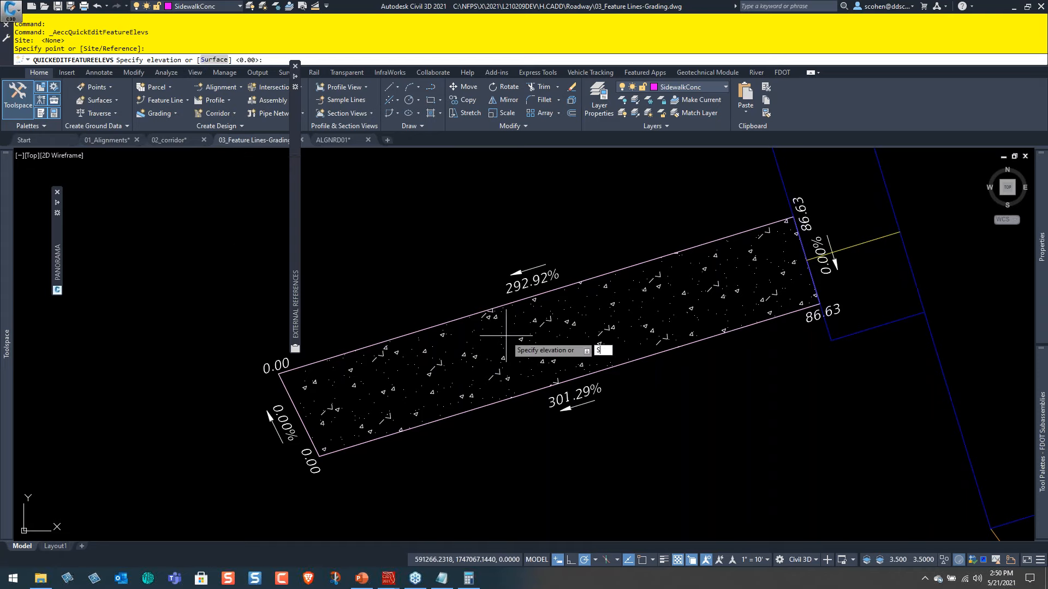
{"action": "key", "text": "Return"}
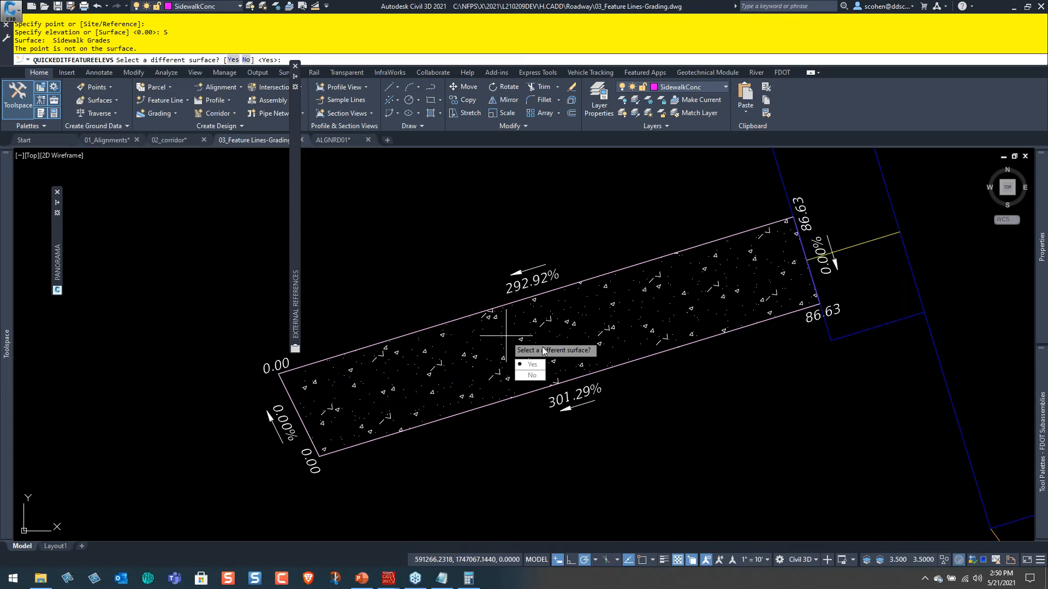
{"action": "left_click", "coordinate": [534, 366]}
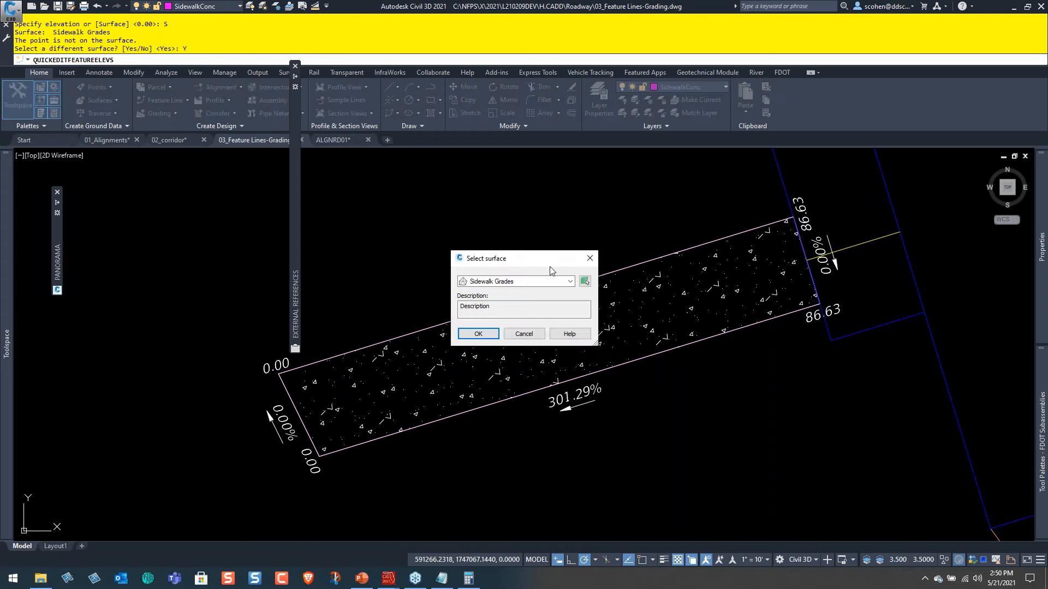
{"action": "left_click", "coordinate": [550, 286]}
{"action": "left_click", "coordinate": [499, 293]}
{"action": "left_click", "coordinate": [479, 334]}
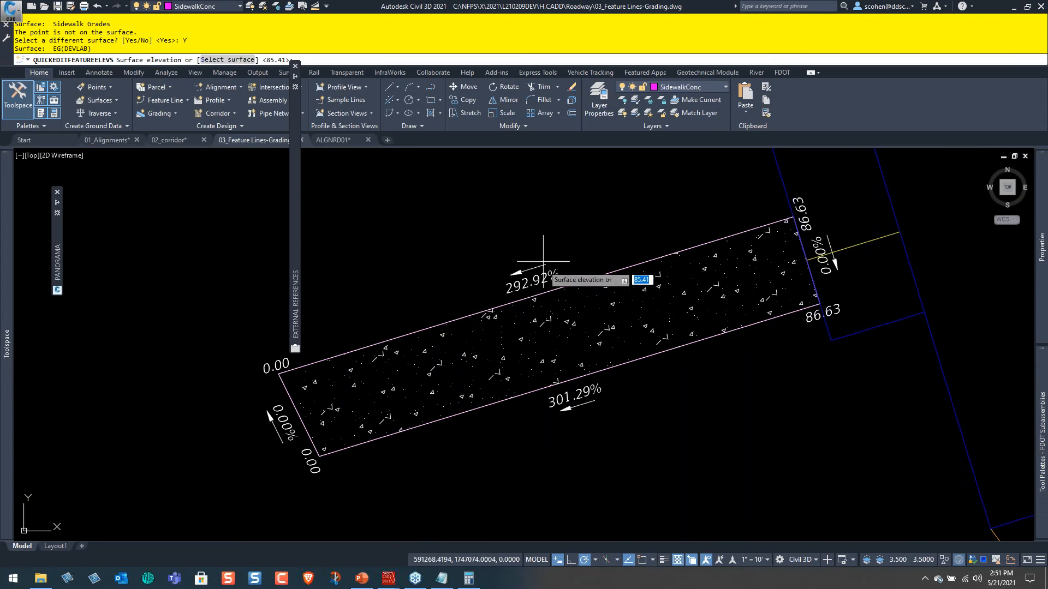
{"action": "key", "text": "Return"}
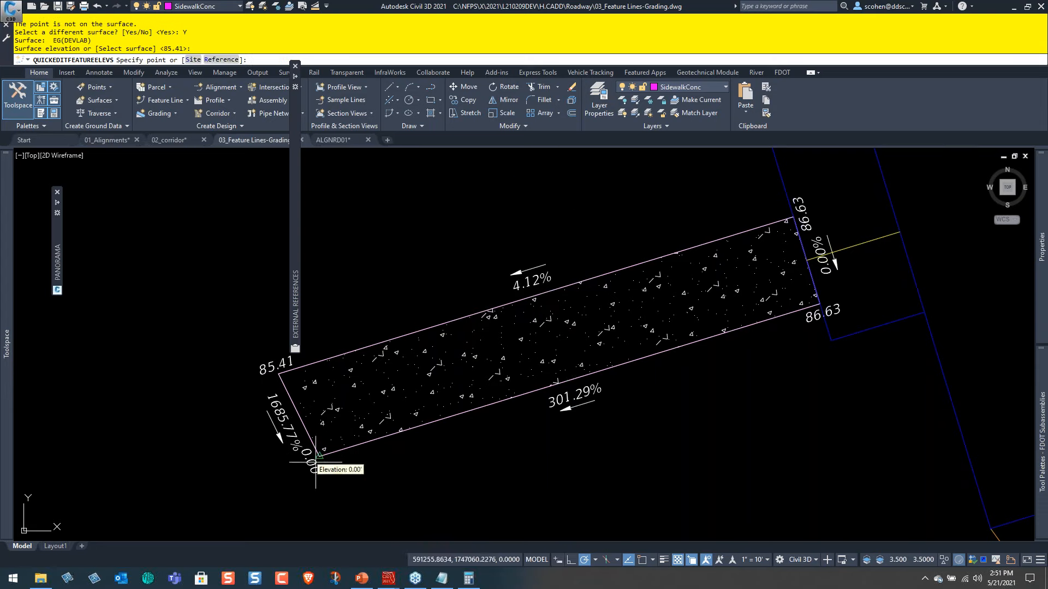
Set the elevation of the sidewalk's lower outer corner to 85.29 from the EG(DEVLAB) surface, and deselect the feature line.
{"action": "left_click", "coordinate": [322, 451]}
{"action": "type", "text": "S"}
{"action": "key", "text": "Return"}
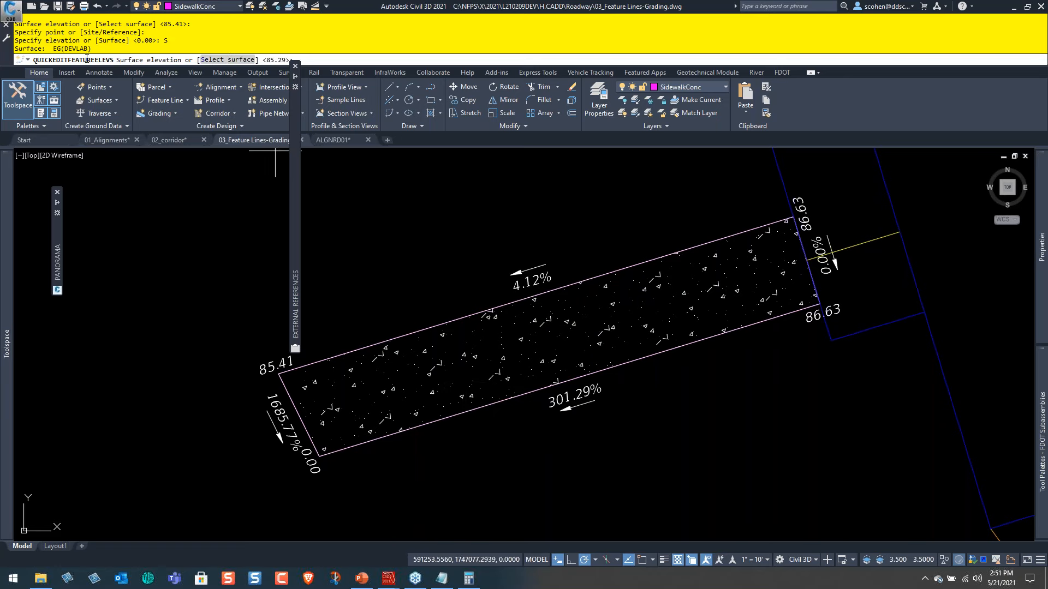
{"action": "left_click_drag", "start_coordinate": [92, 49], "coordinate": [39, 48]}
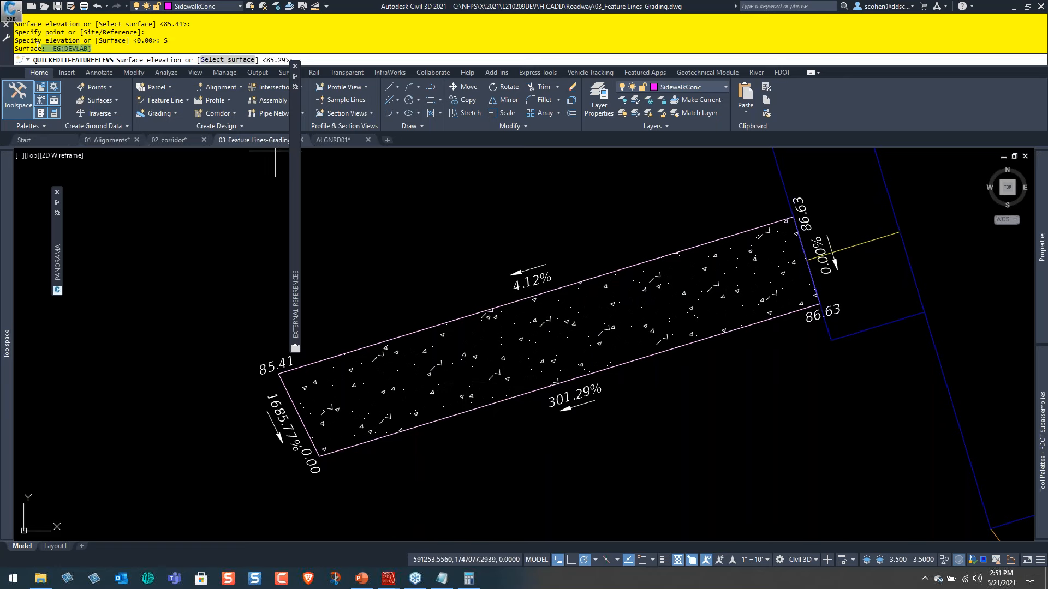
{"action": "left_click", "coordinate": [89, 50]}
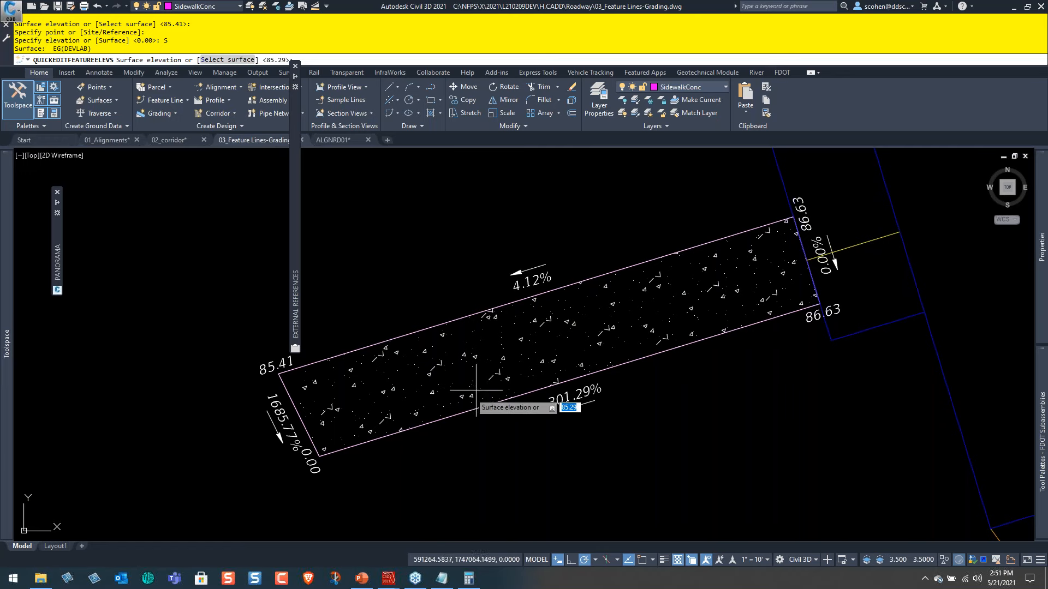
{"action": "key", "text": "Return"}
{"action": "key", "text": "Return"}
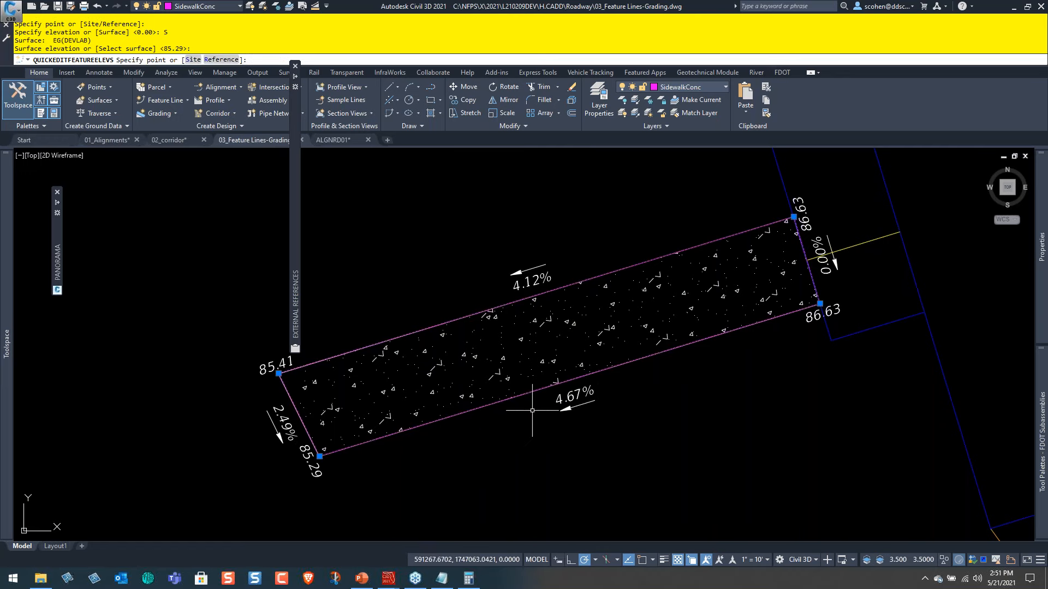
{"action": "key", "text": "Escape"}
{"action": "scroll", "coordinate": [527, 330], "scroll_direction": "down", "scroll_amount": 2}
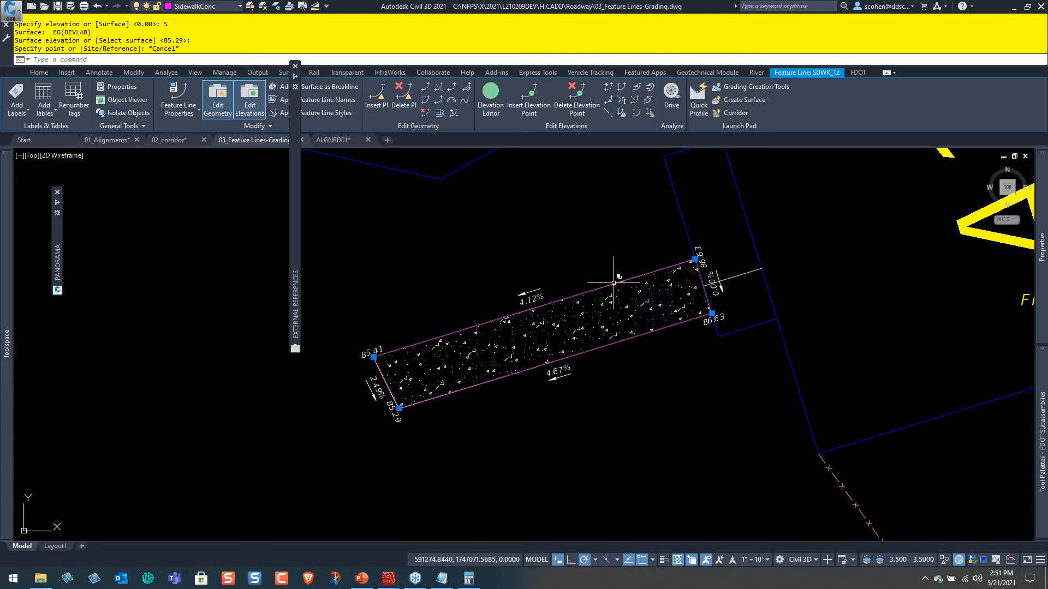
{"action": "scroll", "coordinate": [603, 282], "scroll_direction": "down", "scroll_amount": 4}
{"action": "key", "text": "Escape"}
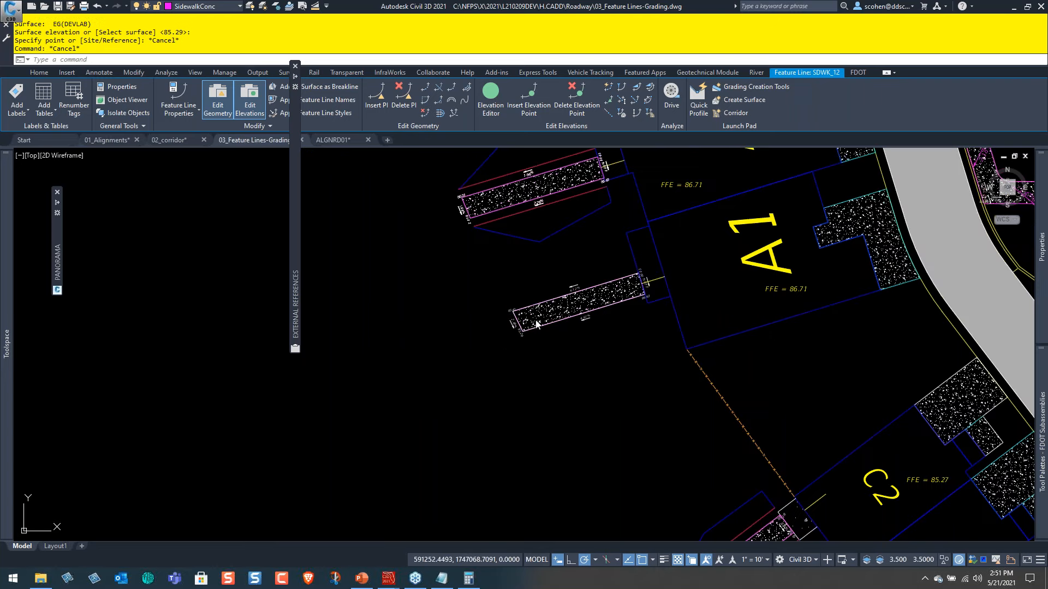
Examine the grade and elevation labels on the L-shaped sidewalk behind the northern A2 building with FFE 89.01.
{"action": "middle_click_drag", "start_coordinate": [615, 266], "coordinate": [680, 516]}
{"action": "mouse_move", "coordinate": [560, 177]}
{"action": "middle_mouse_down"}
{"action": "mouse_move", "coordinate": [599, 332]}
{"action": "mouse_move", "coordinate": [608, 480]}
{"action": "middle_mouse_up"}
{"action": "middle_click_drag", "start_coordinate": [582, 292], "coordinate": [595, 481]}
{"action": "middle_click_drag", "start_coordinate": [632, 251], "coordinate": [616, 469]}
{"action": "middle_click_drag", "start_coordinate": [628, 295], "coordinate": [609, 474]}
{"action": "middle_click_drag", "start_coordinate": [600, 276], "coordinate": [598, 375]}
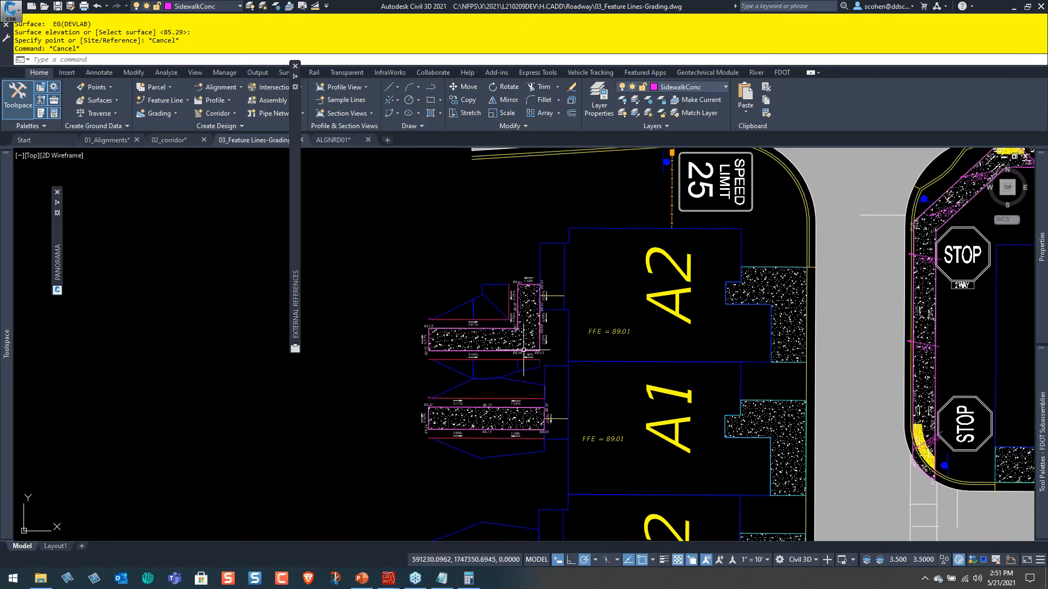
{"action": "scroll", "coordinate": [527, 354], "scroll_direction": "up", "scroll_amount": 5}
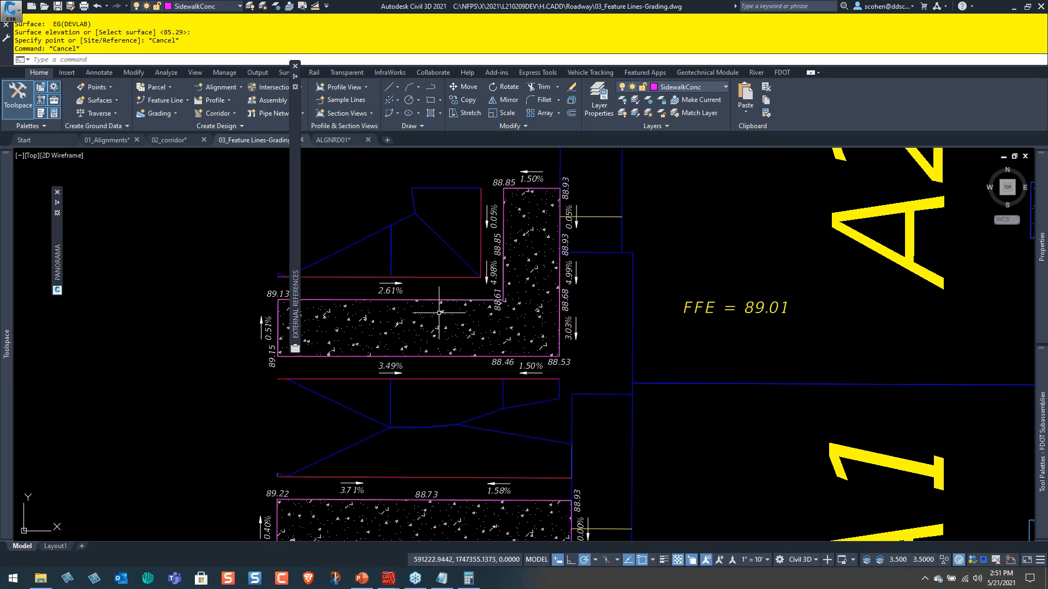
{"action": "scroll", "coordinate": [416, 311], "scroll_direction": "down", "scroll_amount": 8}
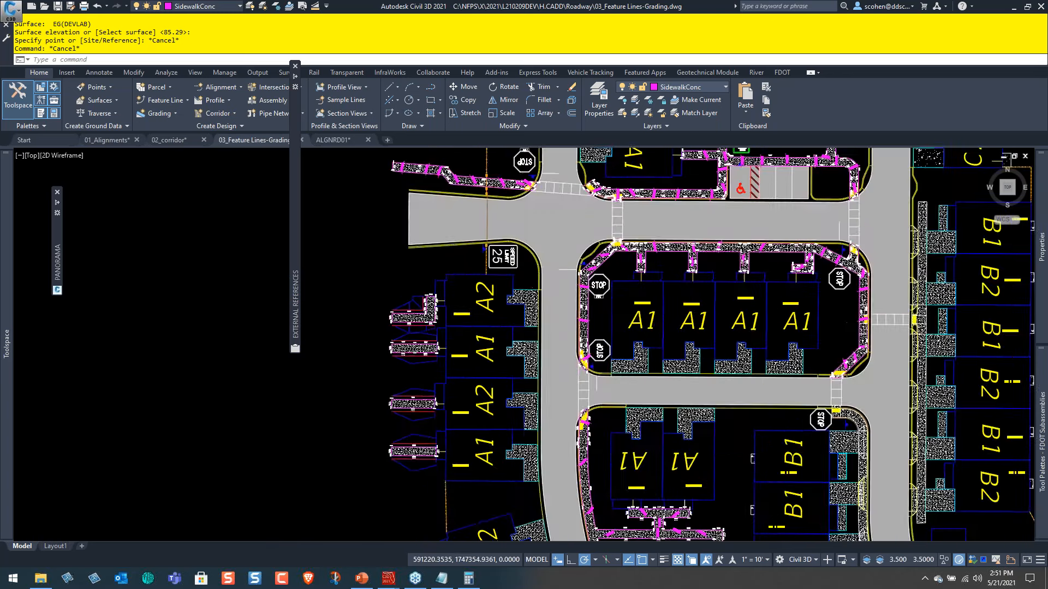
{"action": "middle_click_drag", "start_coordinate": [494, 422], "coordinate": [488, 317]}
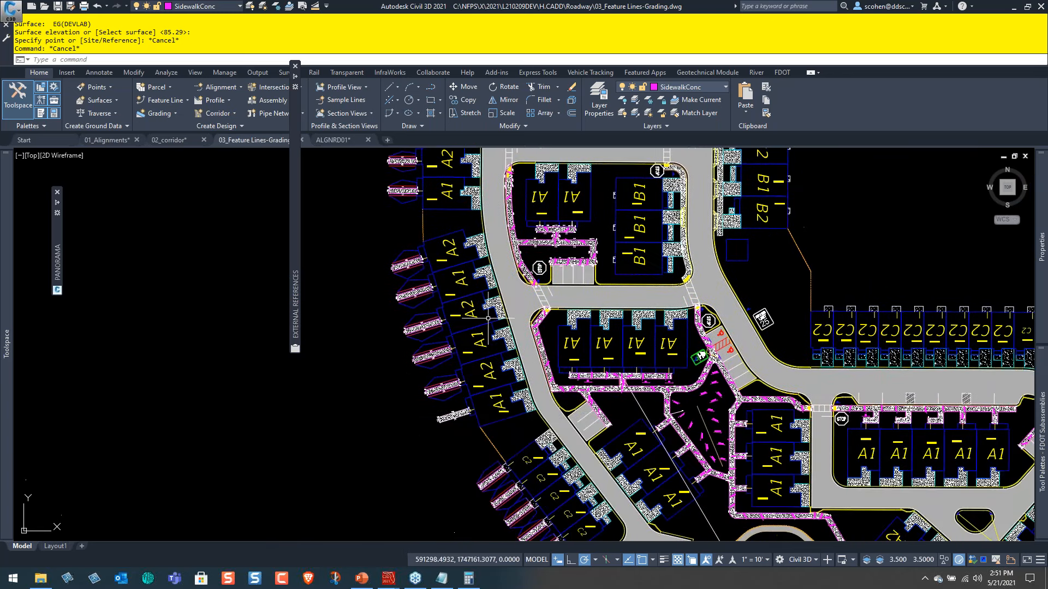
Switch to PowerPoint to highlight the Be Careful Tip item on the Agenda slide, and return to the Civil 3D drawing.
{"action": "left_click", "coordinate": [362, 578]}
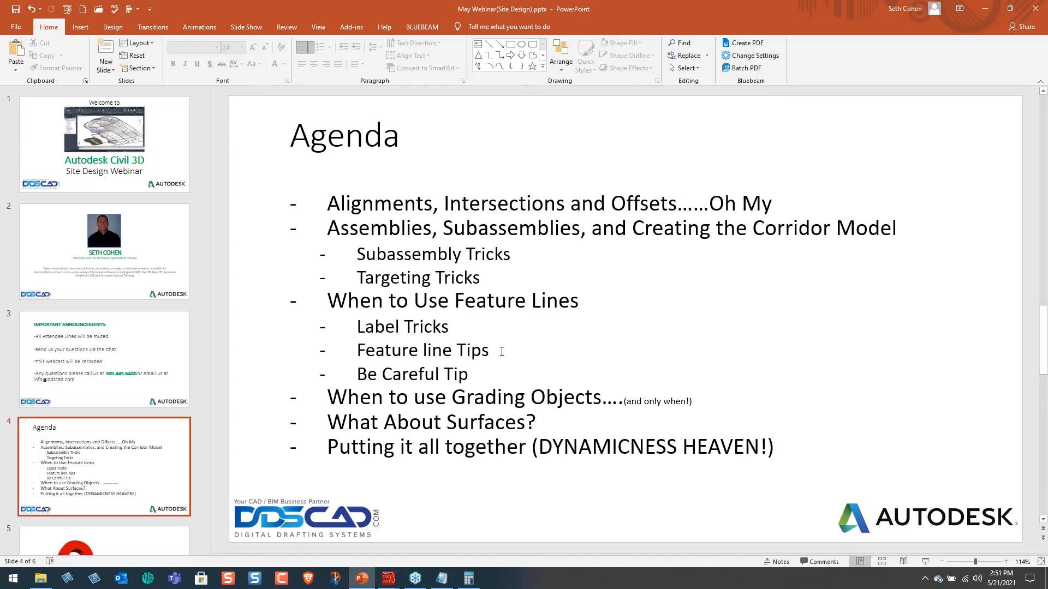
{"action": "triple_click", "coordinate": [471, 375]}
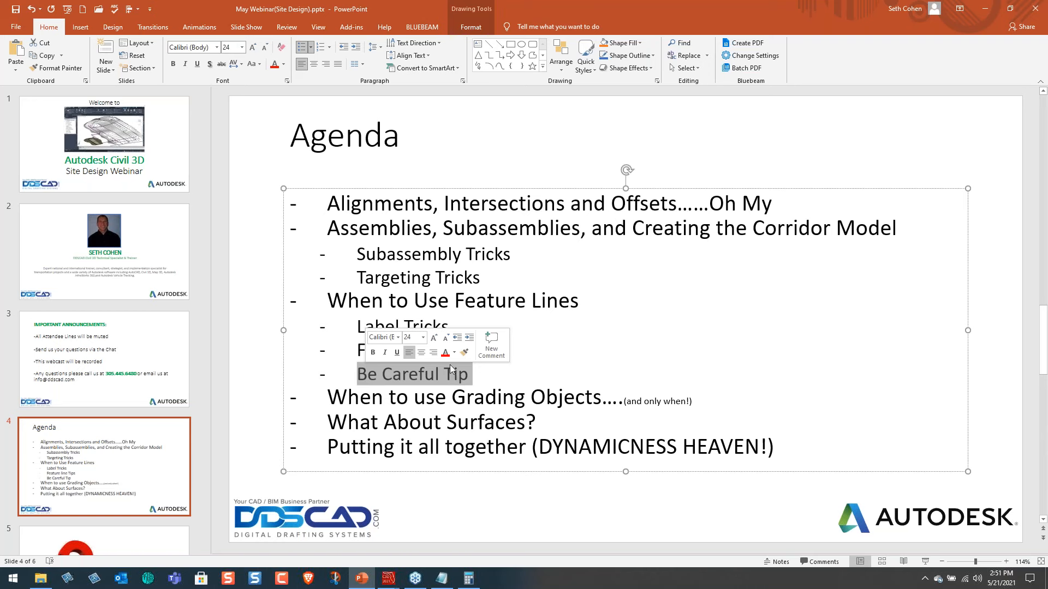
{"action": "key", "text": "alt+Tab"}
{"action": "key", "text": "alt+Tab"}
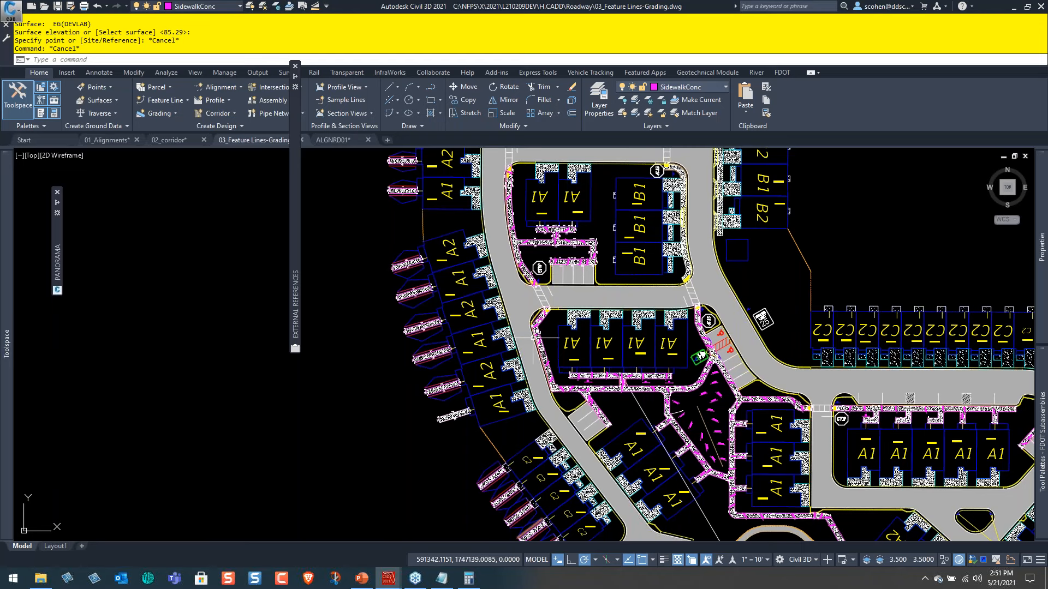
Examine the connected sidewalk network and its slope labels between the A1 buildings and along the pond's north side.
{"action": "scroll", "coordinate": [590, 299], "scroll_direction": "up", "scroll_amount": 4}
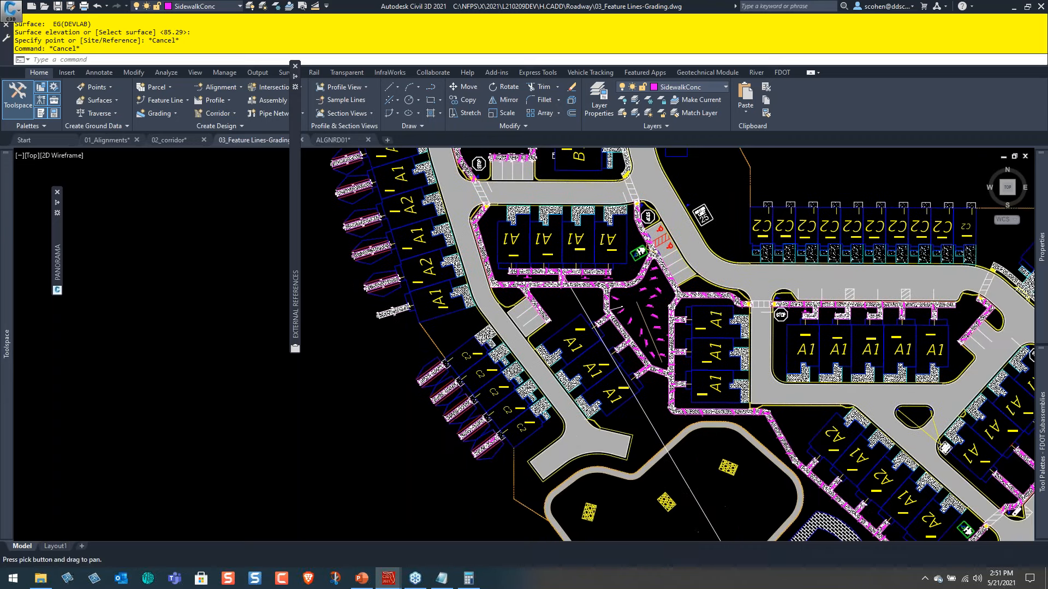
{"action": "scroll", "coordinate": [590, 300], "scroll_direction": "up", "scroll_amount": 4}
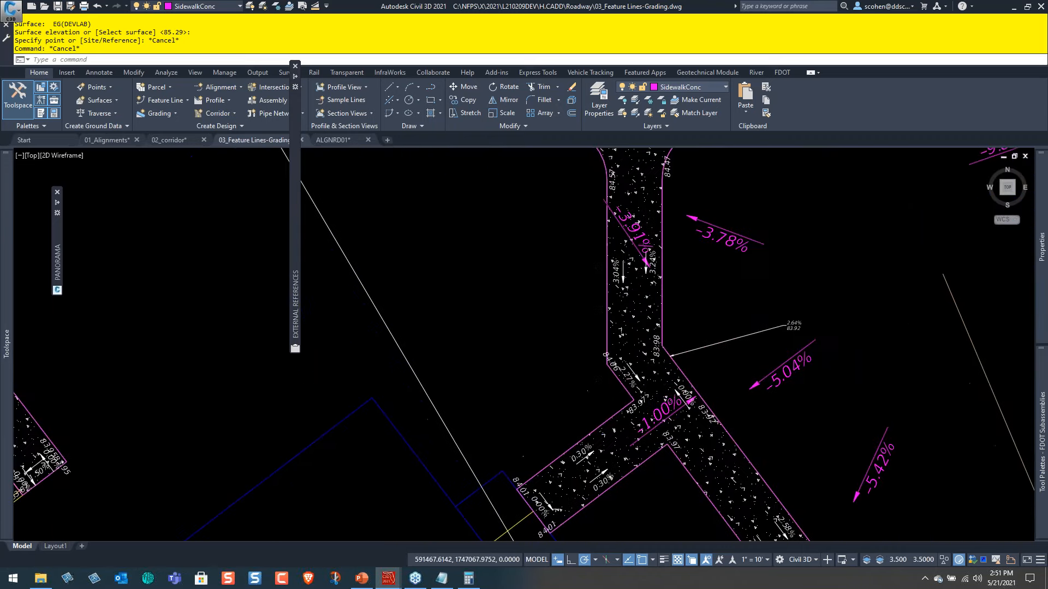
{"action": "scroll", "coordinate": [589, 299], "scroll_direction": "down", "scroll_amount": 8}
{"action": "scroll", "coordinate": [457, 331], "scroll_direction": "up", "scroll_amount": 2}
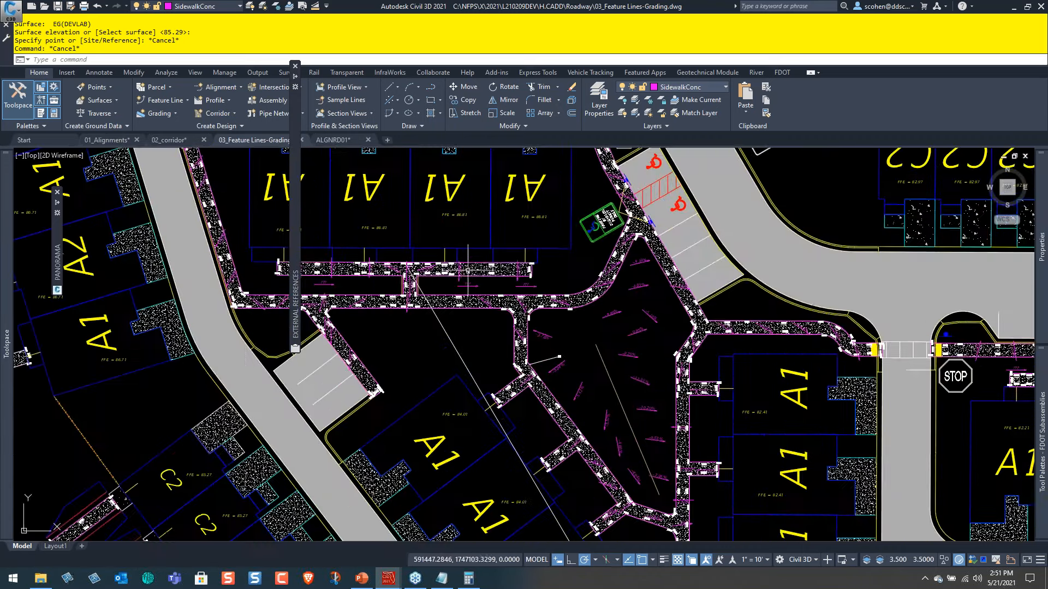
{"action": "scroll", "coordinate": [474, 234], "scroll_direction": "down", "scroll_amount": 2}
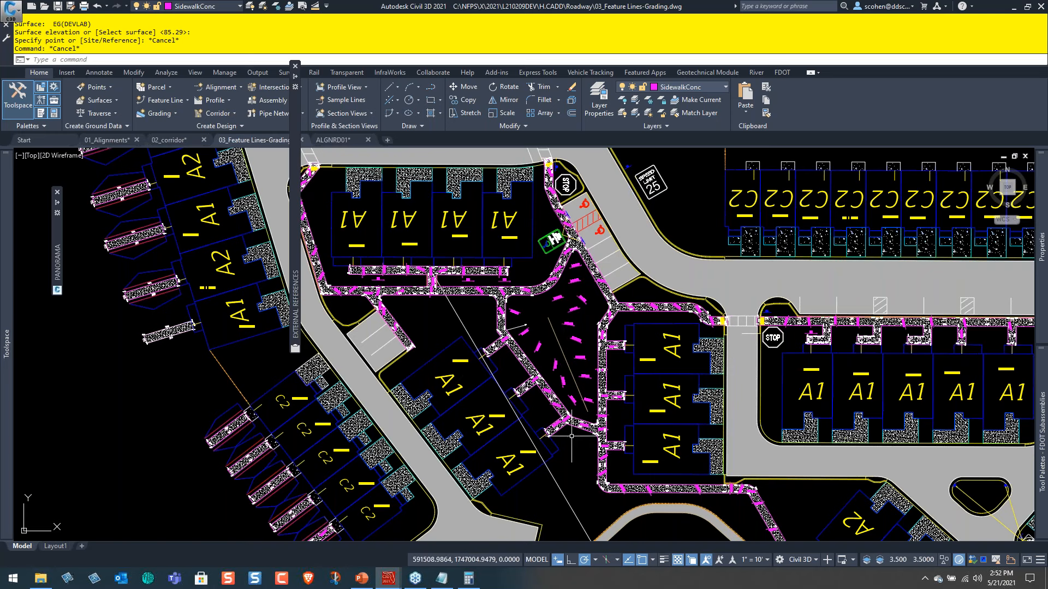
{"action": "scroll", "coordinate": [611, 446], "scroll_direction": "up", "scroll_amount": 5}
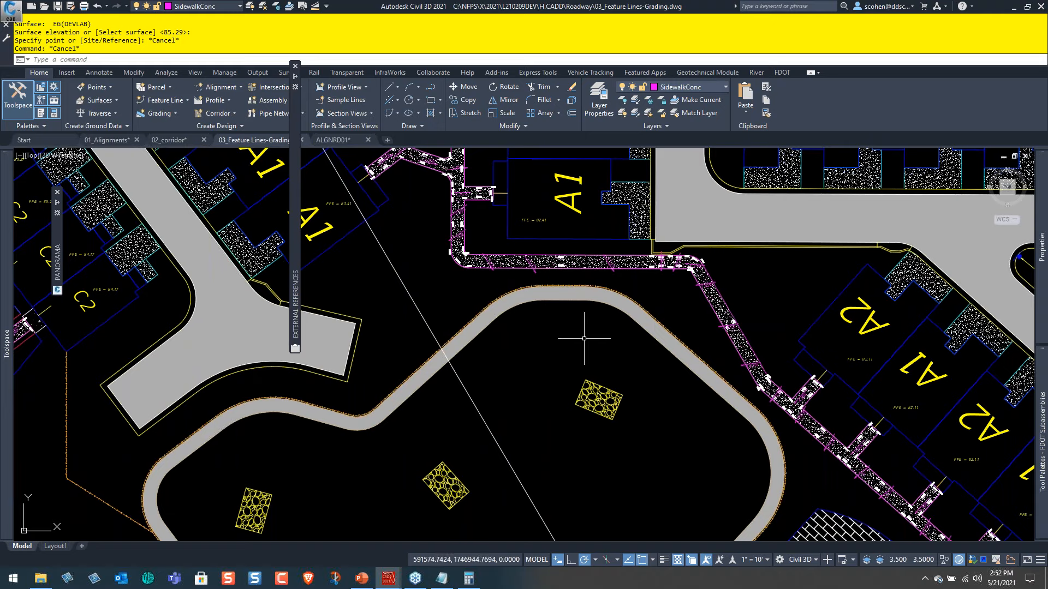
{"action": "middle_click_drag", "start_coordinate": [706, 341], "coordinate": [581, 321]}
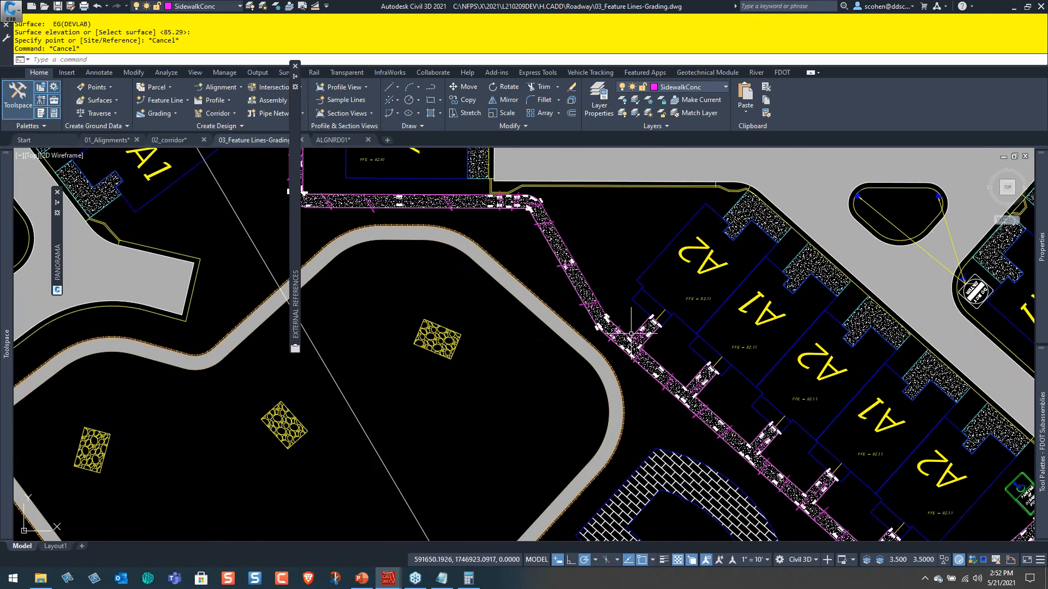
{"action": "scroll", "coordinate": [668, 346], "scroll_direction": "down", "scroll_amount": 4}
{"action": "middle_click_drag", "start_coordinate": [746, 386], "coordinate": [814, 432]}
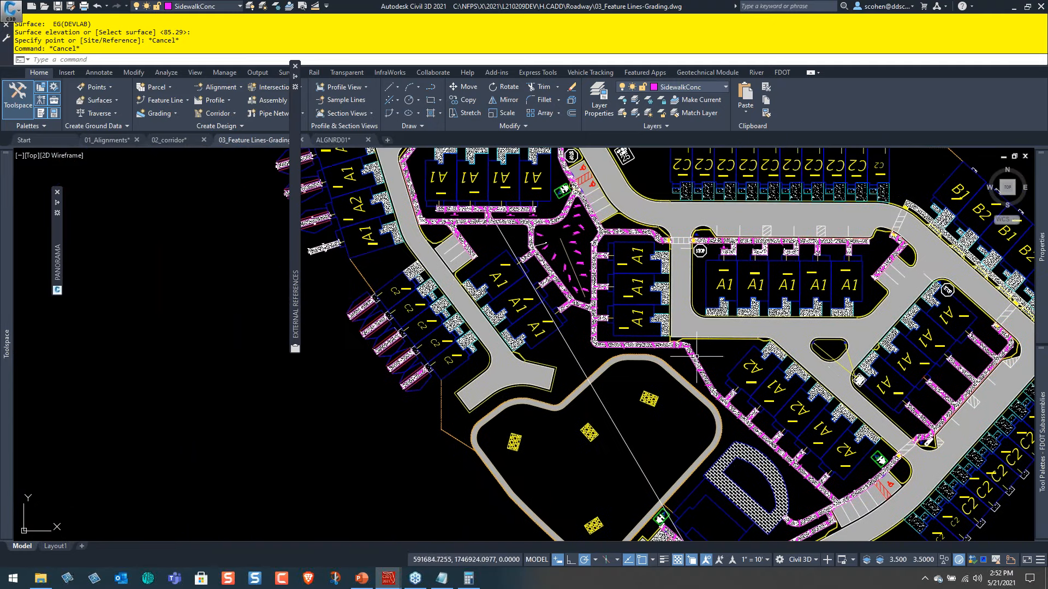
{"action": "scroll", "coordinate": [694, 359], "scroll_direction": "up", "scroll_amount": 4}
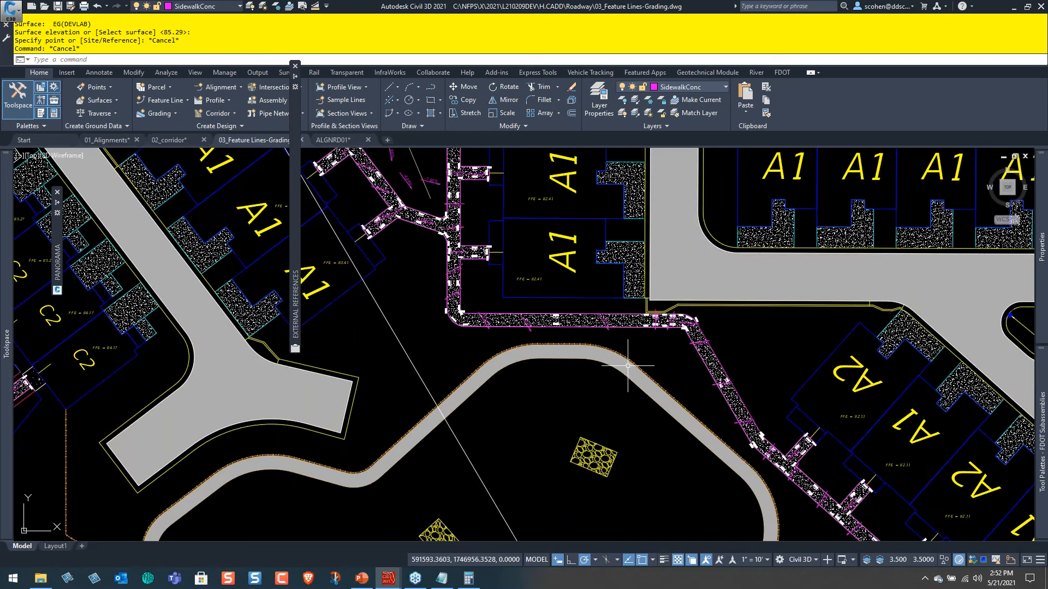
{"action": "middle_click_drag", "start_coordinate": [681, 378], "coordinate": [786, 408]}
{"action": "scroll", "coordinate": [603, 238], "scroll_direction": "up", "scroll_amount": 4}
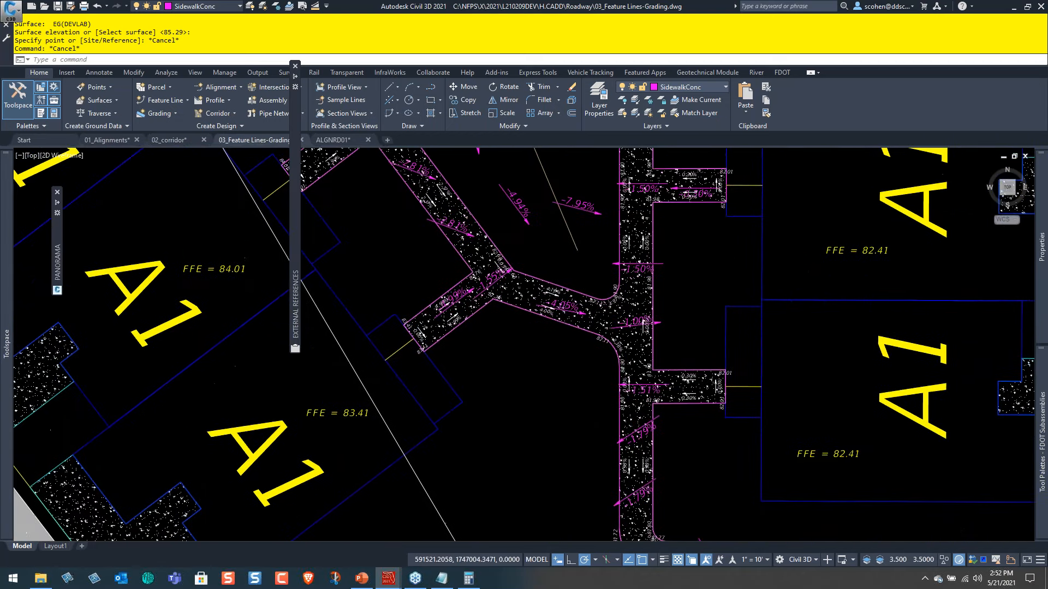
Set the elevation of the sidewalk's opposite curve end at a -1.5 grade from the northern corner of the A1 walk (FFE 82.41), and deselect the feature line.
{"action": "scroll", "coordinate": [446, 346], "scroll_direction": "up", "scroll_amount": 2}
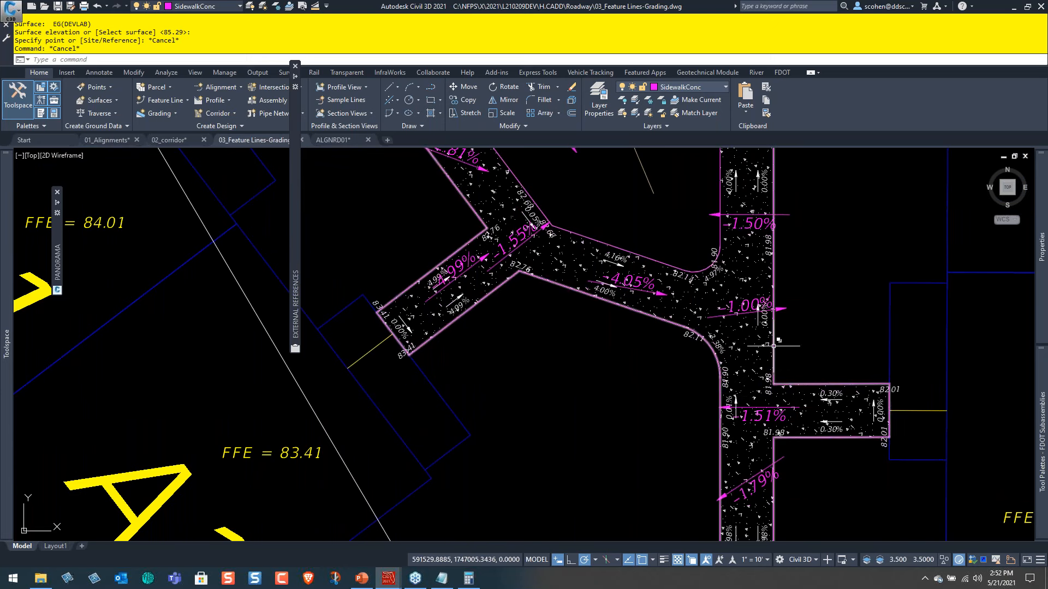
{"action": "left_click", "coordinate": [782, 346]}
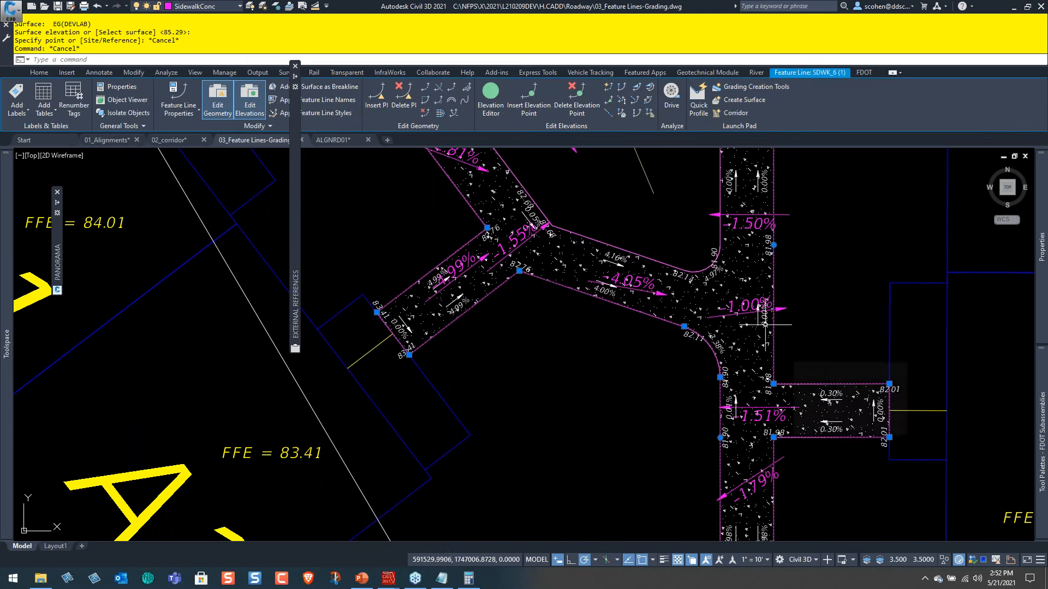
{"action": "left_click", "coordinate": [635, 103]}
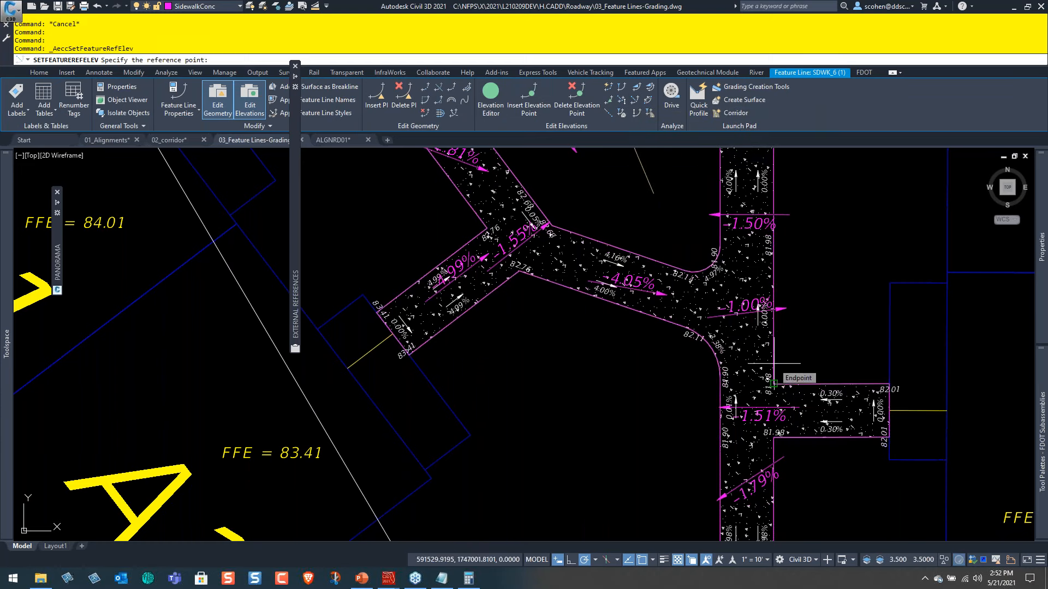
{"action": "left_click", "coordinate": [773, 383]}
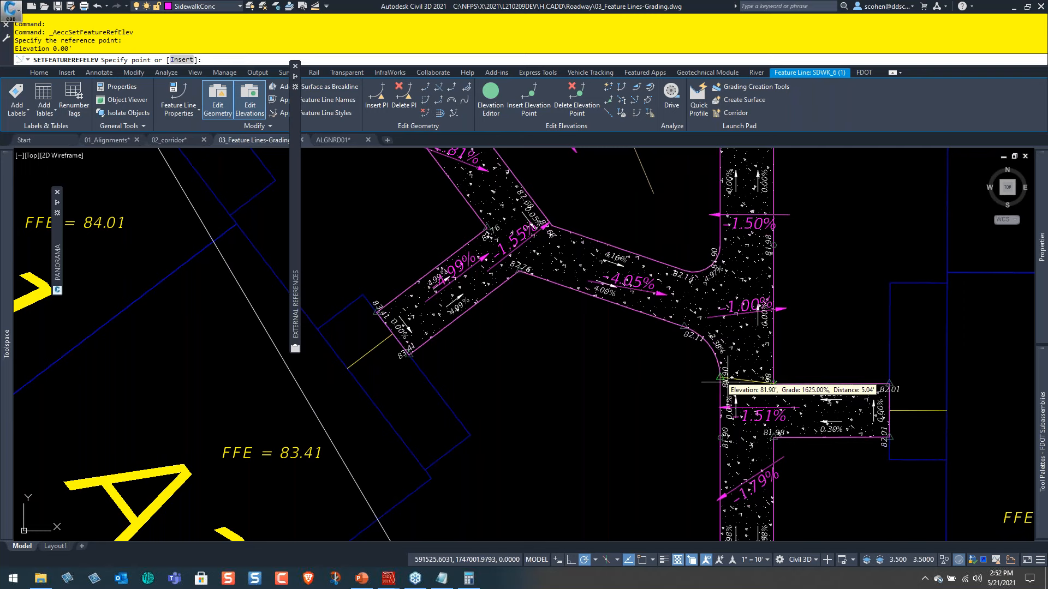
{"action": "left_click", "coordinate": [731, 382]}
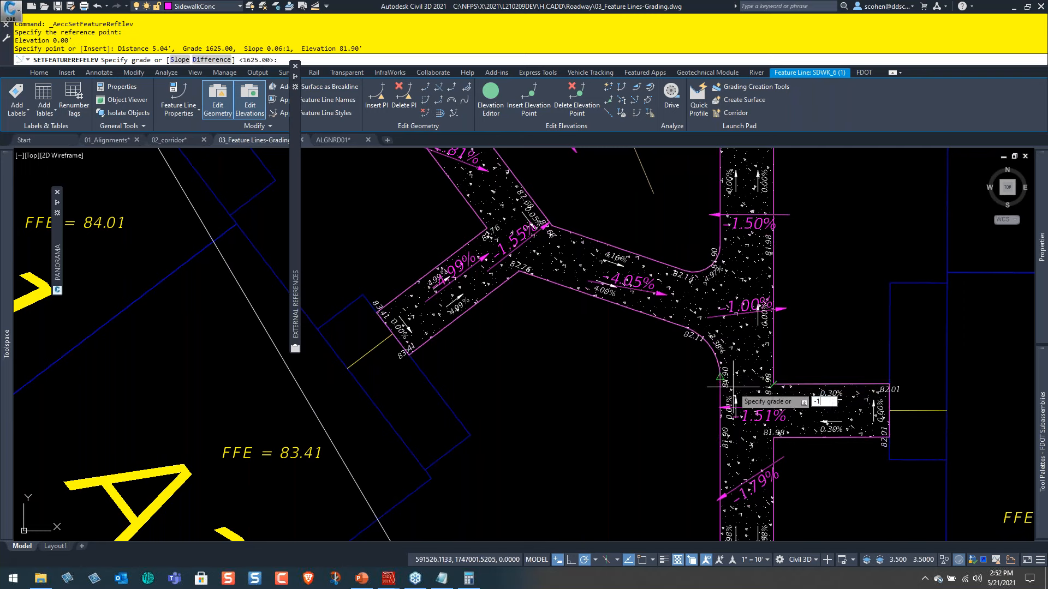
{"action": "type", "text": "-1.5"}
{"action": "key", "text": "Return"}
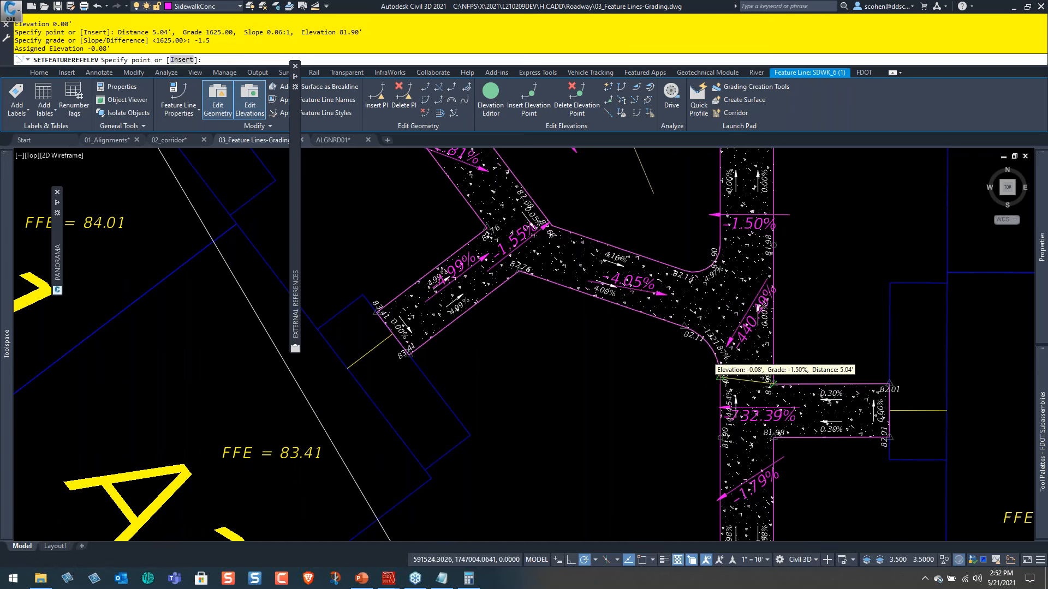
{"action": "scroll", "coordinate": [713, 358], "scroll_direction": "up", "scroll_amount": 2}
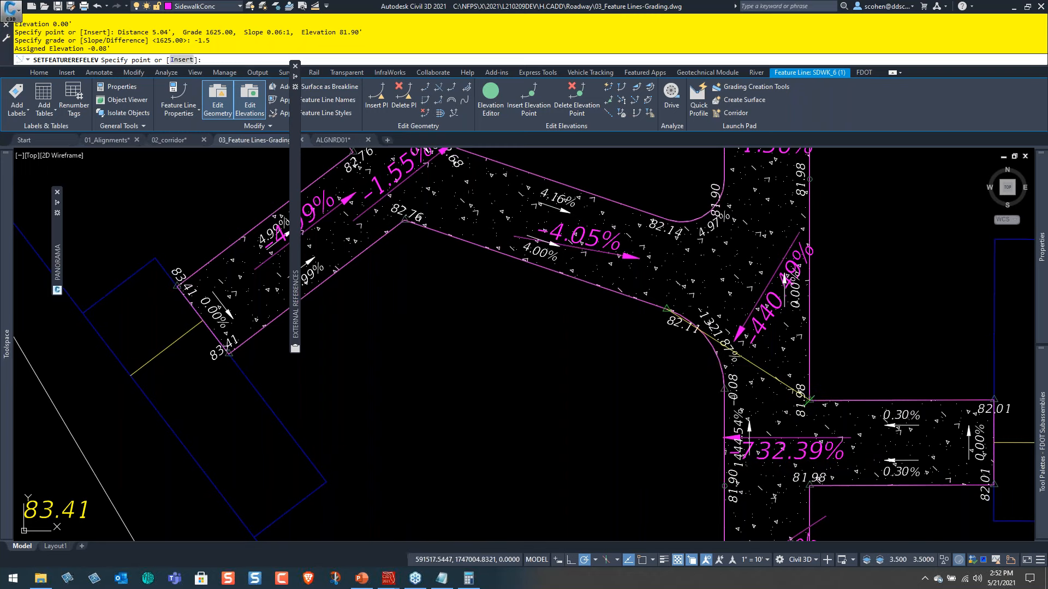
{"action": "key", "text": "Escape"}
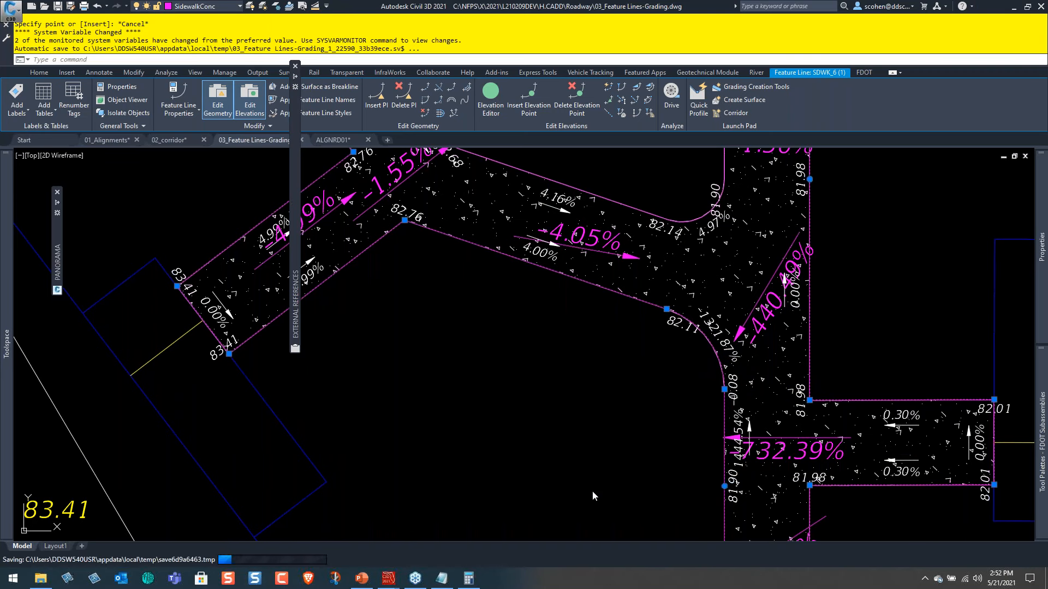
{"action": "scroll", "coordinate": [600, 353], "scroll_direction": "down", "scroll_amount": 2}
{"action": "key", "text": "Escape"}
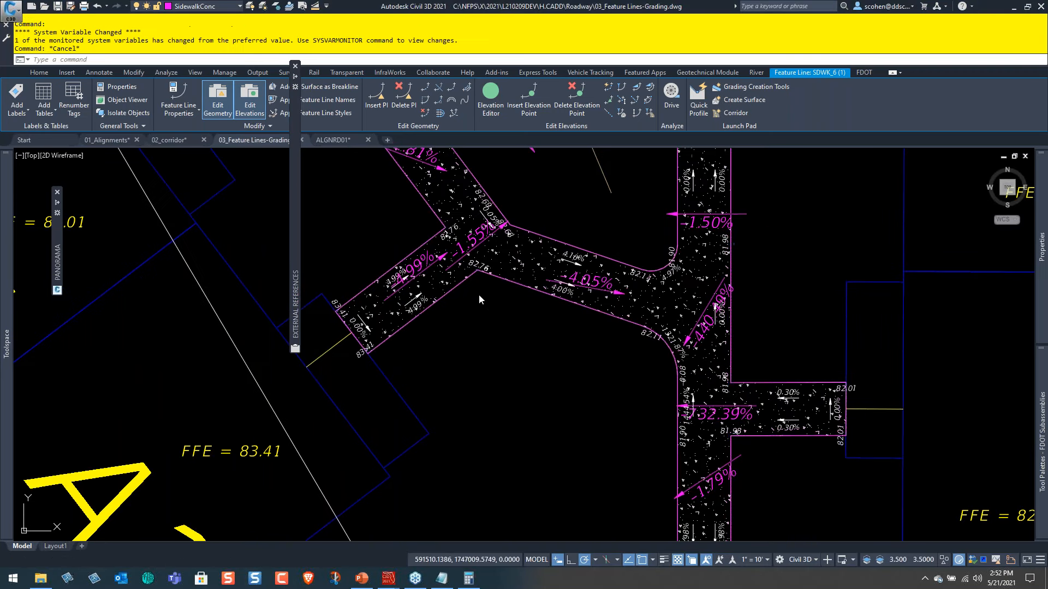
{"action": "key", "text": "ctrl"}
{"action": "key", "text": "ctrl"}
{"action": "key", "text": "ctrl"}
{"action": "key", "text": "ctrl"}
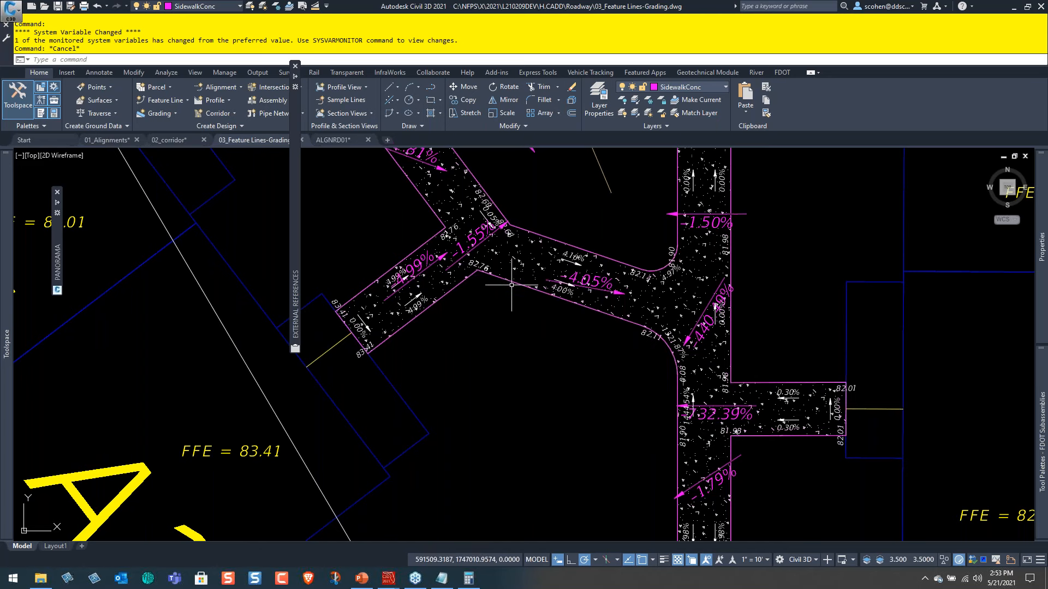
Try to set a -0.05 grade along the sidewalk feature line from the 82.76 vertex to the northern corner of the A1 walk, accepting the default values.
{"action": "left_click", "coordinate": [511, 282]}
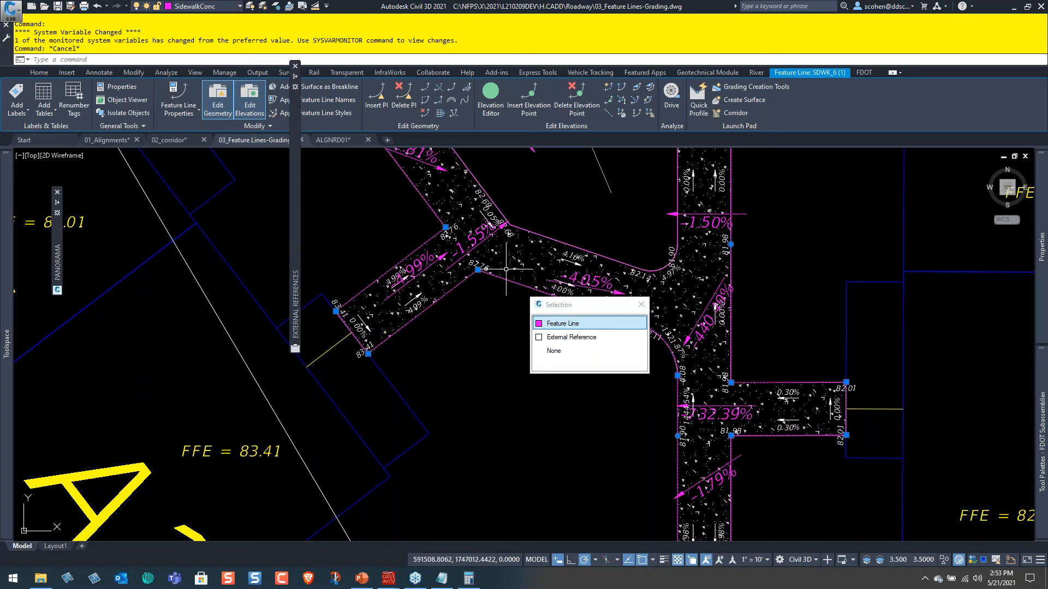
{"action": "left_click", "coordinate": [635, 88]}
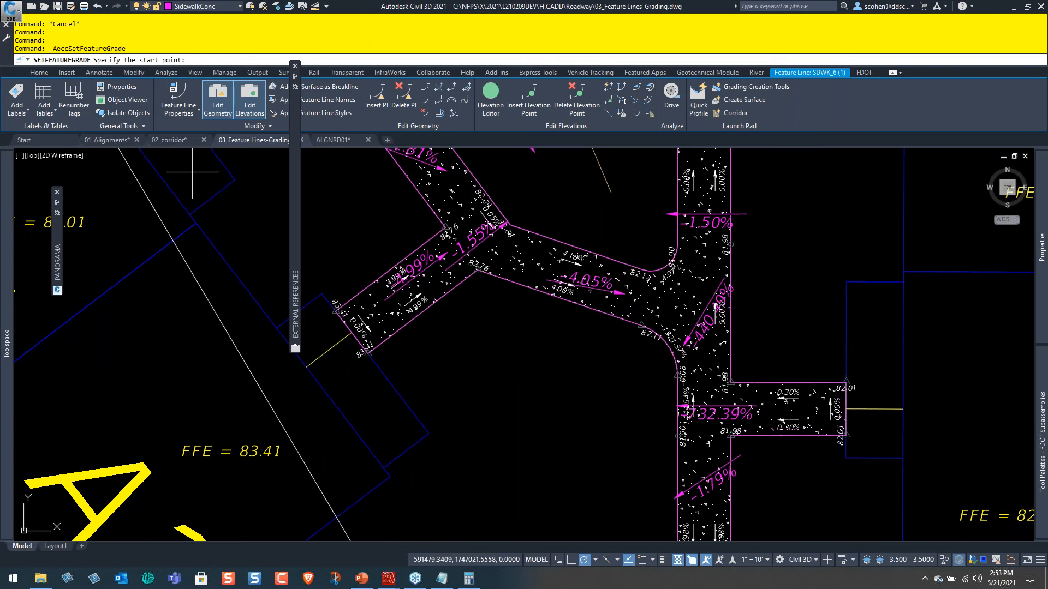
{"action": "left_click", "coordinate": [480, 271]}
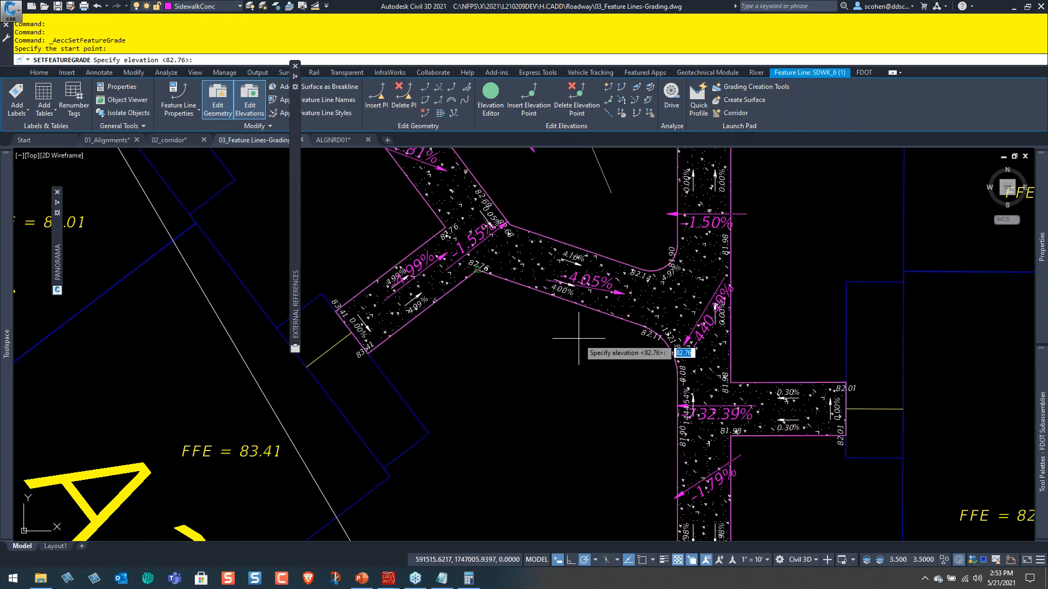
{"action": "key", "text": "Return"}
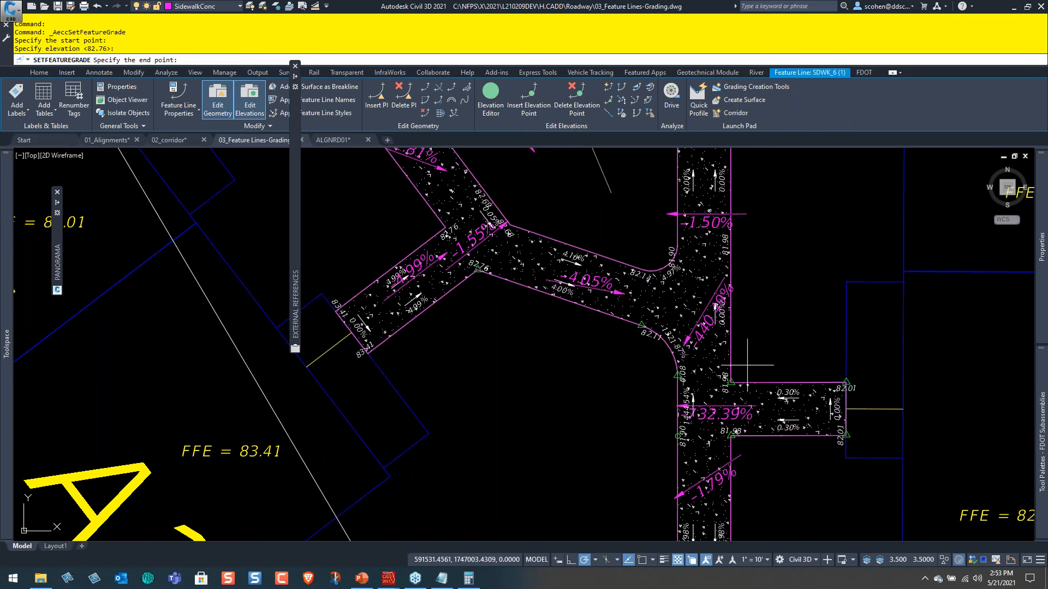
{"action": "left_click", "coordinate": [747, 365]}
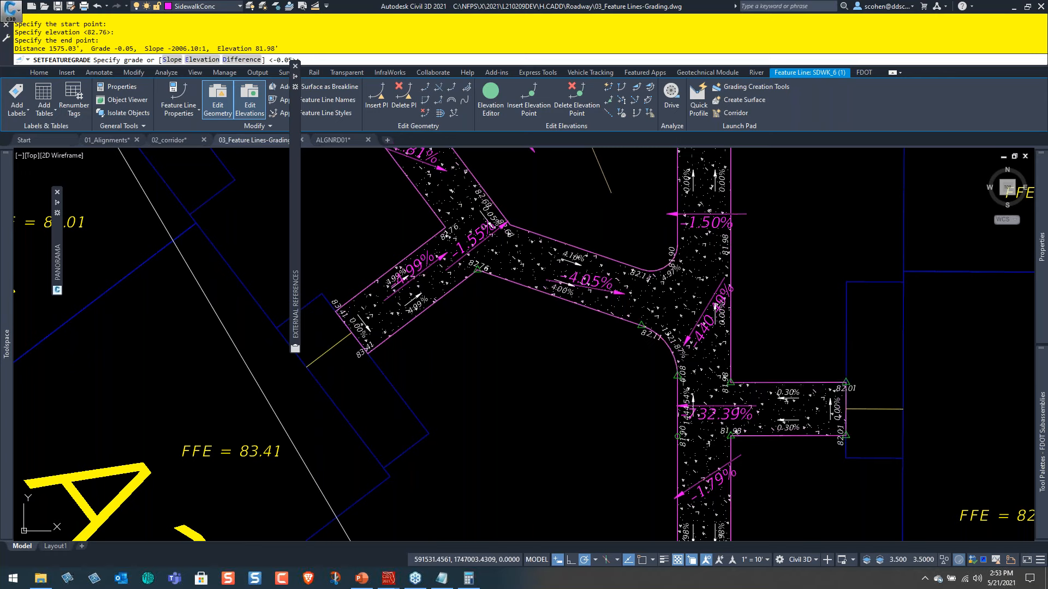
{"action": "key", "text": "Return"}
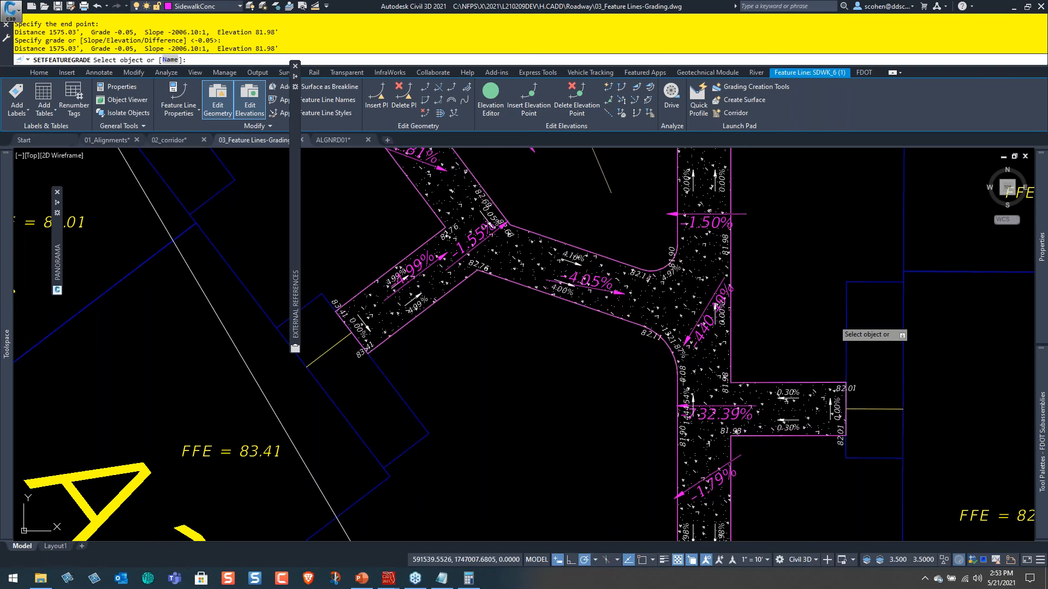
{"action": "key", "text": "Escape"}
{"action": "key", "text": "Escape"}
{"action": "key", "text": "Escape"}
{"action": "key", "text": "Escape"}
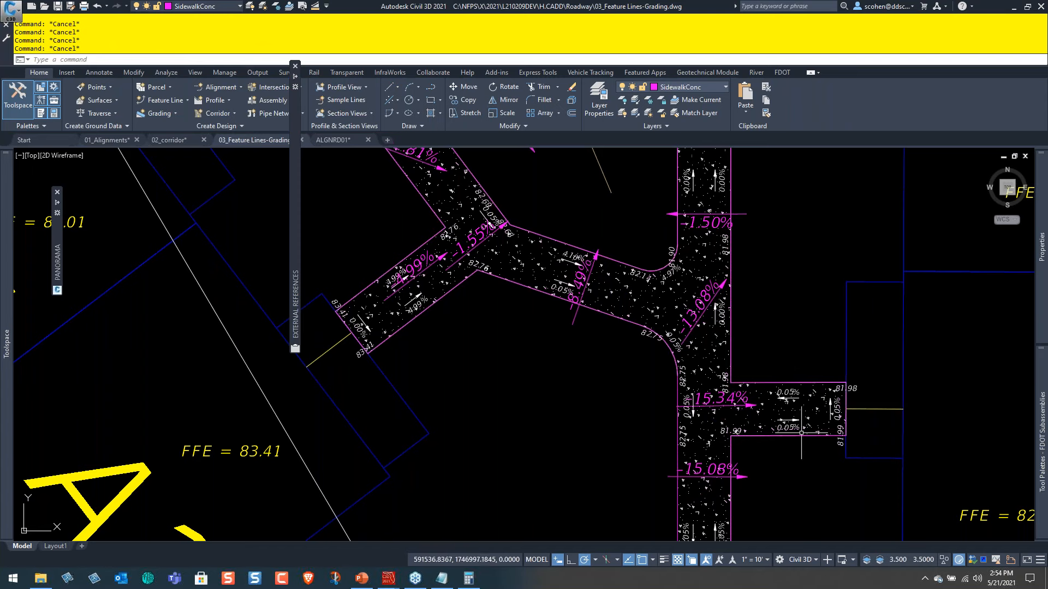
Examine the slope and elevation labels along the sidewalk loop around the A1 and A2 buildings north and east of the pond.
{"action": "middle_click_drag", "start_coordinate": [756, 477], "coordinate": [712, 338]}
{"action": "middle_click_drag", "start_coordinate": [699, 488], "coordinate": [600, 335]}
{"action": "scroll", "coordinate": [704, 404], "scroll_direction": "up", "scroll_amount": 4}
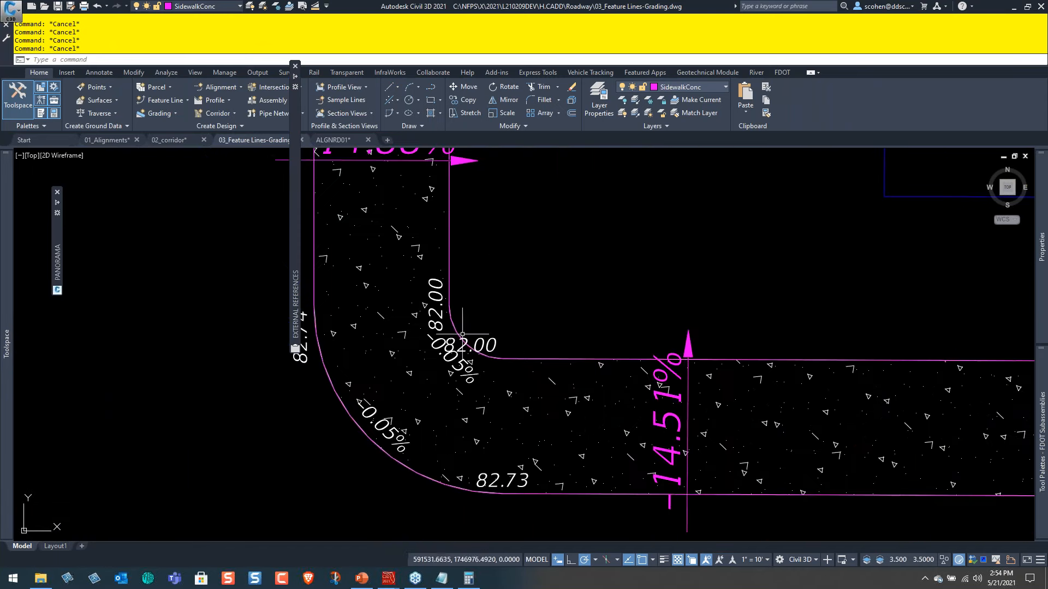
{"action": "middle_click_drag", "start_coordinate": [593, 403], "coordinate": [277, 392]}
{"action": "middle_click_drag", "start_coordinate": [819, 406], "coordinate": [338, 396]}
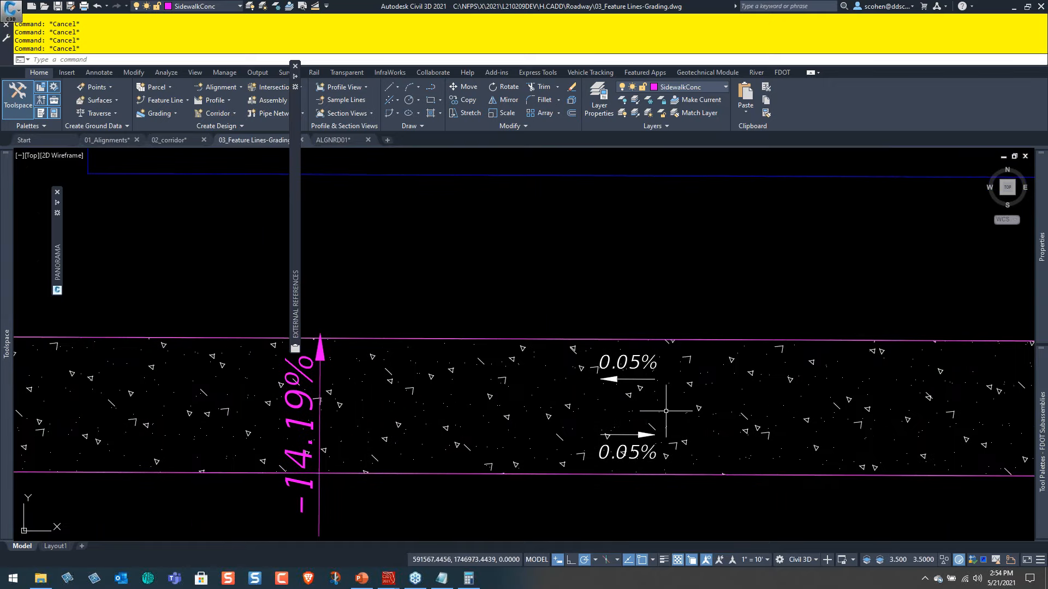
{"action": "scroll", "coordinate": [677, 436], "scroll_direction": "down", "scroll_amount": 4}
{"action": "mouse_move", "coordinate": [928, 437]}
{"action": "middle_mouse_down"}
{"action": "mouse_move", "coordinate": [679, 444]}
{"action": "mouse_move", "coordinate": [587, 370]}
{"action": "mouse_move", "coordinate": [440, 331]}
{"action": "middle_mouse_up"}
{"action": "scroll", "coordinate": [643, 444], "scroll_direction": "up", "scroll_amount": 3}
{"action": "scroll", "coordinate": [689, 479], "scroll_direction": "down", "scroll_amount": 3}
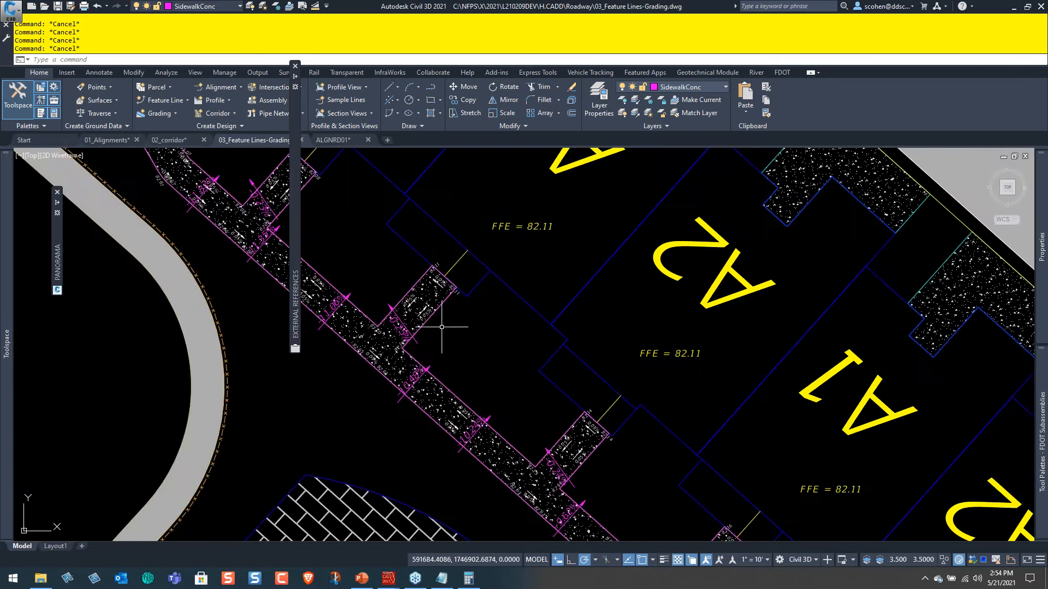
{"action": "scroll", "coordinate": [447, 321], "scroll_direction": "up", "scroll_amount": 4}
{"action": "scroll", "coordinate": [491, 316], "scroll_direction": "down", "scroll_amount": 6}
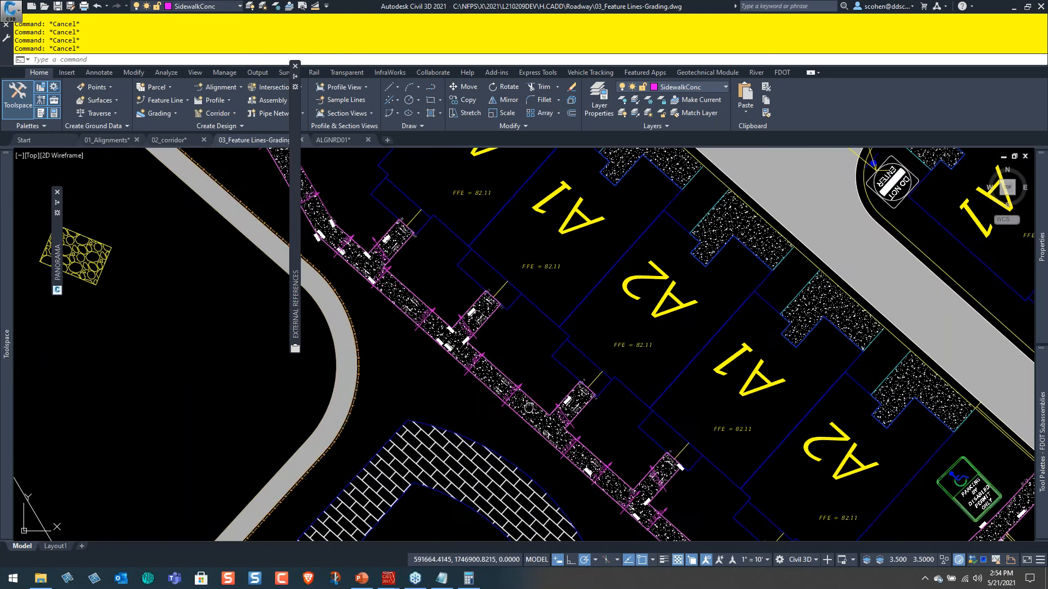
{"action": "middle_click_drag", "start_coordinate": [613, 375], "coordinate": [725, 472]}
{"action": "mouse_move", "coordinate": [516, 300]}
{"action": "middle_mouse_down"}
{"action": "mouse_move", "coordinate": [660, 433]}
{"action": "mouse_move", "coordinate": [796, 518]}
{"action": "middle_mouse_up"}
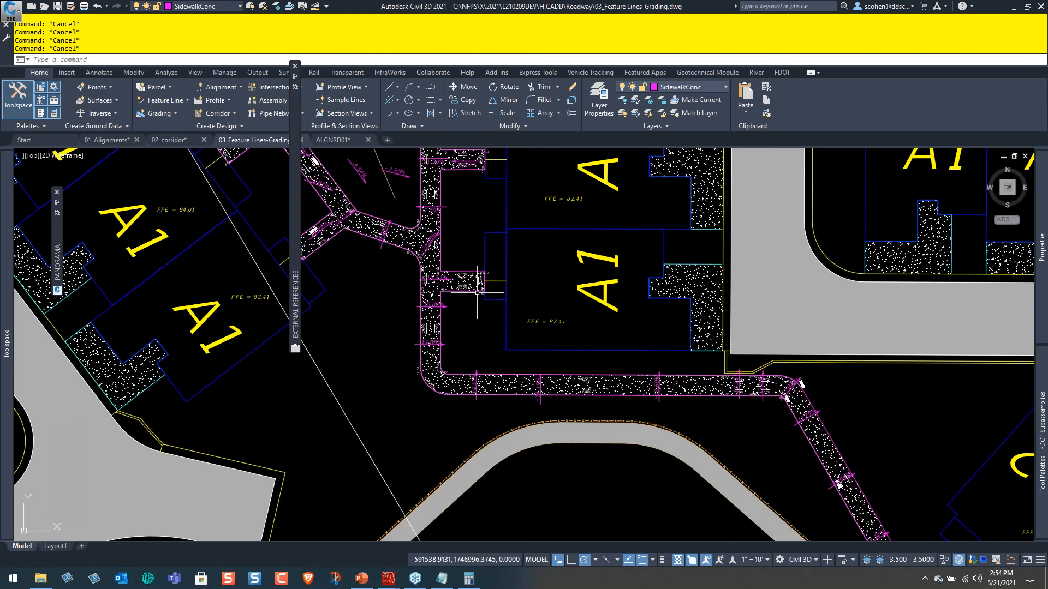
{"action": "middle_click_drag", "start_coordinate": [524, 306], "coordinate": [764, 442]}
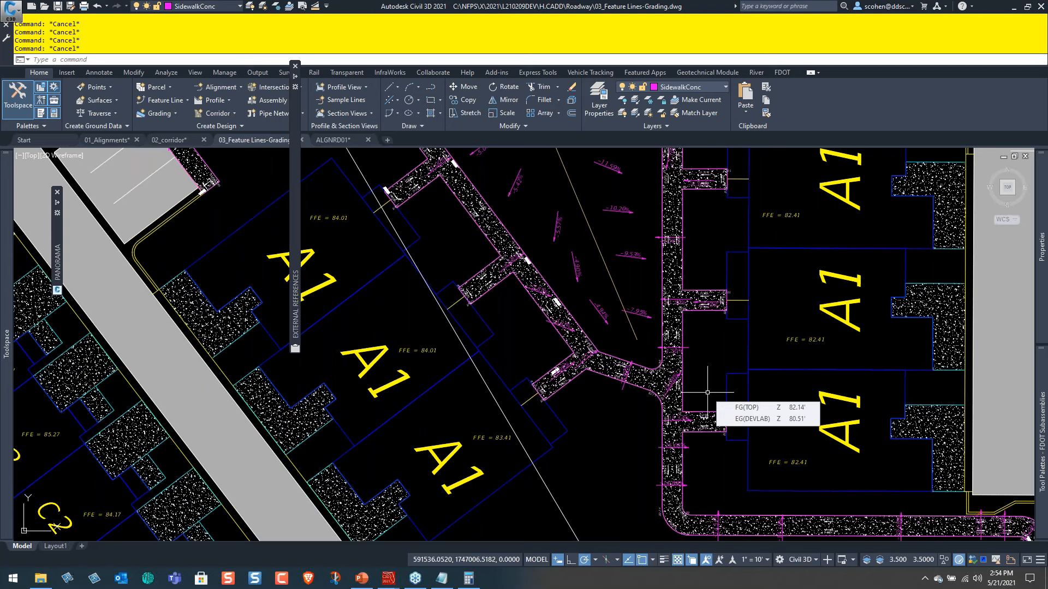
{"action": "scroll", "coordinate": [633, 363], "scroll_direction": "up", "scroll_amount": 4}
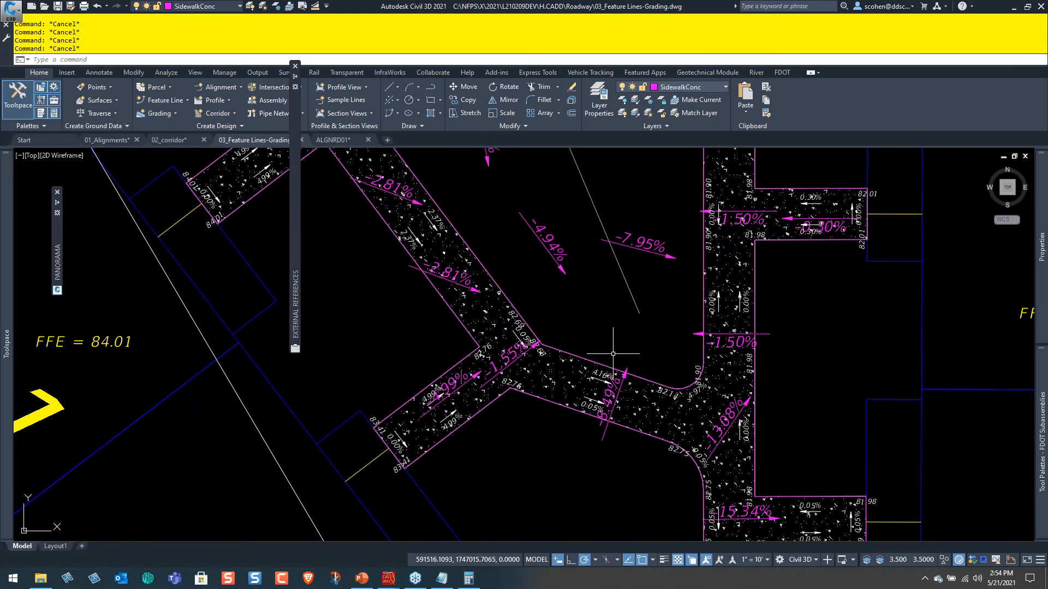
Undo the last grade change on the sidewalk feature line.
{"action": "middle_click_drag", "start_coordinate": [613, 353], "coordinate": [584, 235]}
{"action": "type", "text": "u"}
{"action": "key", "text": "Return"}
{"action": "type", "text": "u"}
{"action": "key", "text": "Return"}
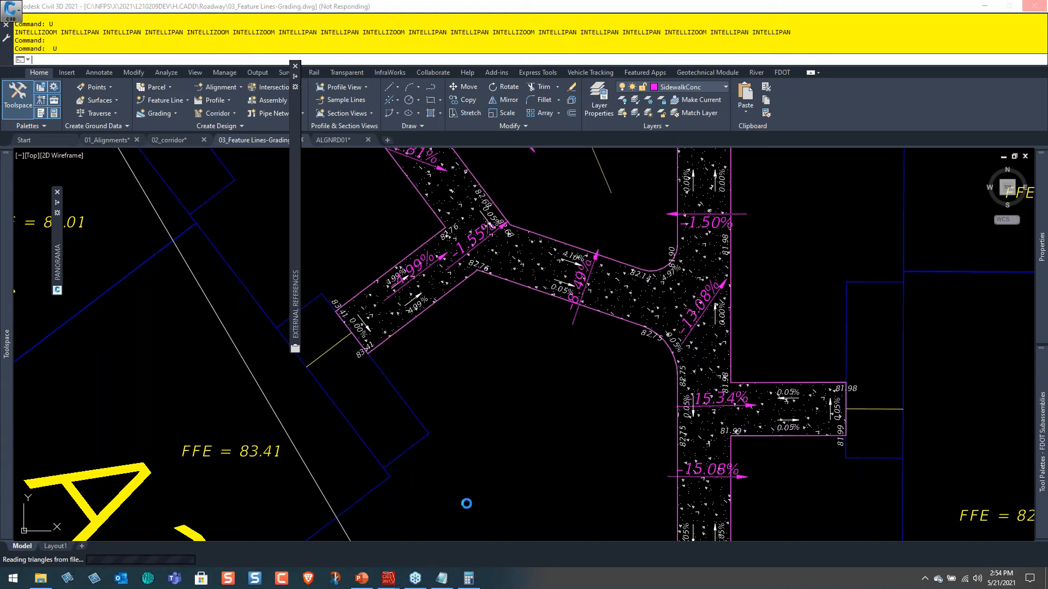
Switch to PowerPoint to review the Agenda slide, clear the Be Careful Tip highlight, and return to the Civil 3D drawing.
{"action": "left_click", "coordinate": [362, 578]}
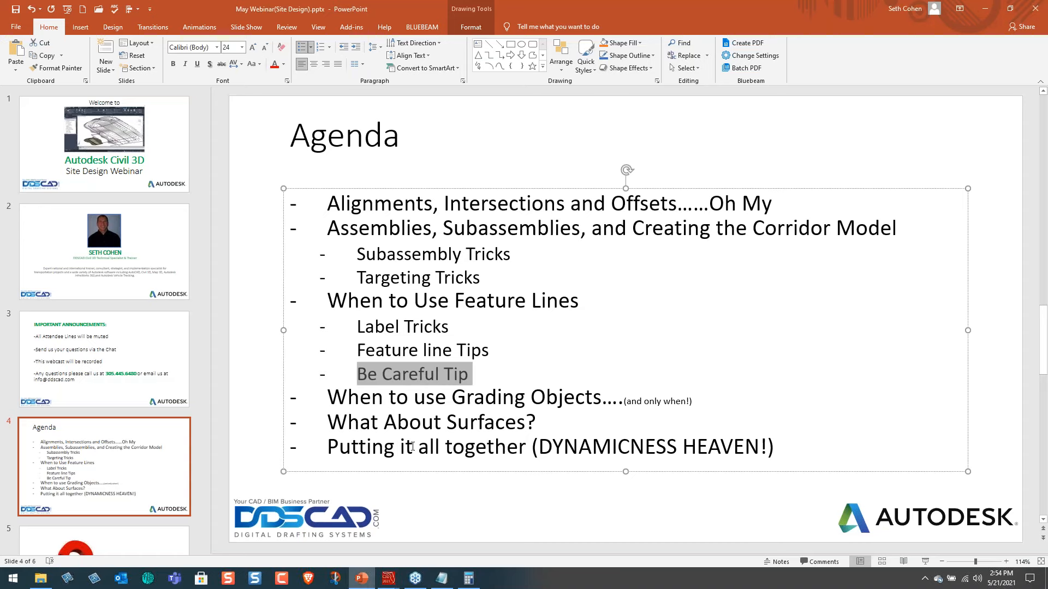
{"action": "left_click", "coordinate": [523, 365]}
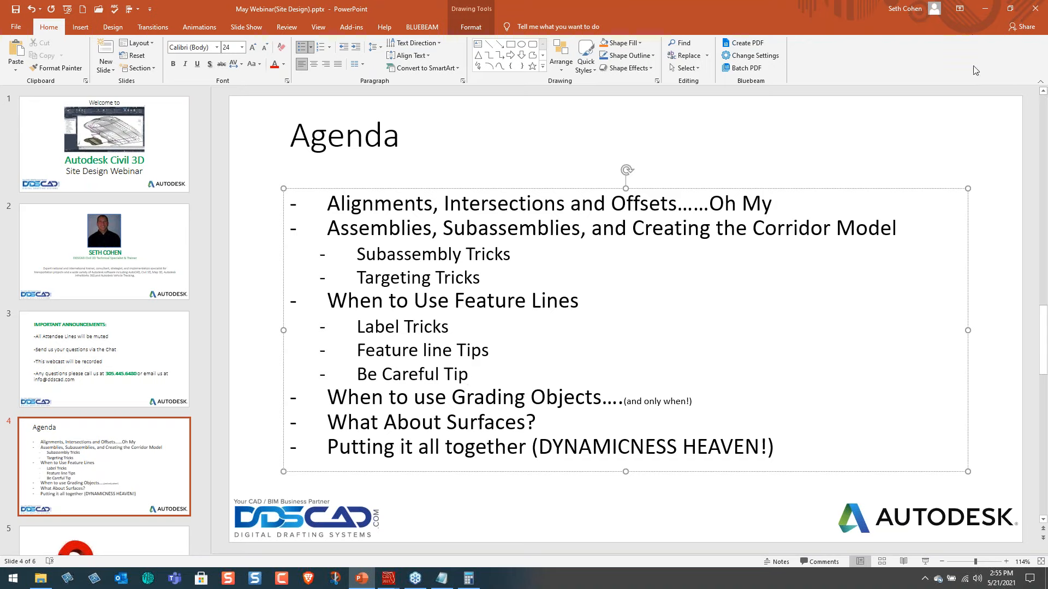
{"action": "left_click", "coordinate": [985, 10]}
{"action": "left_click", "coordinate": [459, 353]}
{"action": "left_click", "coordinate": [546, 348]}
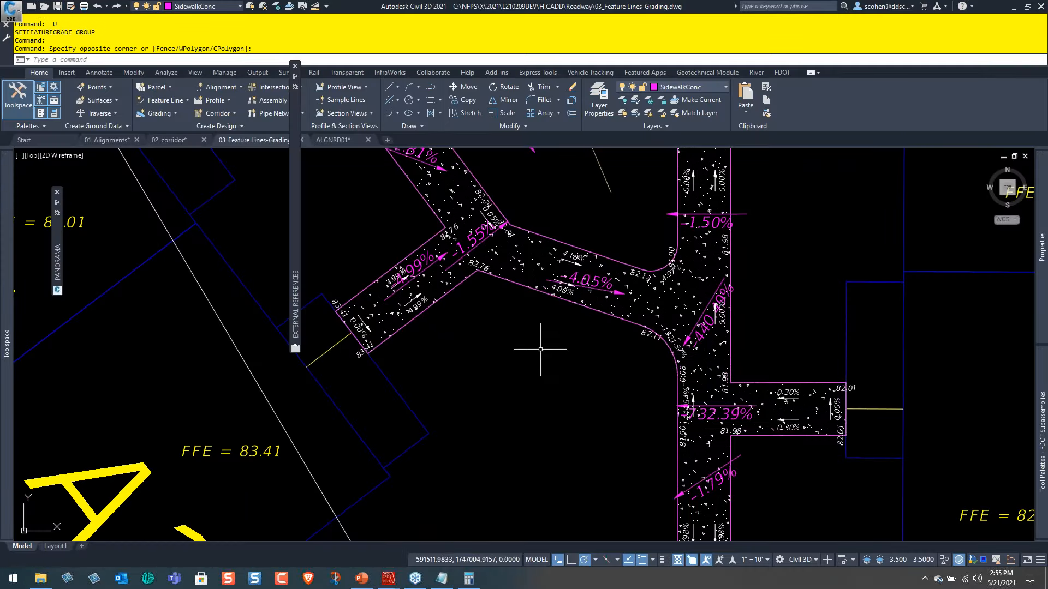
Examine the Daylight 3D polylines beside the sidewalks west of the A1 and A2 buildings, briefly selecting those between two northern sidewalks.
{"action": "scroll", "coordinate": [540, 349], "scroll_direction": "down", "scroll_amount": 6}
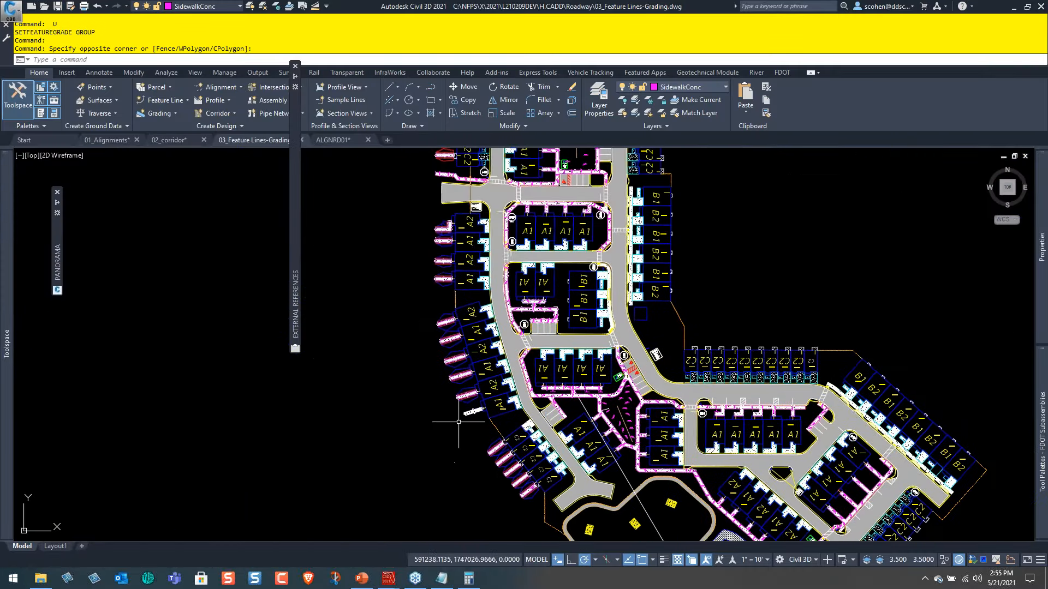
{"action": "scroll", "coordinate": [437, 349], "scroll_direction": "up", "scroll_amount": 5}
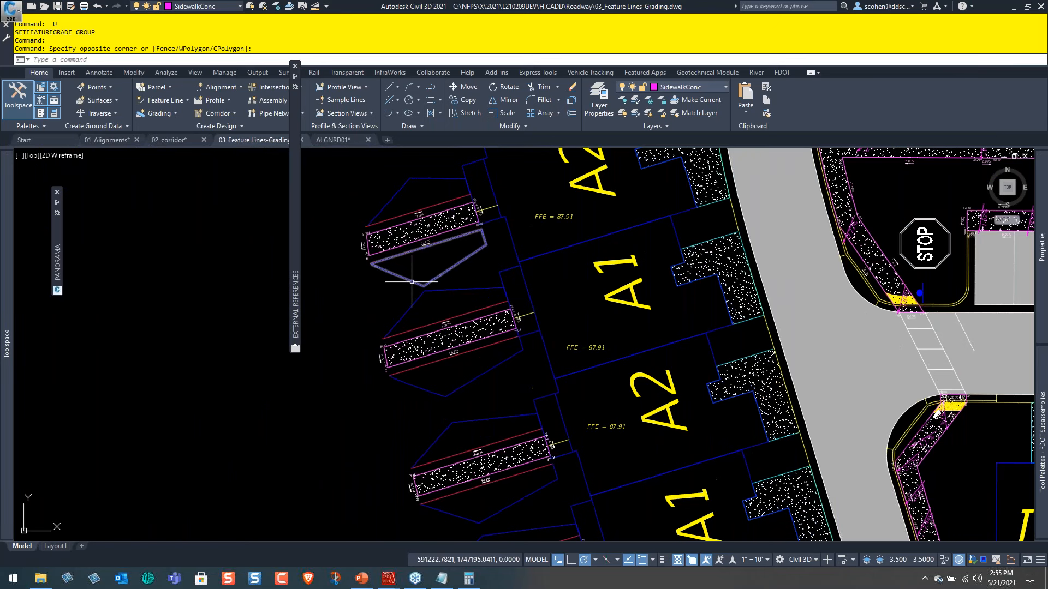
{"action": "scroll", "coordinate": [412, 281], "scroll_direction": "up", "scroll_amount": 3}
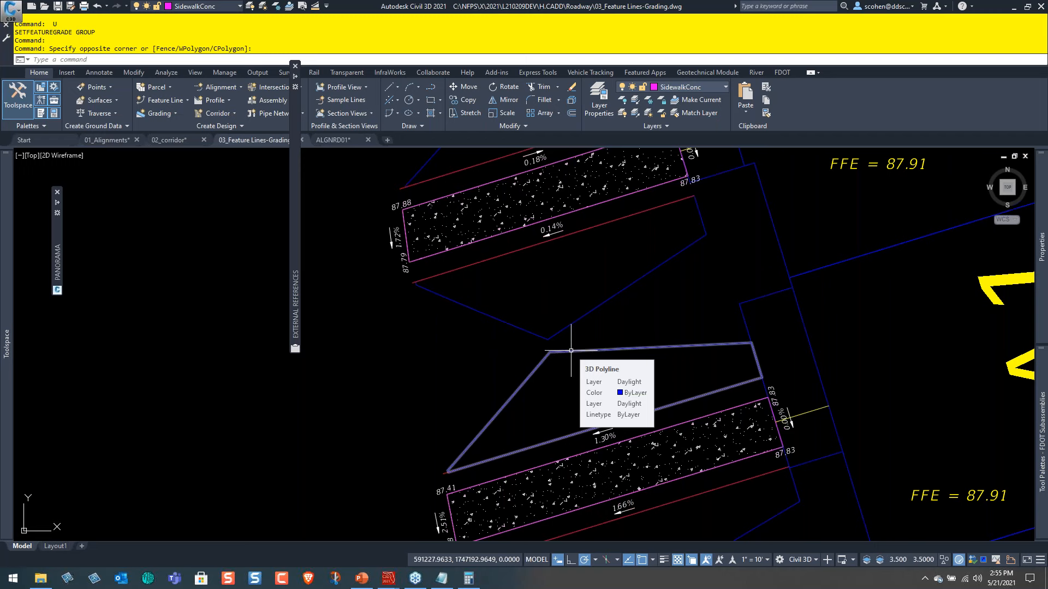
{"action": "scroll", "coordinate": [571, 350], "scroll_direction": "down", "scroll_amount": 8}
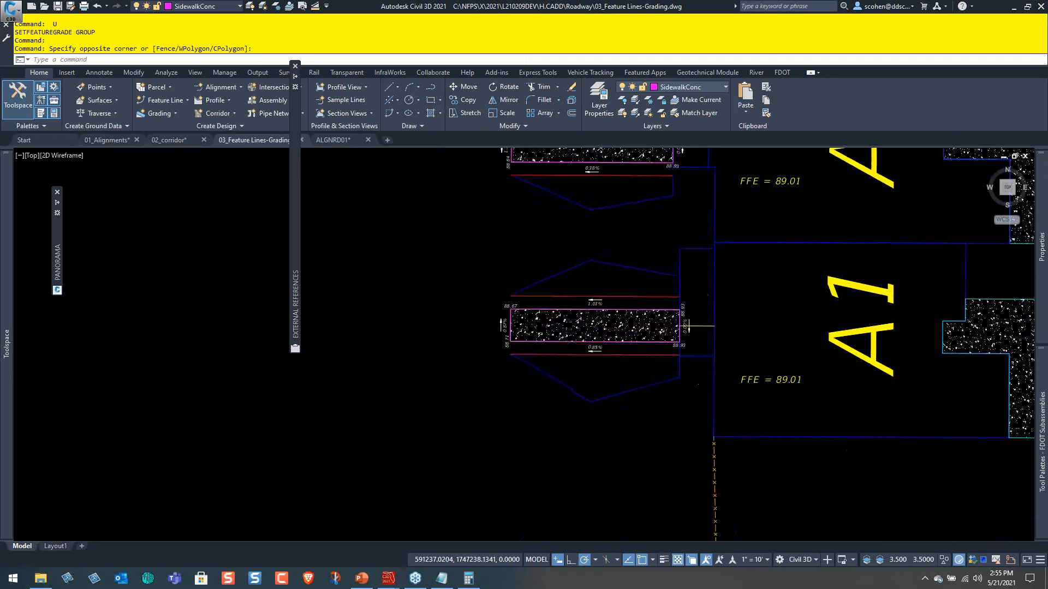
{"action": "scroll", "coordinate": [632, 342], "scroll_direction": "up", "scroll_amount": 8}
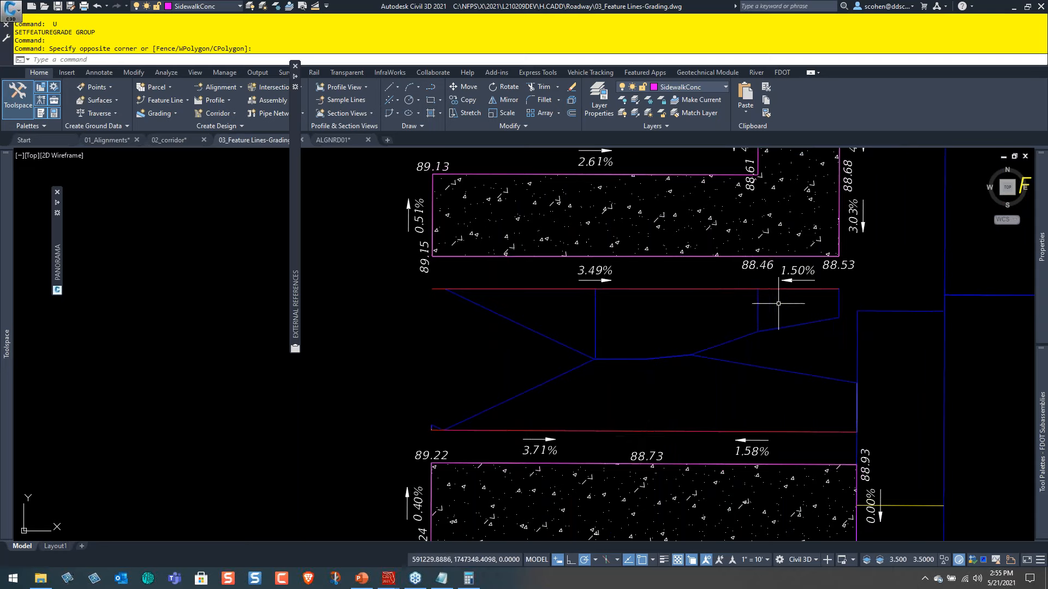
{"action": "left_click", "coordinate": [779, 305]}
{"action": "left_click", "coordinate": [537, 389]}
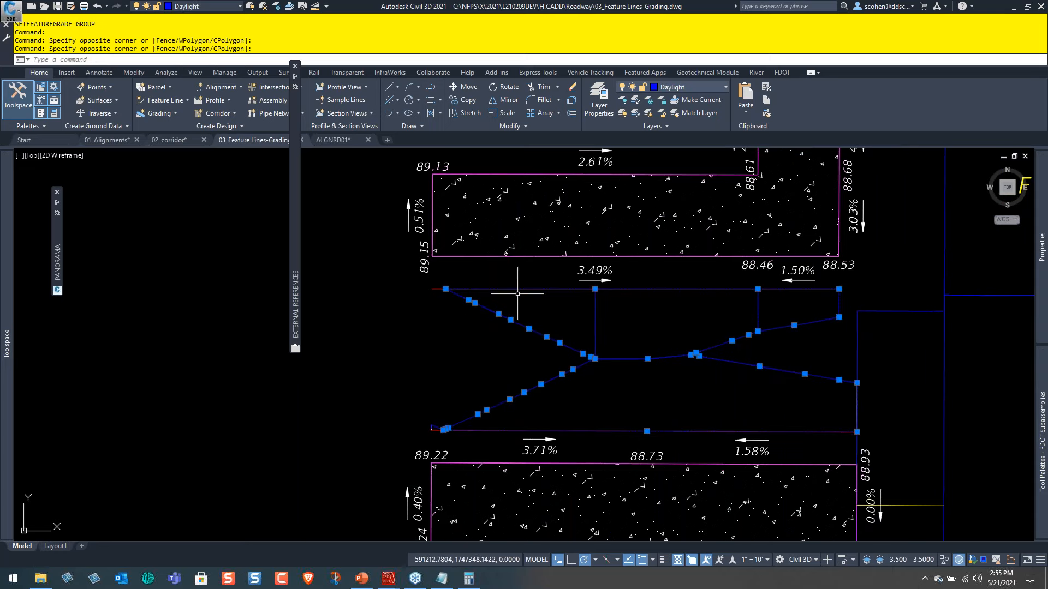
{"action": "key", "text": "Escape"}
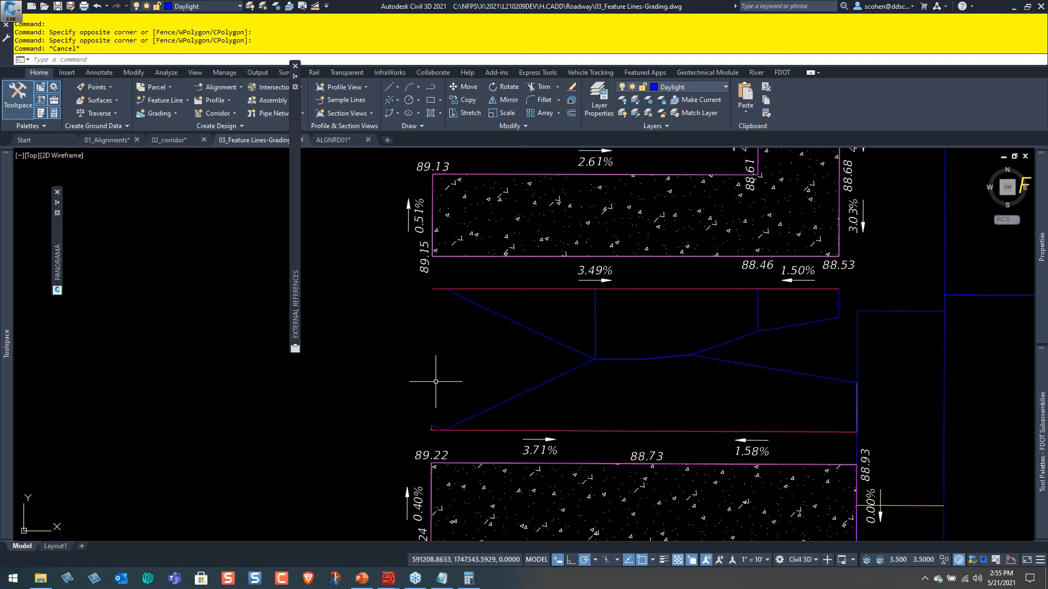
Unload the DSGNRD01 external reference from the drawing.
{"action": "mouse_move", "coordinate": [297, 205]}
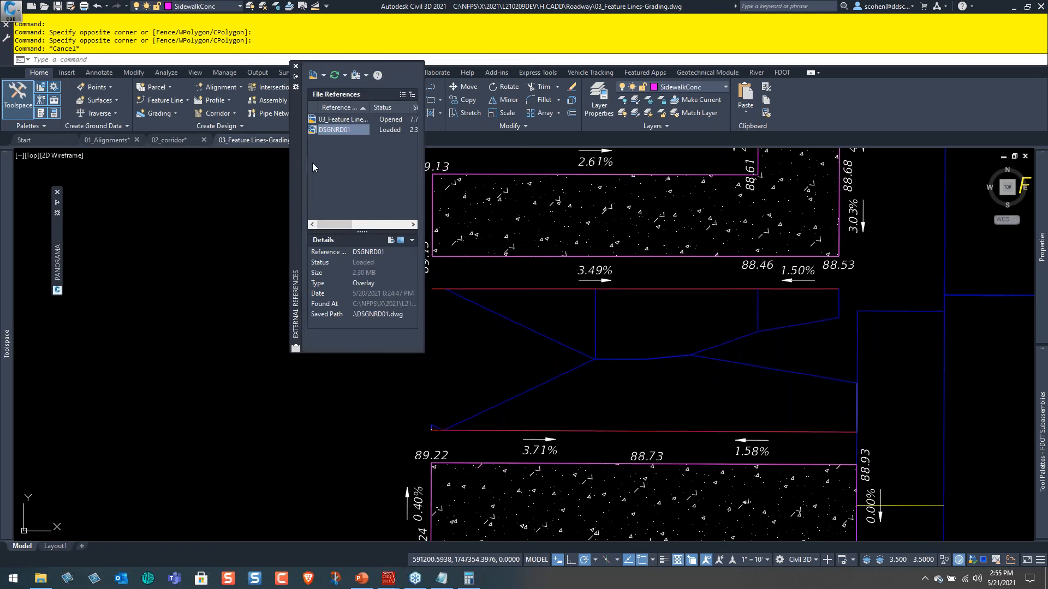
{"action": "right_click", "coordinate": [340, 130]}
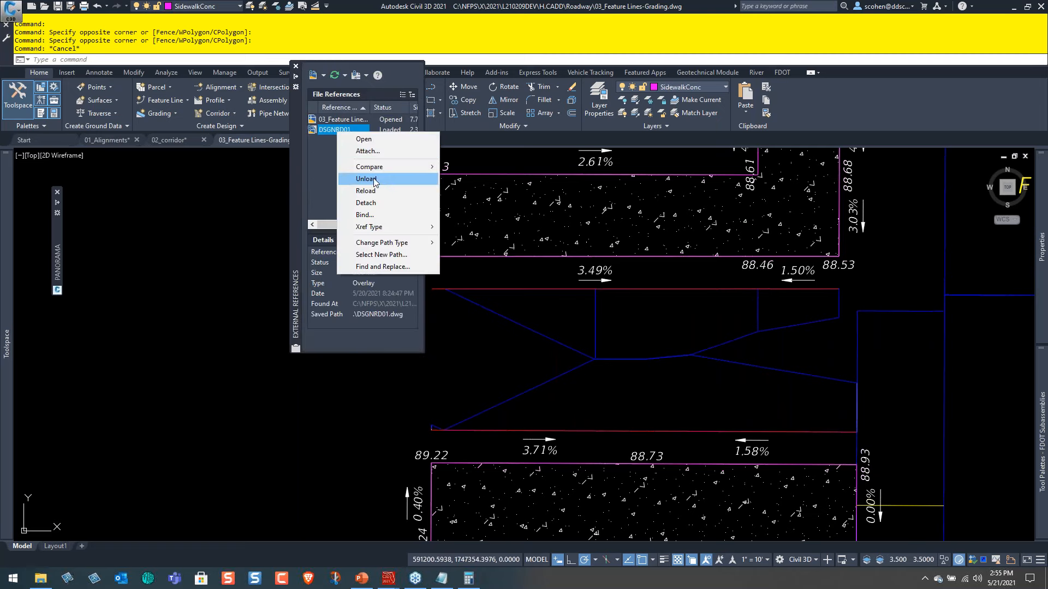
{"action": "left_click", "coordinate": [377, 178]}
Inspect the Daylight polylines and the two adjoining sidewalk feature lines in 3D with the Object Viewer, orbiting to a side view.
{"action": "left_click", "coordinate": [932, 234]}
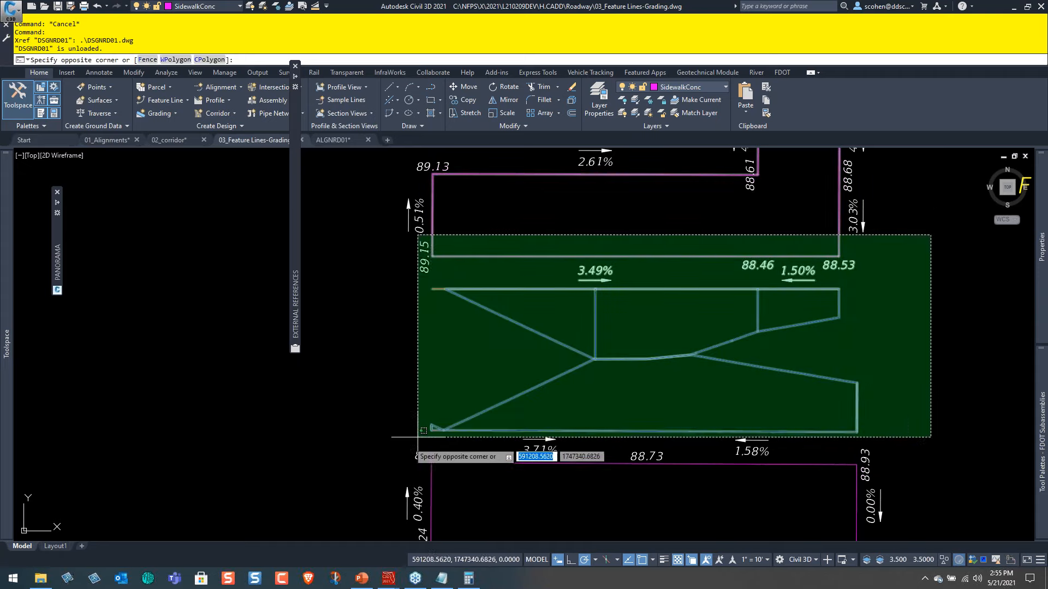
{"action": "left_click", "coordinate": [355, 497]}
{"action": "right_click", "coordinate": [518, 347]}
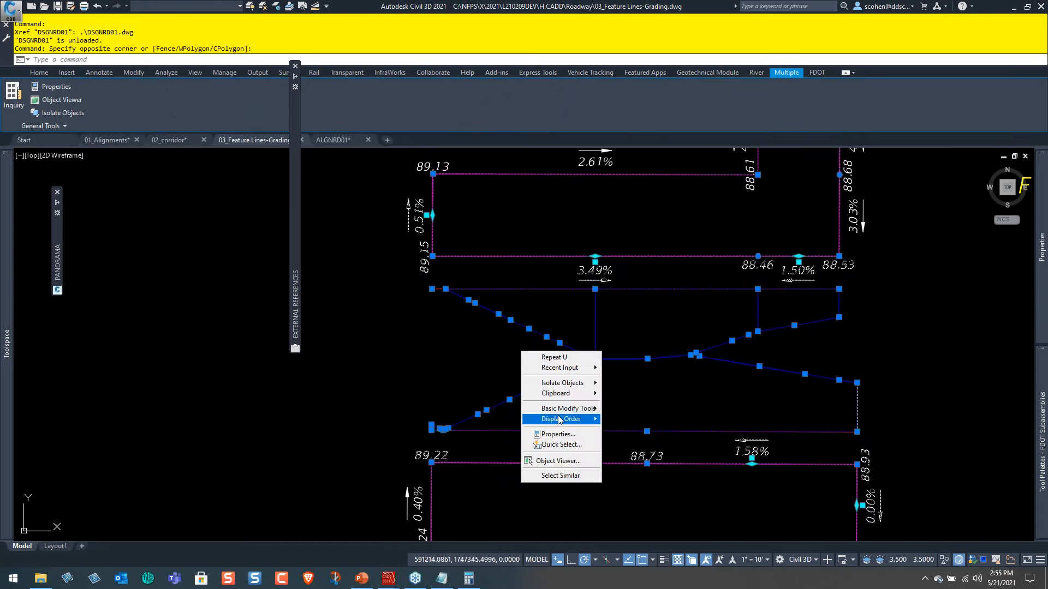
{"action": "left_click", "coordinate": [556, 460]}
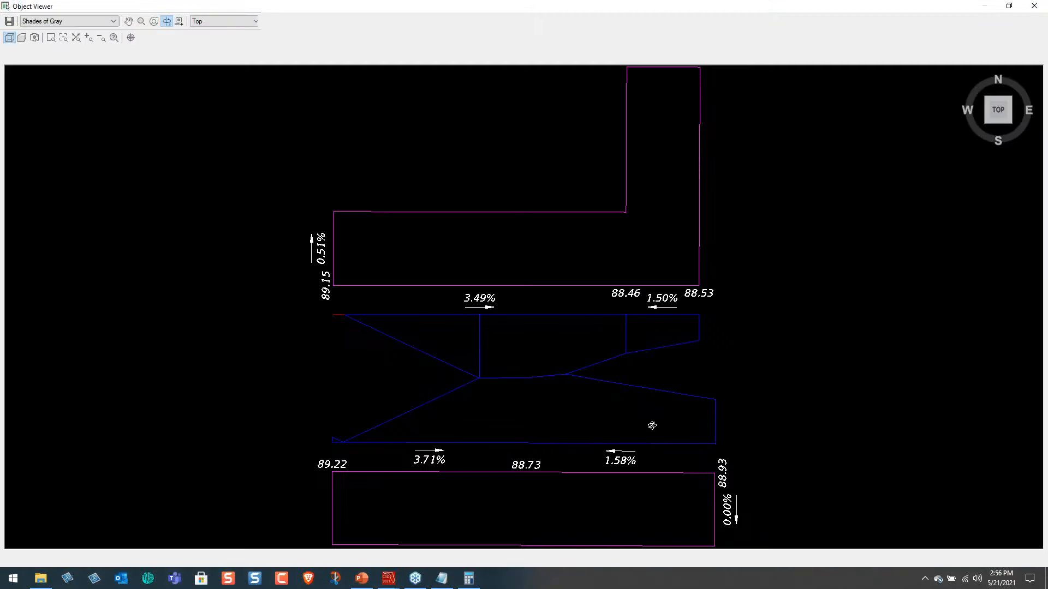
{"action": "left_click_drag", "start_coordinate": [652, 426], "coordinate": [695, 249]}
{"action": "scroll", "coordinate": [677, 265], "scroll_direction": "down", "scroll_amount": 5}
{"action": "middle_click_drag", "start_coordinate": [676, 267], "coordinate": [661, 370]}
{"action": "left_click_drag", "start_coordinate": [597, 313], "coordinate": [659, 219]}
{"action": "scroll", "coordinate": [578, 264], "scroll_direction": "up", "scroll_amount": 5}
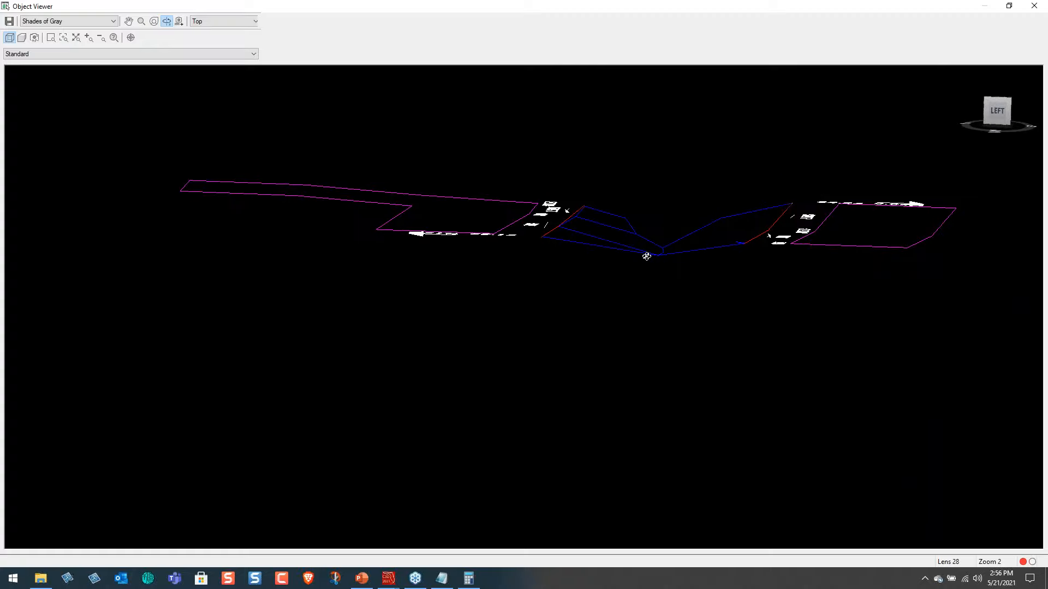
{"action": "left_click", "coordinate": [1035, 5]}
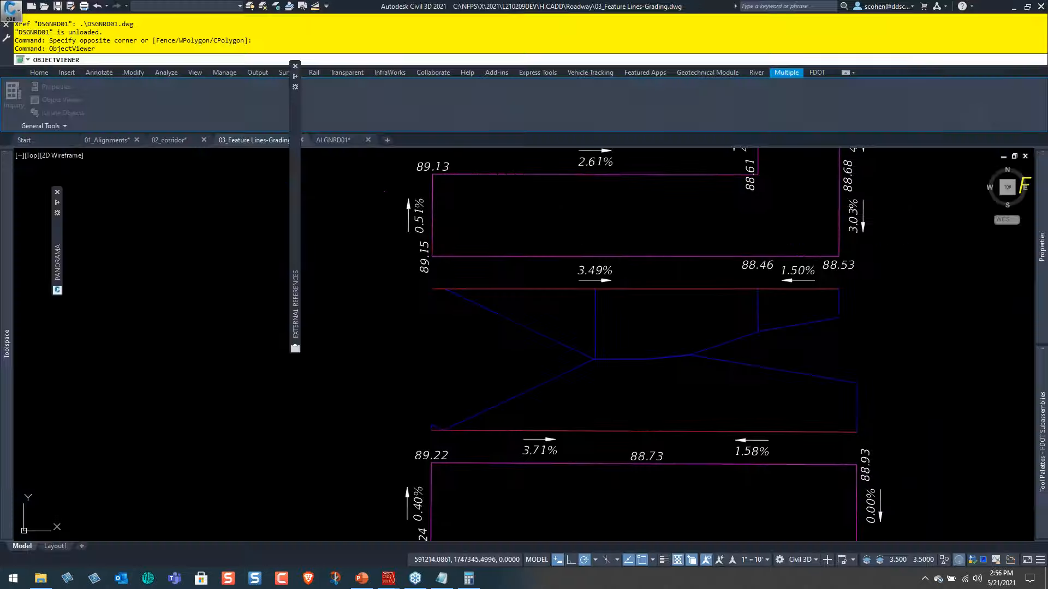
{"action": "key", "text": "Escape"}
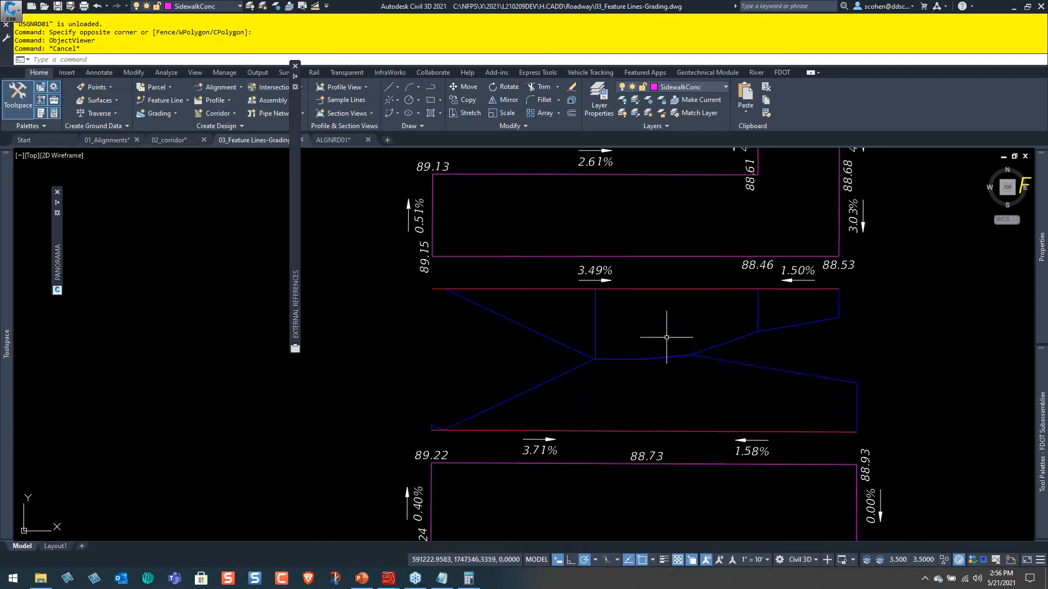
Create a new site named dAYLIGHTING in the 03_Feature Lines-Grading drawing.
{"action": "scroll", "coordinate": [686, 329], "scroll_direction": "down", "scroll_amount": 4}
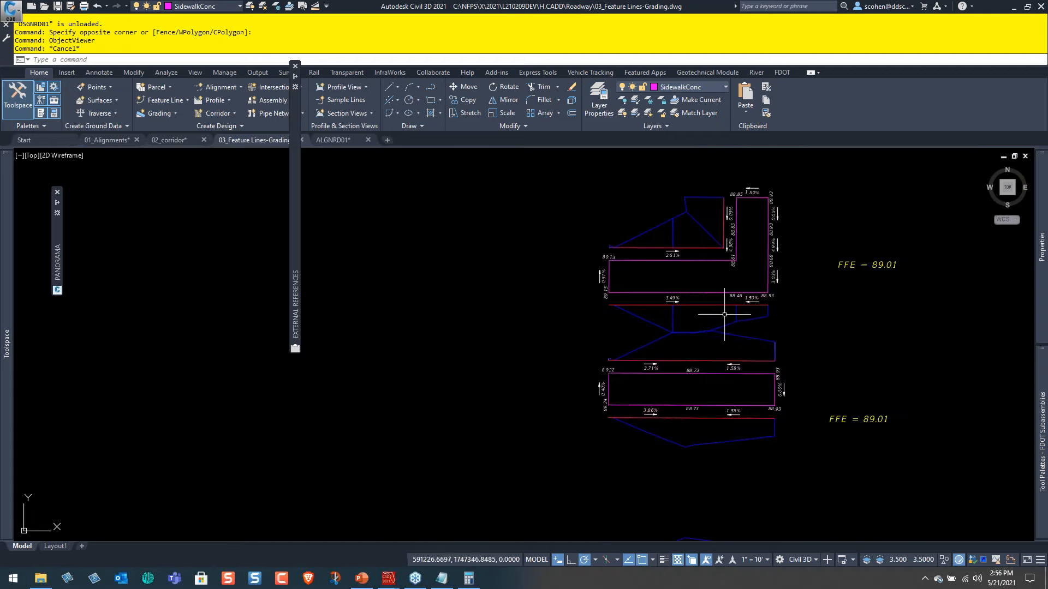
{"action": "middle_click_drag", "start_coordinate": [753, 297], "coordinate": [687, 399]}
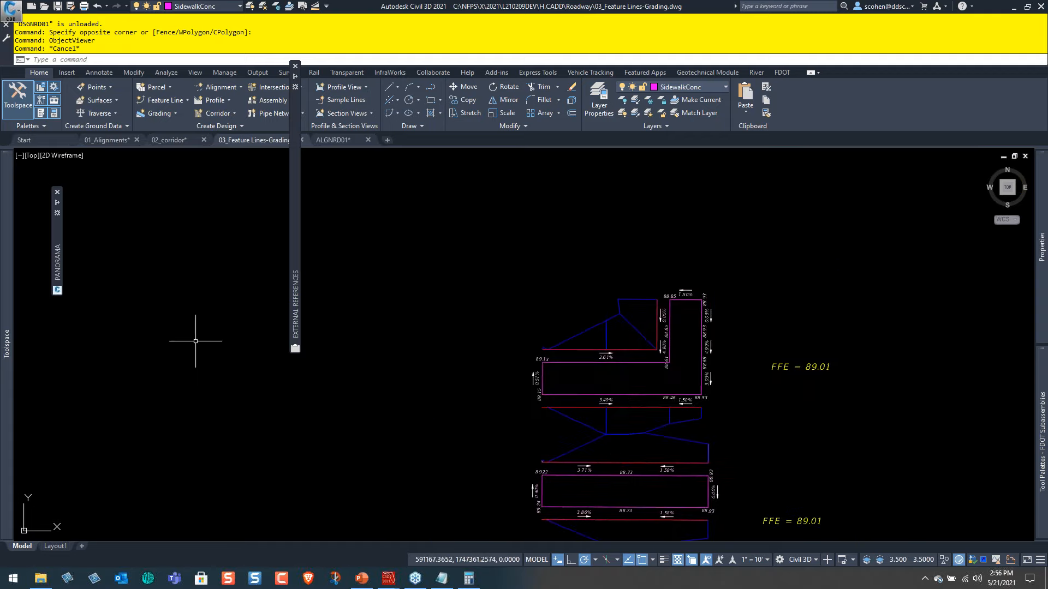
{"action": "mouse_move", "coordinate": [2, 327]}
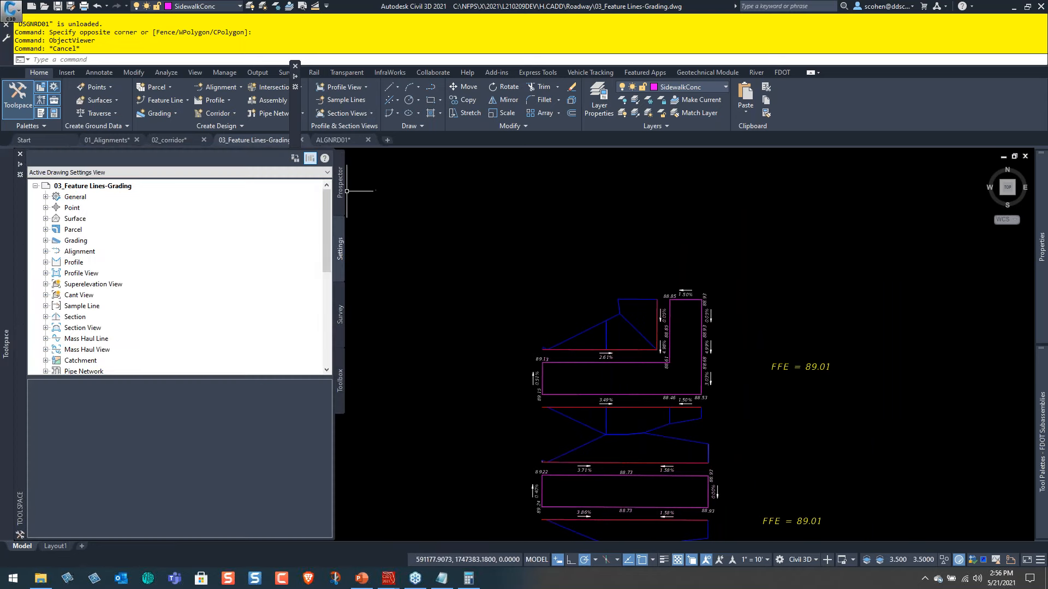
{"action": "left_click", "coordinate": [340, 191]}
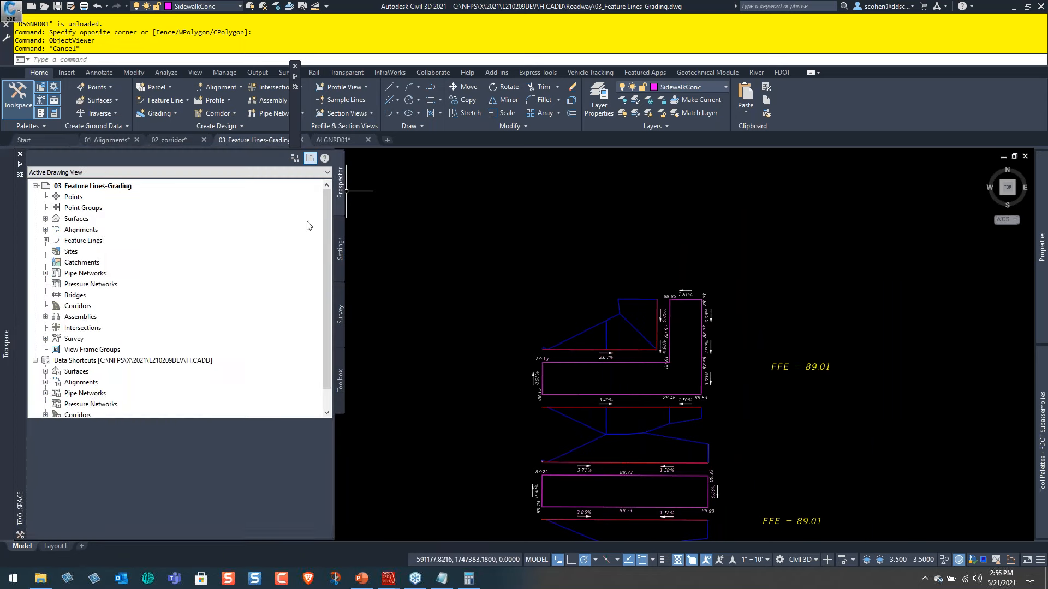
{"action": "left_click", "coordinate": [70, 251]}
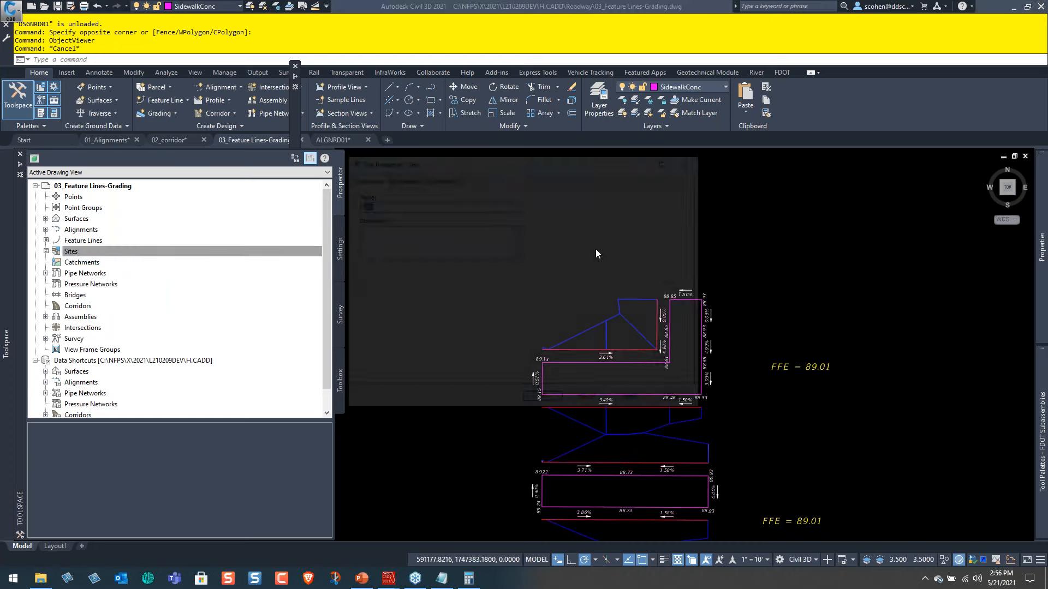
{"action": "left_click_drag", "start_coordinate": [392, 206], "coordinate": [321, 195]}
{"action": "type", "text": "dAYL"}
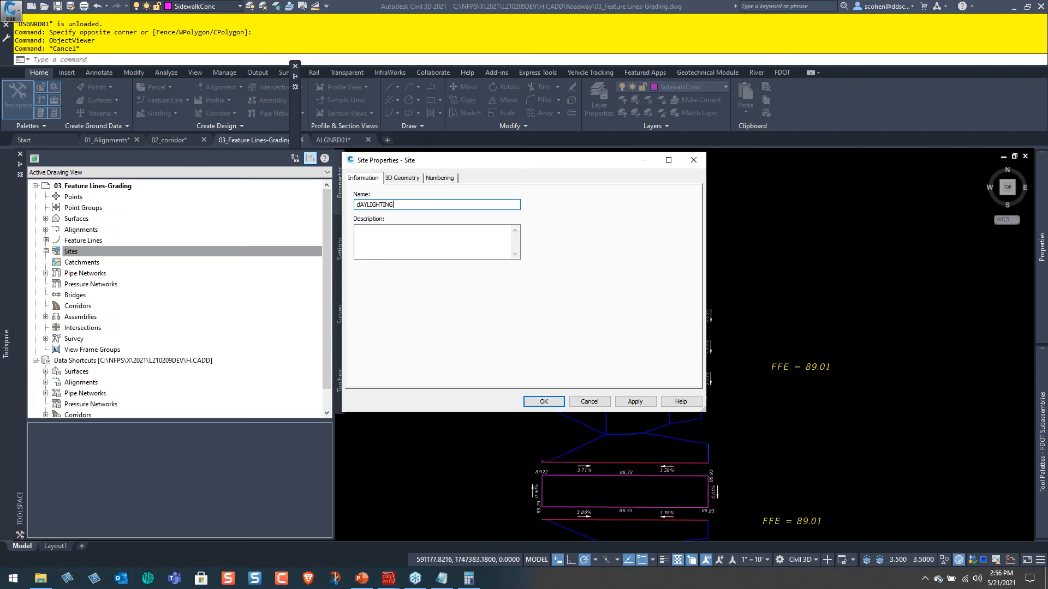
{"action": "type", "text": "IGHTING"}
{"action": "key", "text": "Return"}
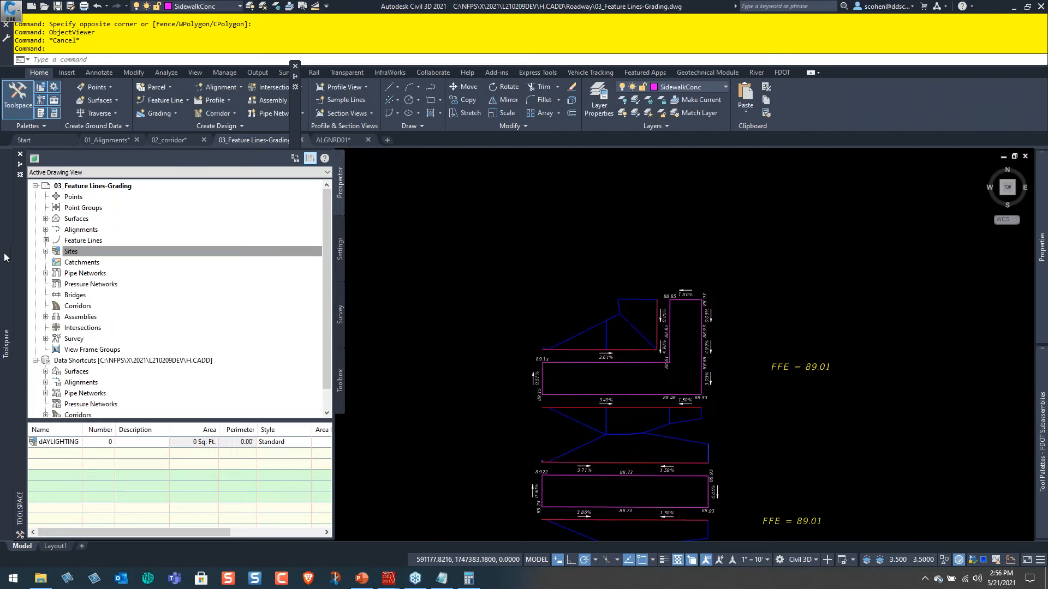
Create a grading group with the default name in the dAYLIGHTING site, leaving automatic surface creation off.
{"action": "left_click", "coordinate": [46, 252]}
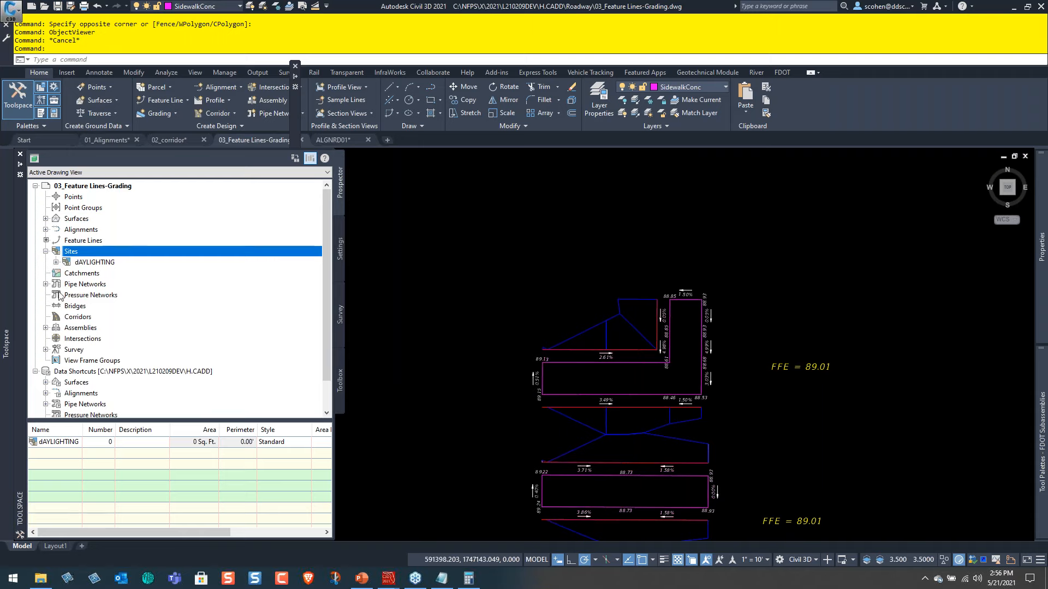
{"action": "left_click", "coordinate": [56, 263]}
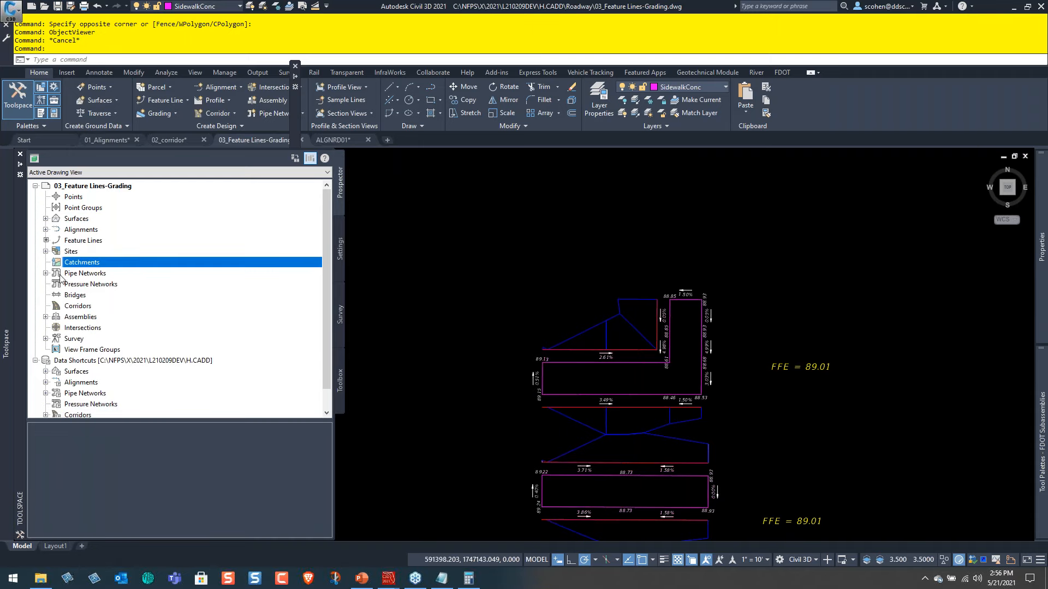
{"action": "left_click", "coordinate": [46, 274]}
{"action": "left_click", "coordinate": [45, 252]}
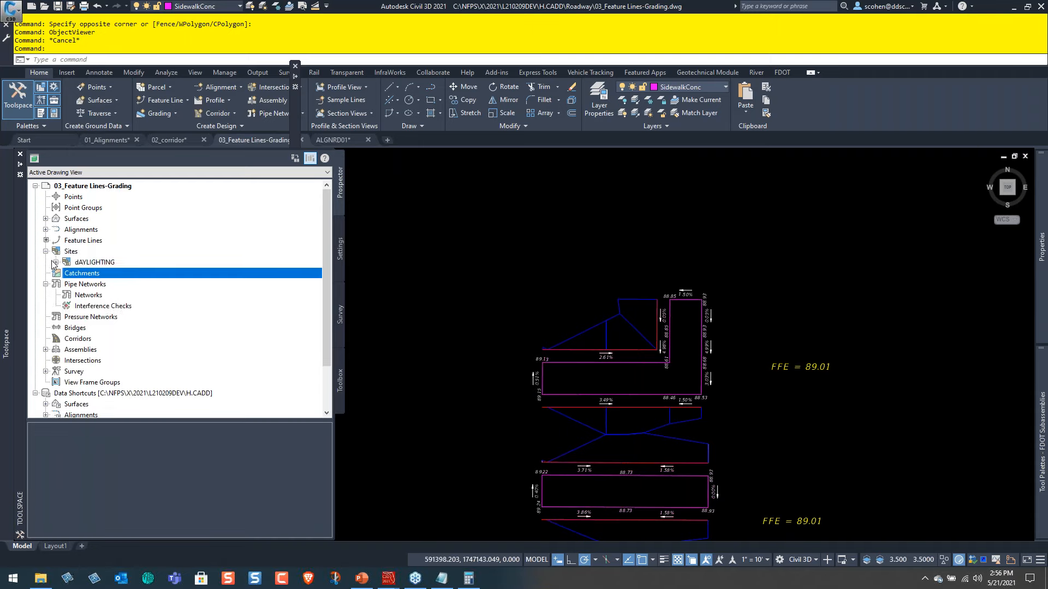
{"action": "left_click", "coordinate": [55, 263]}
{"action": "right_click", "coordinate": [117, 299]}
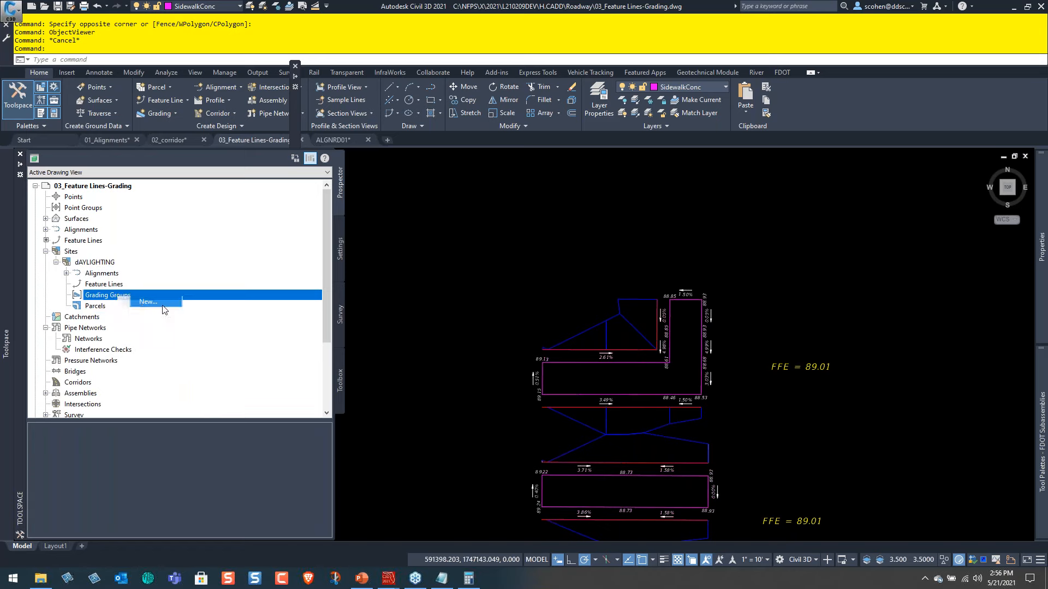
{"action": "left_click", "coordinate": [147, 301]}
{"action": "left_click", "coordinate": [478, 400]}
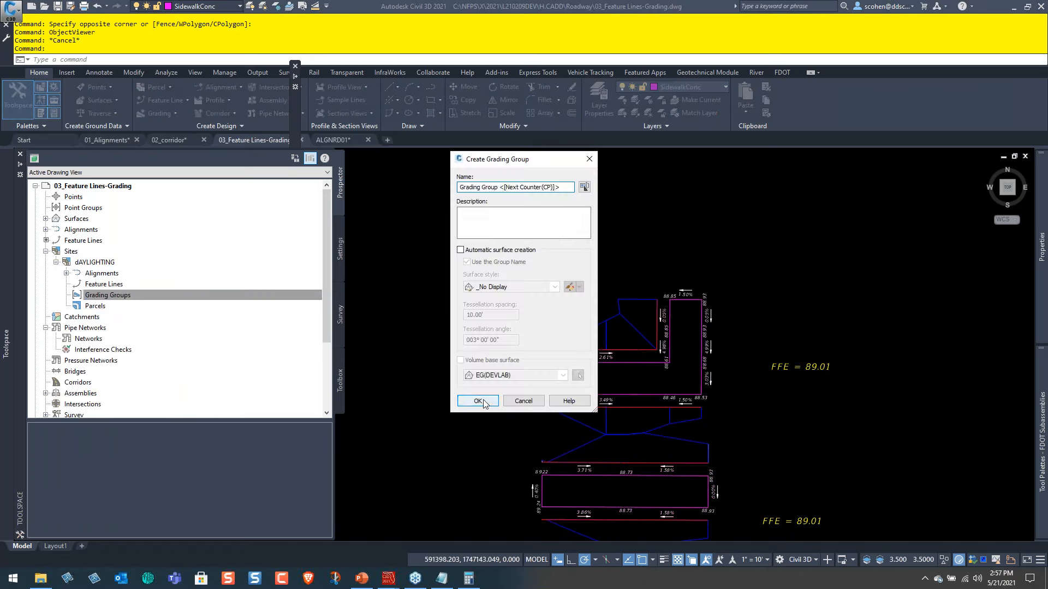
{"action": "left_click", "coordinate": [66, 295]}
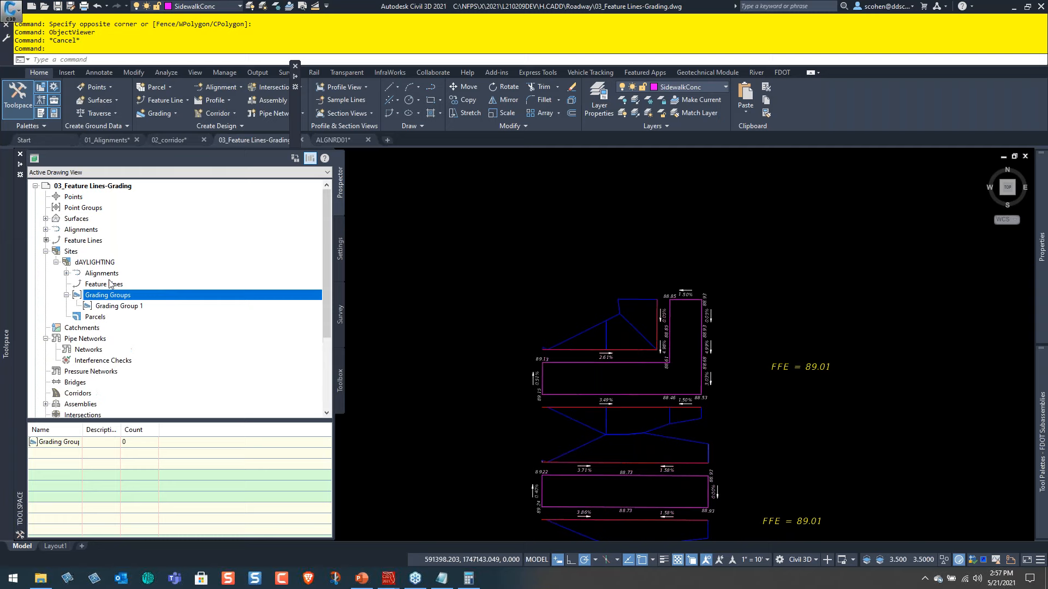
Examine the column of sidewalk outlines to find neighboring sidewalks that have no daylight polylines between them.
{"action": "left_click", "coordinate": [512, 238]}
{"action": "left_click", "coordinate": [587, 216]}
{"action": "scroll", "coordinate": [625, 268], "scroll_direction": "down", "scroll_amount": 10}
{"action": "middle_click_drag", "start_coordinate": [624, 268], "coordinate": [580, 390]}
{"action": "scroll", "coordinate": [573, 328], "scroll_direction": "up", "scroll_amount": 6}
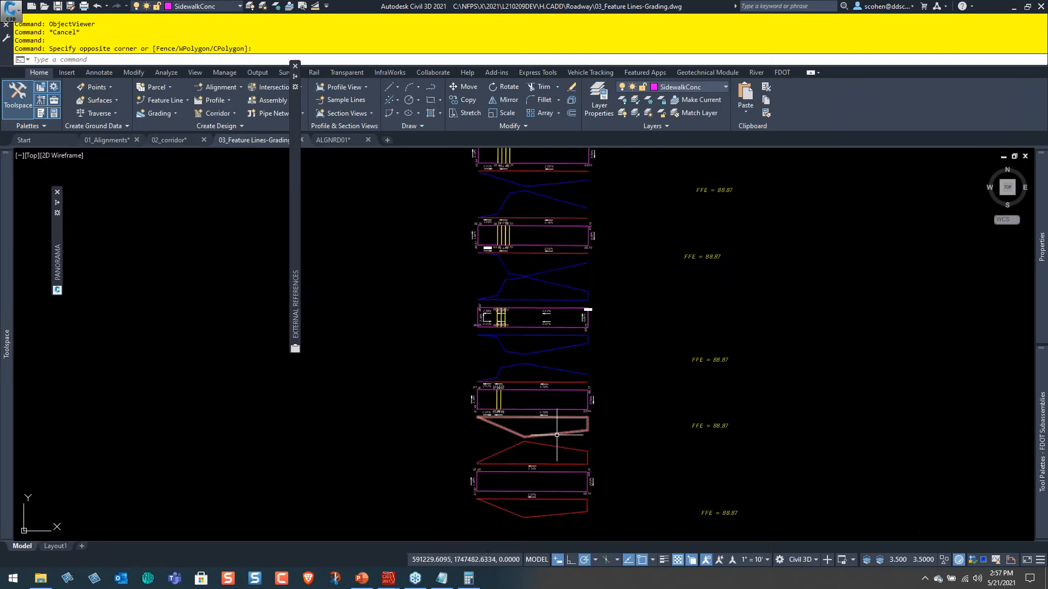
{"action": "middle_click_drag", "start_coordinate": [574, 277], "coordinate": [570, 158]}
{"action": "mouse_move", "coordinate": [526, 456]}
{"action": "middle_mouse_down"}
{"action": "mouse_move", "coordinate": [524, 365]}
{"action": "mouse_move", "coordinate": [548, 204]}
{"action": "middle_mouse_up"}
{"action": "mouse_move", "coordinate": [524, 480]}
{"action": "middle_mouse_down"}
{"action": "mouse_move", "coordinate": [489, 311]}
{"action": "mouse_move", "coordinate": [491, 169]}
{"action": "middle_mouse_up"}
{"action": "scroll", "coordinate": [522, 238], "scroll_direction": "down", "scroll_amount": 5}
{"action": "middle_click_drag", "start_coordinate": [522, 234], "coordinate": [525, 480]}
{"action": "middle_click_drag", "start_coordinate": [541, 264], "coordinate": [531, 490]}
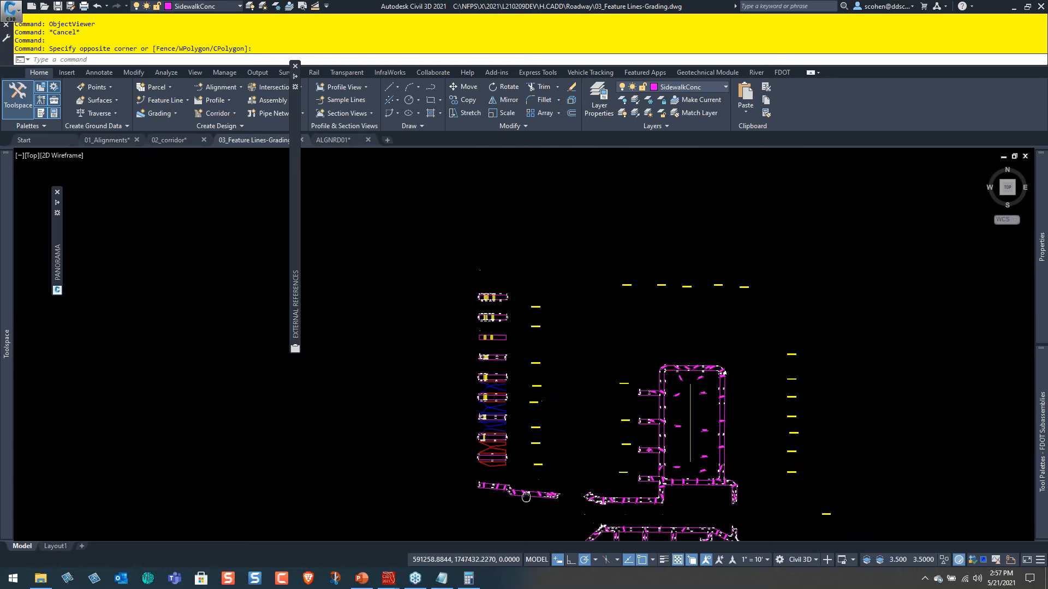
{"action": "scroll", "coordinate": [492, 336], "scroll_direction": "up", "scroll_amount": 9}
{"action": "middle_click_drag", "start_coordinate": [538, 351], "coordinate": [543, 262]}
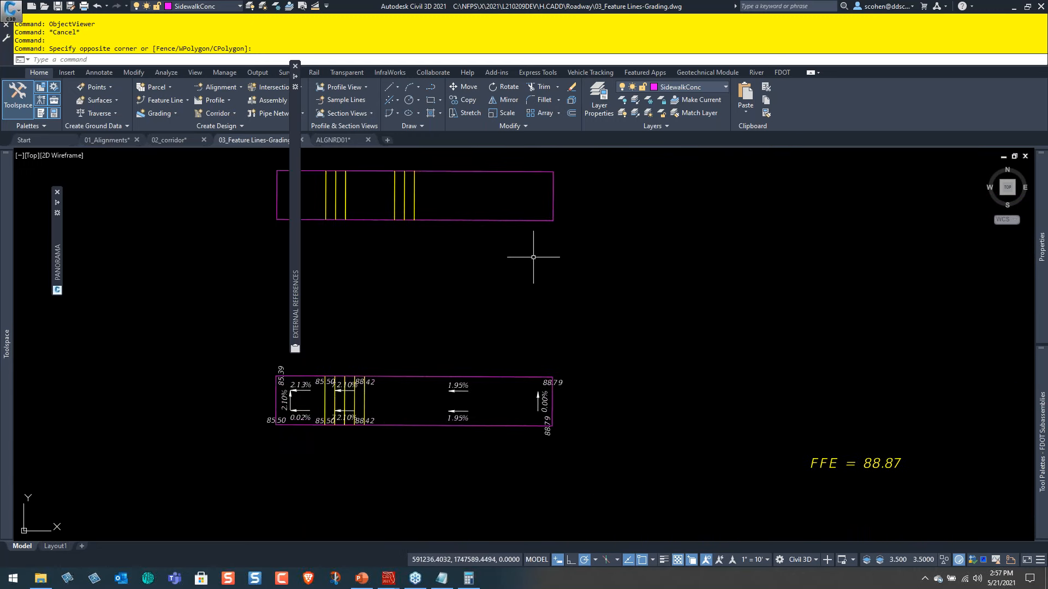
Move the feature lines of the two adjacent stepped sidewalks beside the FFE = 88.87 labels to the dAYLIGHTING site.
{"action": "middle_click_drag", "start_coordinate": [532, 427], "coordinate": [526, 319]}
{"action": "left_click", "coordinate": [488, 309]}
{"action": "left_click", "coordinate": [473, 326]}
{"action": "middle_click_drag", "start_coordinate": [457, 438], "coordinate": [487, 309]}
{"action": "left_click", "coordinate": [544, 334]}
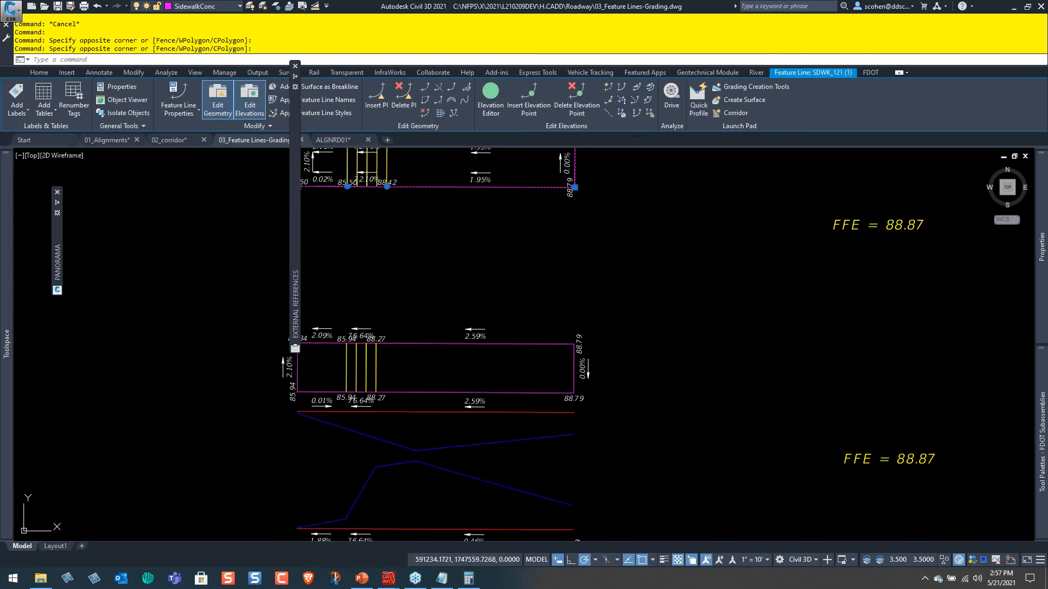
{"action": "left_click", "coordinate": [518, 348]}
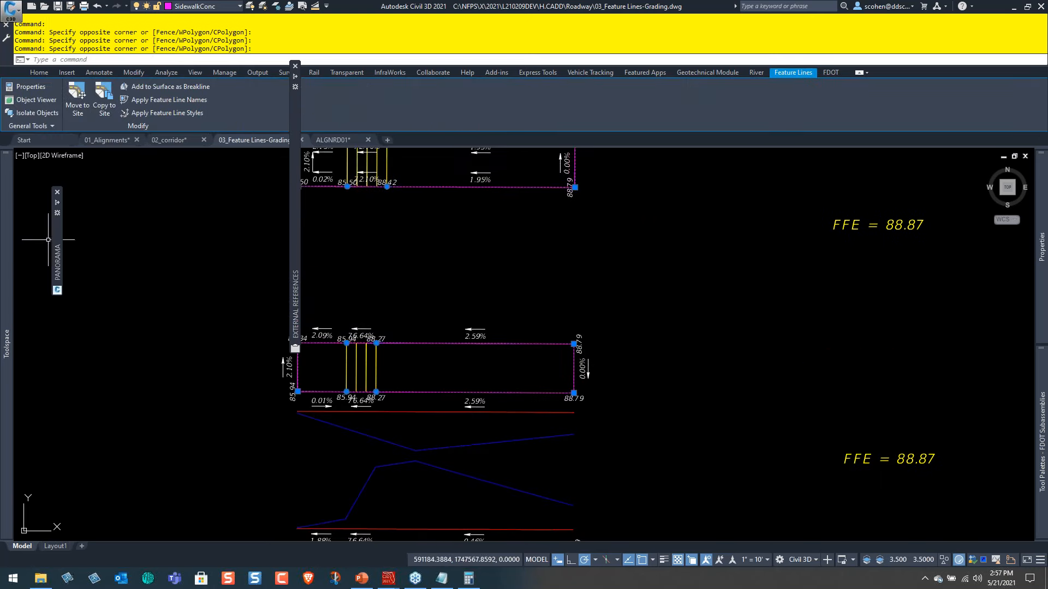
{"action": "mouse_move", "coordinate": [11, 253]}
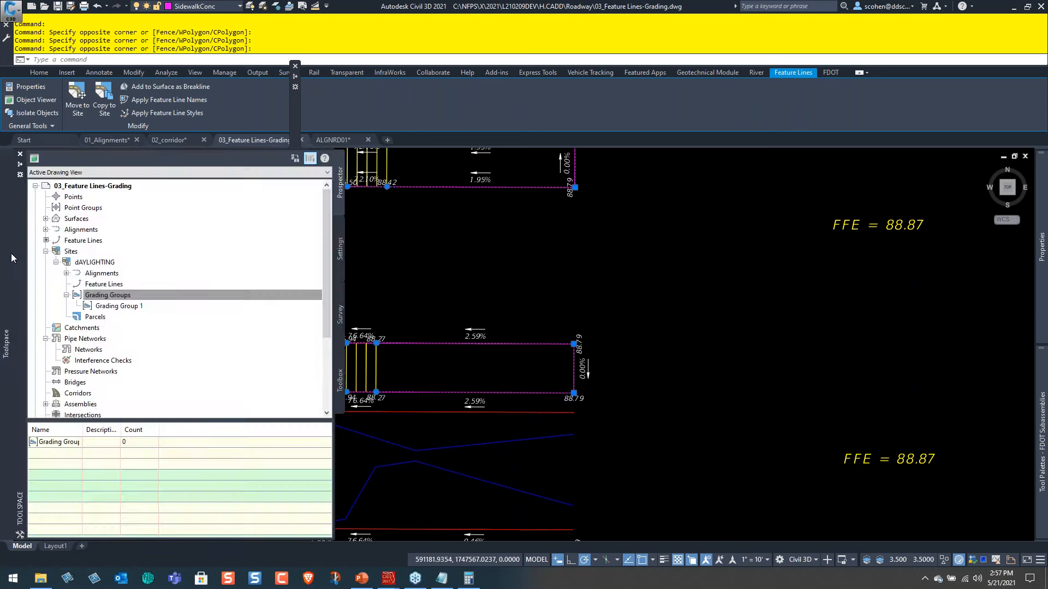
{"action": "right_click", "coordinate": [509, 297]}
{"action": "left_click", "coordinate": [544, 405]}
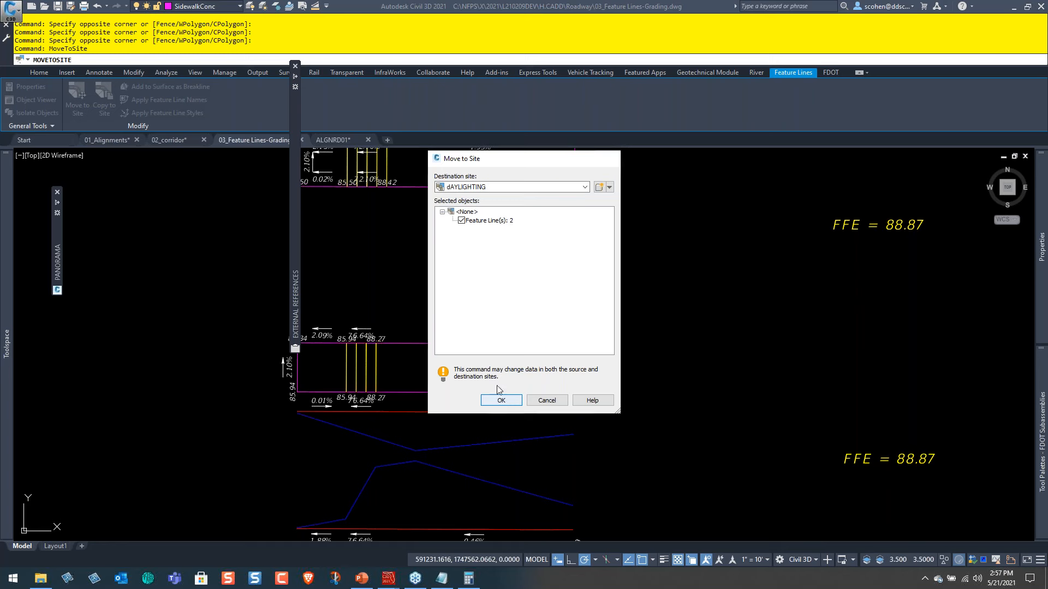
{"action": "left_click", "coordinate": [498, 400]}
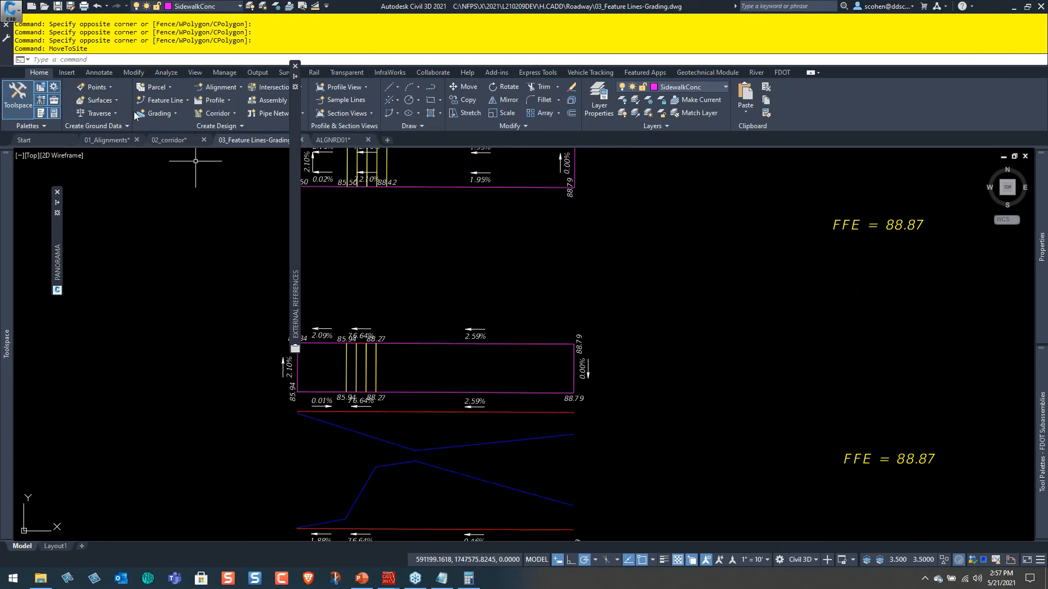
List the grading criteria of the NFPS criteria set in the drawing's grading settings.
{"action": "left_click", "coordinate": [162, 113]}
{"action": "mouse_move", "coordinate": [3, 300]}
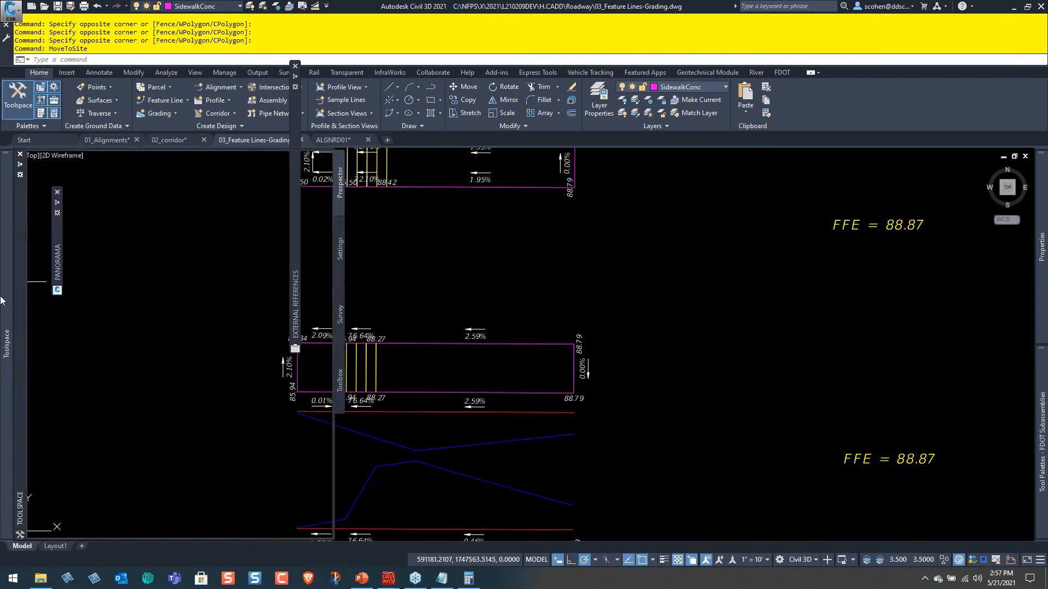
{"action": "left_click", "coordinate": [337, 256]}
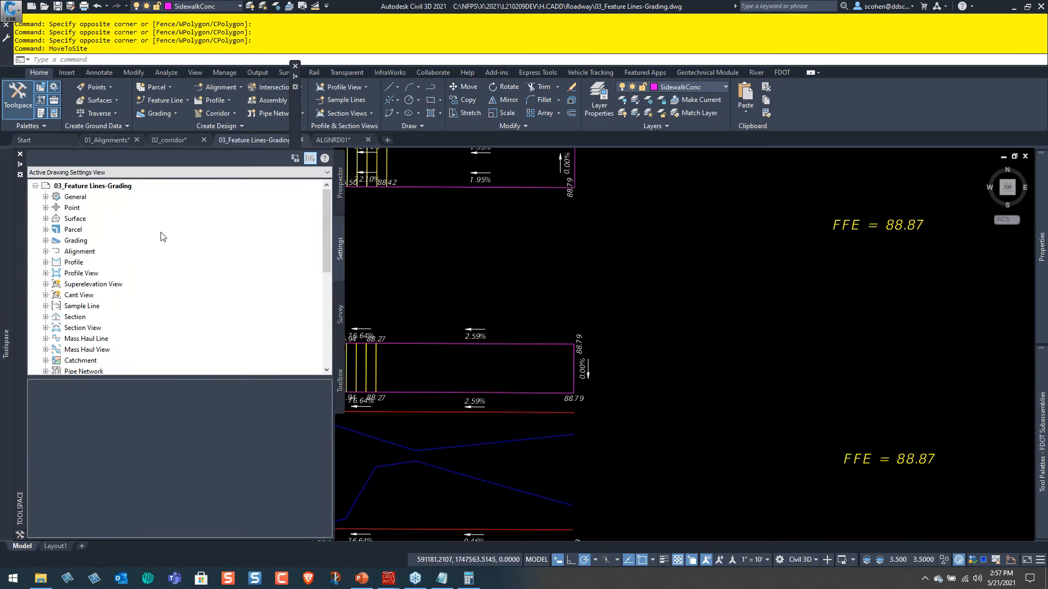
{"action": "double_click", "coordinate": [76, 241]}
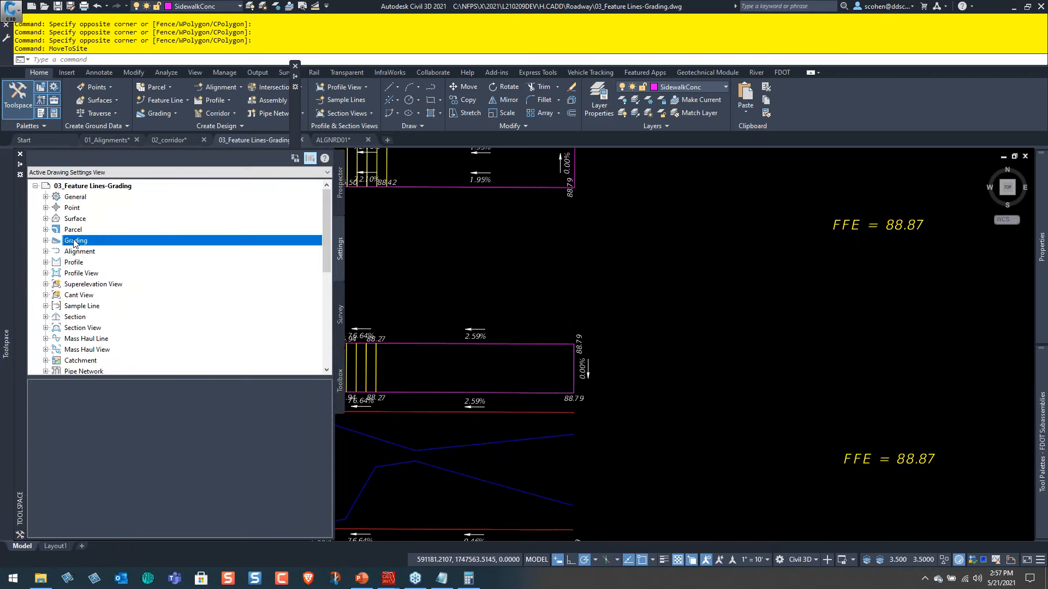
{"action": "double_click", "coordinate": [90, 263]}
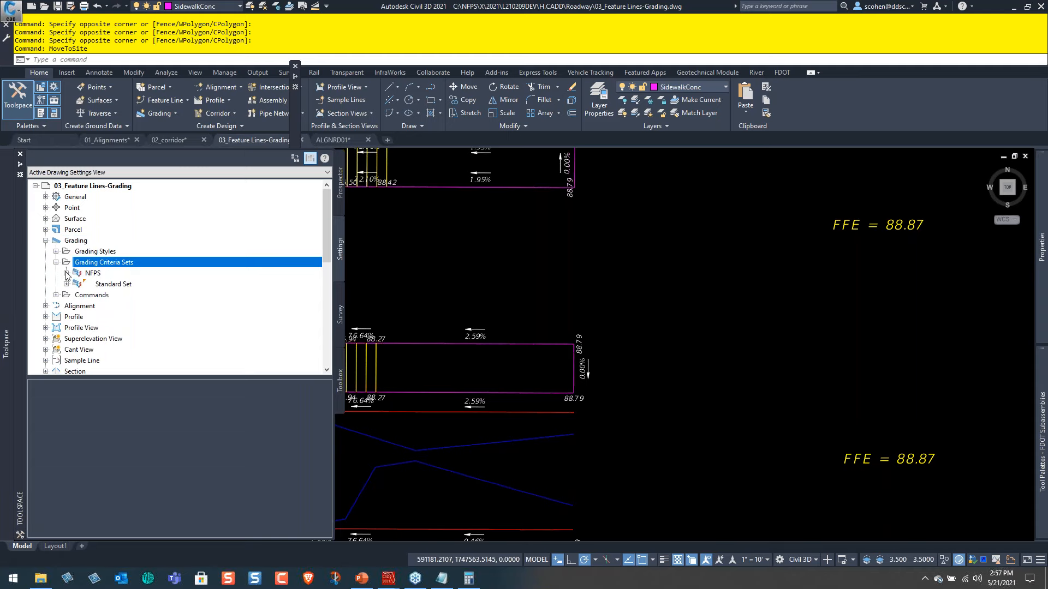
{"action": "left_click", "coordinate": [66, 273]}
Examine the information and criteria of the 2' Panel grading criteria, and close them without saving changes.
{"action": "right_click", "coordinate": [125, 199]}
{"action": "left_click", "coordinate": [145, 210]}
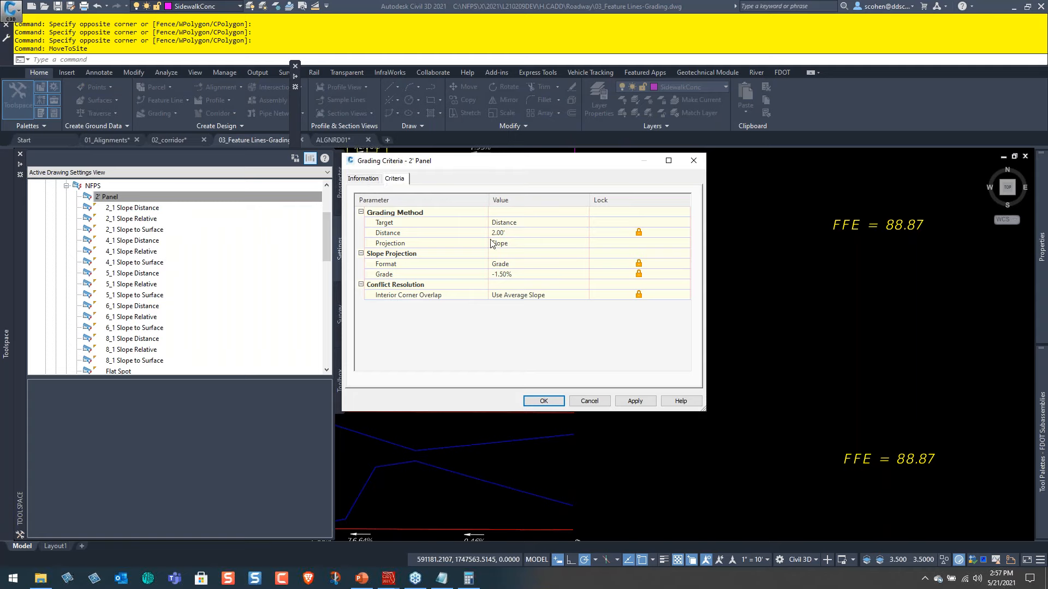
{"action": "left_click", "coordinate": [361, 179]}
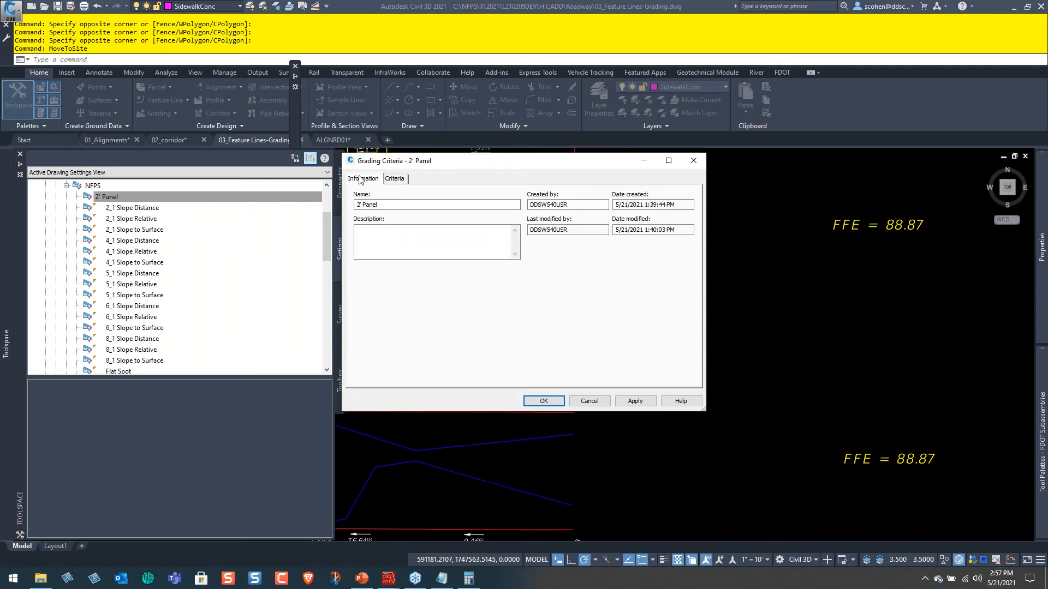
{"action": "left_click", "coordinate": [395, 179]}
{"action": "left_click", "coordinate": [584, 232]}
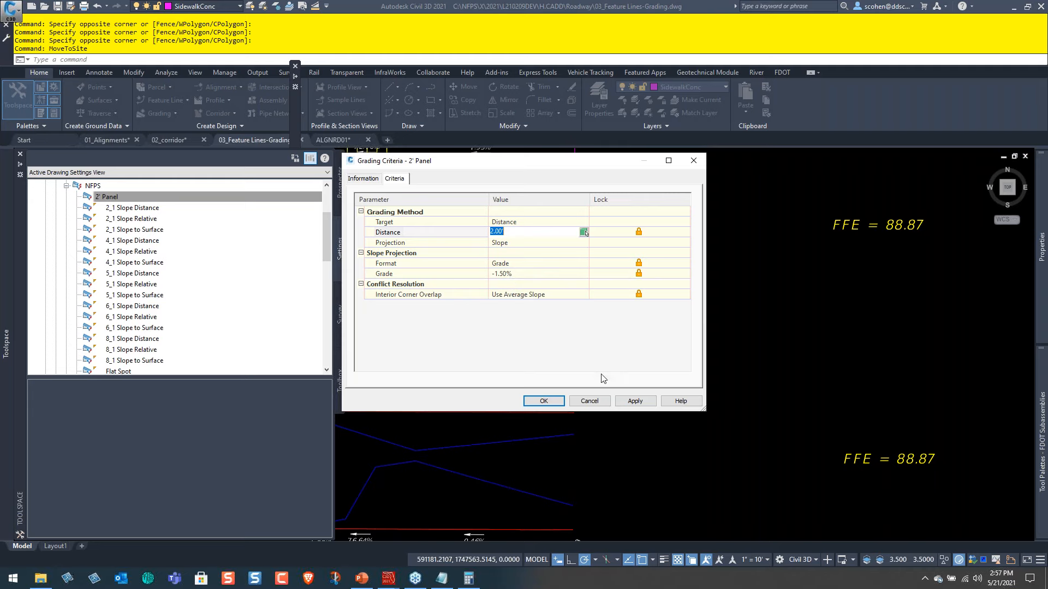
{"action": "left_click", "coordinate": [594, 402]}
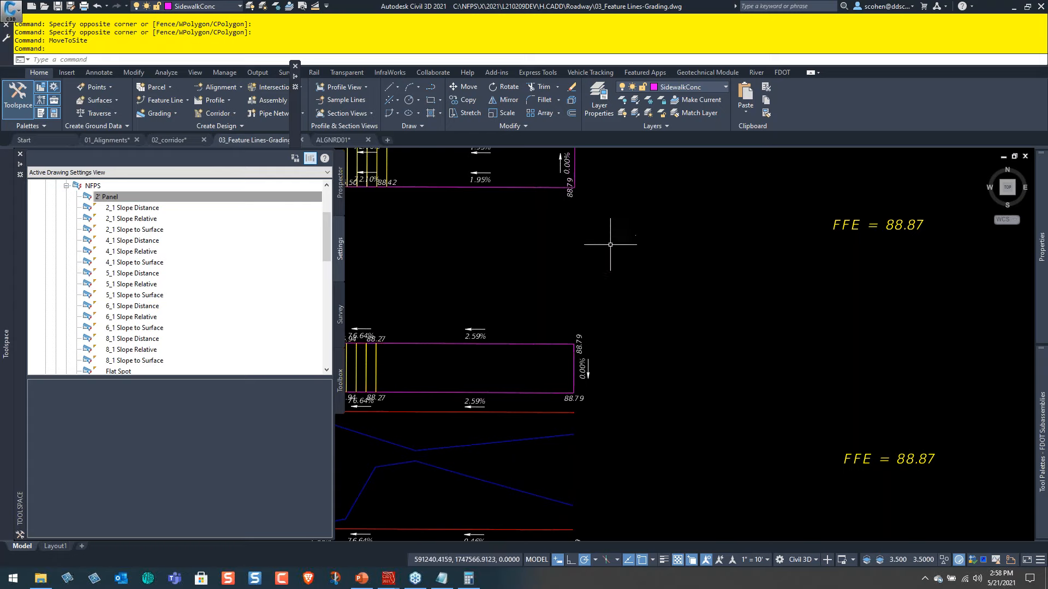
{"action": "key", "text": "Escape"}
{"action": "key", "text": "Escape"}
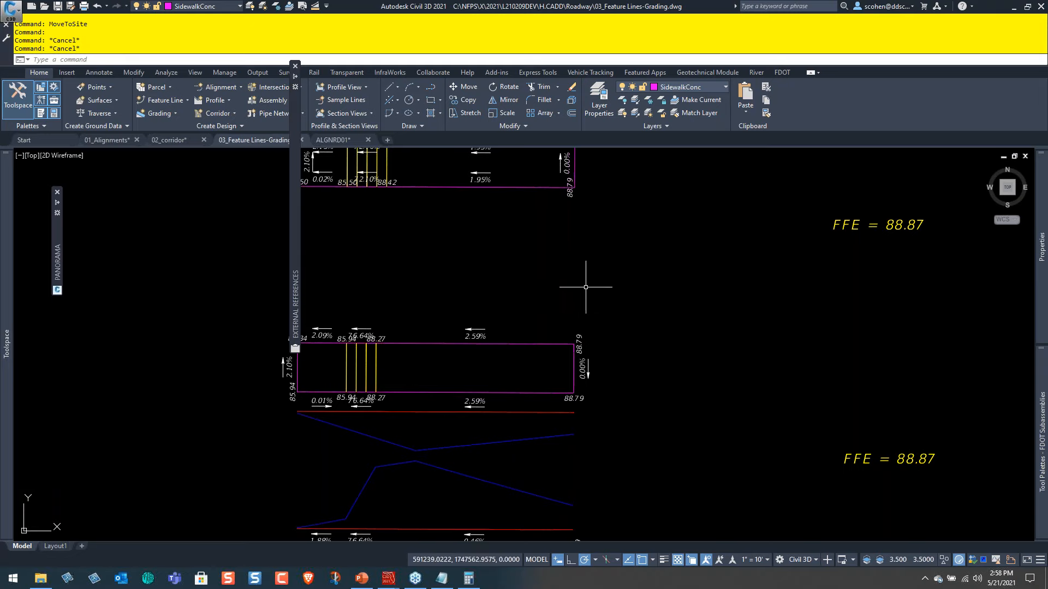
Select the blue daylight polyline below the upper stepped sidewalk together with all similar objects.
{"action": "middle_click_drag", "start_coordinate": [496, 340], "coordinate": [538, 275]}
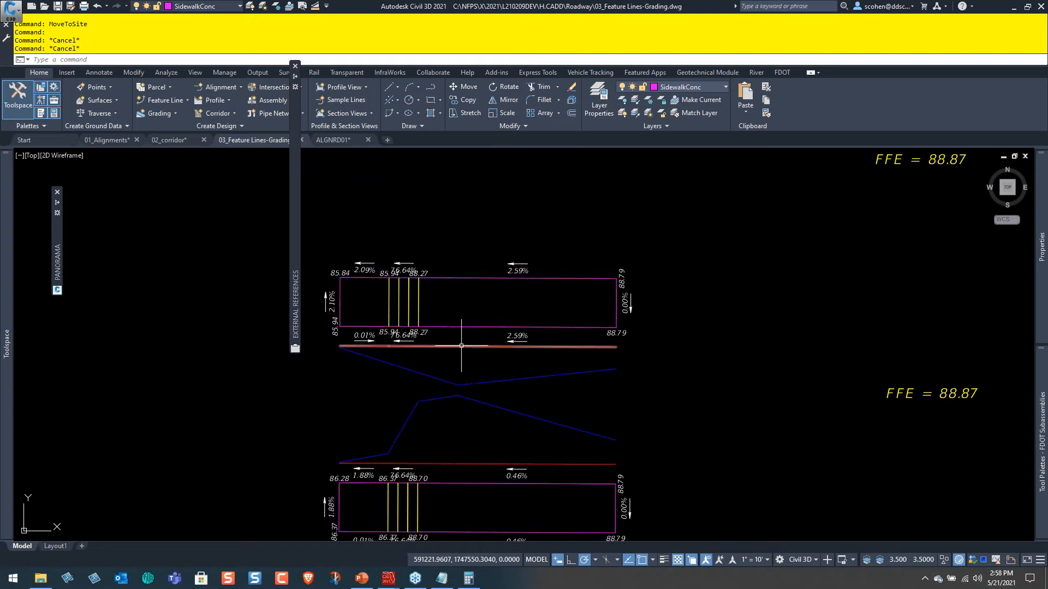
{"action": "left_click", "coordinate": [426, 374]}
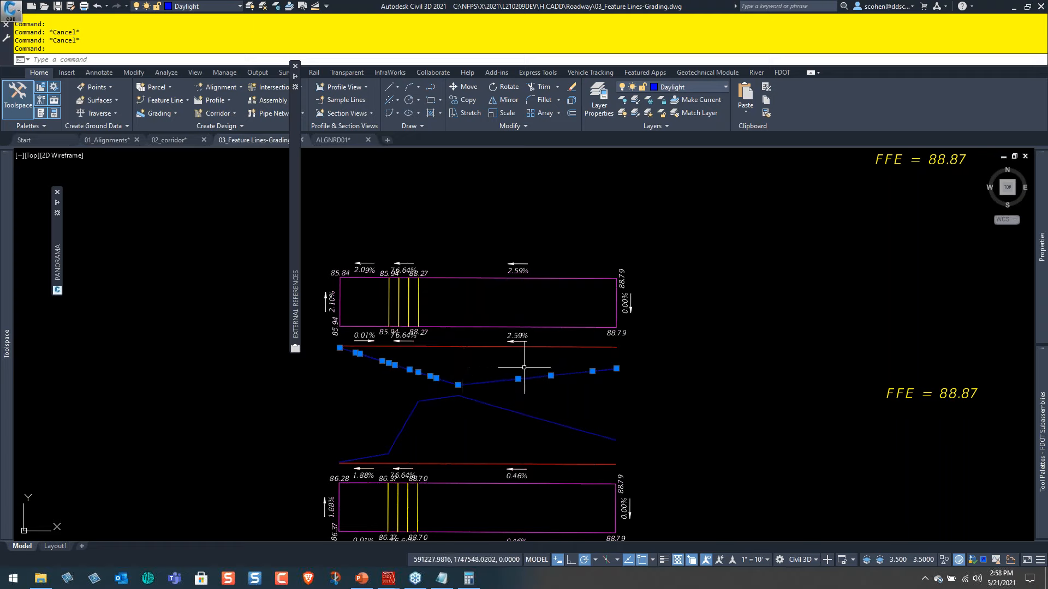
{"action": "right_click", "coordinate": [551, 376]}
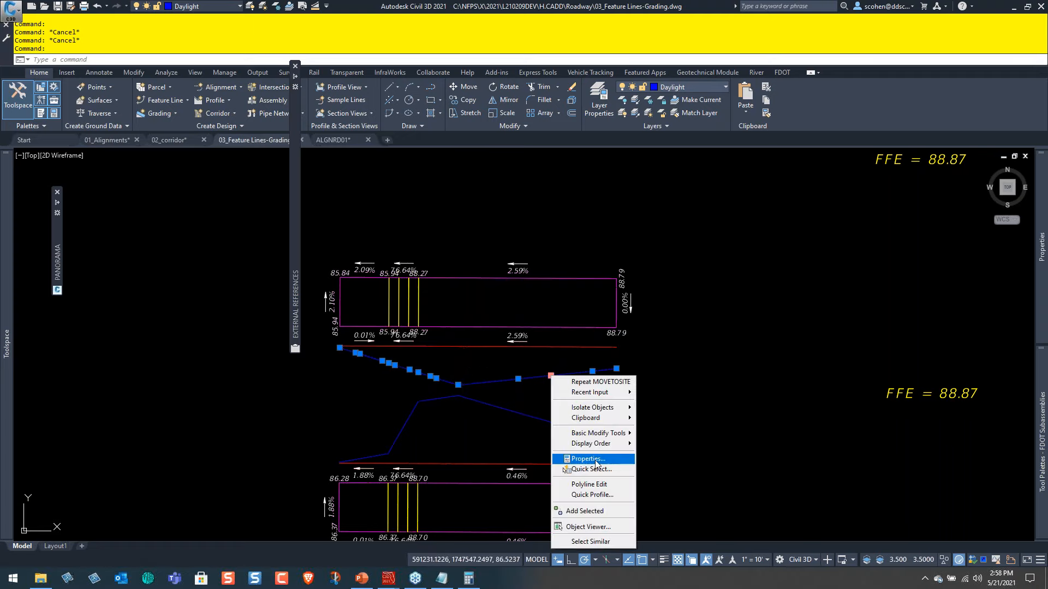
{"action": "left_click", "coordinate": [598, 542]}
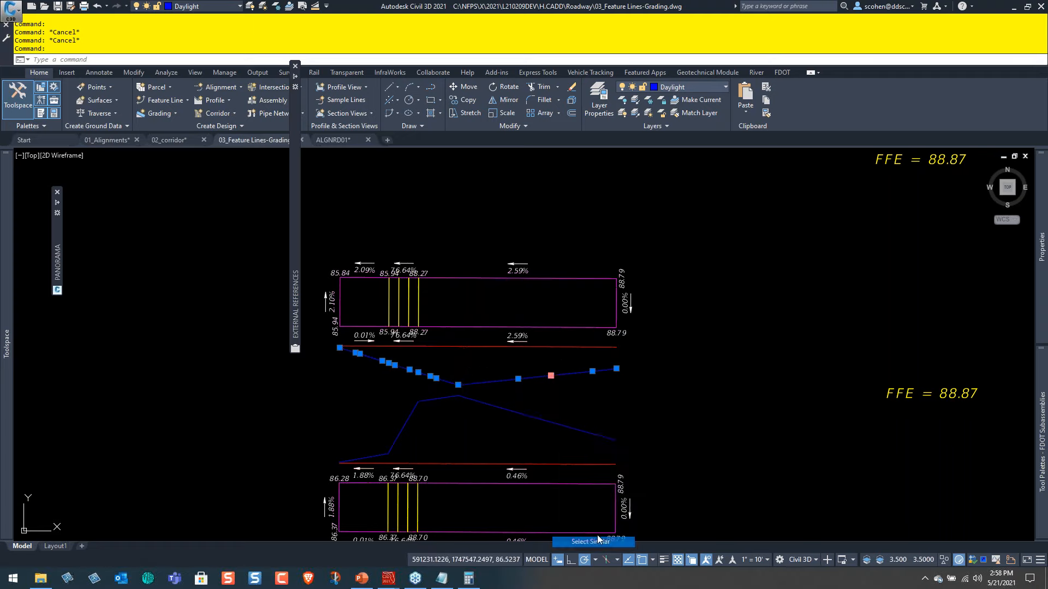
Show the breakline sets in the Sidewalk Grades surface definition and clear the polyline selection.
{"action": "mouse_move", "coordinate": [7, 262]}
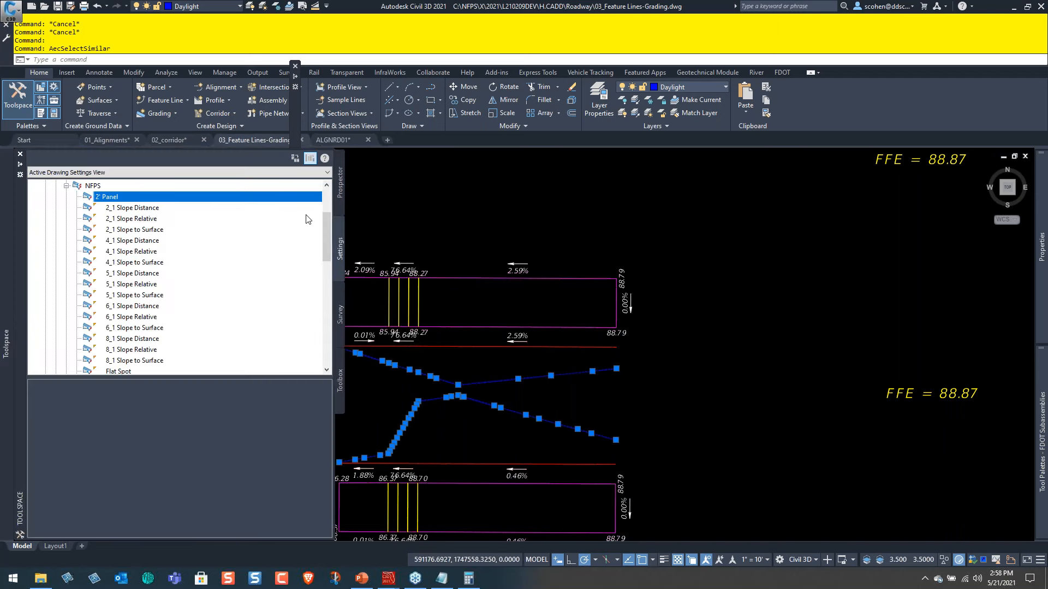
{"action": "left_click", "coordinate": [336, 191]}
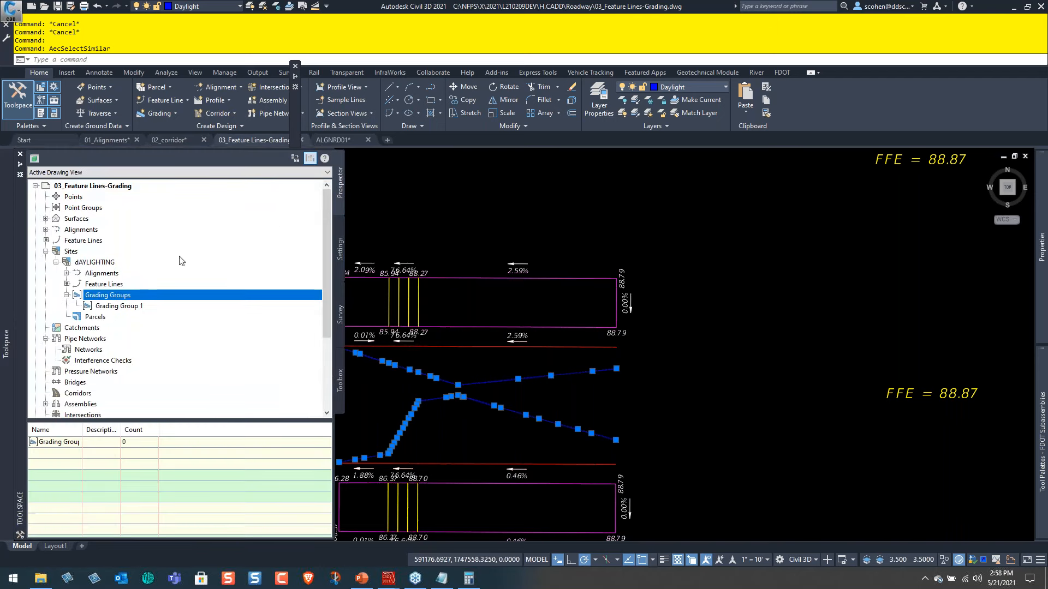
{"action": "double_click", "coordinate": [58, 220]}
{"action": "double_click", "coordinate": [101, 264]}
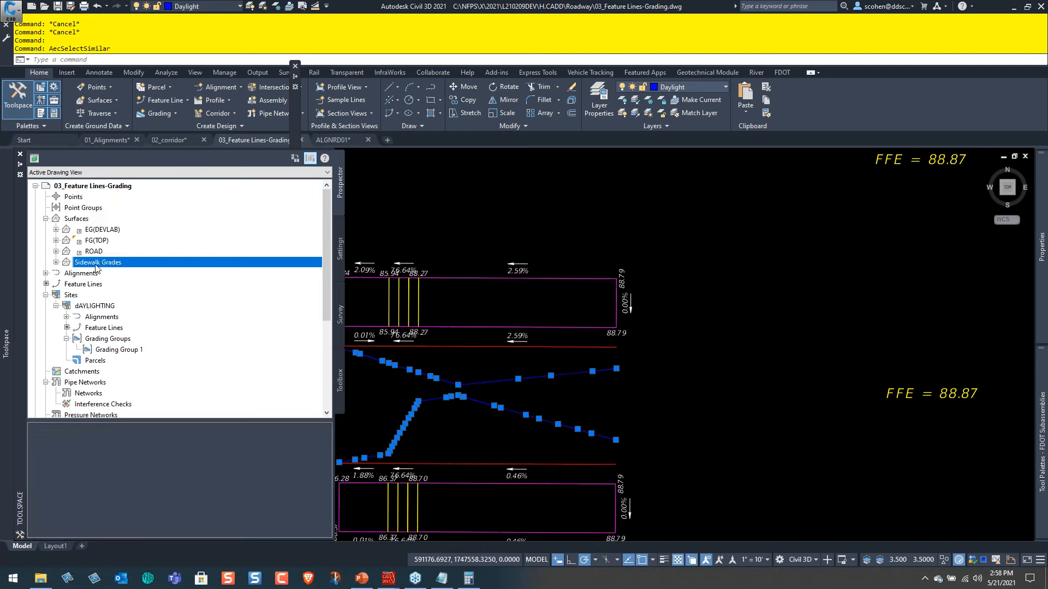
{"action": "double_click", "coordinate": [97, 295]}
{"action": "left_click", "coordinate": [120, 317]}
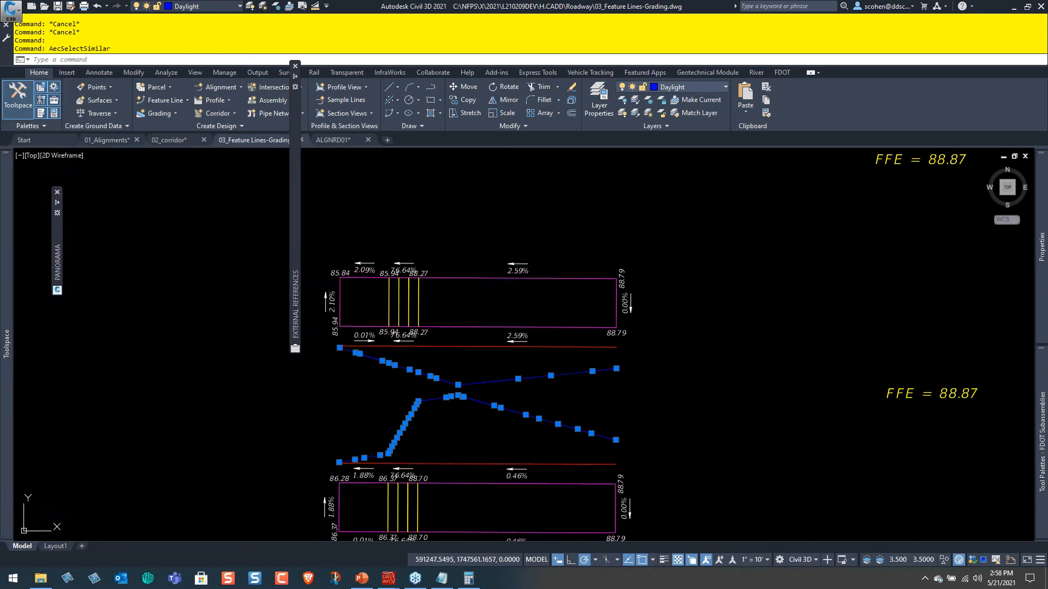
{"action": "key", "text": "Escape"}
{"action": "key", "text": "Escape"}
Switch to PowerPoint to check the Agenda slide and return to the Civil 3D drawing.
{"action": "mouse_move", "coordinate": [667, 254]}
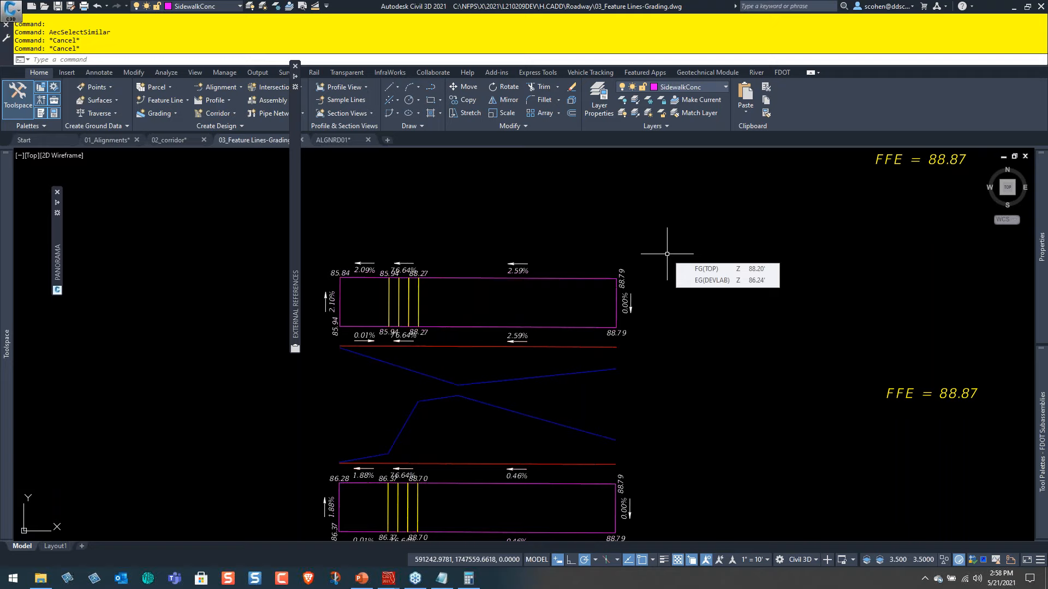
{"action": "mouse_move", "coordinate": [626, 263]}
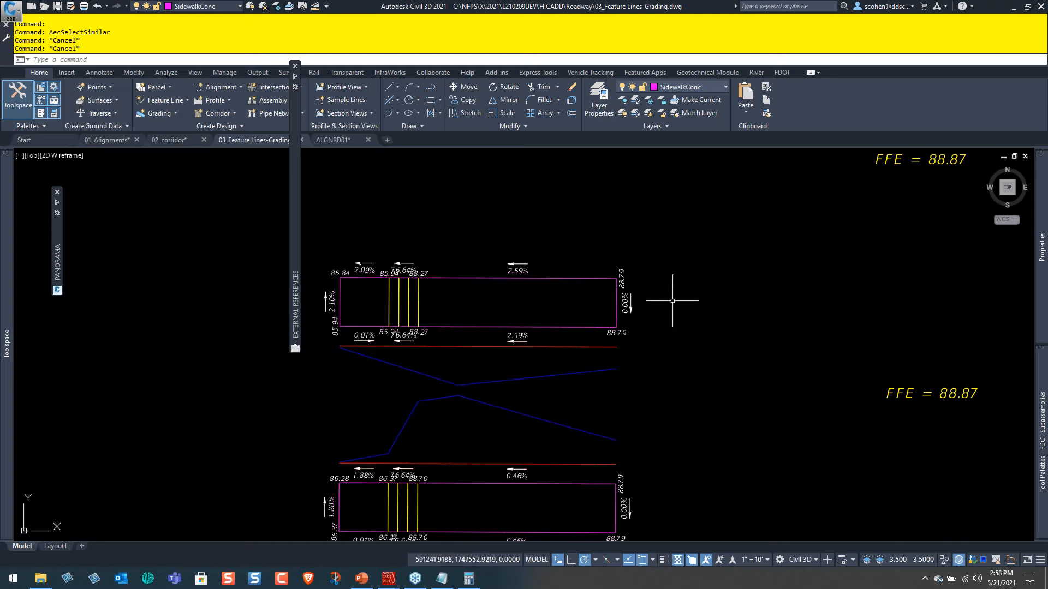
{"action": "left_click", "coordinate": [362, 579]}
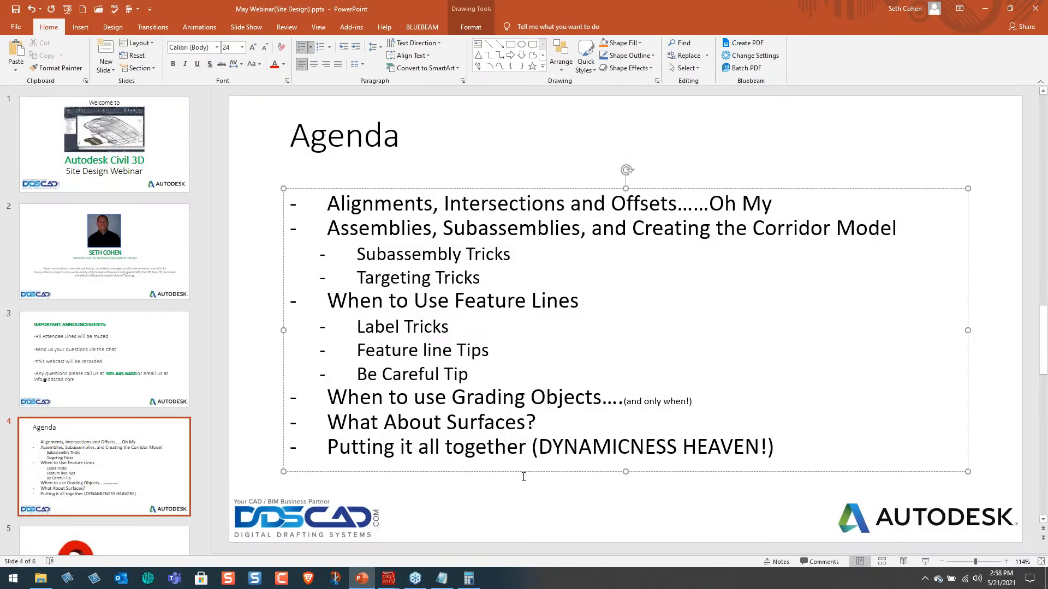
{"action": "left_click", "coordinate": [985, 9]}
Locate the Sidewalk Grades surface in the 03_Feature Lines-Grading drawing and among the project's surface data shortcuts.
{"action": "scroll", "coordinate": [619, 254], "scroll_direction": "down", "scroll_amount": 6}
{"action": "scroll", "coordinate": [713, 295], "scroll_direction": "down", "scroll_amount": 3}
{"action": "middle_click_drag", "start_coordinate": [806, 335], "coordinate": [640, 333]}
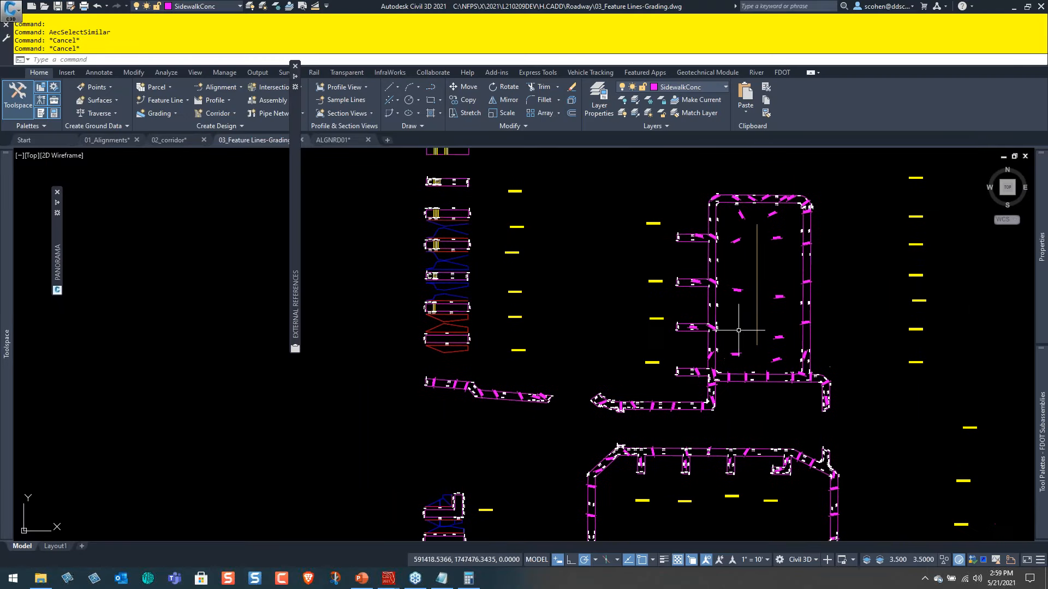
{"action": "mouse_move", "coordinate": [6, 289]}
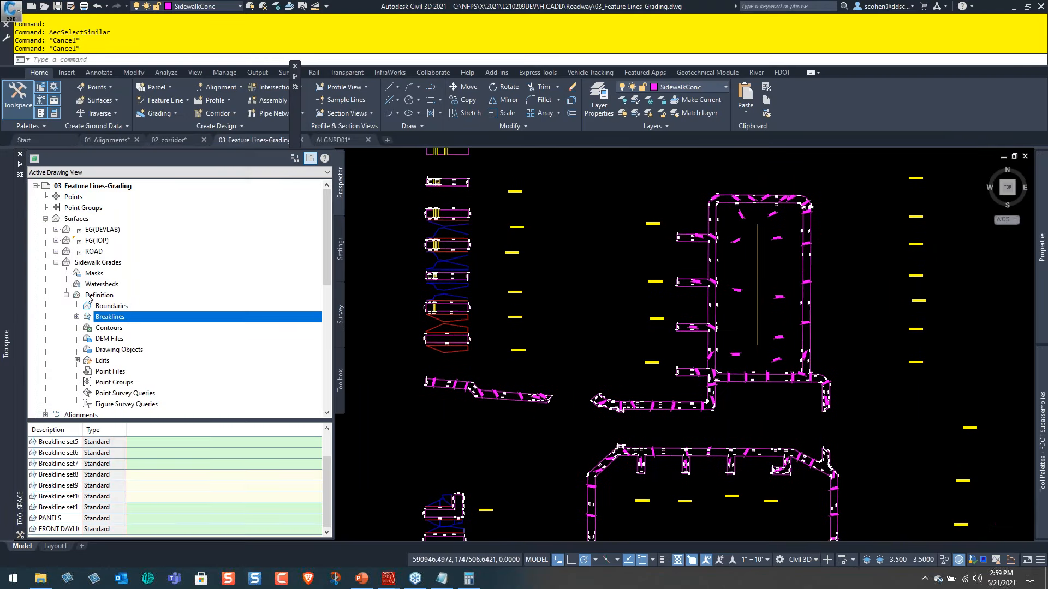
{"action": "left_click", "coordinate": [93, 263]}
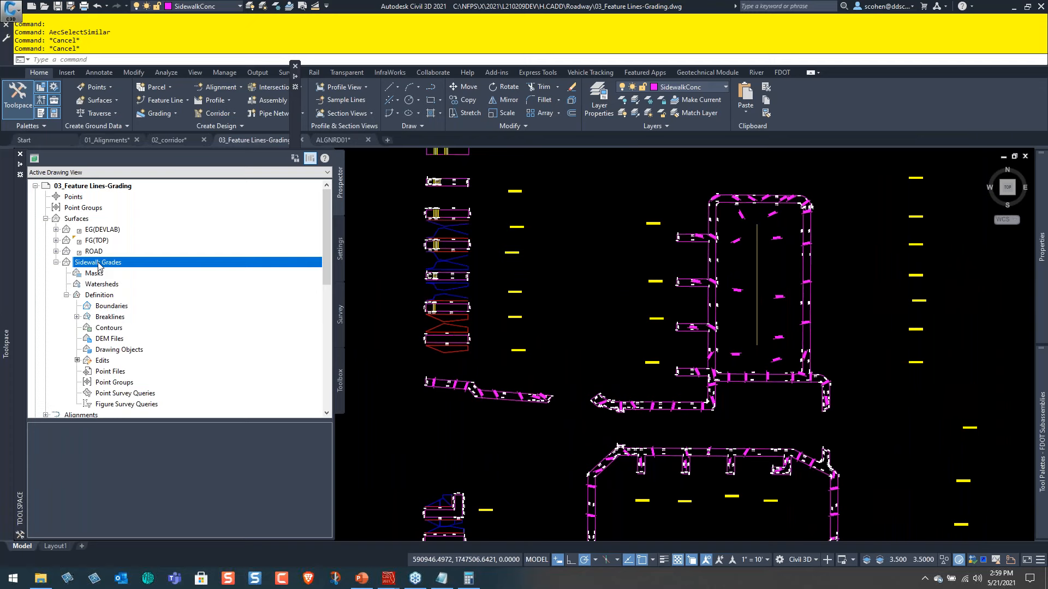
{"action": "scroll", "coordinate": [120, 323], "scroll_direction": "down", "scroll_amount": 10}
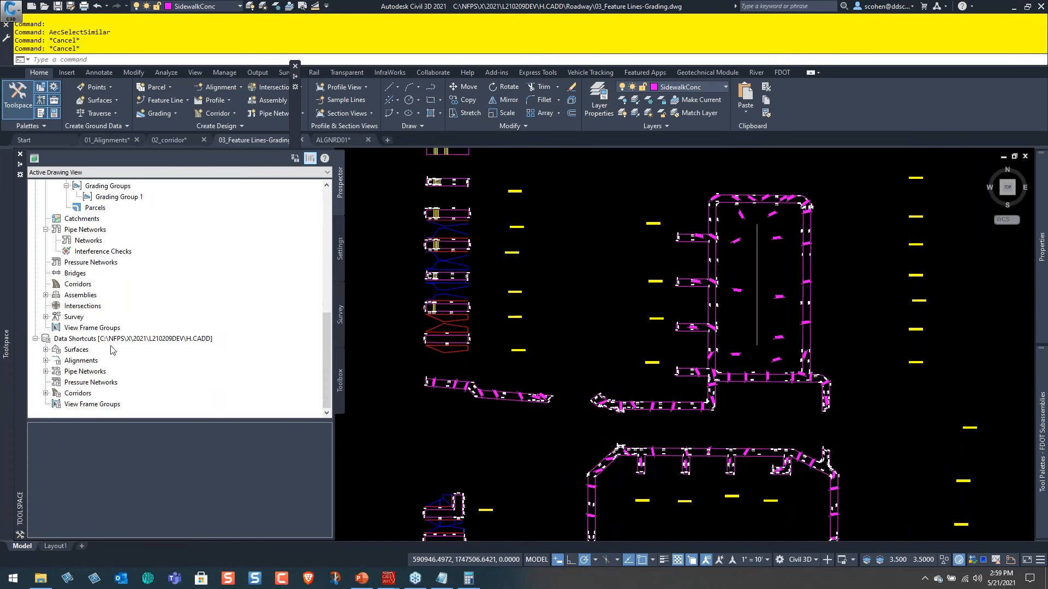
{"action": "double_click", "coordinate": [77, 350]}
{"action": "left_click", "coordinate": [95, 405]}
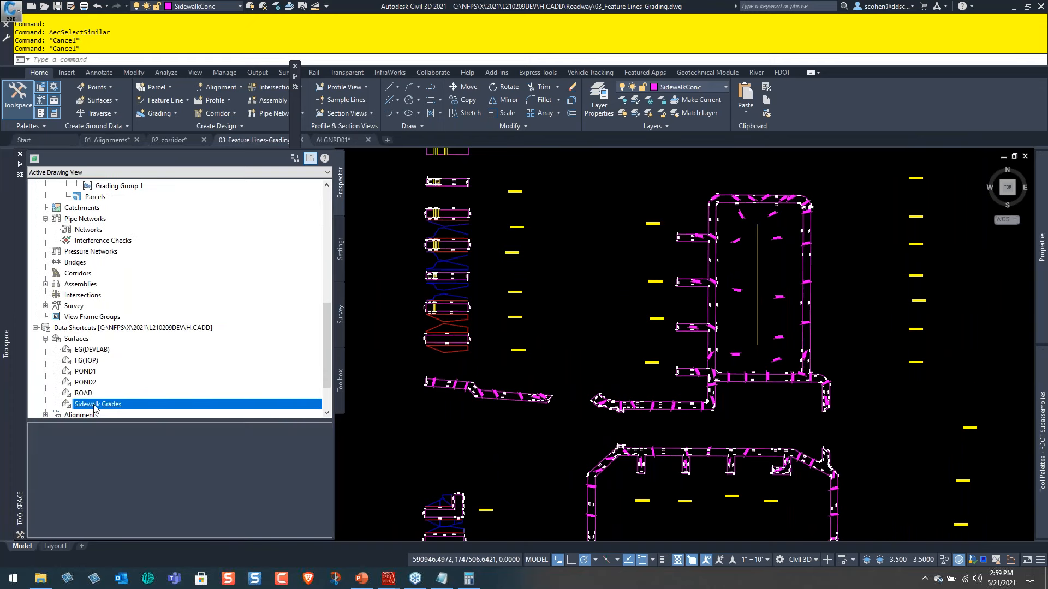
Switch to the ALGNRD01 drawing and show the definition items of the FG(TOP) surface.
{"action": "left_click", "coordinate": [355, 141]}
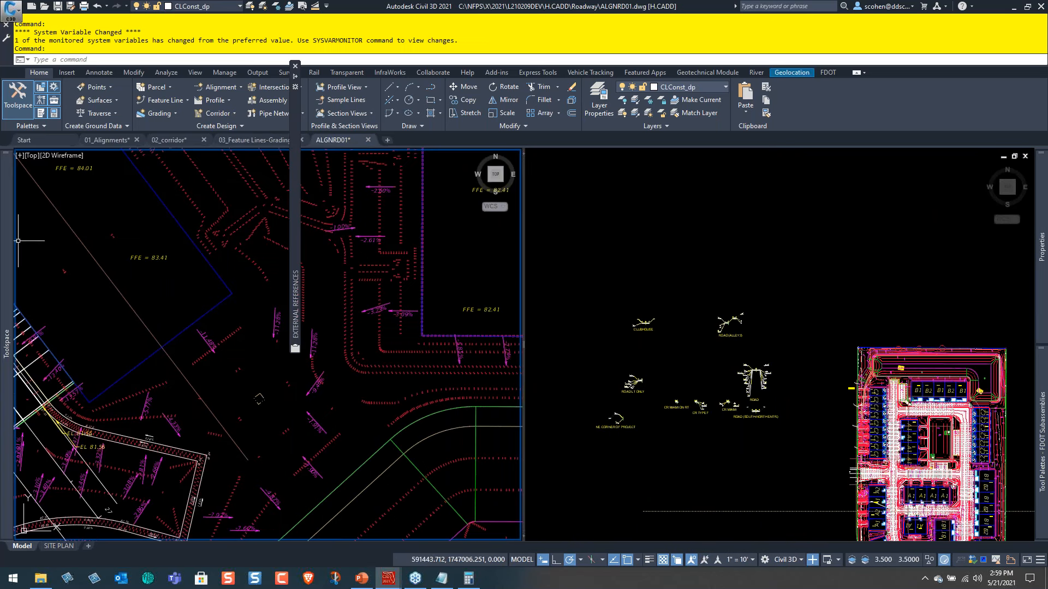
{"action": "mouse_move", "coordinate": [8, 240]}
{"action": "left_click", "coordinate": [45, 218]}
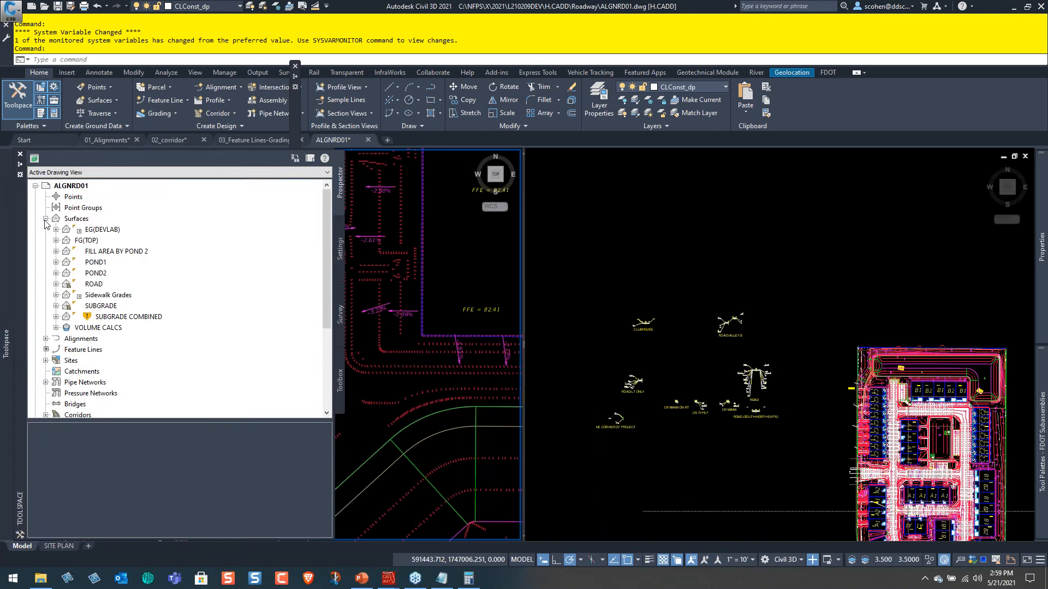
{"action": "left_click", "coordinate": [64, 241]}
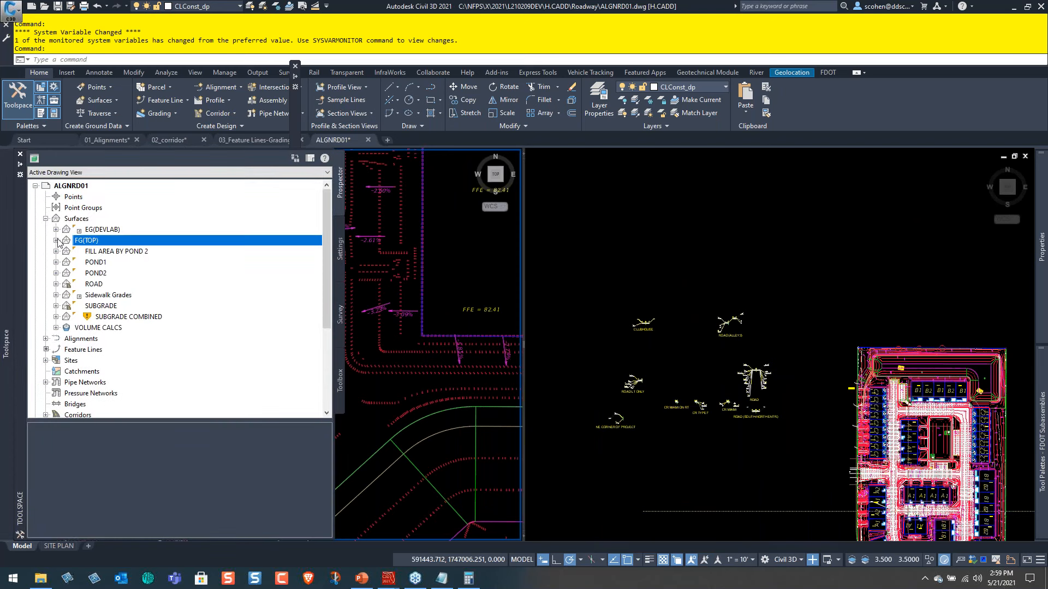
{"action": "left_click", "coordinate": [57, 241]}
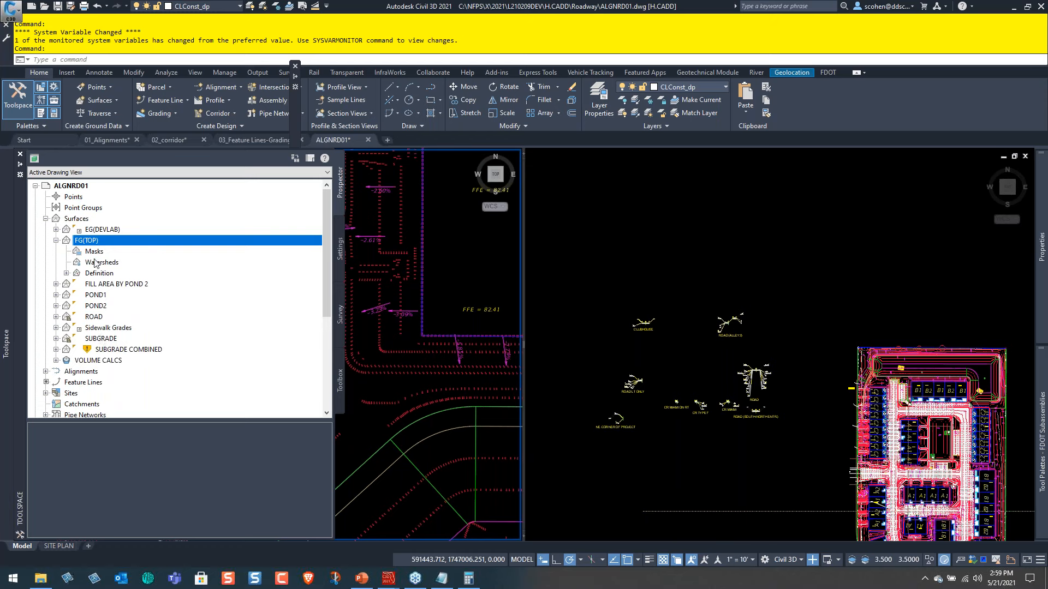
{"action": "left_click", "coordinate": [66, 274]}
Open the FG(TOP) surface properties, enlarge the dialog, and examine the order of its paste, breakline and boundary operations.
{"action": "right_click", "coordinate": [123, 241]}
{"action": "left_click", "coordinate": [155, 244]}
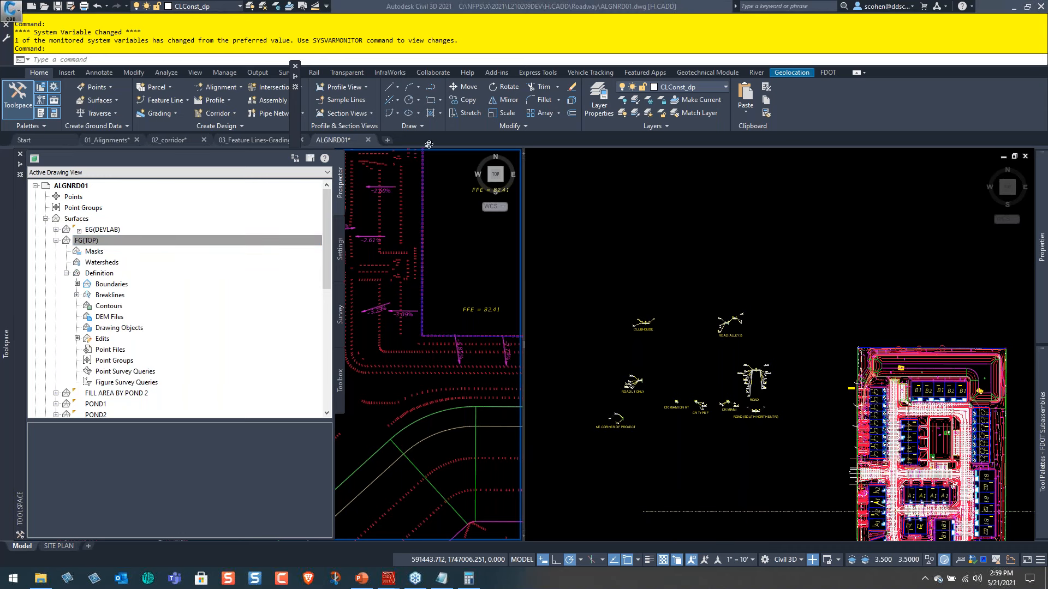
{"action": "left_click", "coordinate": [351, 137]}
{"action": "left_click_drag", "start_coordinate": [375, 114], "coordinate": [338, 54]}
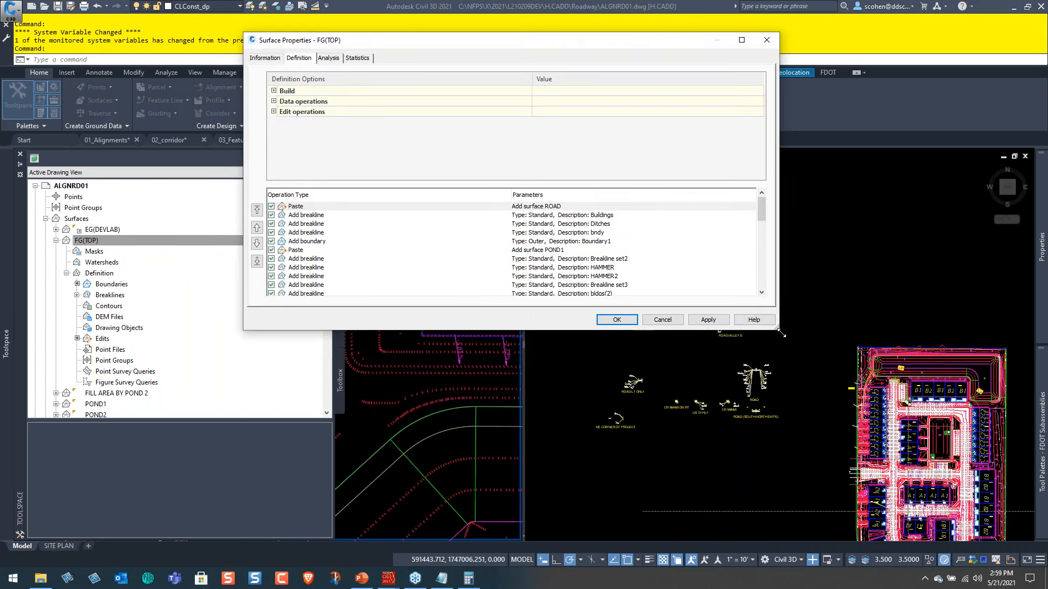
{"action": "left_click_drag", "start_coordinate": [779, 331], "coordinate": [908, 478]}
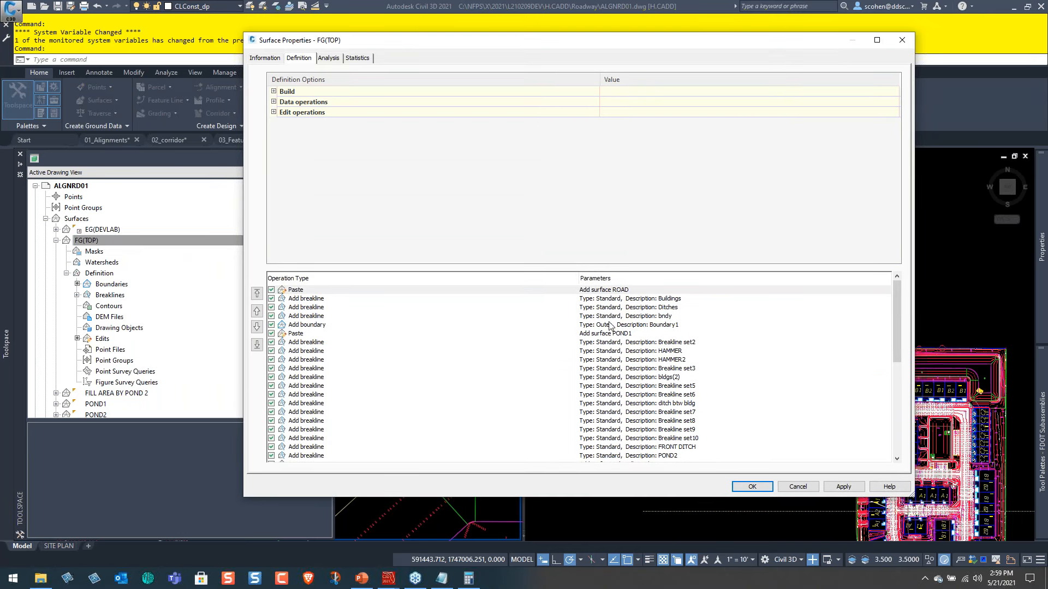
{"action": "left_click", "coordinate": [681, 353]}
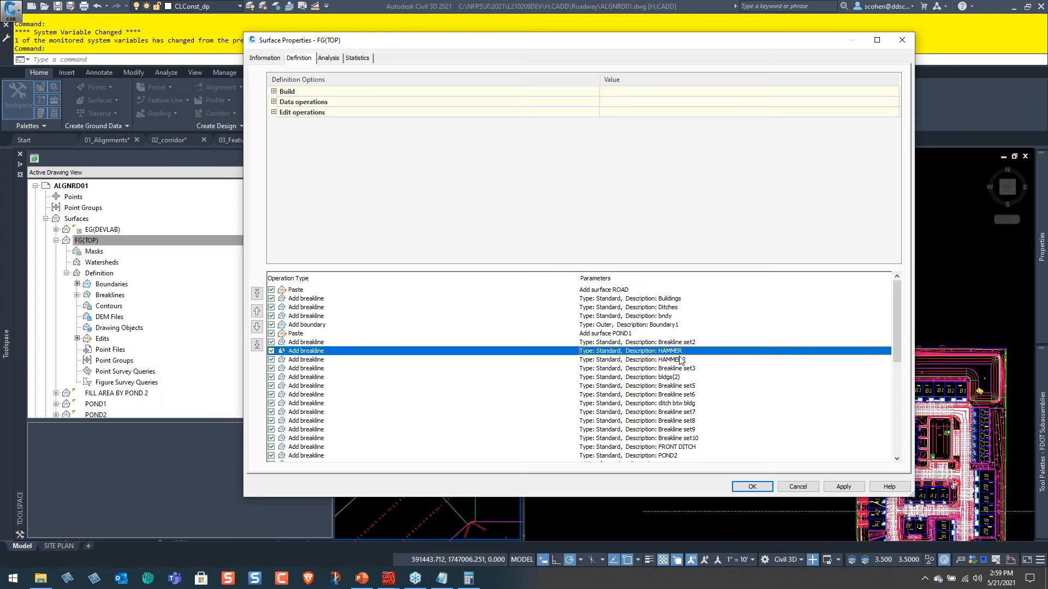
{"action": "left_click", "coordinate": [681, 359]}
{"action": "left_click", "coordinate": [701, 397]}
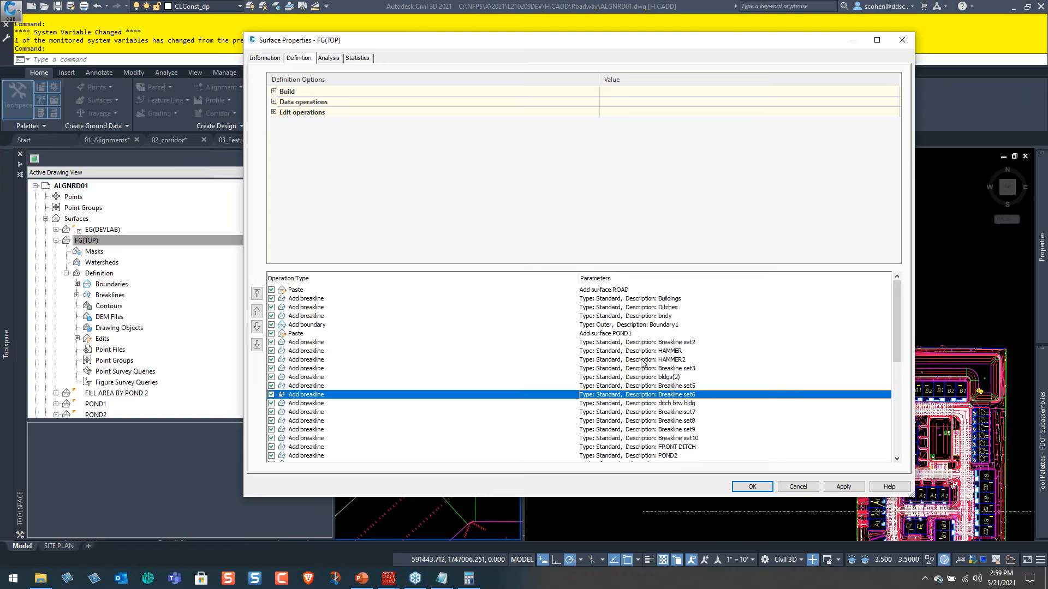
{"action": "scroll", "coordinate": [642, 364], "scroll_direction": "down", "scroll_amount": 8}
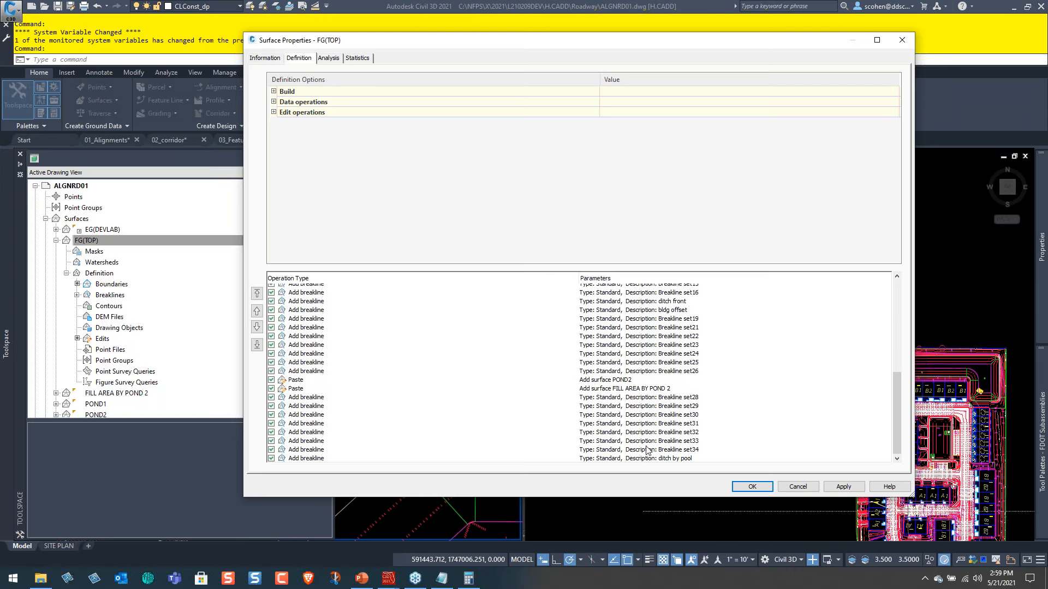
Examine the POND2 and FILL AREA BY POND 2 paste operations among FG(TOP)'s breaklines, and close the surface properties.
{"action": "left_click", "coordinate": [677, 460]}
{"action": "left_click", "coordinate": [659, 389]}
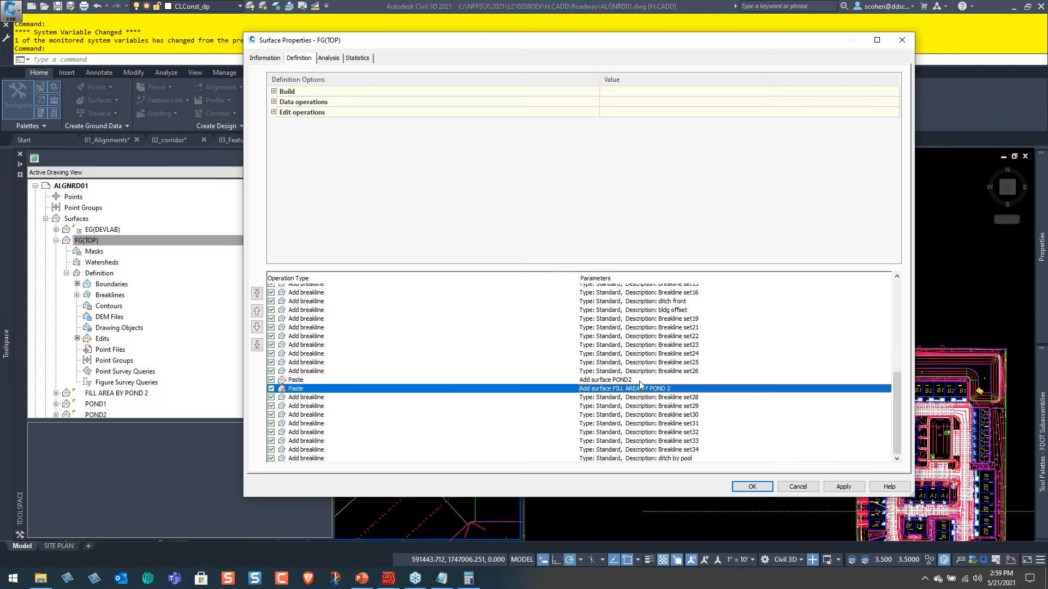
{"action": "left_click", "coordinate": [639, 381]}
{"action": "scroll", "coordinate": [644, 365], "scroll_direction": "up", "scroll_amount": 3}
{"action": "scroll", "coordinate": [666, 402], "scroll_direction": "down", "scroll_amount": 3}
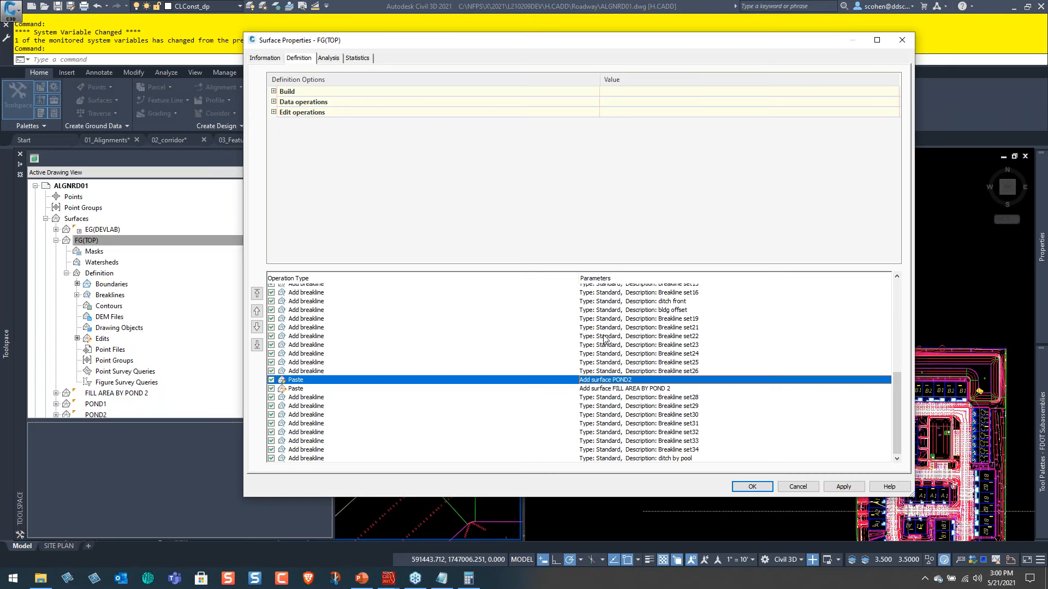
{"action": "scroll", "coordinate": [603, 386], "scroll_direction": "up", "scroll_amount": 10}
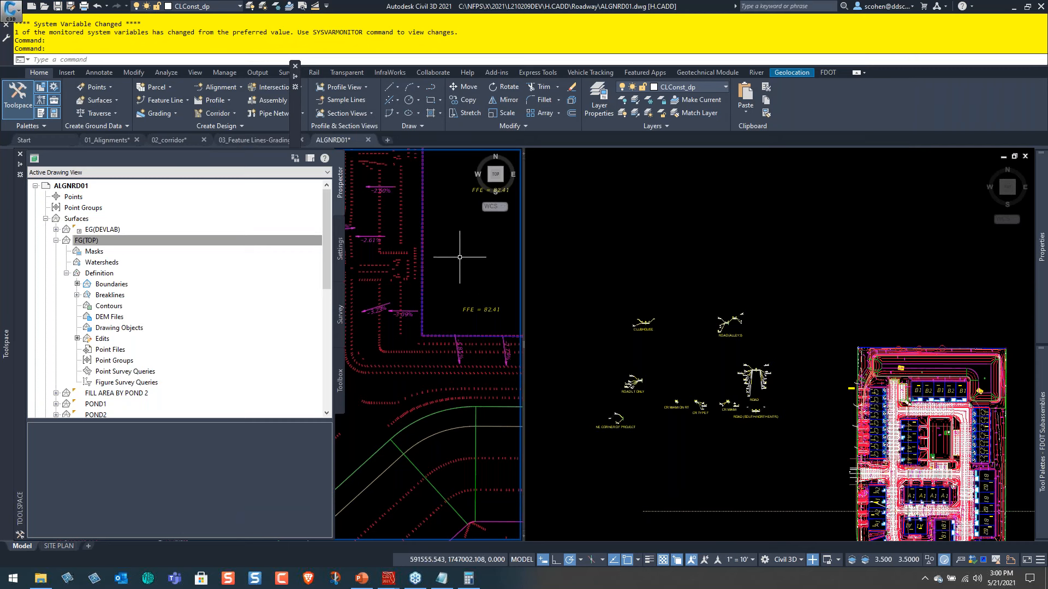
{"action": "key", "text": "Escape"}
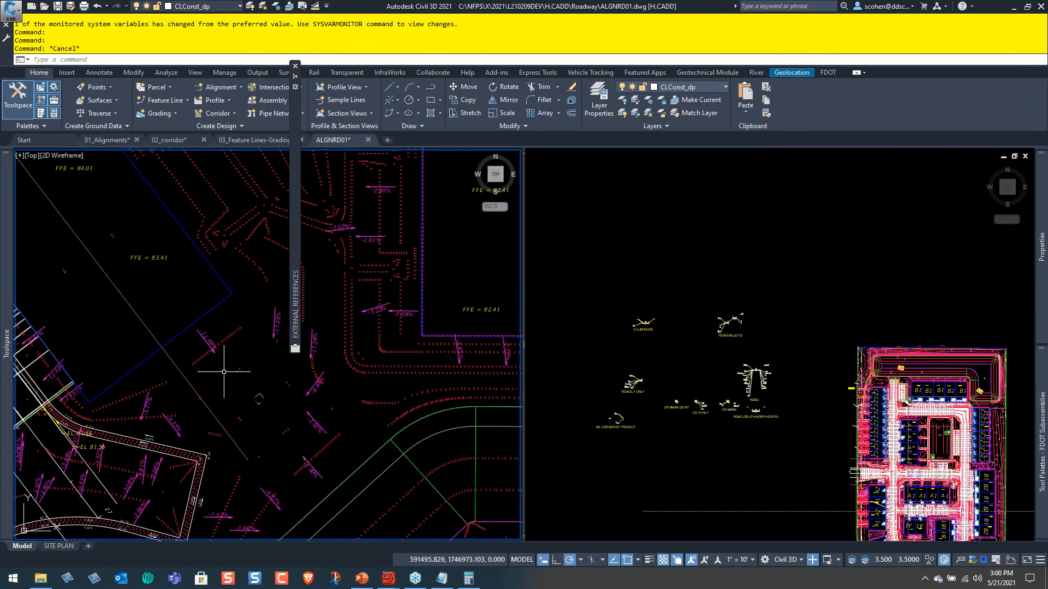
Inspect the FG(TOP) grading around the buildings, the pond and the outer corner of the site.
{"action": "mouse_move", "coordinate": [225, 371]}
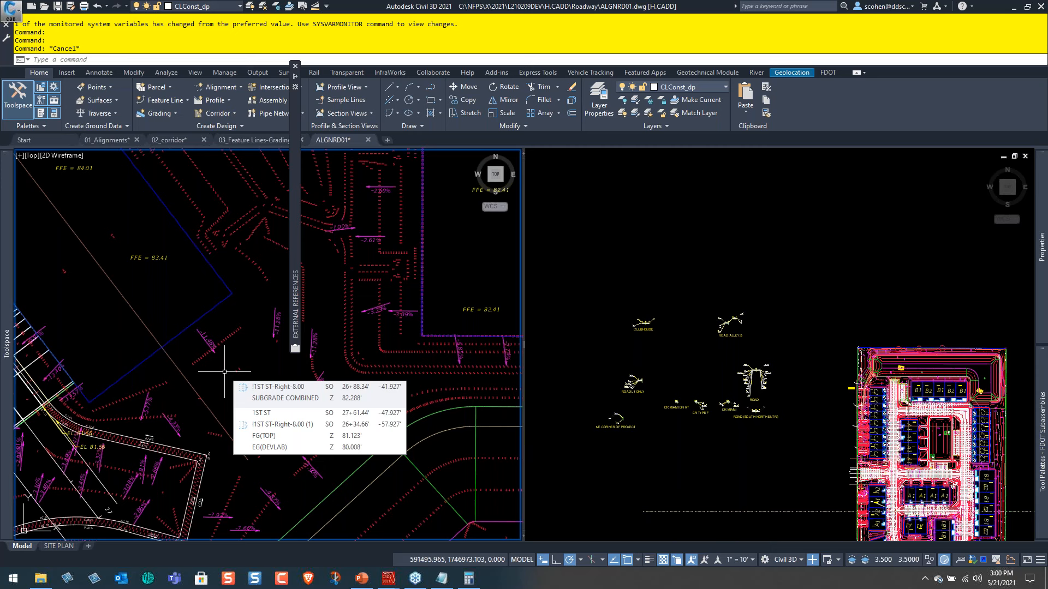
{"action": "scroll", "coordinate": [262, 377], "scroll_direction": "down", "scroll_amount": 5}
{"action": "scroll", "coordinate": [234, 372], "scroll_direction": "up", "scroll_amount": 5}
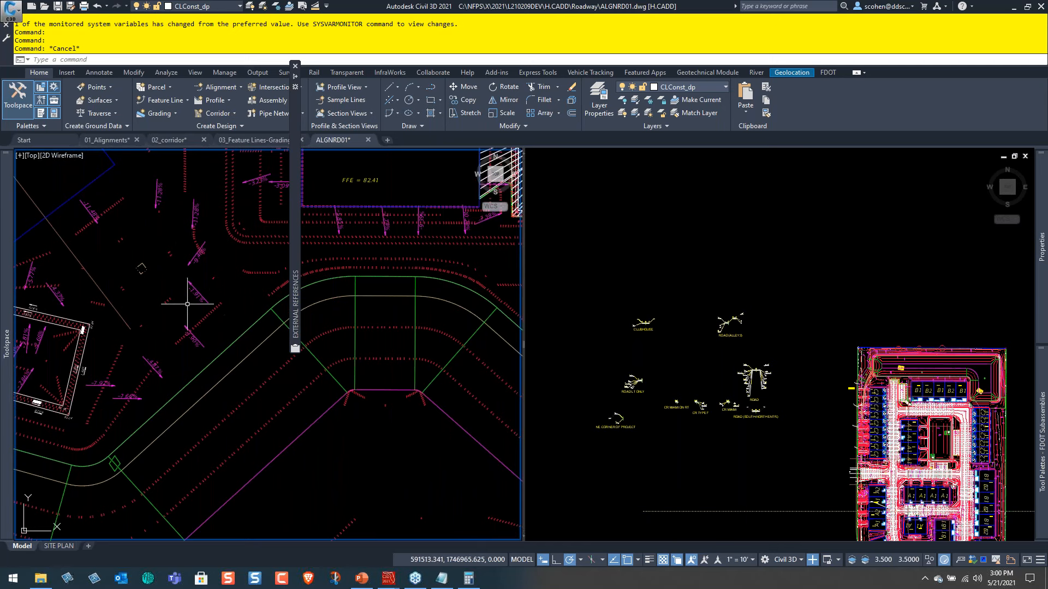
{"action": "middle_click_drag", "start_coordinate": [169, 414], "coordinate": [224, 333]}
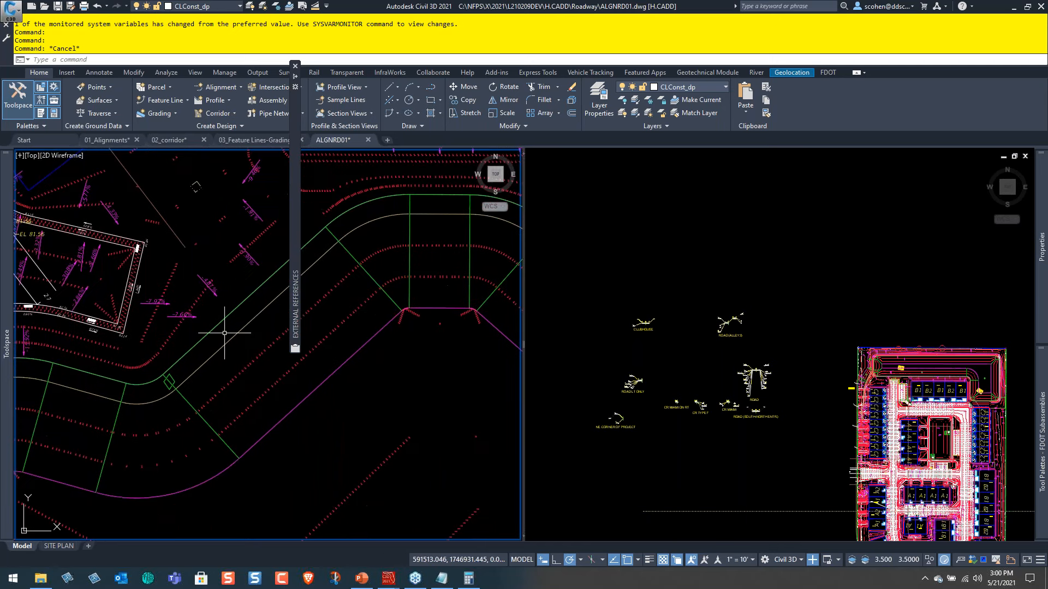
{"action": "middle_click_drag", "start_coordinate": [152, 433], "coordinate": [310, 445]}
{"action": "mouse_move", "coordinate": [173, 406]}
{"action": "middle_mouse_down"}
{"action": "mouse_move", "coordinate": [167, 452]}
{"action": "mouse_move", "coordinate": [353, 469]}
{"action": "mouse_move", "coordinate": [250, 372]}
{"action": "middle_mouse_up"}
{"action": "middle_click_drag", "start_coordinate": [452, 324], "coordinate": [339, 392]}
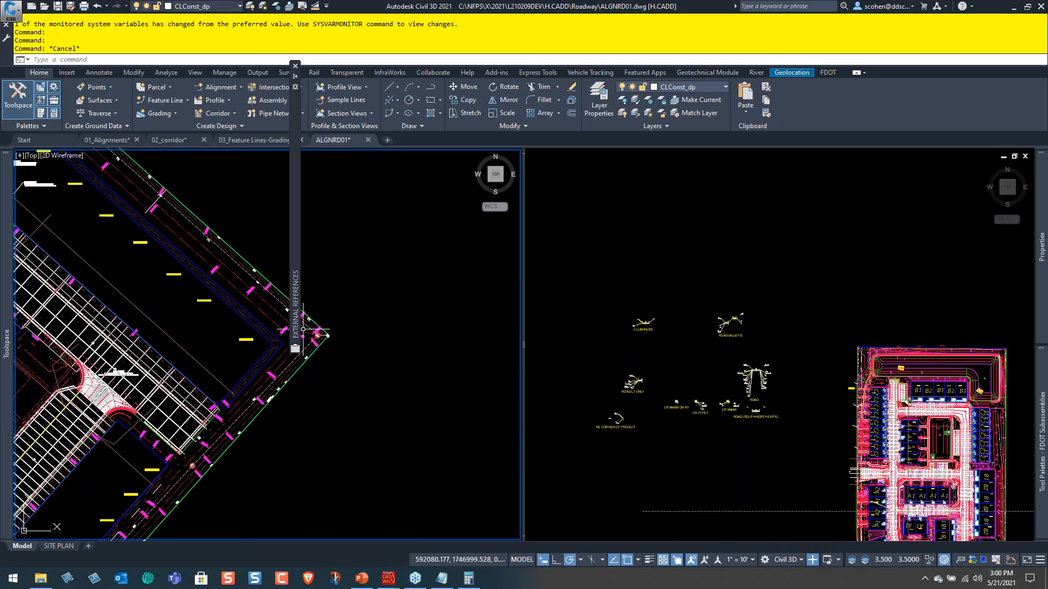
Examine the 2ND ST profile view, comparing the EG(DEVLAB) surface profile with the design profile at its end station.
{"action": "scroll", "coordinate": [410, 335], "scroll_direction": "down", "scroll_amount": 5}
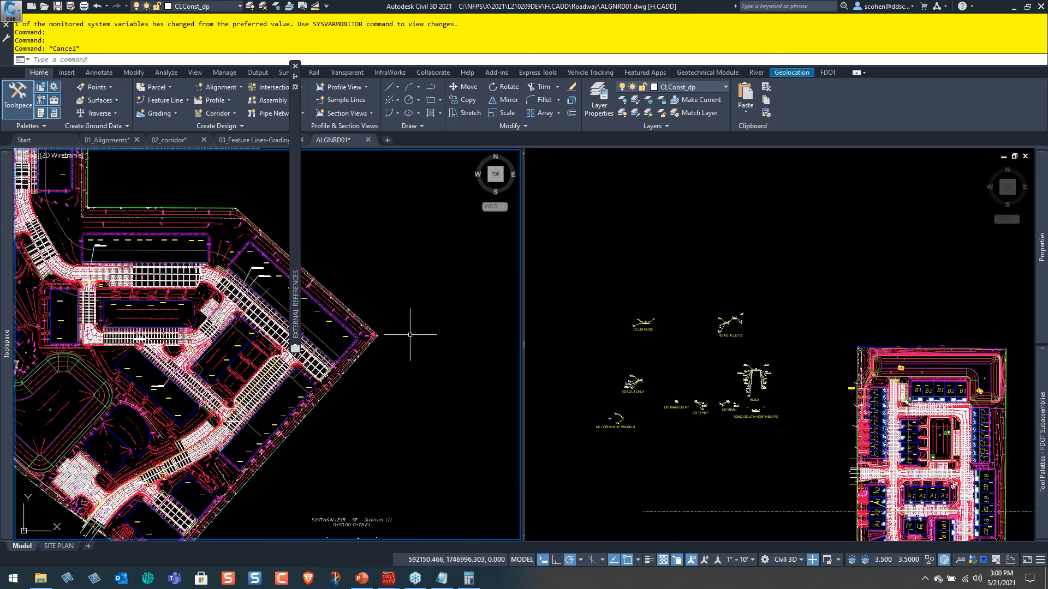
{"action": "scroll", "coordinate": [373, 322], "scroll_direction": "up", "scroll_amount": 1}
{"action": "scroll", "coordinate": [374, 323], "scroll_direction": "up", "scroll_amount": 2}
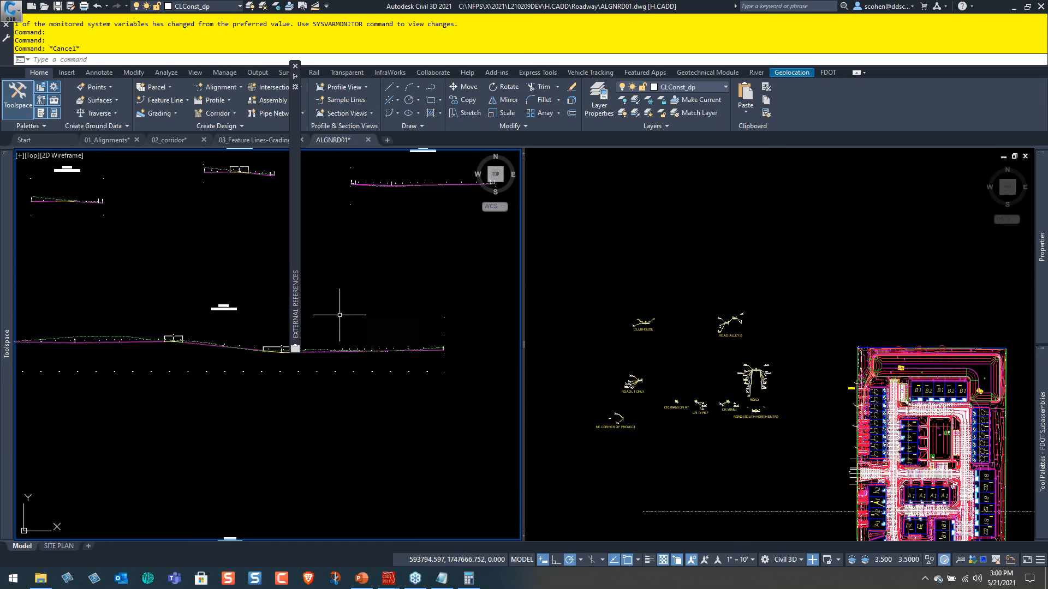
{"action": "scroll", "coordinate": [234, 299], "scroll_direction": "up", "scroll_amount": 2}
{"action": "scroll", "coordinate": [299, 401], "scroll_direction": "up", "scroll_amount": 2}
{"action": "scroll", "coordinate": [246, 363], "scroll_direction": "up", "scroll_amount": 1}
{"action": "scroll", "coordinate": [196, 367], "scroll_direction": "down", "scroll_amount": 3}
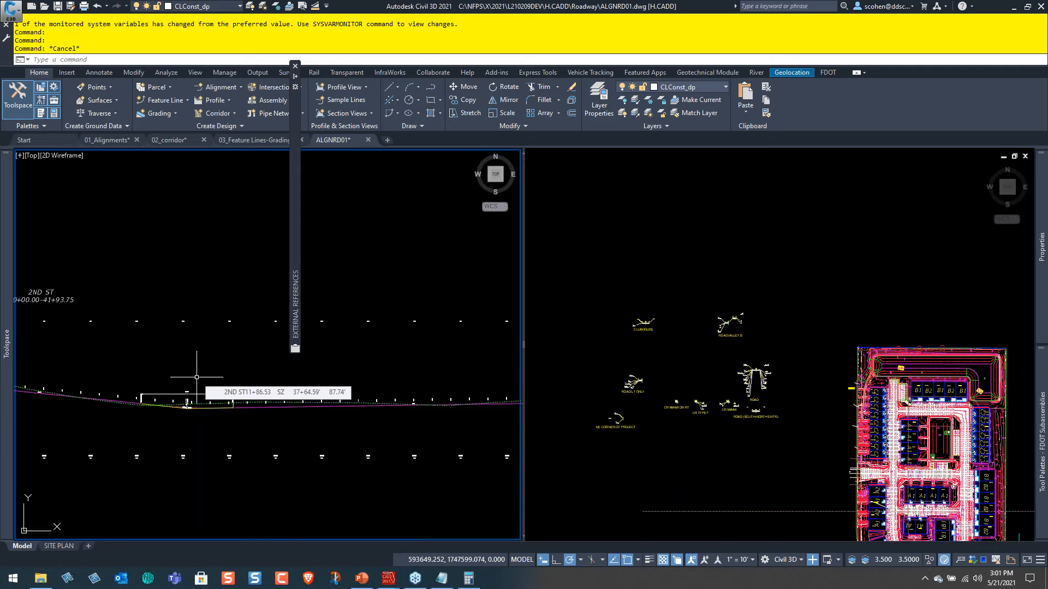
{"action": "scroll", "coordinate": [369, 423], "scroll_direction": "down", "scroll_amount": 2}
{"action": "middle_click_drag", "start_coordinate": [369, 423], "coordinate": [91, 418]}
{"action": "scroll", "coordinate": [183, 405], "scroll_direction": "up", "scroll_amount": 4}
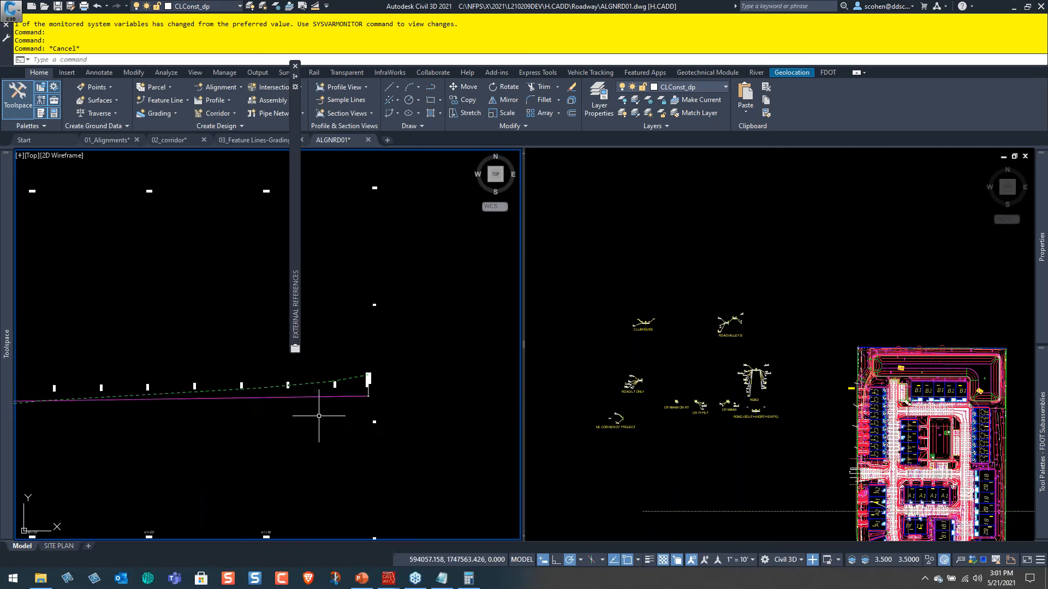
{"action": "scroll", "coordinate": [350, 390], "scroll_direction": "up", "scroll_amount": 3}
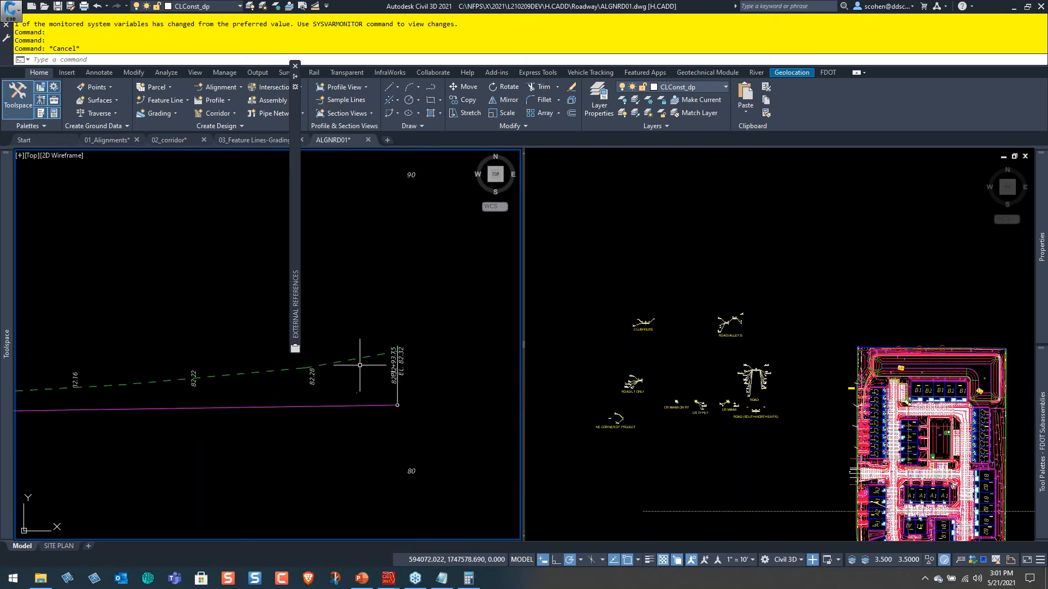
{"action": "scroll", "coordinate": [377, 359], "scroll_direction": "up", "scroll_amount": 4}
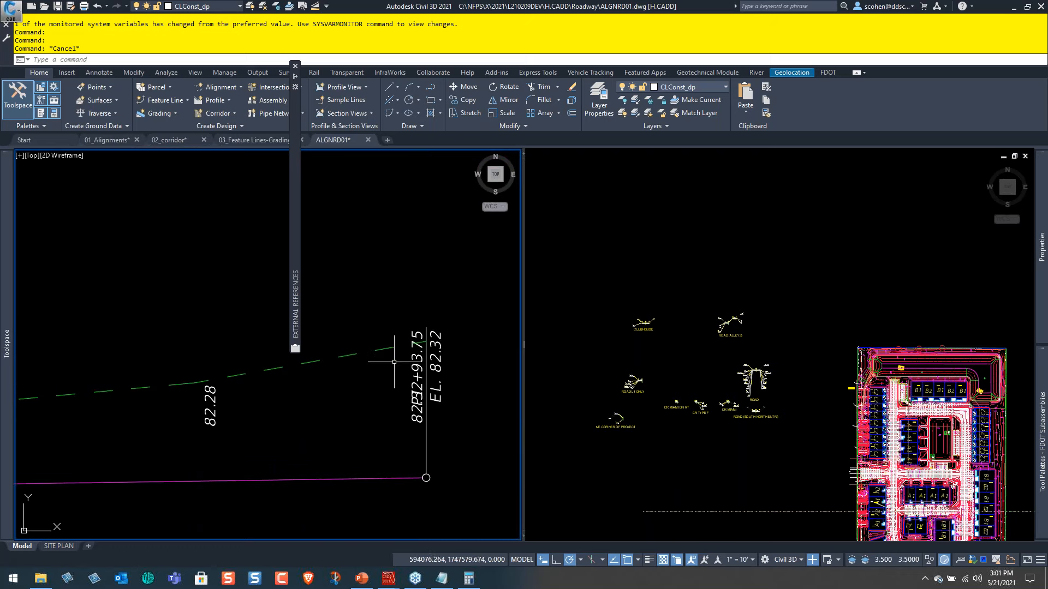
{"action": "mouse_move", "coordinate": [385, 347]}
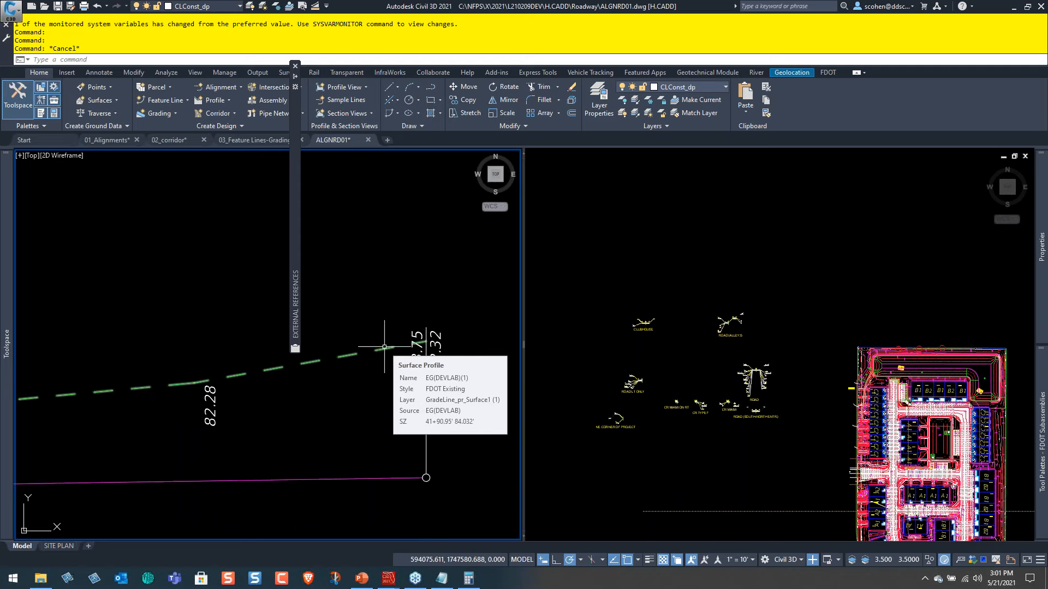
Return from the 2ND ST profile to the site plan and inspect the FG(TOP) surface between the roads and buildings.
{"action": "scroll", "coordinate": [385, 347], "scroll_direction": "down", "scroll_amount": 3}
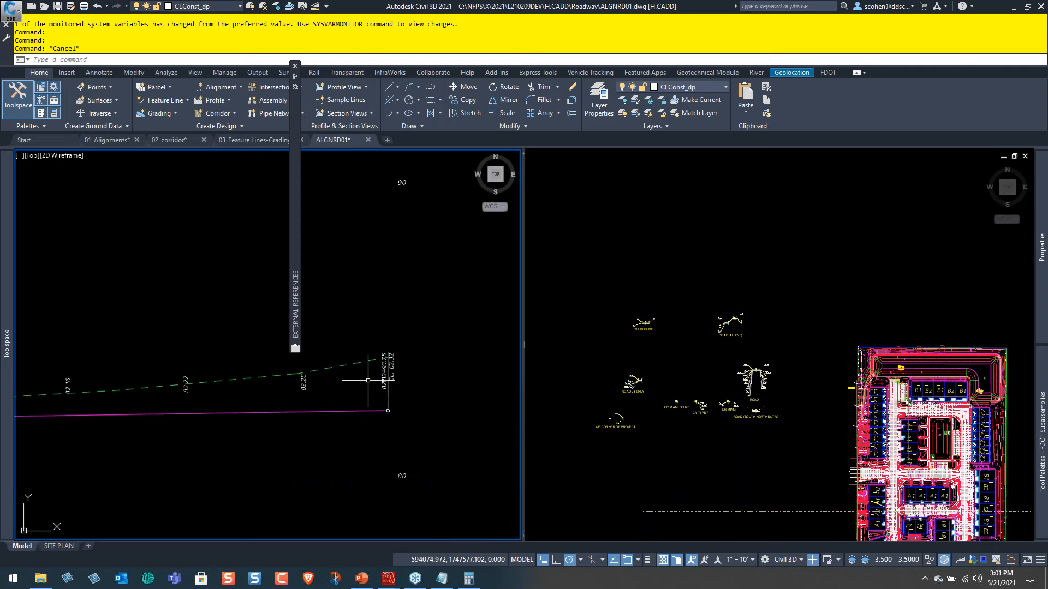
{"action": "scroll", "coordinate": [368, 381], "scroll_direction": "down", "scroll_amount": 2}
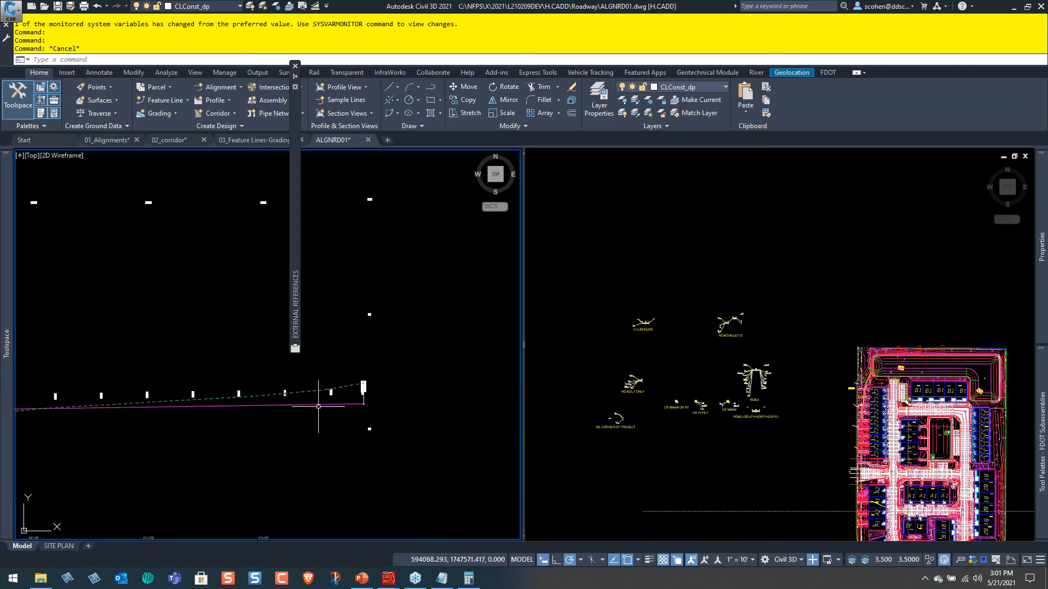
{"action": "scroll", "coordinate": [172, 371], "scroll_direction": "down", "scroll_amount": 4}
{"action": "scroll", "coordinate": [386, 351], "scroll_direction": "down", "scroll_amount": 4}
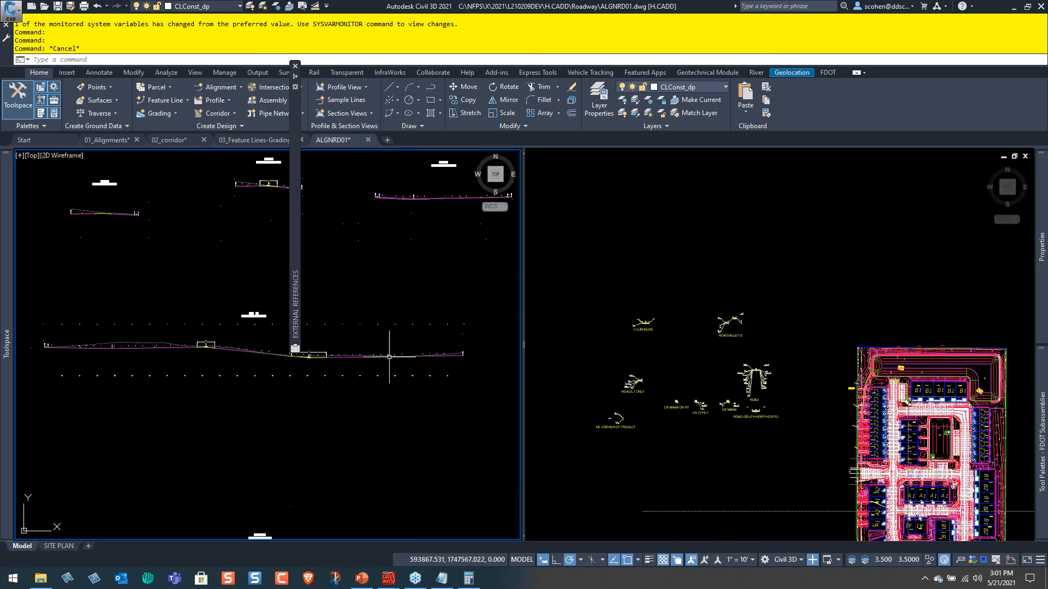
{"action": "middle_click_drag", "start_coordinate": [94, 441], "coordinate": [241, 445]}
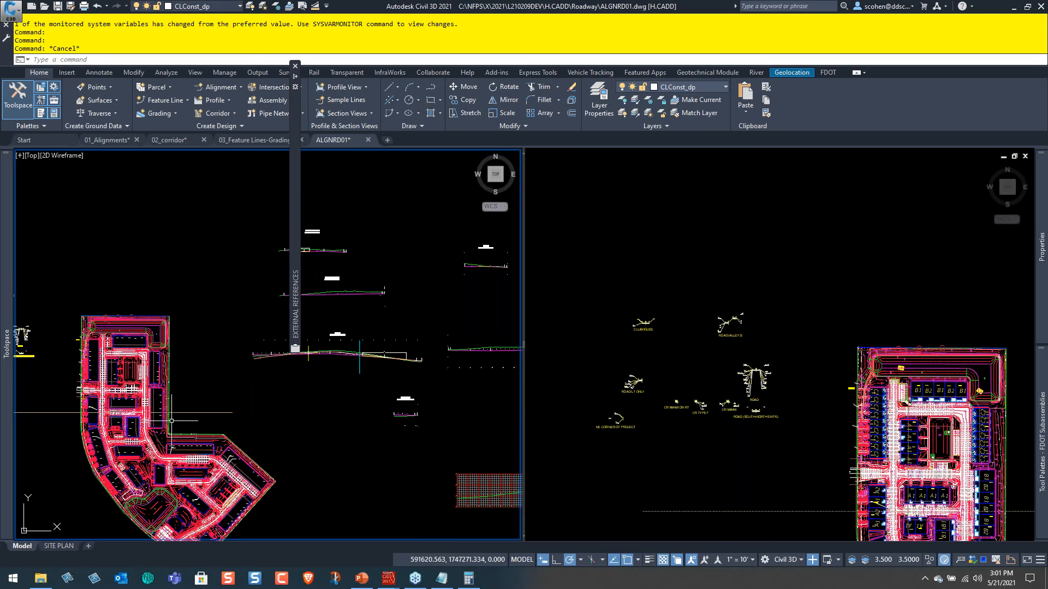
{"action": "scroll", "coordinate": [139, 462], "scroll_direction": "up", "scroll_amount": 3}
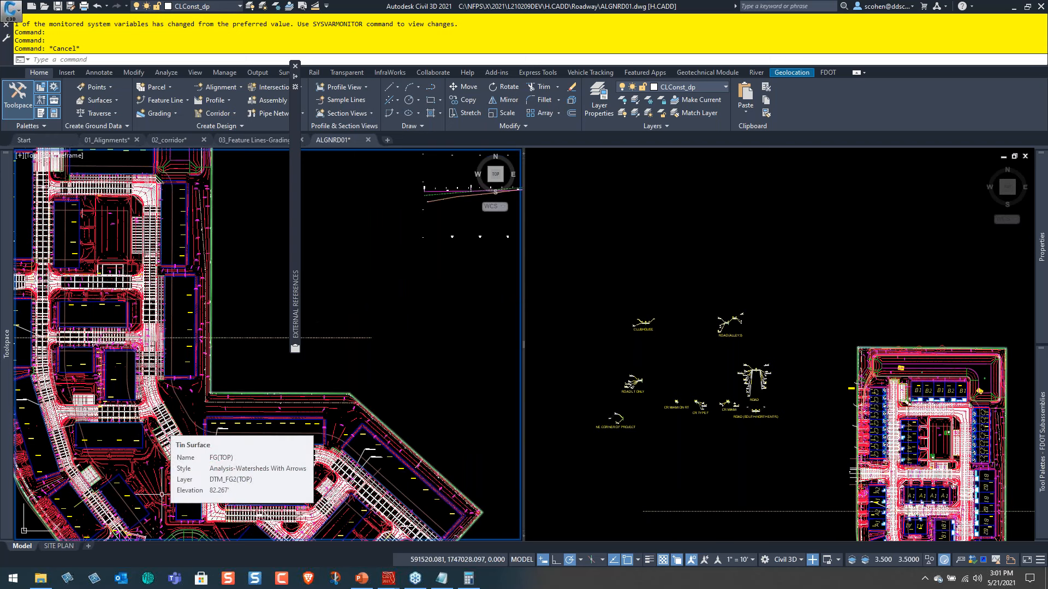
Collapse FG(TOP) to review the drawing's surface list, and examine the pavement layers of the ROAD assembly in the other viewport.
{"action": "mouse_move", "coordinate": [6, 315]}
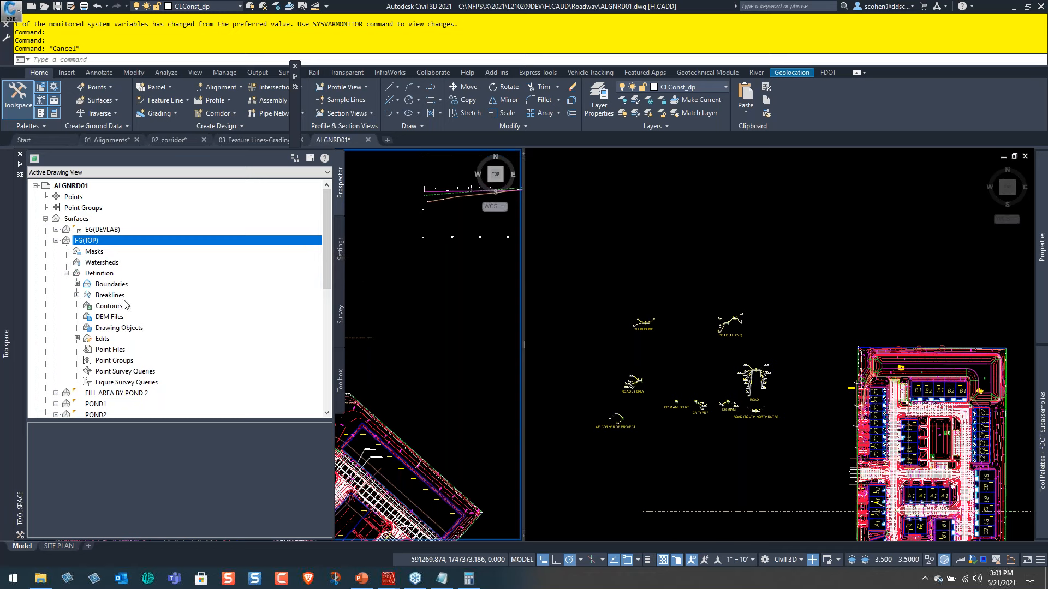
{"action": "left_click", "coordinate": [56, 240]}
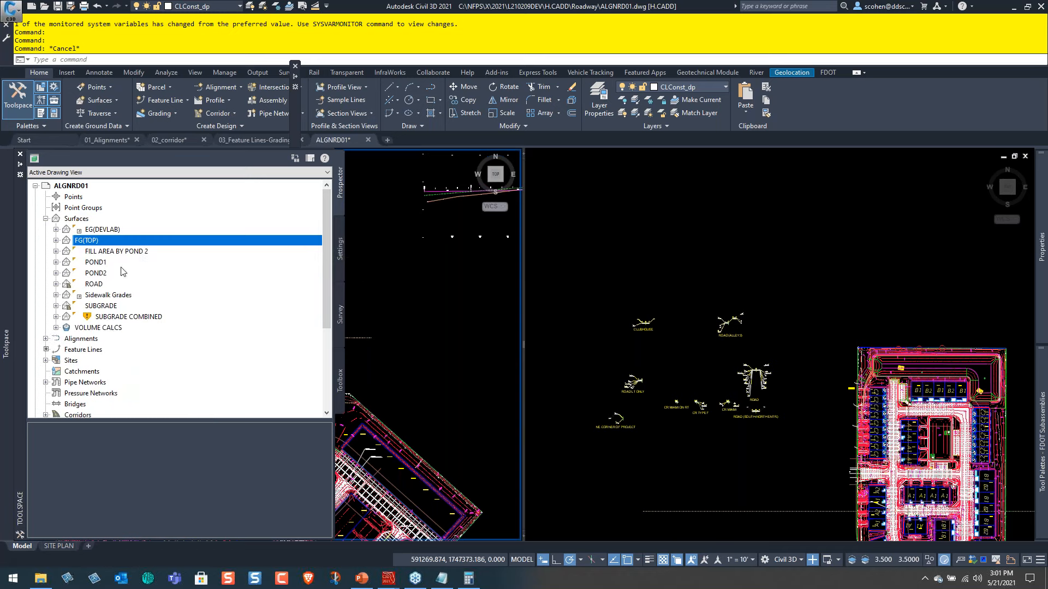
{"action": "left_click", "coordinate": [763, 374]}
{"action": "scroll", "coordinate": [763, 374], "scroll_direction": "up", "scroll_amount": 10}
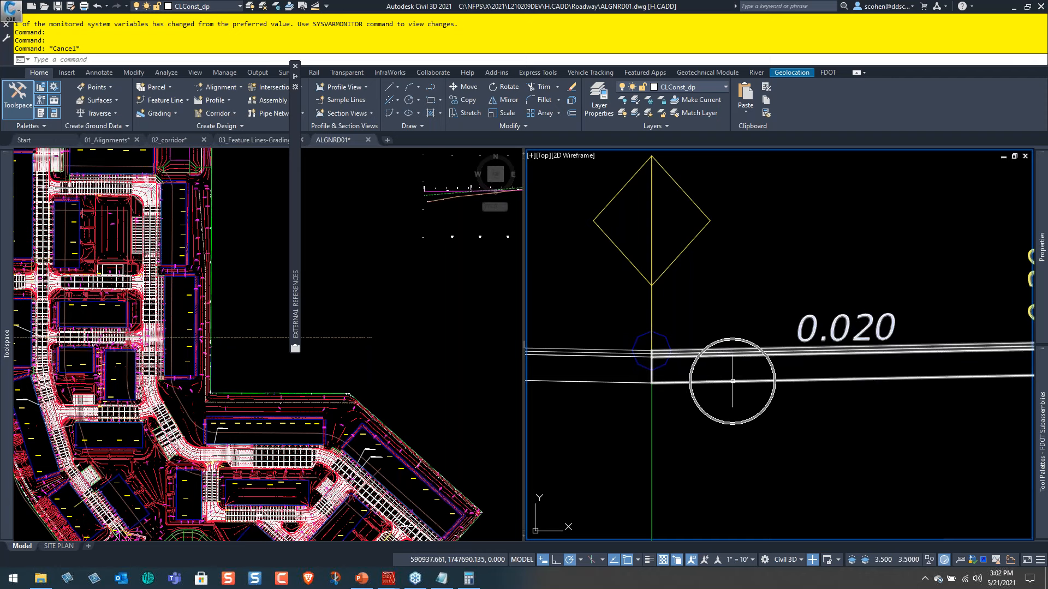
{"action": "mouse_move", "coordinate": [2, 333]}
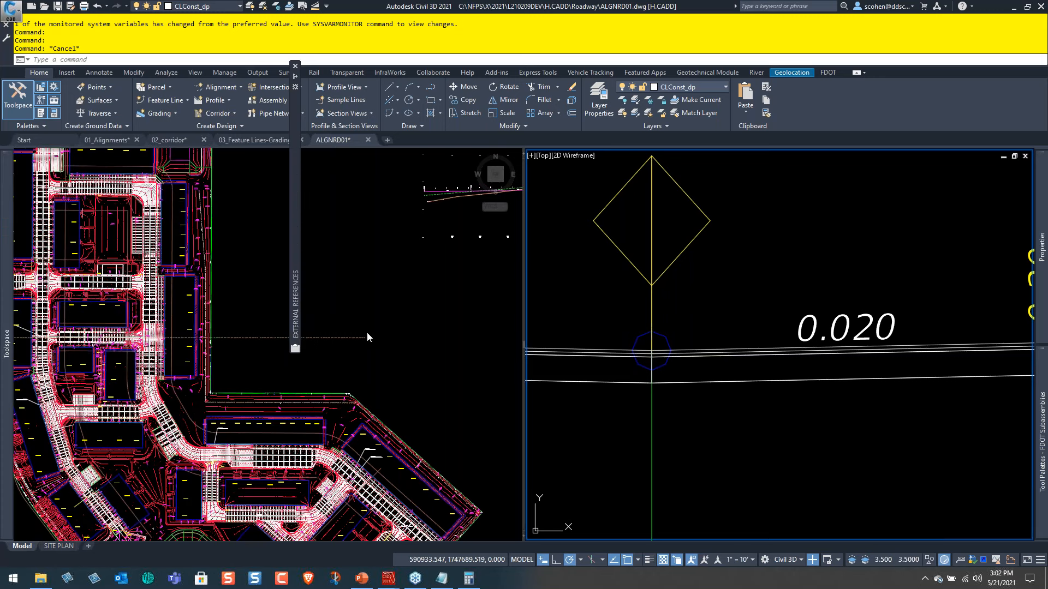
Show the whole site plan, switch to PowerPoint, and present the slides from Agenda through to the Questions slide.
{"action": "left_click", "coordinate": [213, 437]}
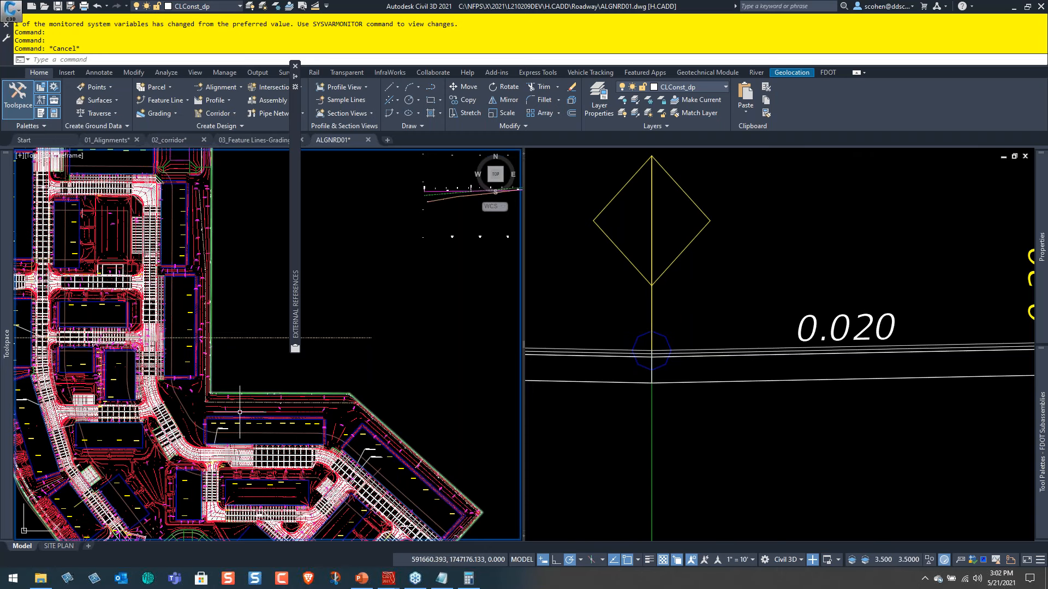
{"action": "scroll", "coordinate": [312, 409], "scroll_direction": "down", "scroll_amount": 5}
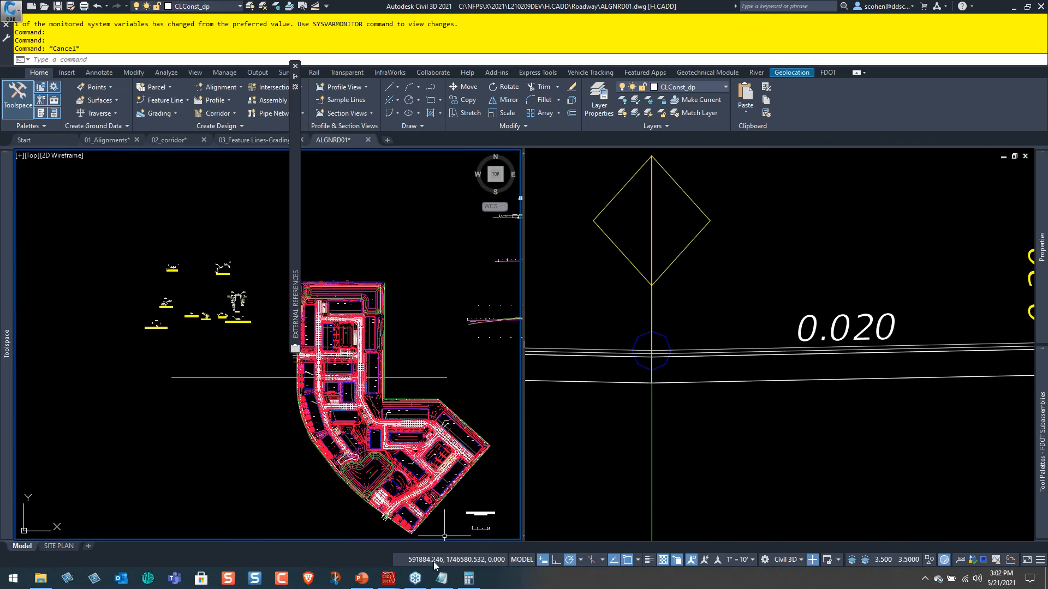
{"action": "left_click", "coordinate": [361, 578]}
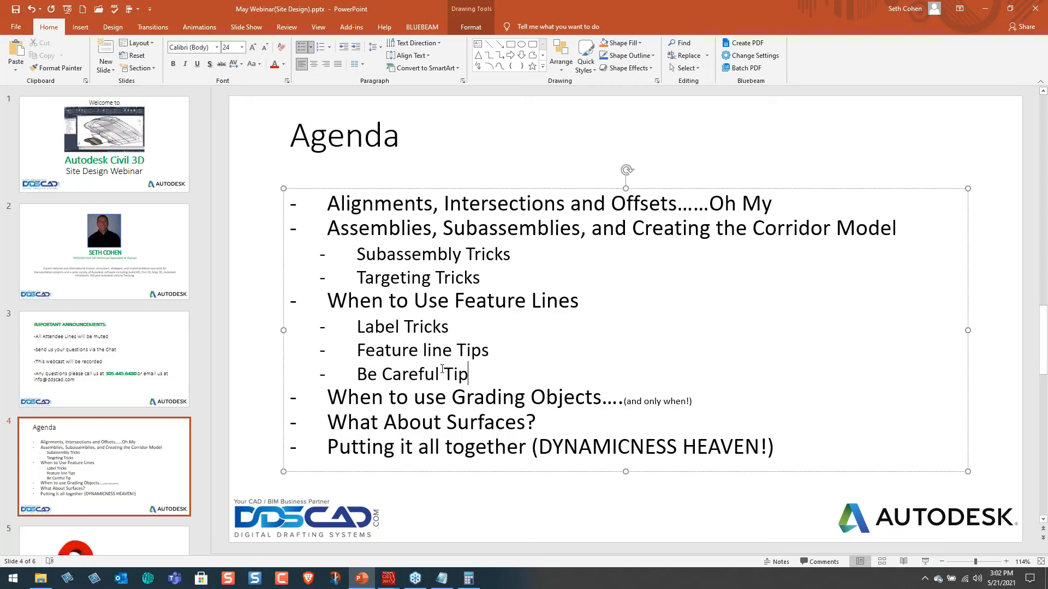
{"action": "key", "text": "shift+F5"}
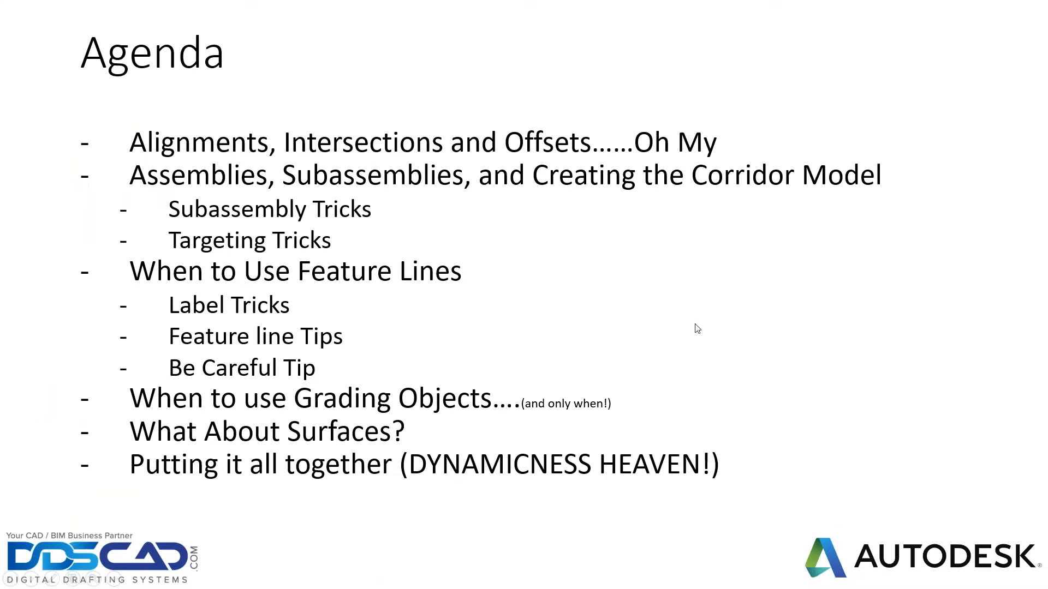
{"action": "left_click", "coordinate": [701, 339]}
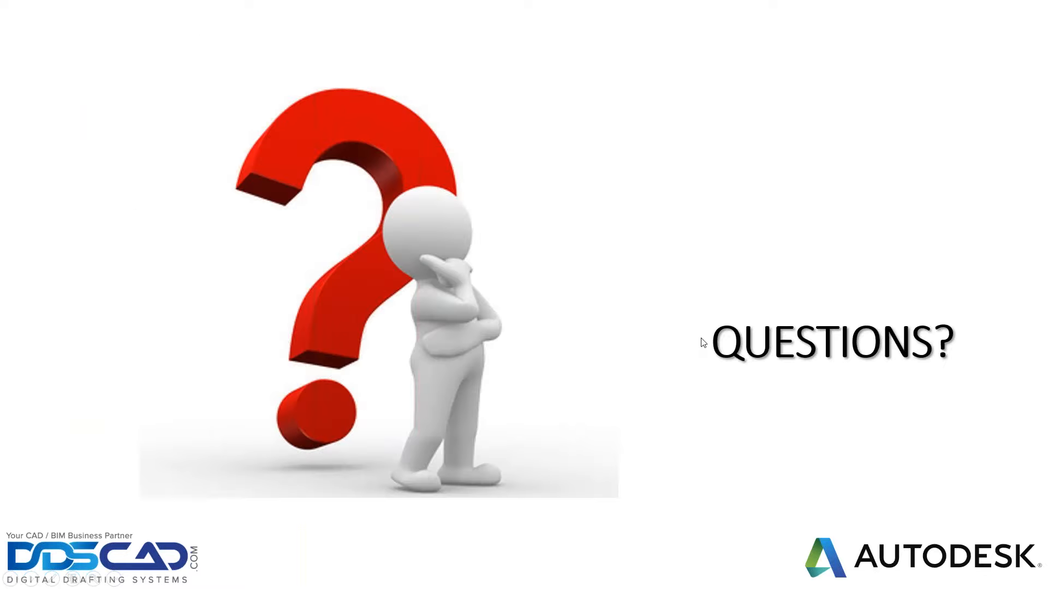